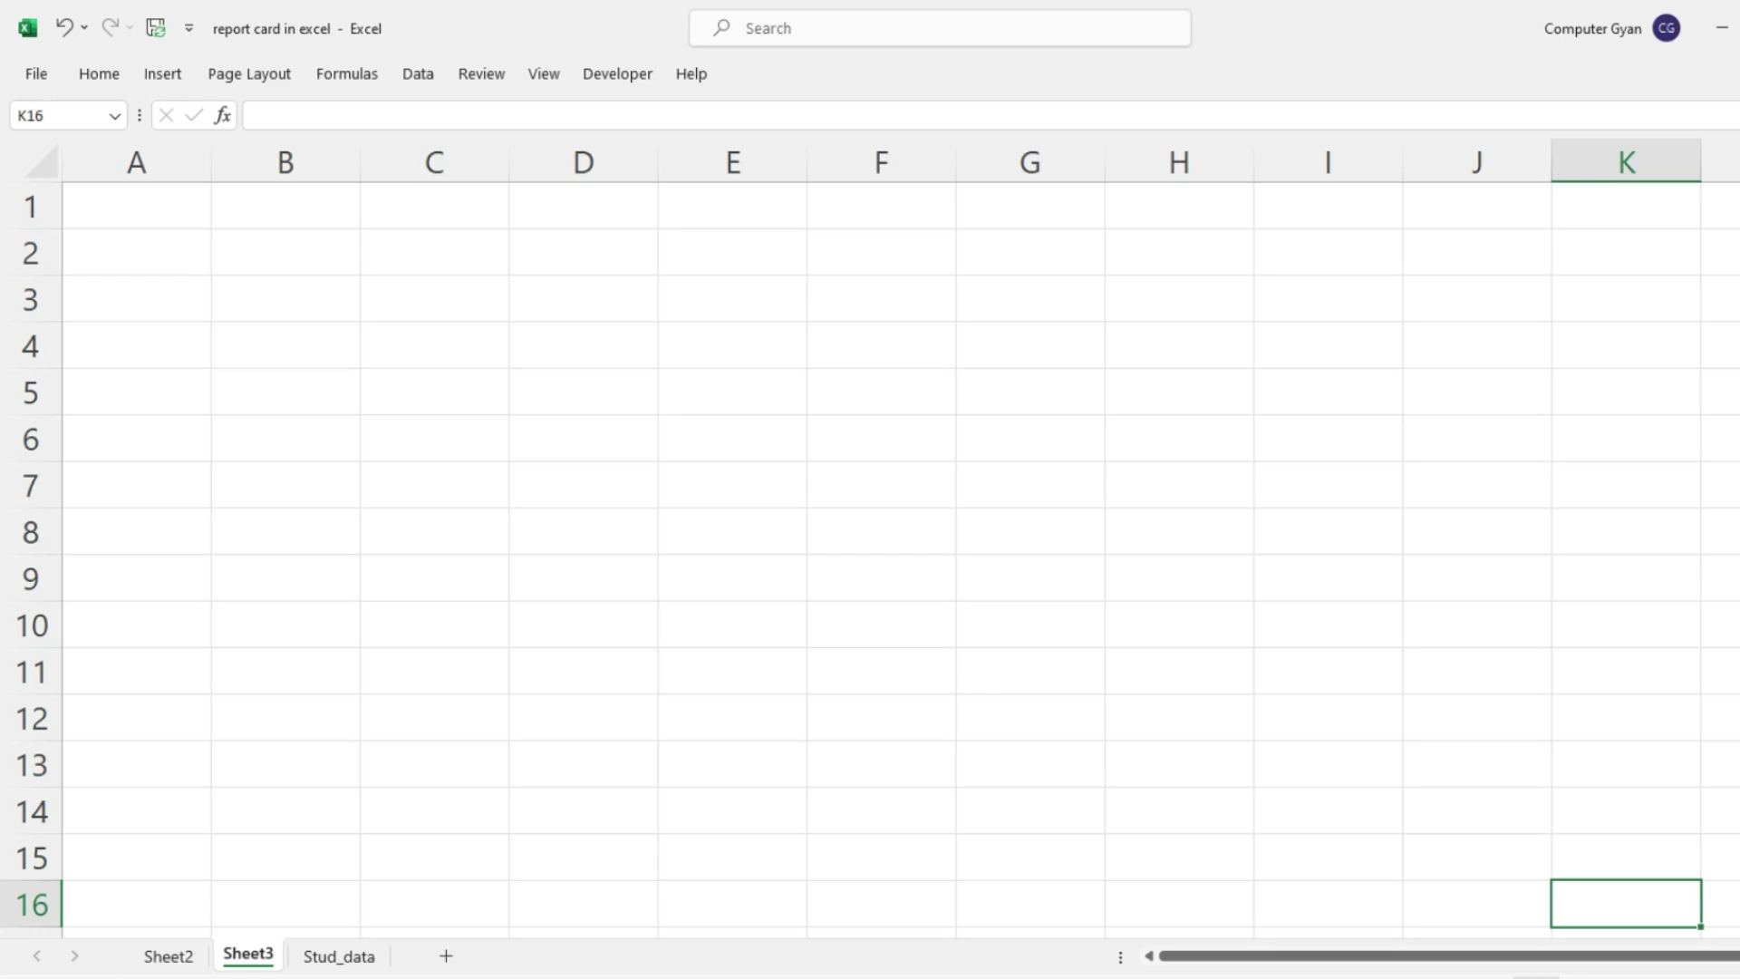
pyautogui.scroll(-3, 870, 535)
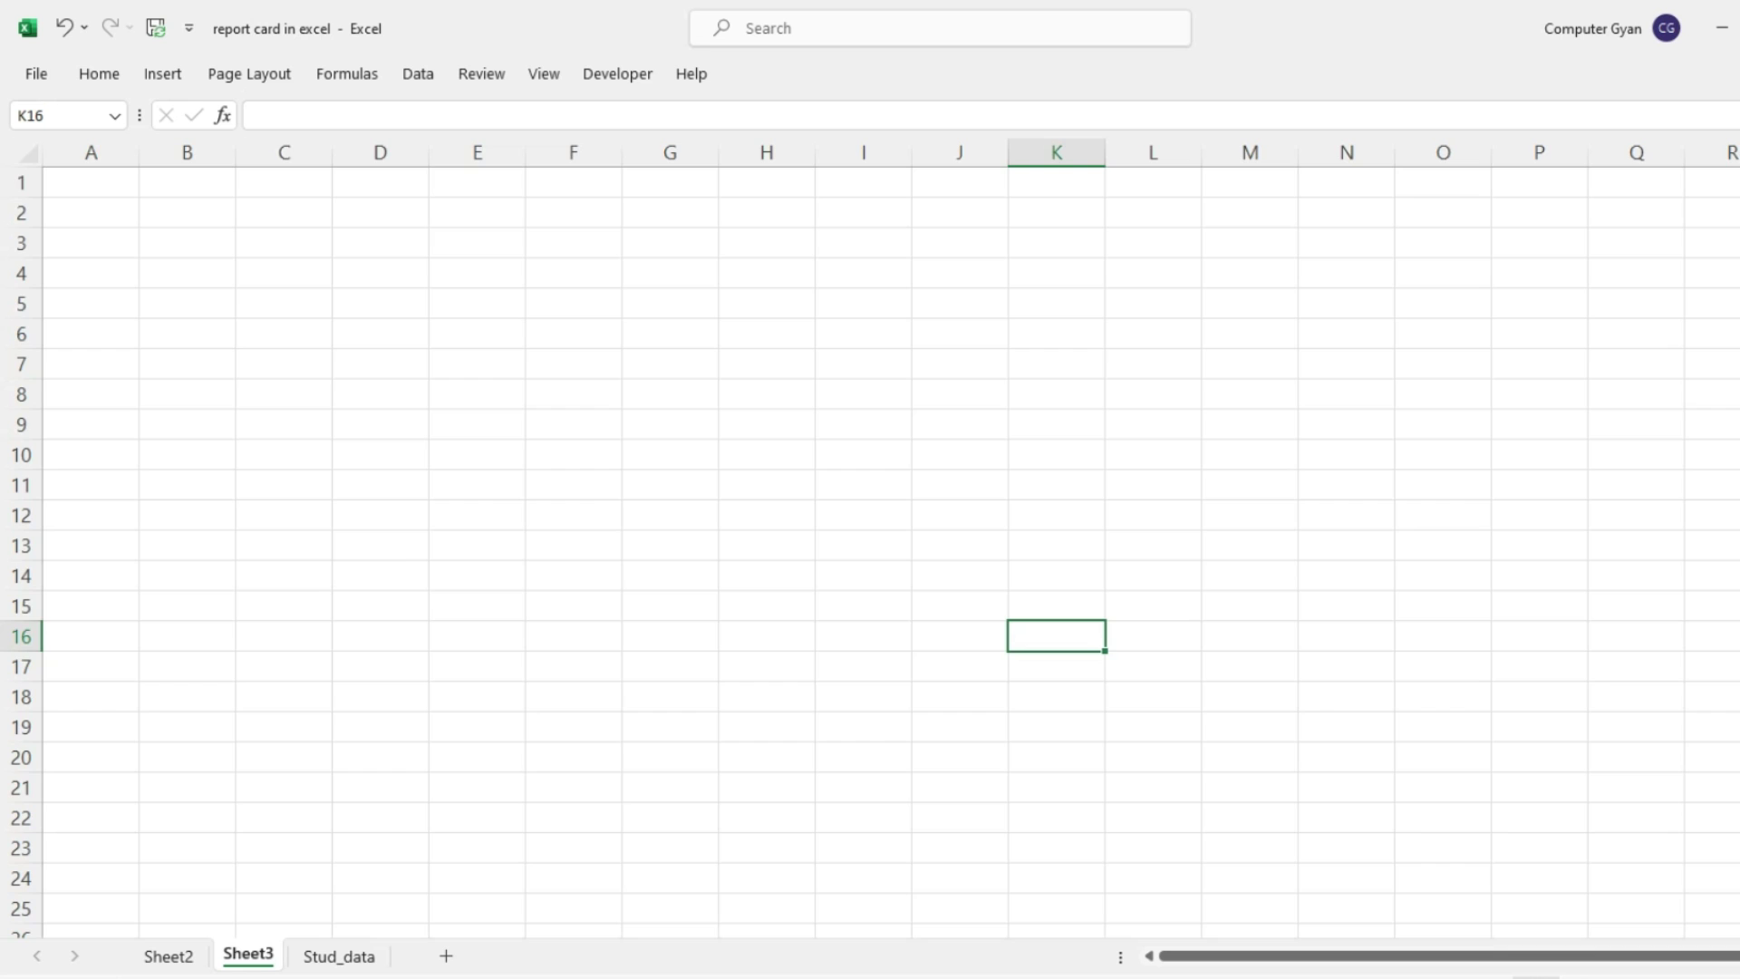
pyautogui.scroll(-2, 870, 538)
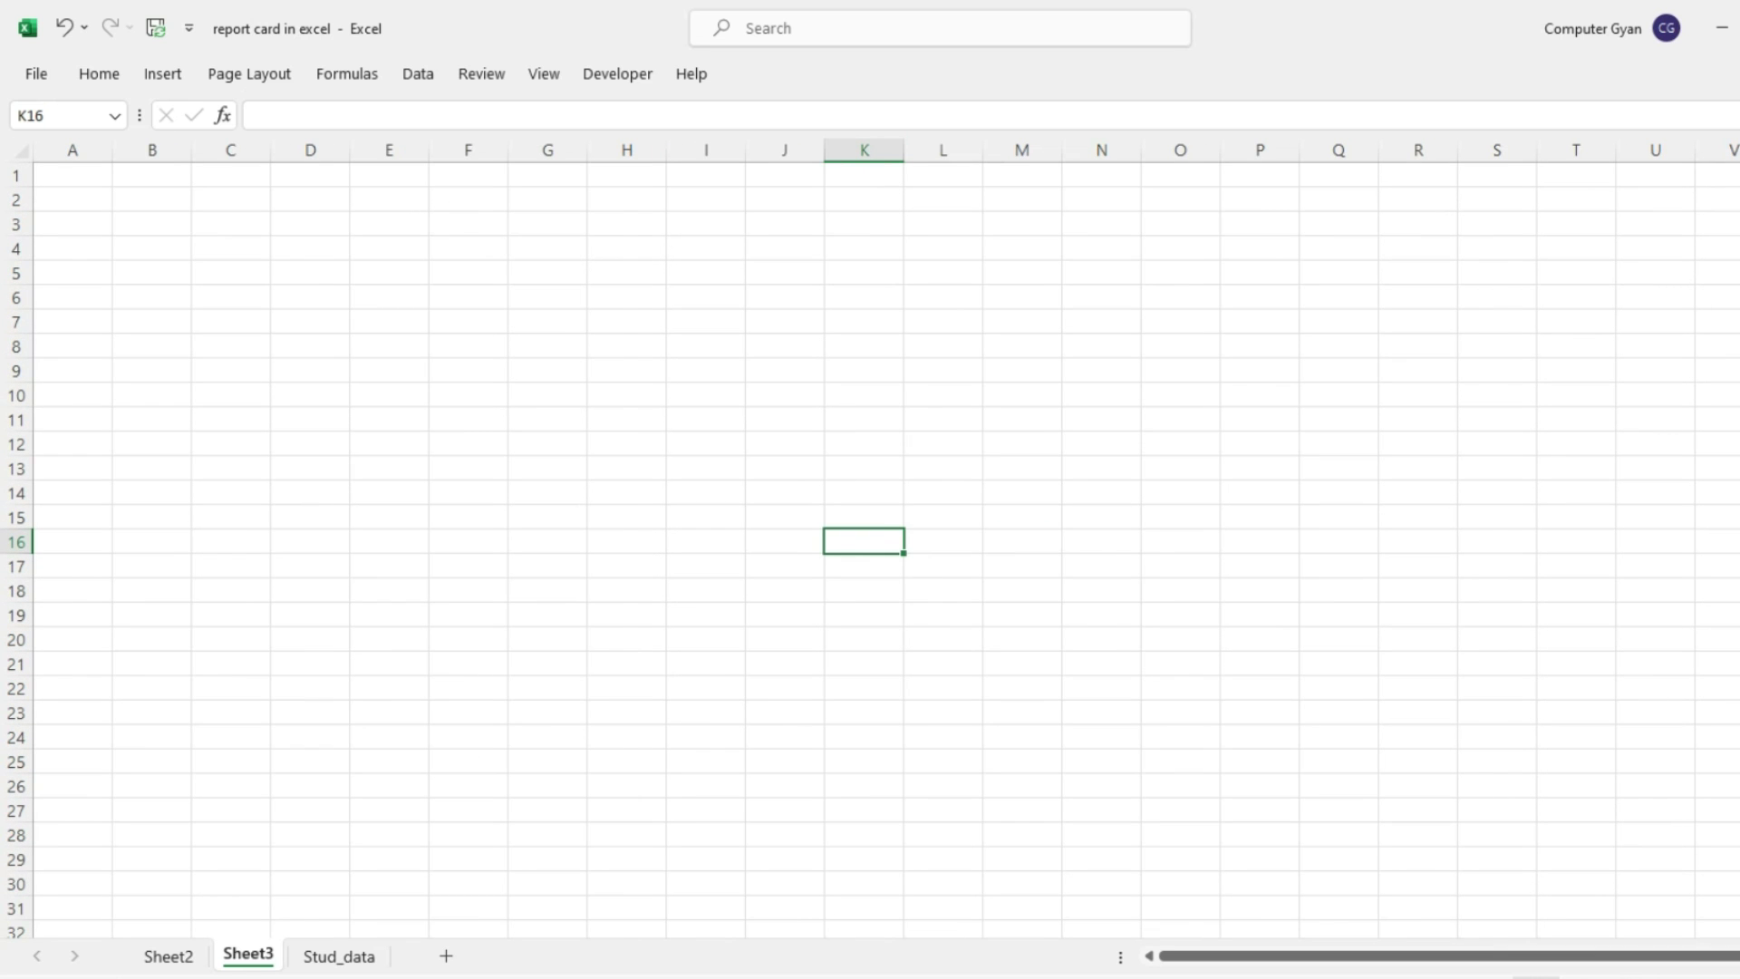
pyautogui.scroll(2, 870, 538)
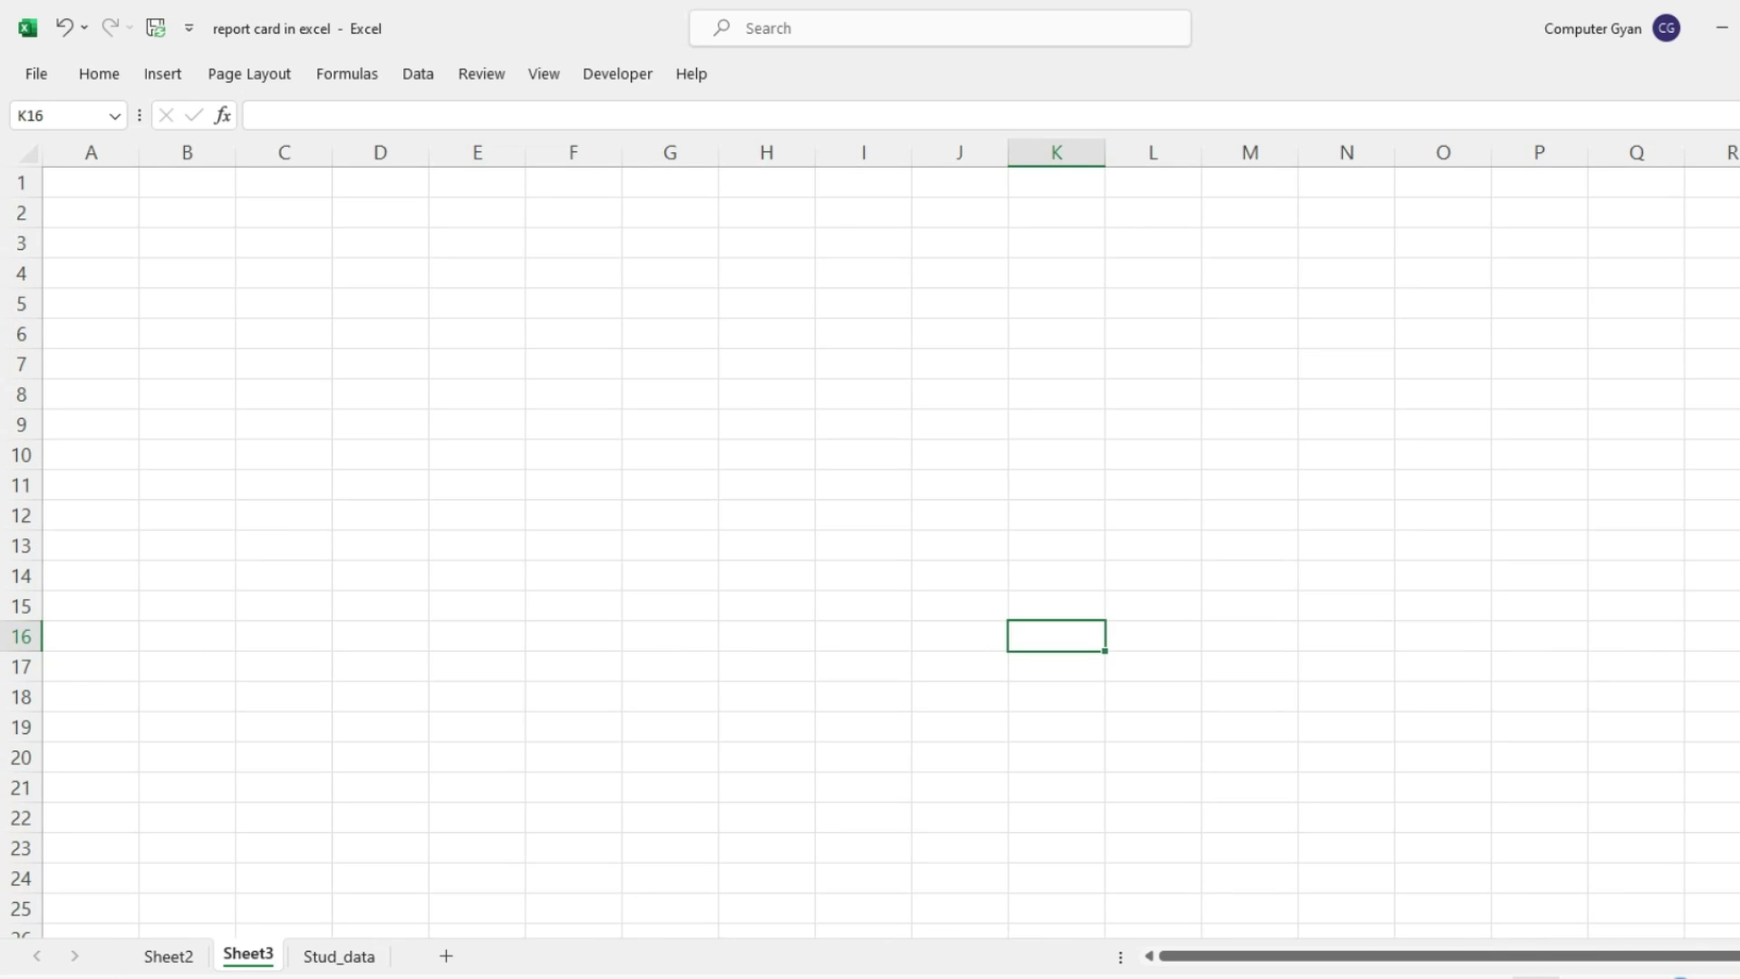
pyautogui.scroll(-5, 870, 538)
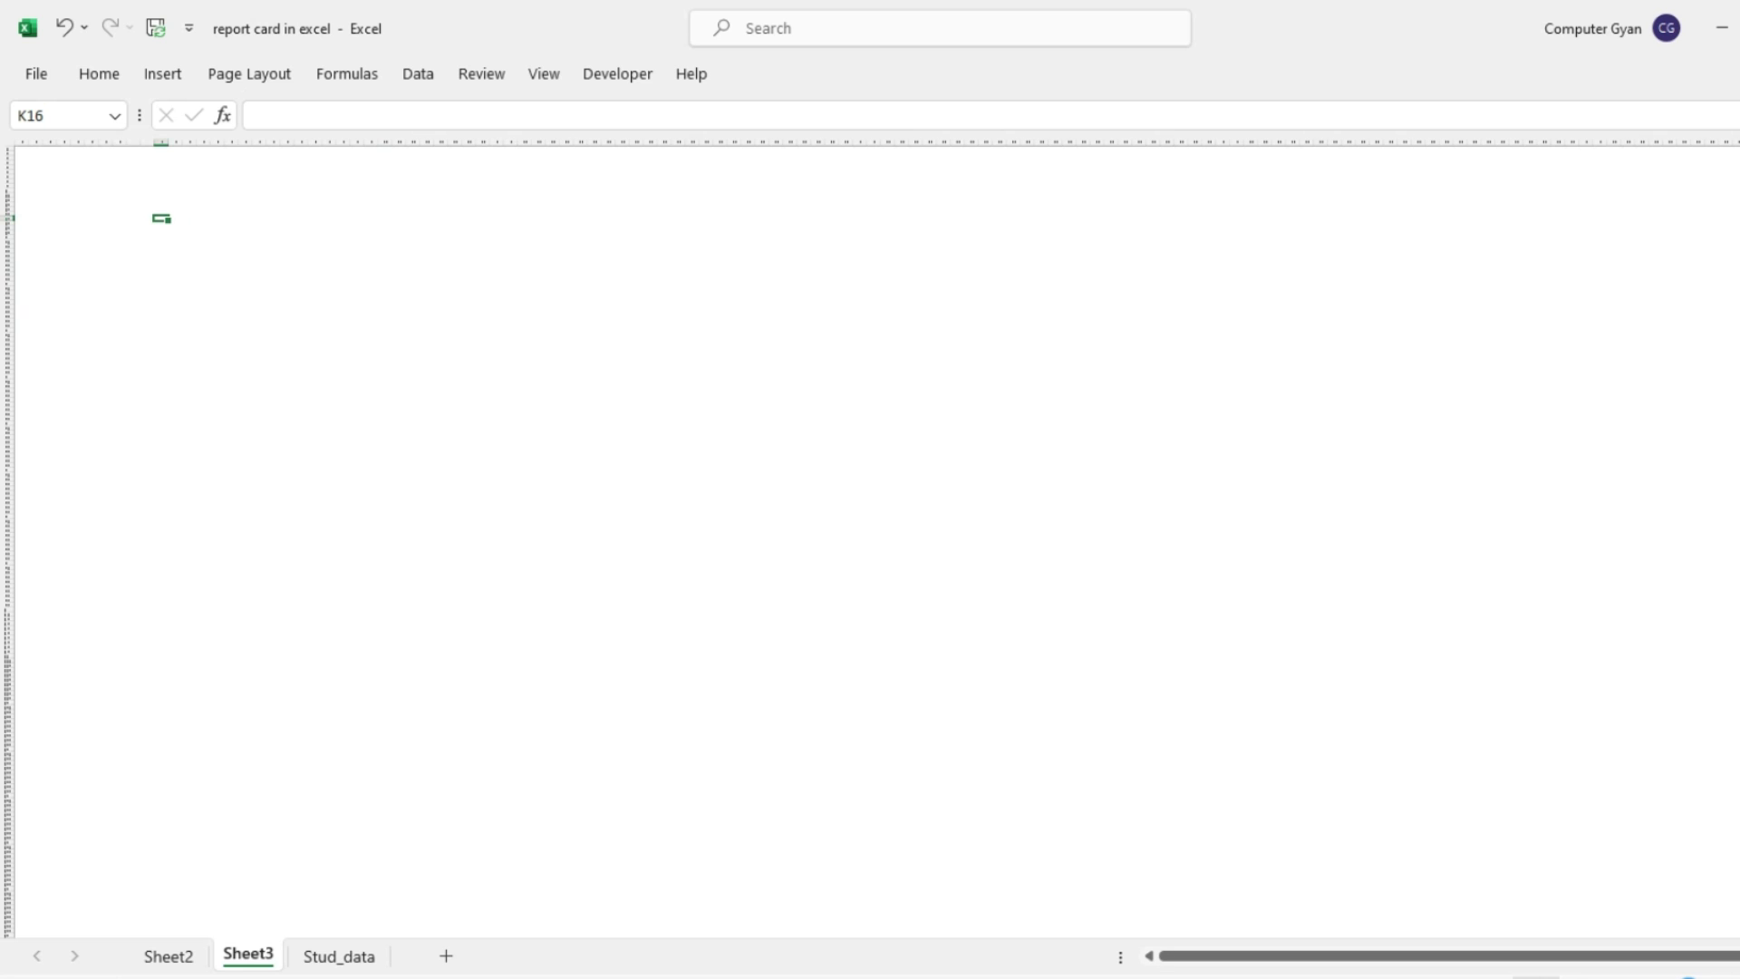
pyautogui.scroll(10, 870, 538)
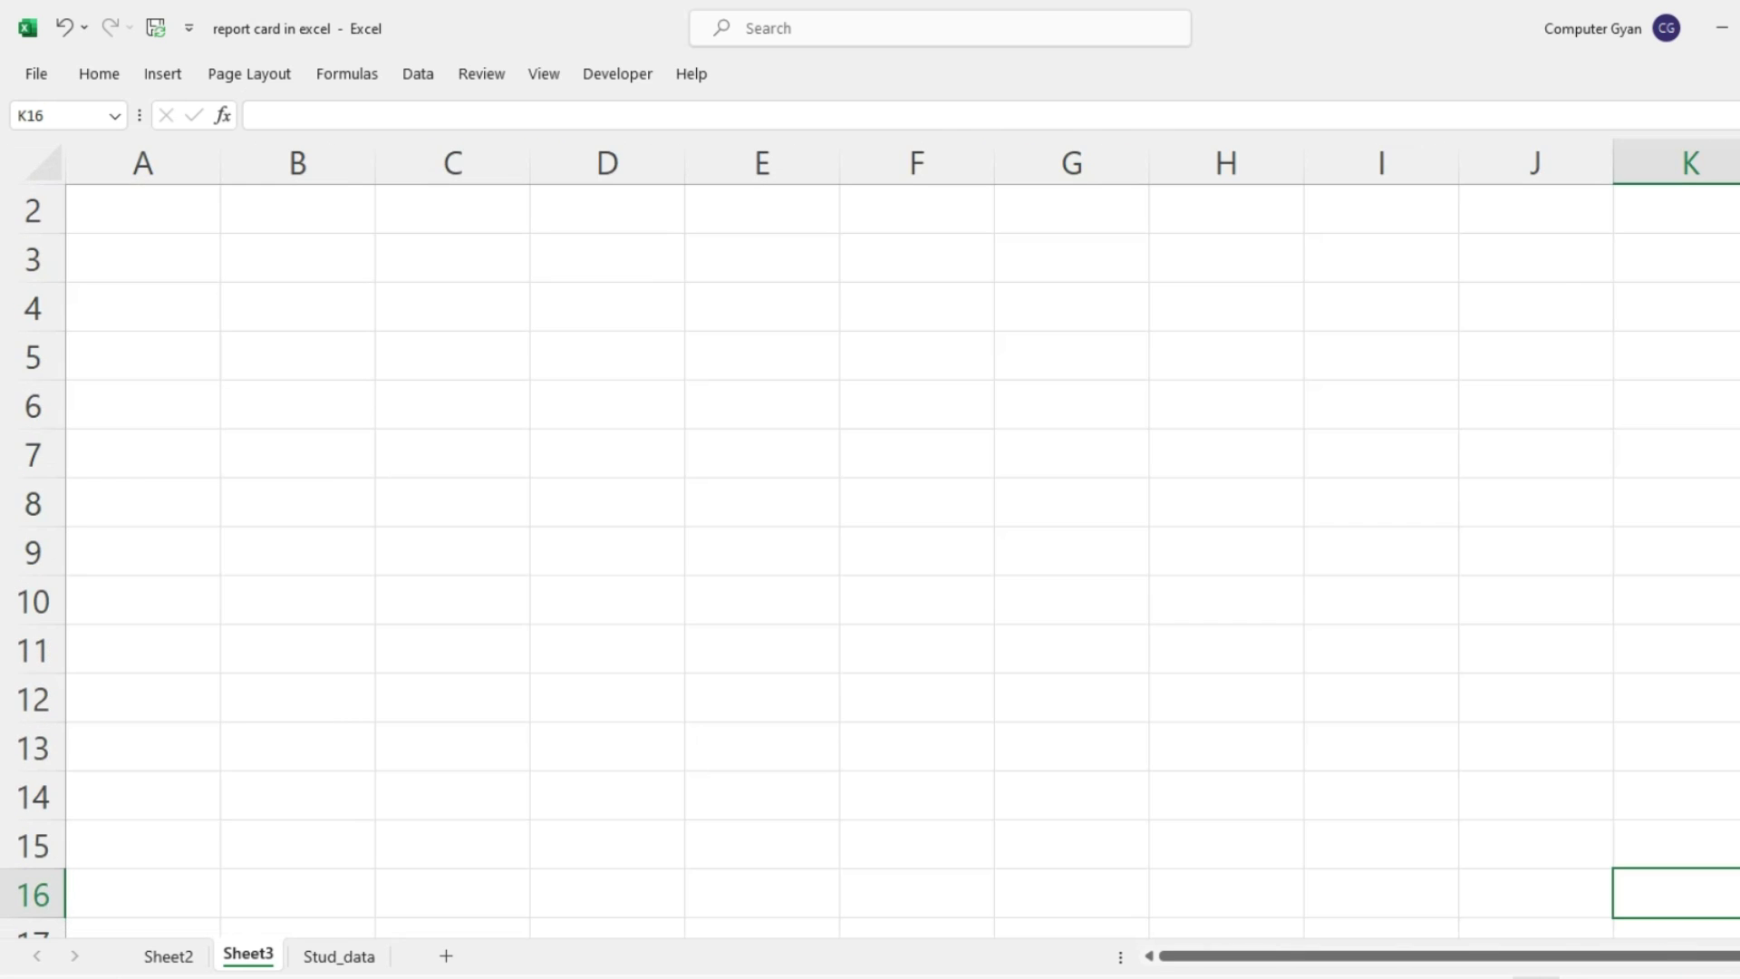
pyautogui.scroll(-4, 870, 539)
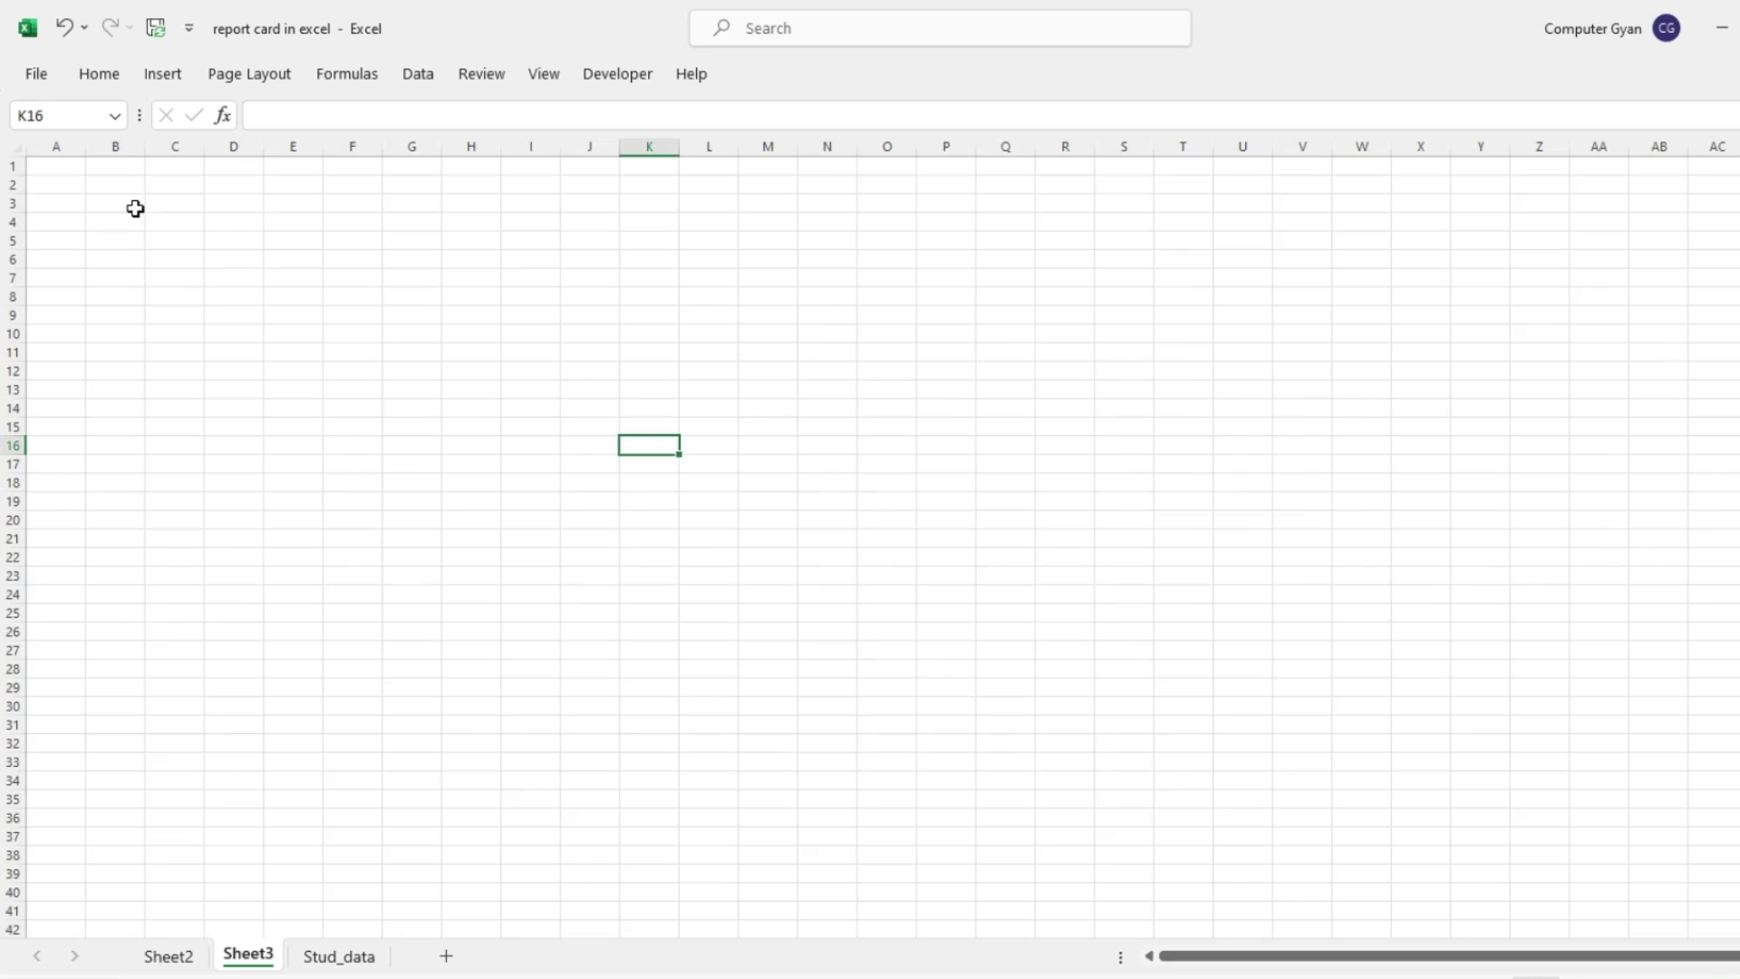
# Show the page-break lines on Sheet3 by changing to Page Layout view and back to Normal view
pyautogui.click(1582, 976)
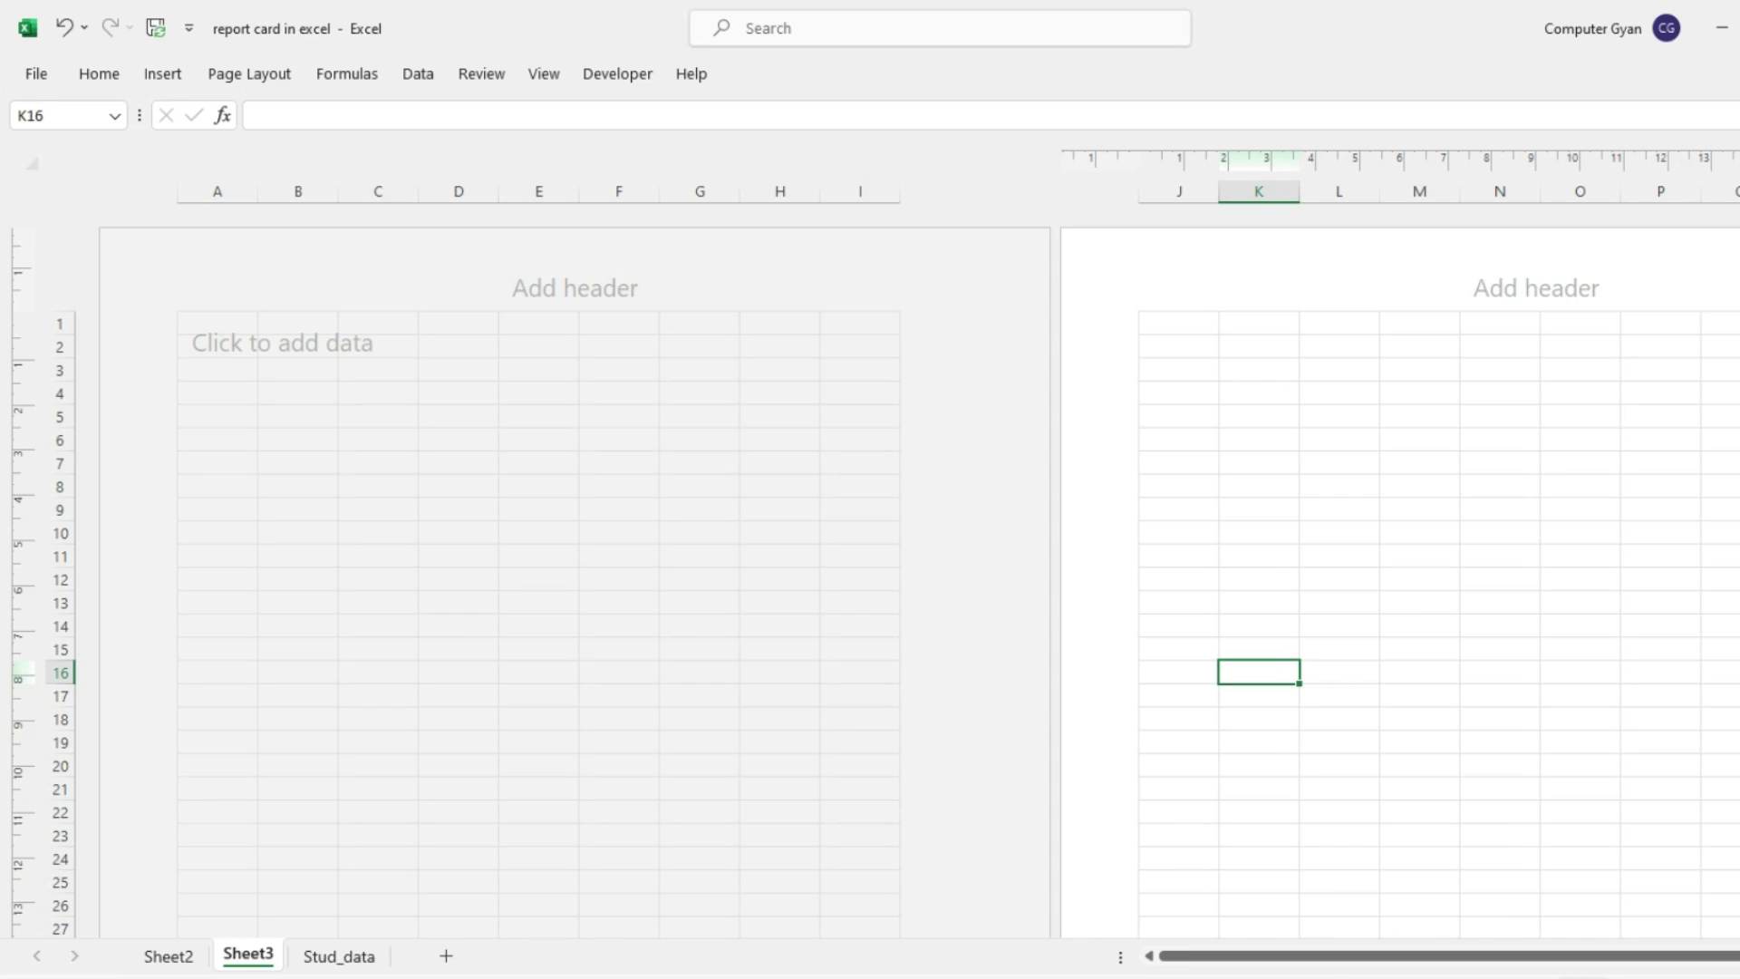
pyautogui.click(1540, 977)
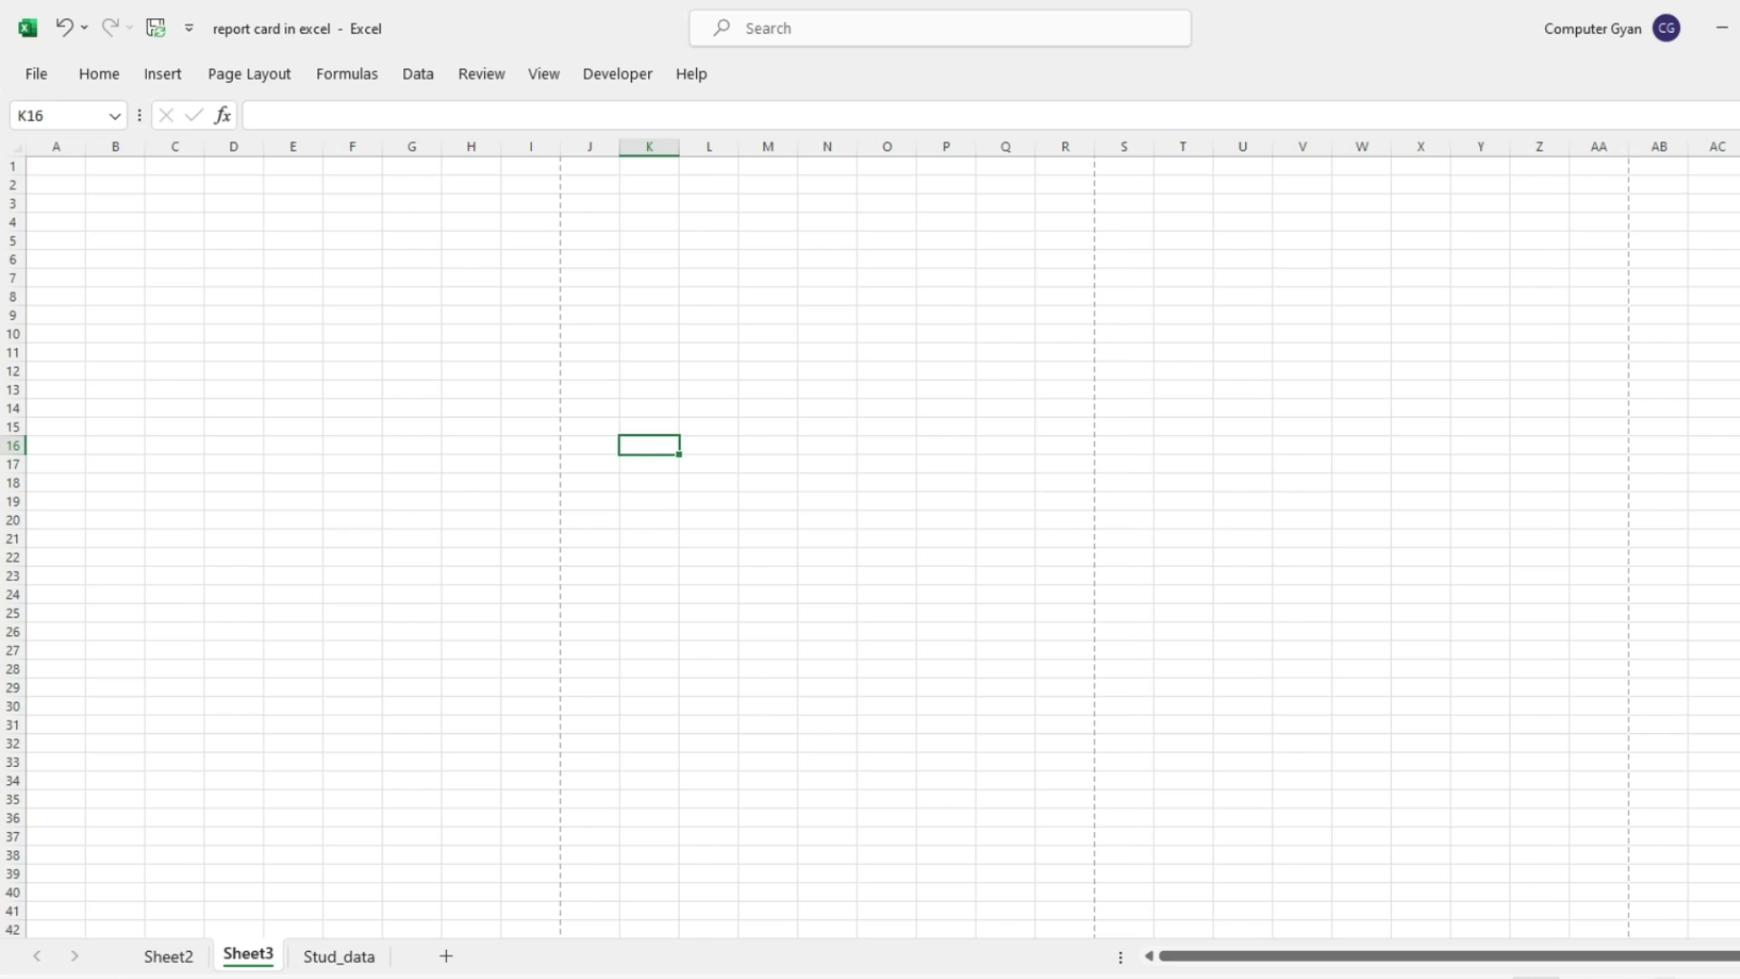
pyautogui.click(1665, 977)
pyautogui.click(1665, 977)
# Set the page orientation of Sheet3 to Landscape
pyautogui.moveTo(30, 165); pyautogui.dragTo(406, 792)
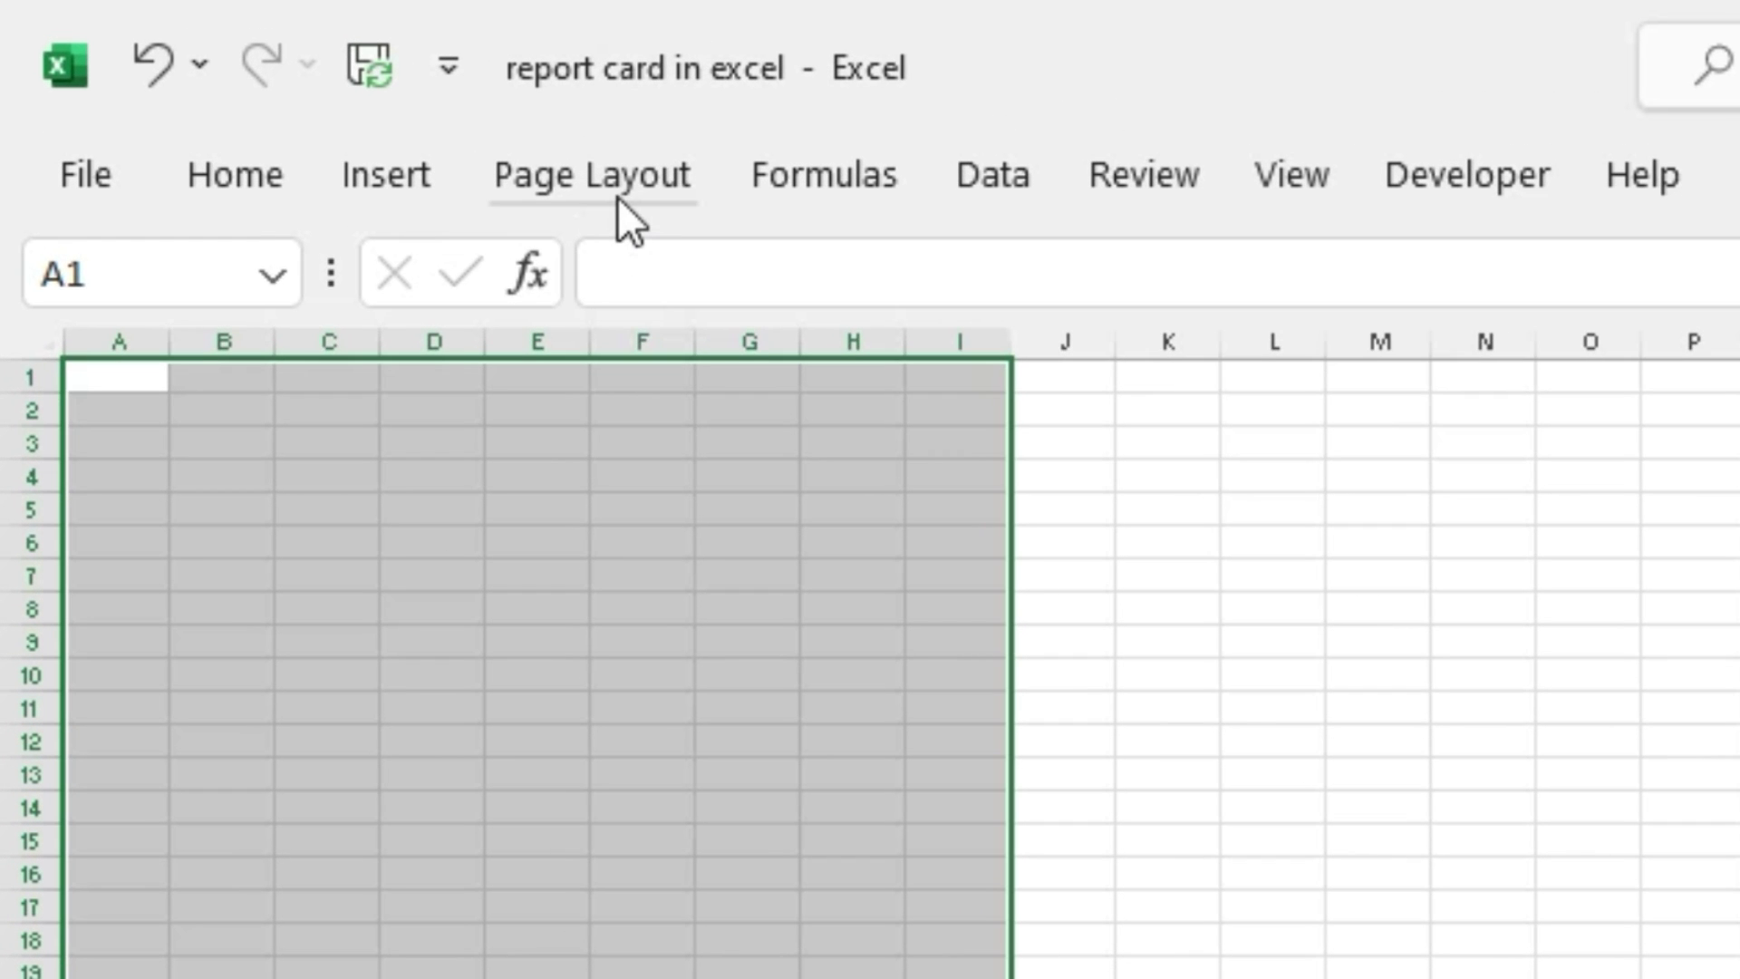
pyautogui.click(617, 198)
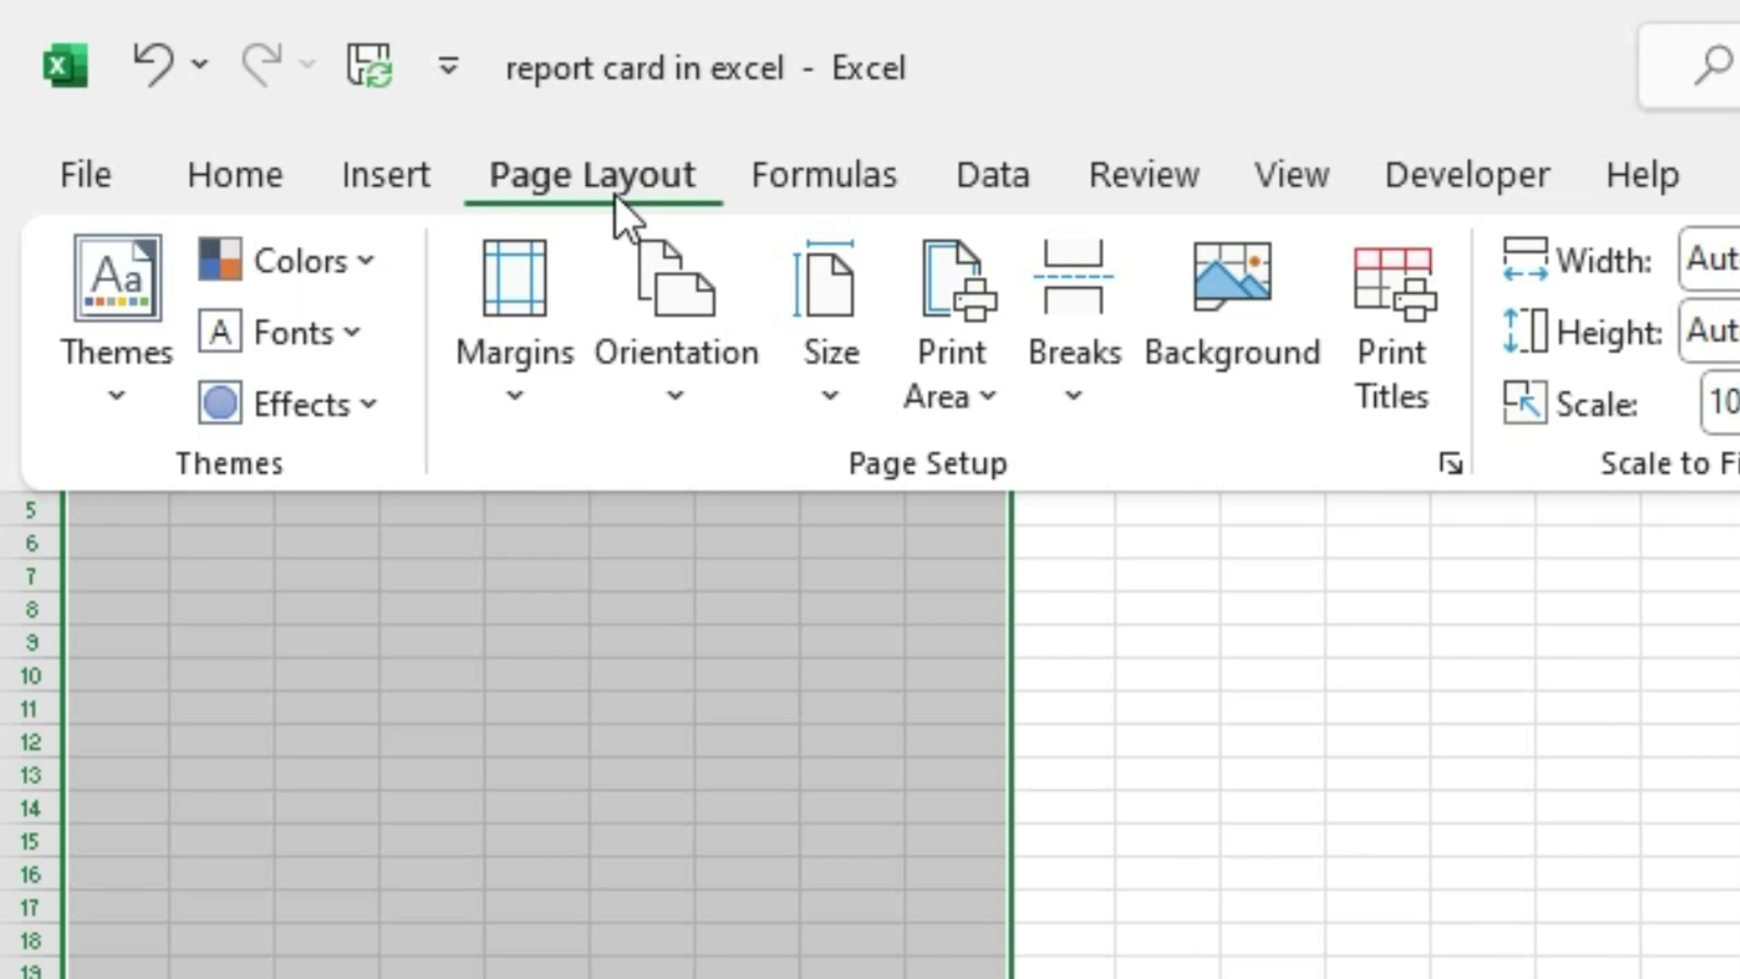
pyautogui.click(659, 380)
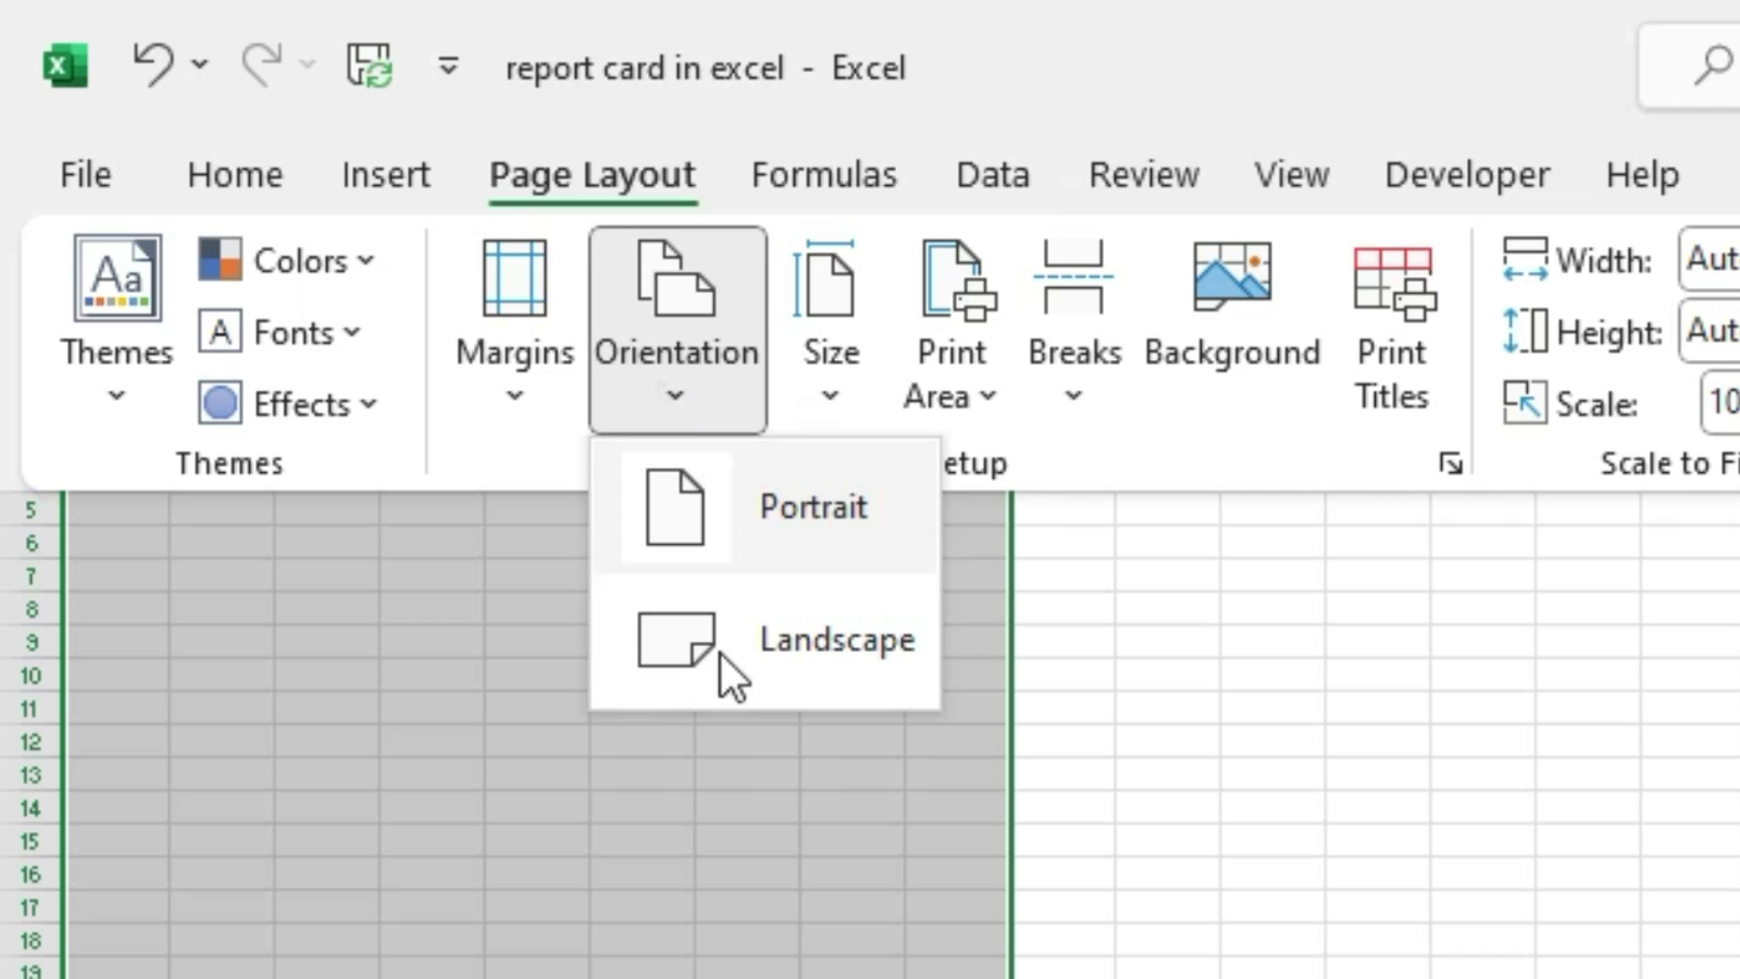
pyautogui.click(823, 645)
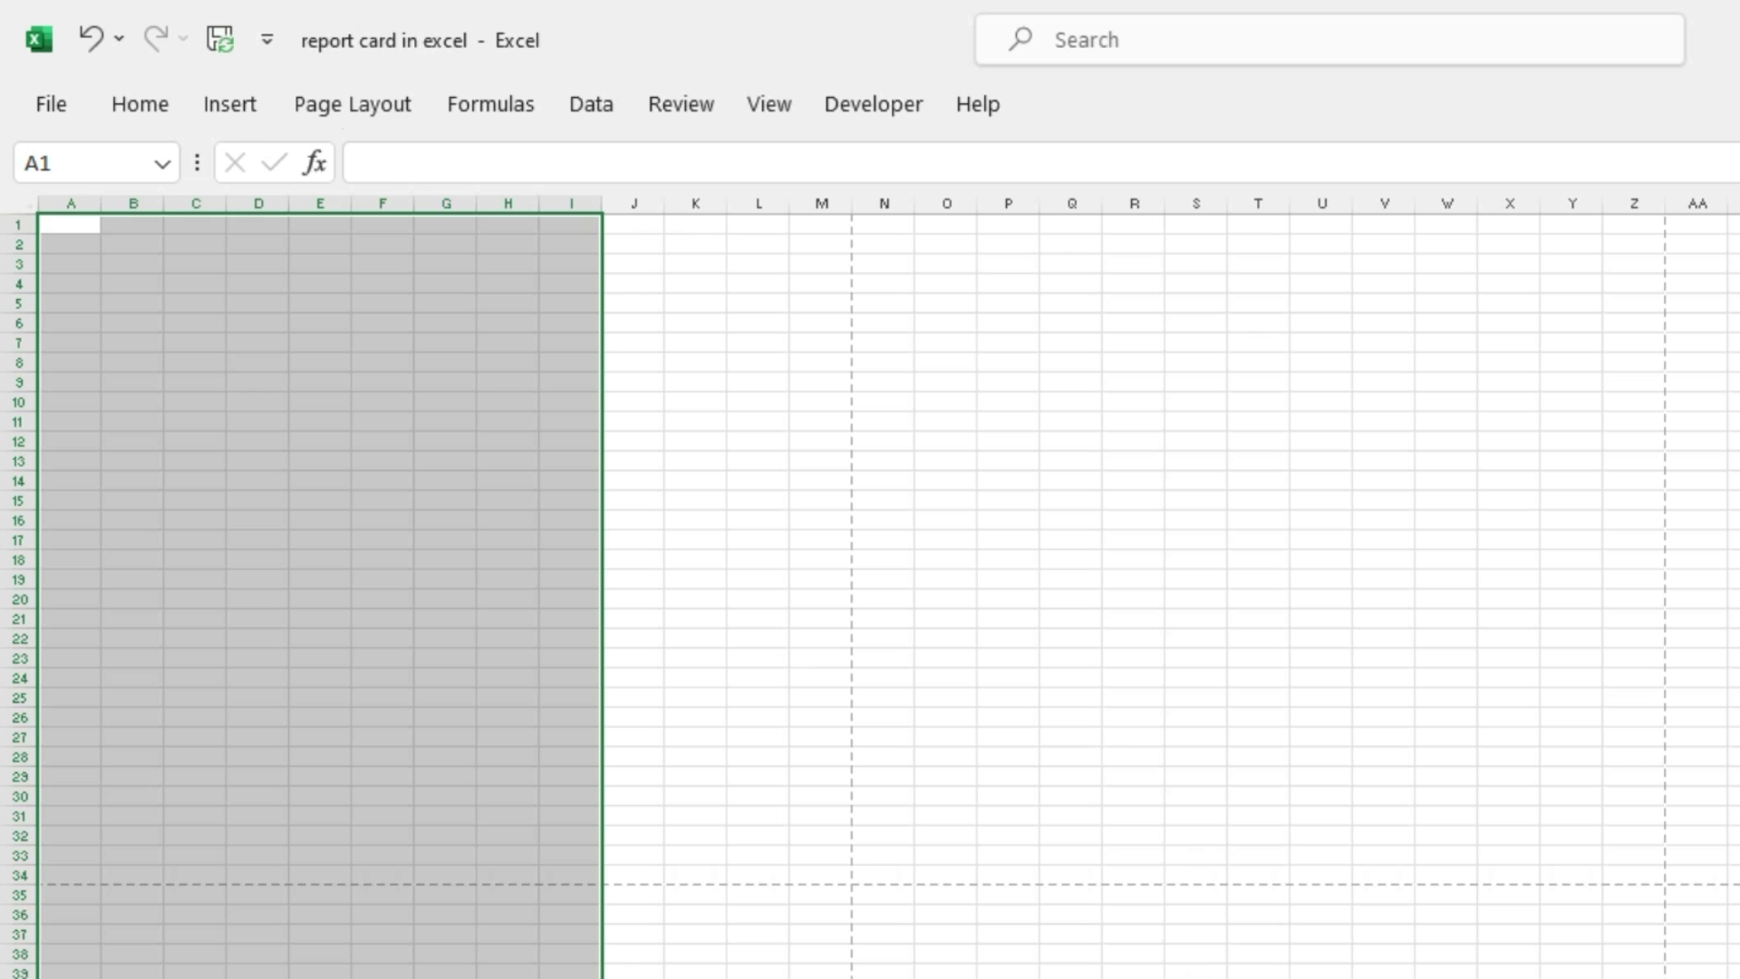
# Fill the cells of the first landscape page, columns A to M, with the lightest theme green
pyautogui.moveTo(117, 380); pyautogui.dragTo(955, 458)
pyautogui.moveTo(567, 273); pyautogui.dragTo(796, 873)
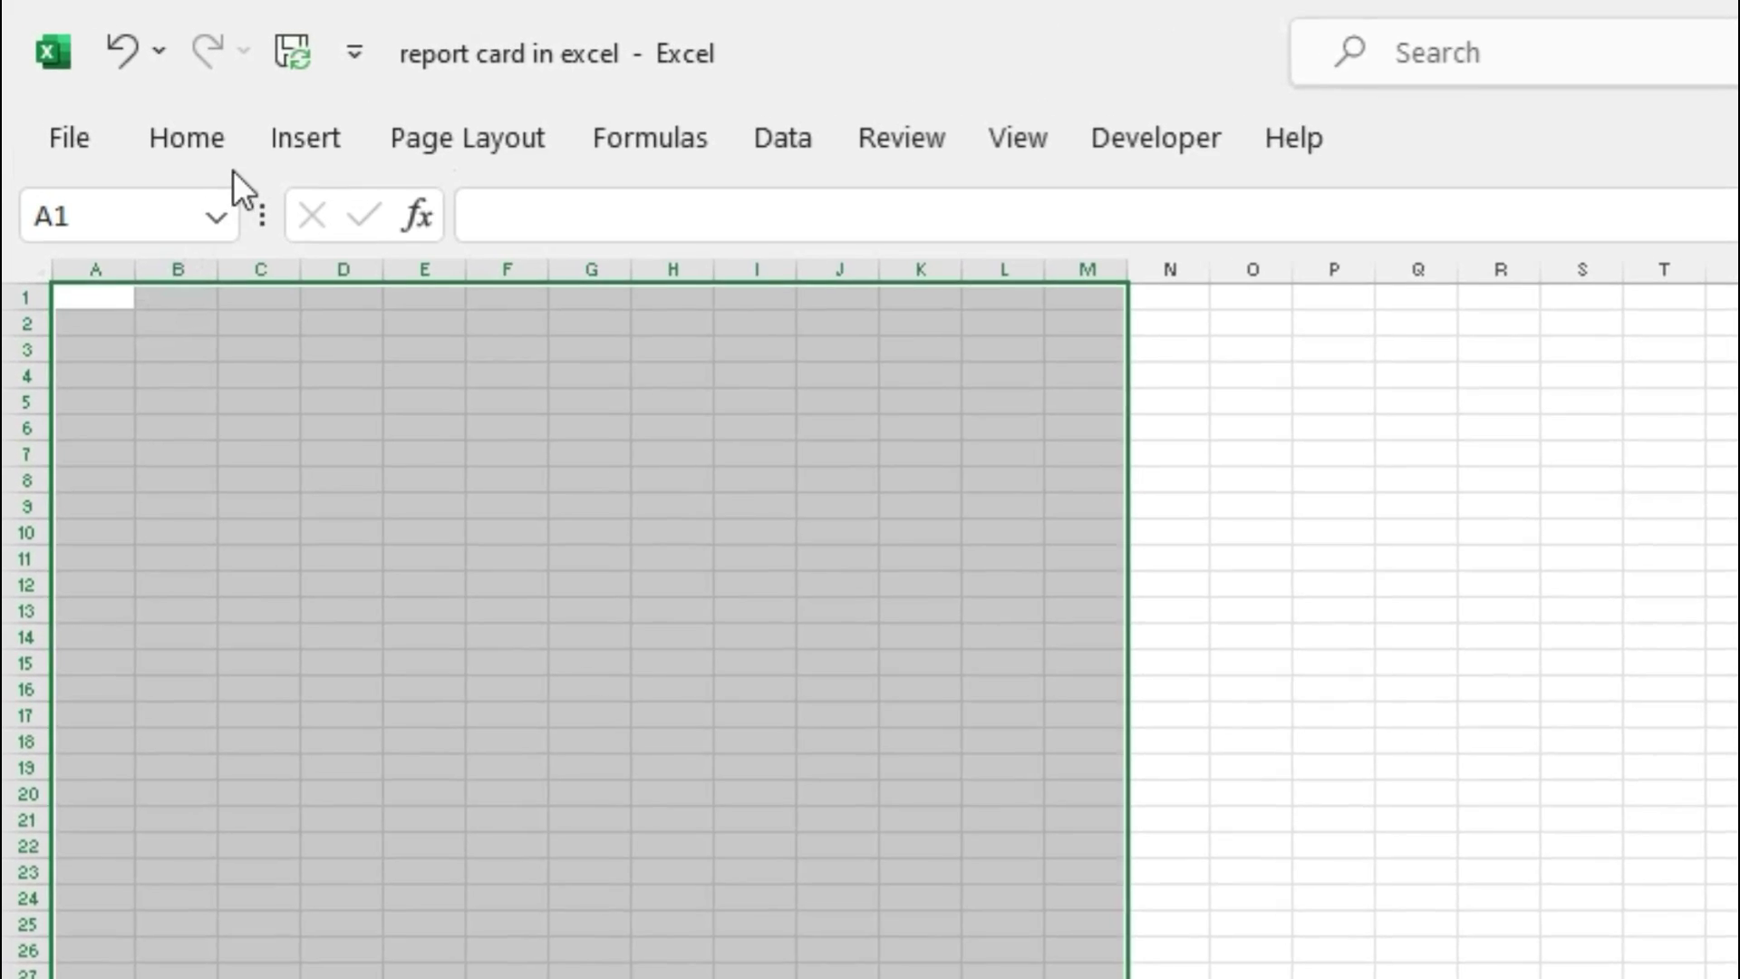
pyautogui.click(145, 109)
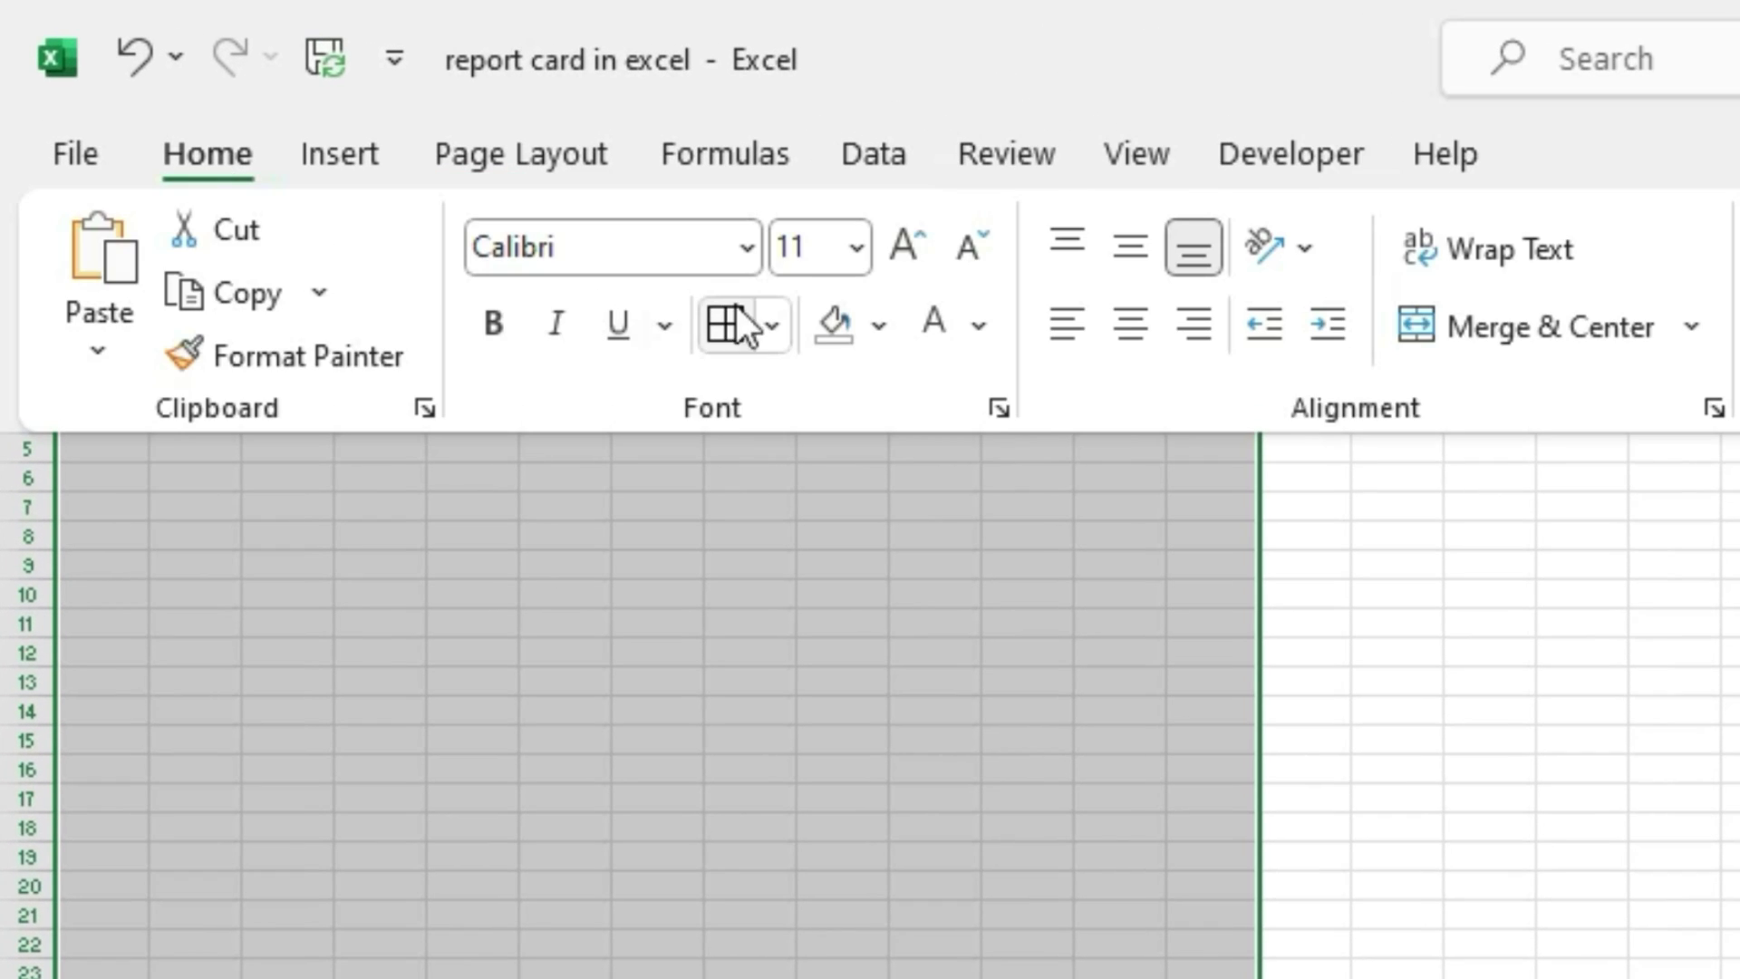
pyautogui.click(877, 337)
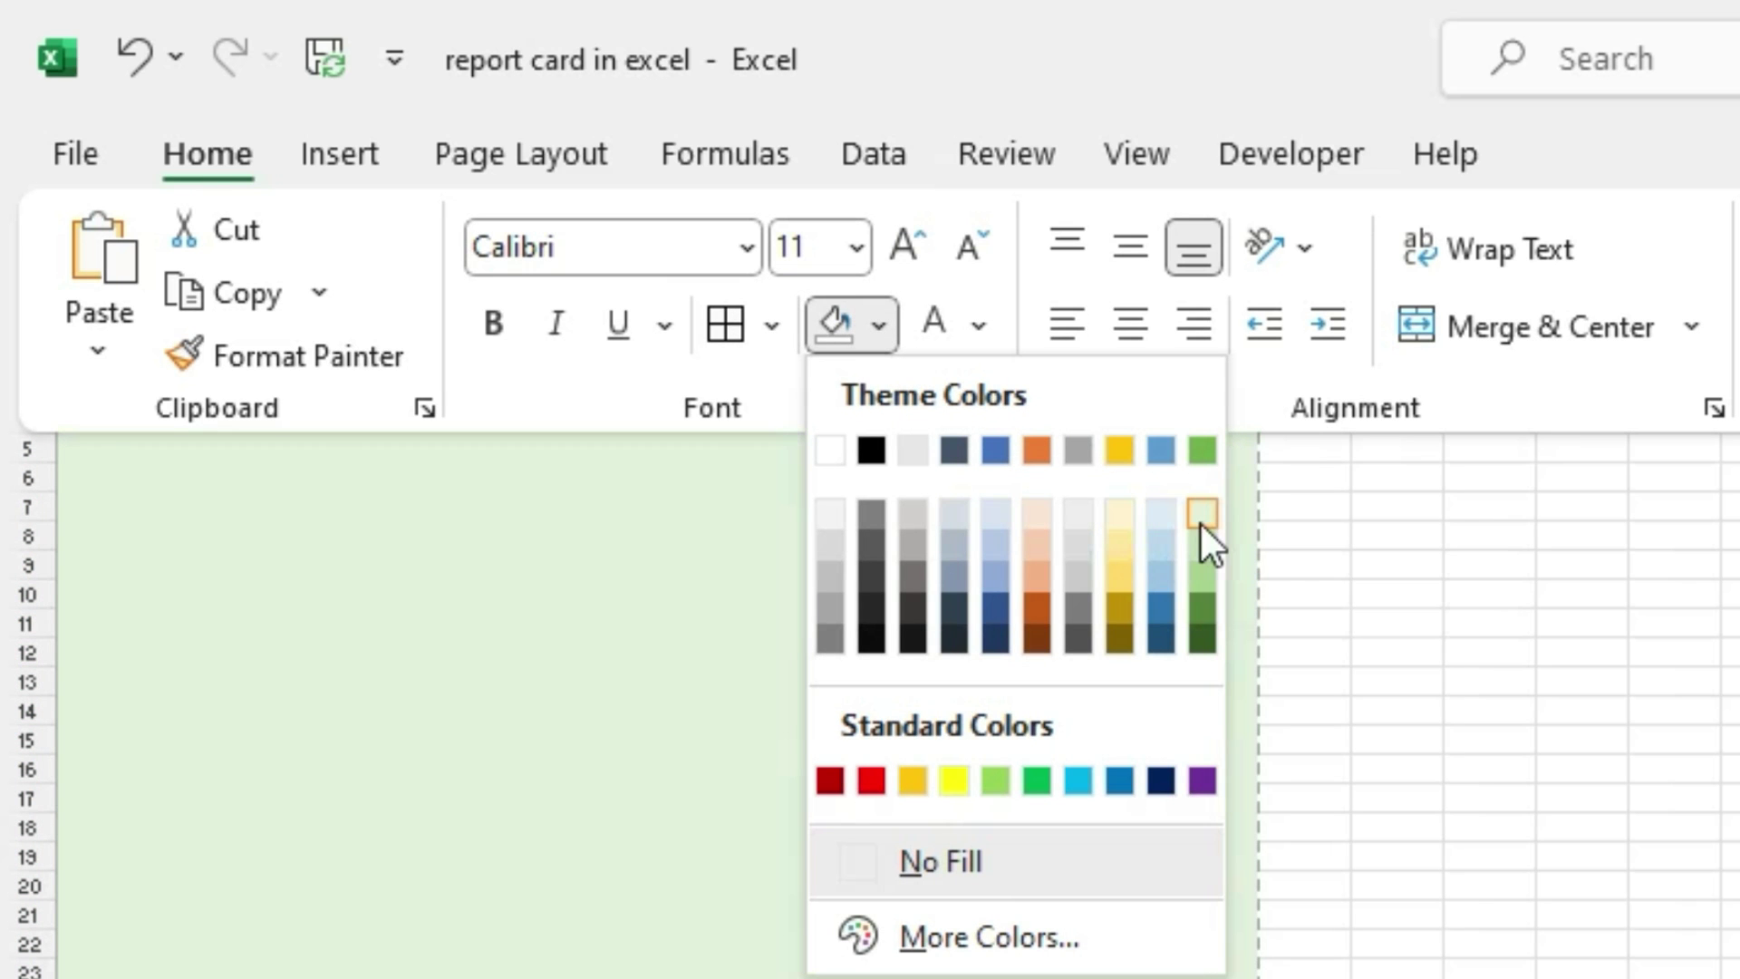
pyautogui.click(1200, 522)
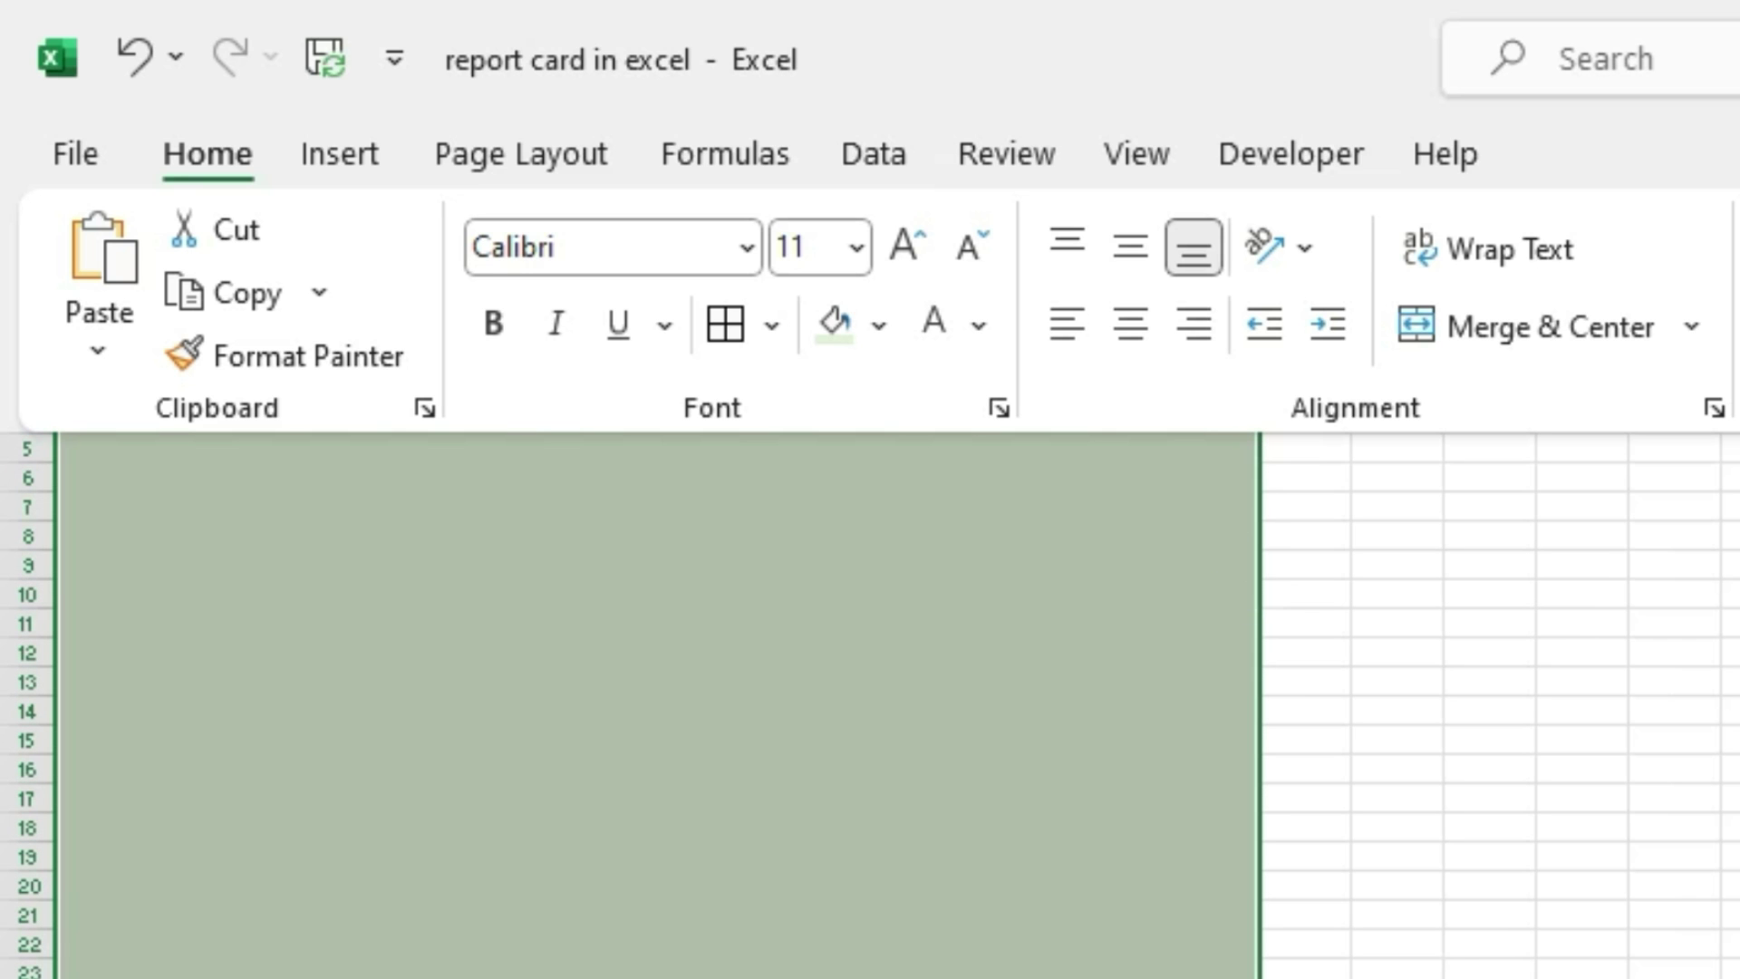
# Insert a WordArt title in the plain black style reading "JUNIOR HIGH PUBLIC SCHOOL"
pyautogui.scroll(4, 870, 634)
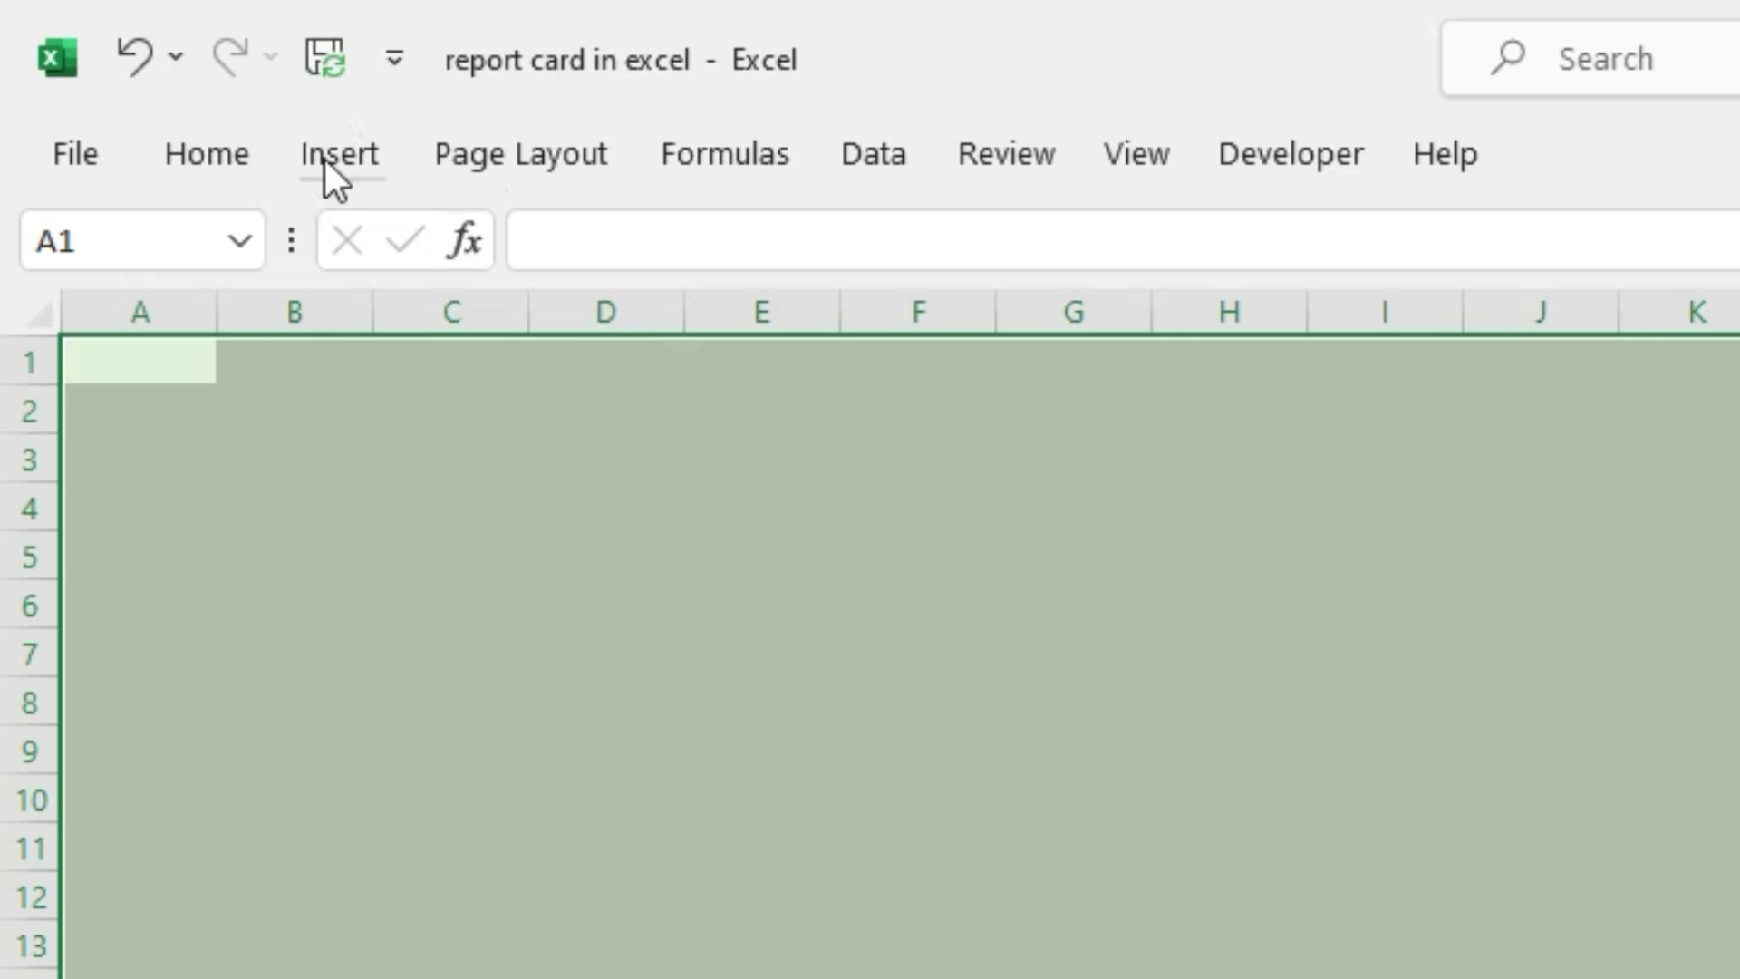
pyautogui.click(325, 159)
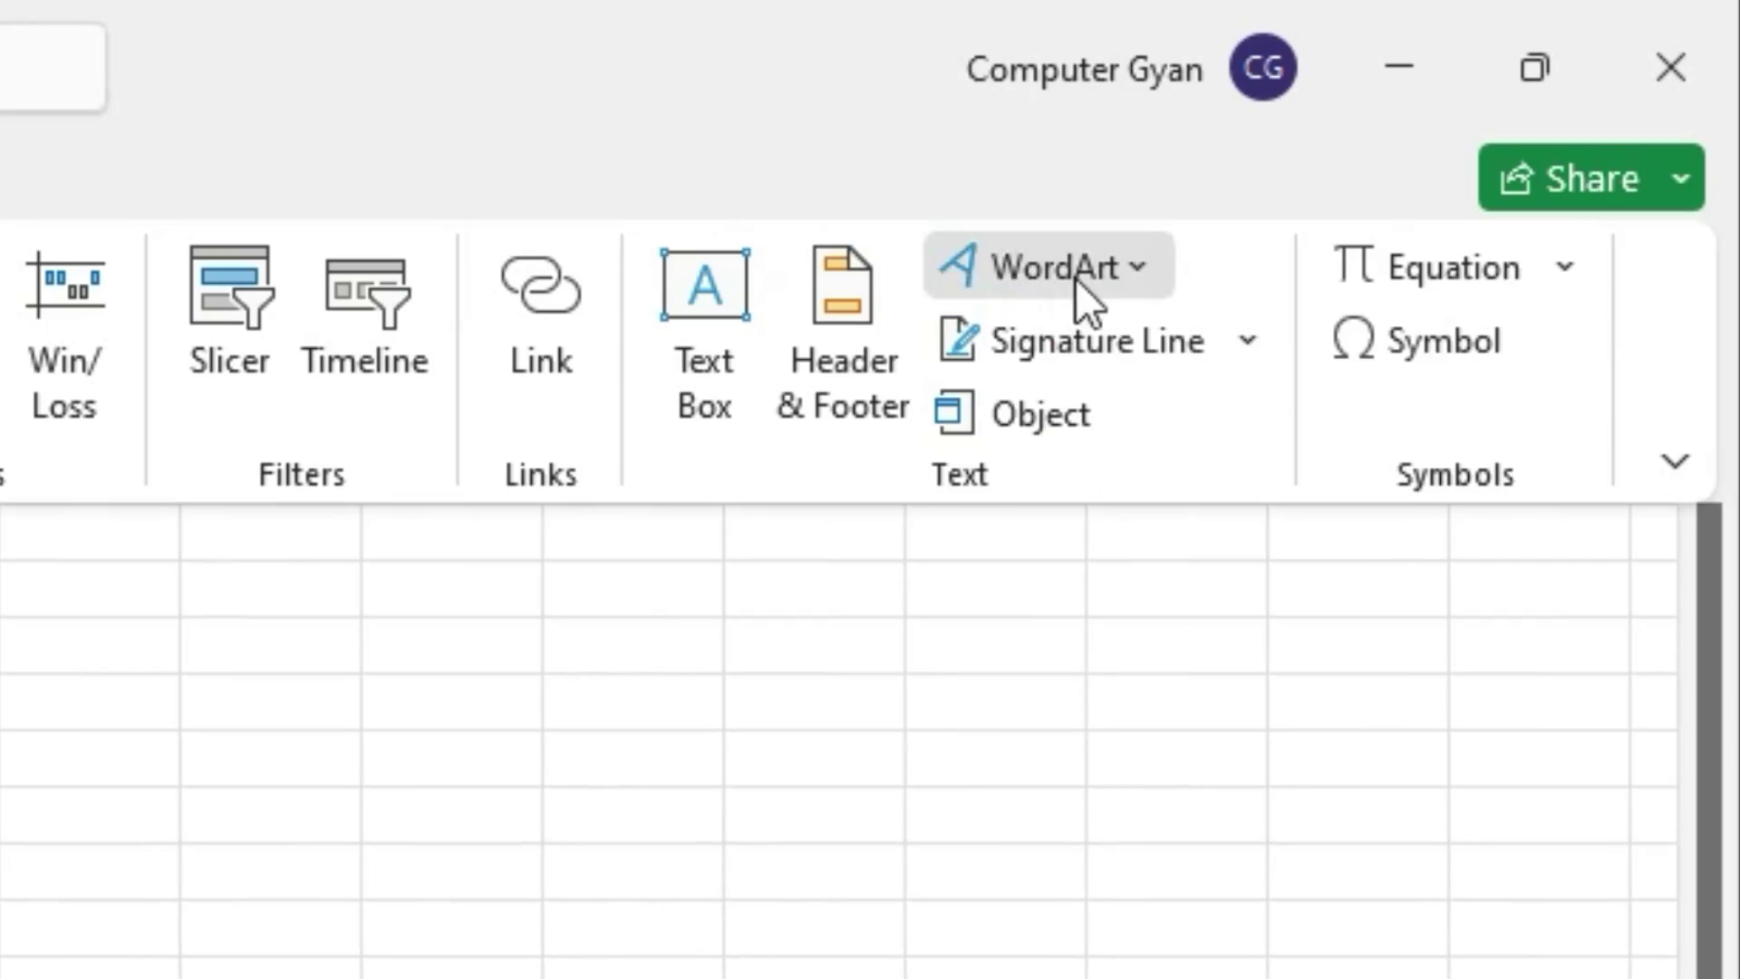
pyautogui.click(1074, 279)
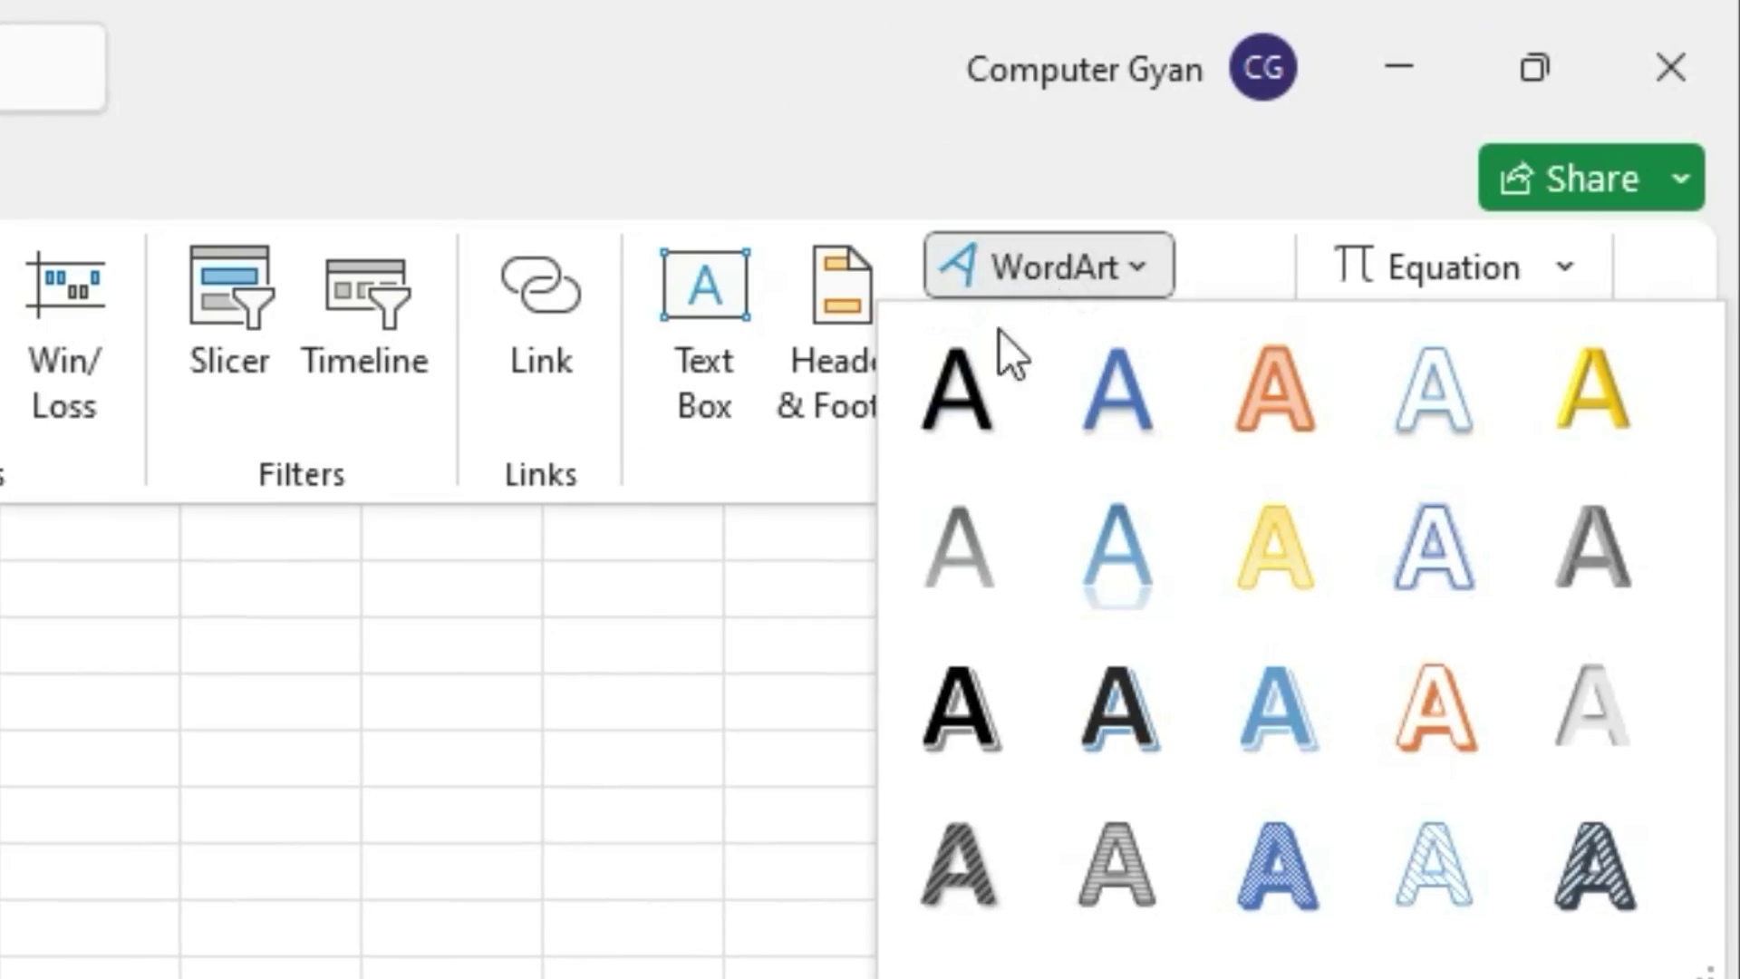
pyautogui.click(956, 417)
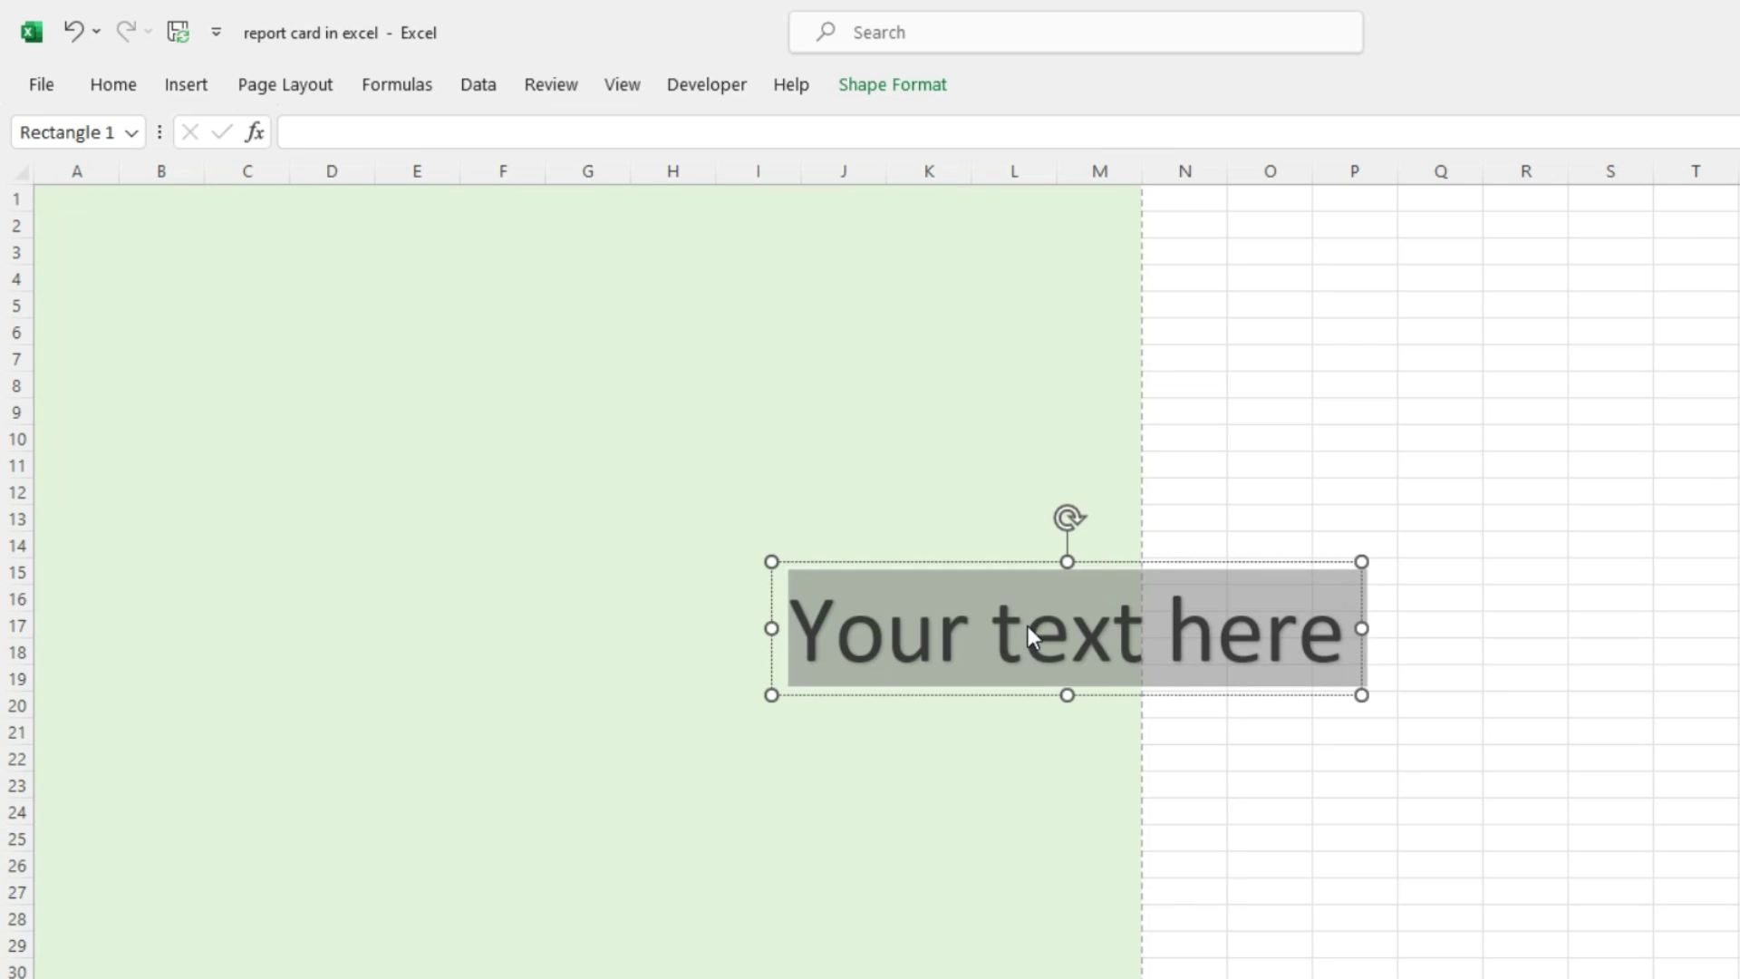
pyautogui.press('Delete')
pyautogui.write('JUNIOR HIGH PUBLIC C')
pyautogui.press('BackSpace')
pyautogui.write('SCHPOO')
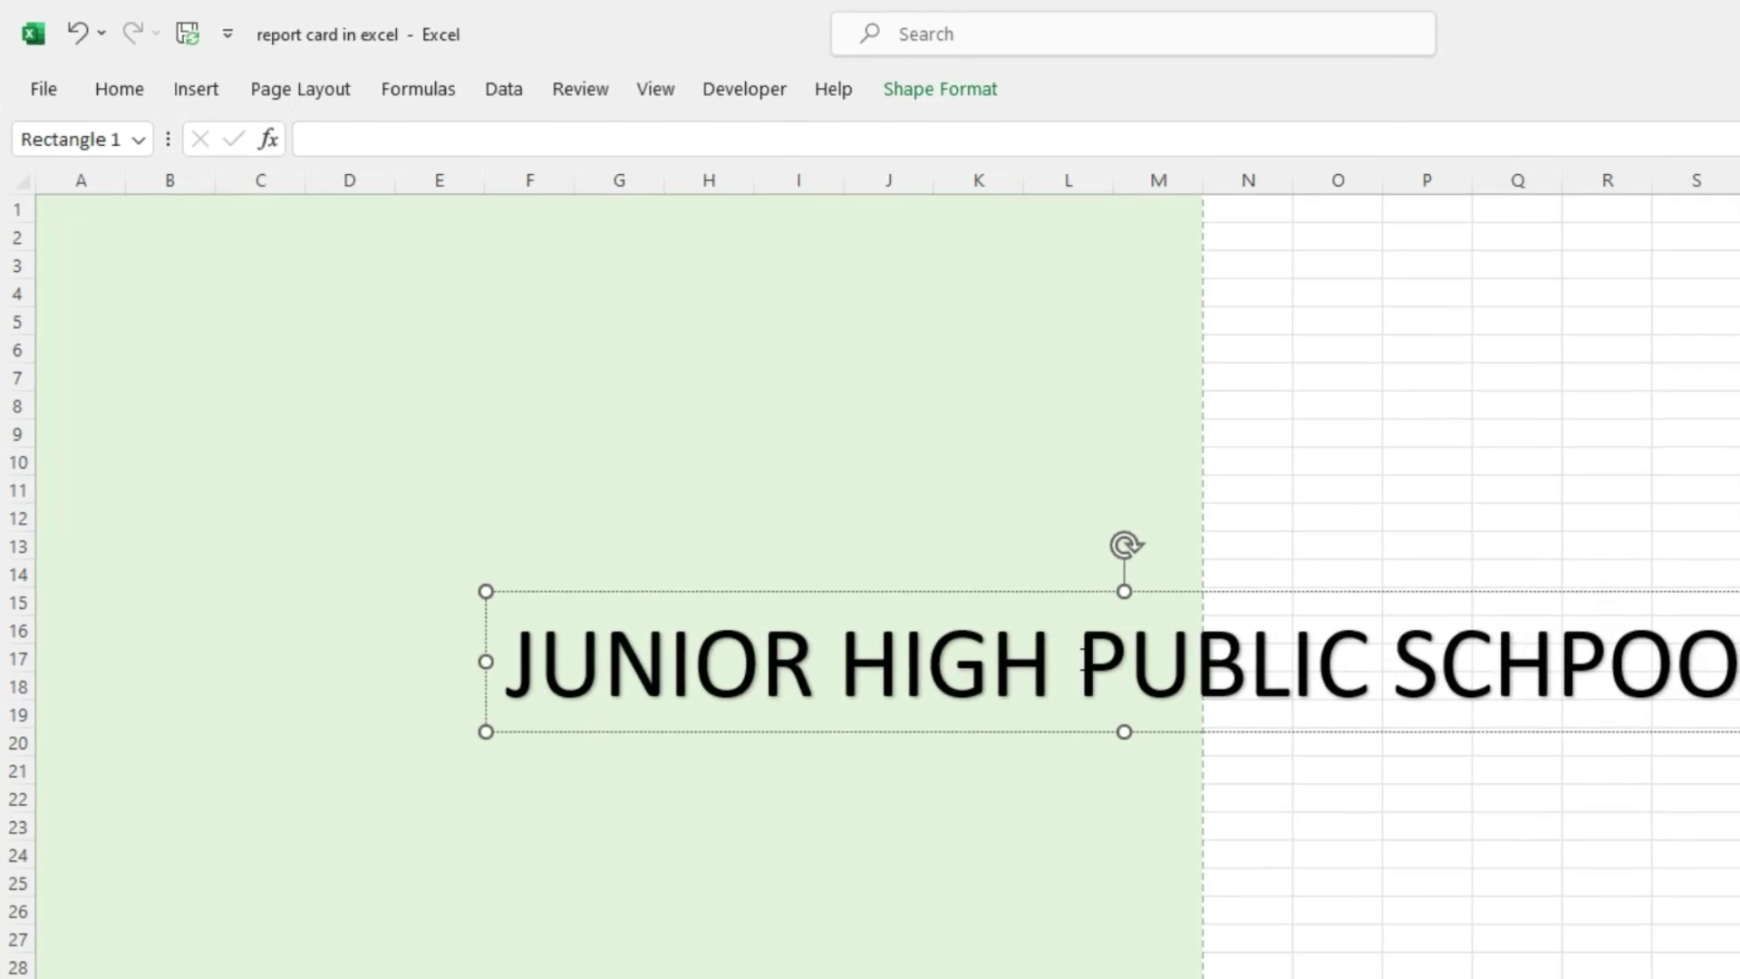
# Change the font of the entire school title to Arial Black
pyautogui.hotkey('ctrl', 'a')
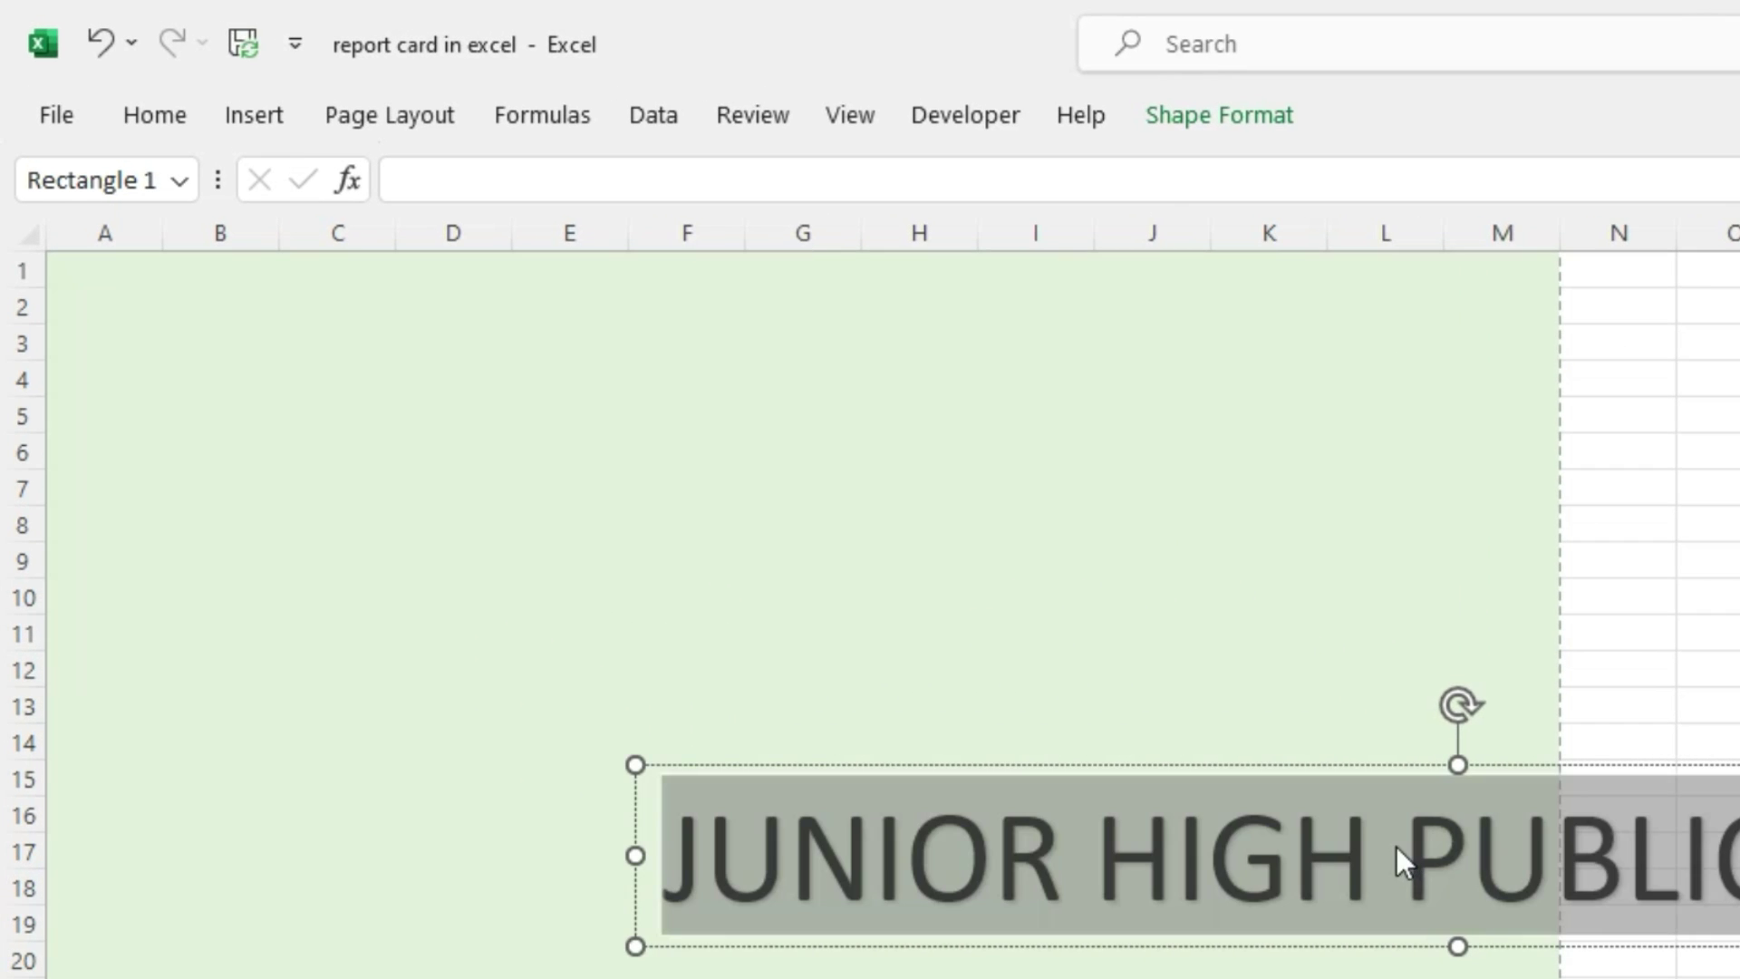
pyautogui.click(156, 118)
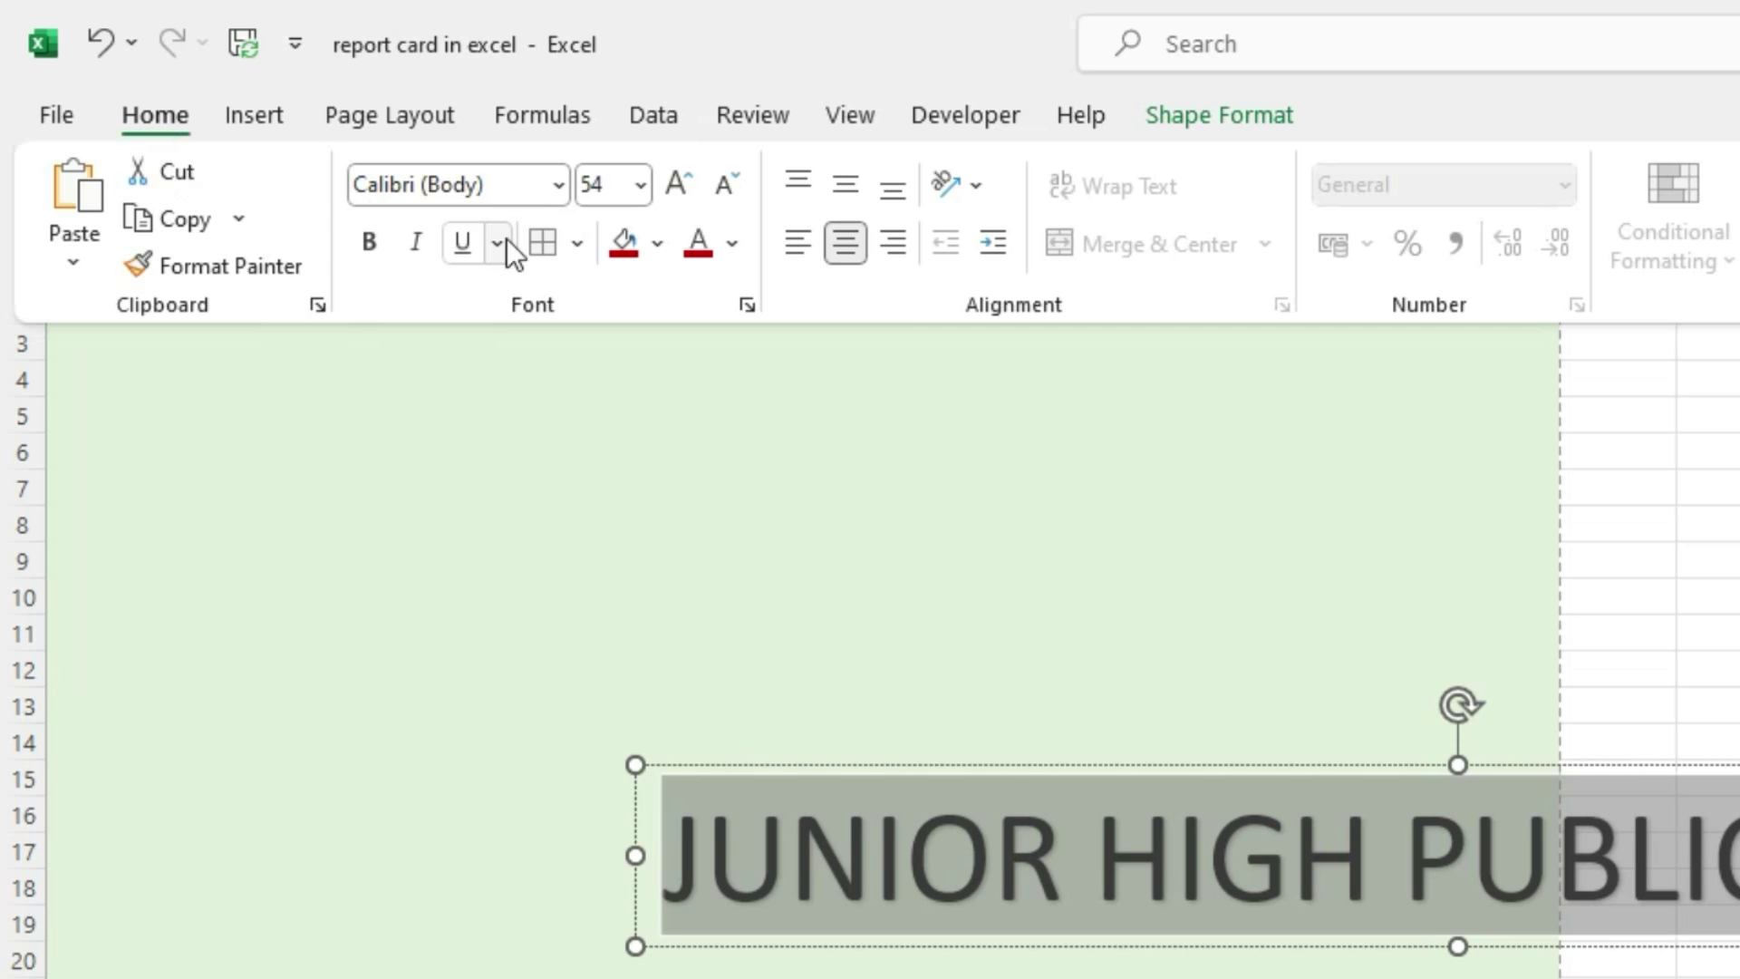
pyautogui.click(558, 185)
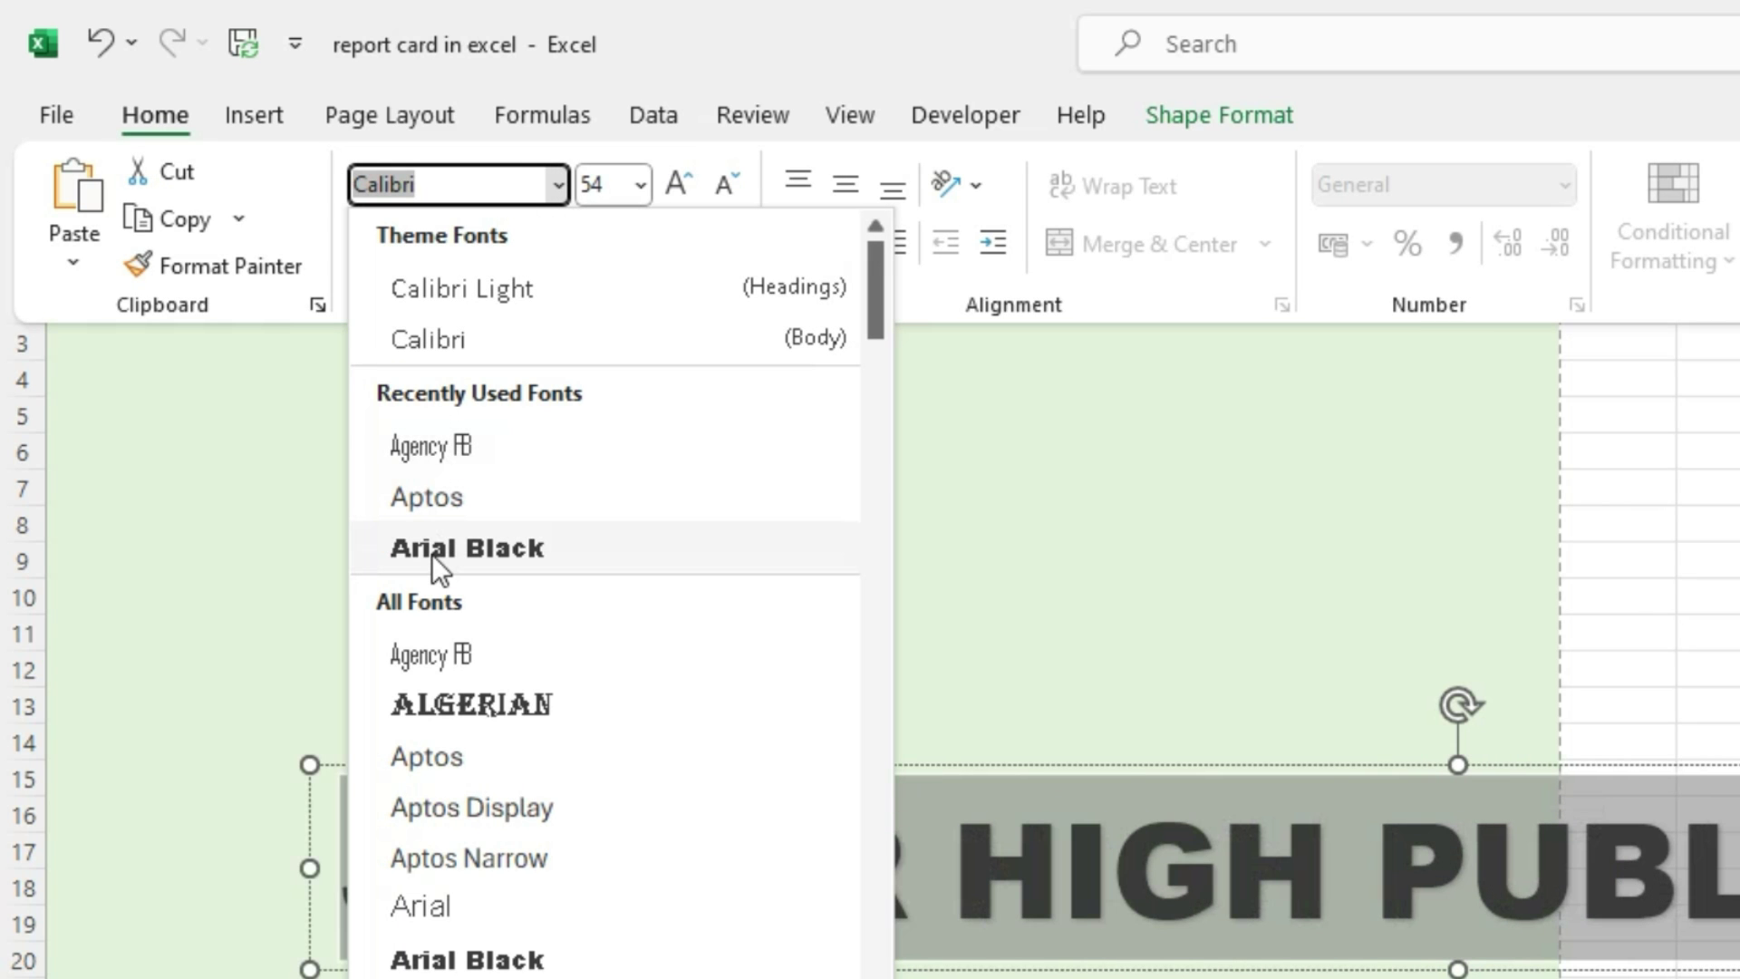
pyautogui.click(431, 549)
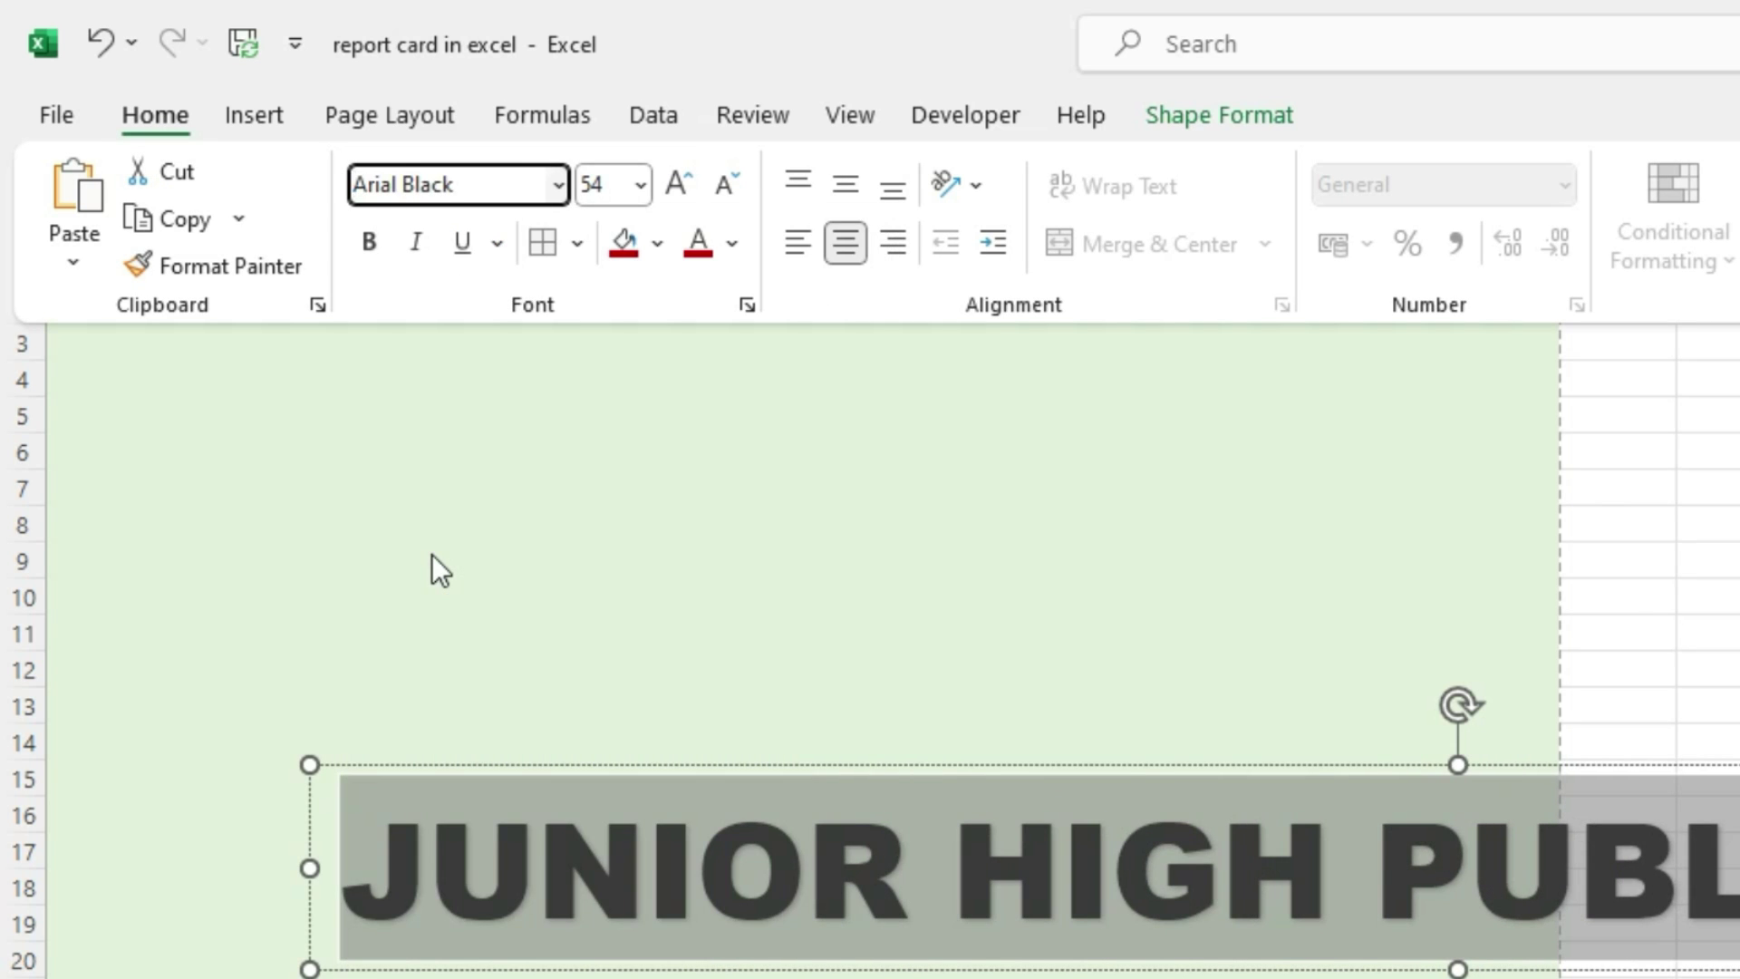
# Remove the shadow effect from the school title's text
pyautogui.click(1225, 116)
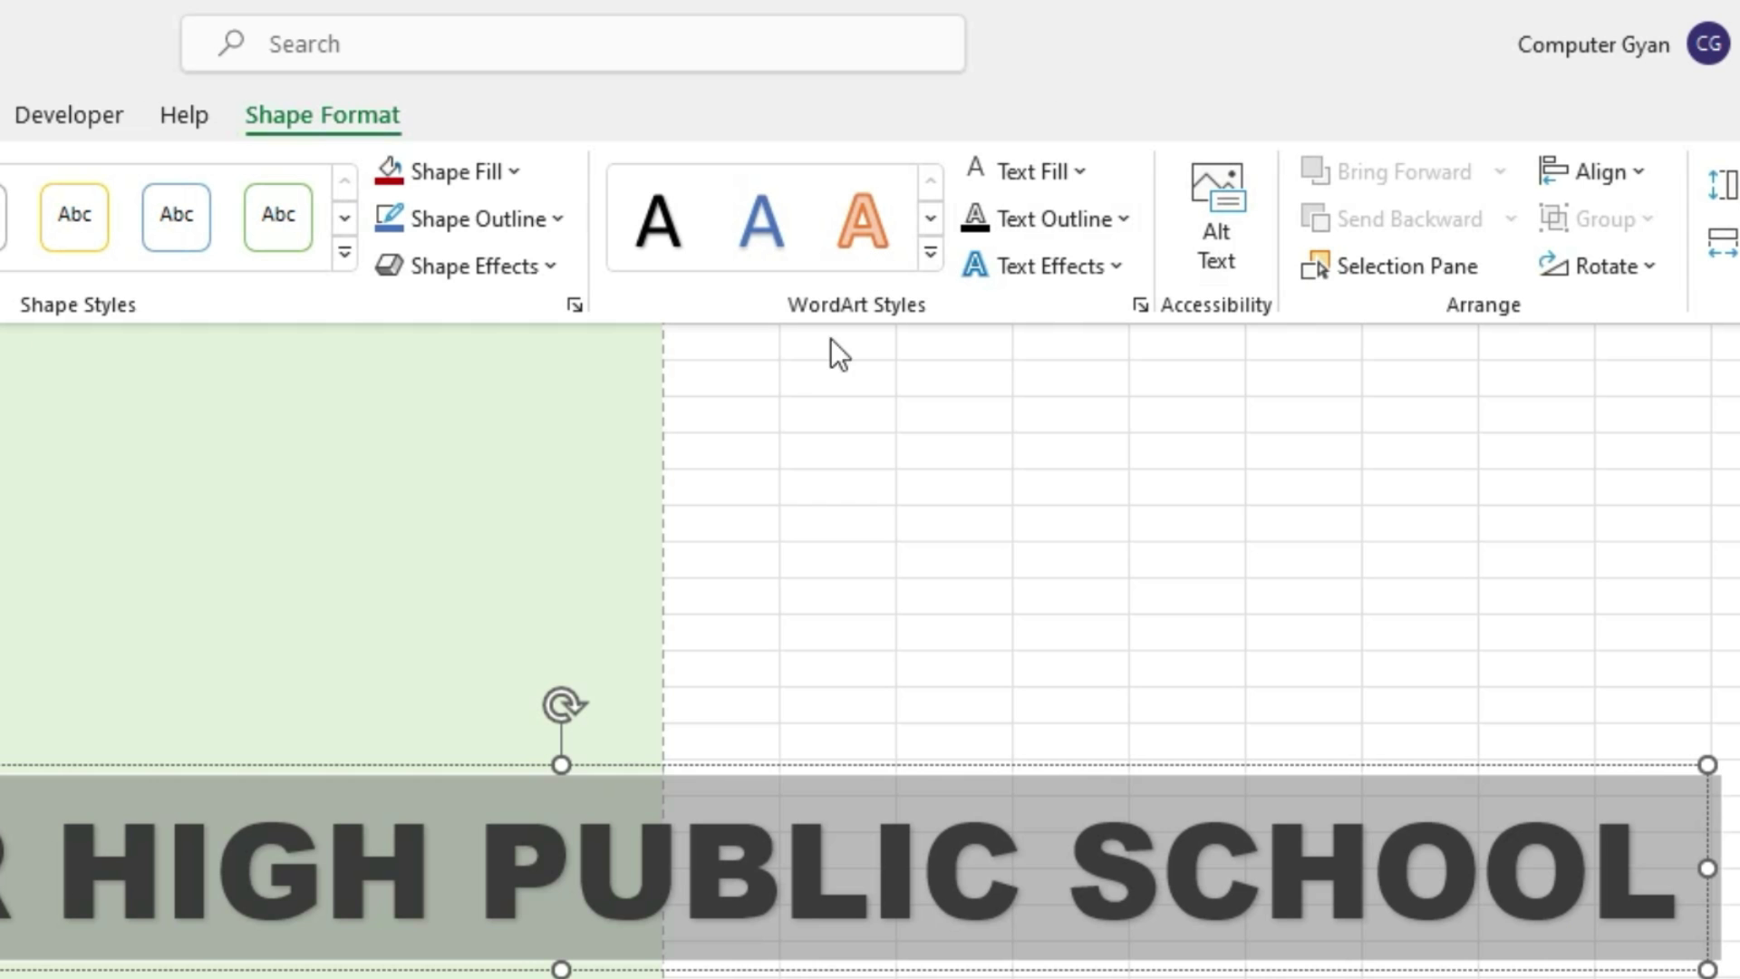
pyautogui.click(1052, 277)
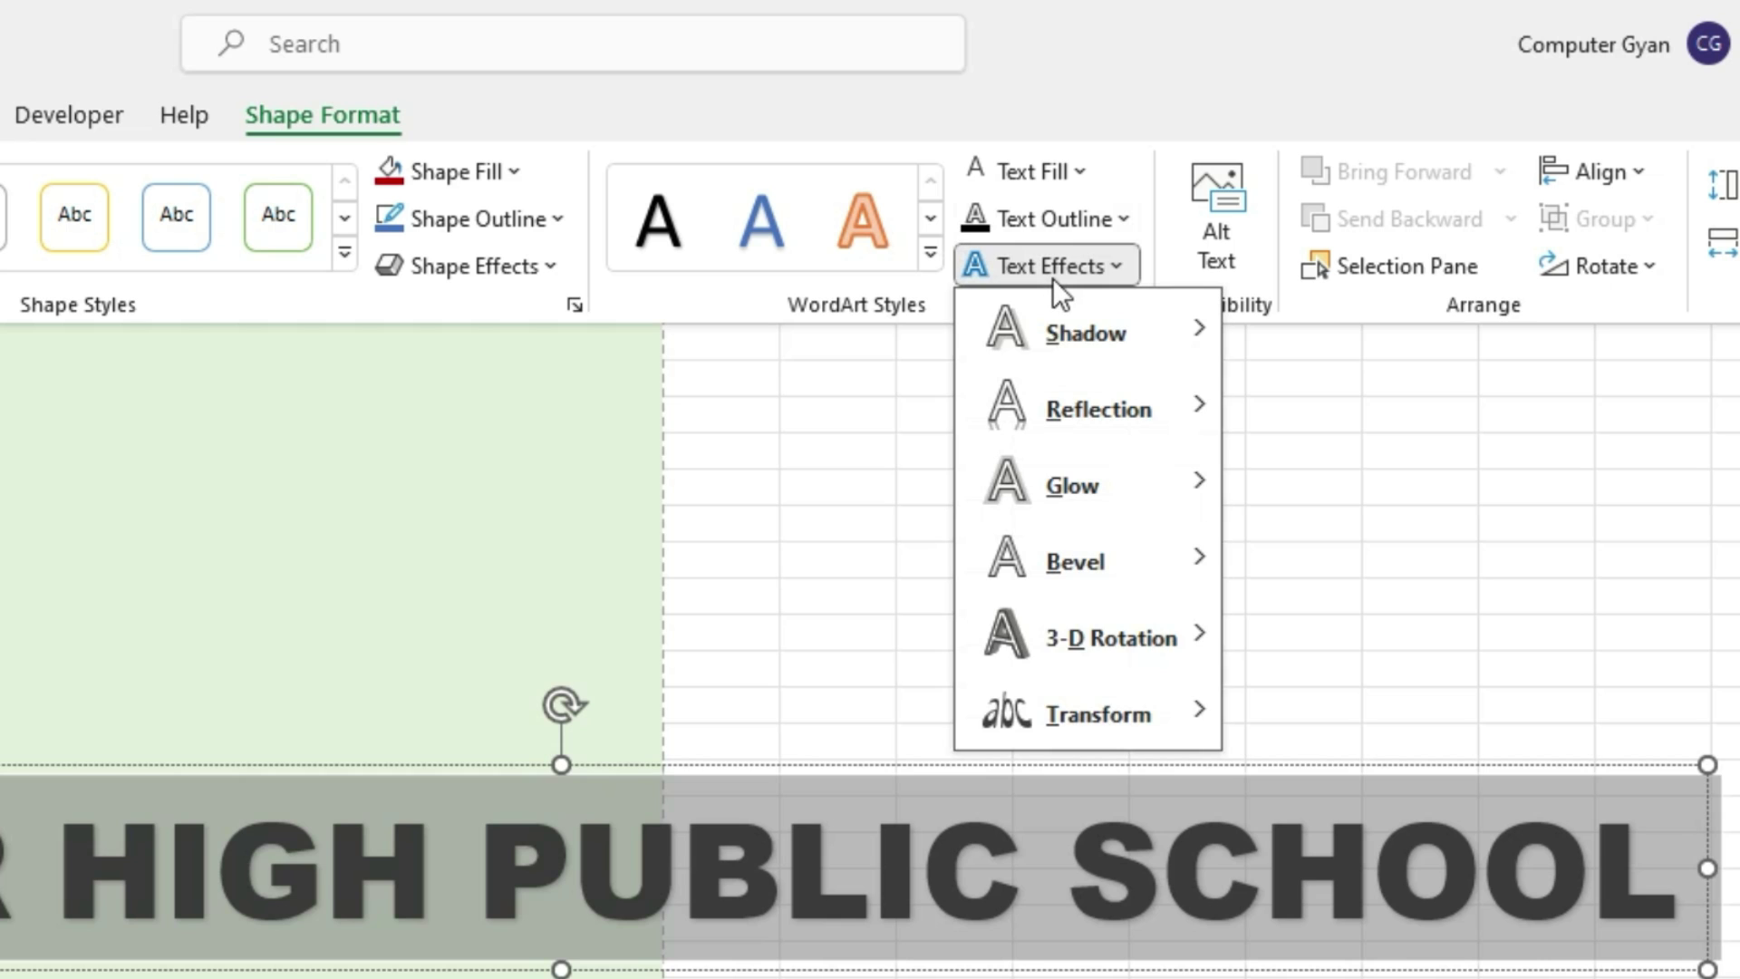
pyautogui.moveTo(1057, 328)
pyautogui.click(1294, 390)
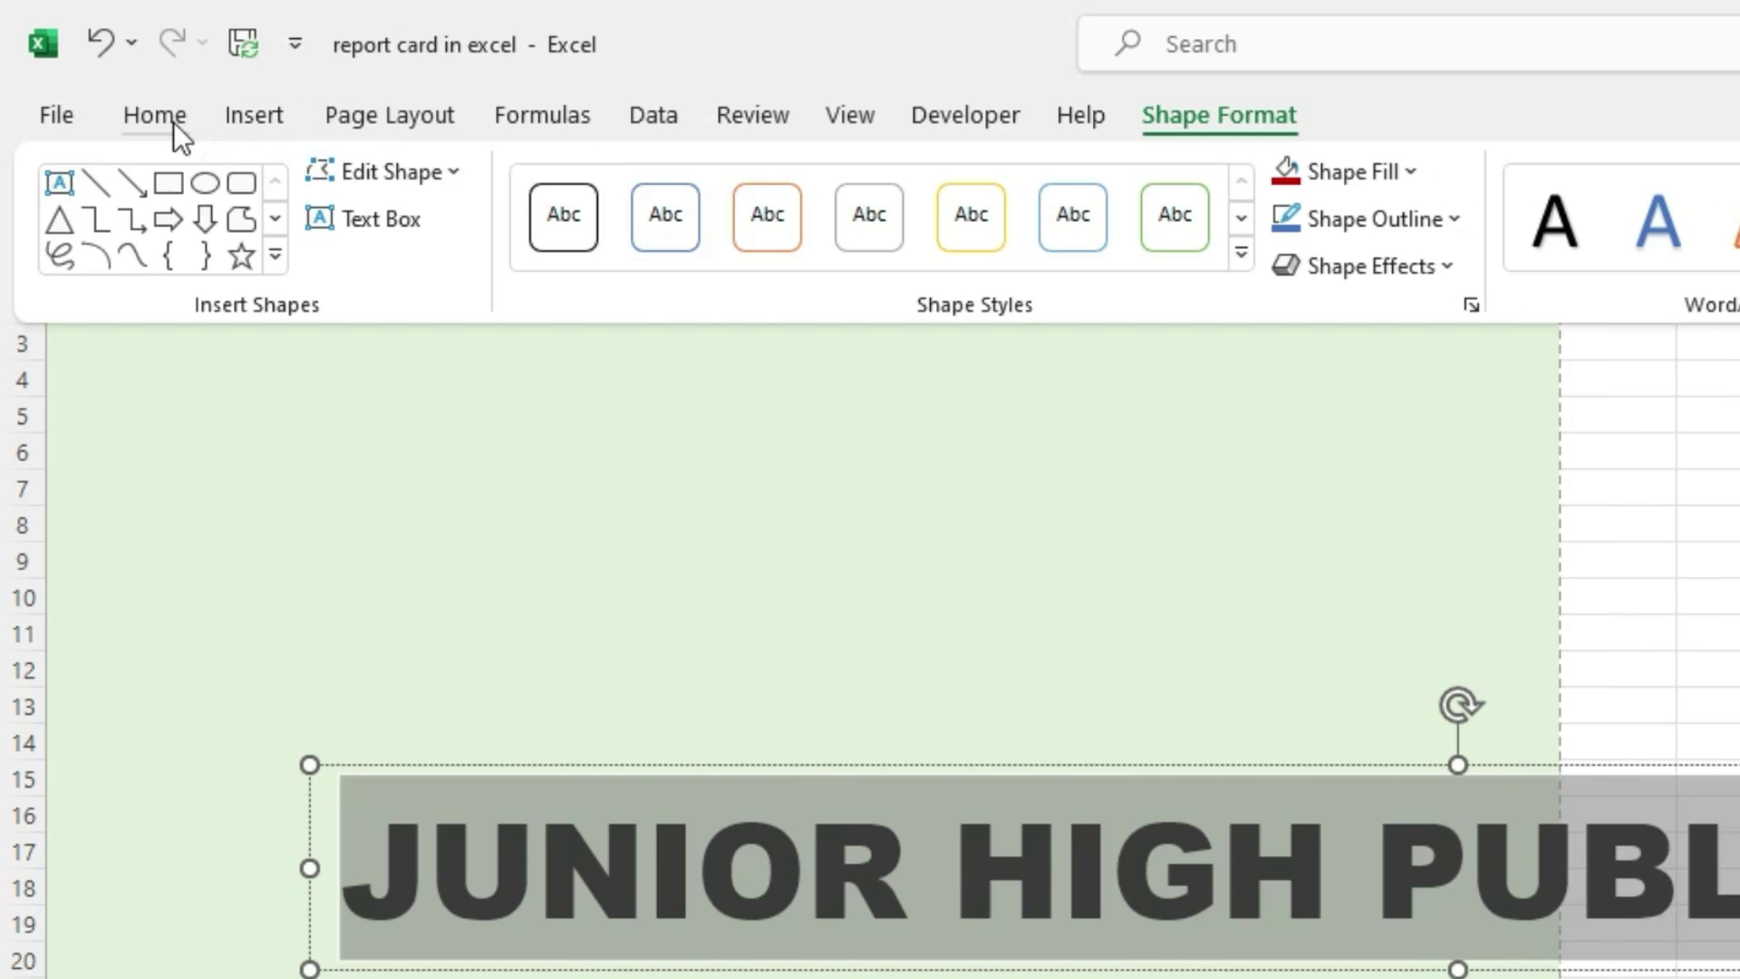
# Reduce the school title's font size to fit the page width and move it to the top of the green area, across columns B to L
pyautogui.click(172, 121)
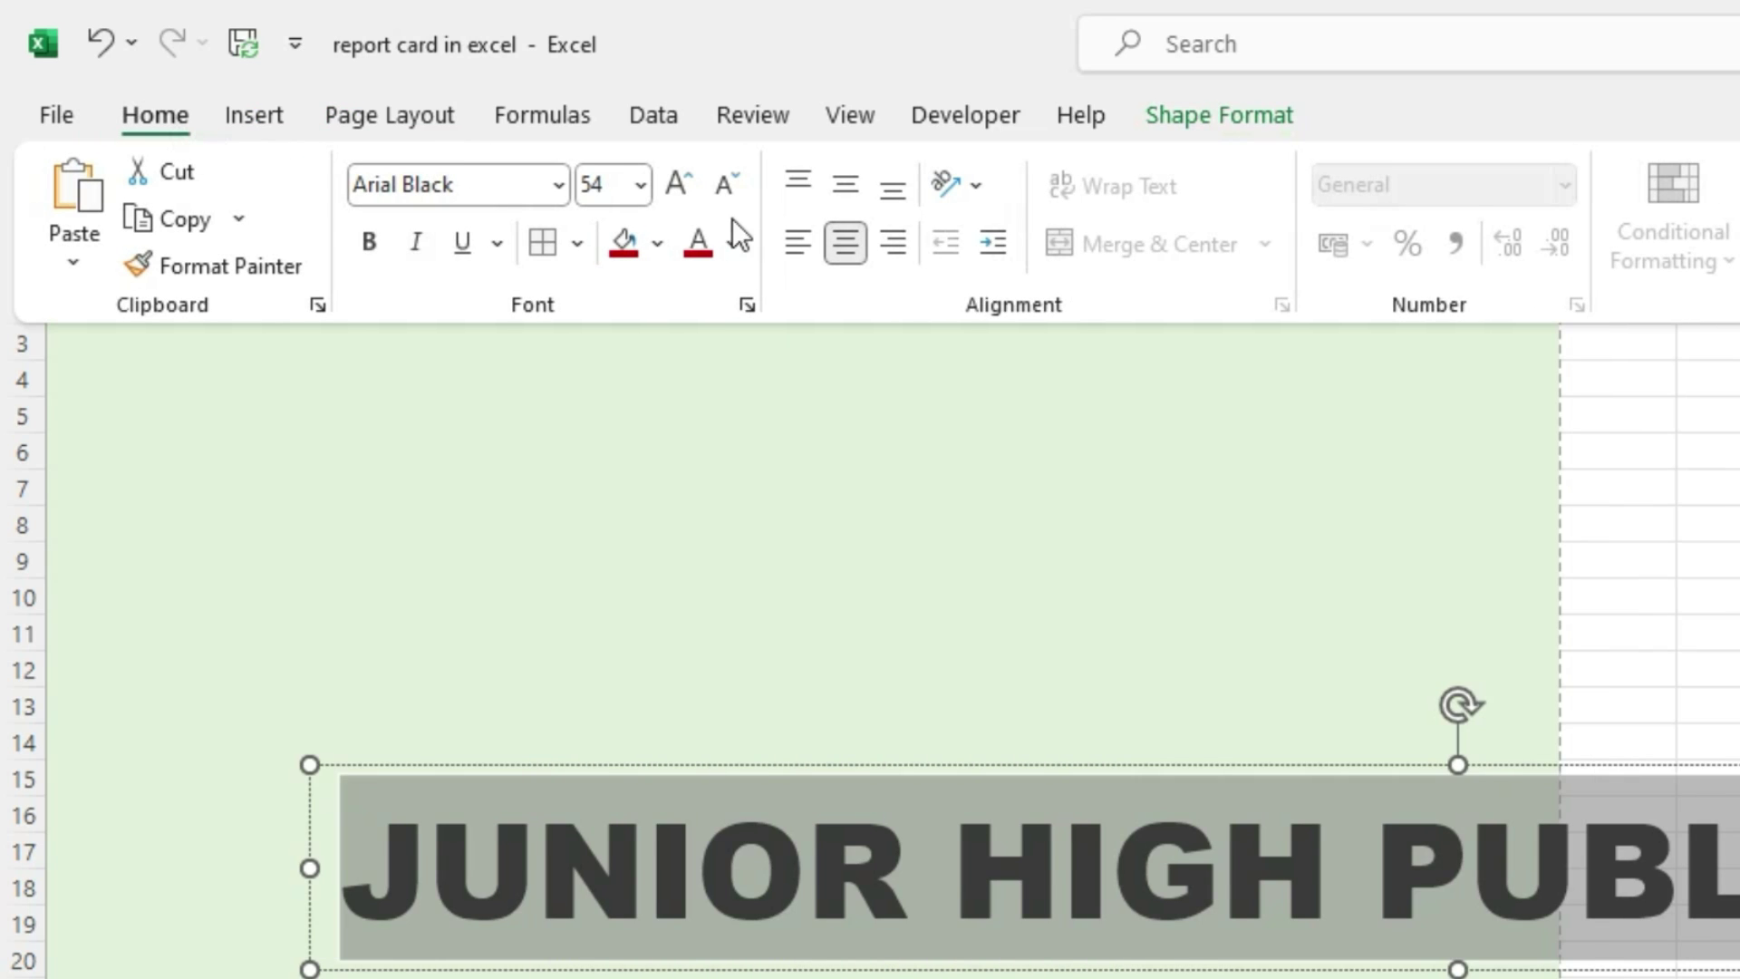
pyautogui.click(742, 185)
pyautogui.click(742, 188)
pyautogui.click(742, 188)
pyautogui.click(742, 189)
pyautogui.click(742, 188)
pyautogui.click(742, 188)
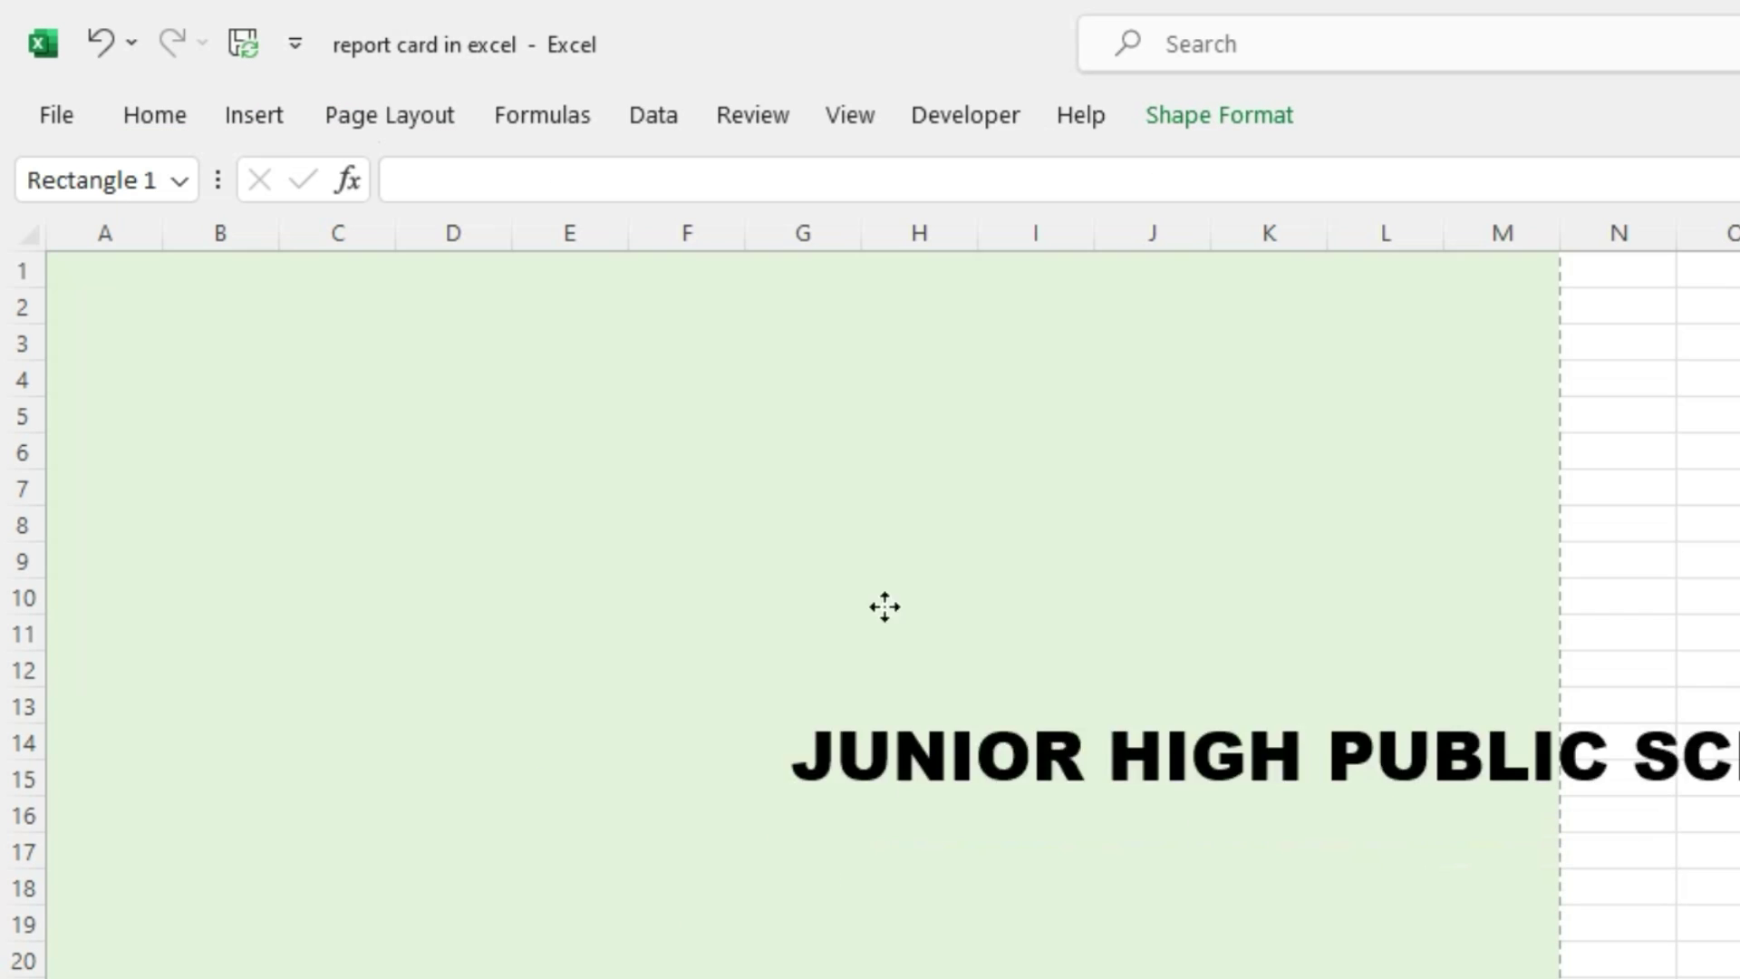
pyautogui.moveTo(902, 618); pyautogui.dragTo(454, 252)
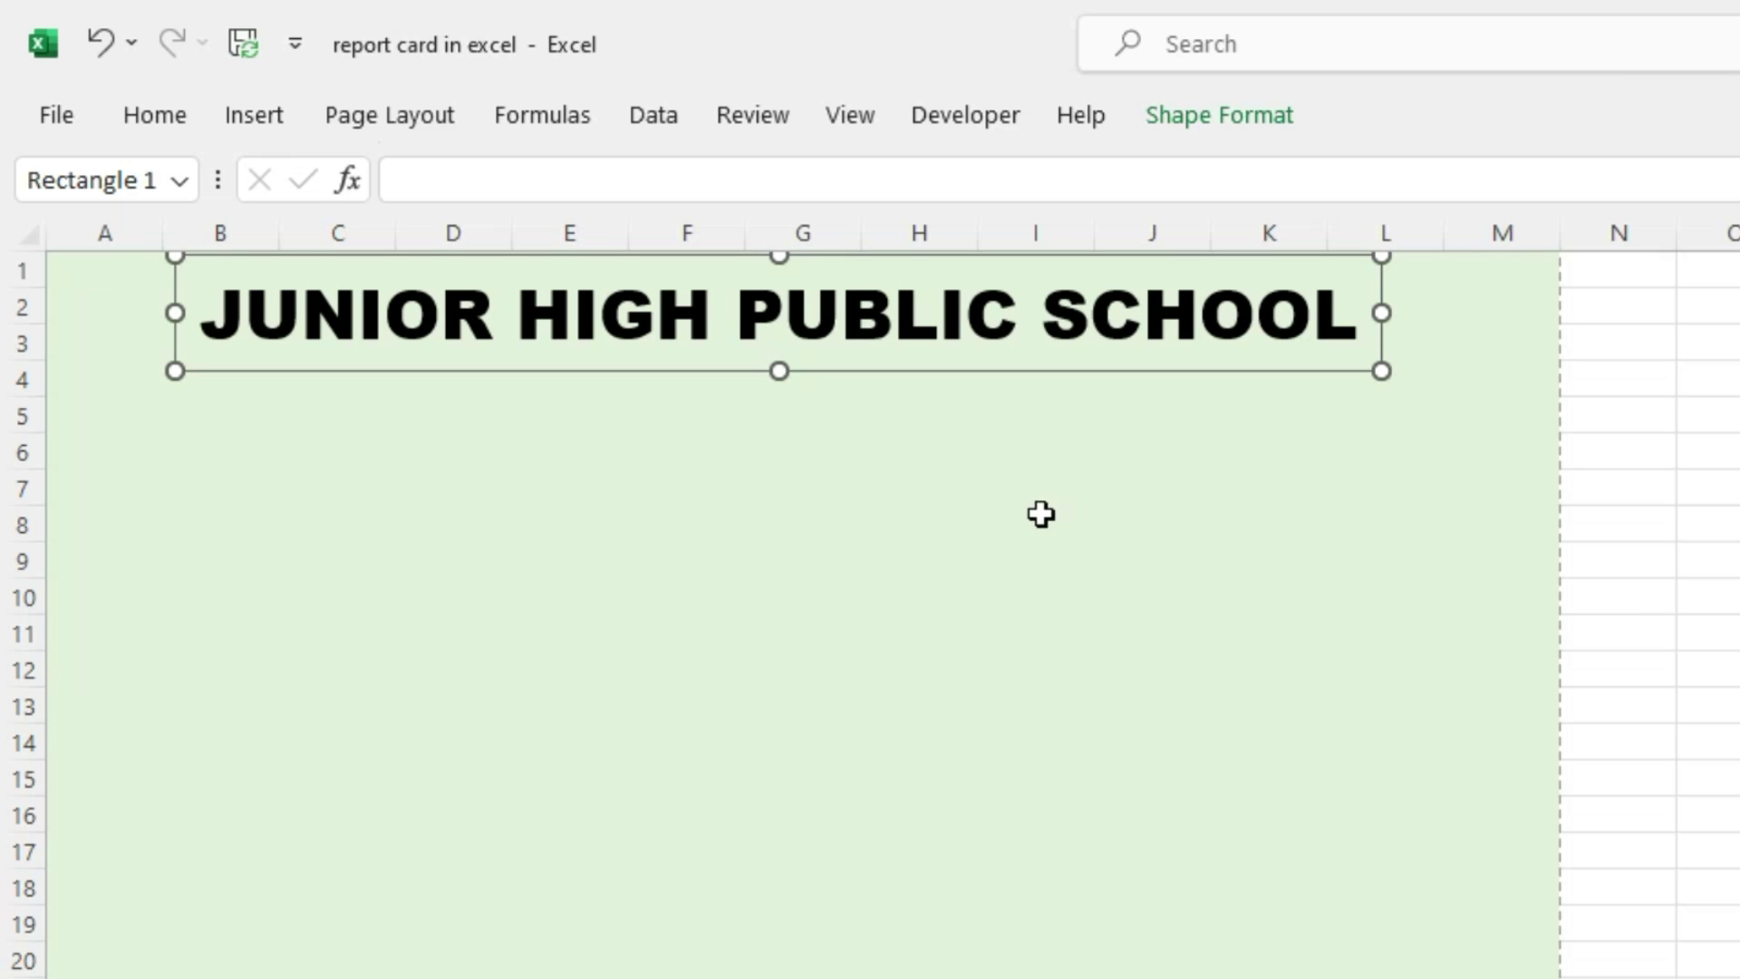
# Preview the page for printing and, in Page Layout view, stretch the school title box across the full width of columns A to M
pyautogui.hotkey('ctrl', 'p')
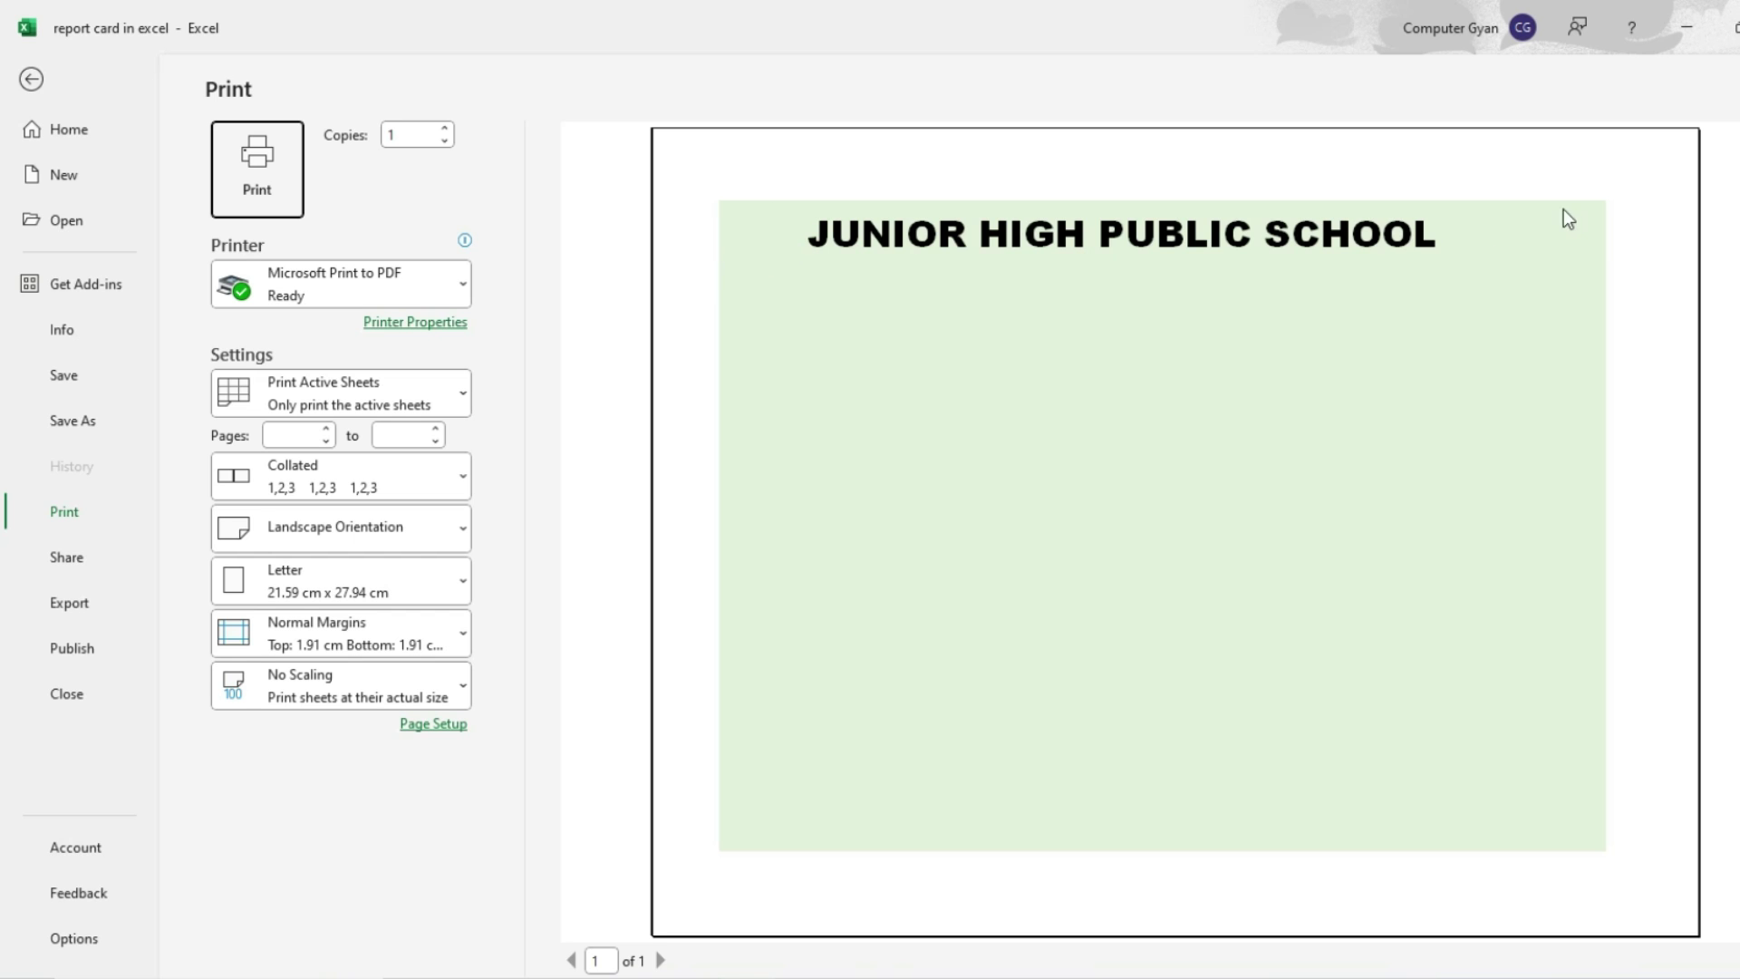
pyautogui.press('Escape')
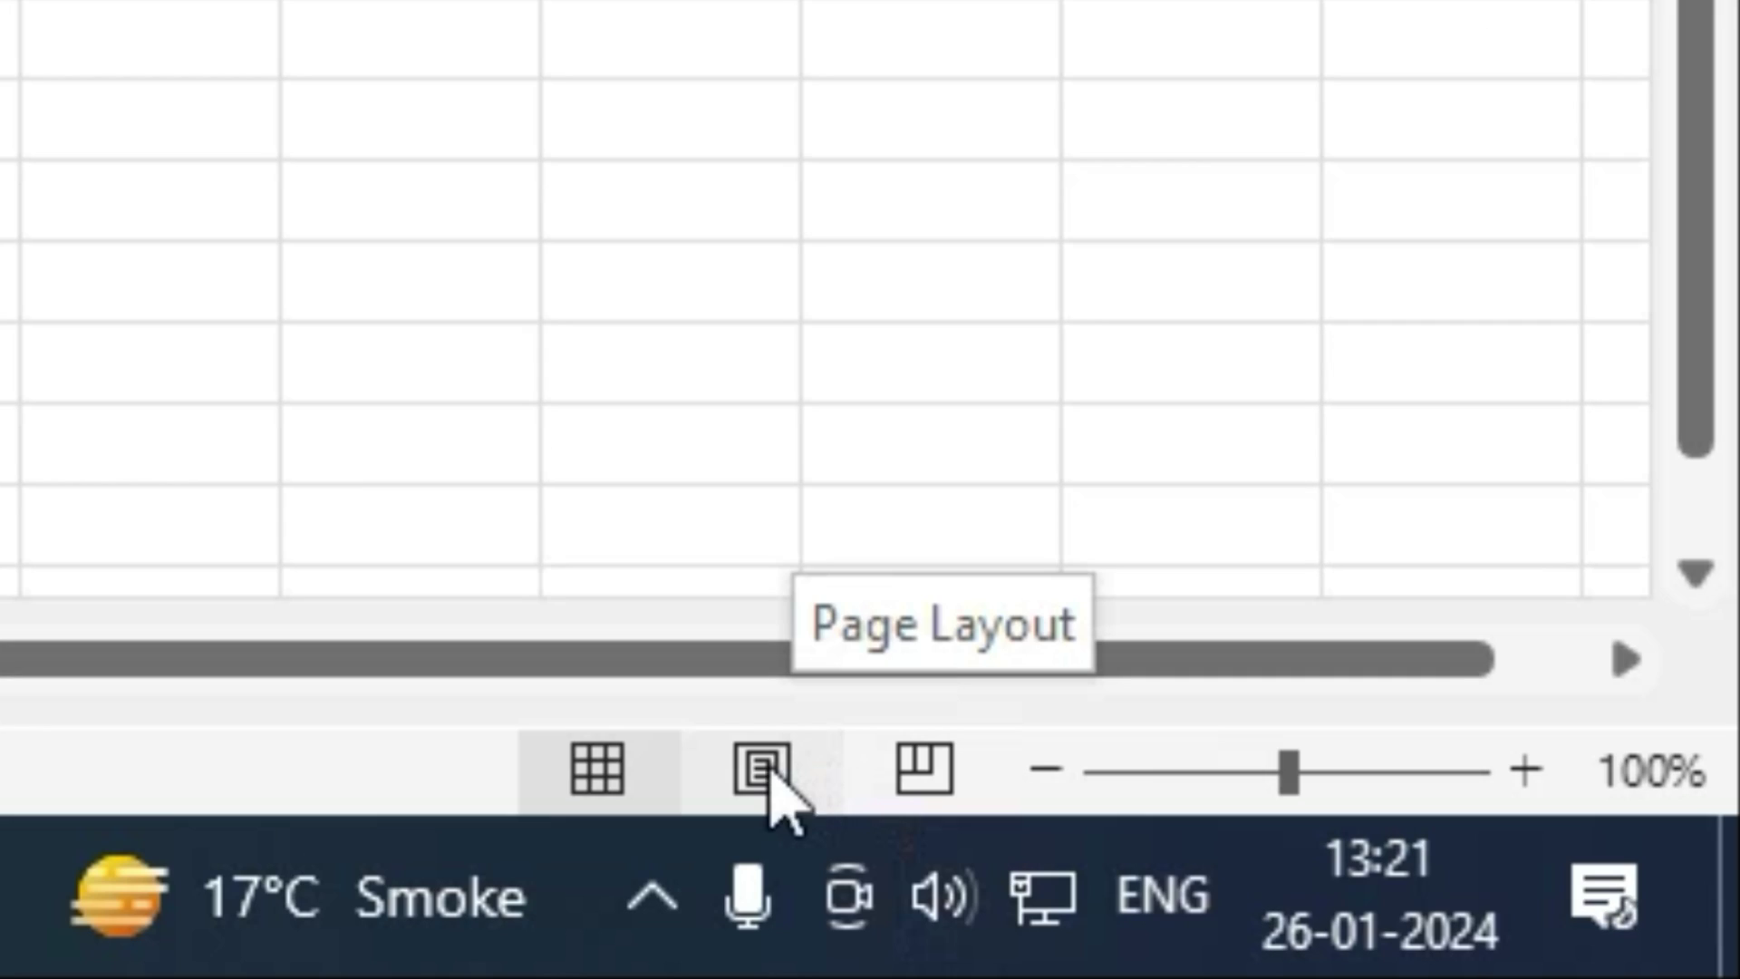
pyautogui.click(768, 788)
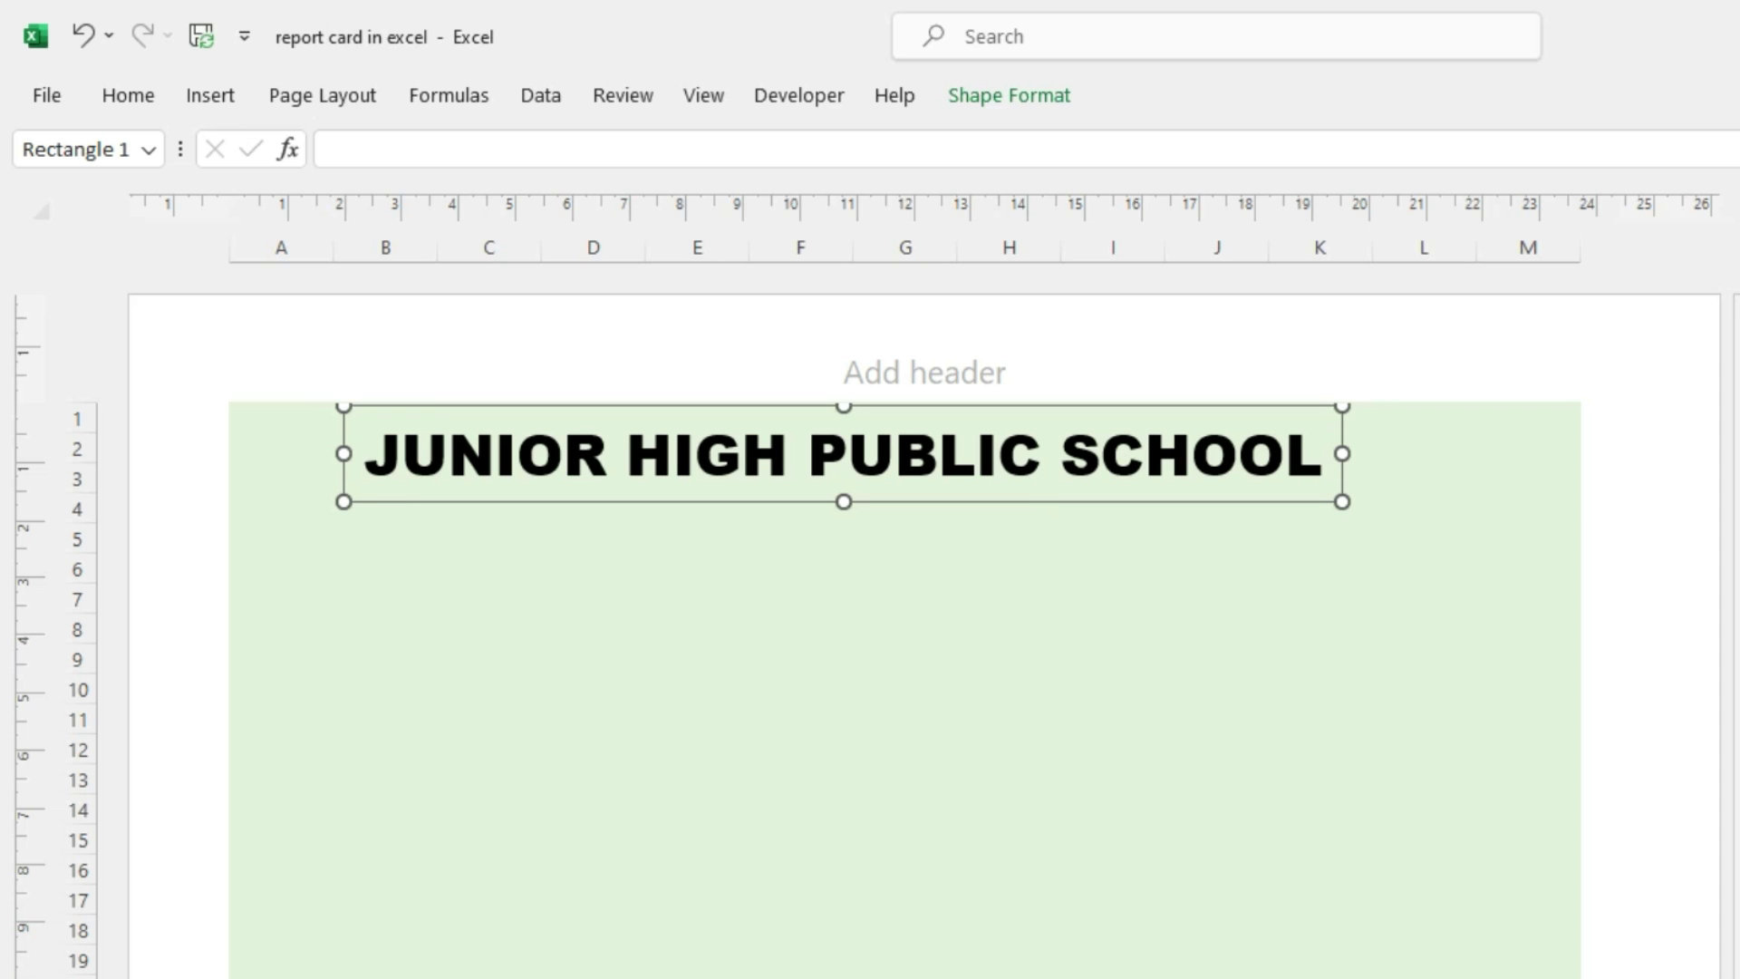
pyautogui.moveTo(340, 456); pyautogui.dragTo(231, 462)
pyautogui.moveTo(1341, 454); pyautogui.dragTo(1579, 464)
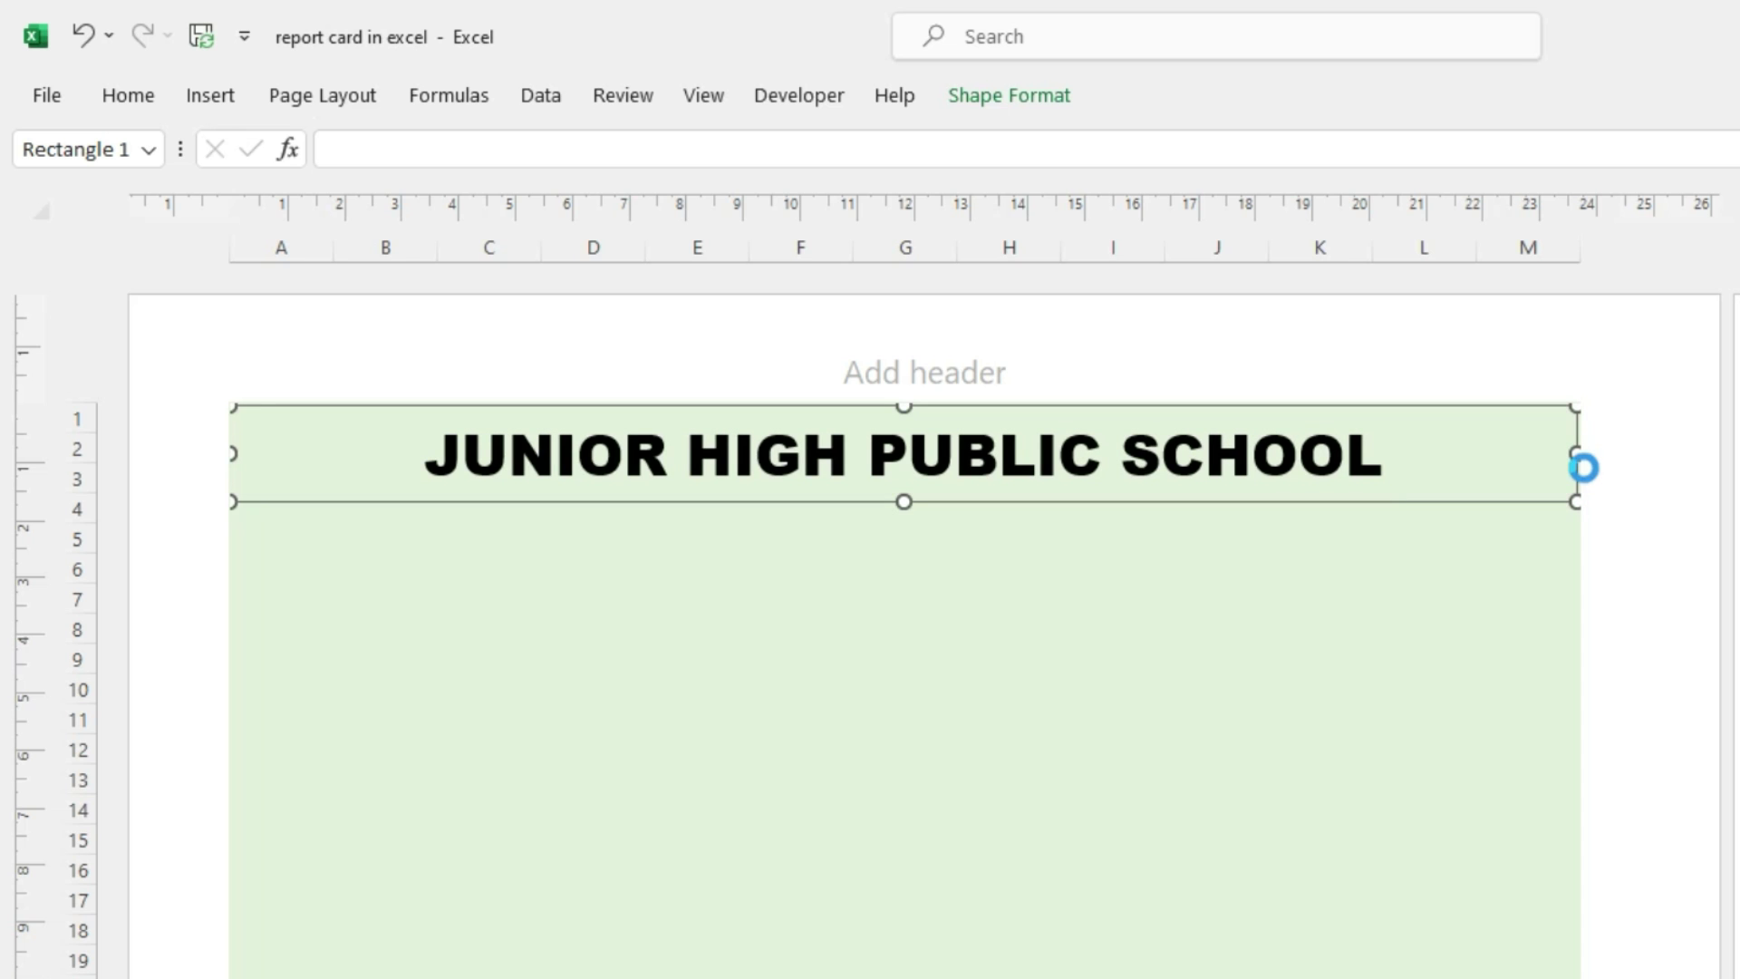
# Check the print preview of the page, and place a copy of the school title box directly below the original
pyautogui.hotkey('ctrl', 'p')
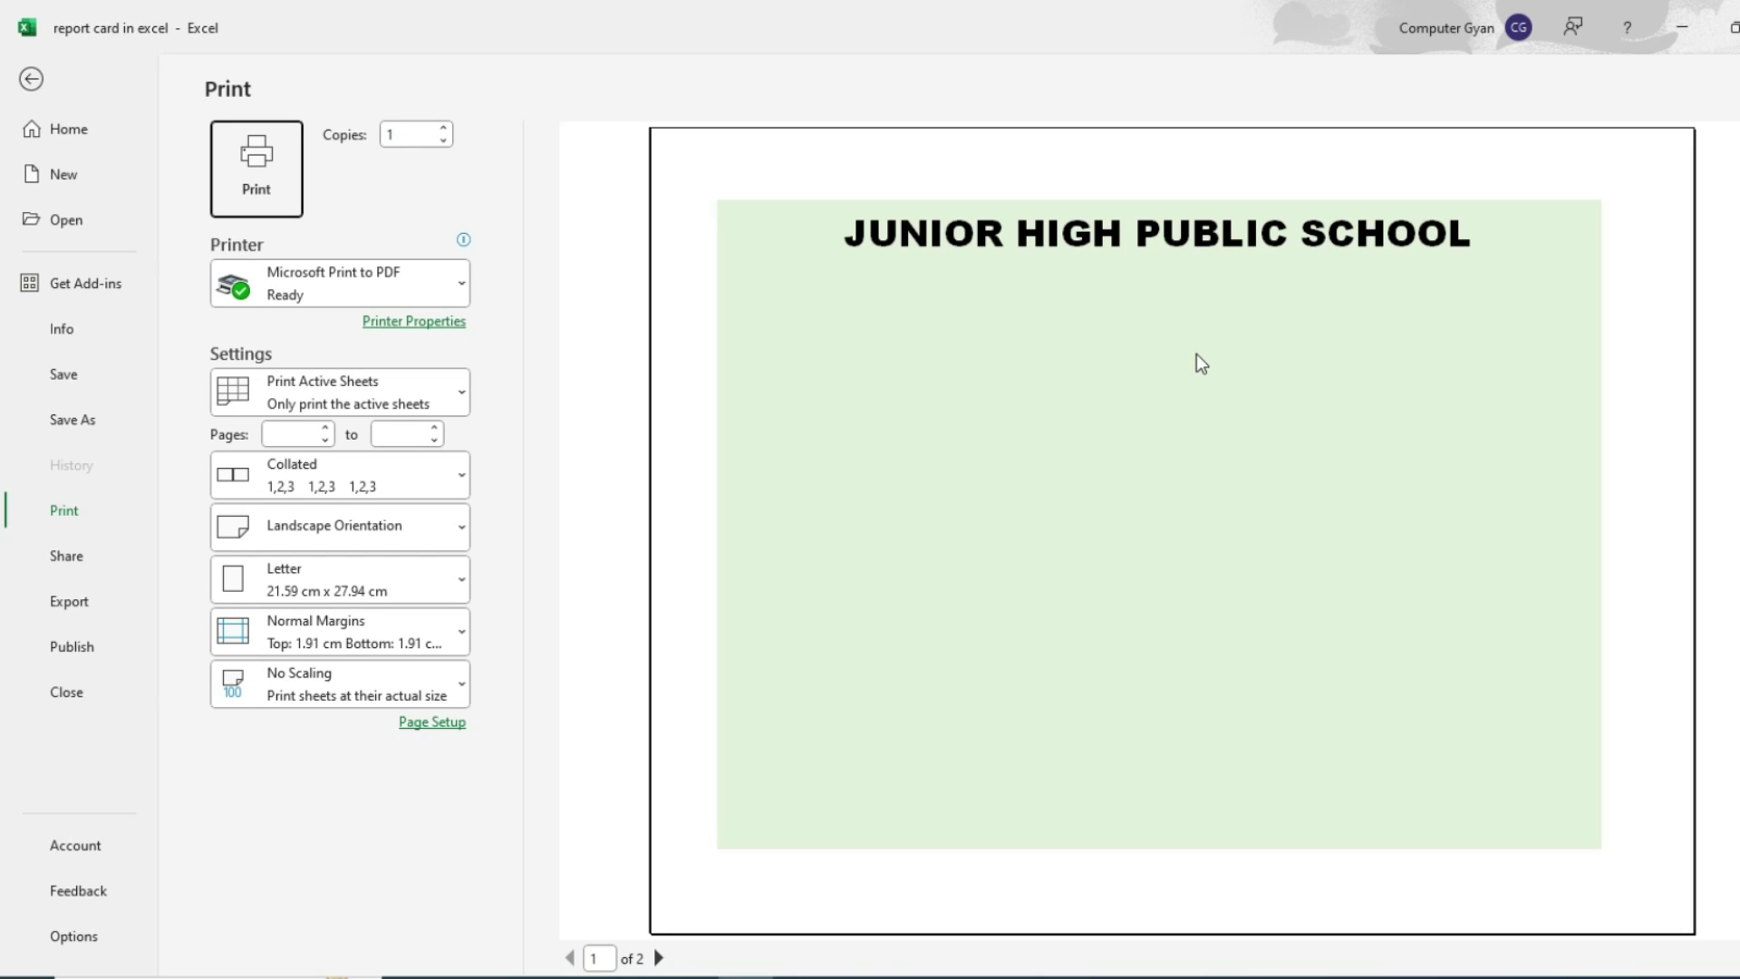
pyautogui.press('Escape')
pyautogui.click(944, 503)
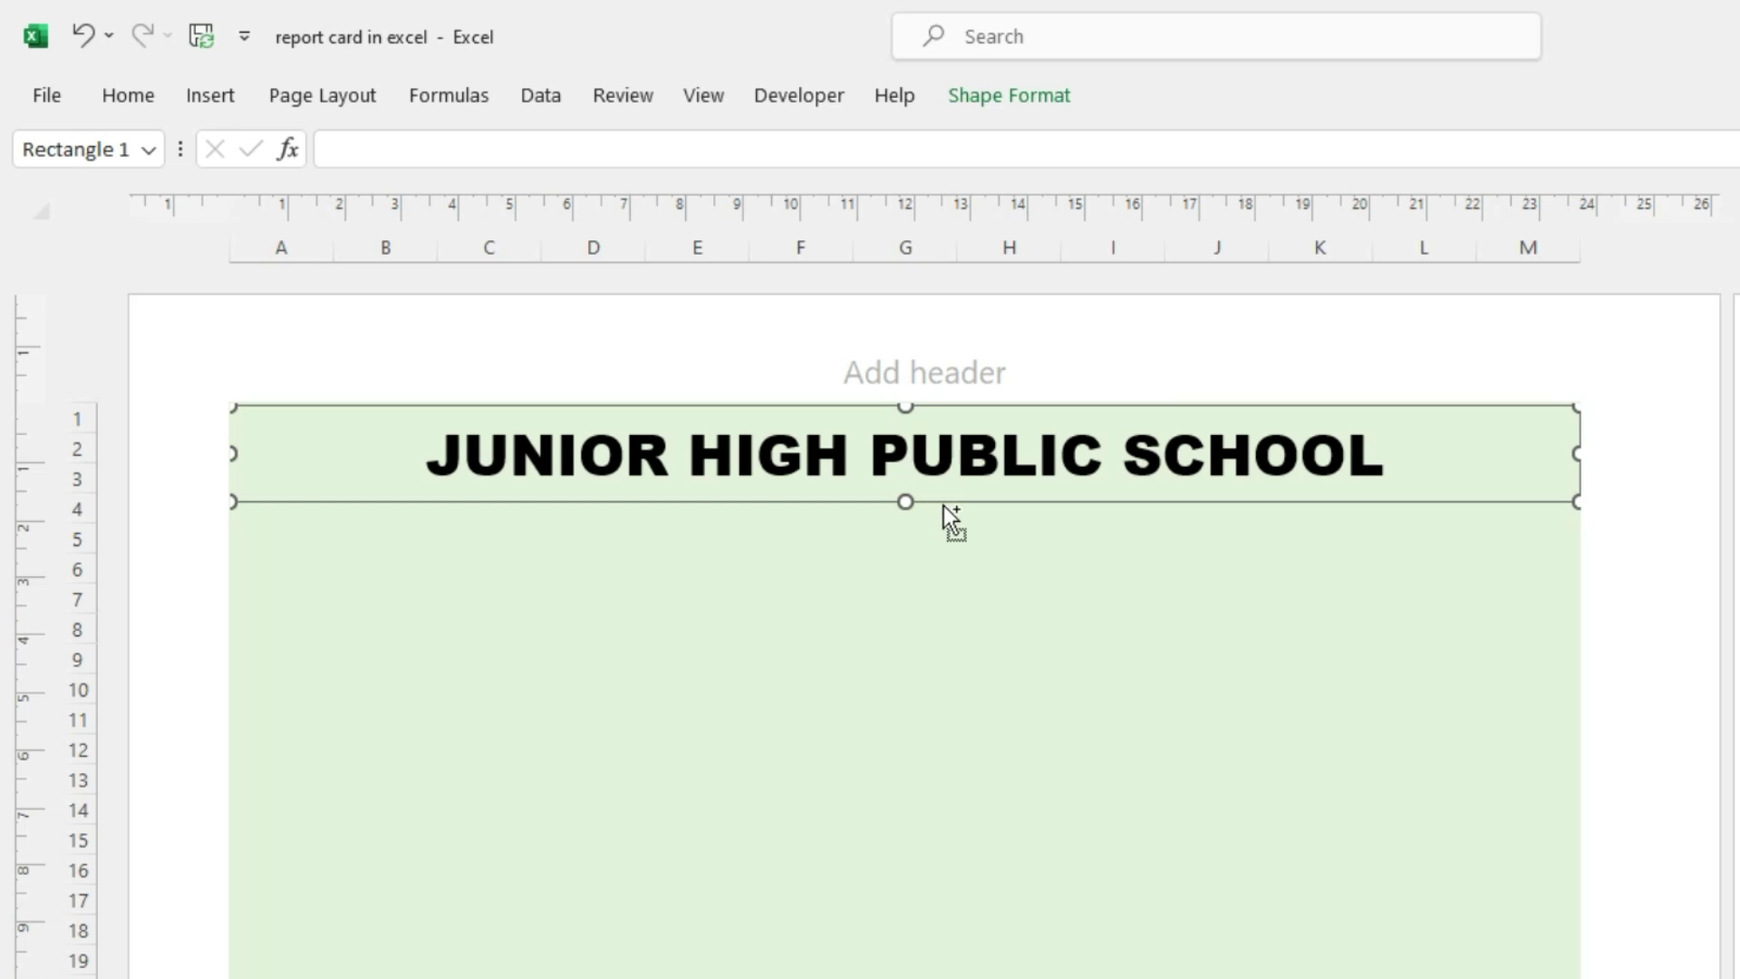
pyautogui.moveTo(943, 504); pyautogui.dragTo(939, 576)
# Change the copied title box's font to Aptos and reduce its font size to 16
pyautogui.click(128, 95)
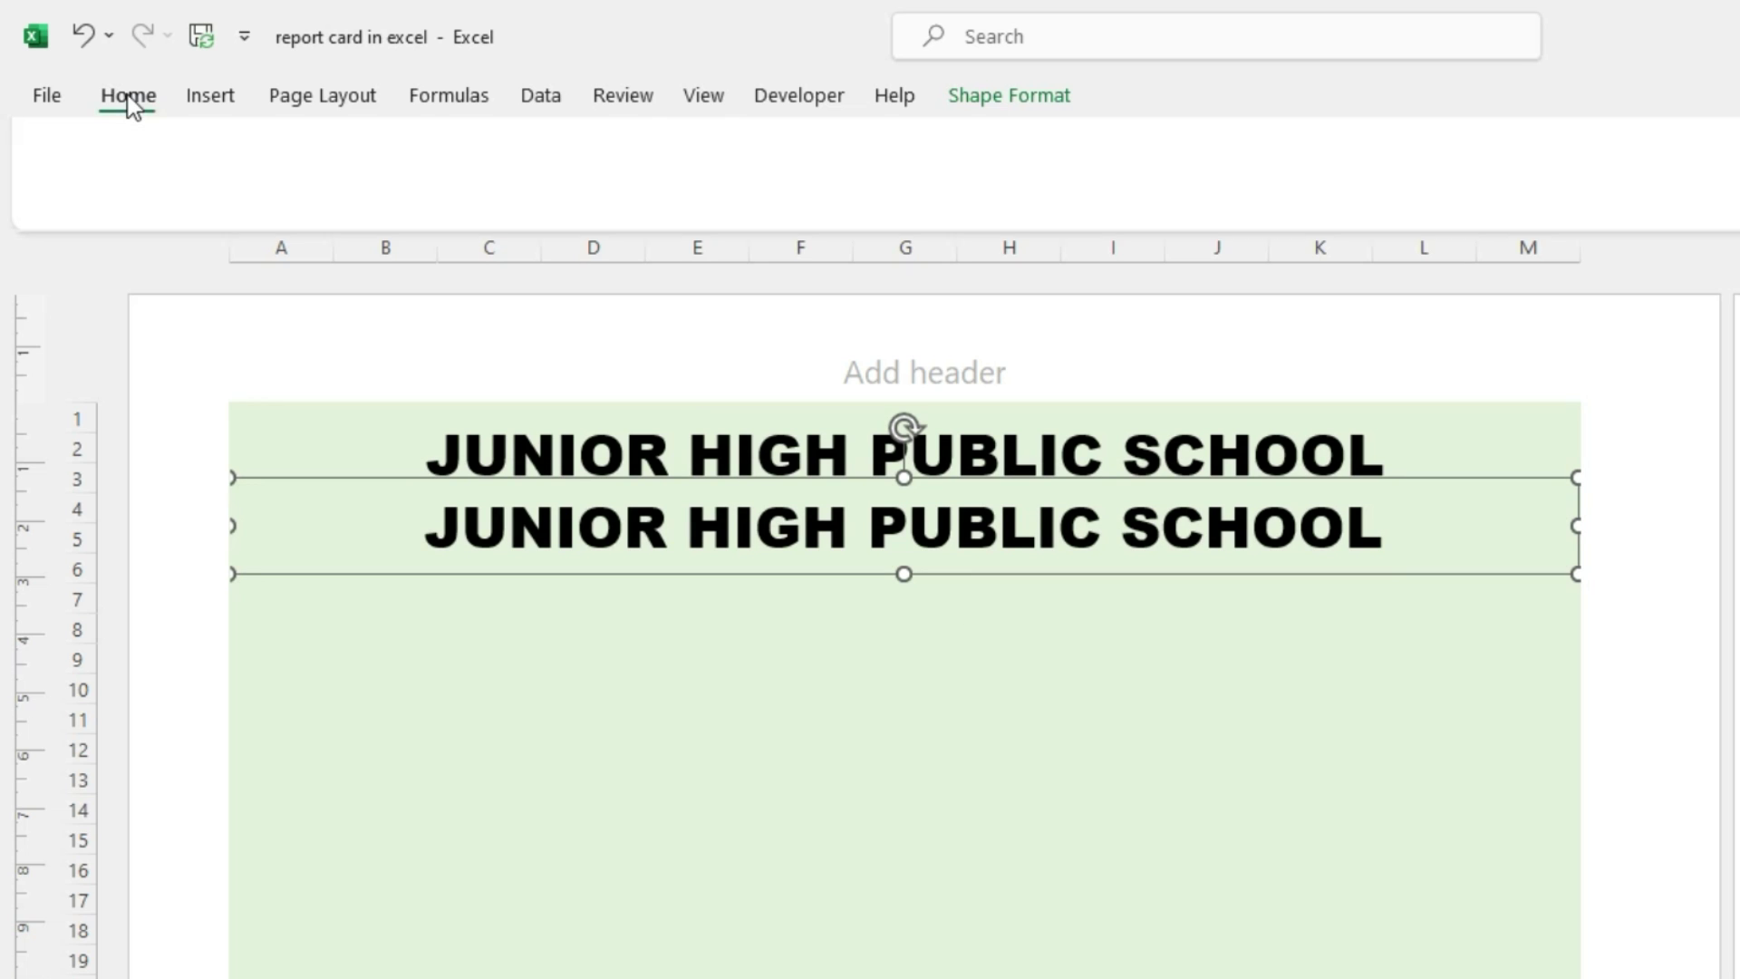
pyautogui.click(462, 153)
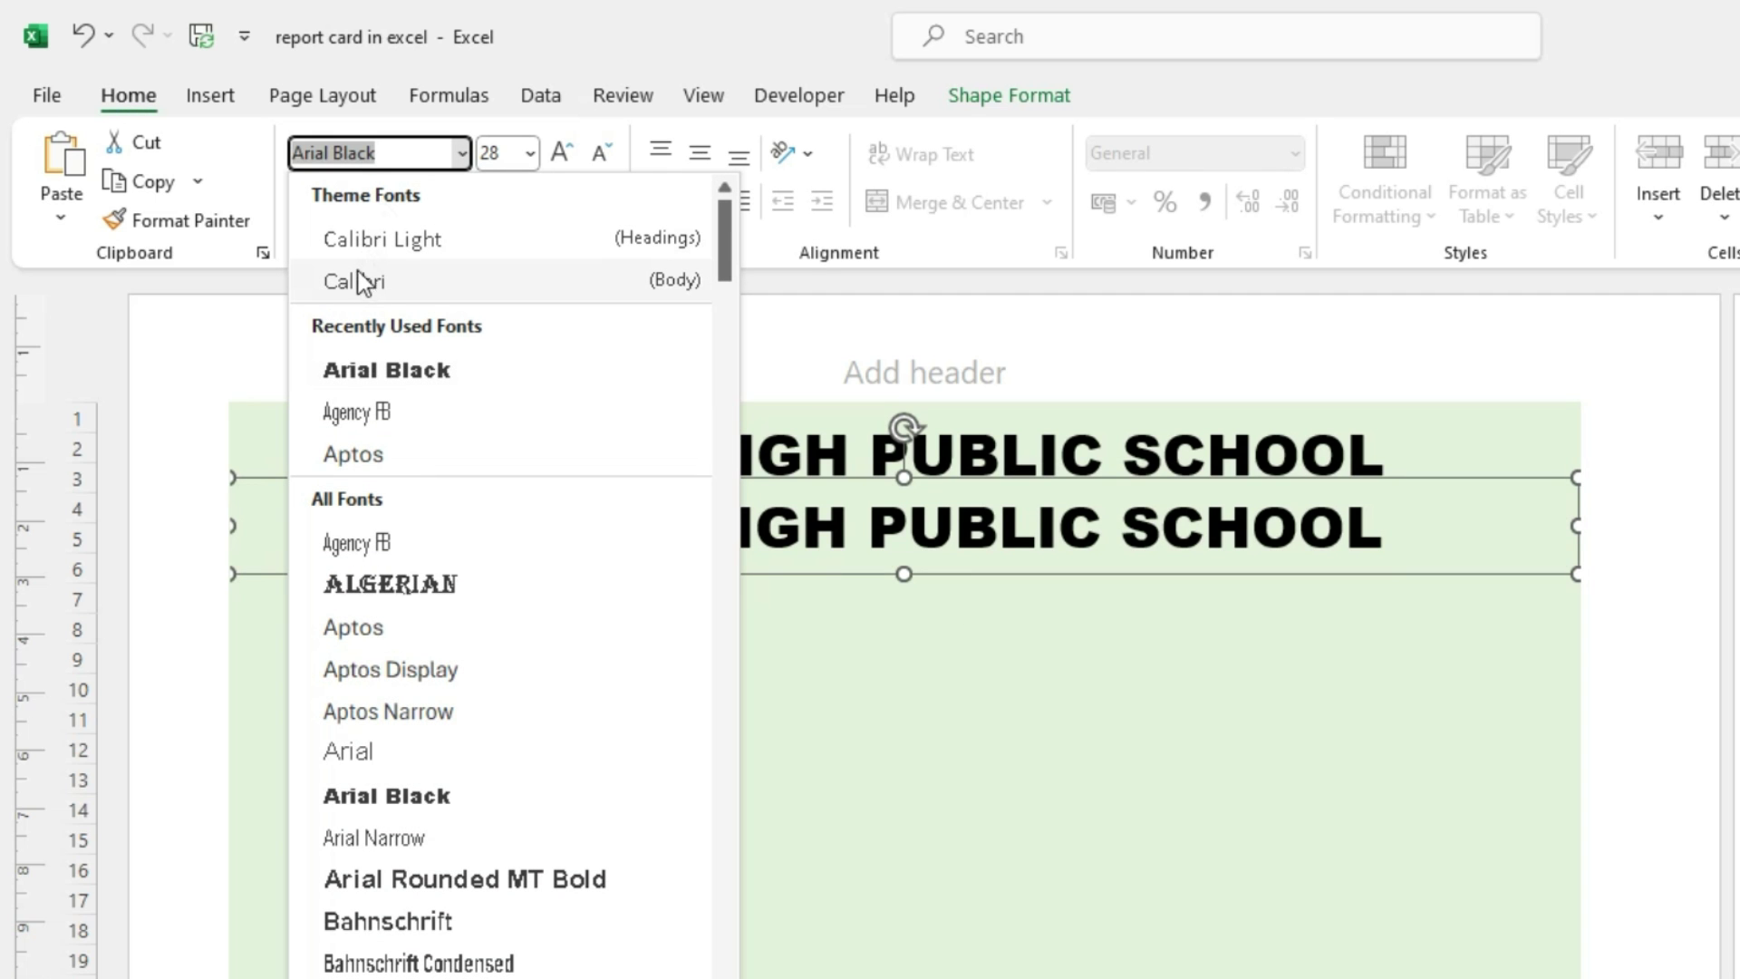
pyautogui.click(368, 456)
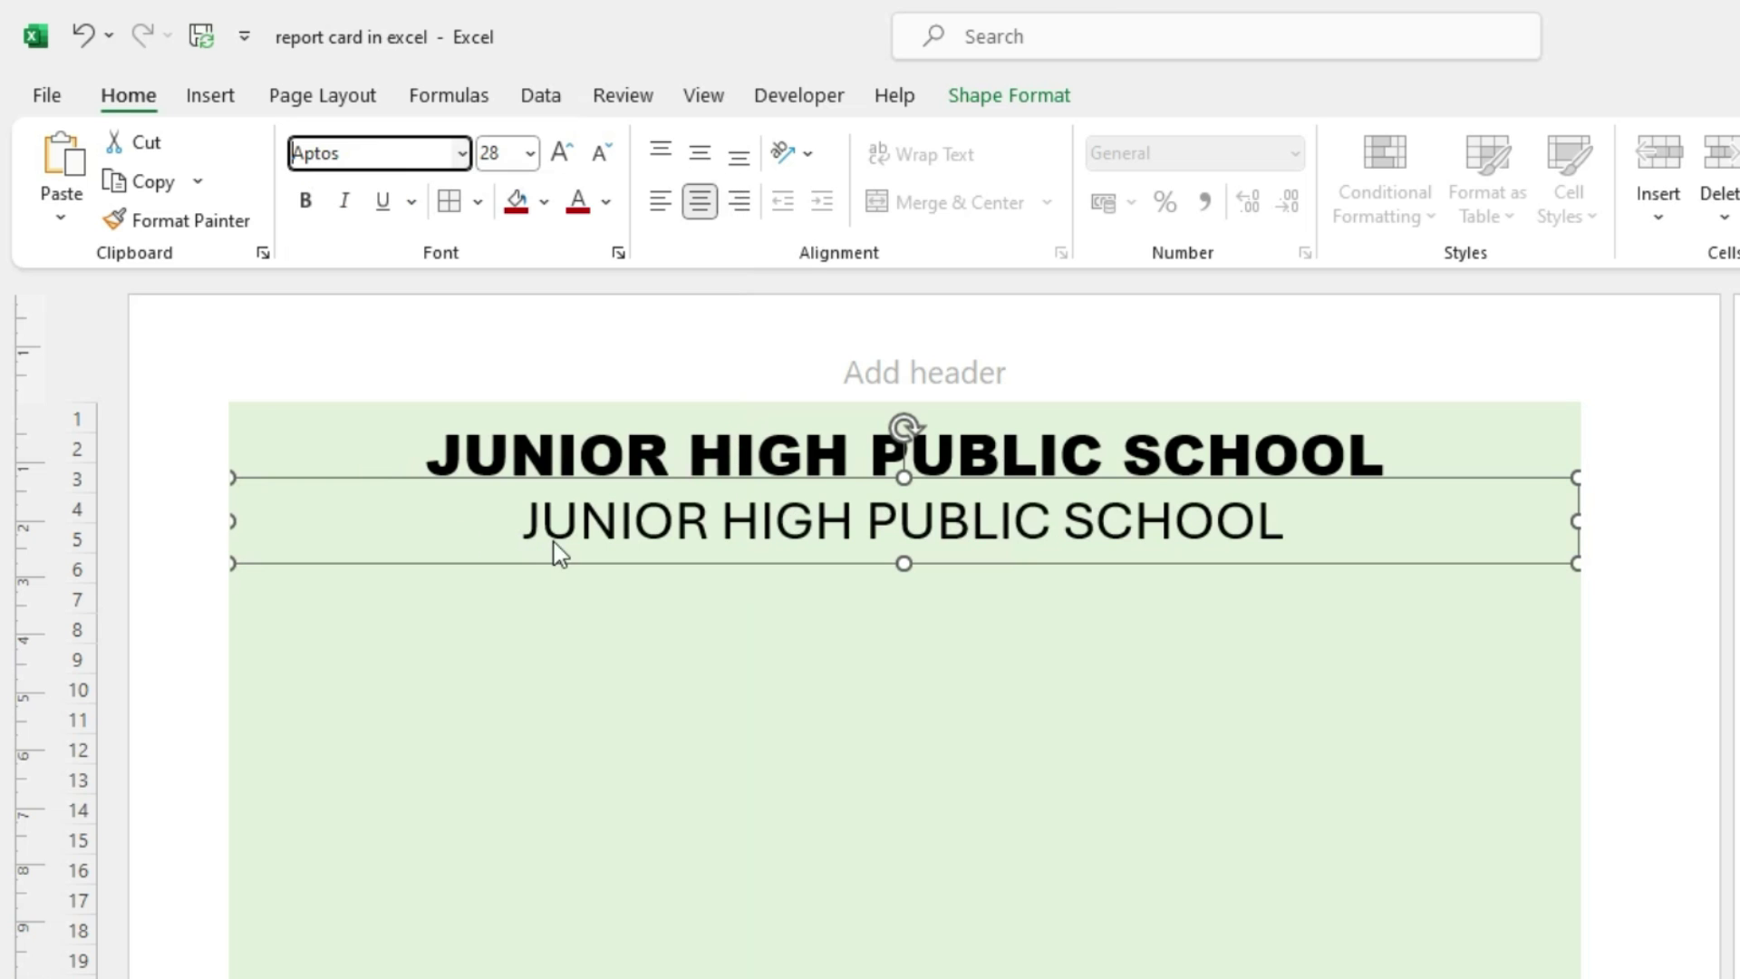
pyautogui.click(600, 156)
pyautogui.click(600, 156)
pyautogui.click(600, 156)
pyautogui.click(600, 156)
pyautogui.click(601, 156)
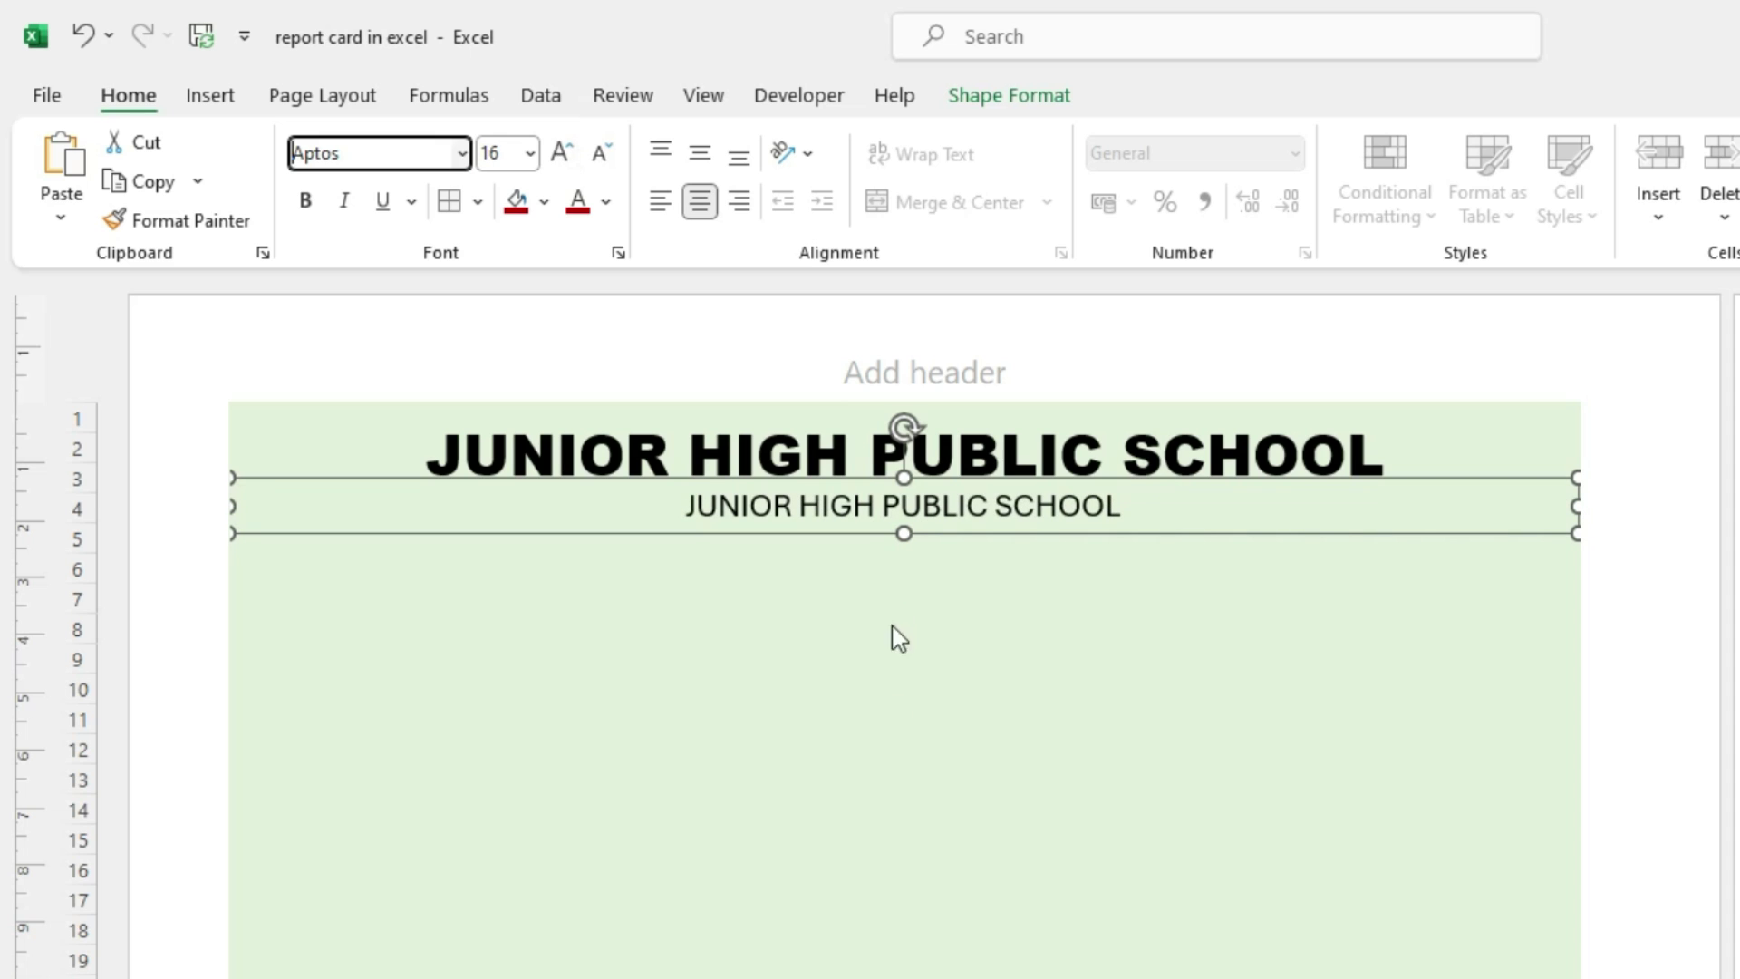
# Replace the text in the copied box with the school's full postal address in capital letters
pyautogui.click(870, 506)
pyautogui.hotkey('ctrl', 'a')
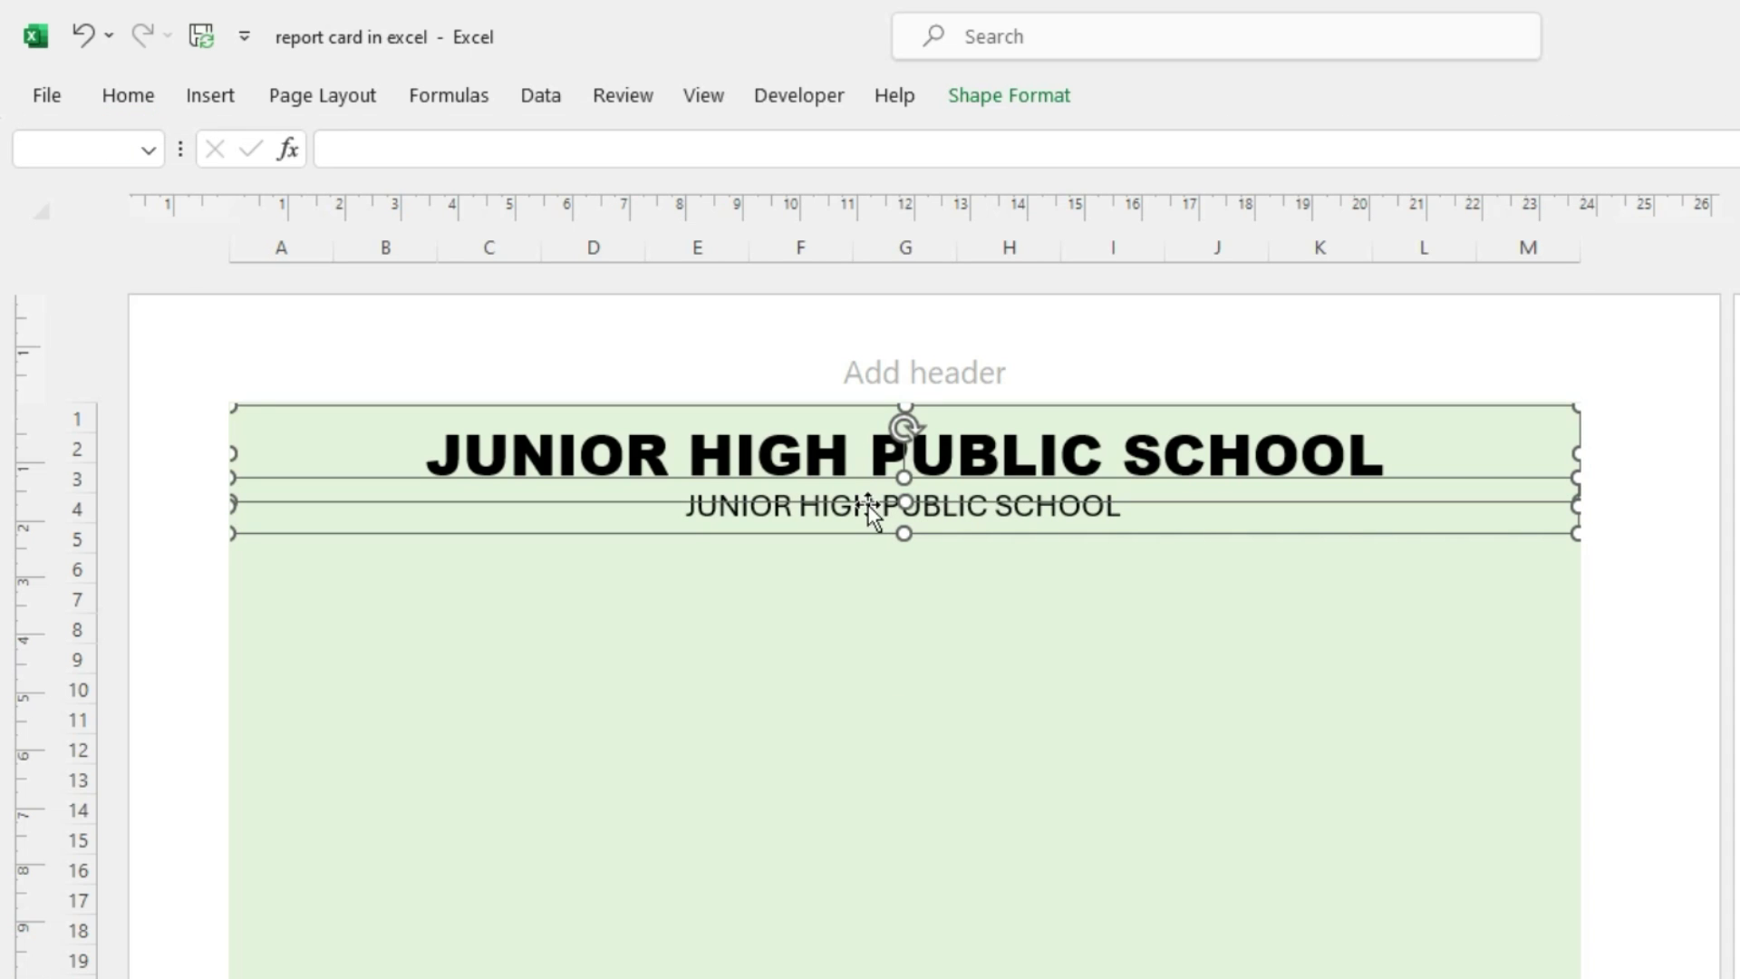
pyautogui.click(967, 515)
pyautogui.hotkey('ctrl', 'a')
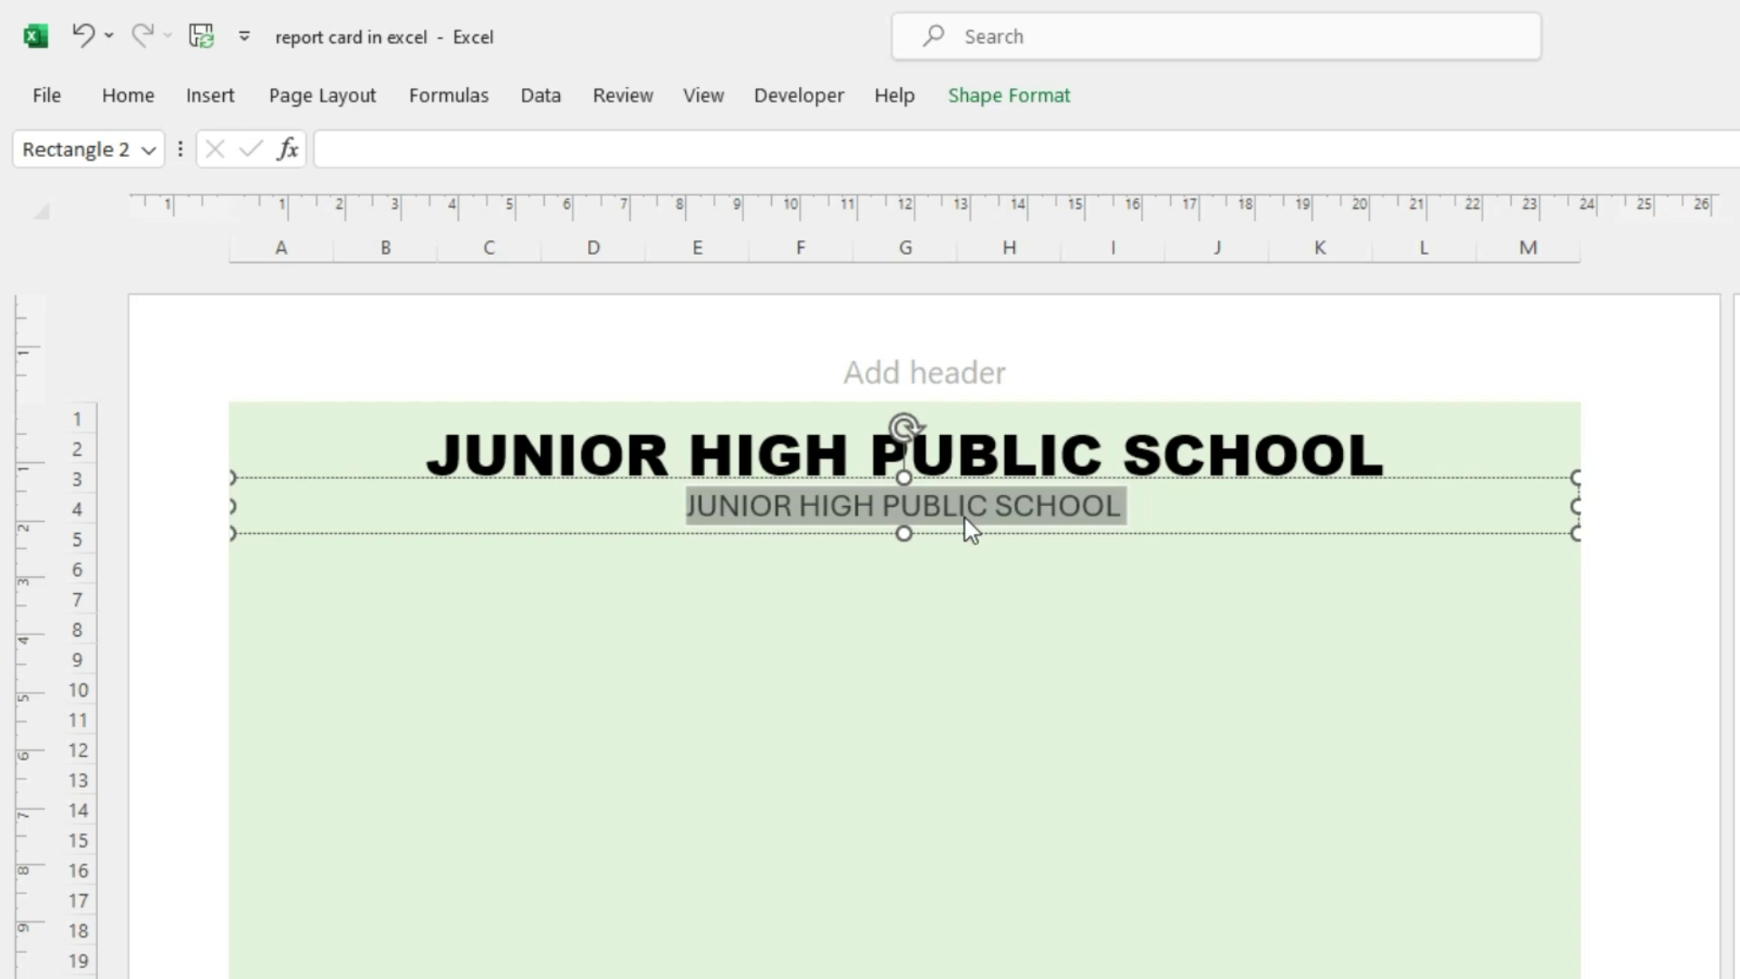
pyautogui.write('YUSUF')
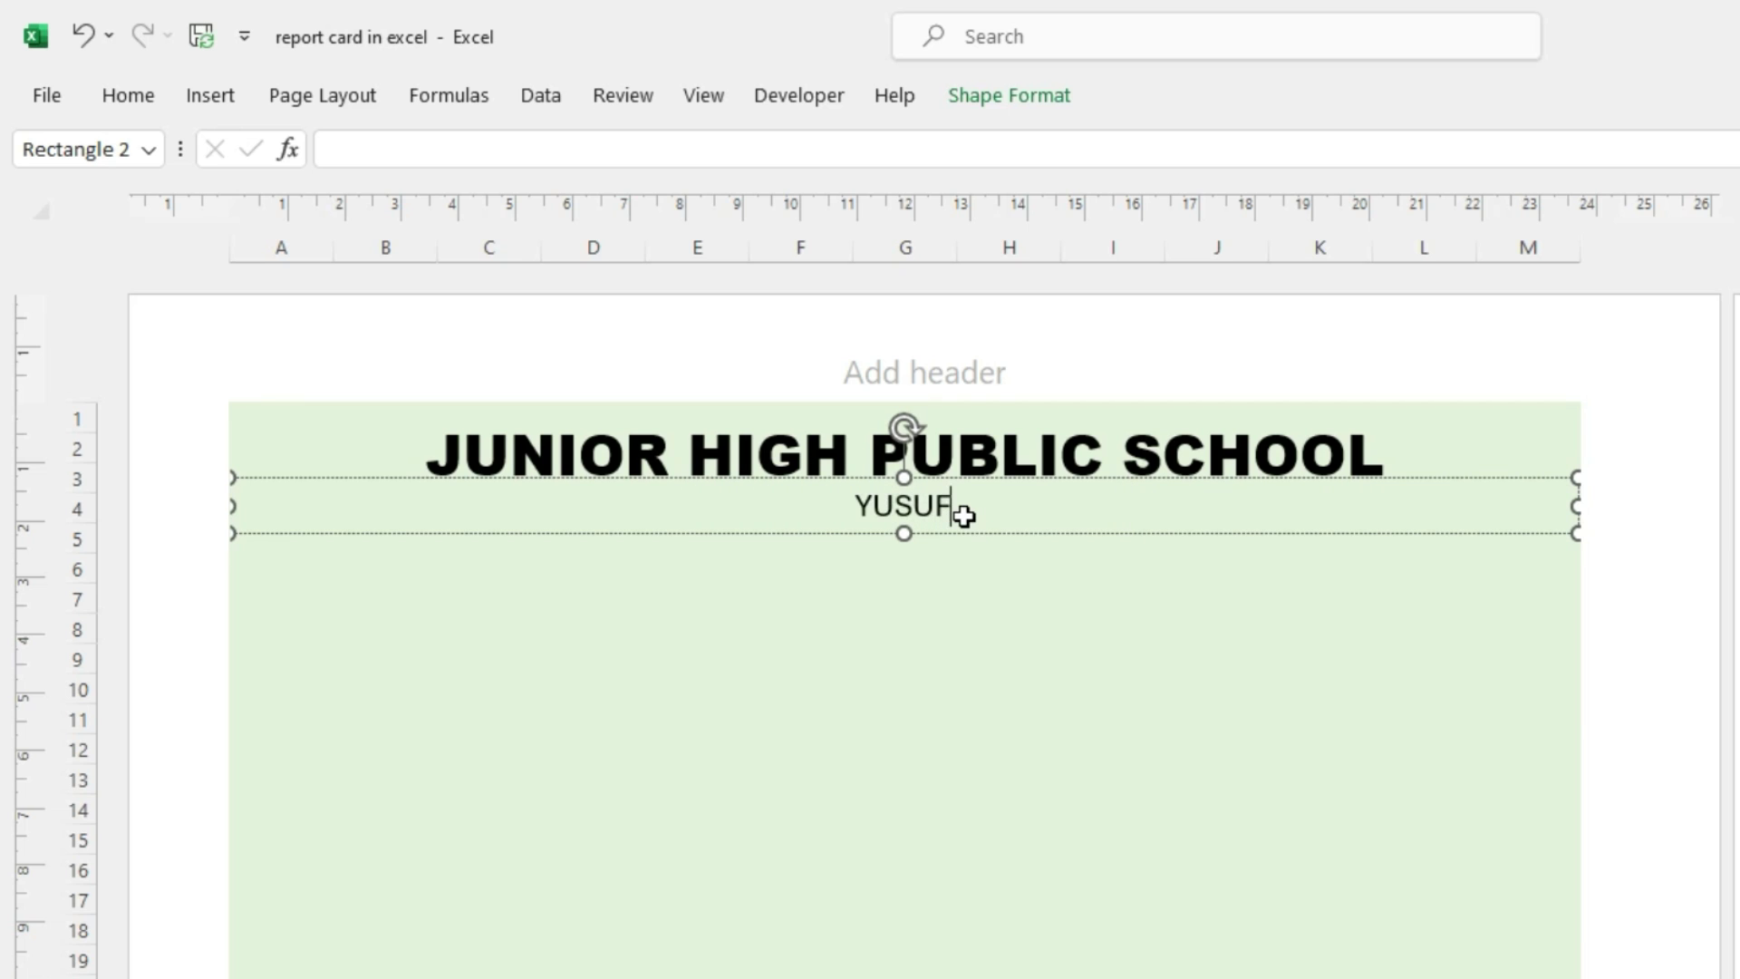
pyautogui.write('PUR, CHAK SABER')
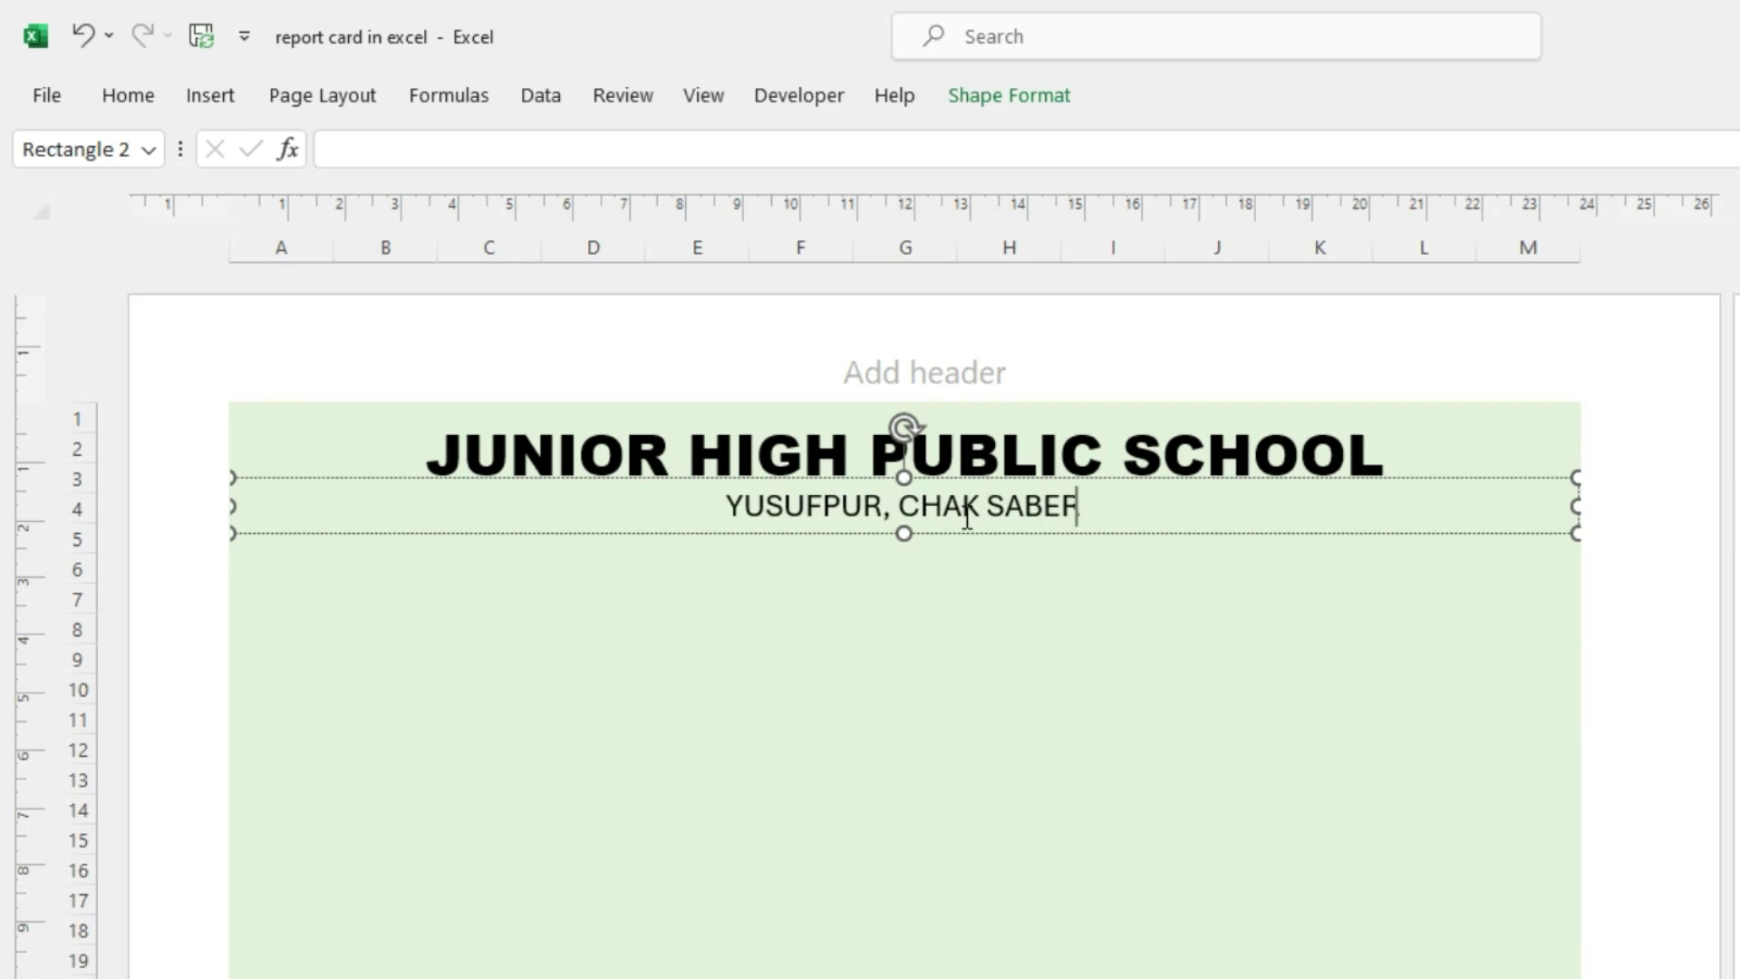
pyautogui.write('I, GREATER NOIDA')
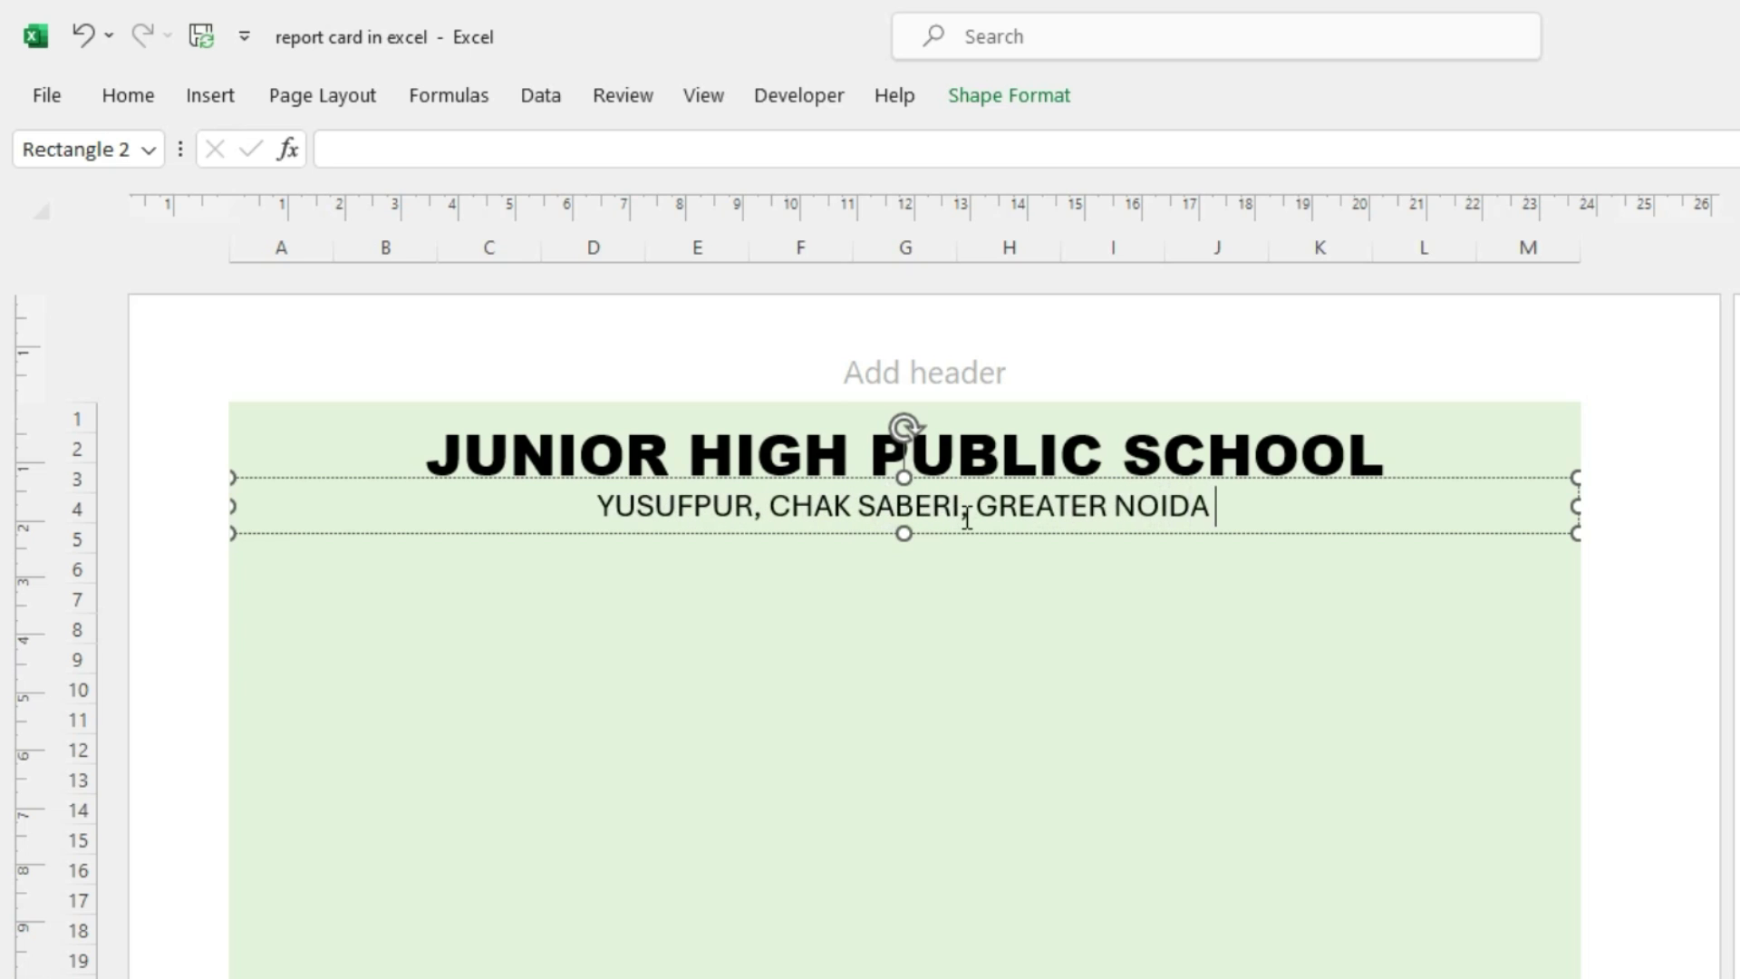
pyautogui.write(' WEST, UTTAR PR')
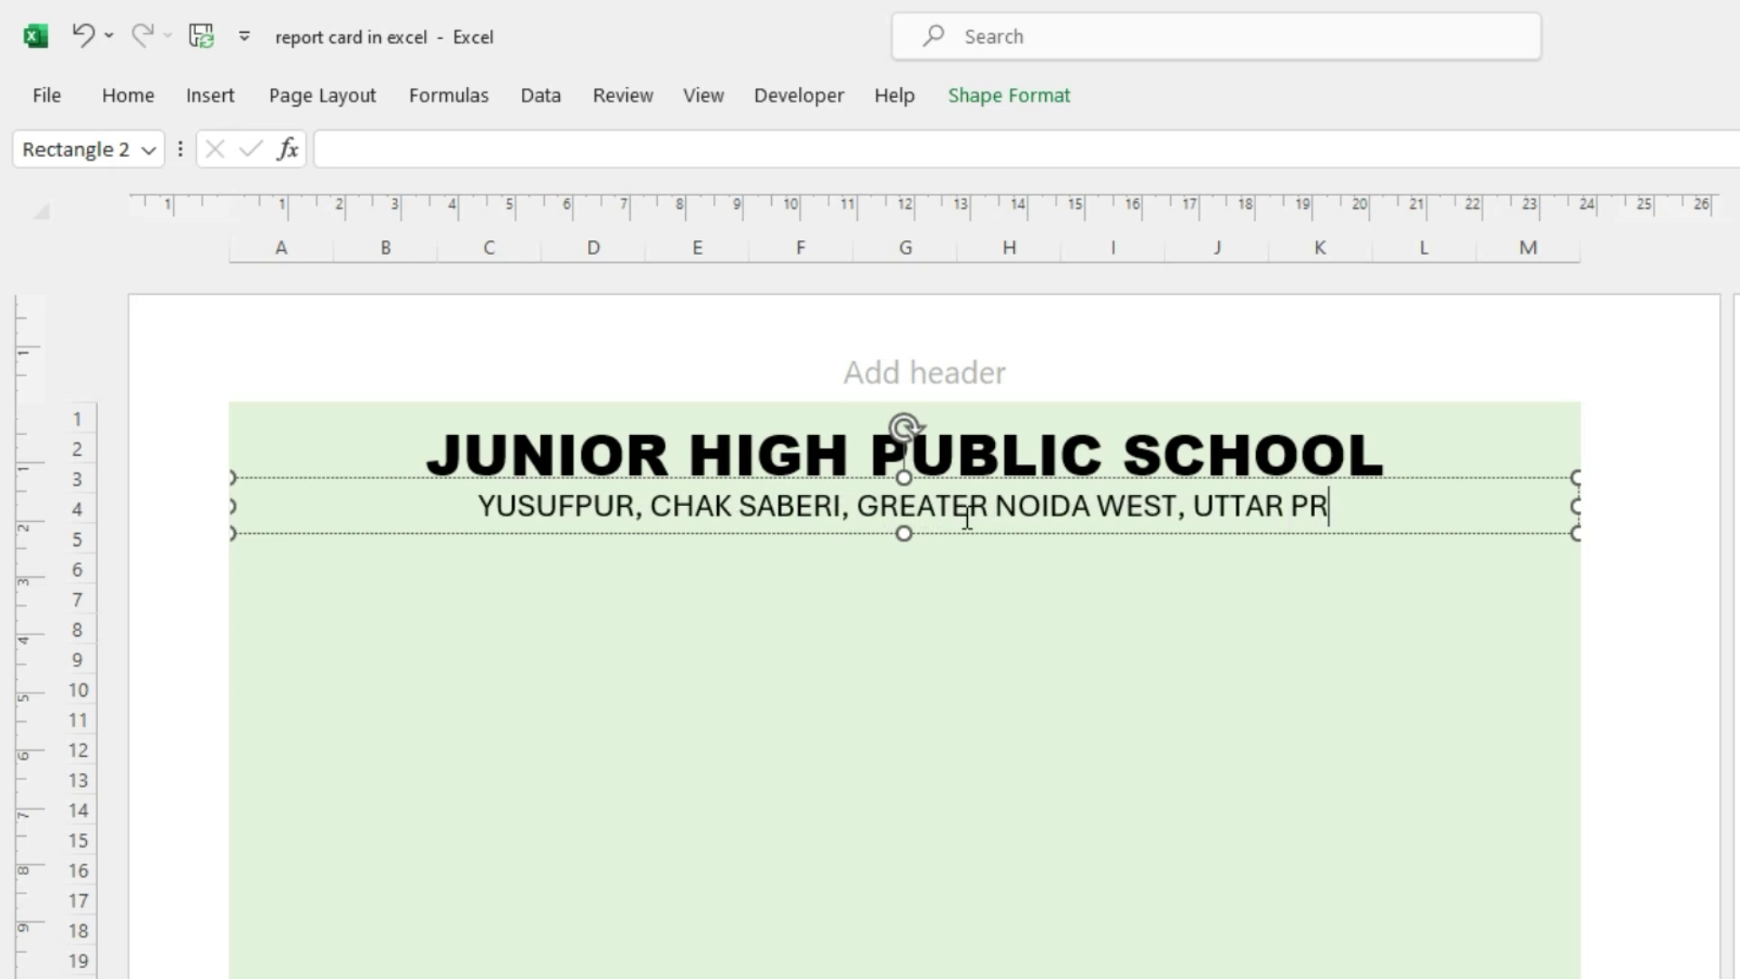
pyautogui.write('ADESH 201009')
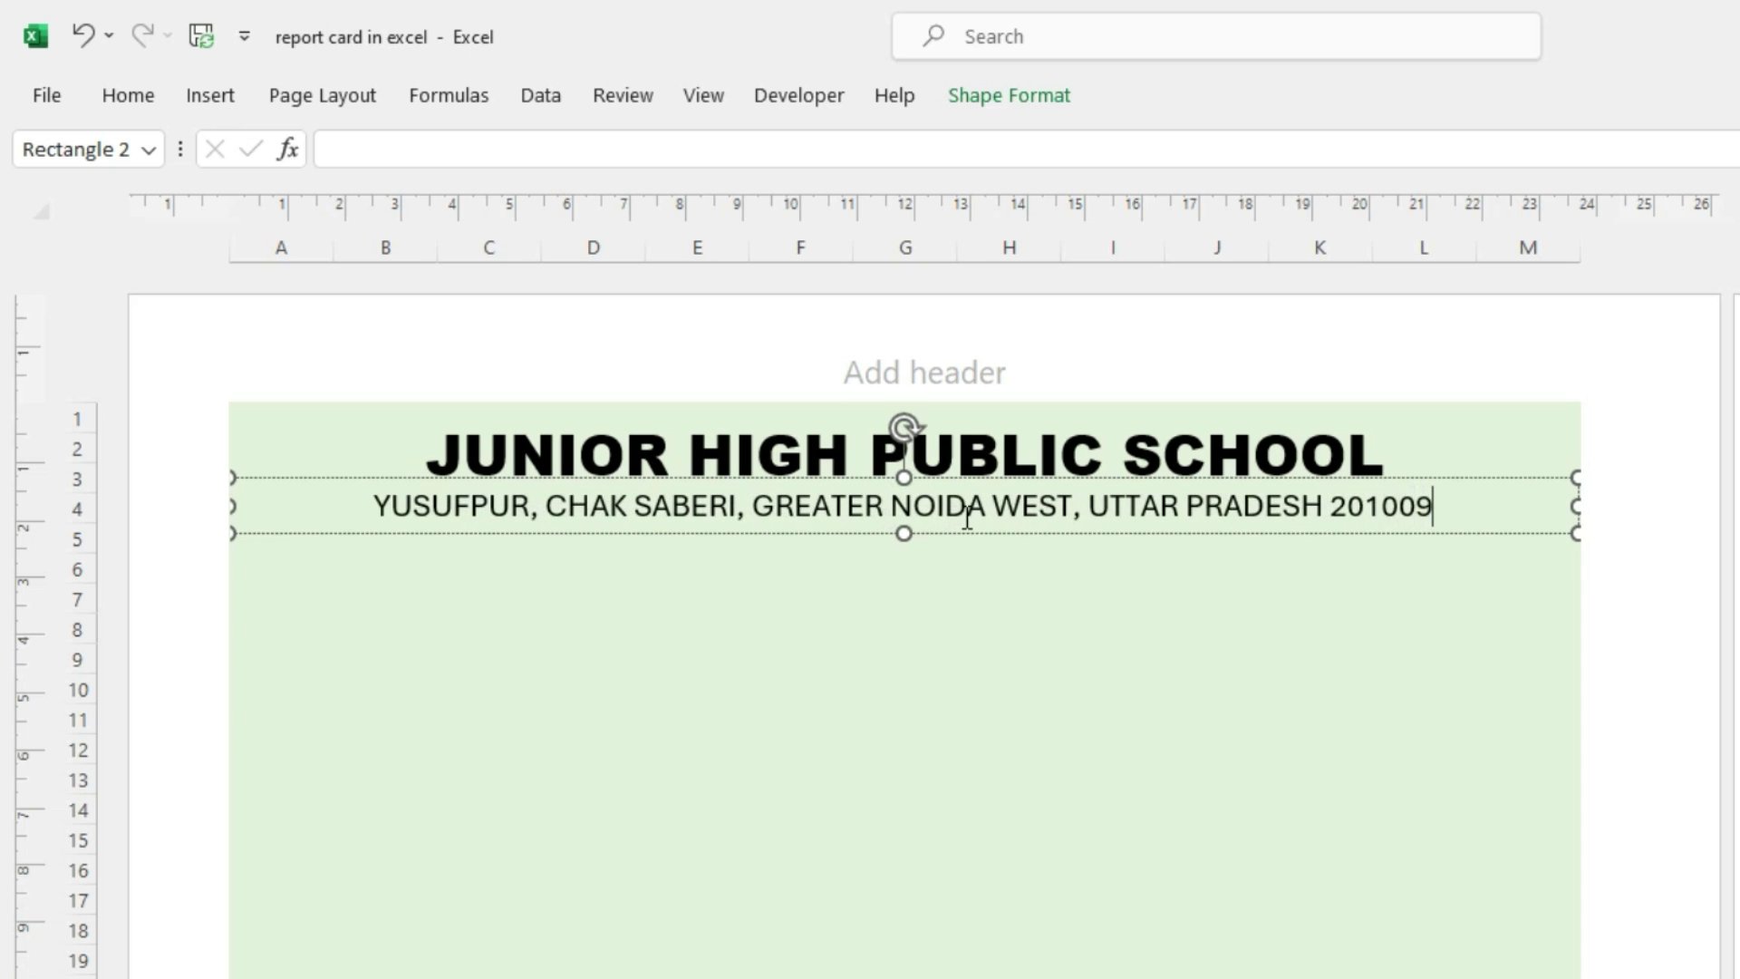
# Reduce the font size of the whole school address line to 12
pyautogui.hotkey('ctrl', 'a')
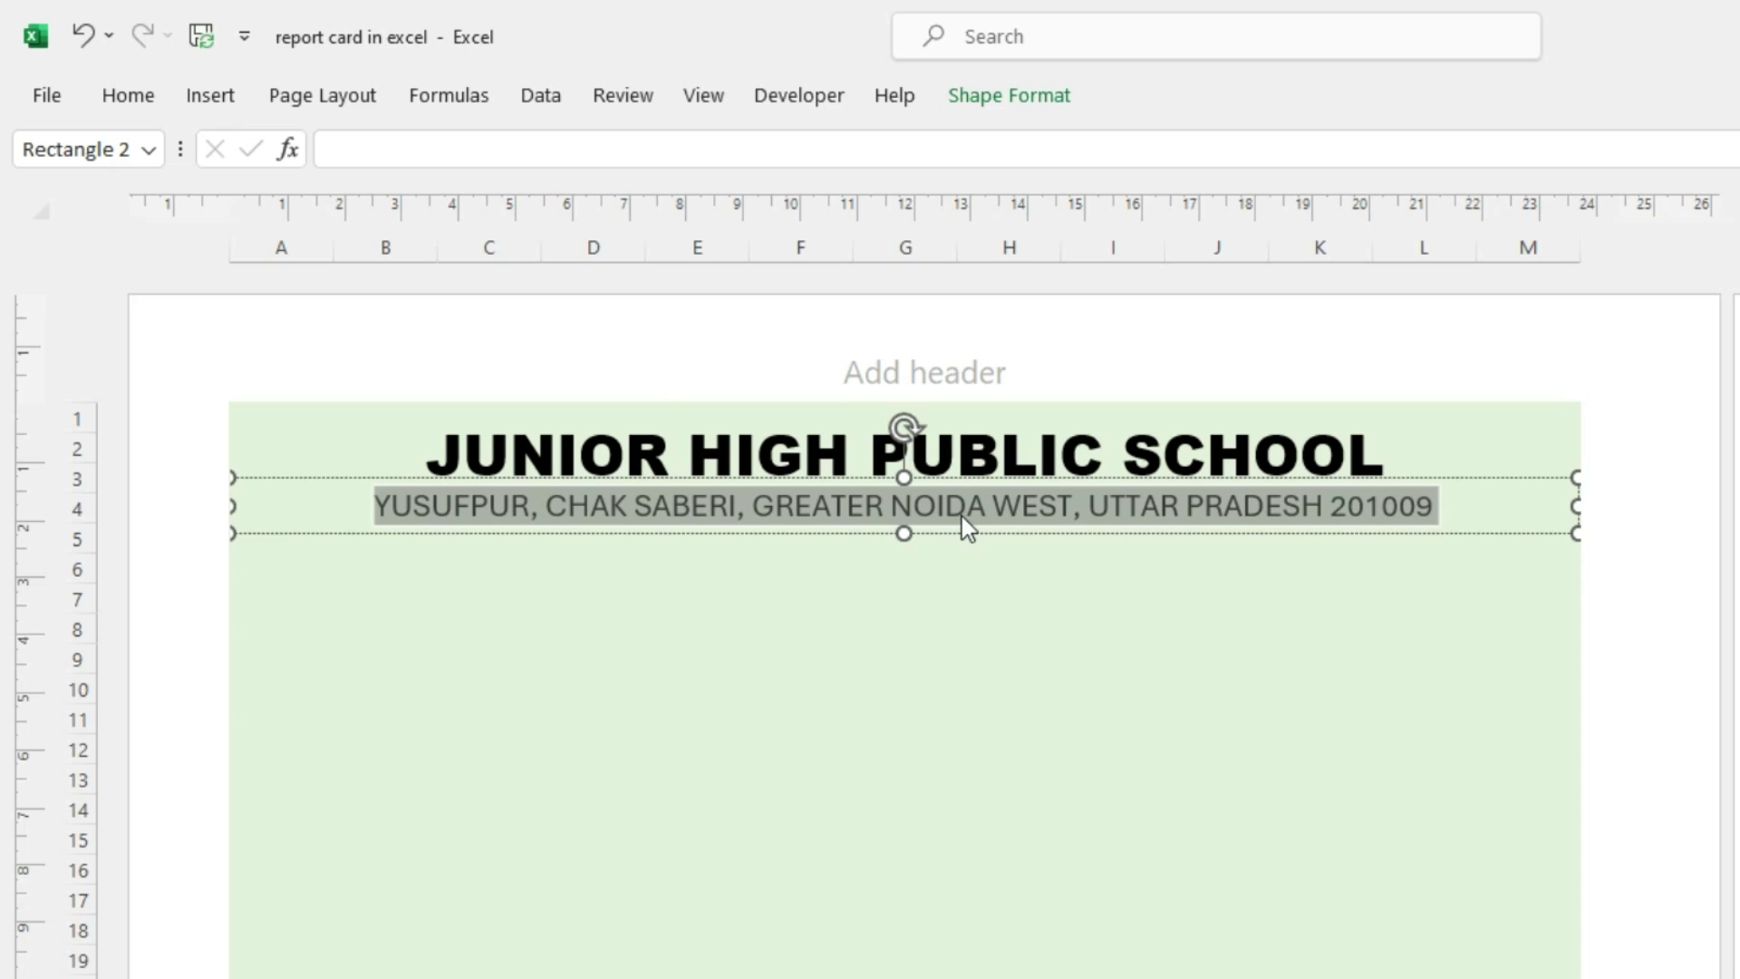
pyautogui.click(135, 107)
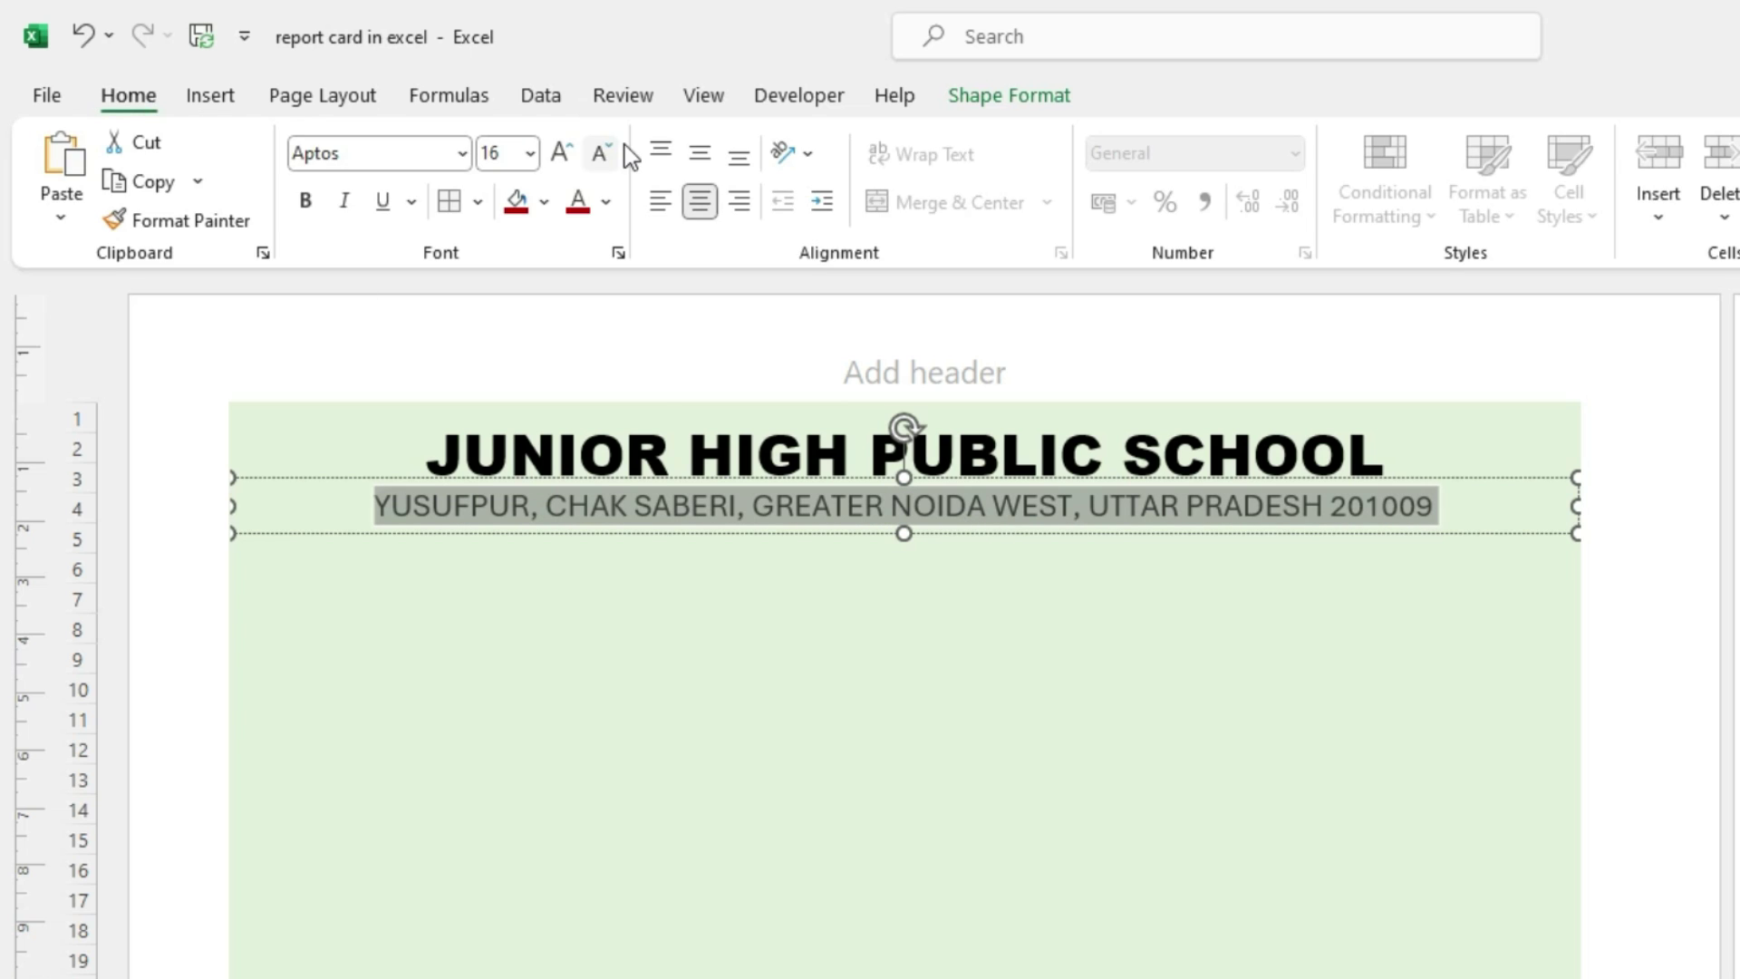
pyautogui.click(606, 161)
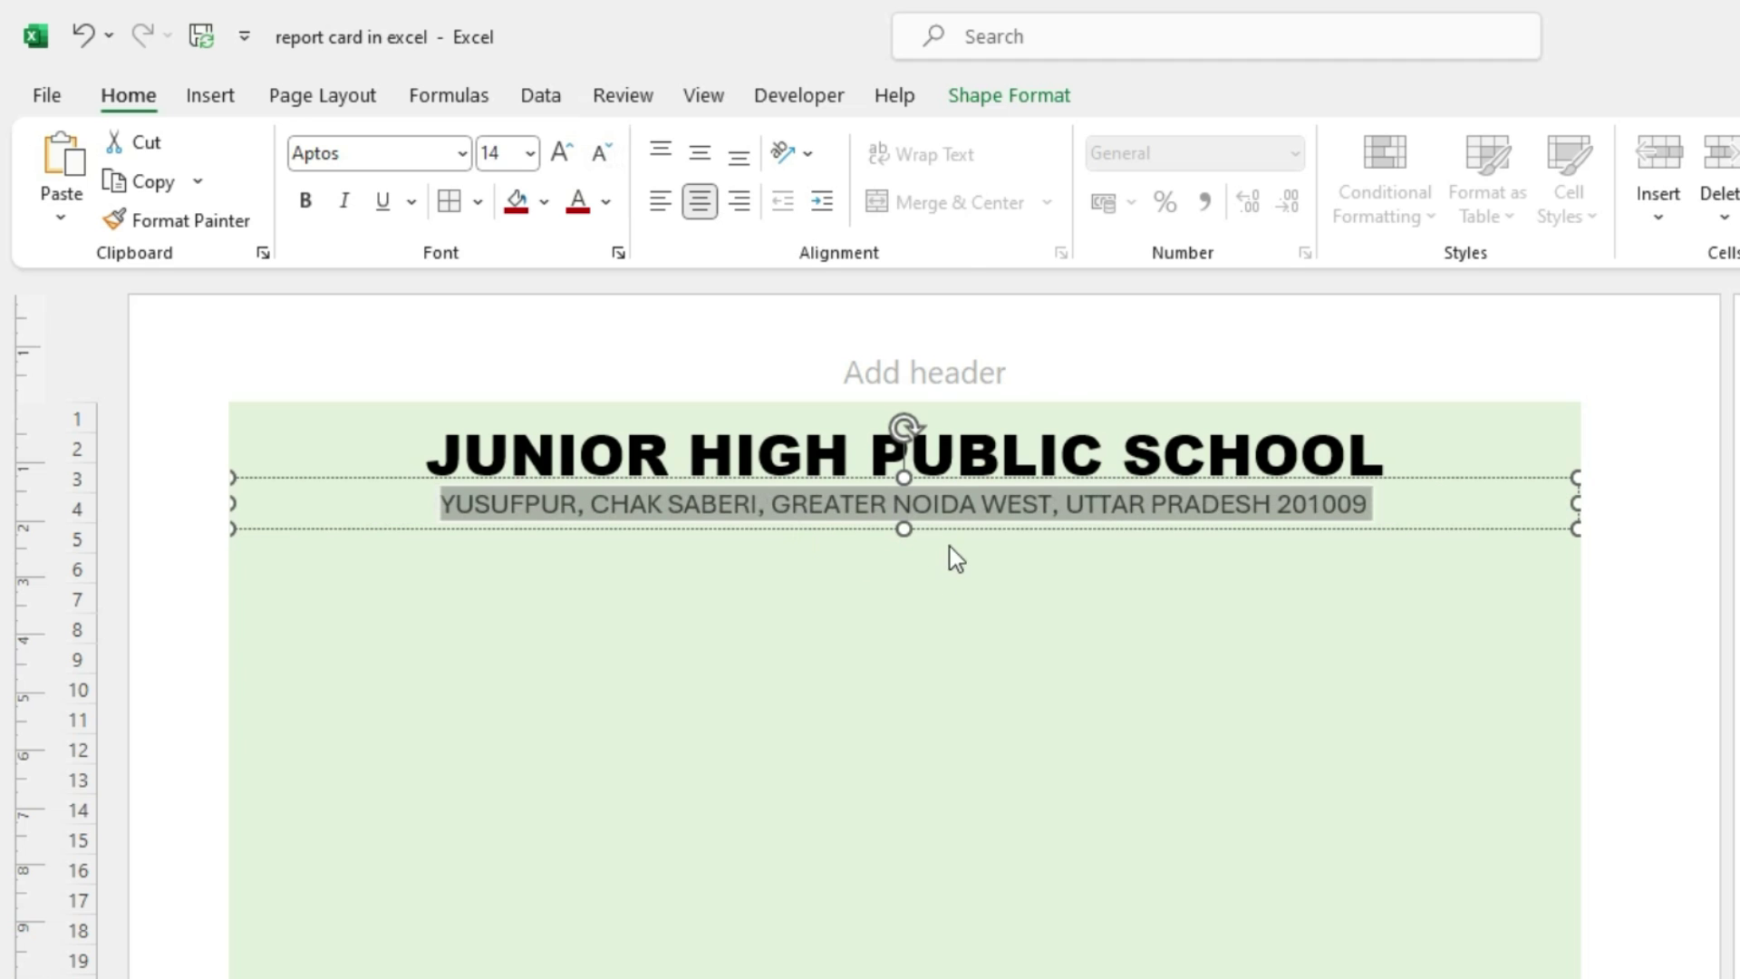
pyautogui.click(139, 101)
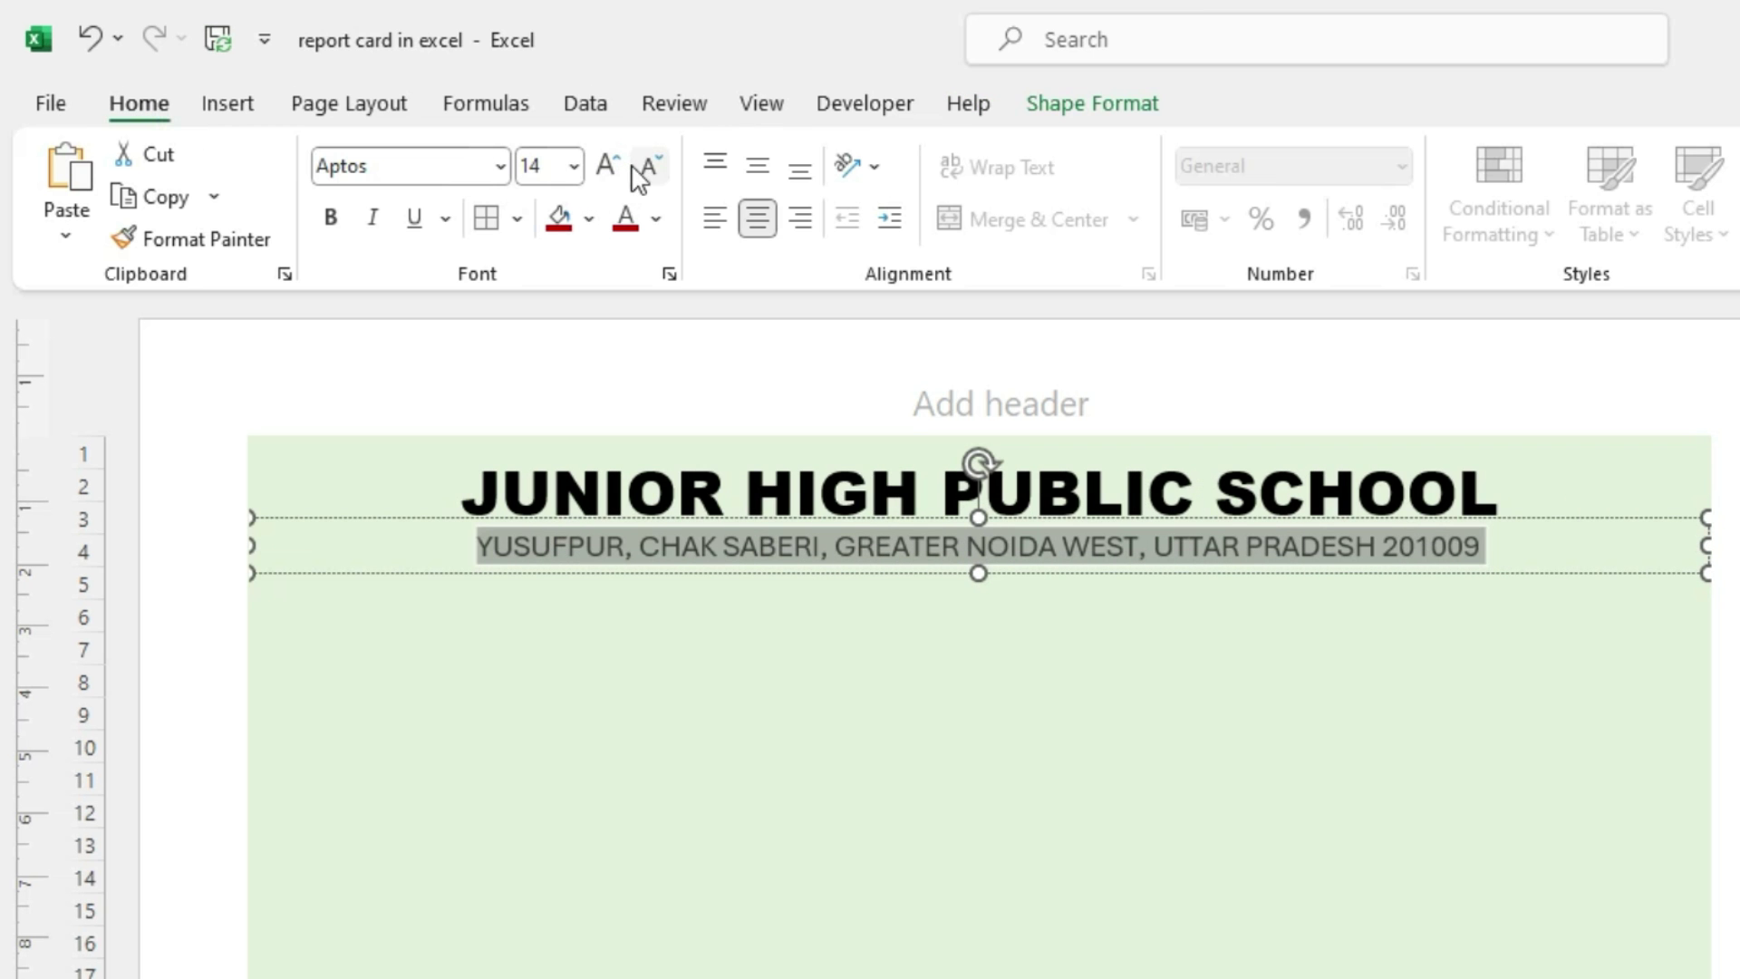
pyautogui.click(643, 167)
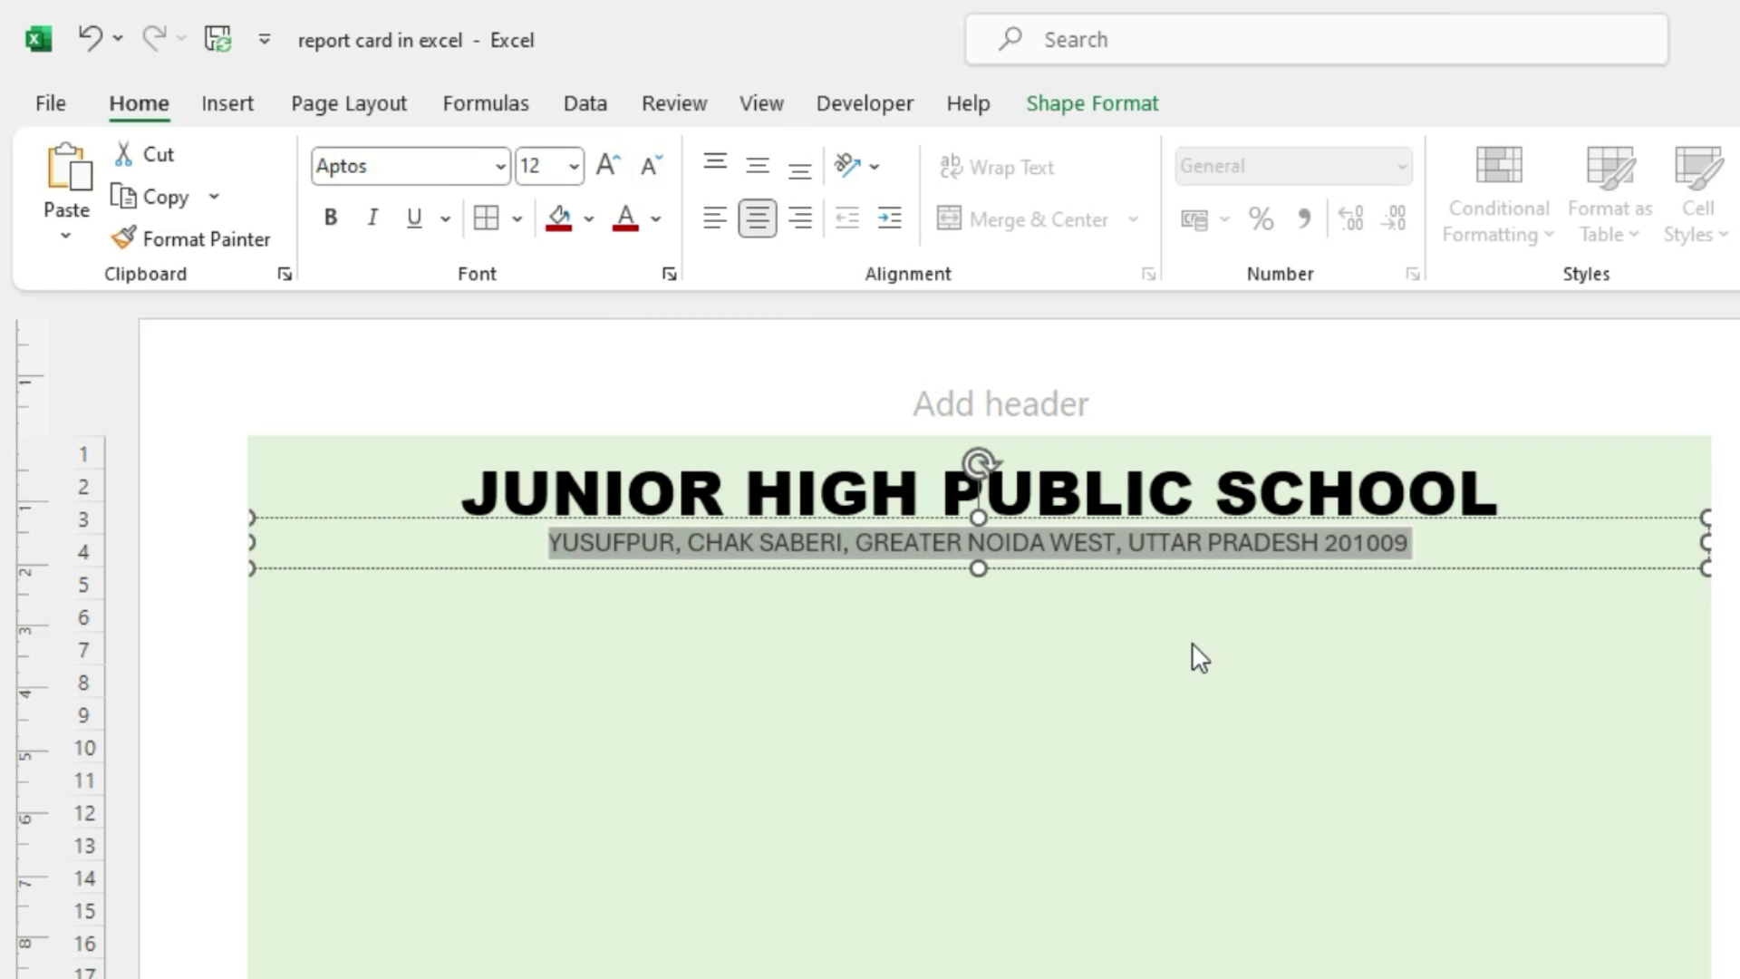
# Duplicate the address box directly below itself and replace the copy's text with "Session : 2023-2024"
pyautogui.click(1174, 569)
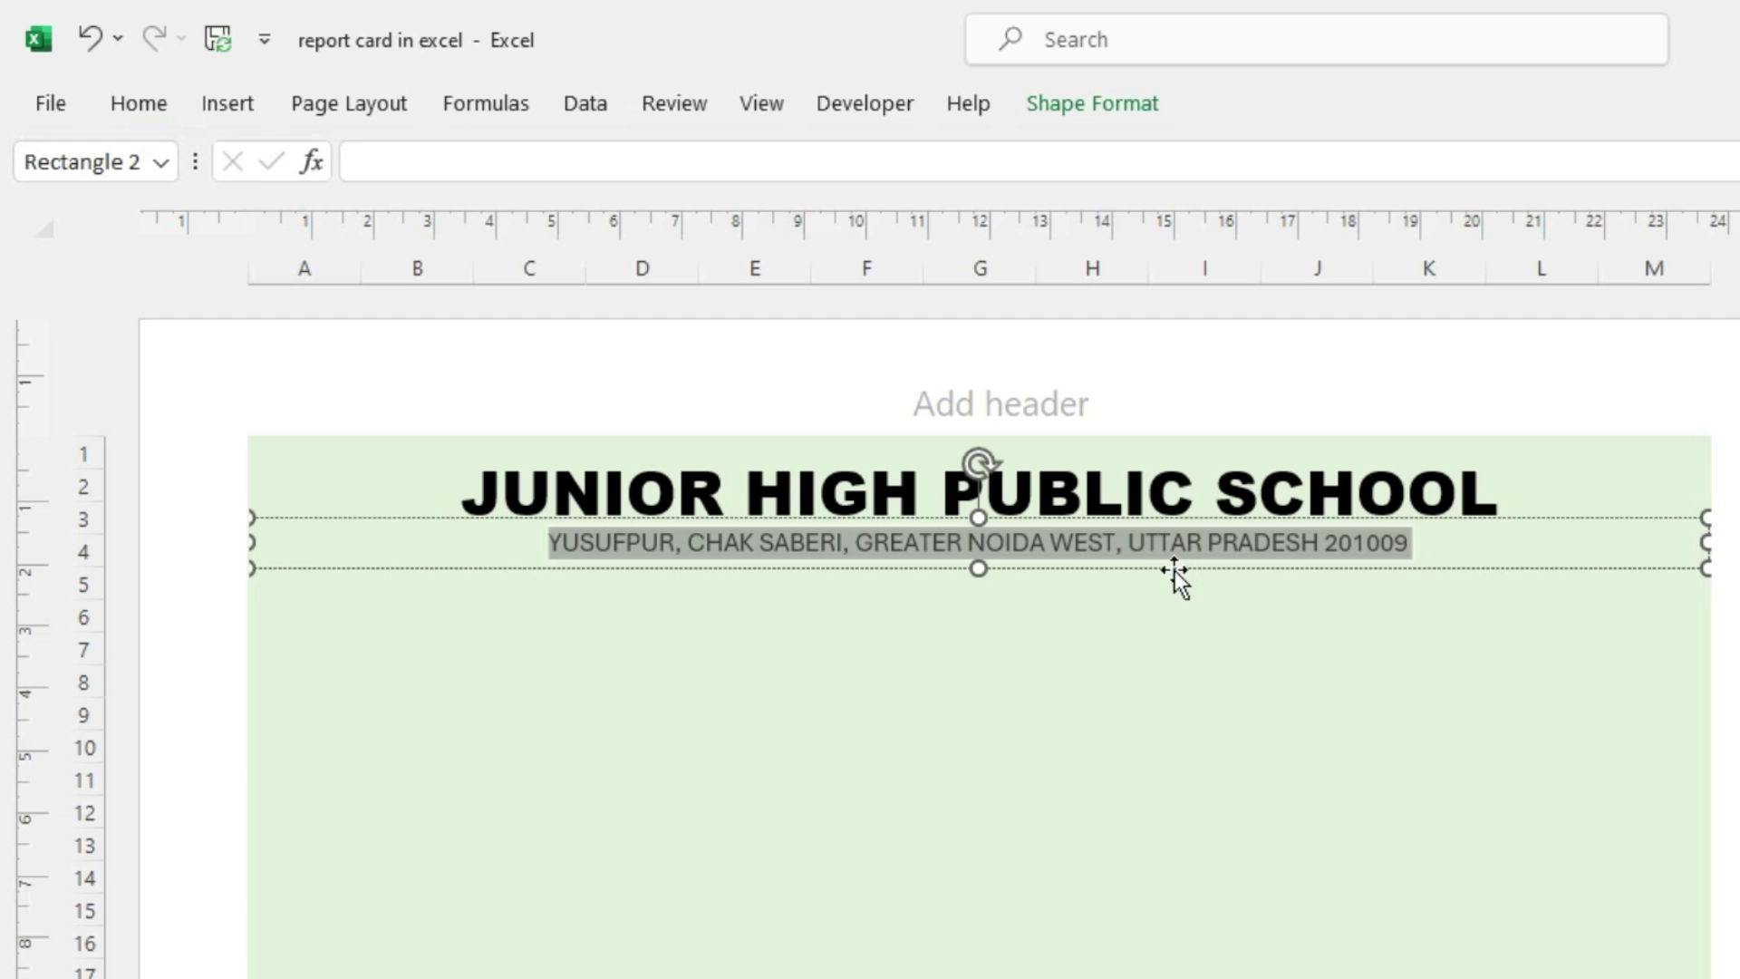
pyautogui.click(1174, 569)
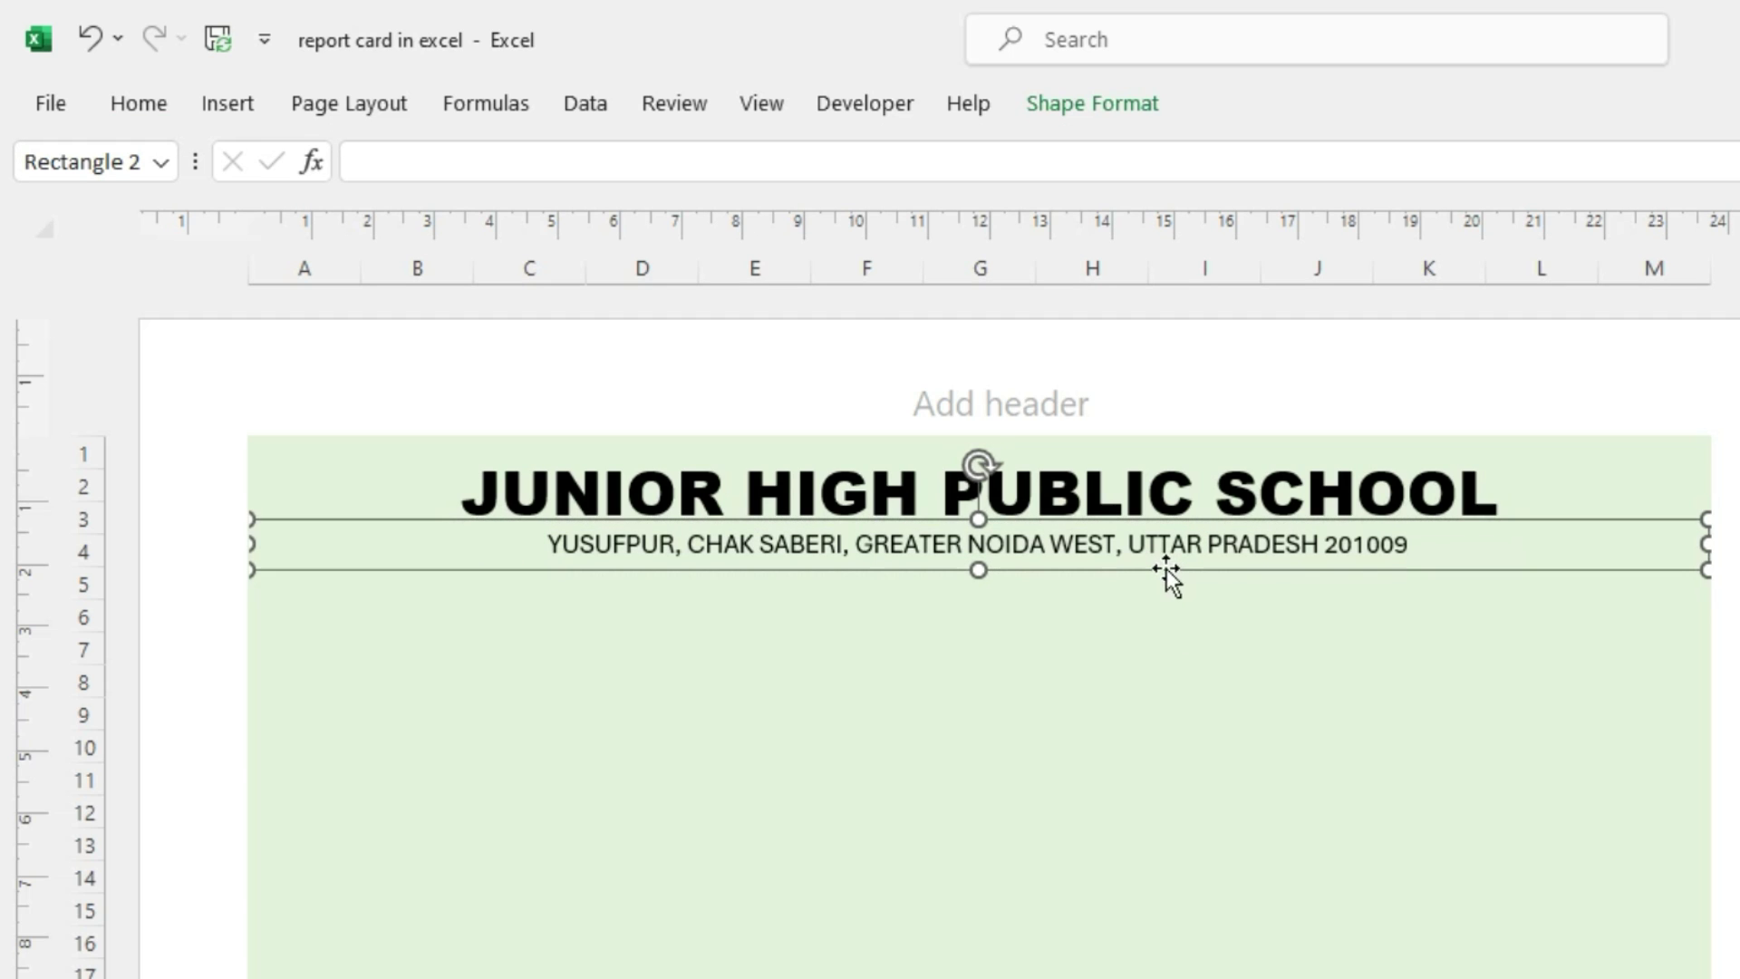
pyautogui.moveTo(1164, 583); pyautogui.dragTo(1165, 625)
pyautogui.tripleClick(1064, 607)
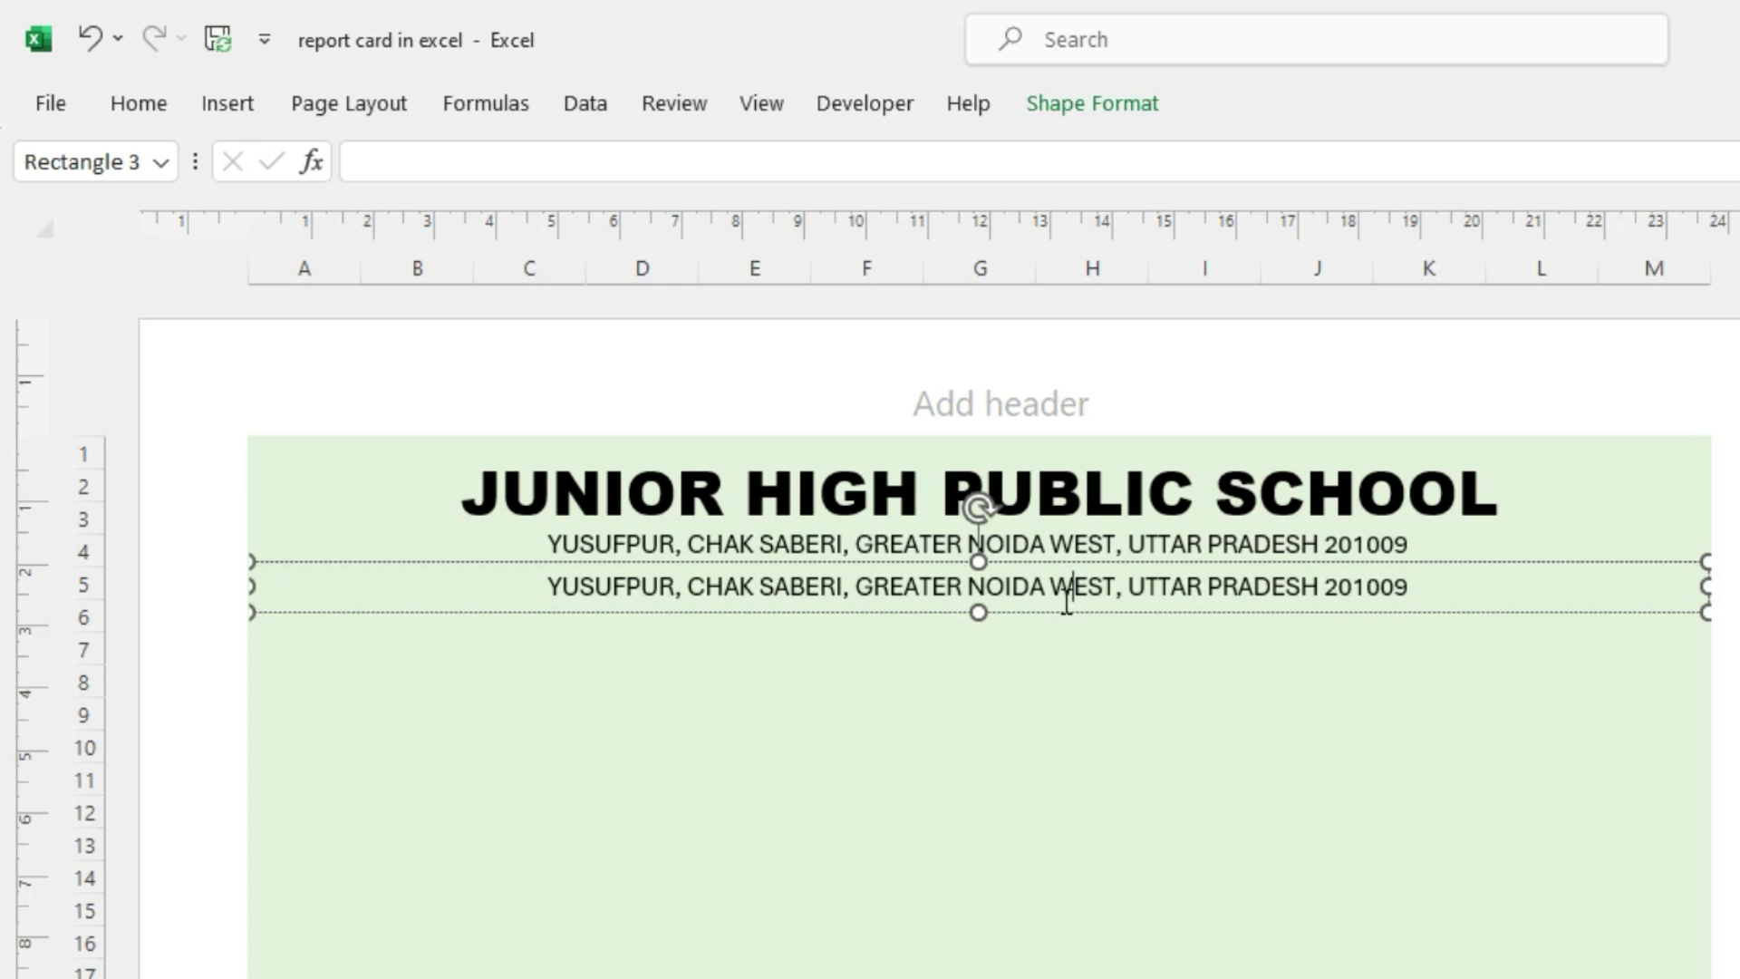
pyautogui.press('BackSpace')
pyautogui.write('Session : 20')
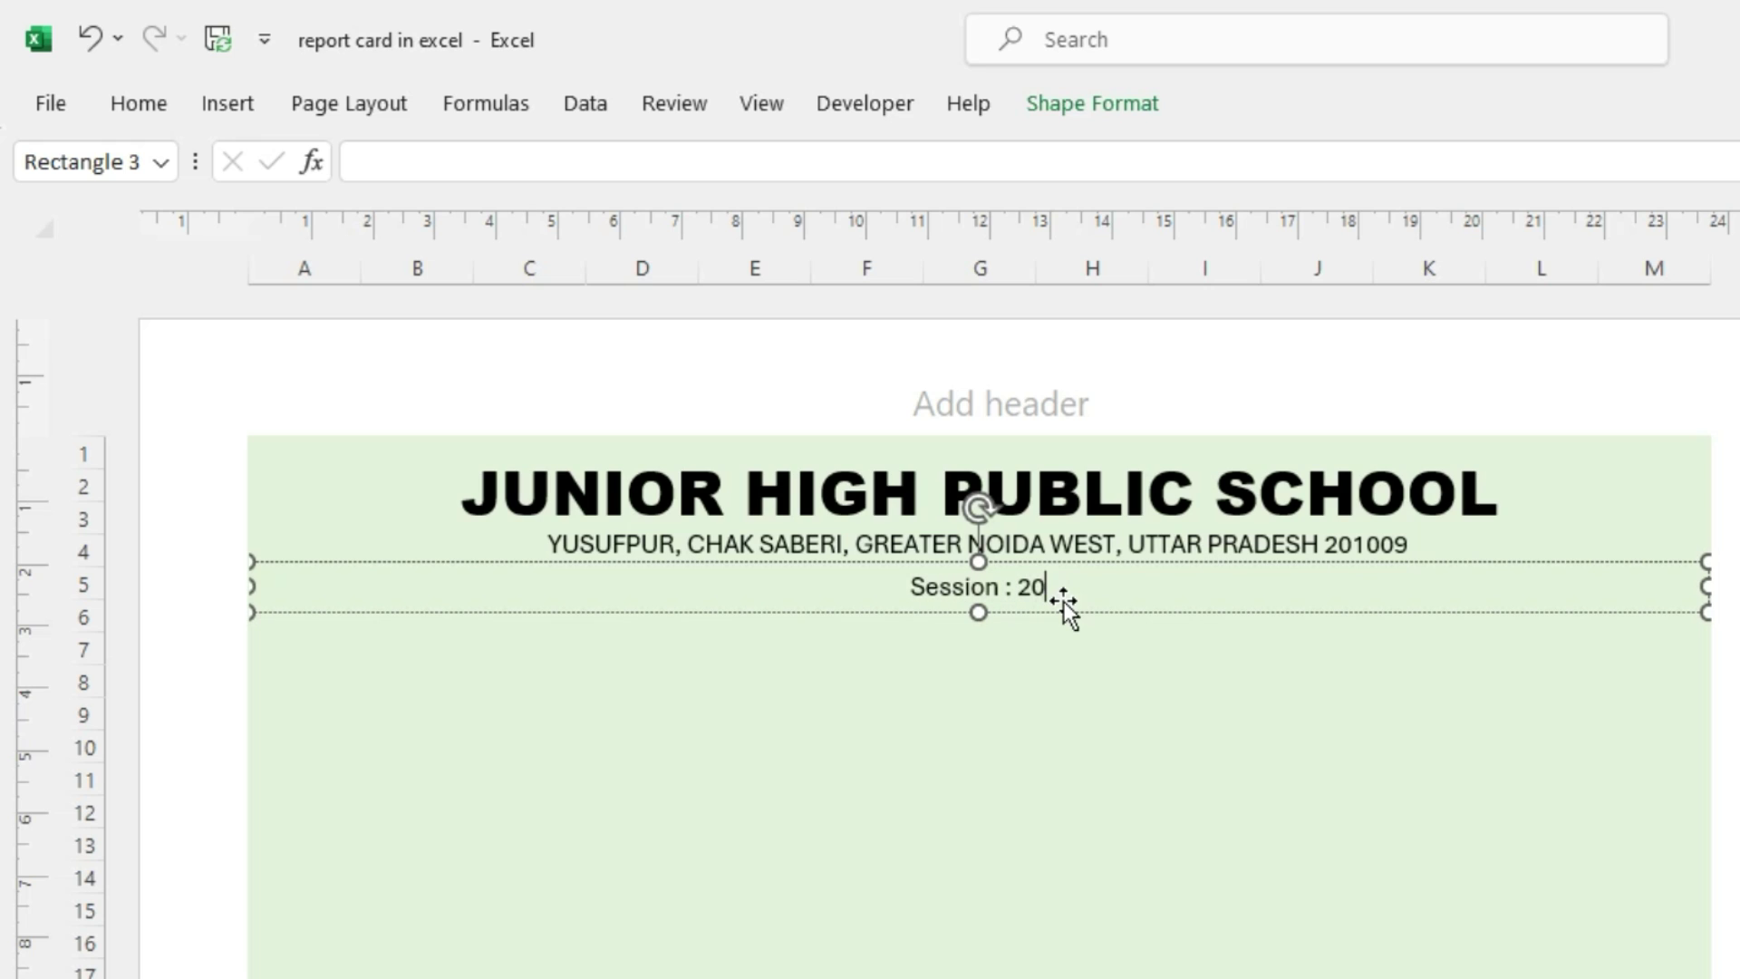
pyautogui.write('23-2024')
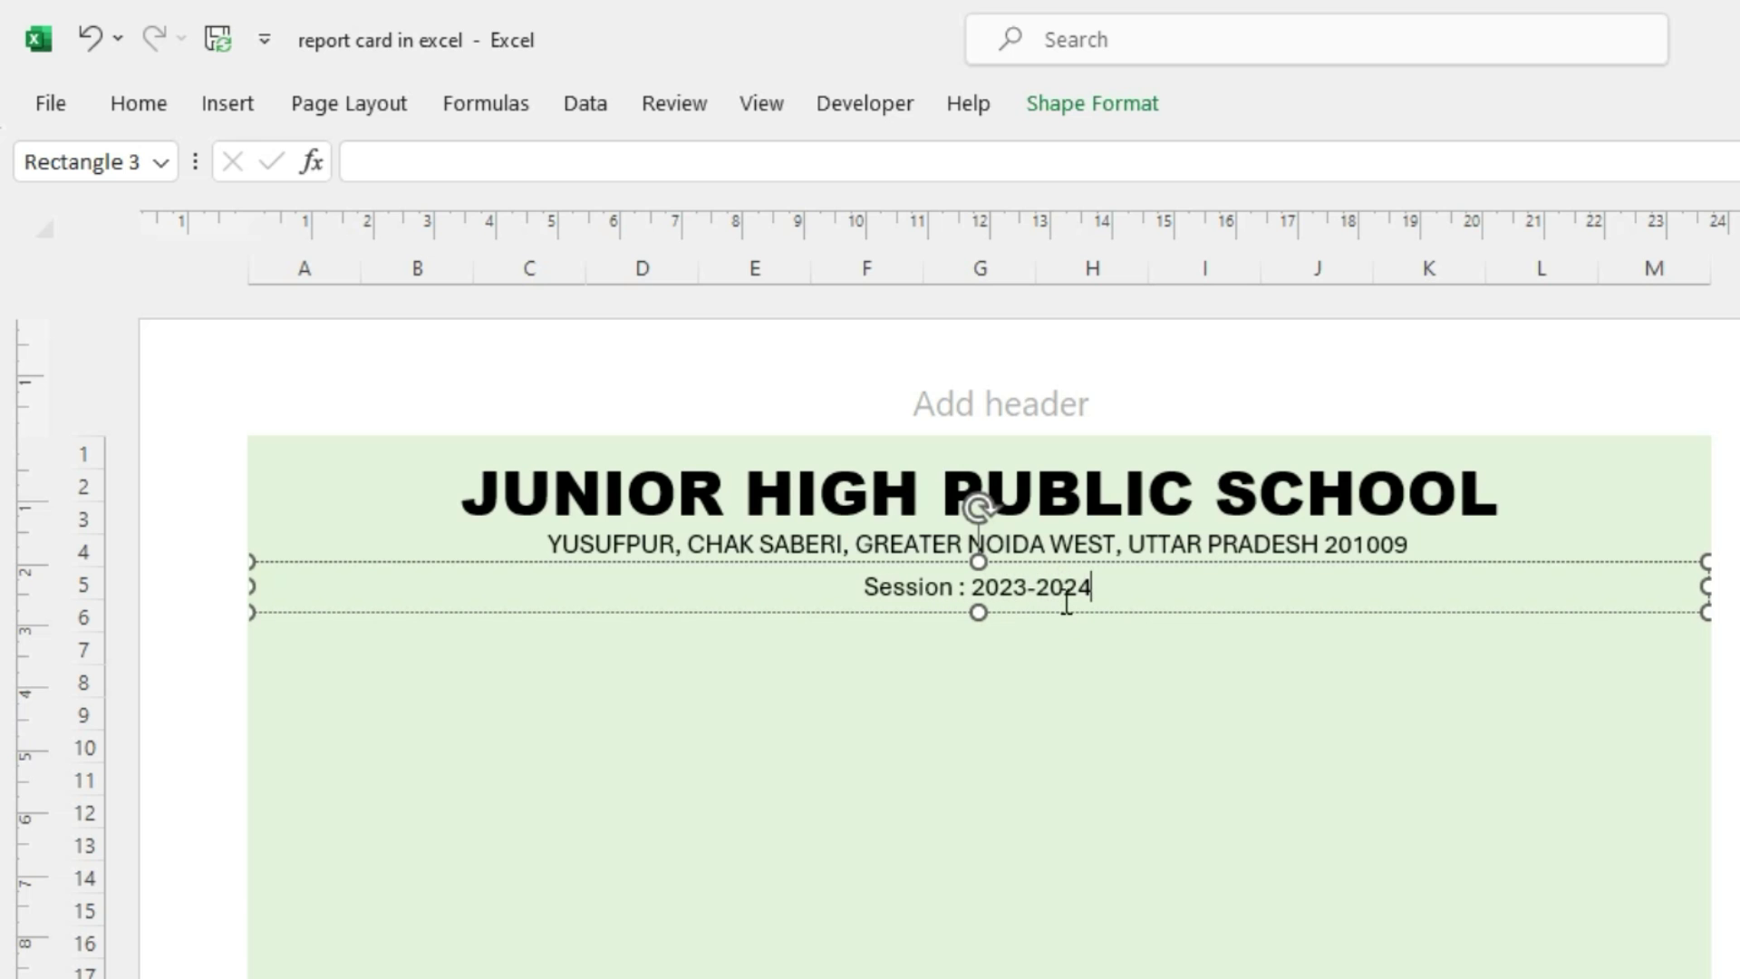
# Format the session line in size 16, bold and underlined
pyautogui.hotkey('ctrl', 'a')
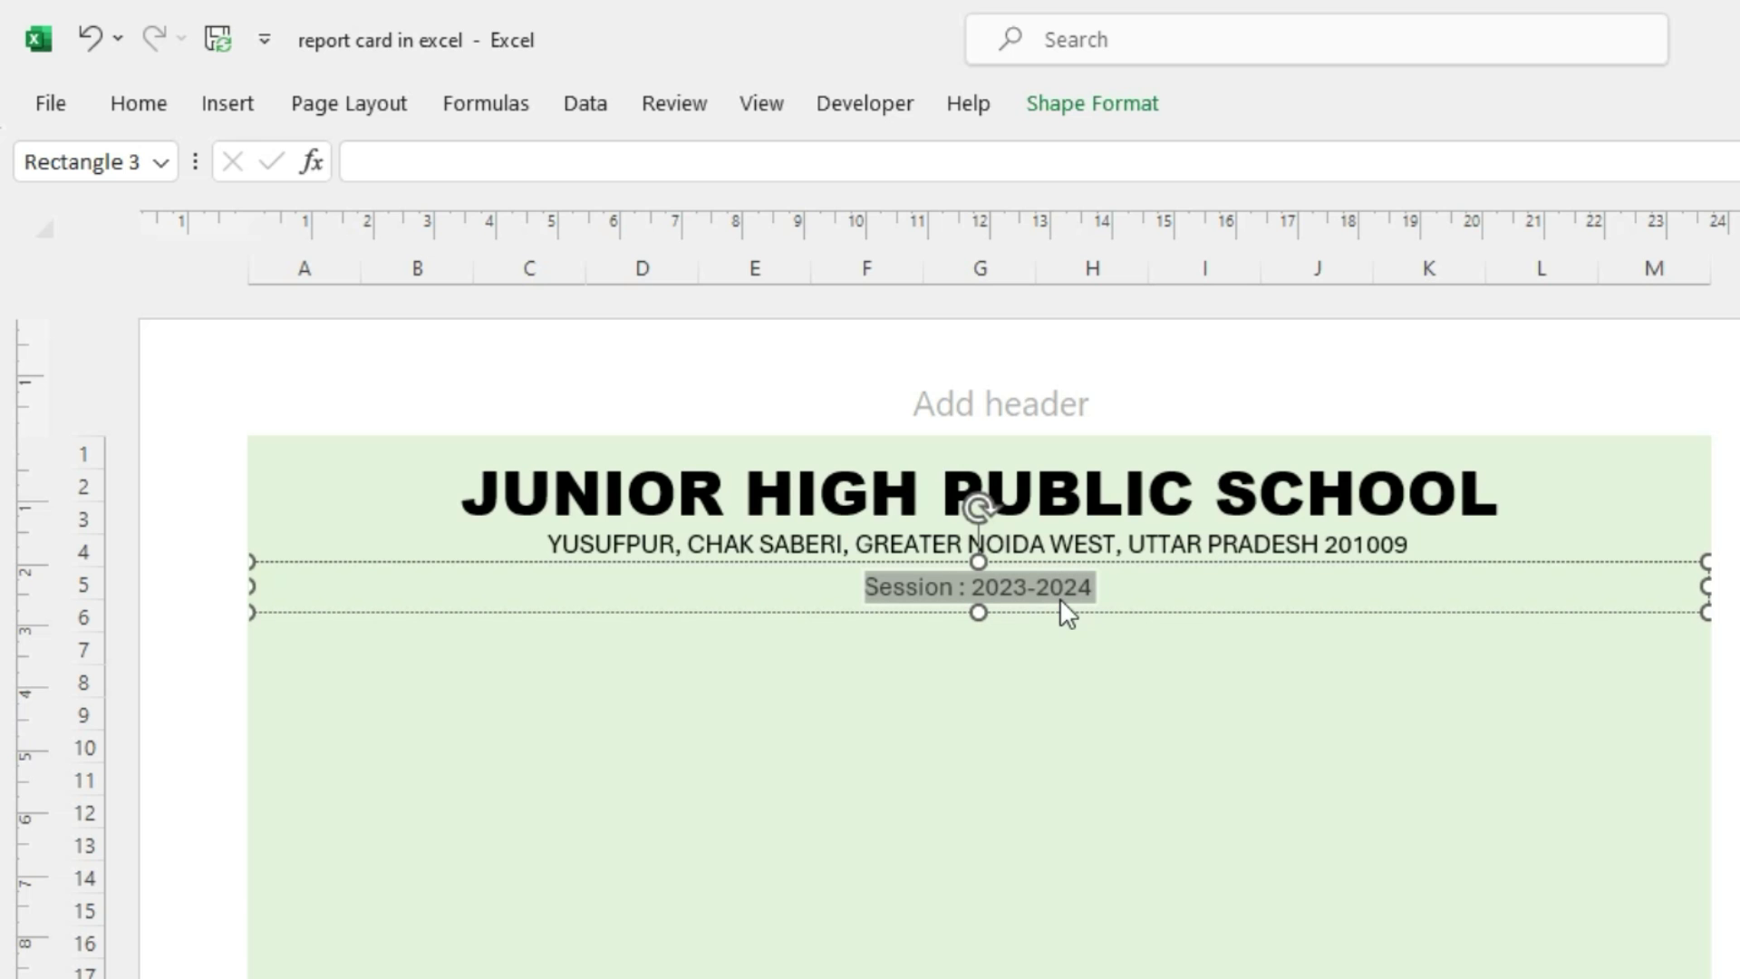
pyautogui.click(136, 111)
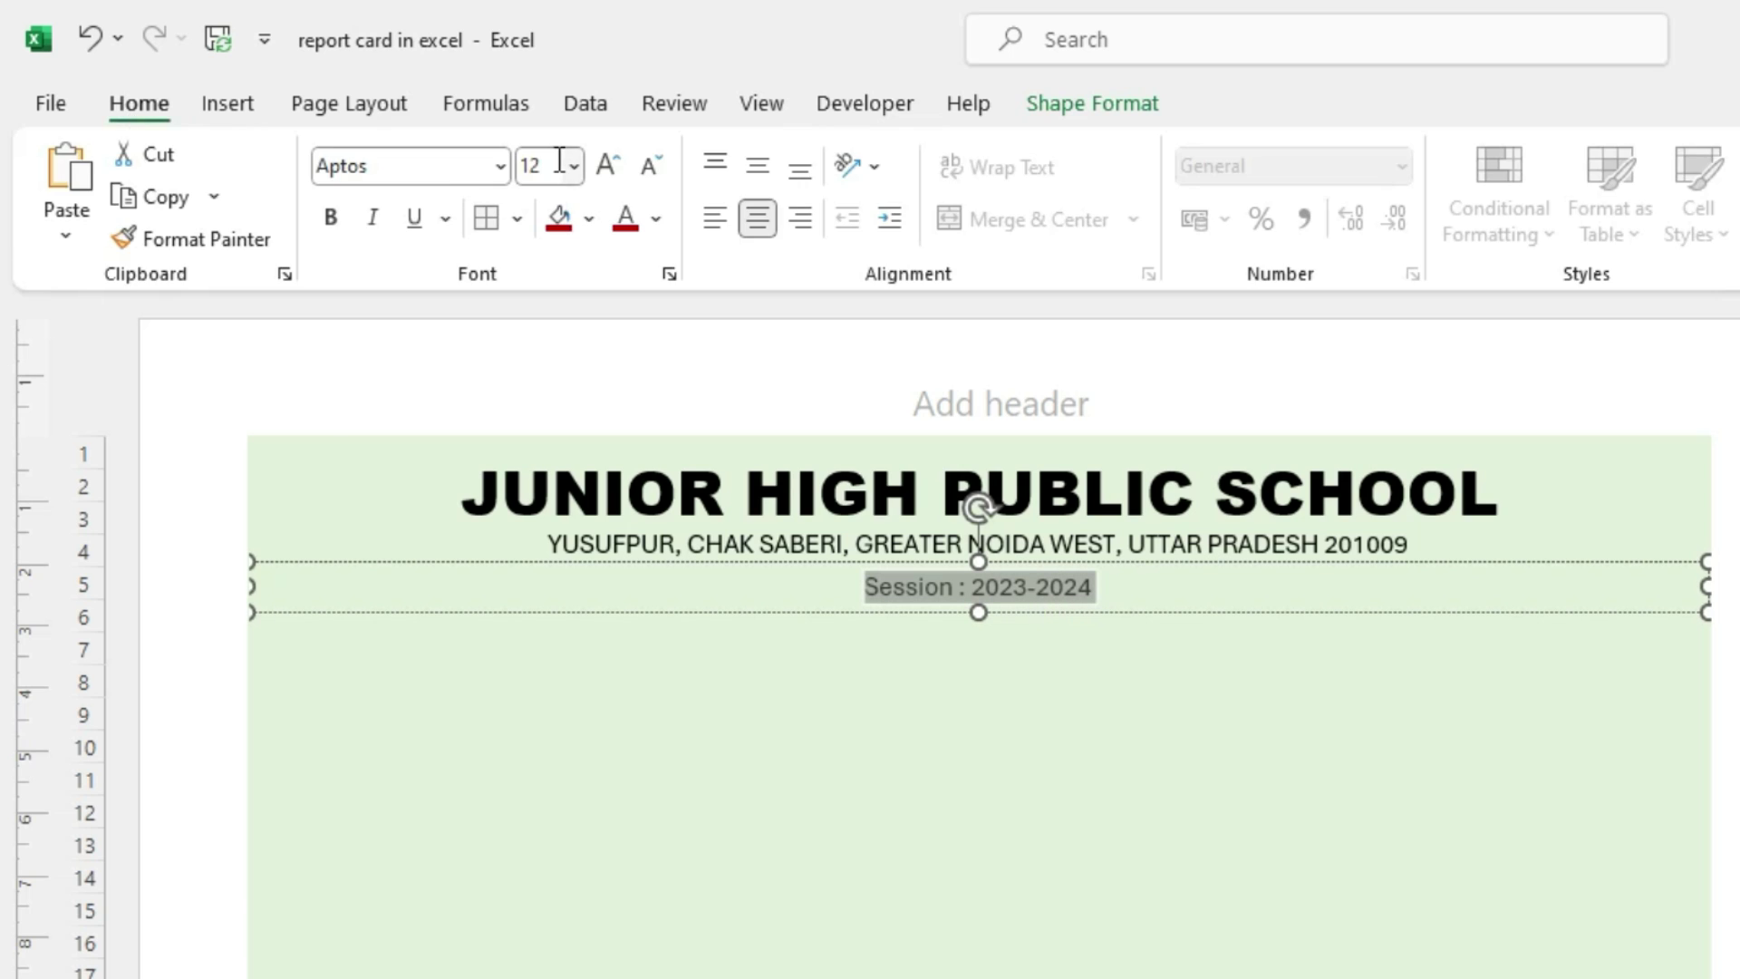
pyautogui.click(620, 174)
pyautogui.click(624, 184)
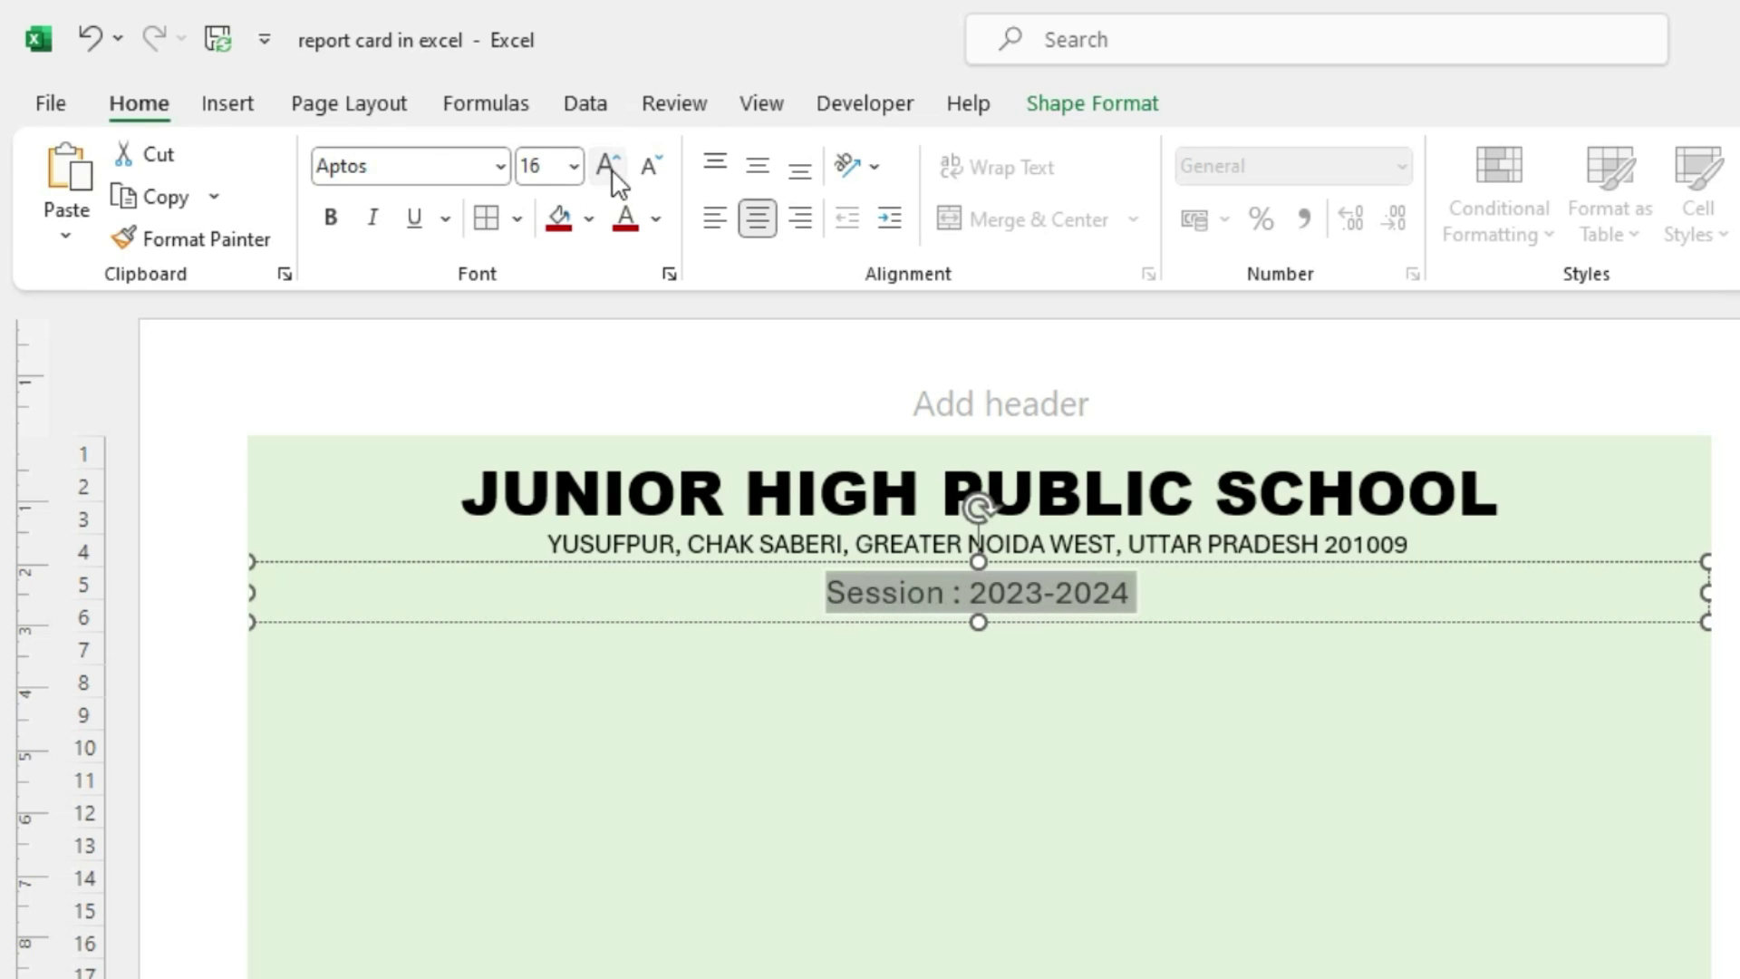
pyautogui.click(331, 224)
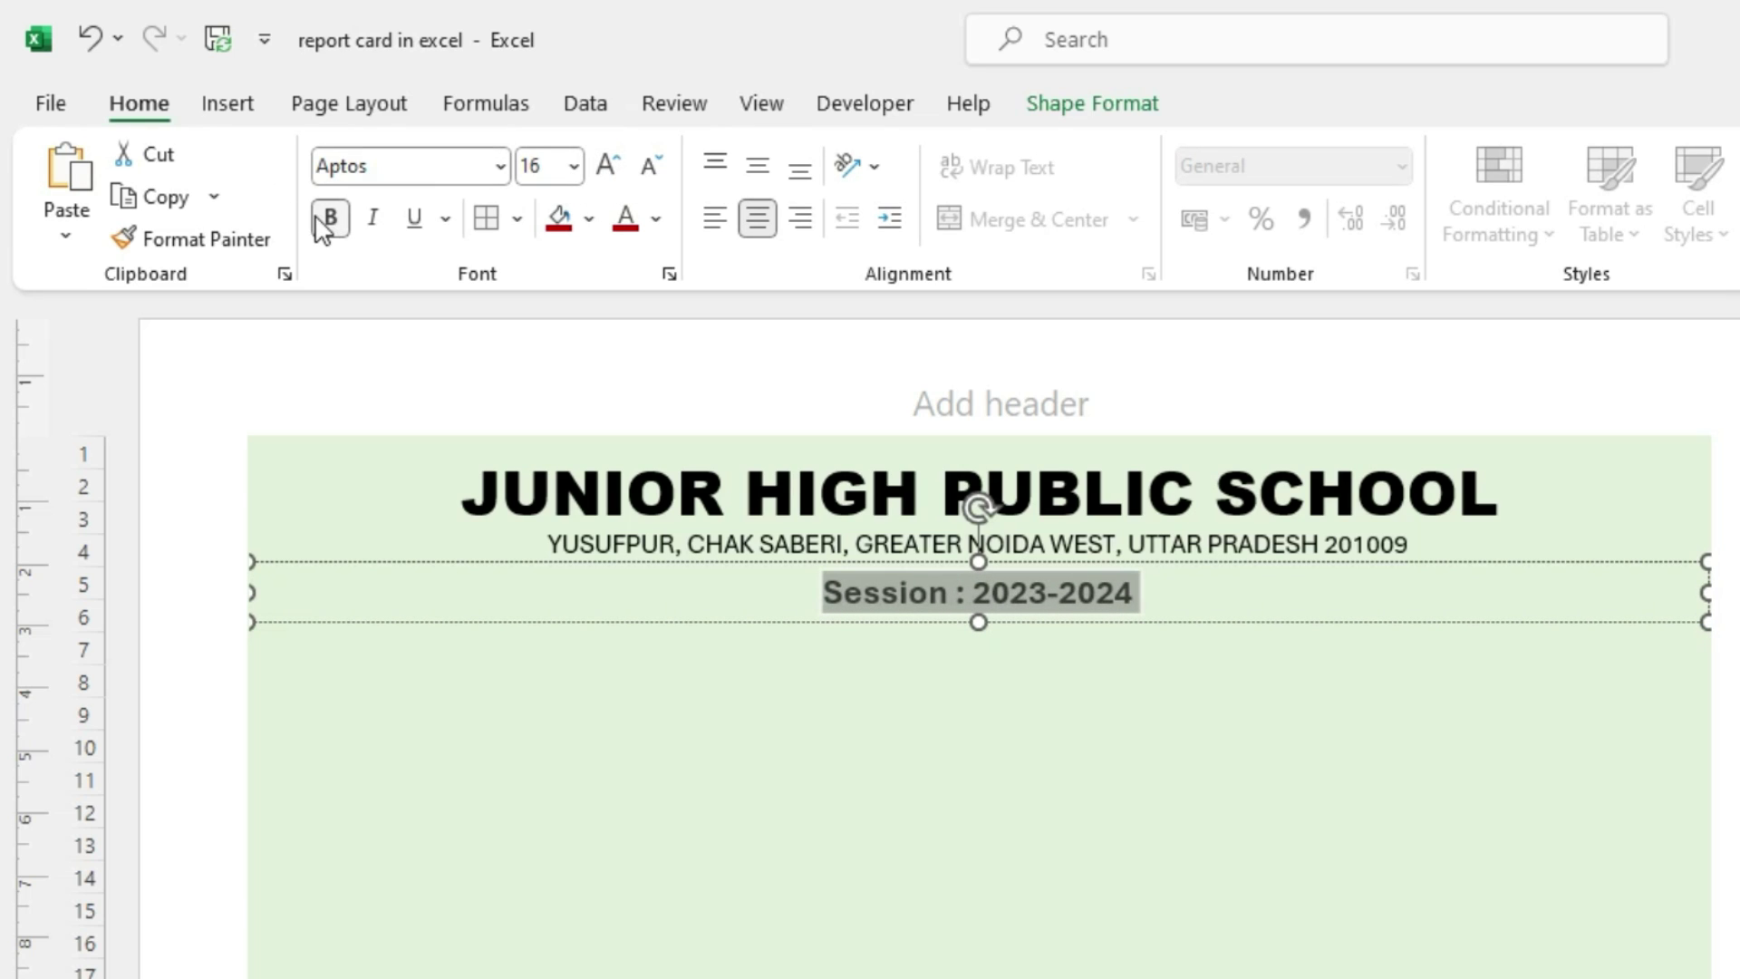
pyautogui.hotkey('ctrl', 'u')
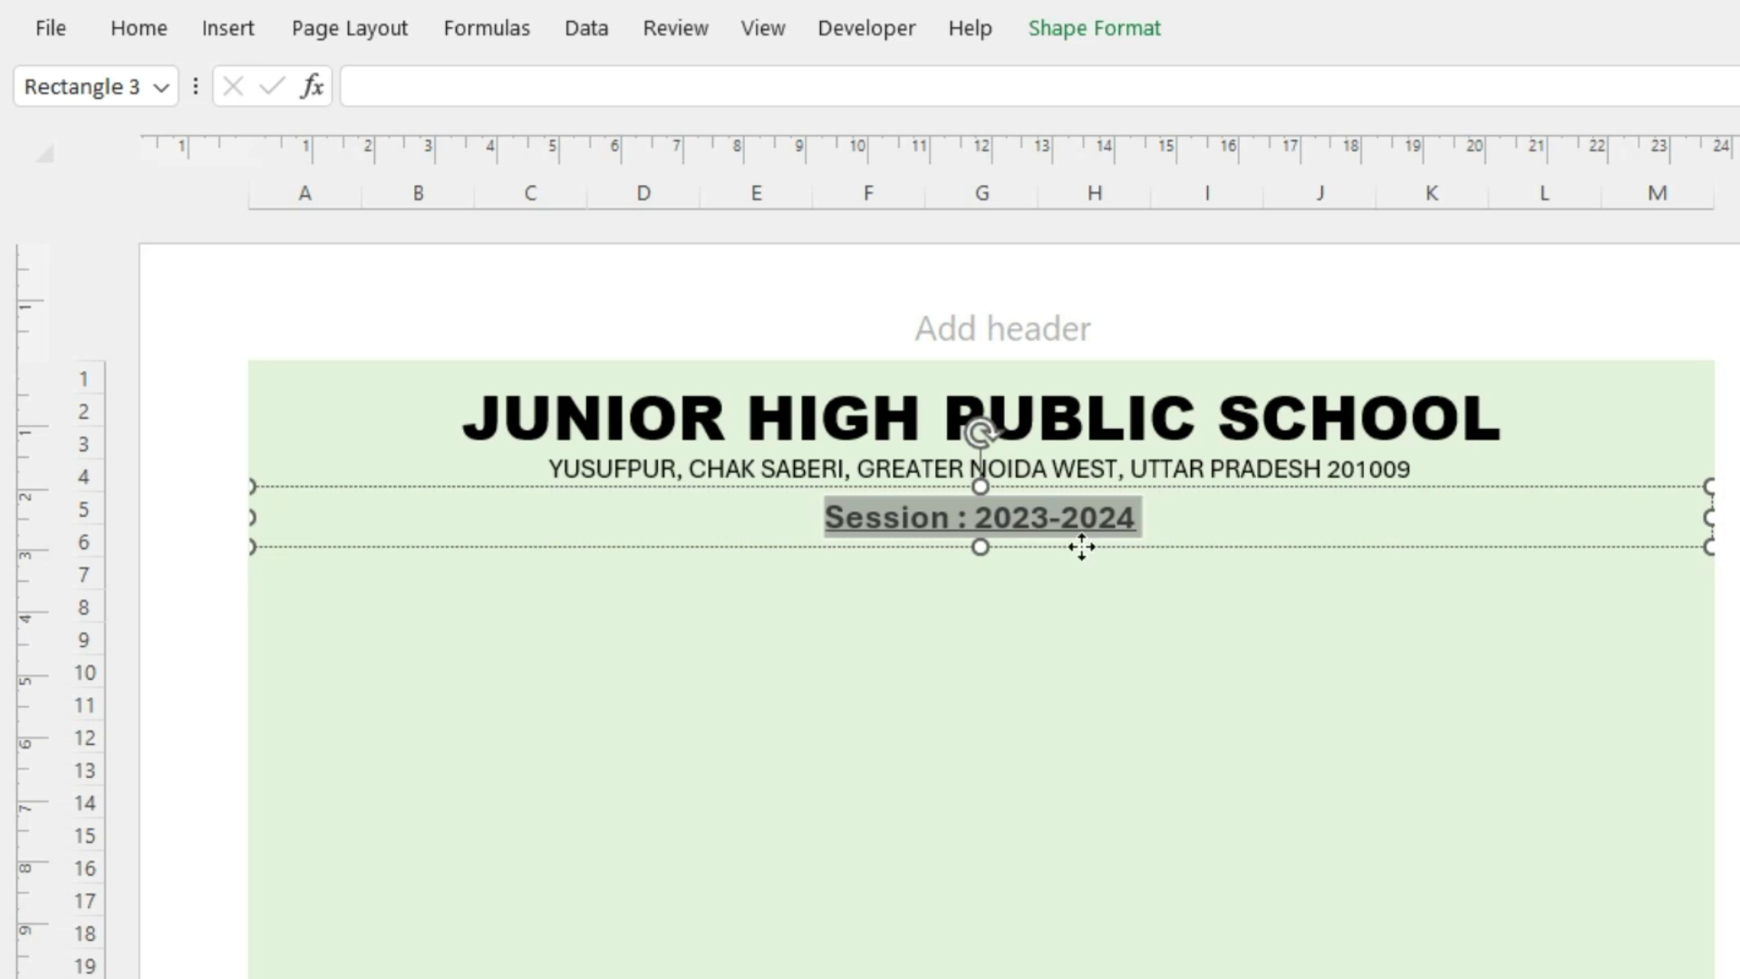
# Duplicate the session box directly below itself and replace the copy's text with "REPORT-CARD"
pyautogui.moveTo(1078, 622)
pyautogui.mouseDown()
pyautogui.moveTo(1085, 682)
pyautogui.moveTo(1075, 594)
pyautogui.mouseUp()
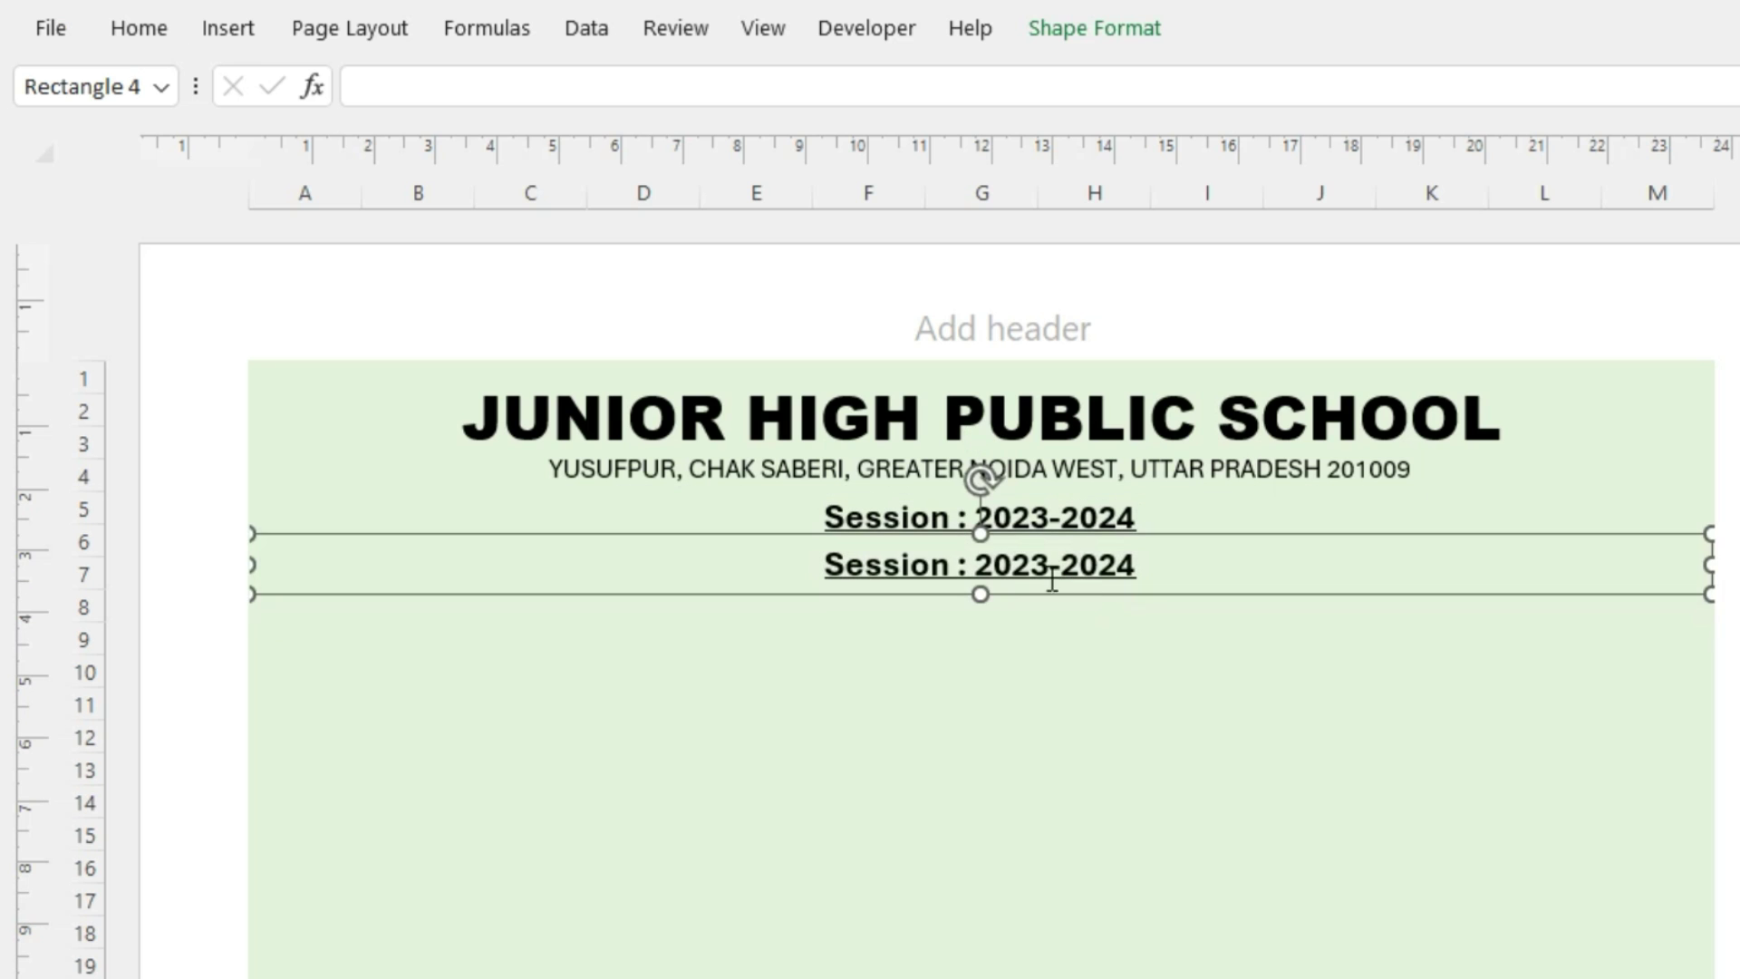
pyautogui.hotkey('ctrl', 'a')
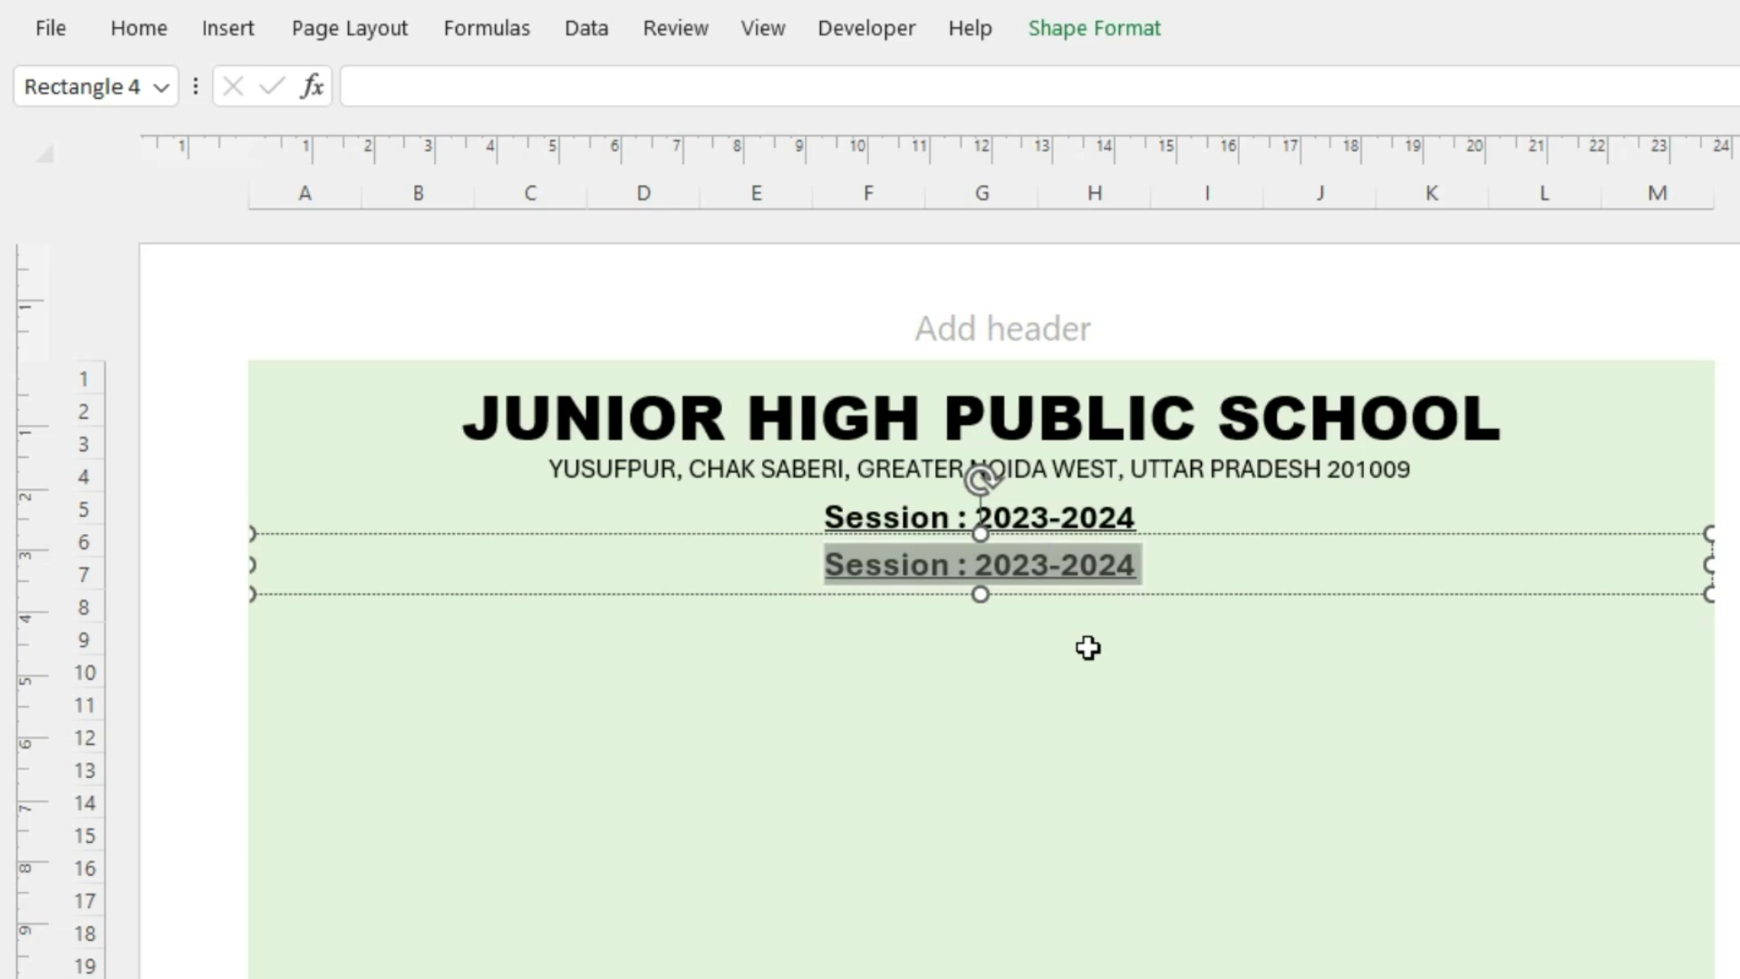
pyautogui.write('REPORT-CARD')
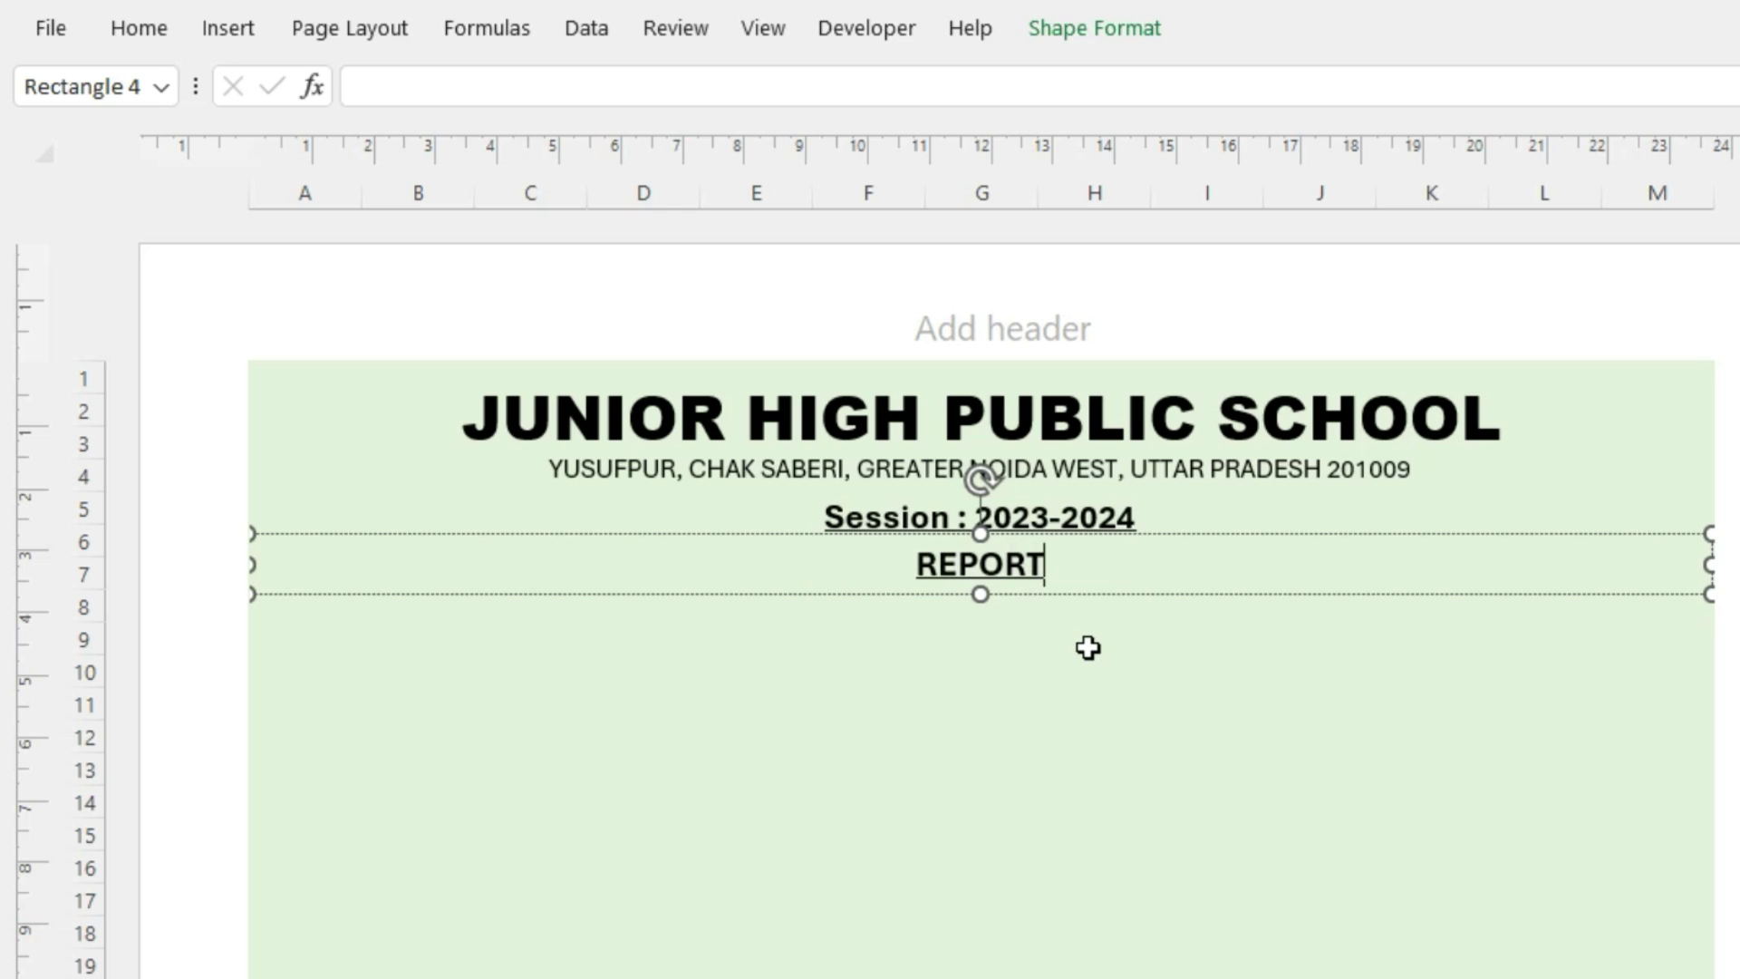
# Set the REPORT-CARD text to size 20 without underline and fill its box with dark red
pyautogui.hotkey('ctrl', 'a')
pyautogui.click(150, 33)
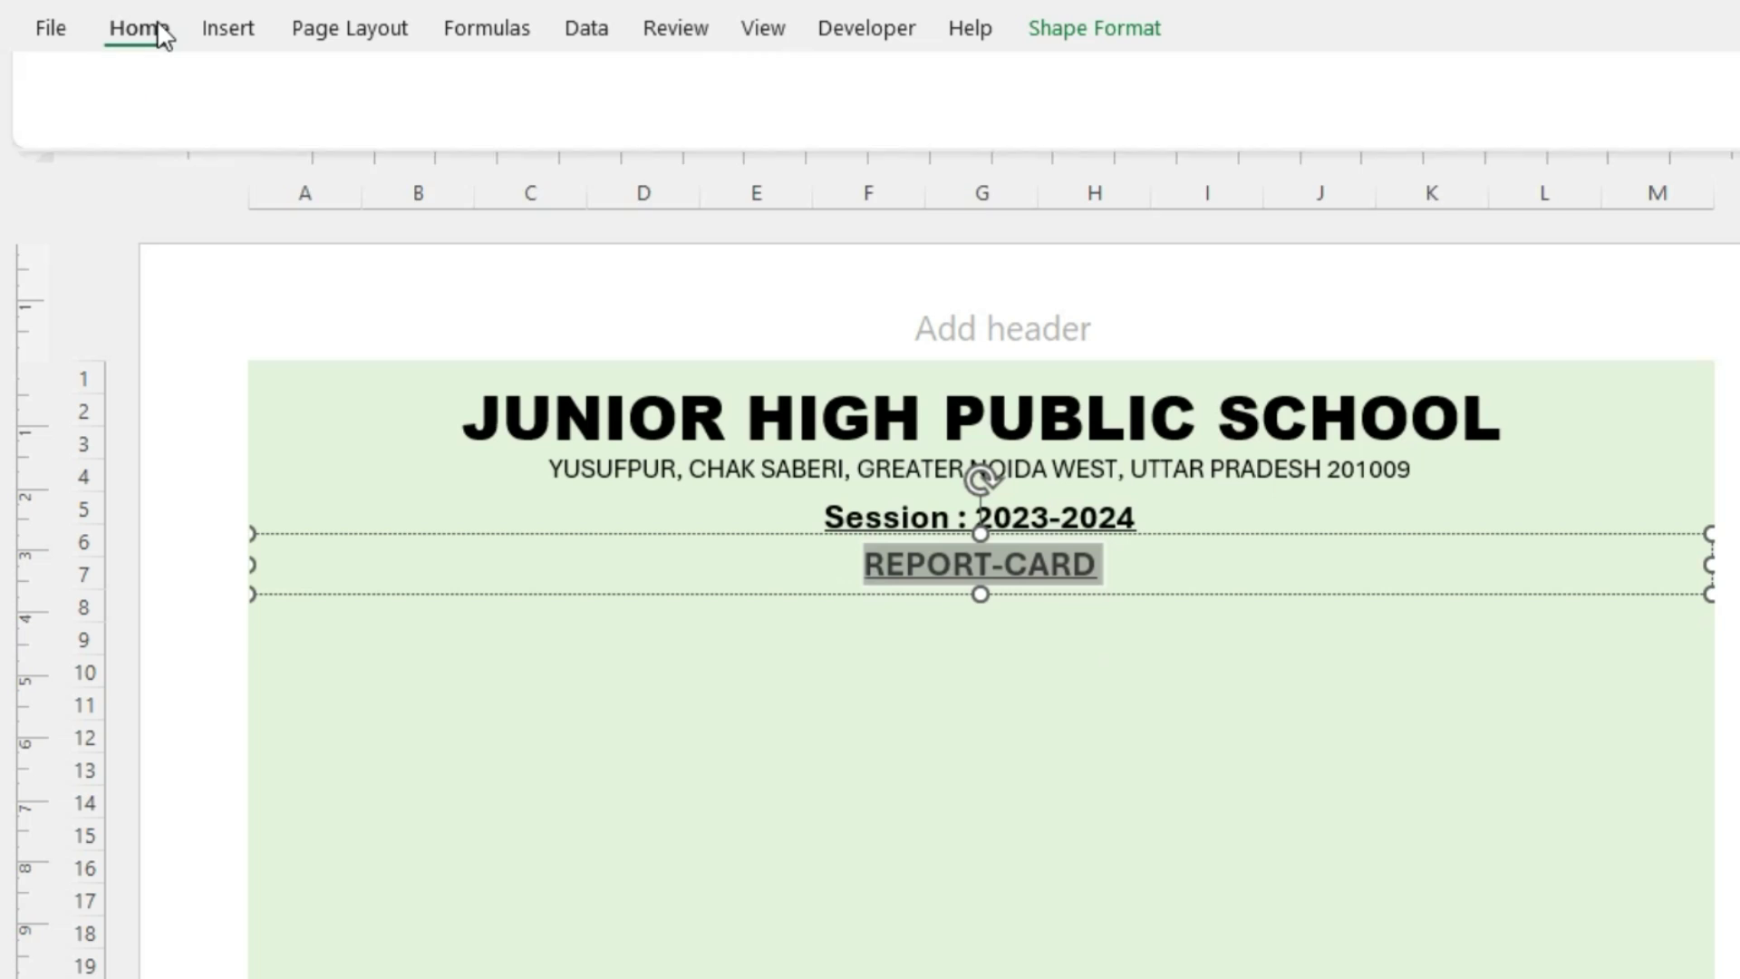
pyautogui.click(607, 89)
pyautogui.click(606, 88)
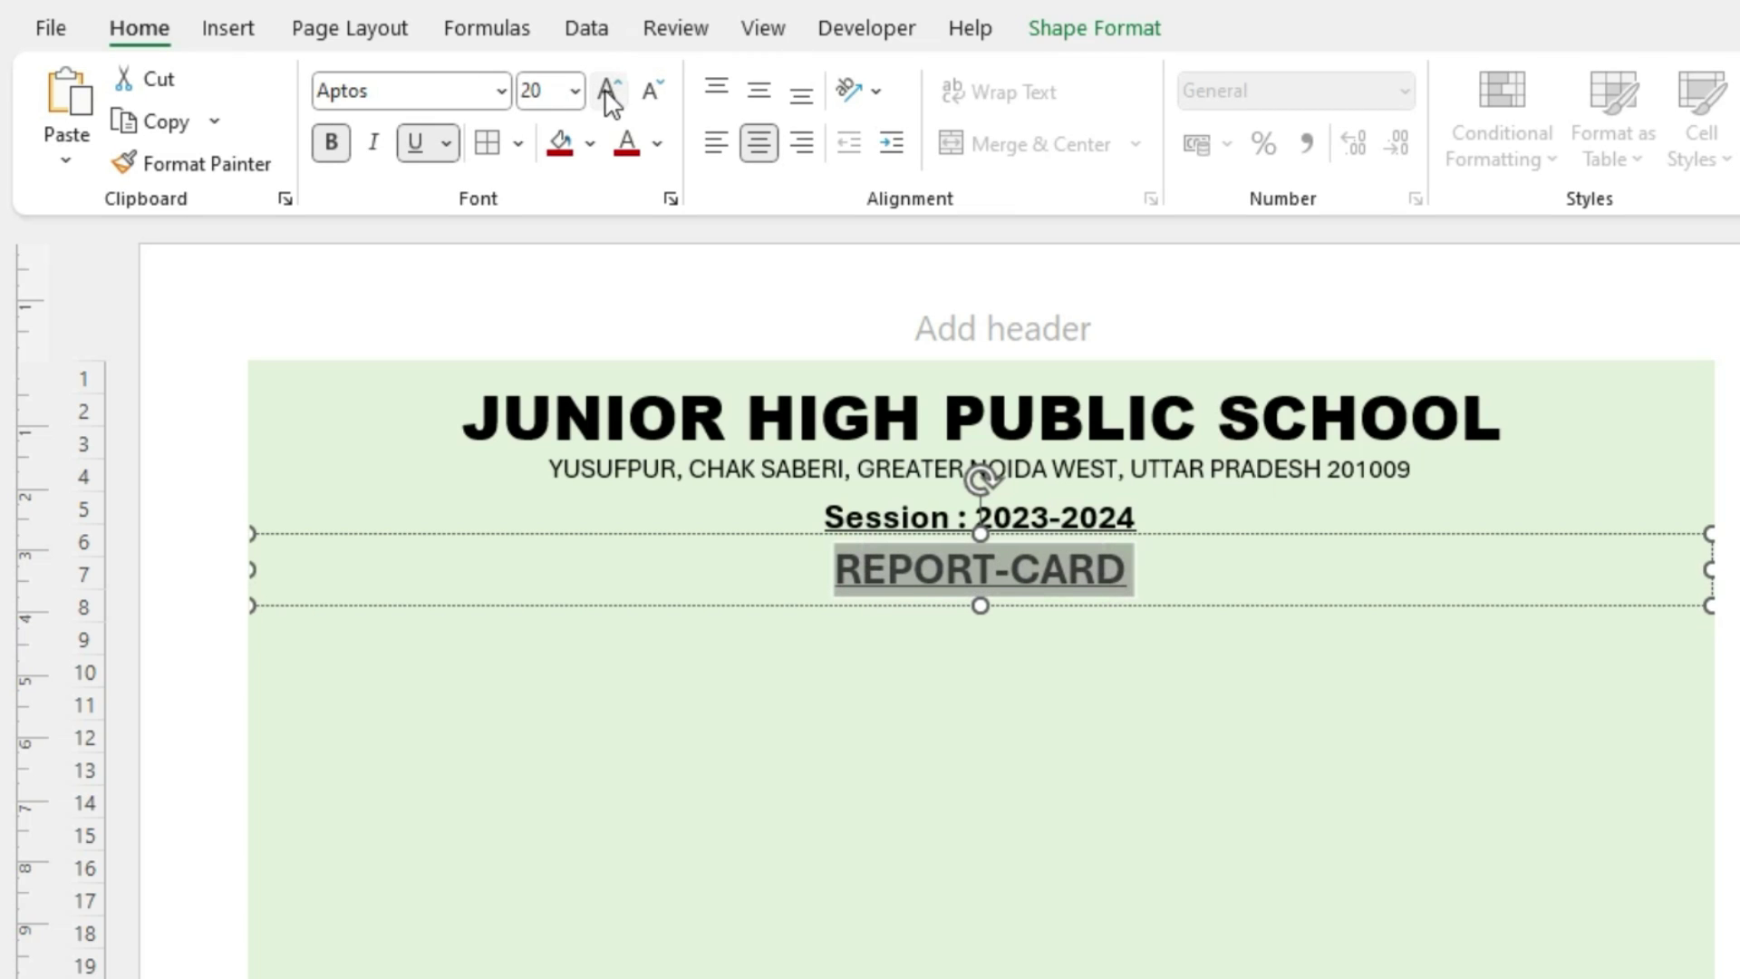
pyautogui.click(416, 150)
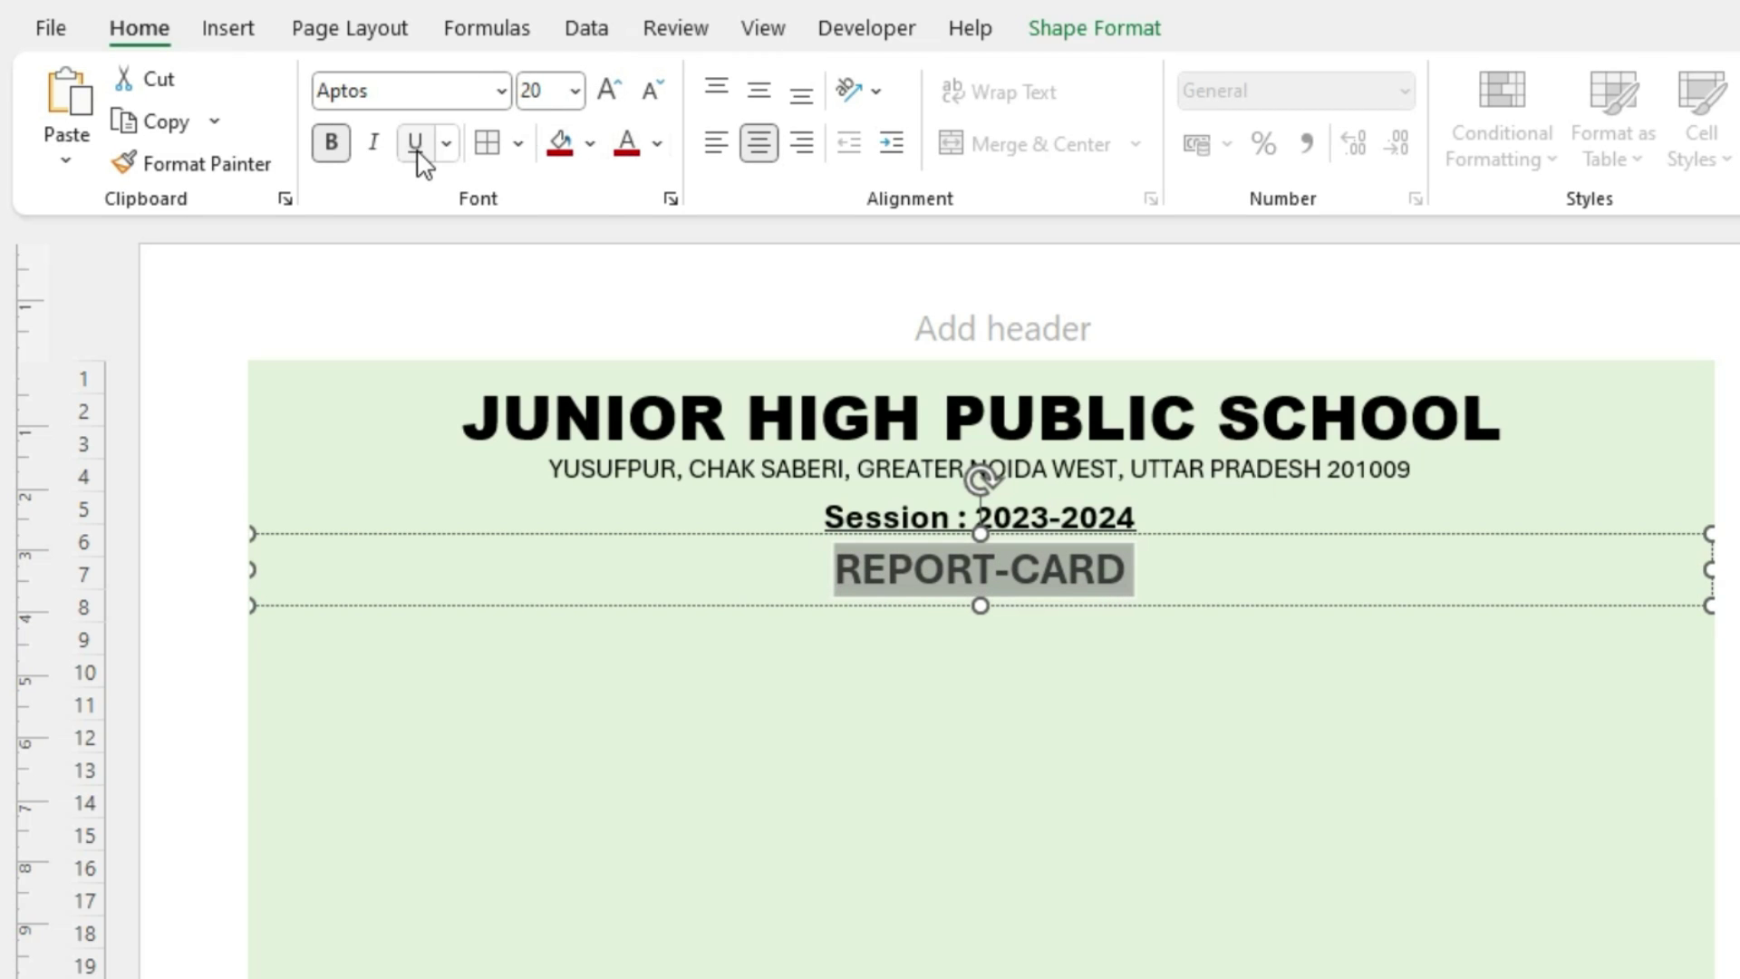
pyautogui.click(559, 142)
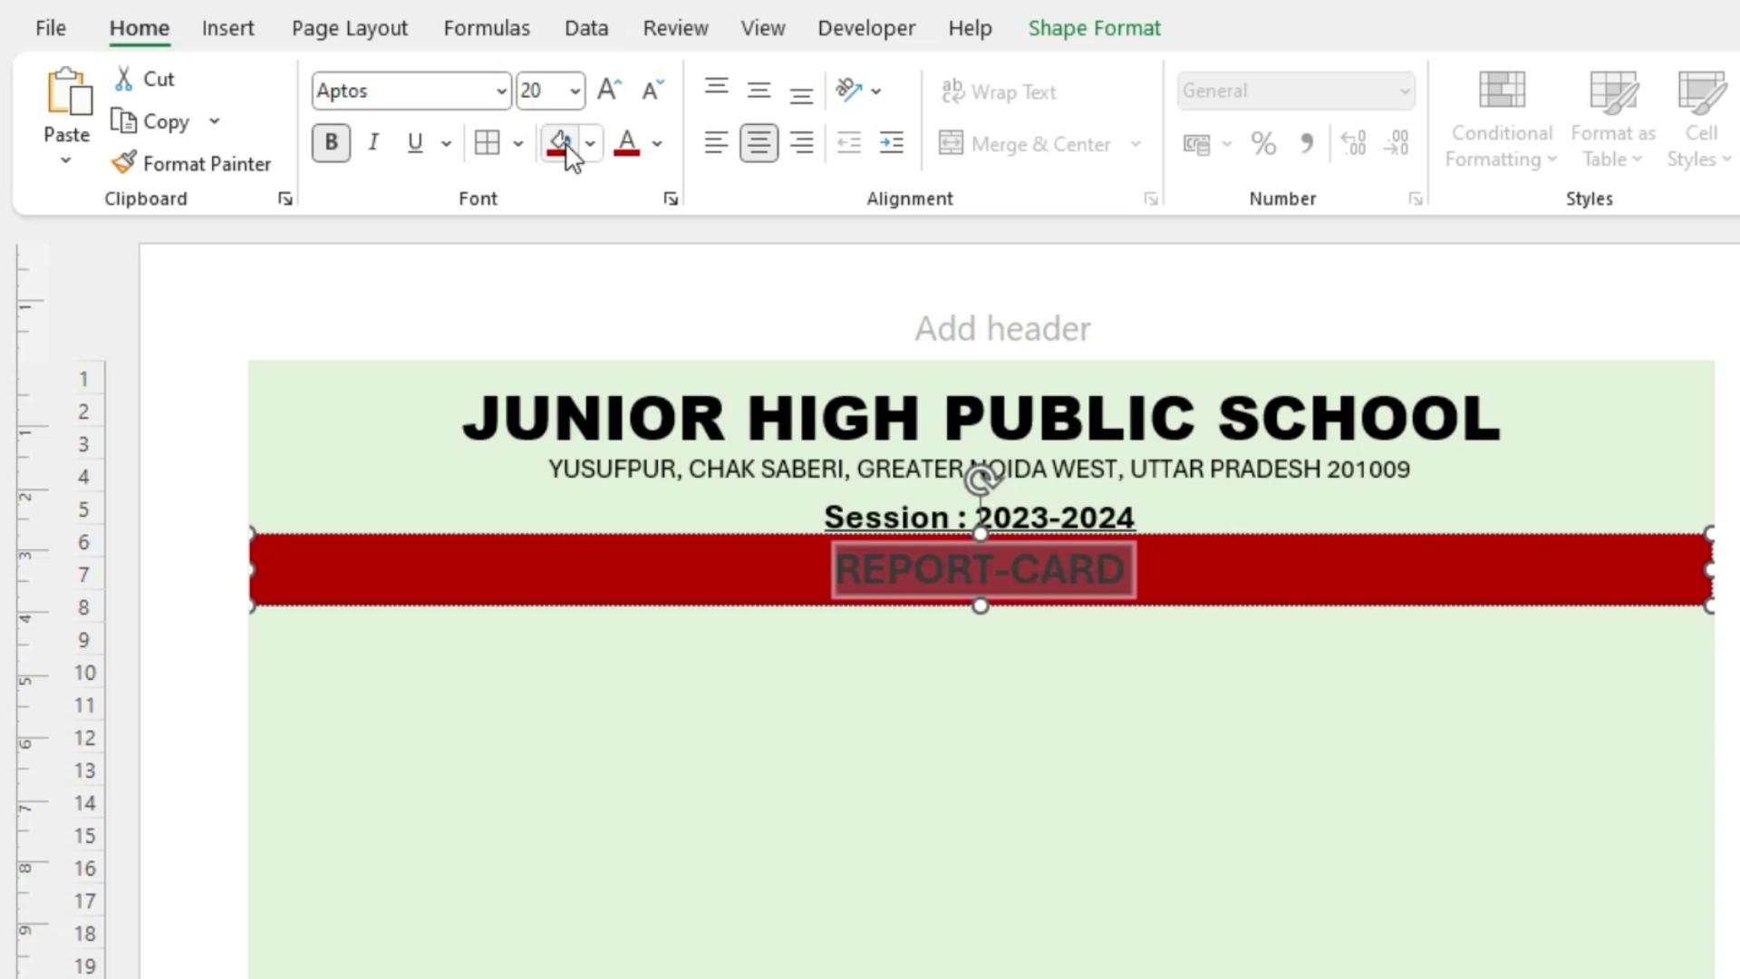
# Set the font colour of the REPORT-CARD text to white
pyautogui.click(658, 144)
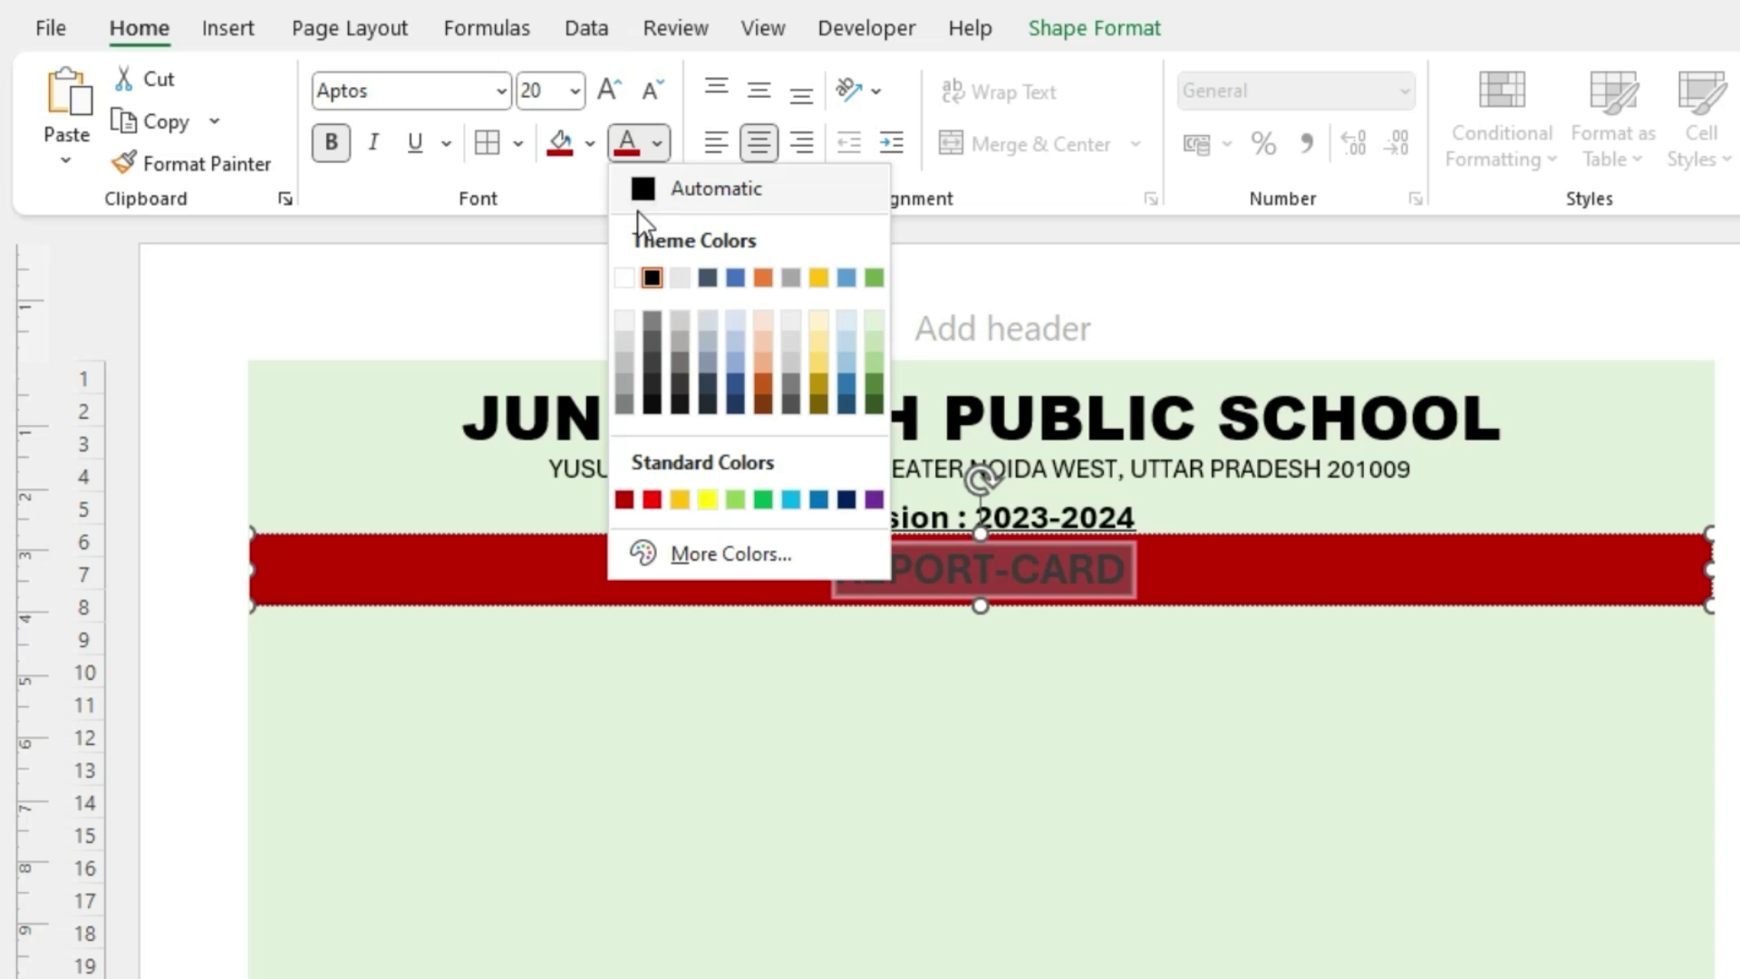
pyautogui.click(625, 277)
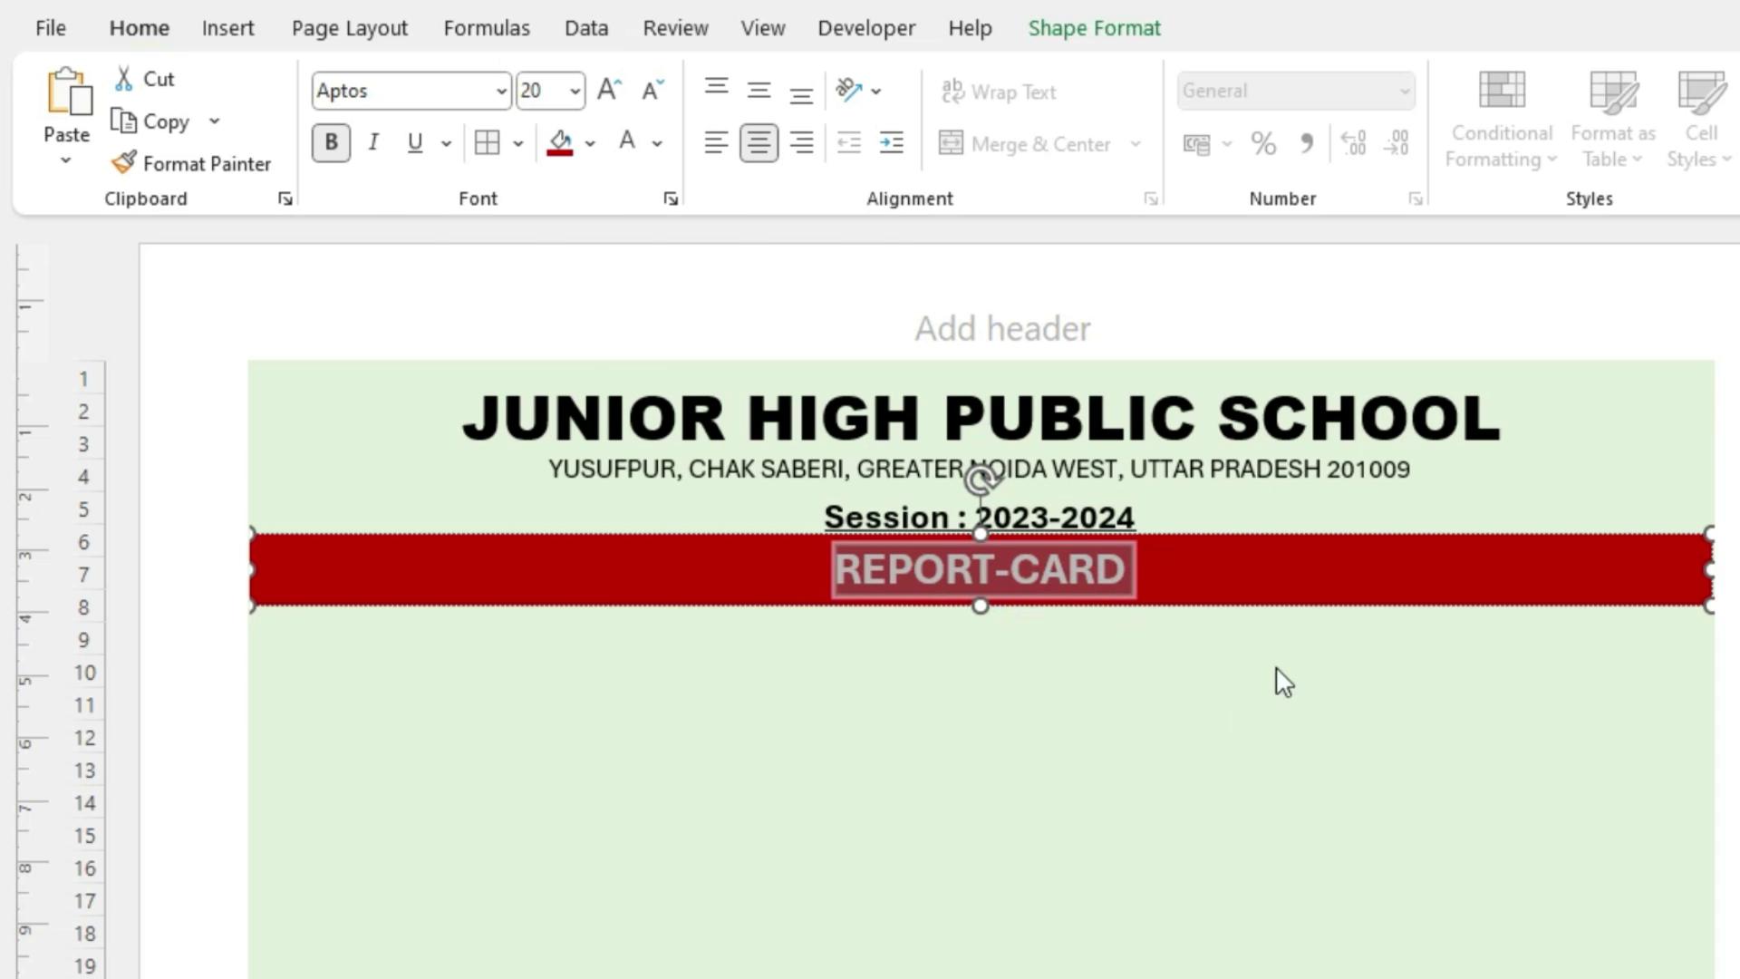
pyautogui.click(1255, 675)
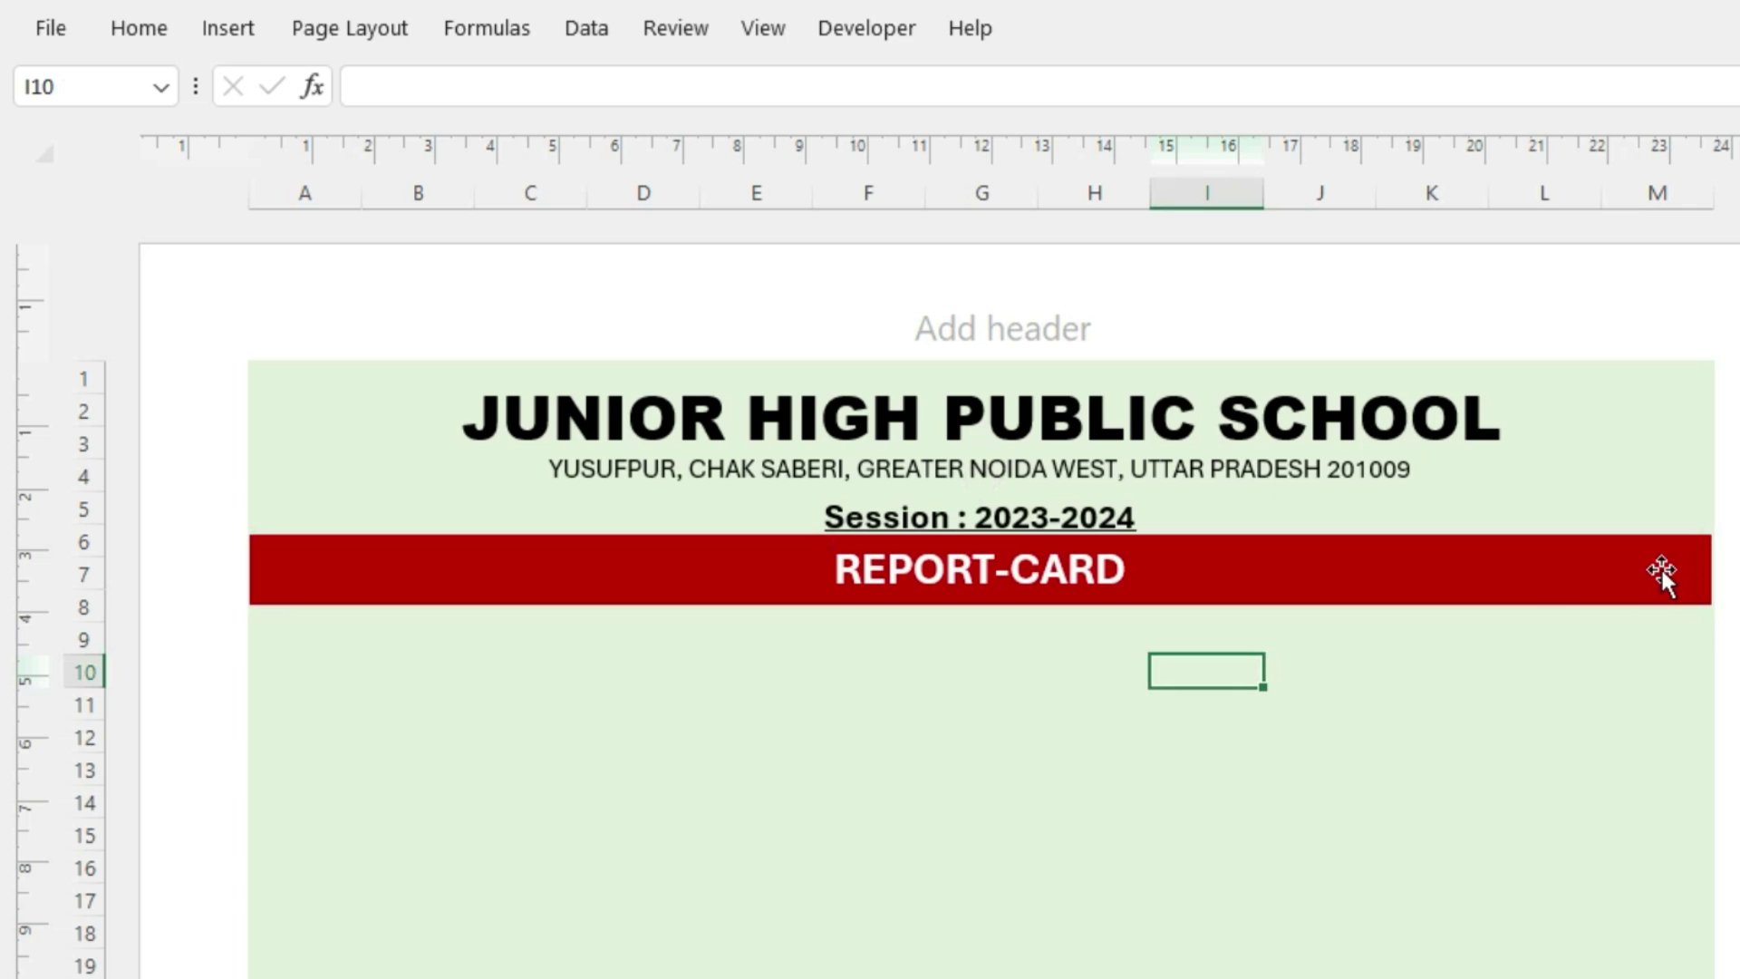
# Nudge the session box up by two increments, away from the red REPORT-CARD banner
pyautogui.click(1010, 535)
pyautogui.click(1031, 487)
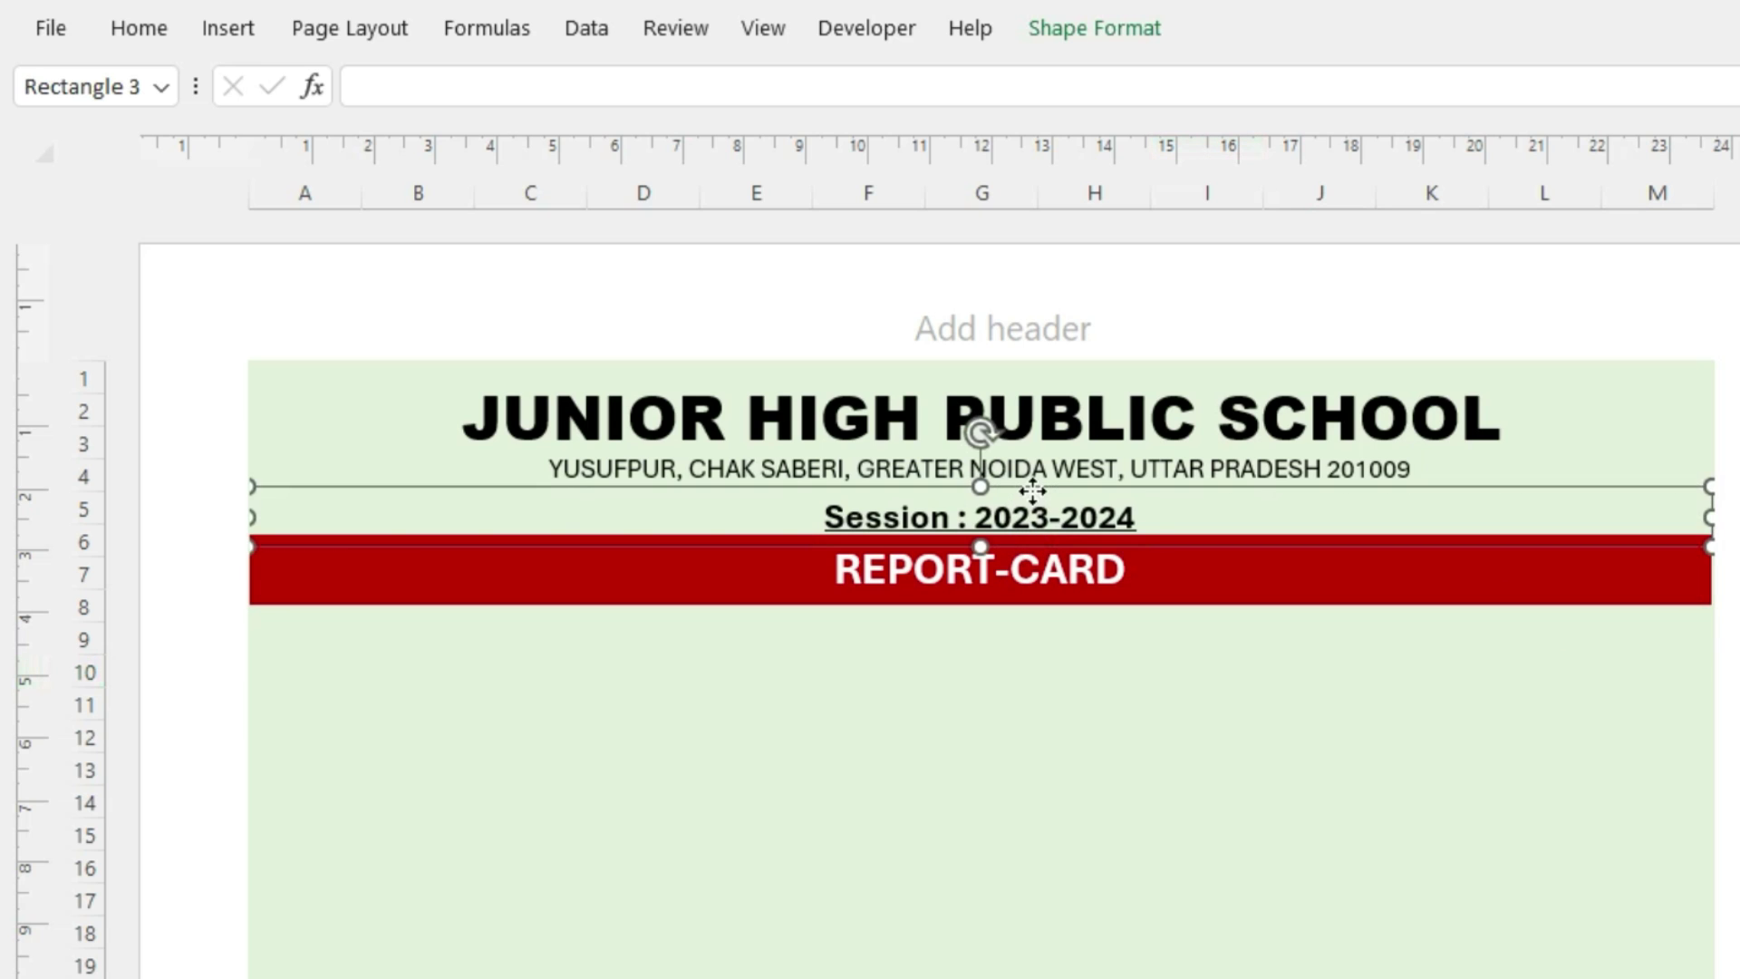
pyautogui.press('Up')
pyautogui.press('Up')
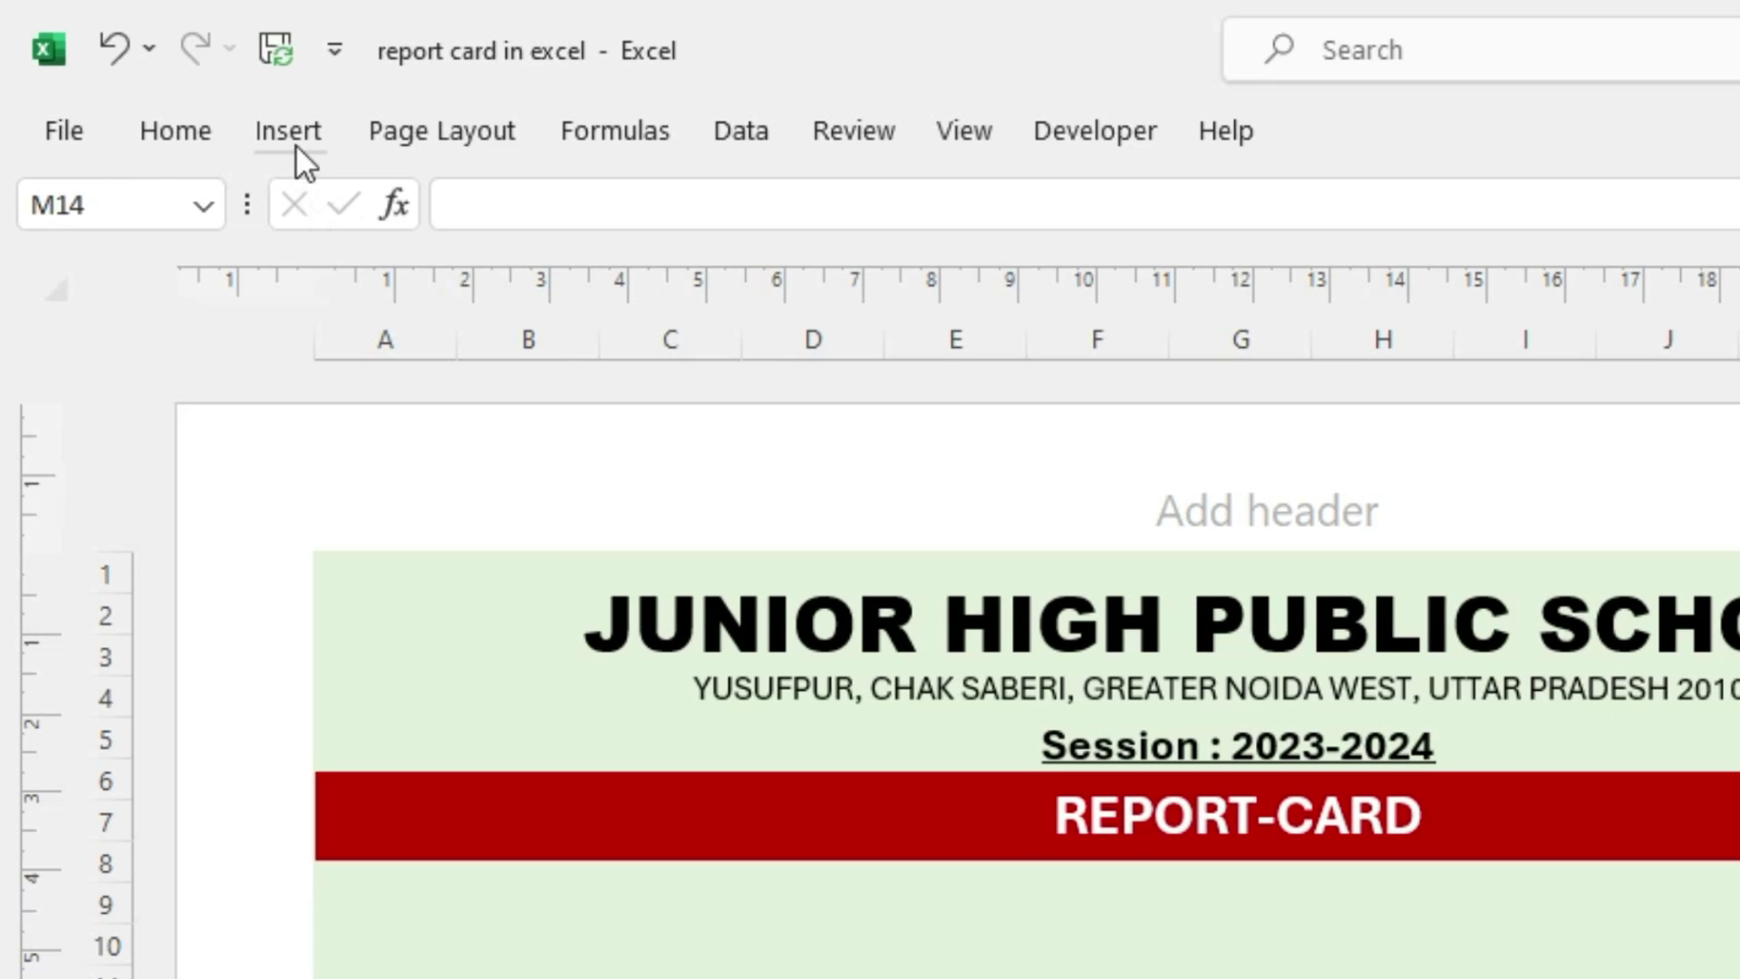
# Insert the picture vivekanand-iti-bissau-logo from this device, shrink it to header height and place it to the left of the school title
pyautogui.click(295, 138)
pyautogui.click(524, 218)
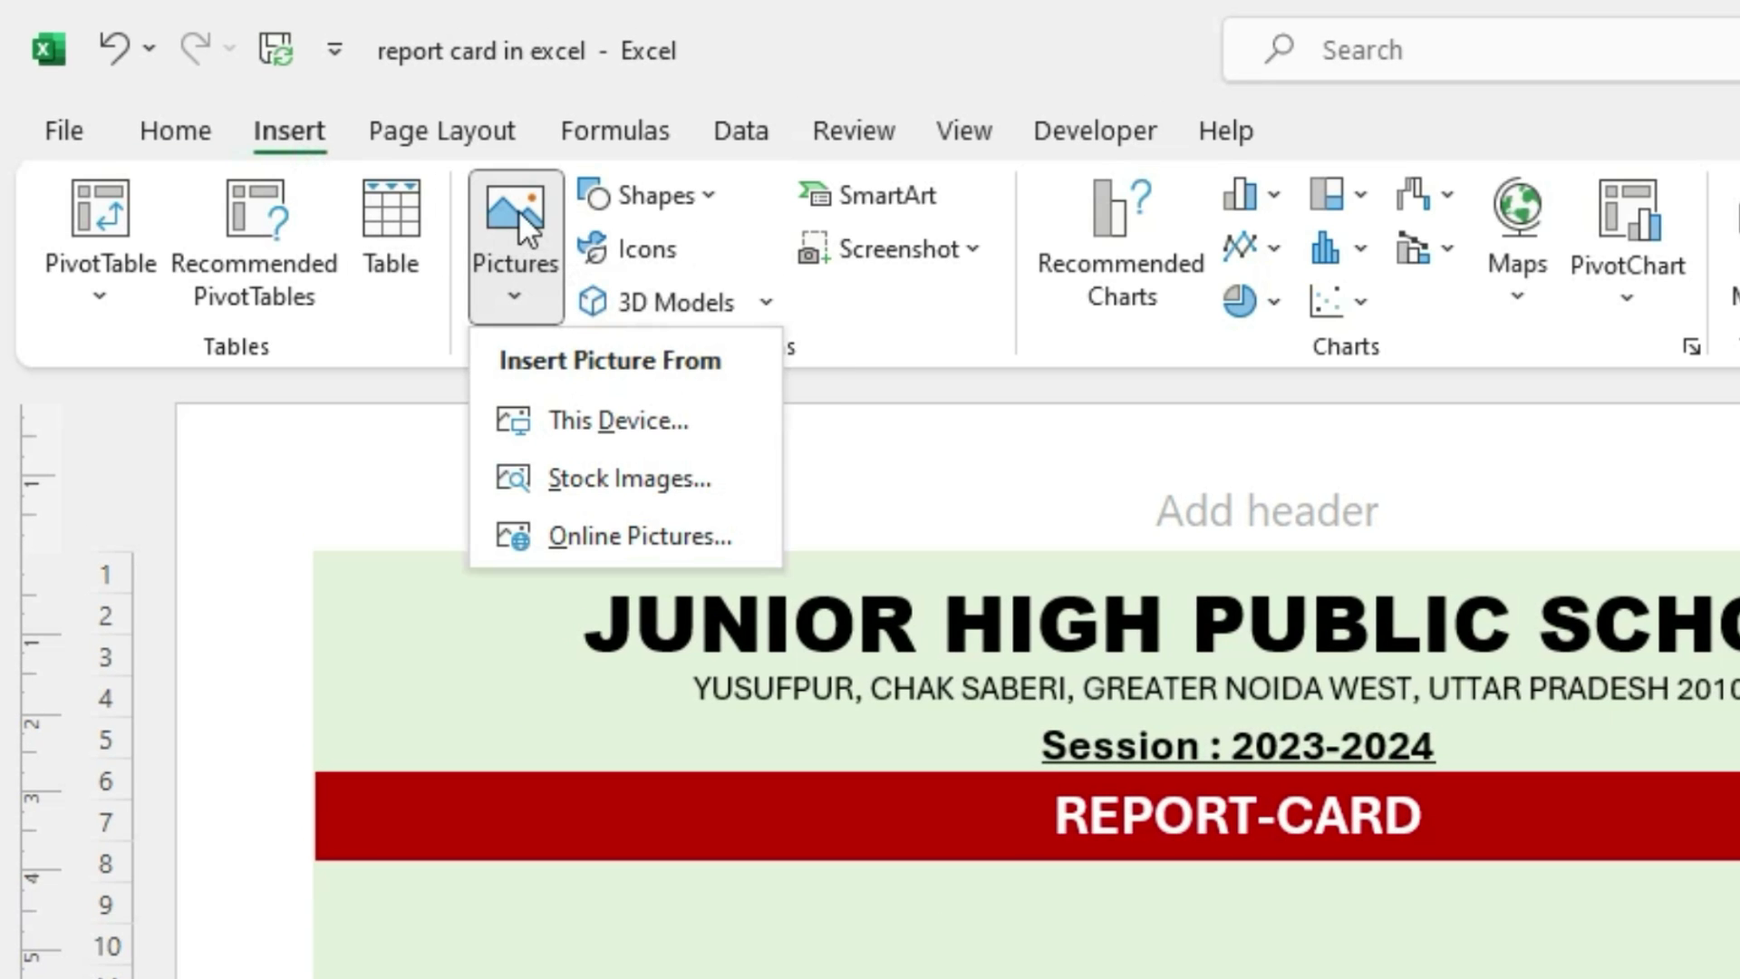
pyautogui.click(601, 423)
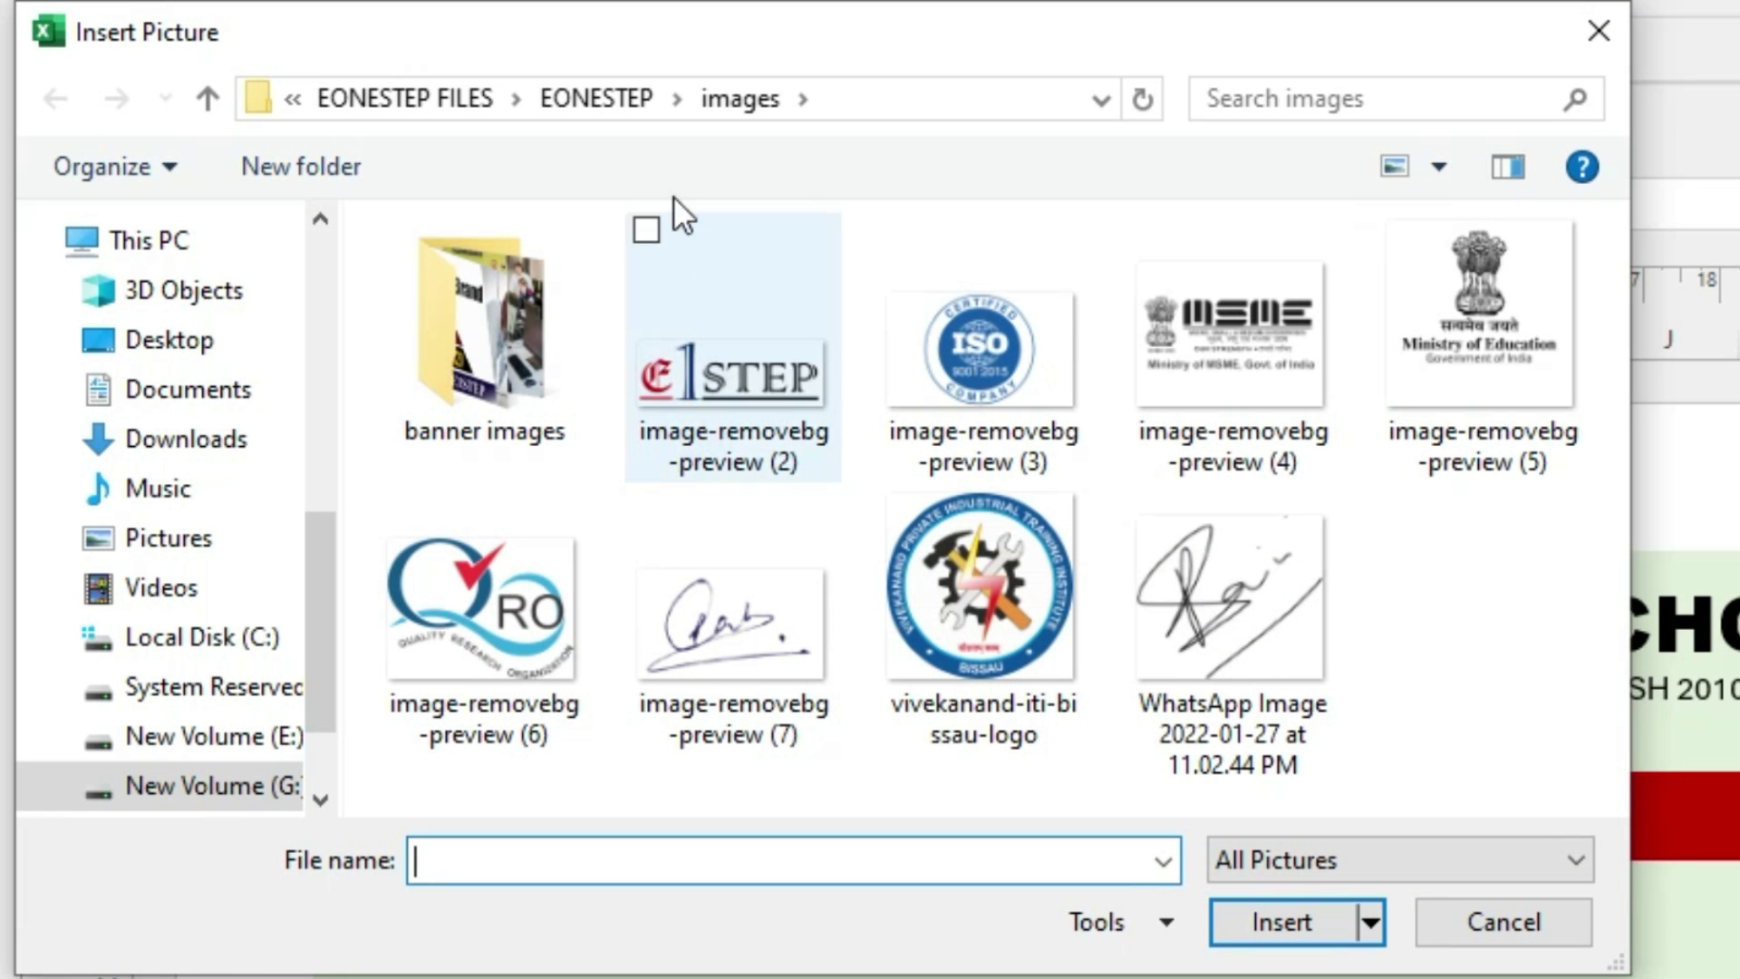
pyautogui.click(963, 709)
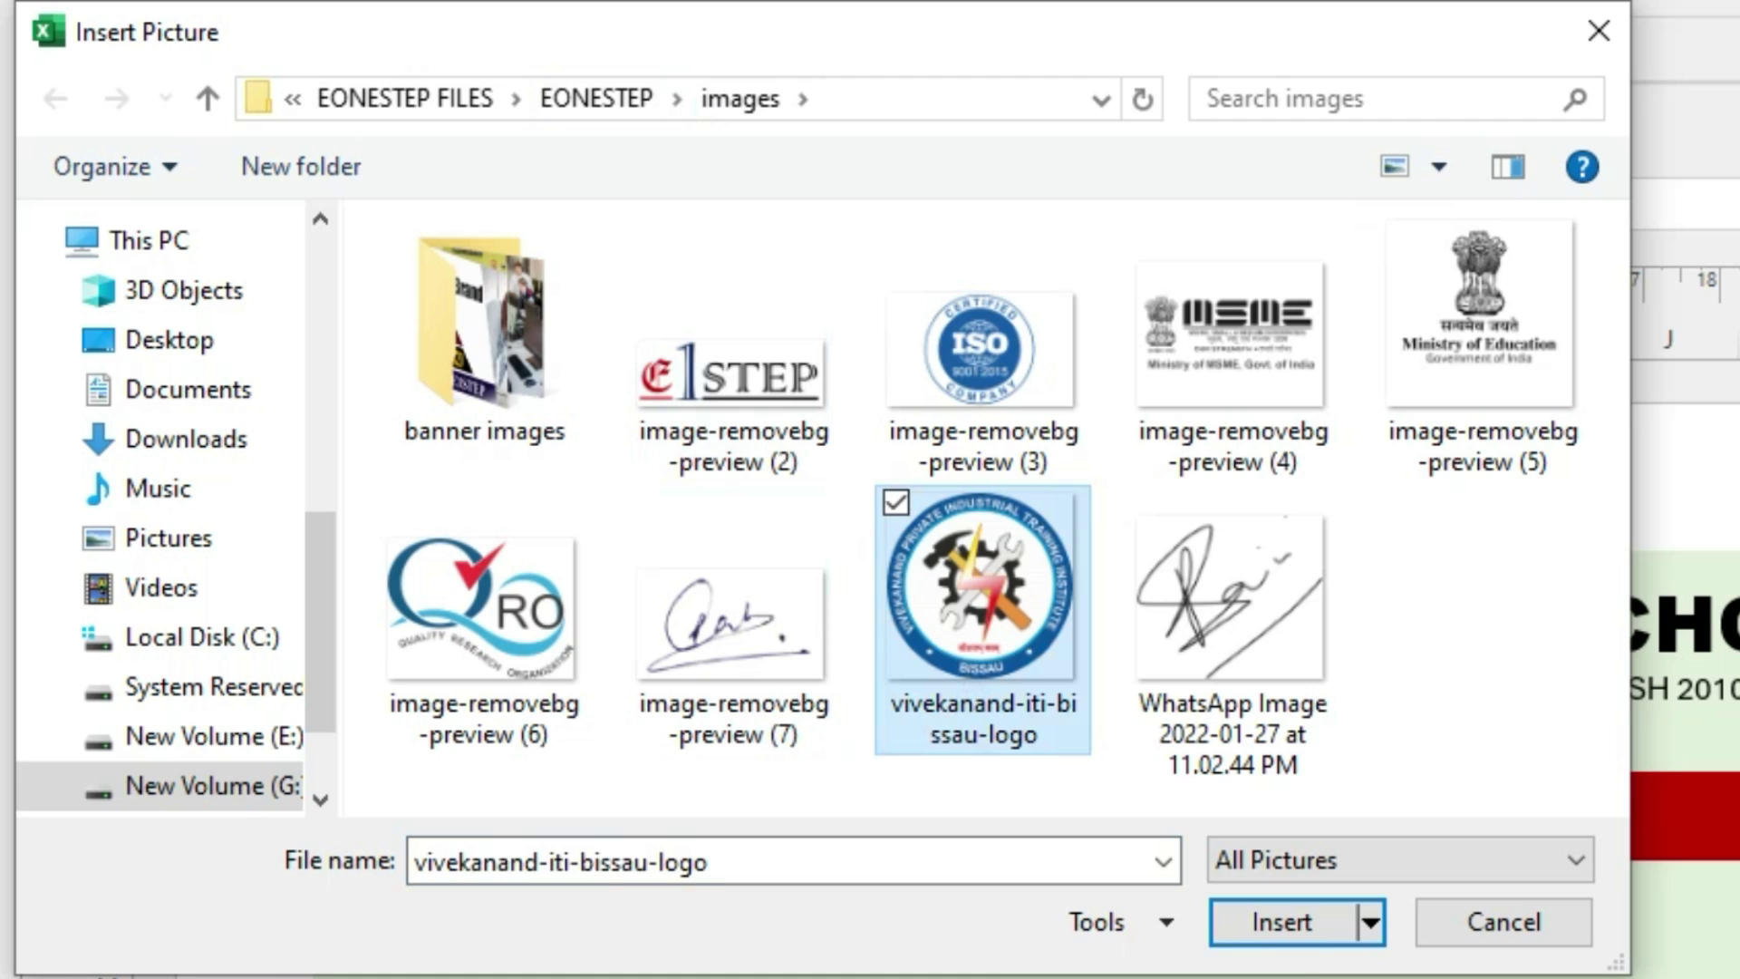
pyautogui.click(1282, 920)
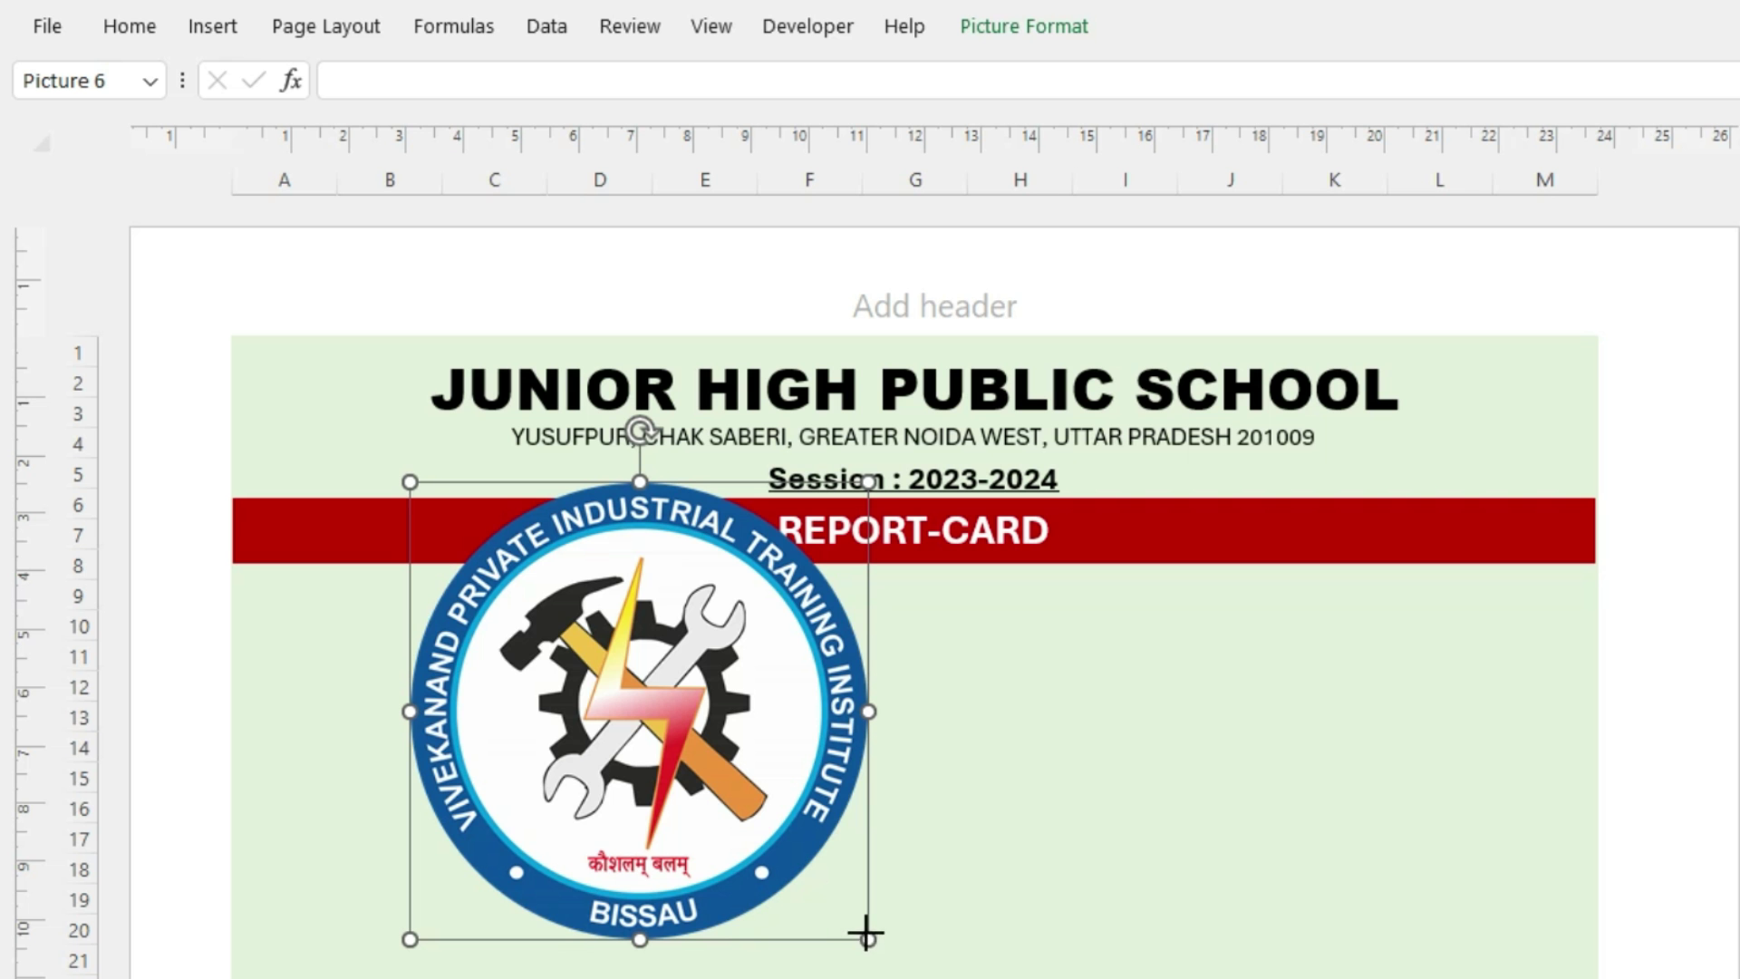
pyautogui.moveTo(866, 934); pyautogui.dragTo(564, 612)
pyautogui.moveTo(476, 555); pyautogui.dragTo(332, 426)
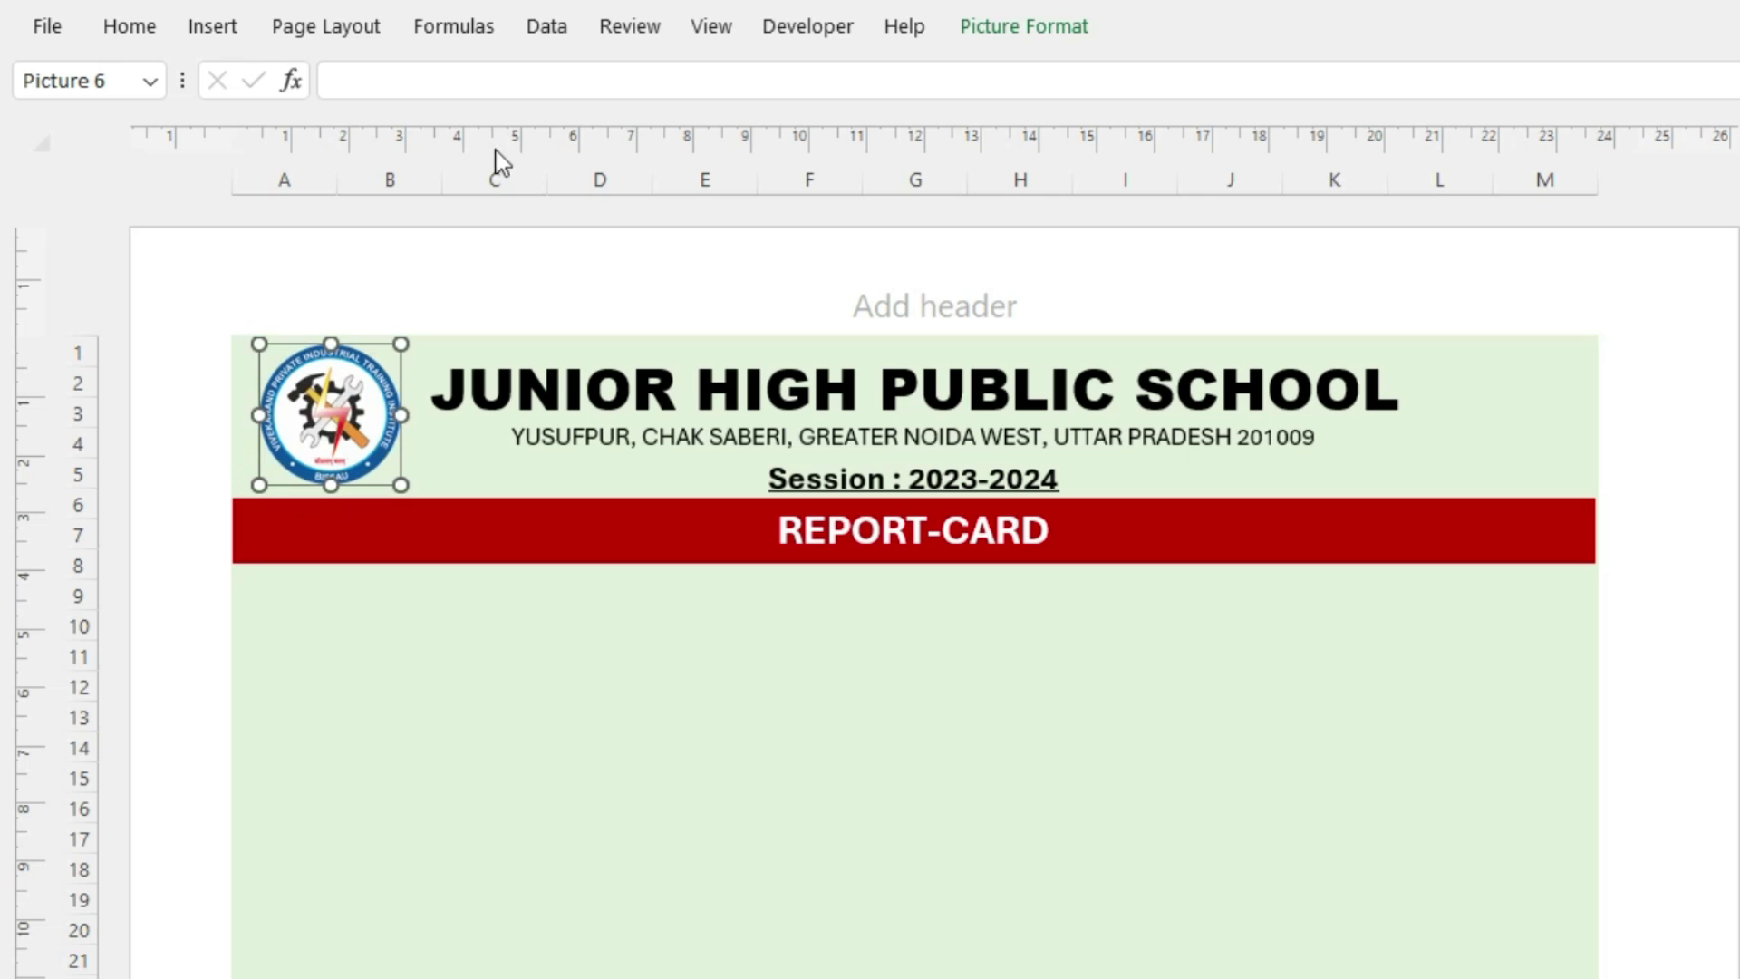
# Recolor the logo with the light gray variation and check the page in the print preview
pyautogui.click(1046, 45)
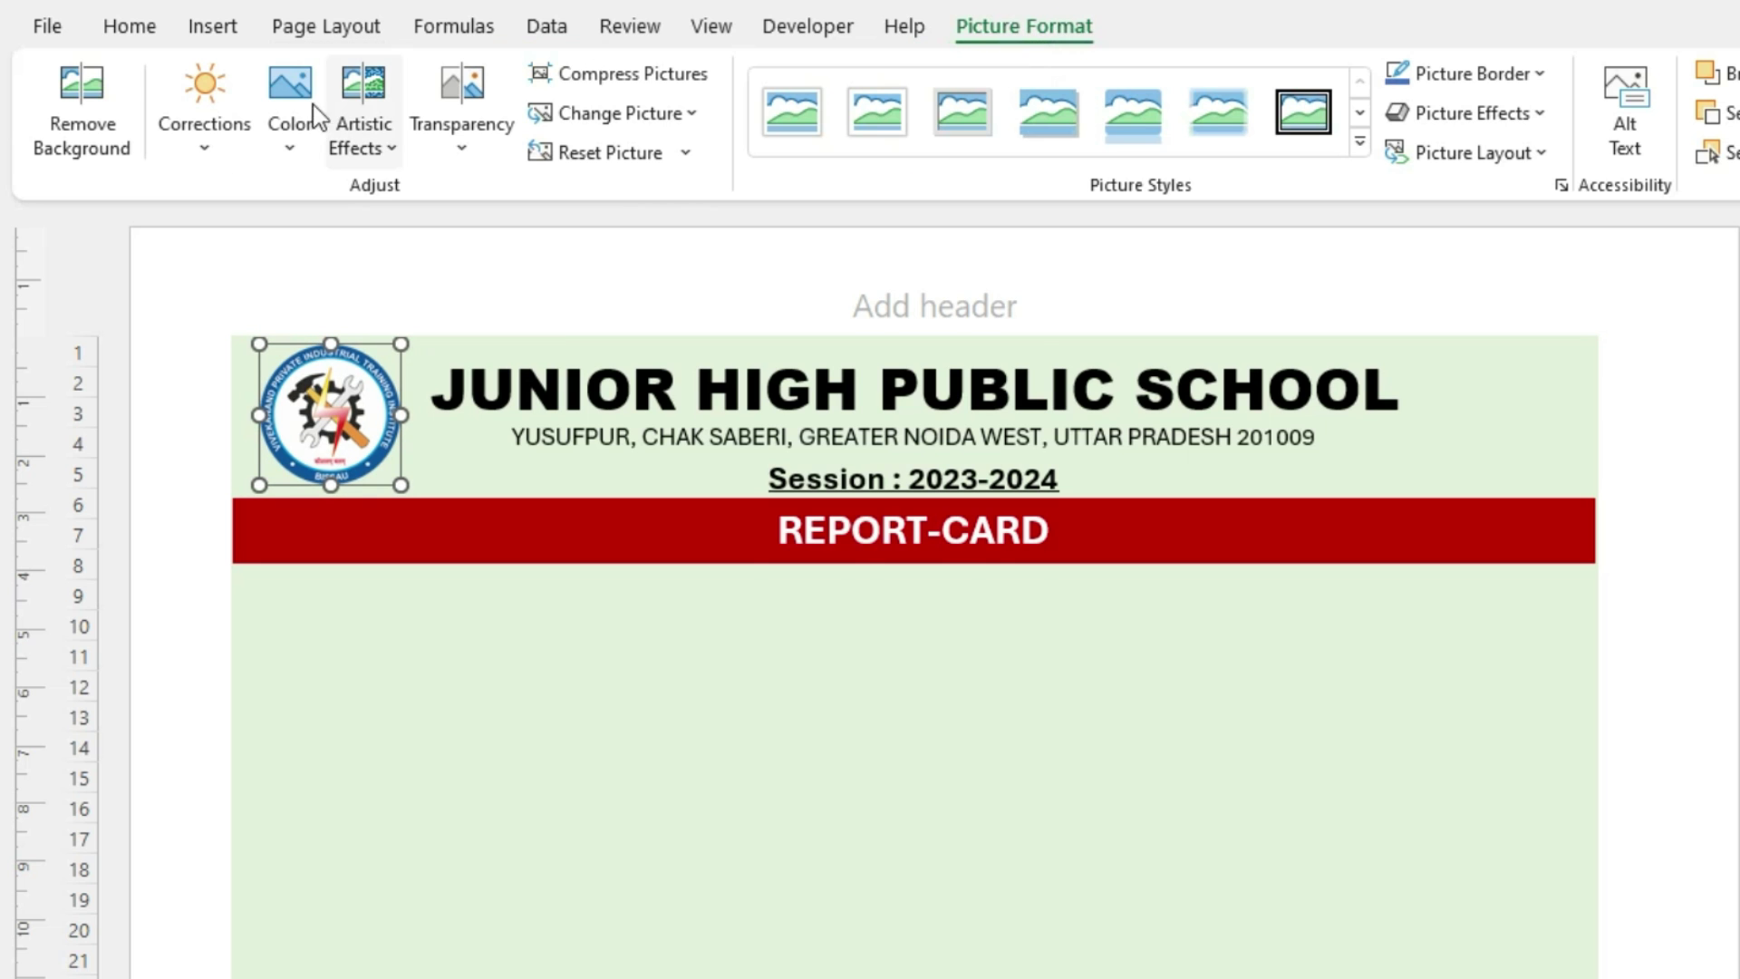
pyautogui.click(314, 139)
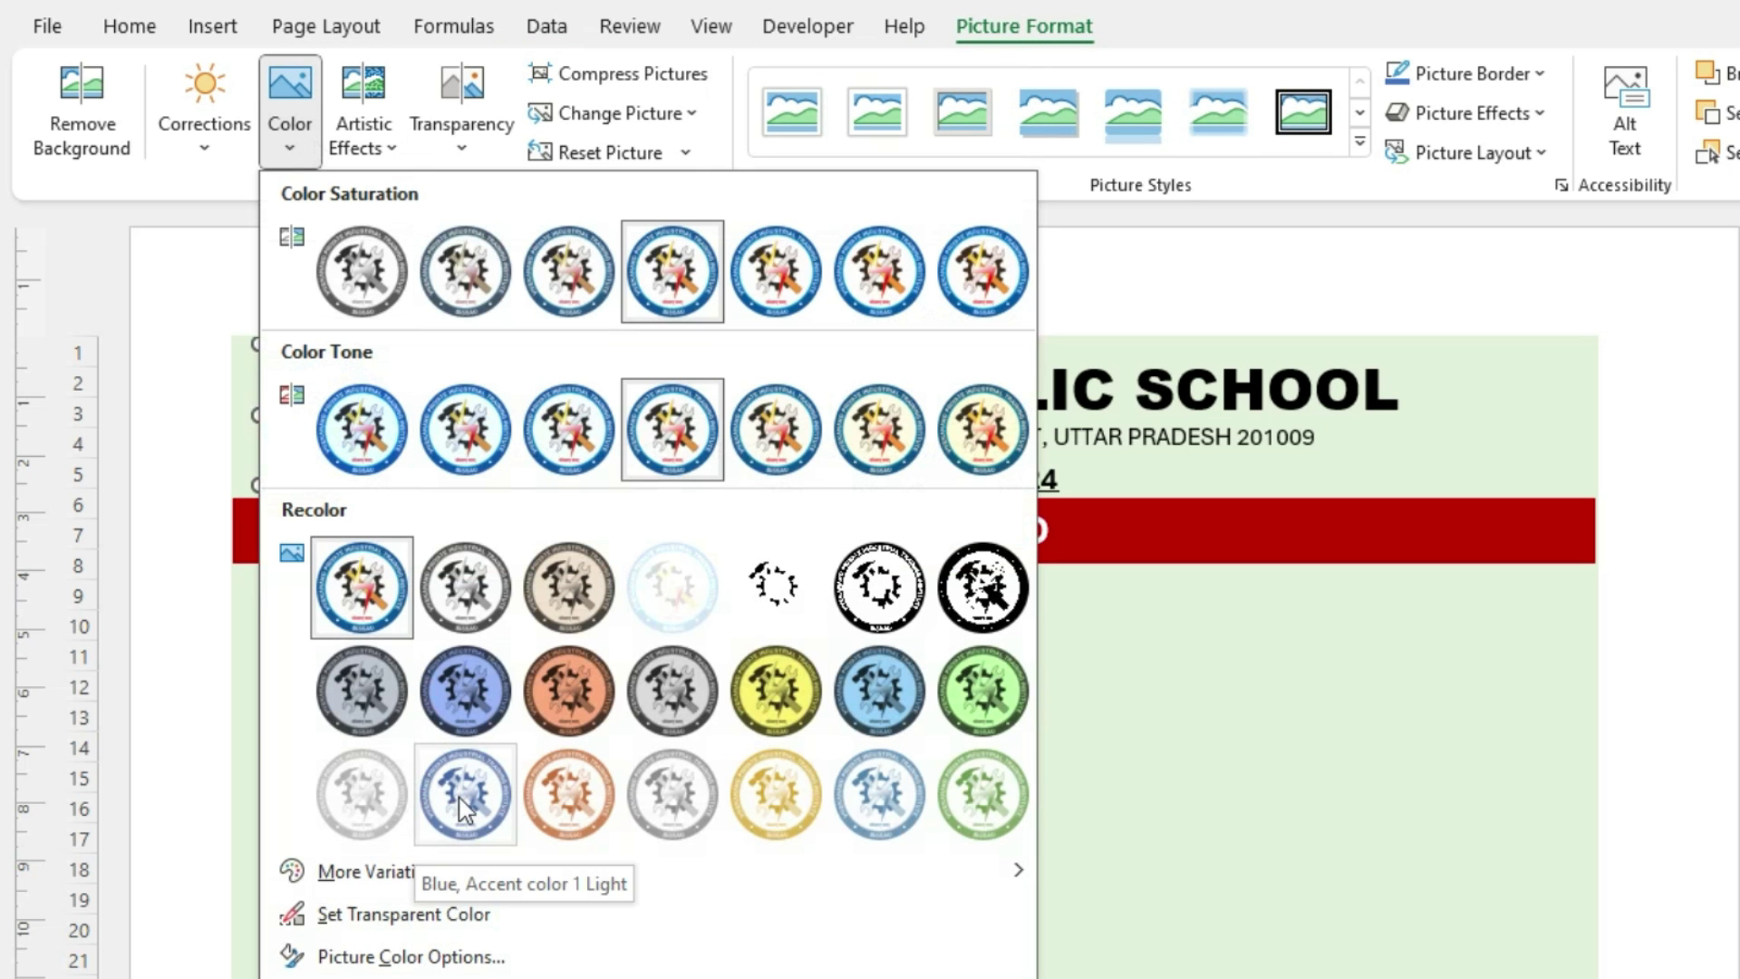
pyautogui.click(694, 797)
pyautogui.hotkey('ctrl', 'F1')
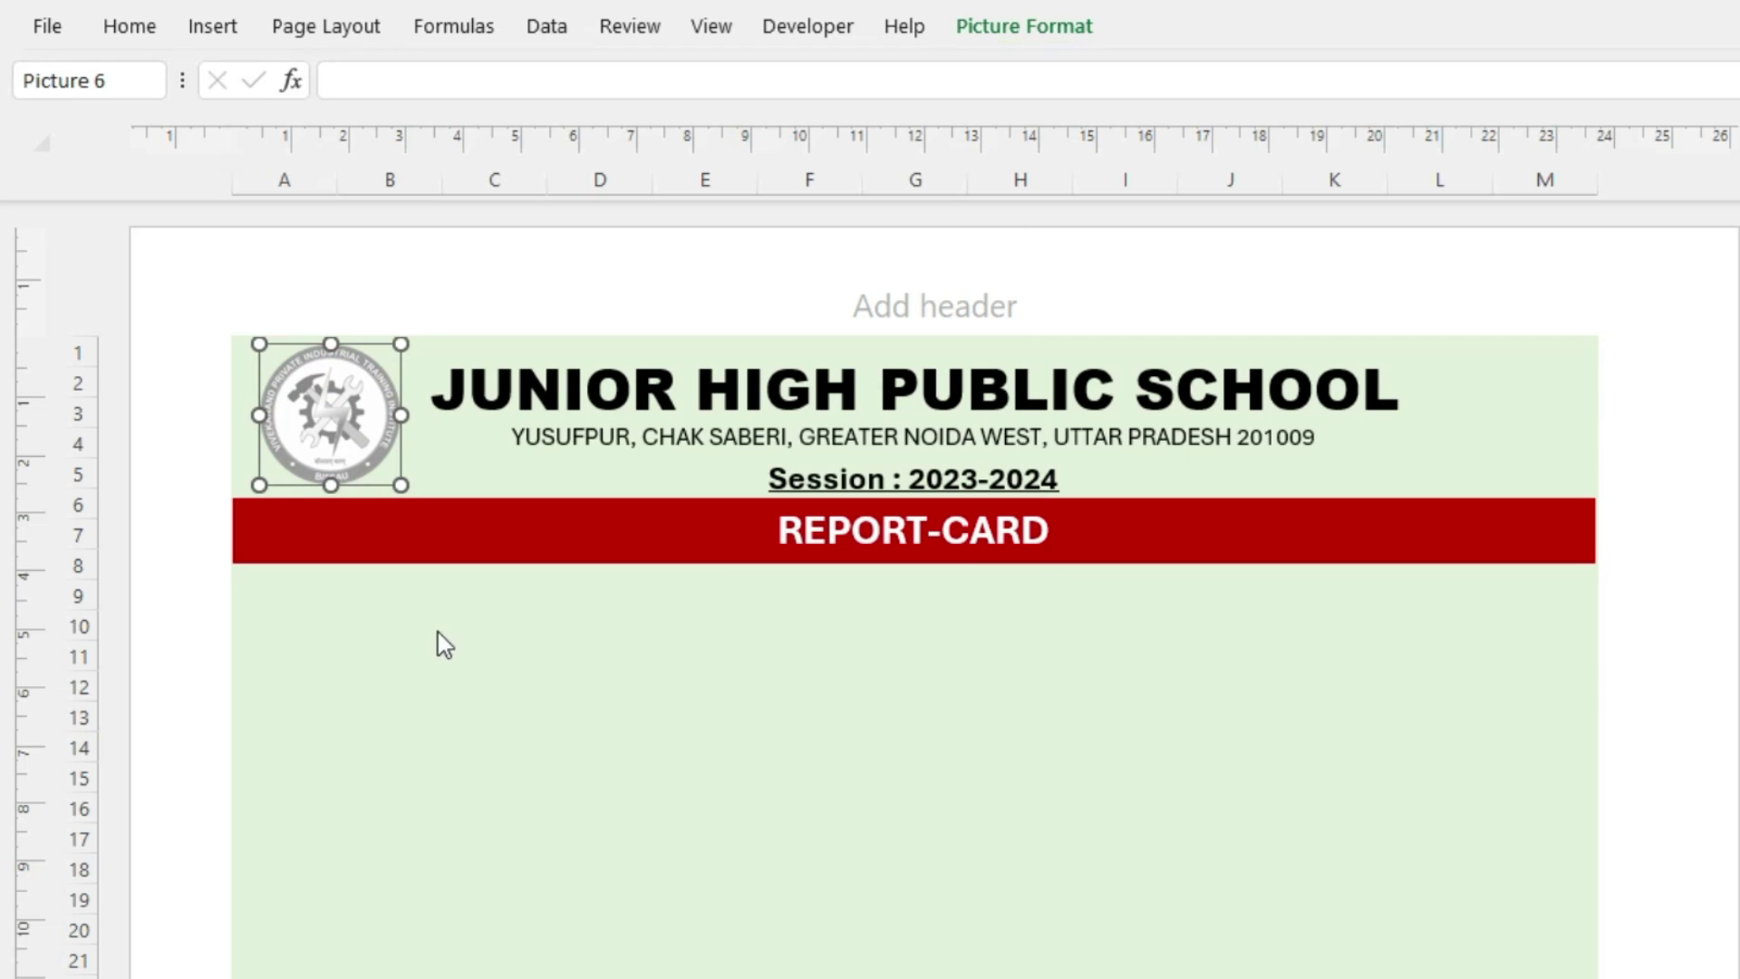
pyautogui.click(701, 866)
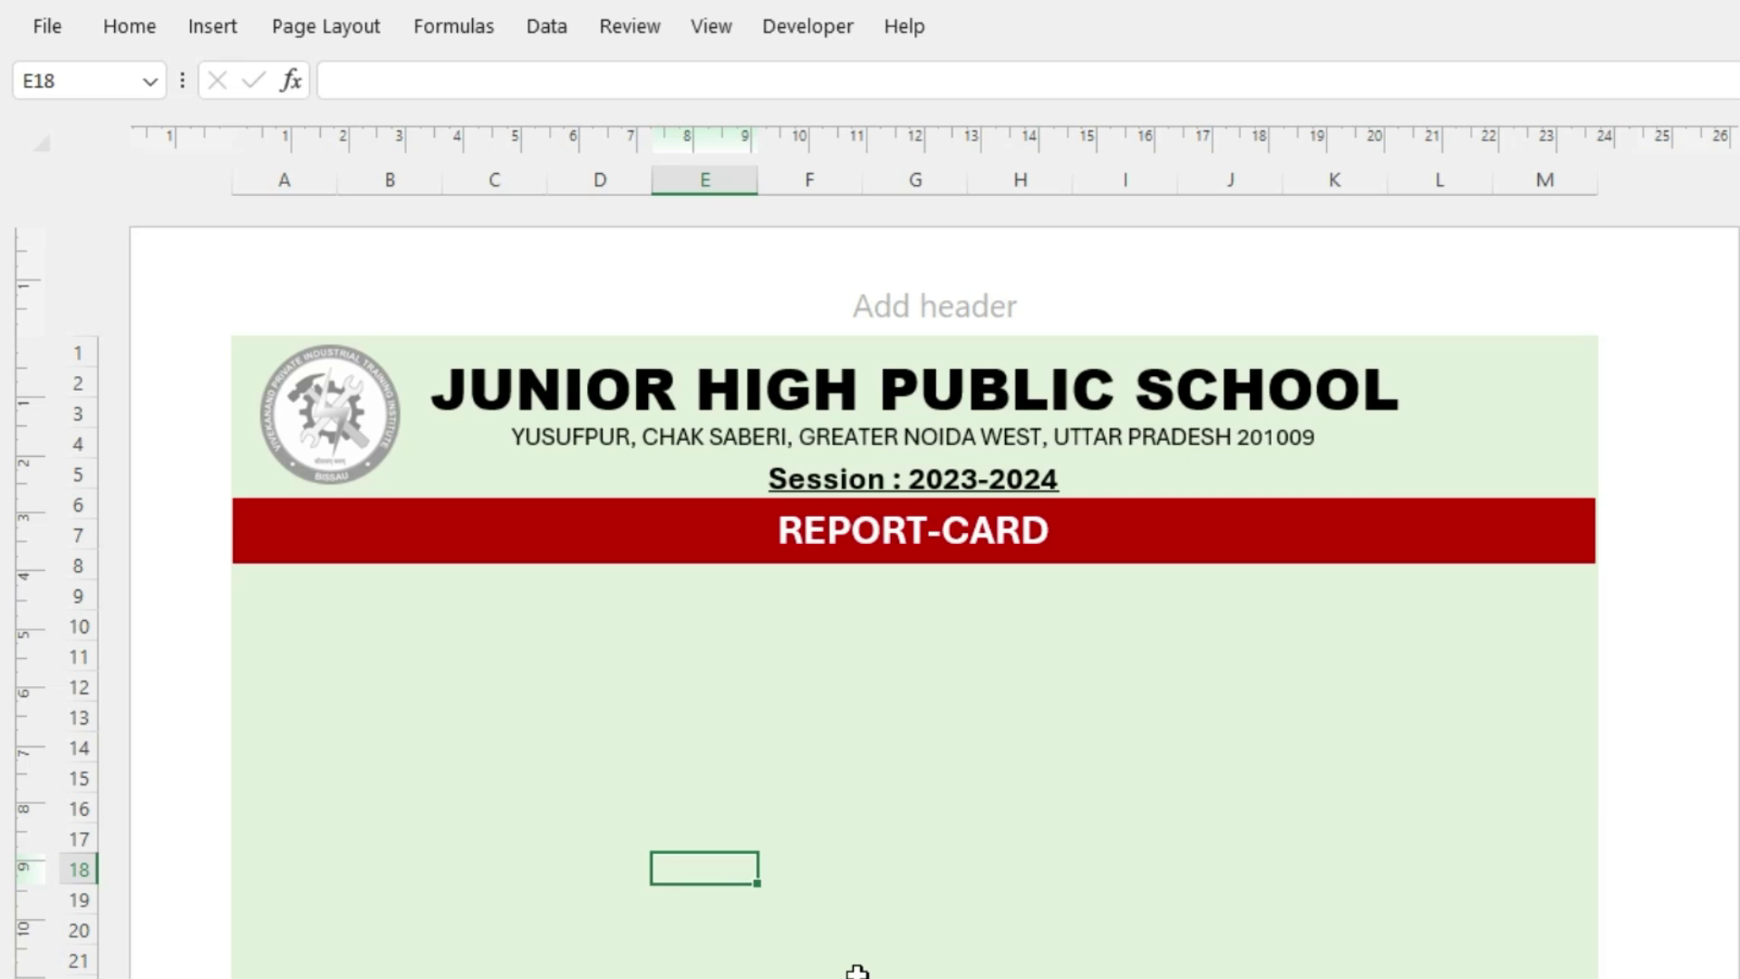
pyautogui.hotkey('ctrl', 'p')
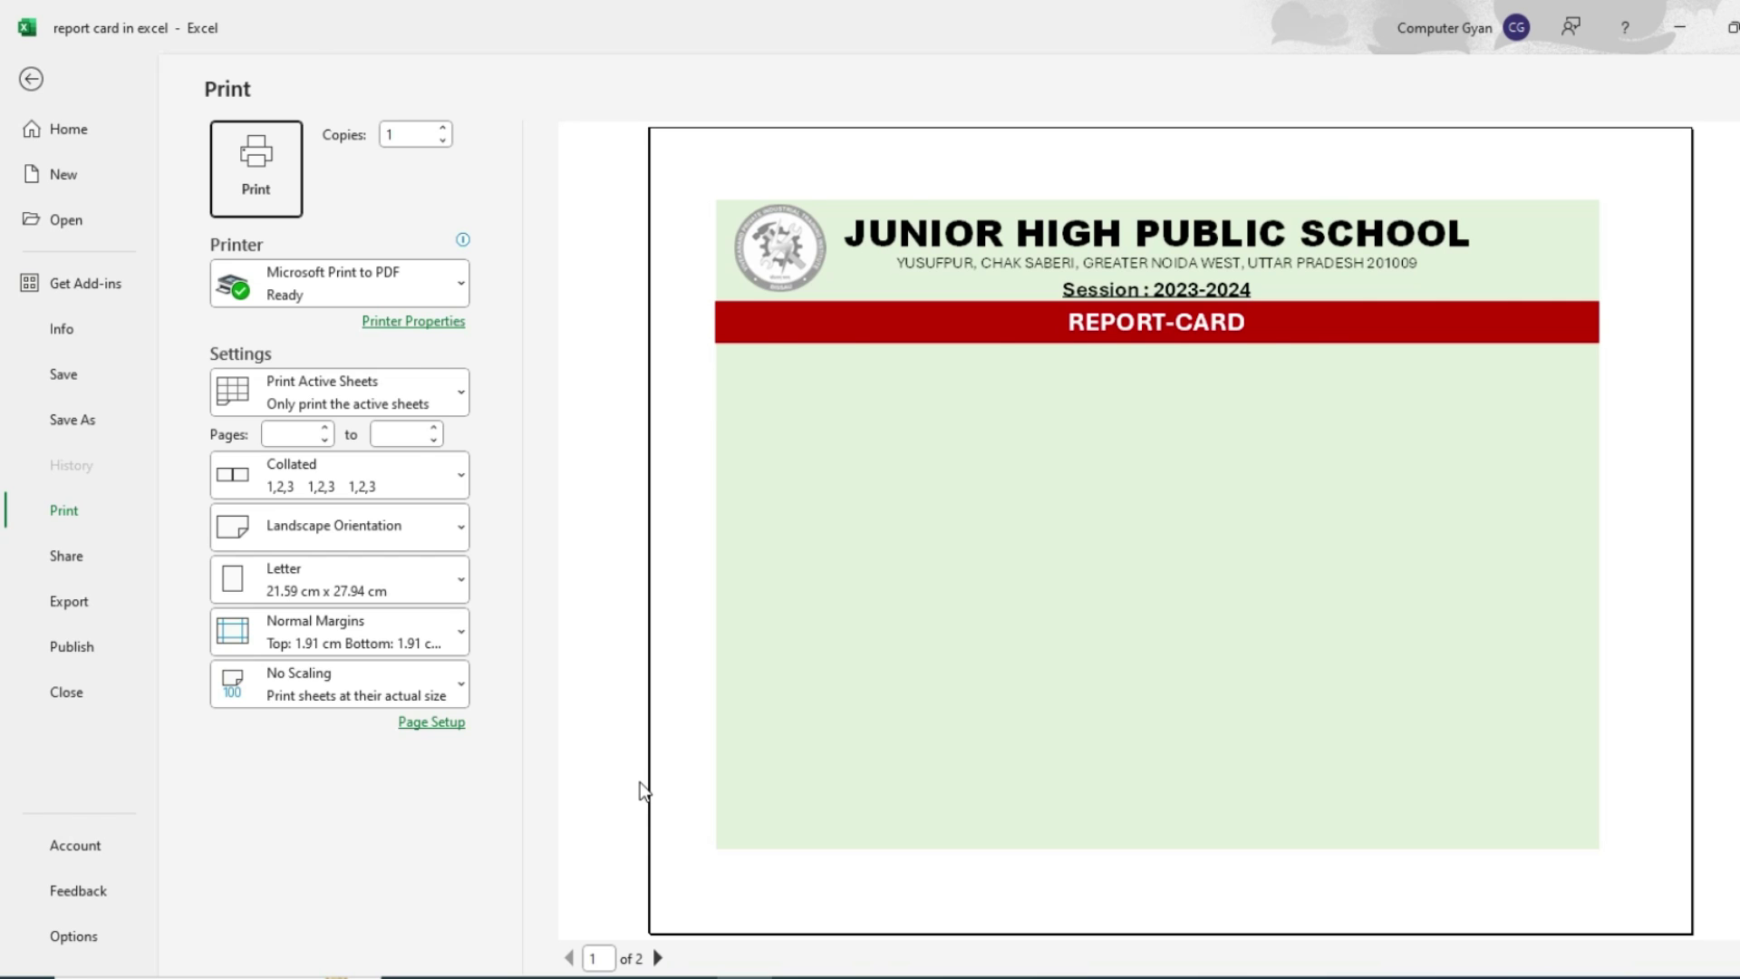
pyautogui.press('Escape')
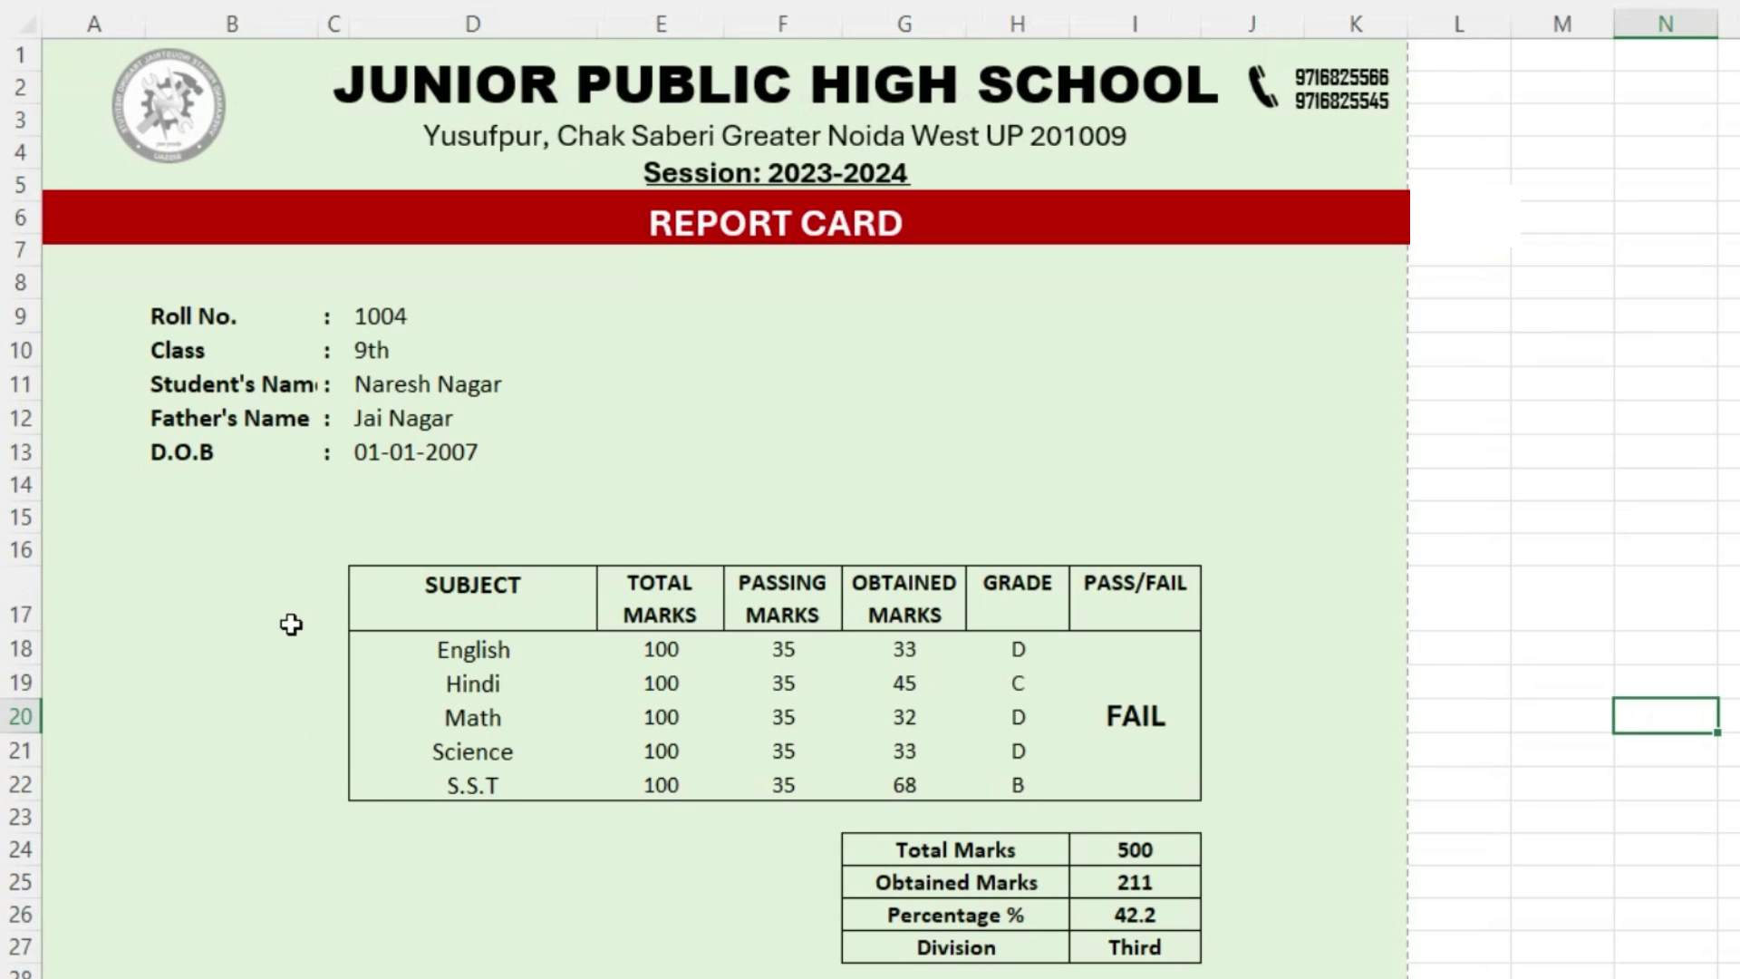
# Examine the student details block and the subject marks table of the finished sample report card on Sheet2
pyautogui.moveTo(177, 317); pyautogui.dragTo(434, 489)
pyautogui.click(208, 380)
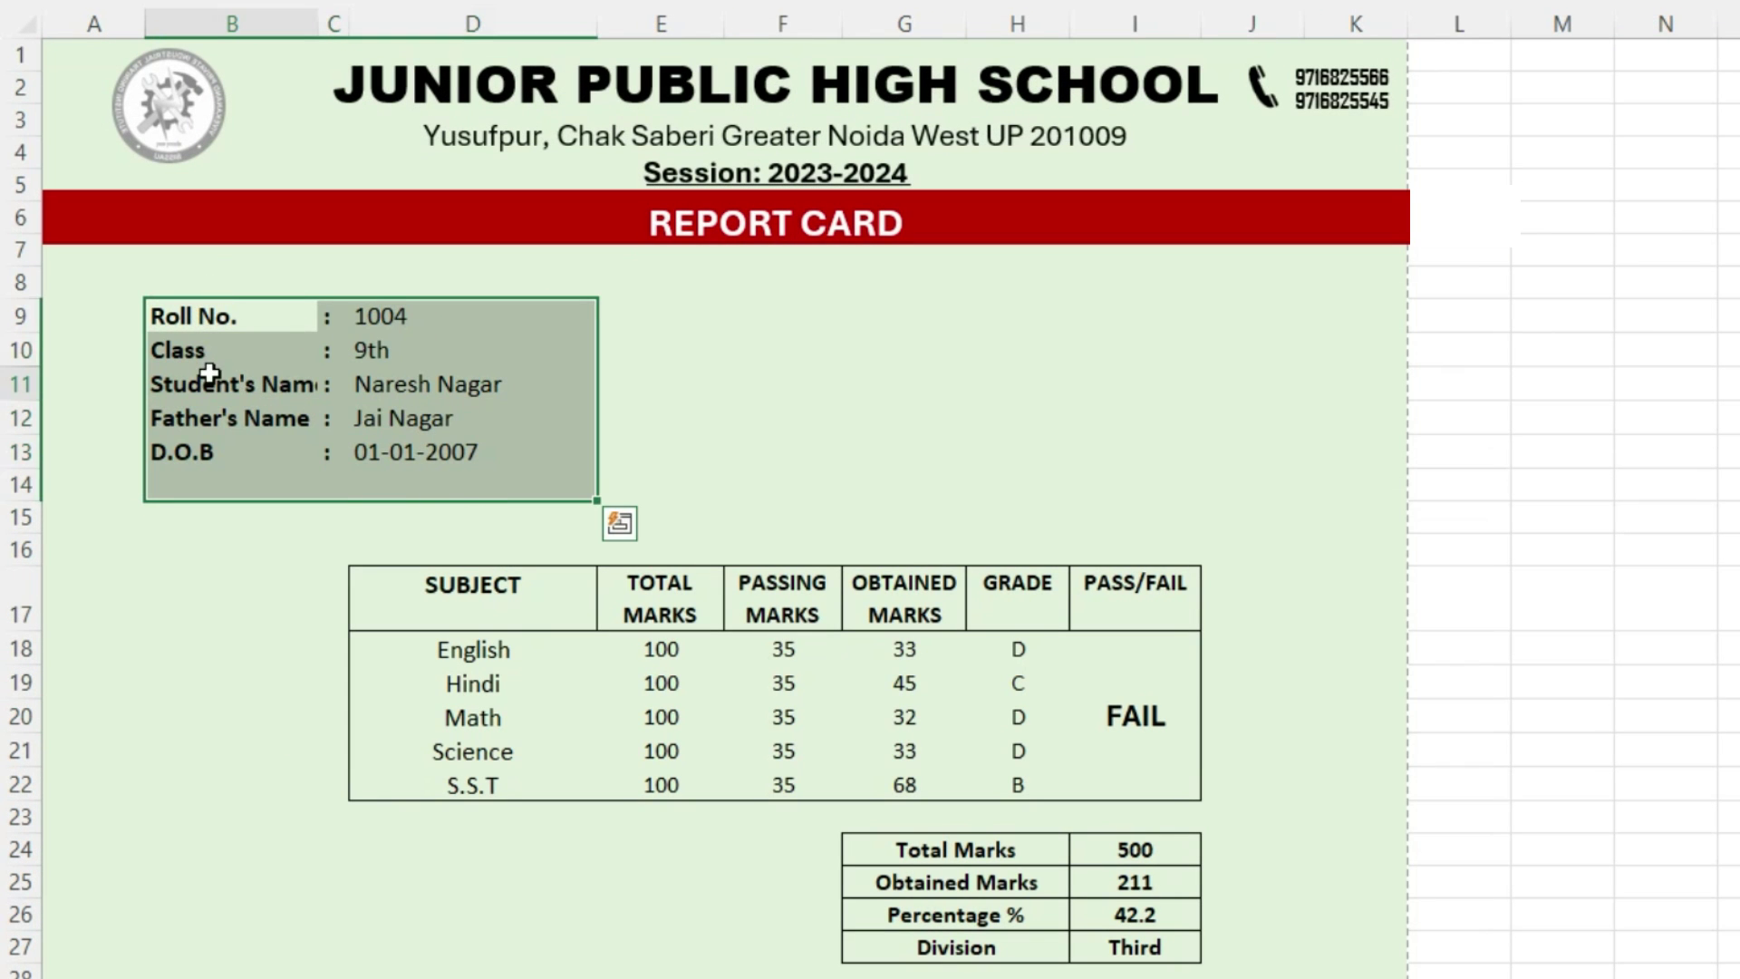
pyautogui.click(207, 427)
pyautogui.click(209, 450)
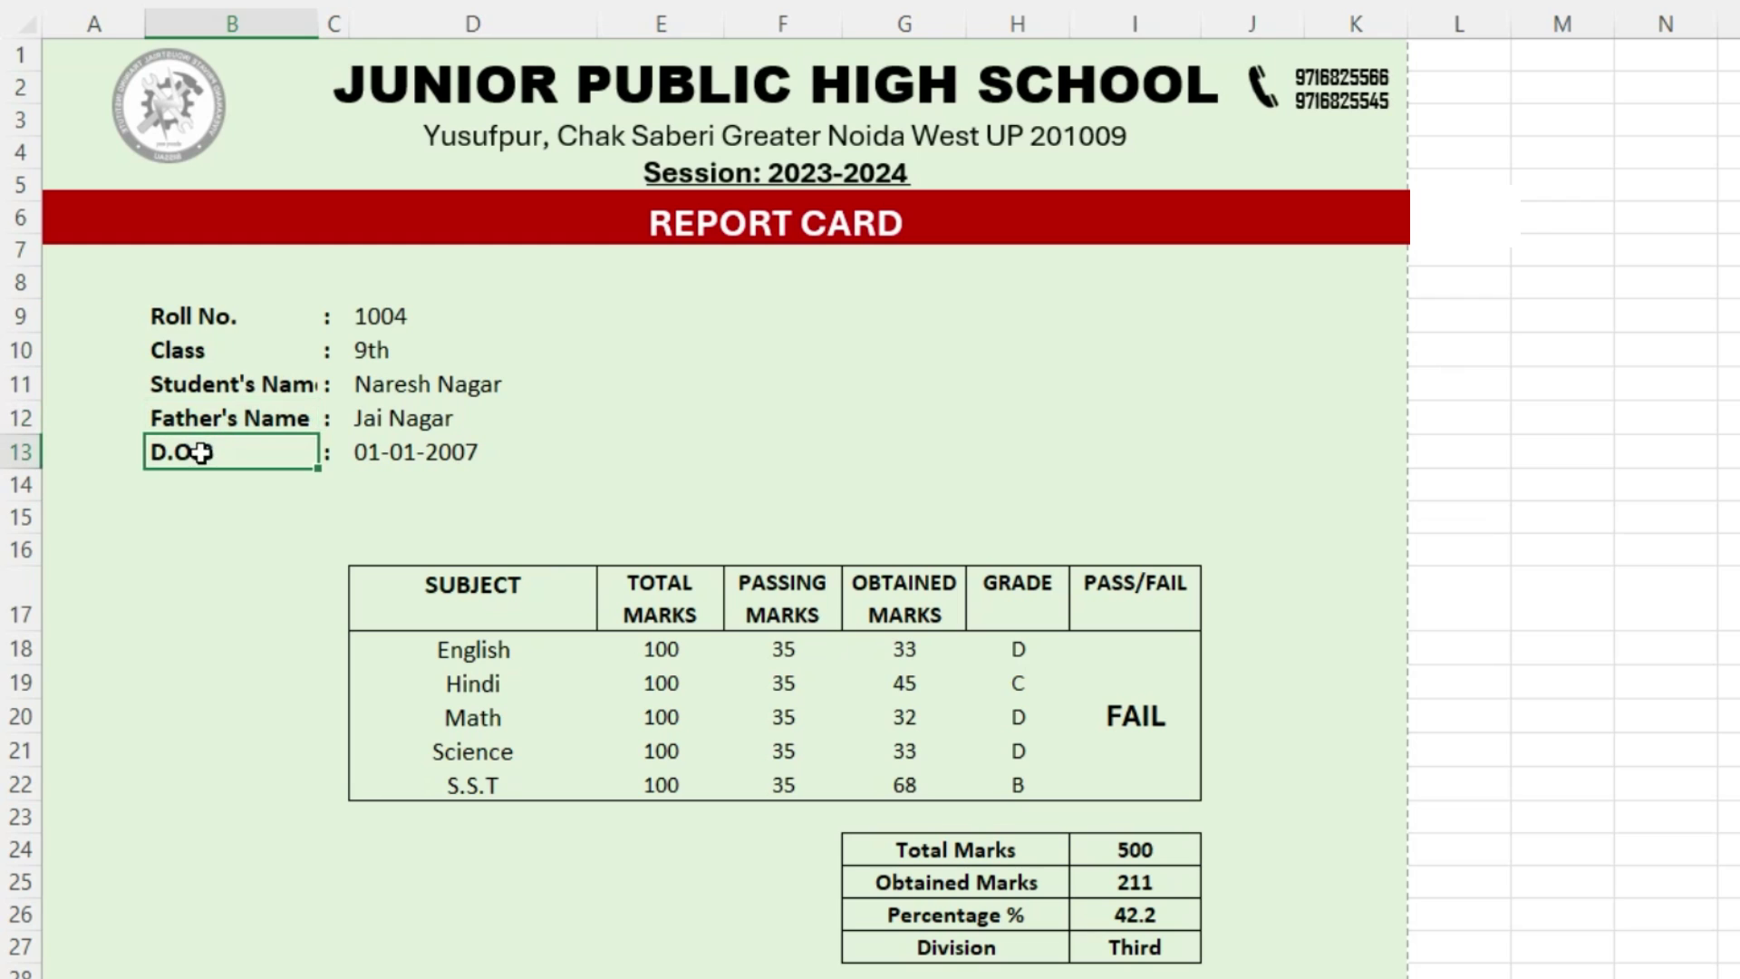
pyautogui.moveTo(496, 584); pyautogui.dragTo(1109, 791)
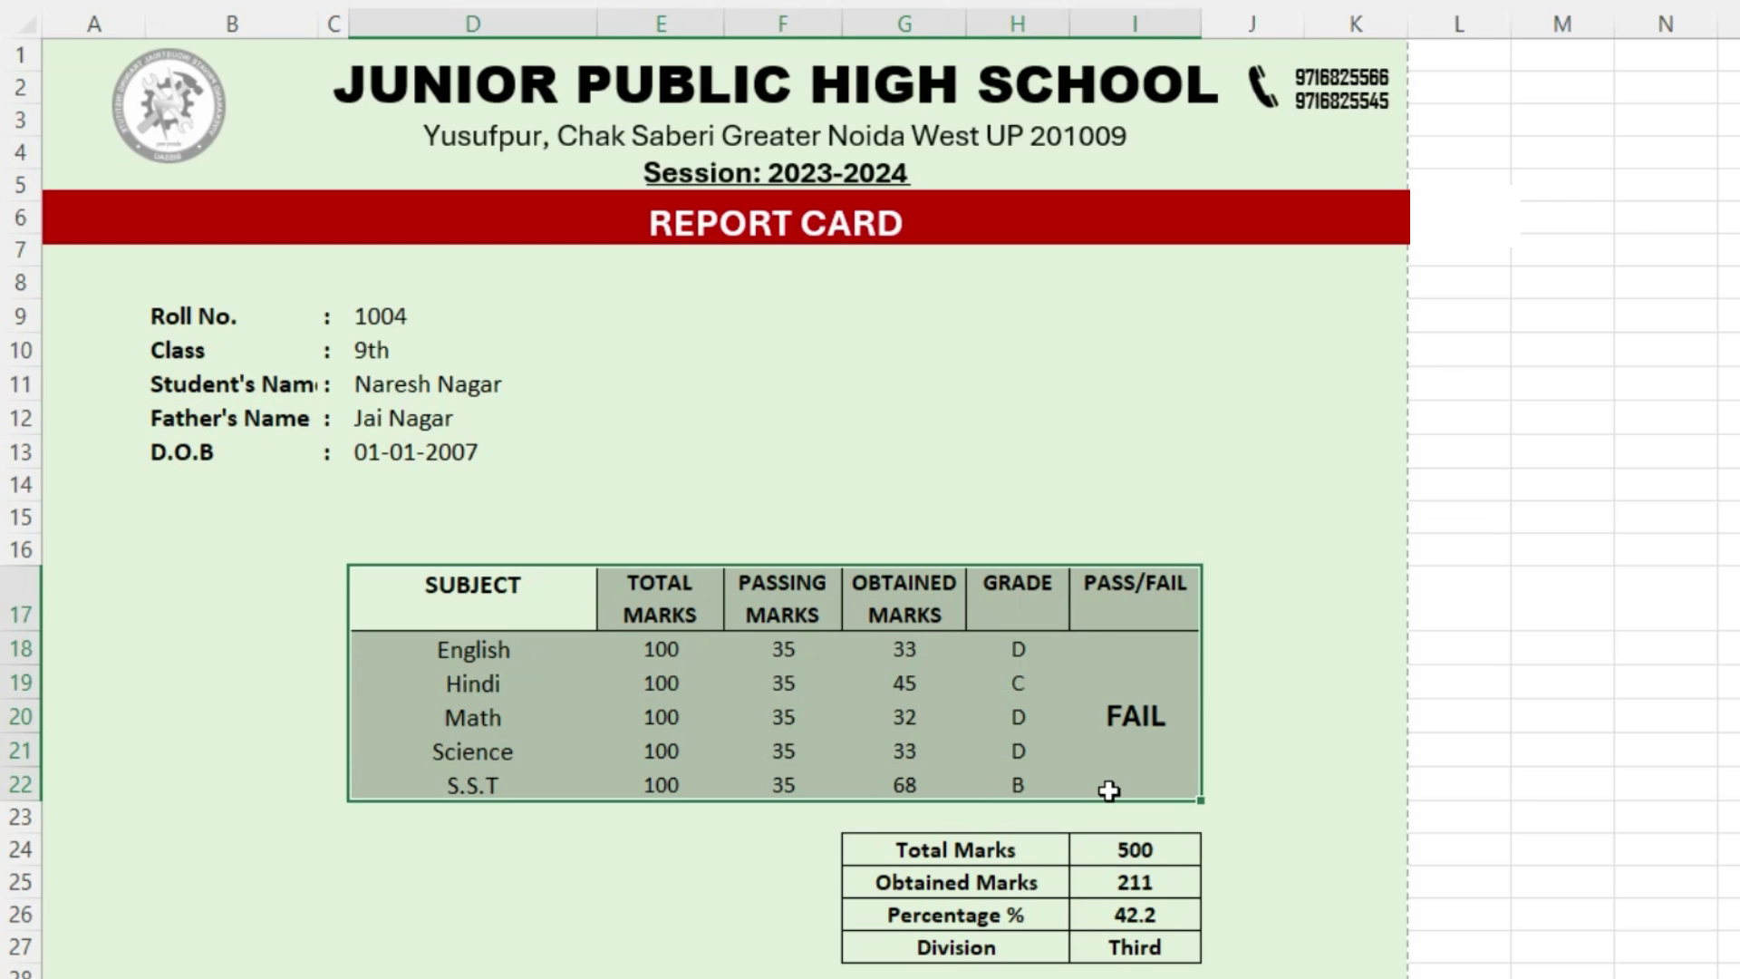
pyautogui.moveTo(390, 325); pyautogui.dragTo(397, 454)
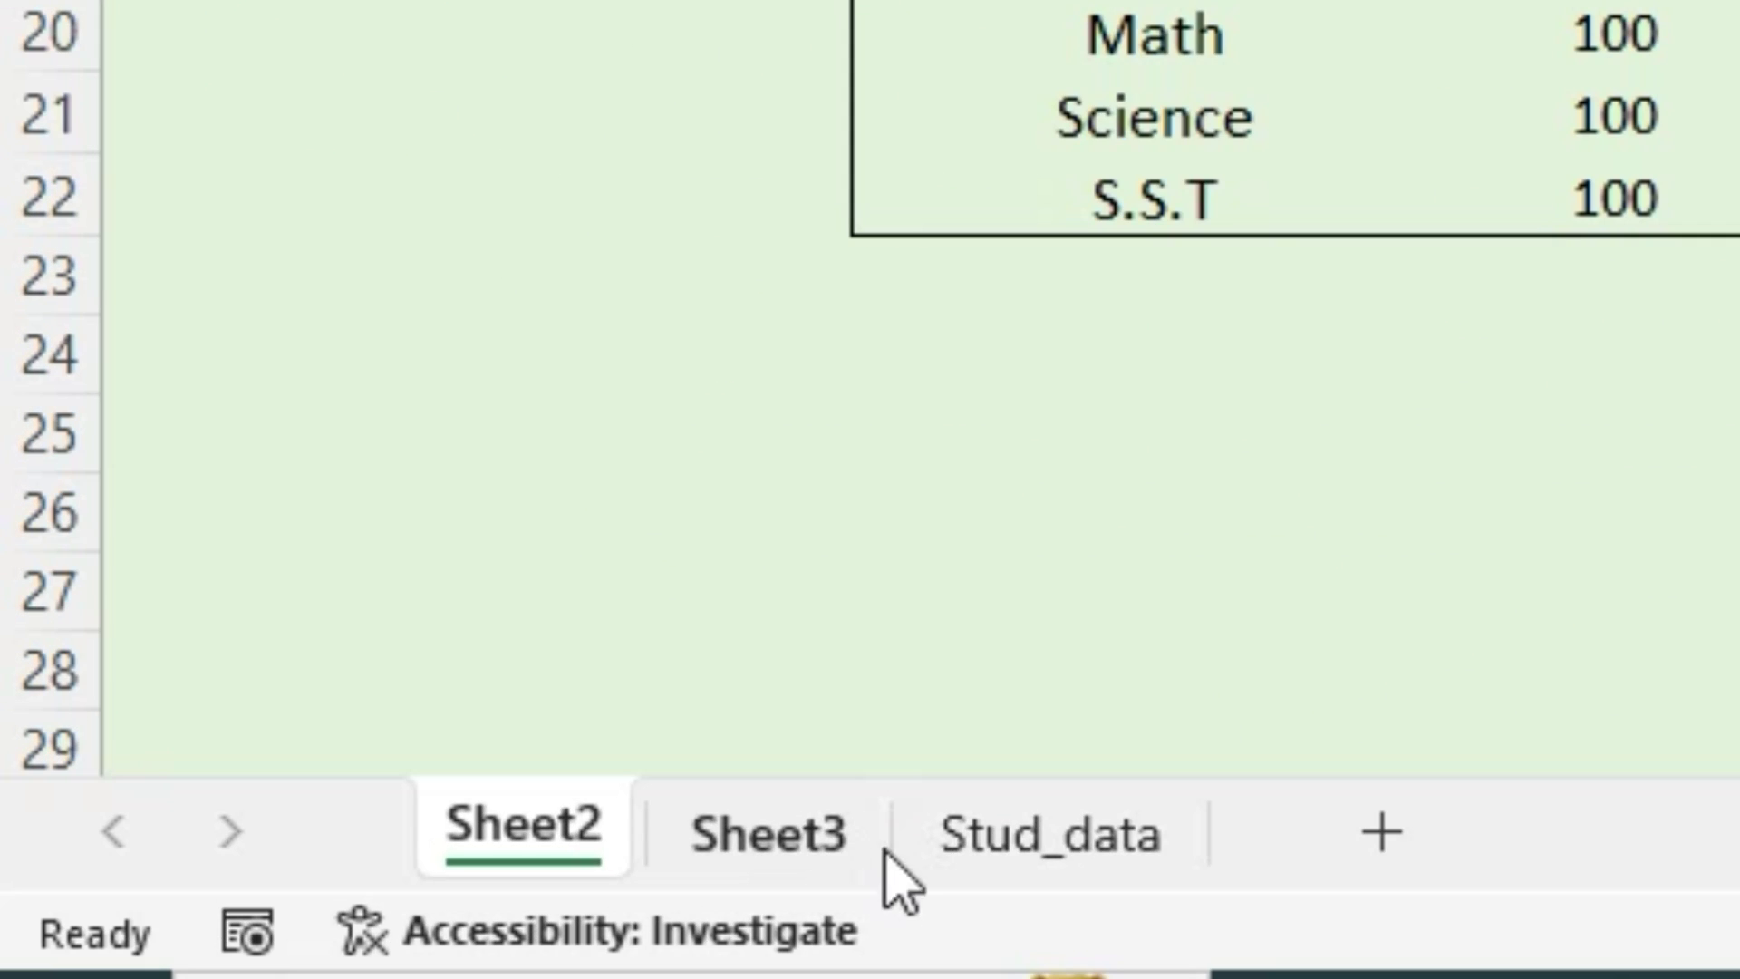
# Examine the roll number, student's name, father's name and DOB columns on the Stud_data sheet
pyautogui.click(1049, 838)
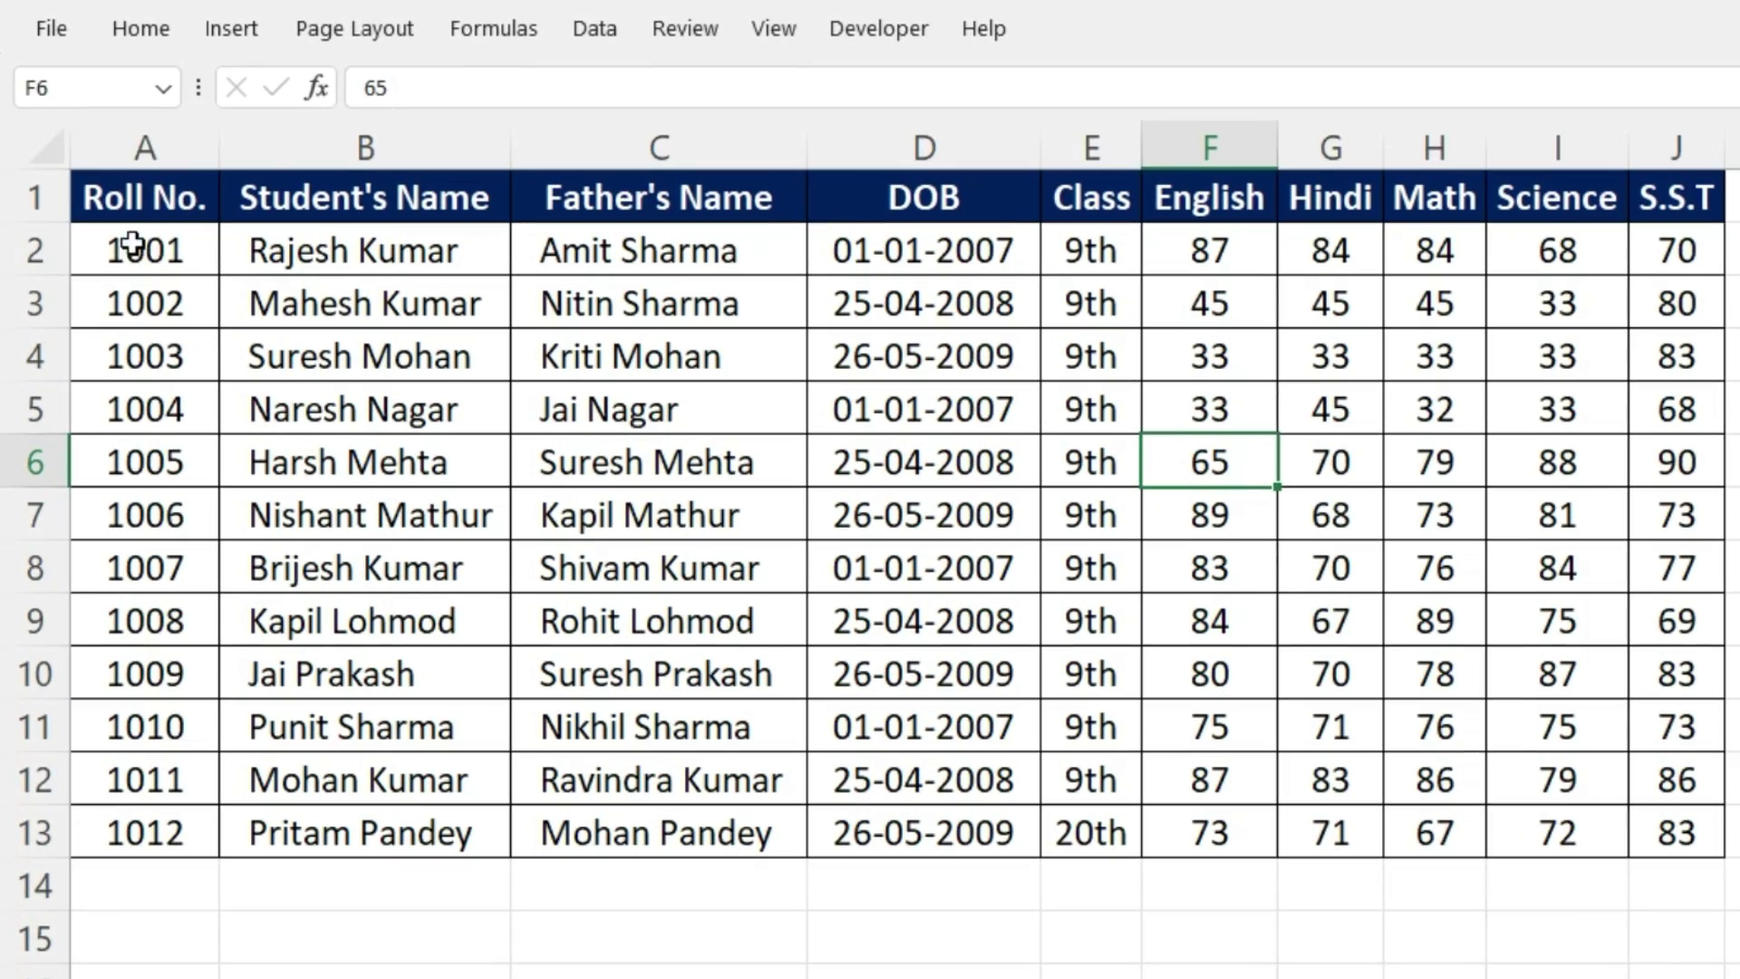
pyautogui.moveTo(114, 202); pyautogui.dragTo(128, 827)
pyautogui.moveTo(319, 243); pyautogui.dragTo(340, 830)
pyautogui.moveTo(634, 250); pyautogui.dragTo(625, 778)
pyautogui.moveTo(959, 252); pyautogui.dragTo(990, 825)
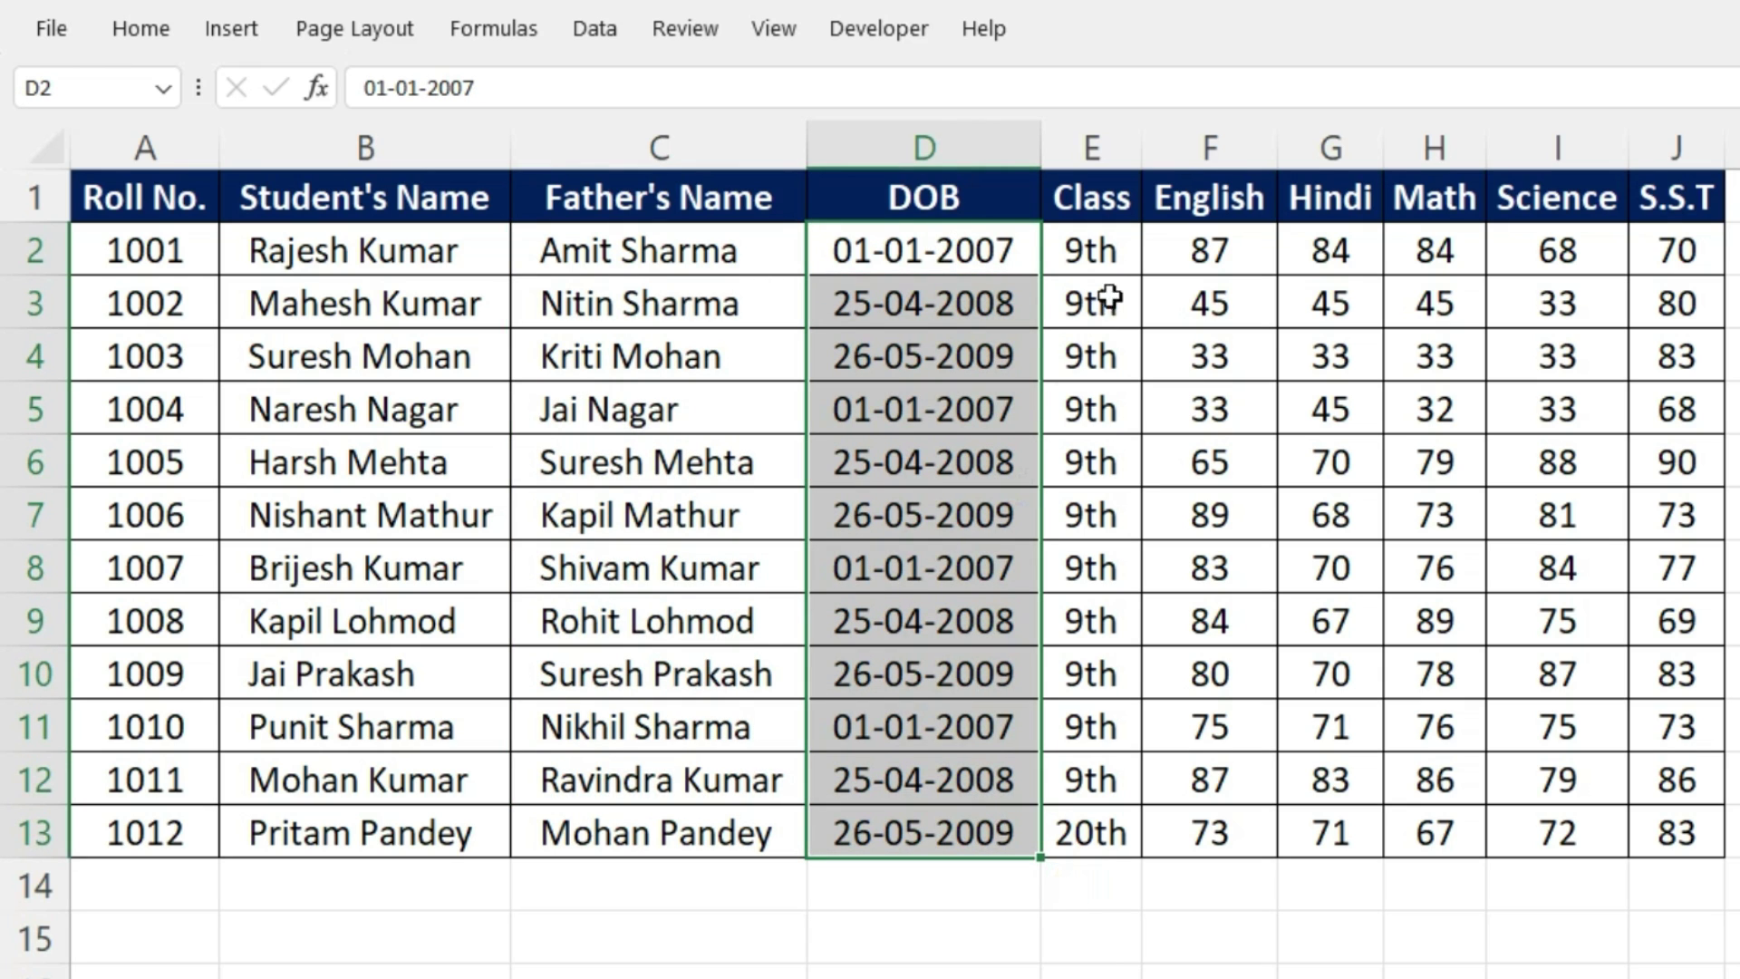
# Correct the last student's class in cell E13 to 9th
pyautogui.moveTo(1109, 253); pyautogui.dragTo(1141, 851)
pyautogui.click(1078, 835)
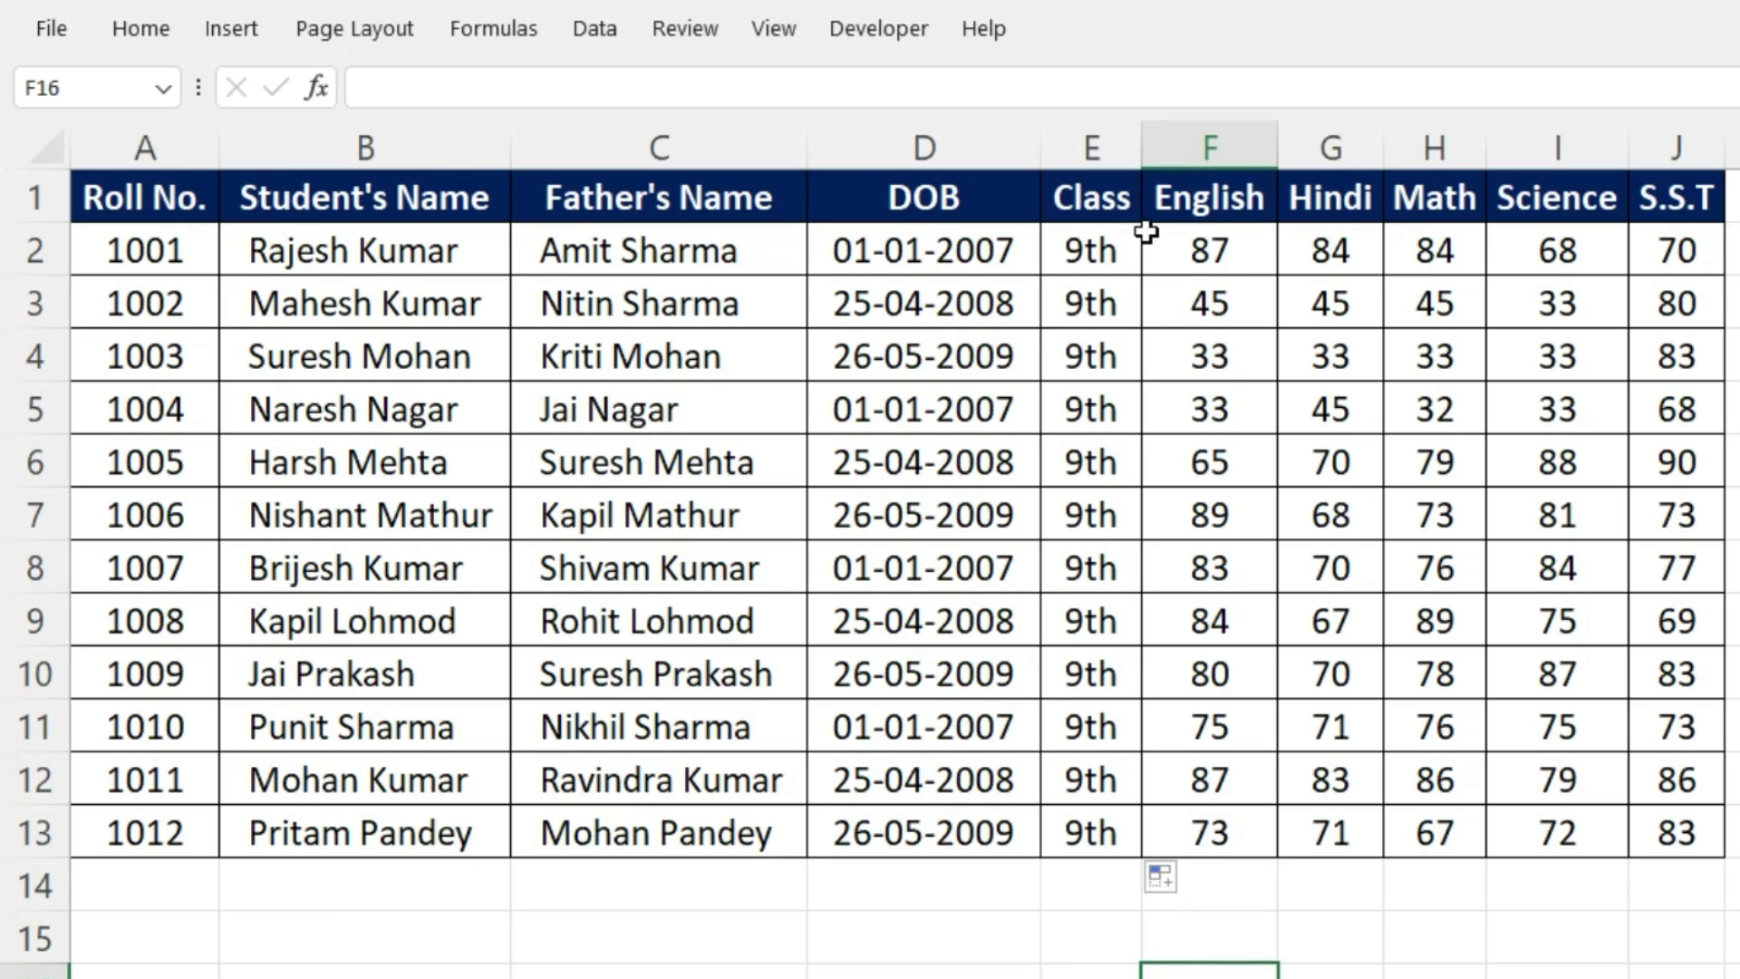
# Examine the five subject mark columns, the full student table and its Roll No. to Class headings
pyautogui.moveTo(1202, 263); pyautogui.dragTo(1197, 830)
pyautogui.moveTo(1332, 252); pyautogui.dragTo(1351, 739)
pyautogui.moveTo(1463, 246); pyautogui.dragTo(1441, 516)
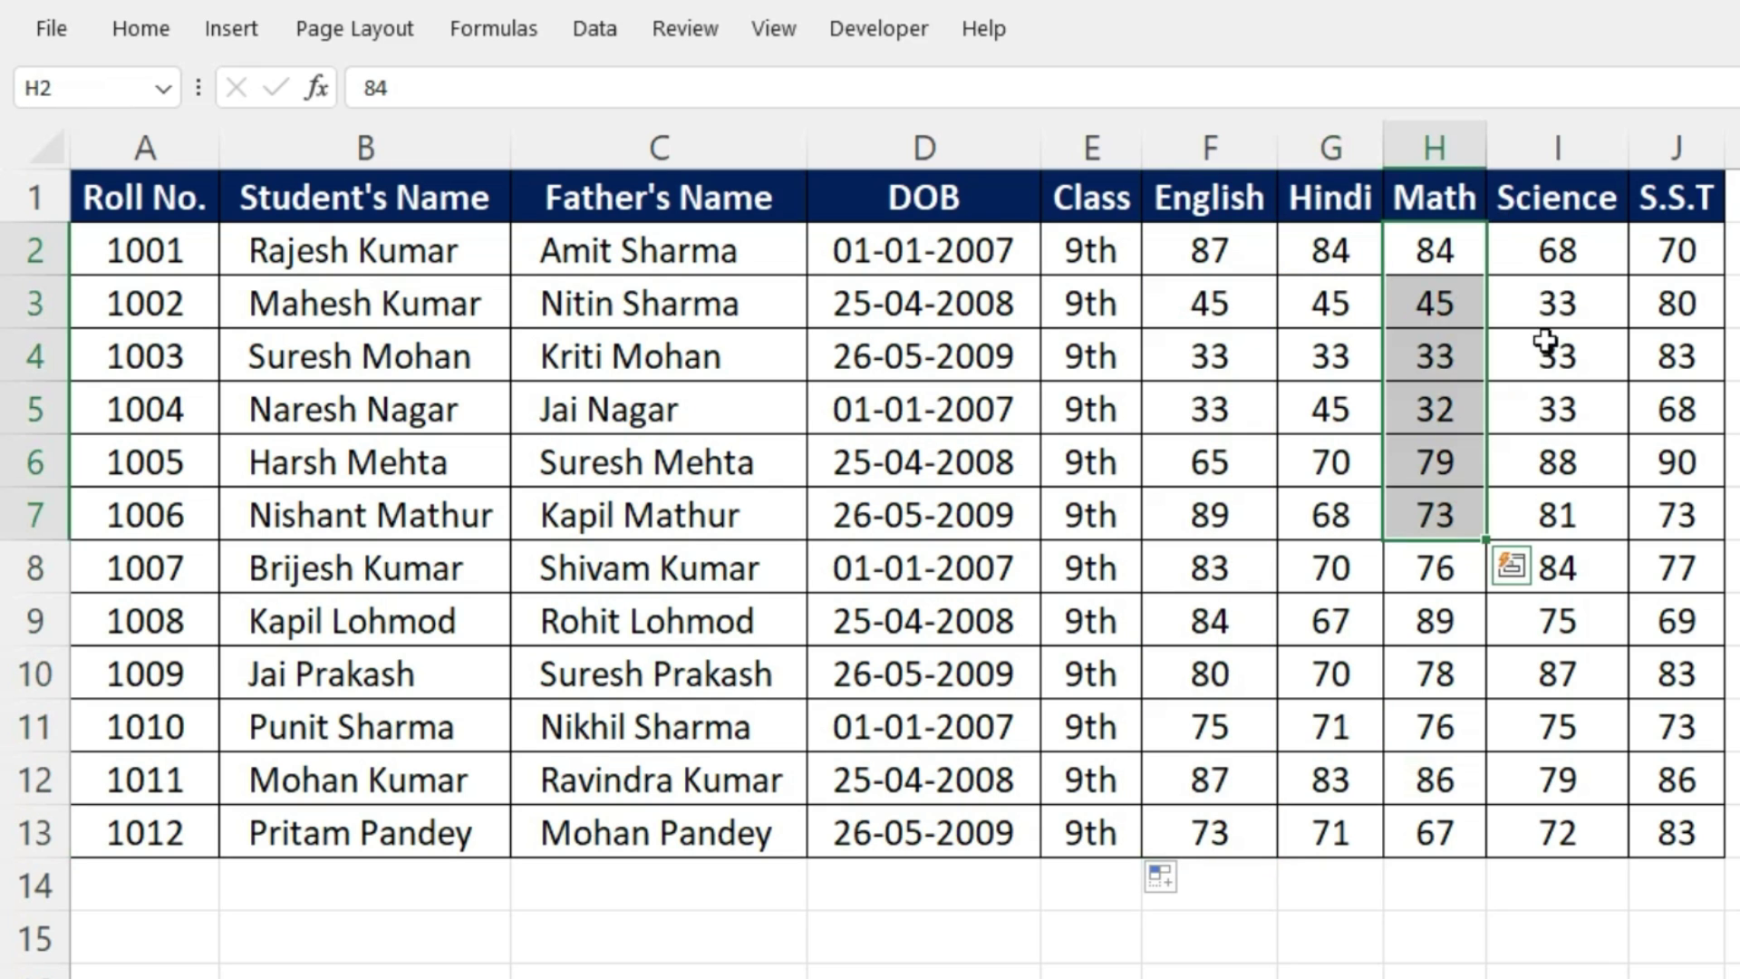
pyautogui.moveTo(1551, 254); pyautogui.dragTo(1553, 420)
pyautogui.moveTo(1670, 241); pyautogui.dragTo(1672, 827)
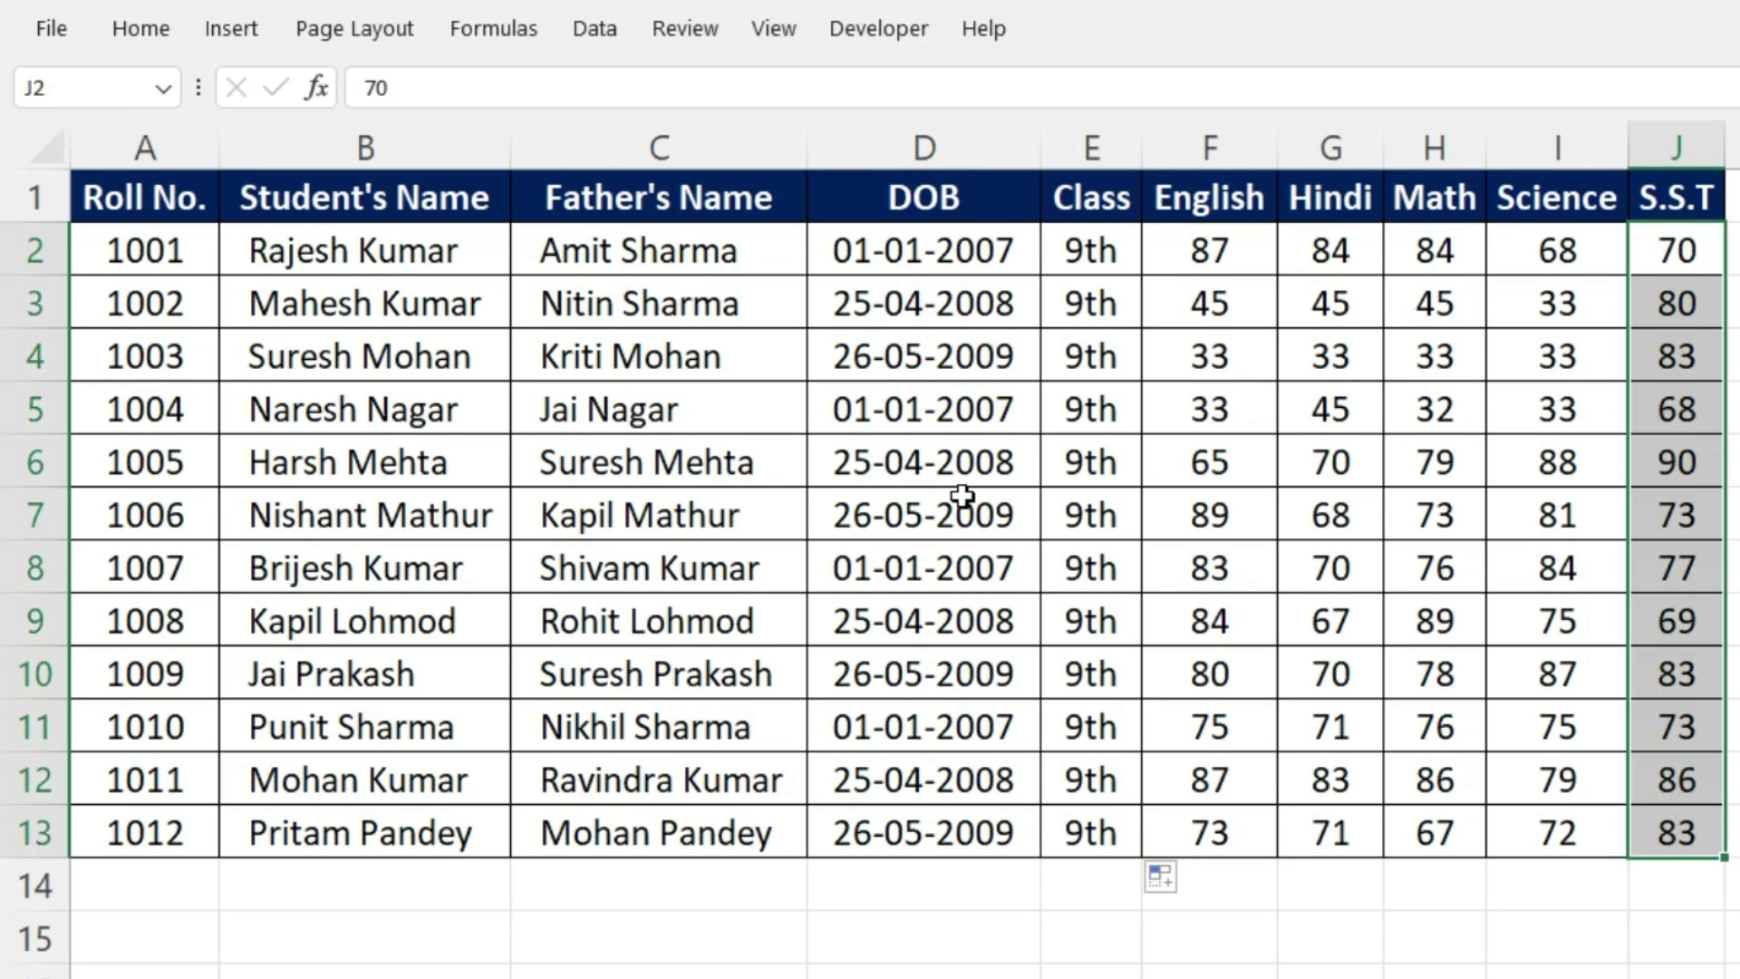
pyautogui.moveTo(128, 184); pyautogui.dragTo(1655, 827)
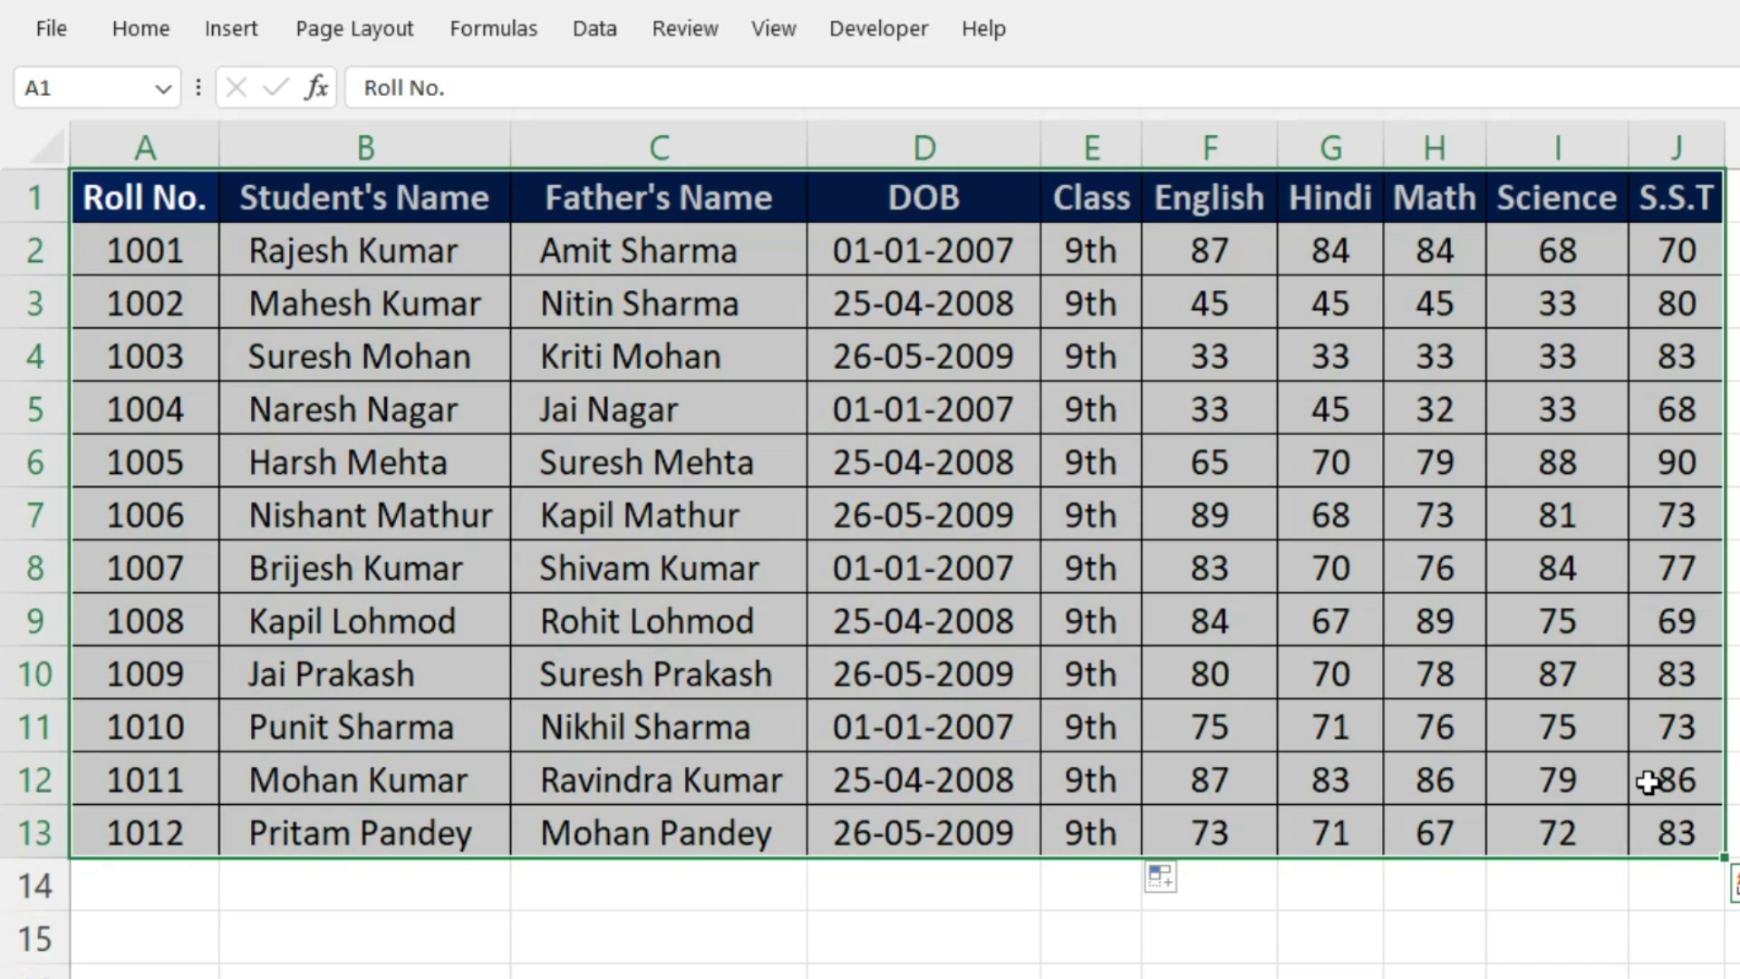
pyautogui.click(1699, 835)
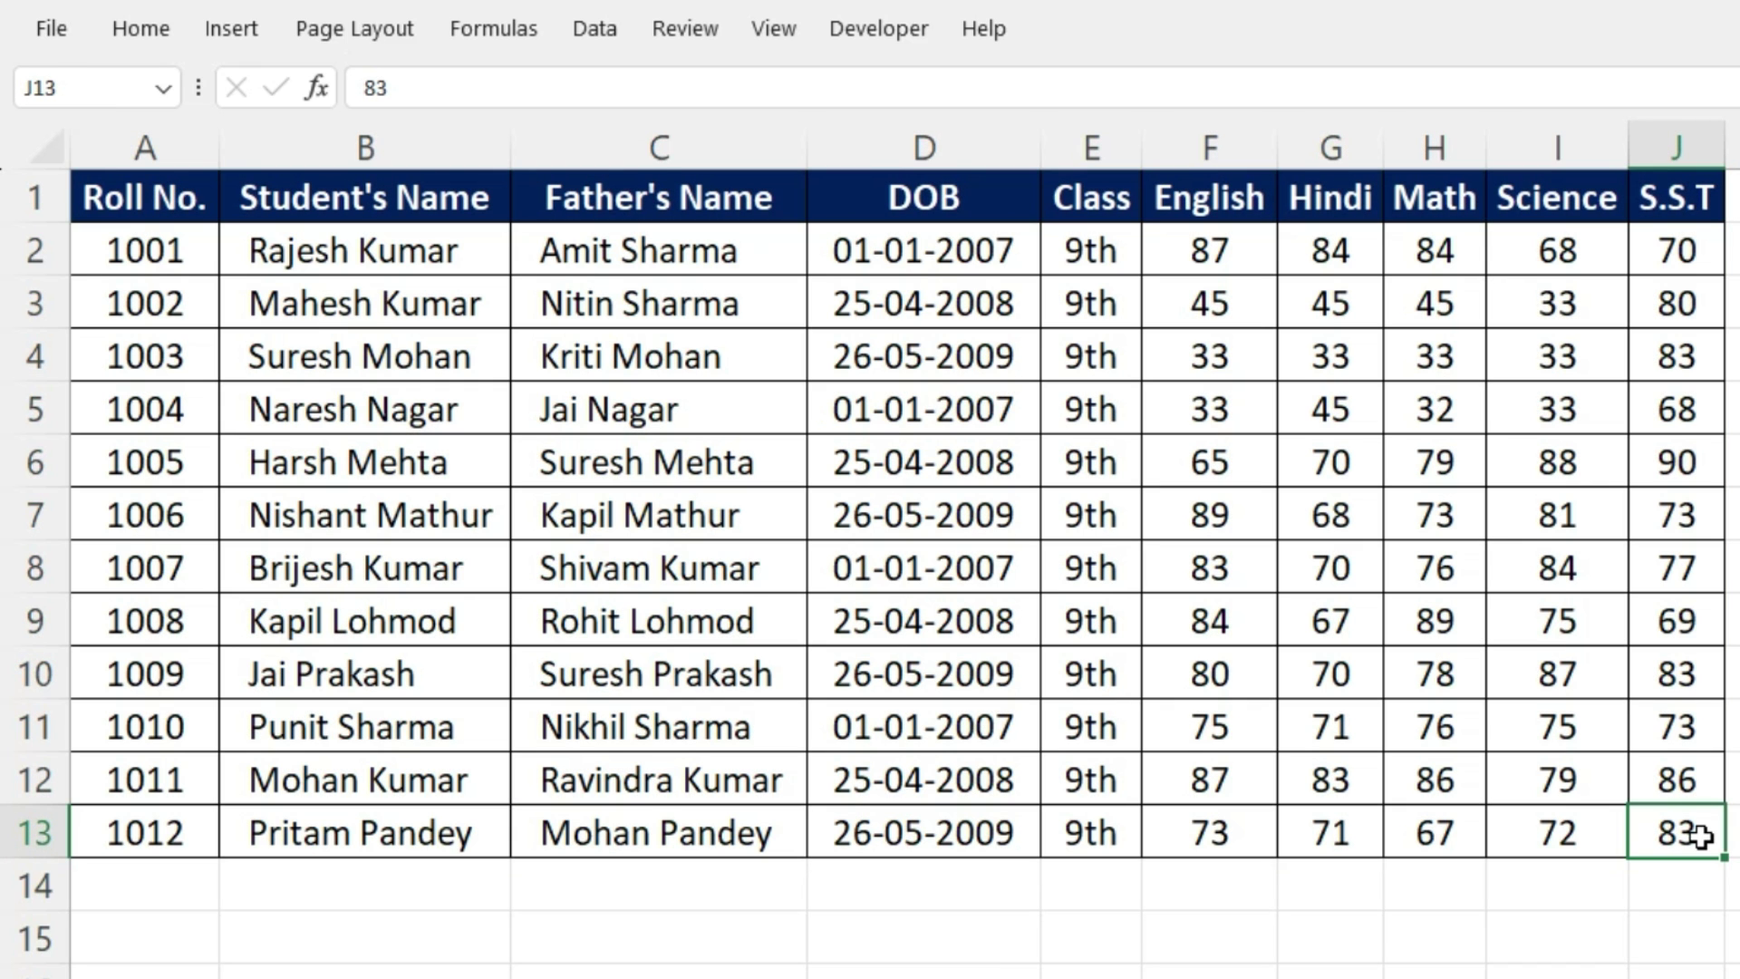
pyautogui.click(126, 199)
pyautogui.click(393, 186)
pyautogui.click(665, 190)
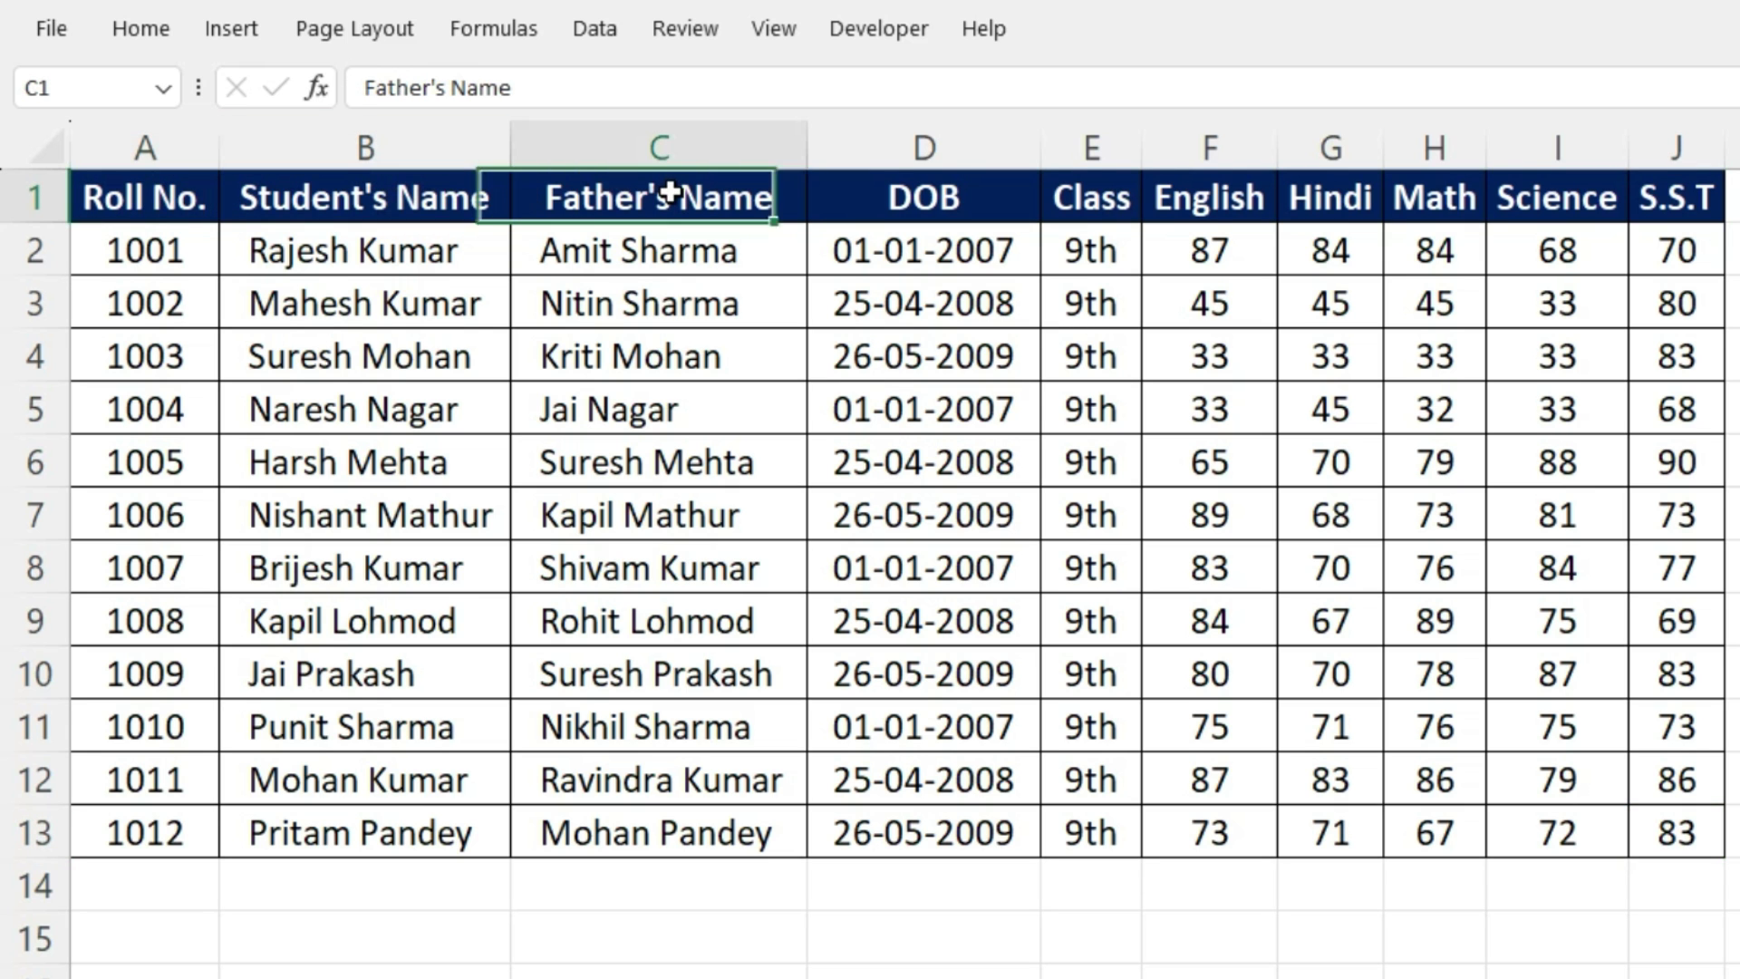
pyautogui.click(899, 204)
pyautogui.click(1072, 205)
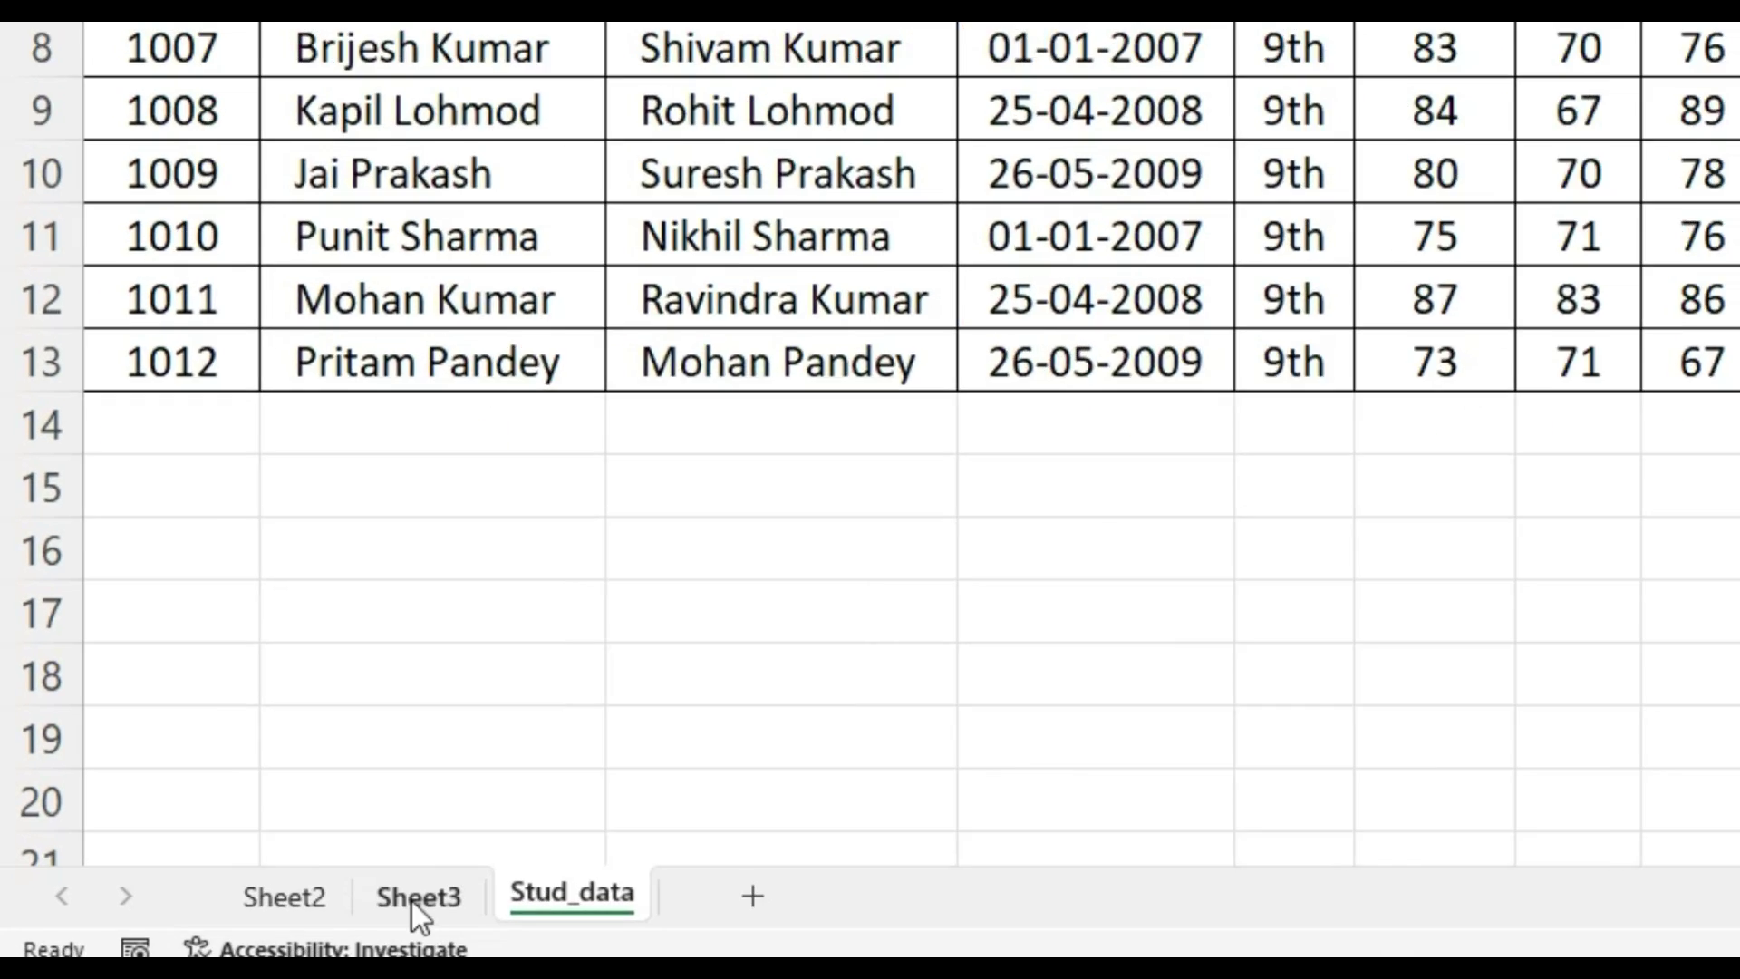
# Enter the labels Roll No., Class and Student's Name in cells B10 to B12 of Sheet3
pyautogui.click(247, 956)
pyautogui.click(186, 450)
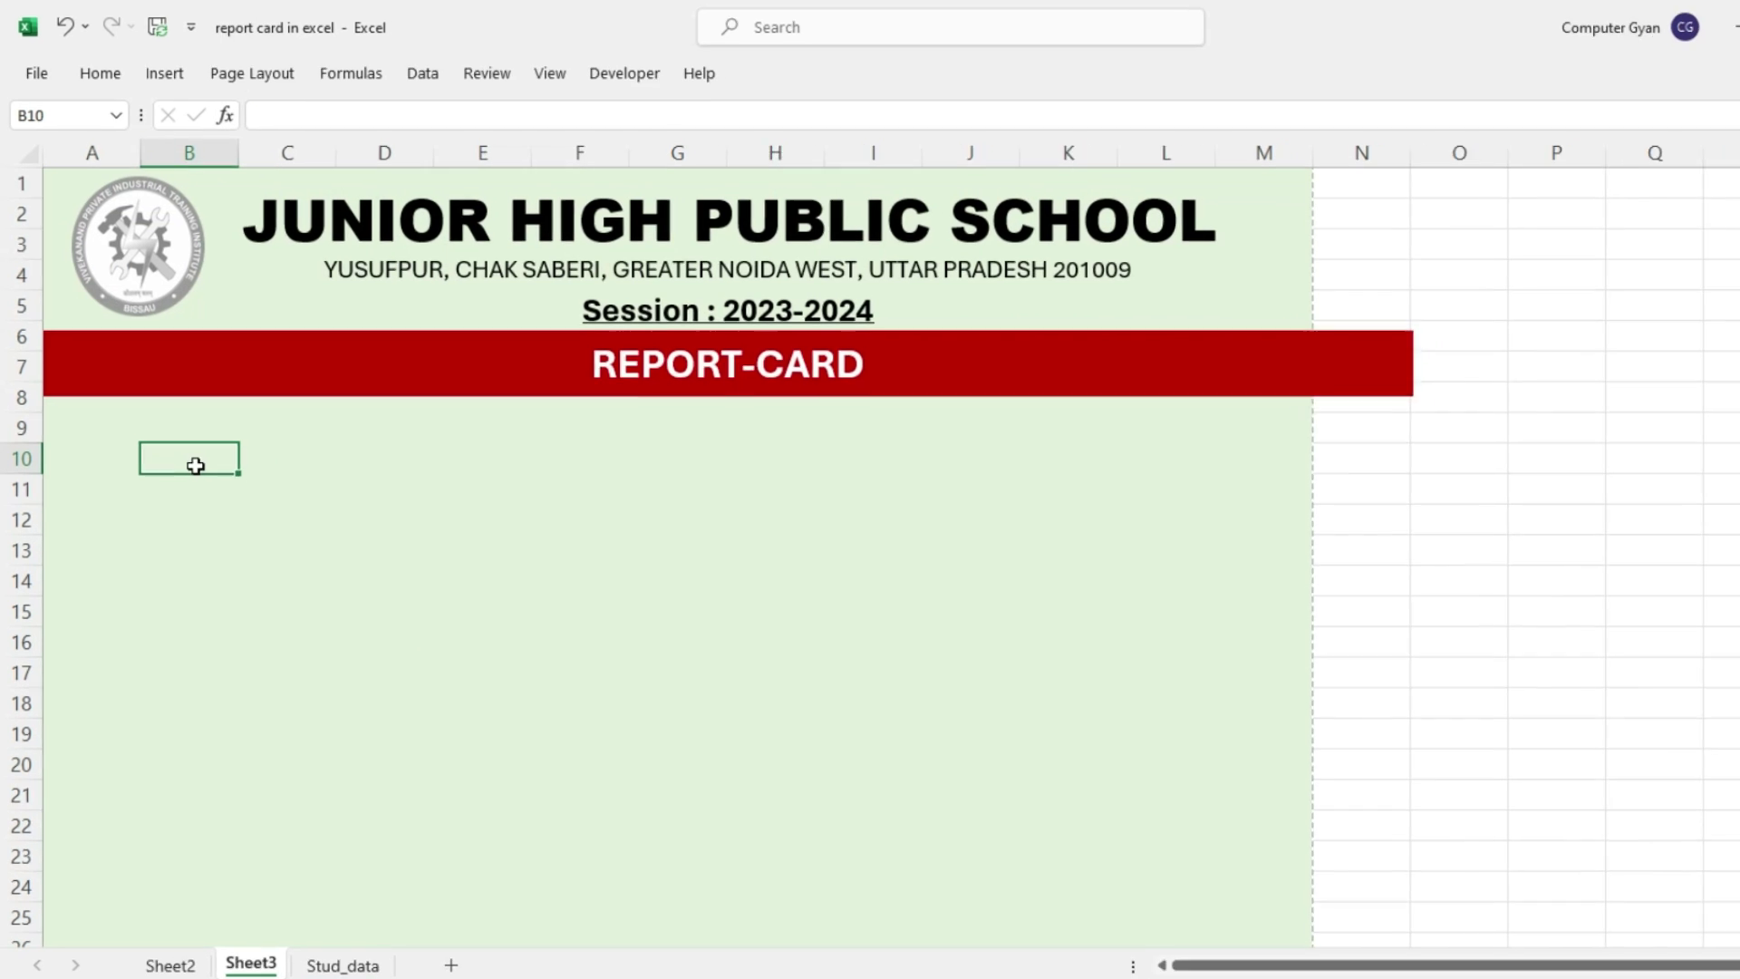
pyautogui.write('r')
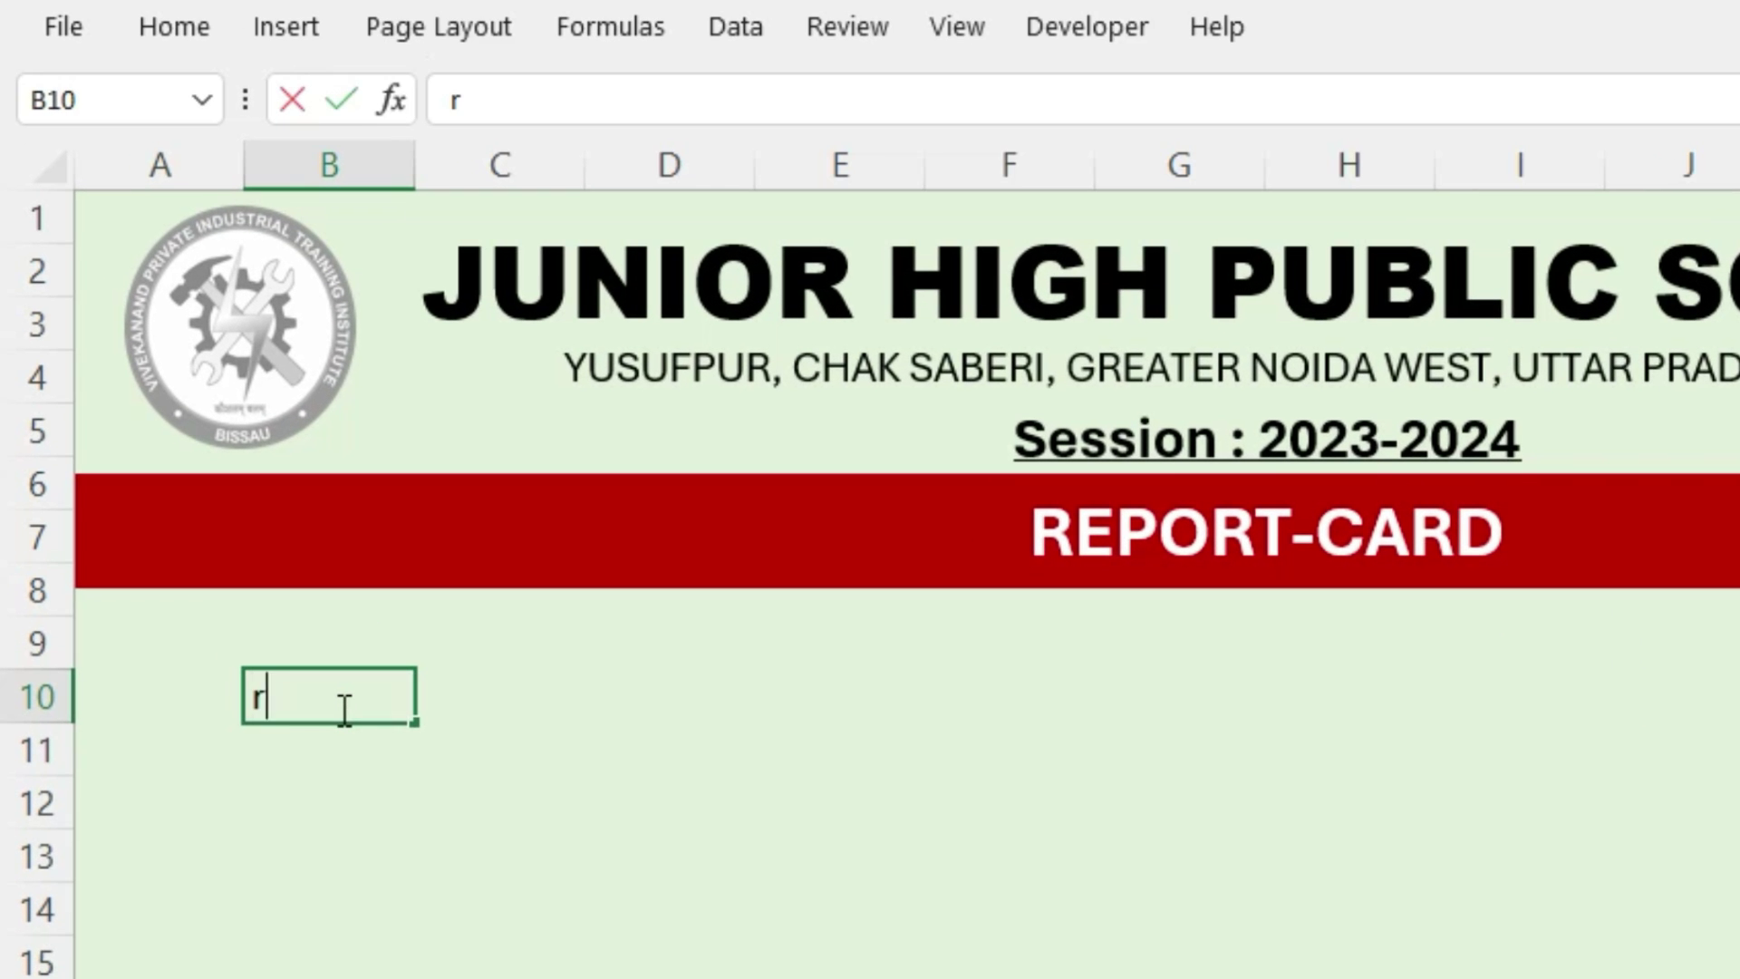
pyautogui.write('oll ')
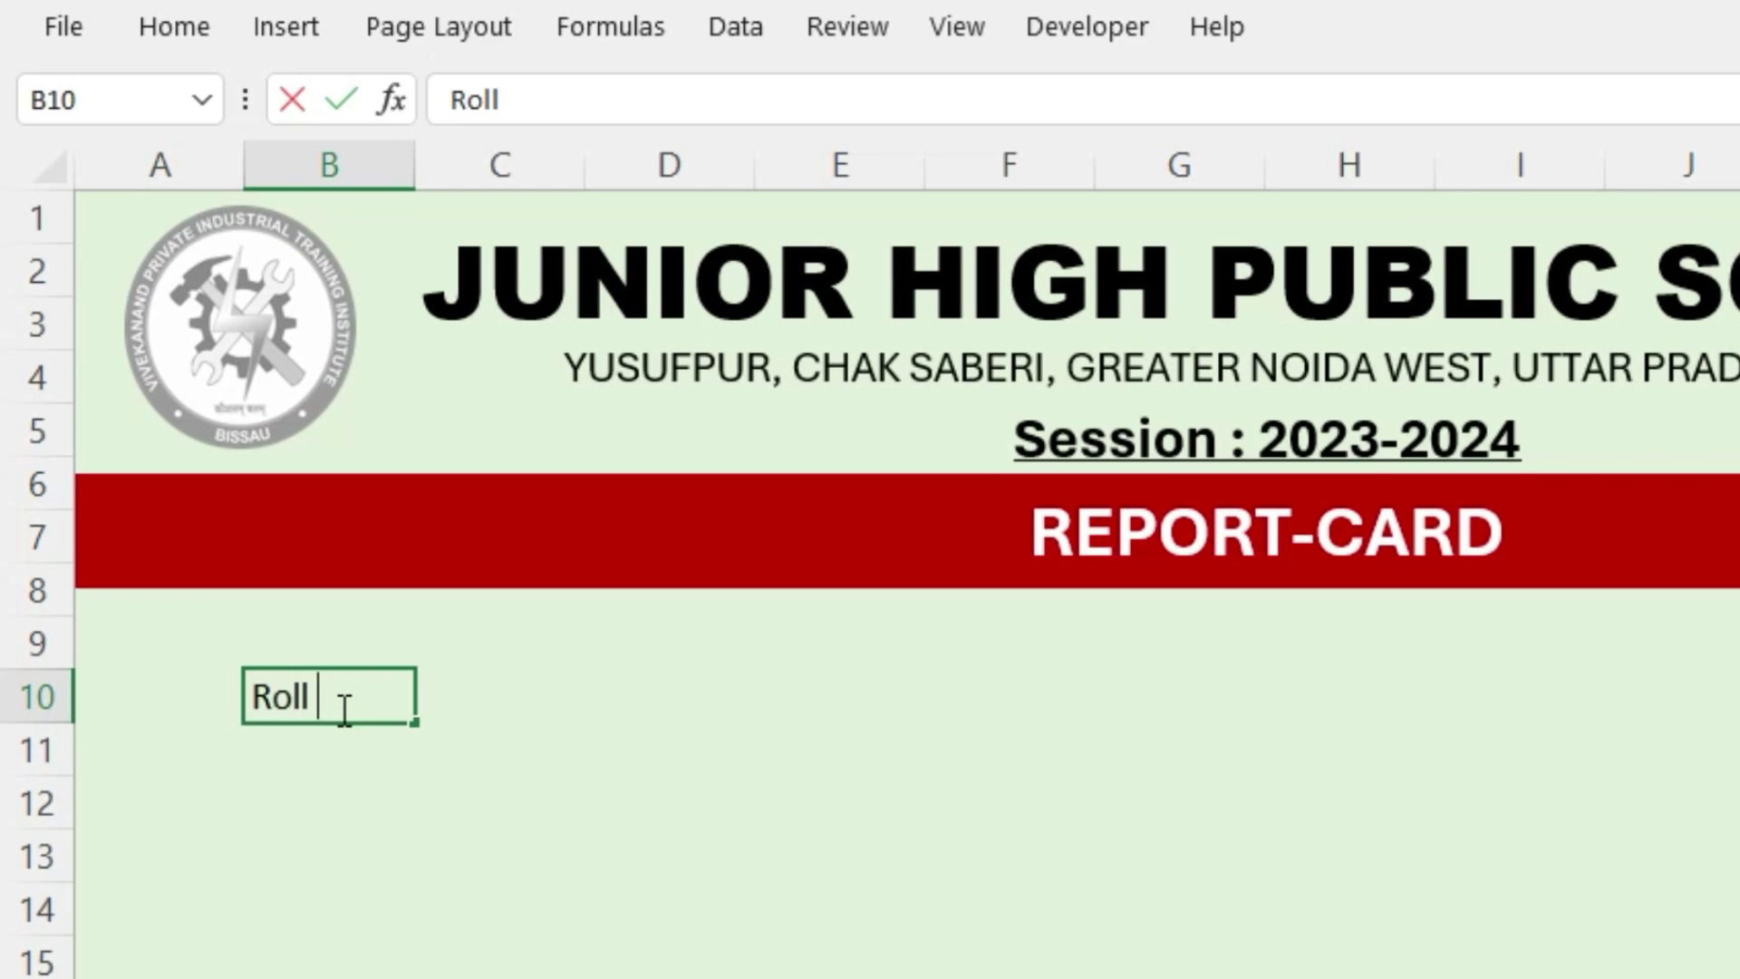
pyautogui.write('No.')
pyautogui.press('Return')
pyautogui.write('Class')
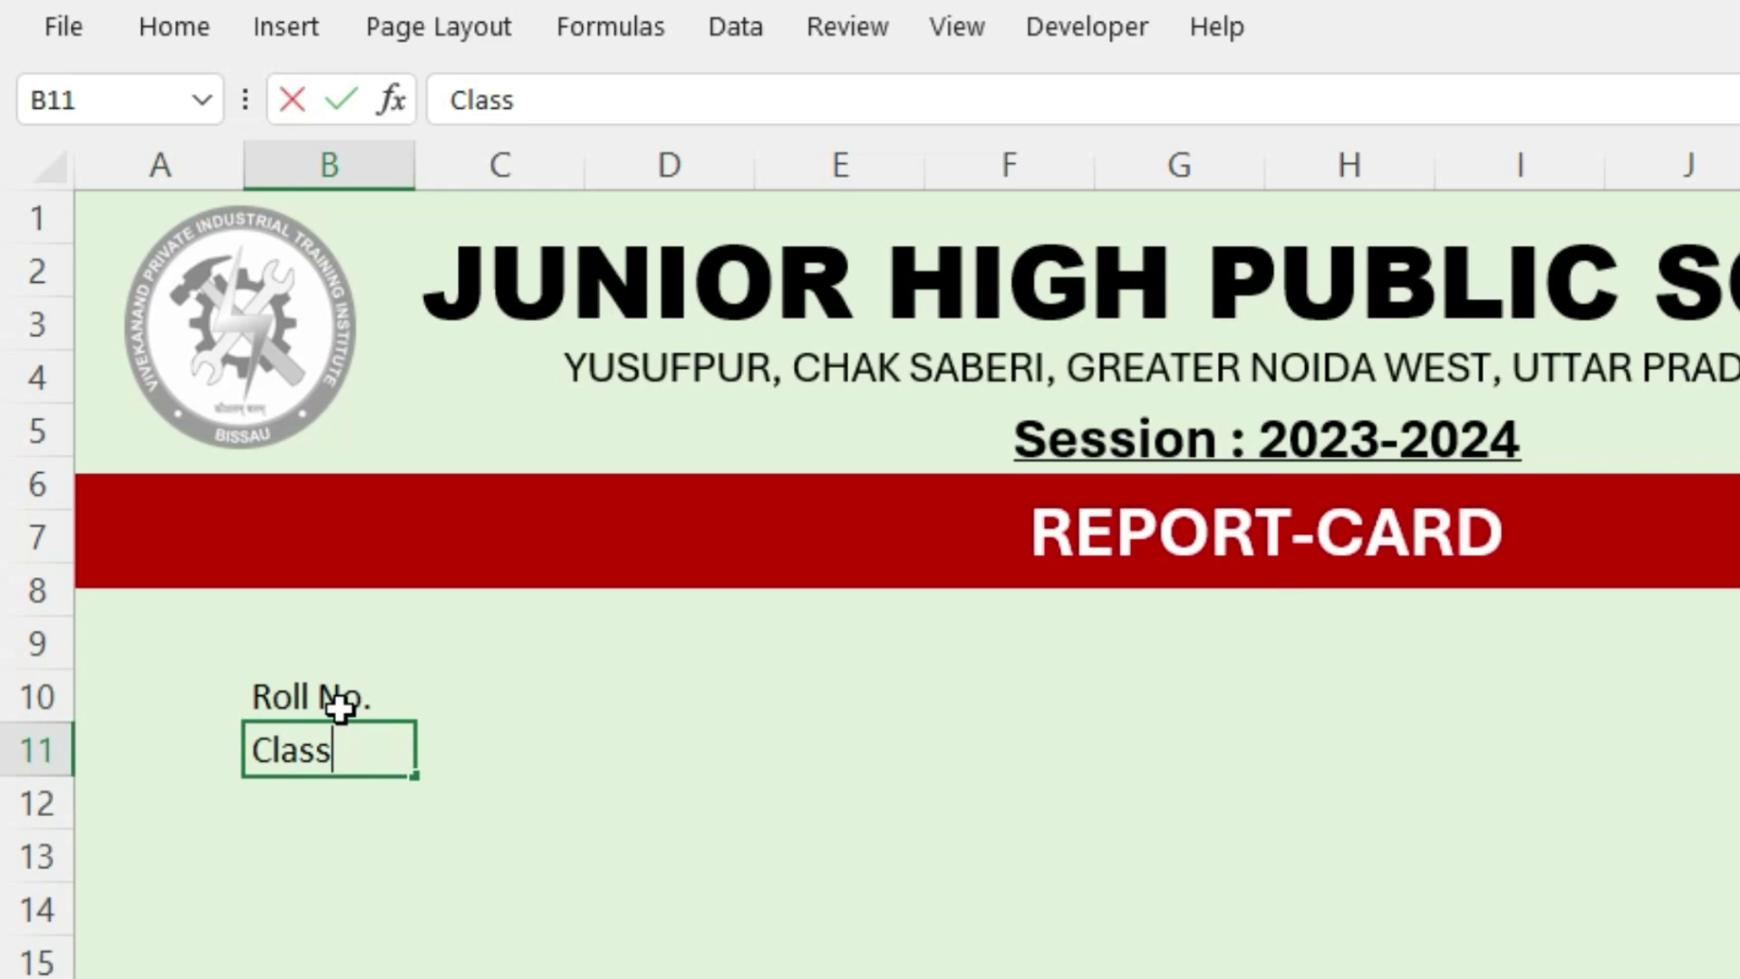
pyautogui.press('Return')
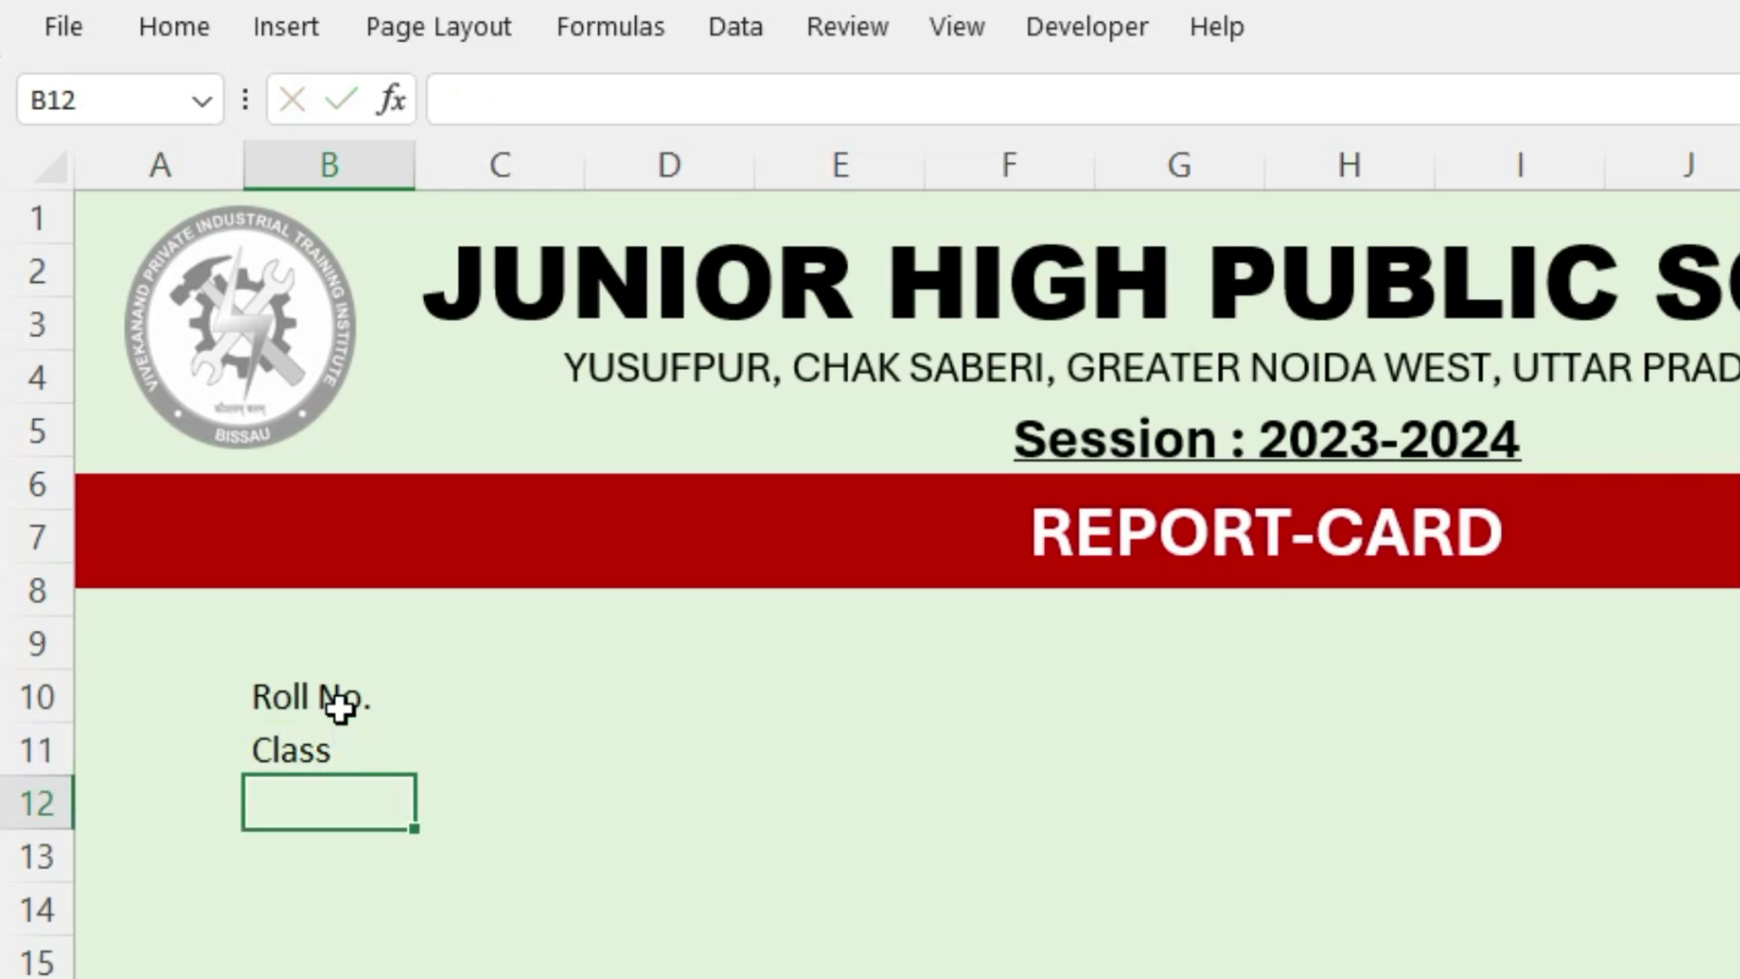
pyautogui.write("Student's Name")
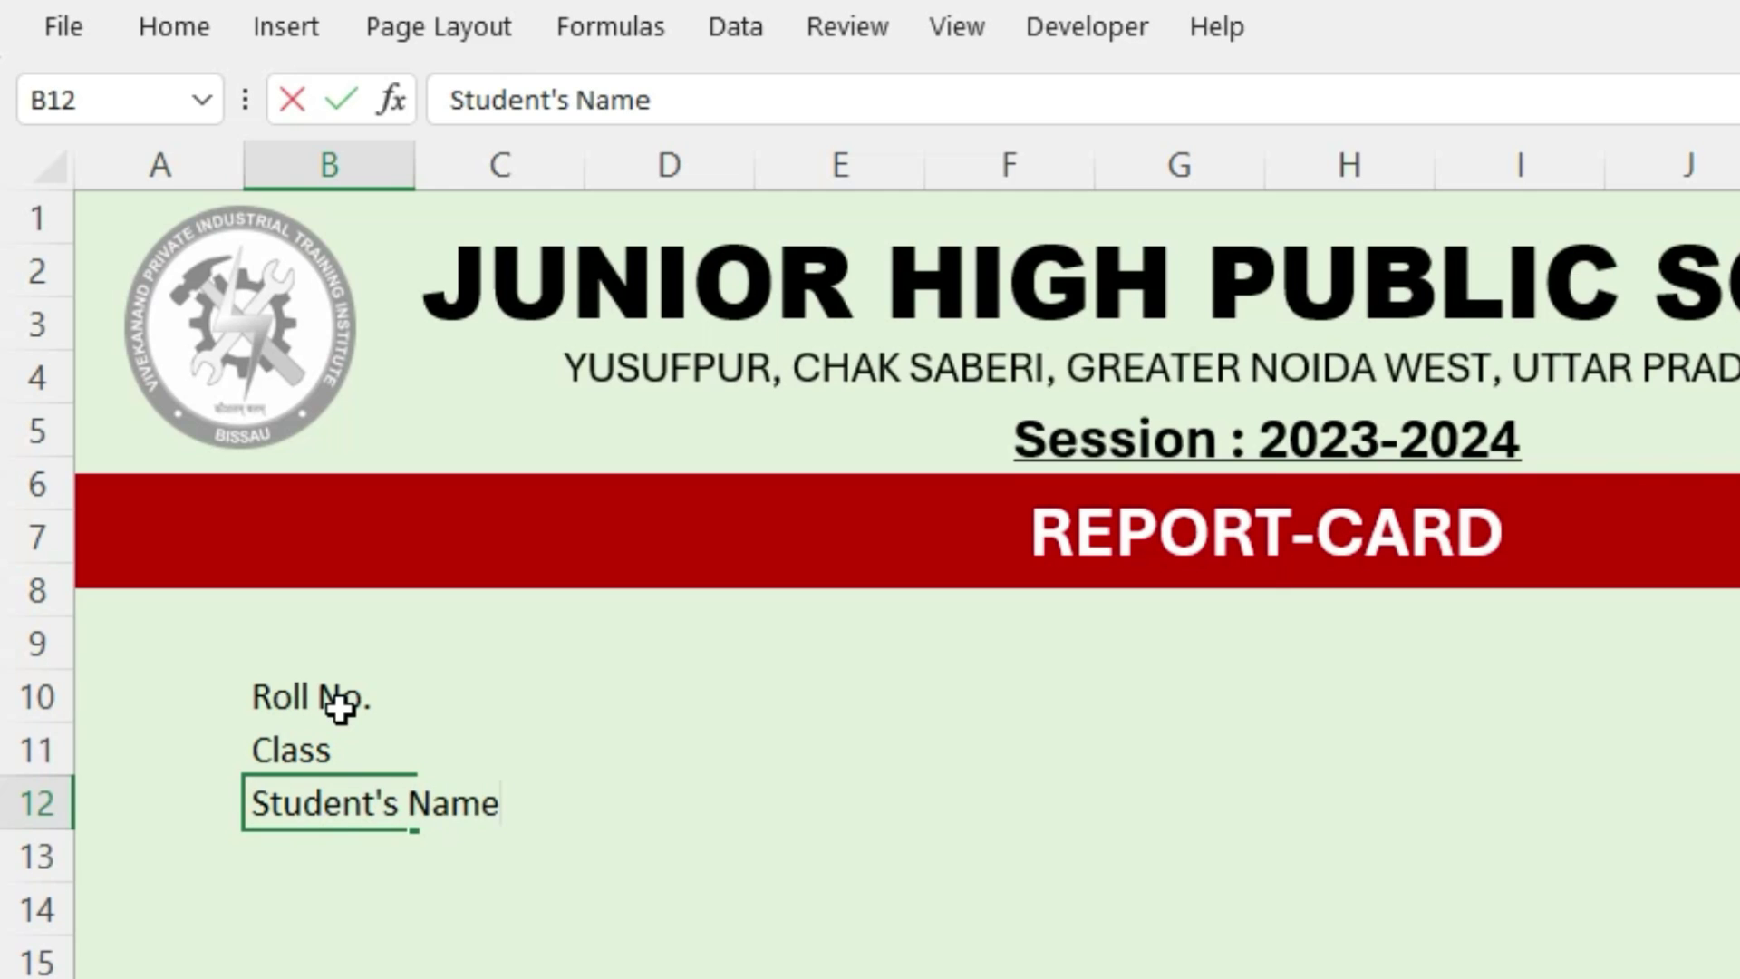
pyautogui.press('Return')
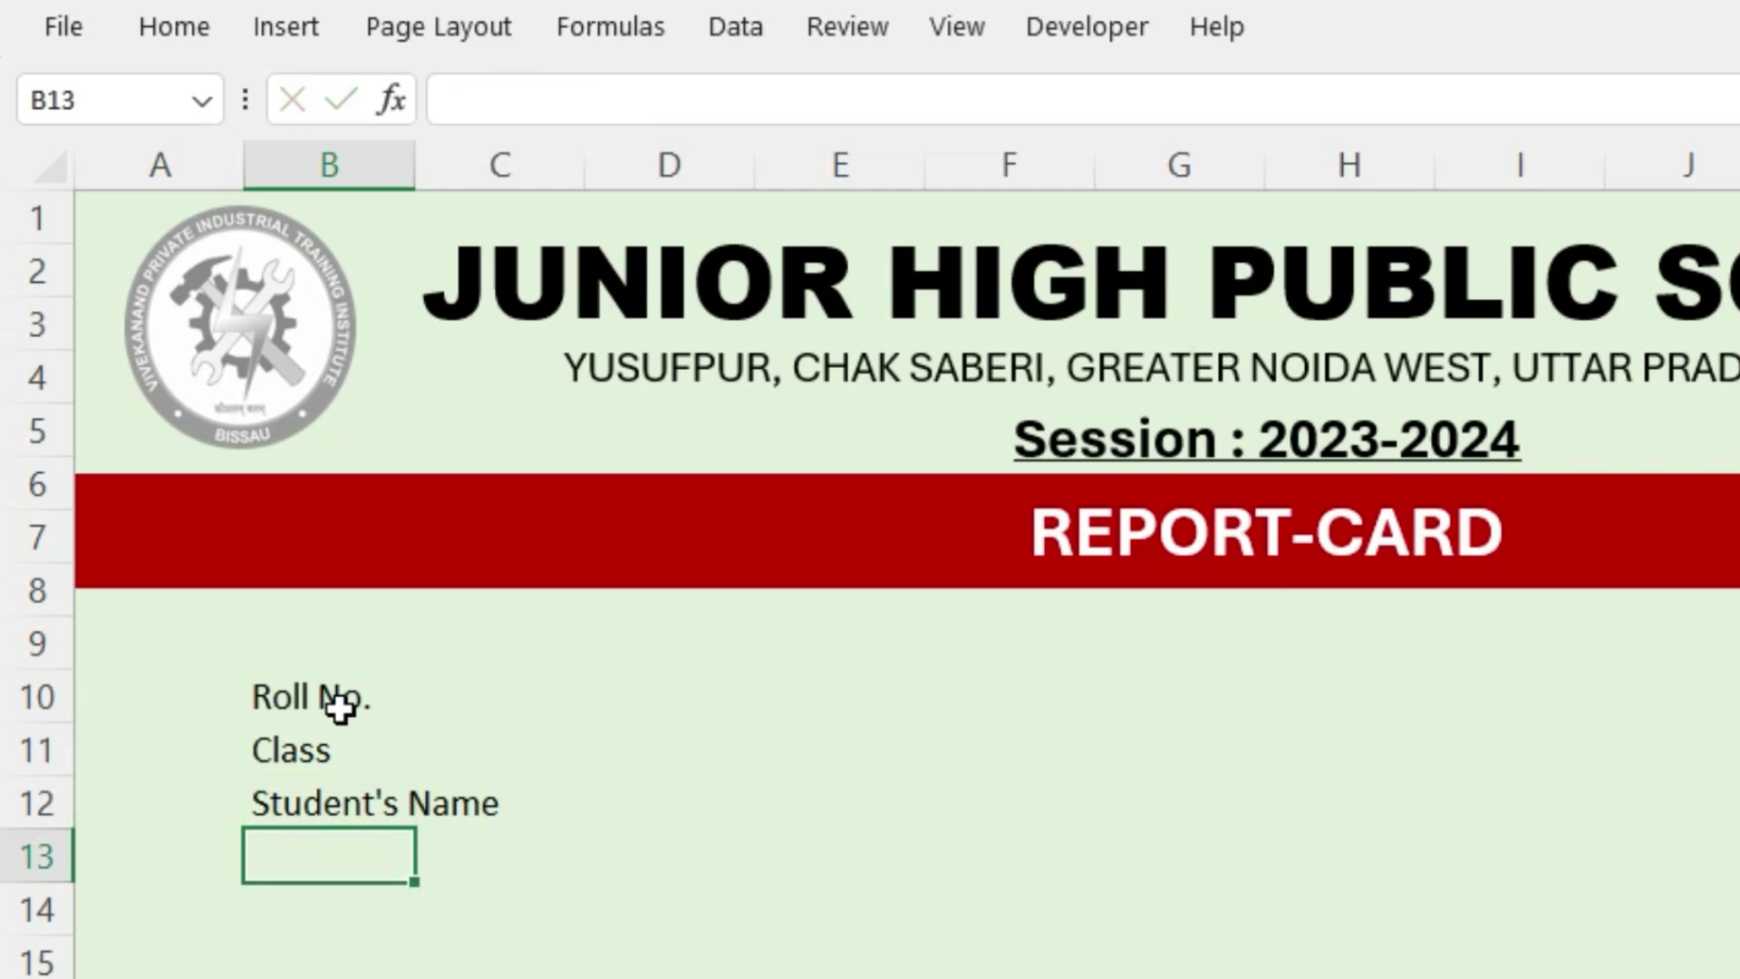
# Add the labels Father's Name in B13 and D.O.B in B14
pyautogui.write('Fahte')
pyautogui.write('r')
pyautogui.press('BackSpace')
pyautogui.press('BackSpace')
pyautogui.press('BackSpace')
pyautogui.press('BackSpace')
pyautogui.write("ther's ")
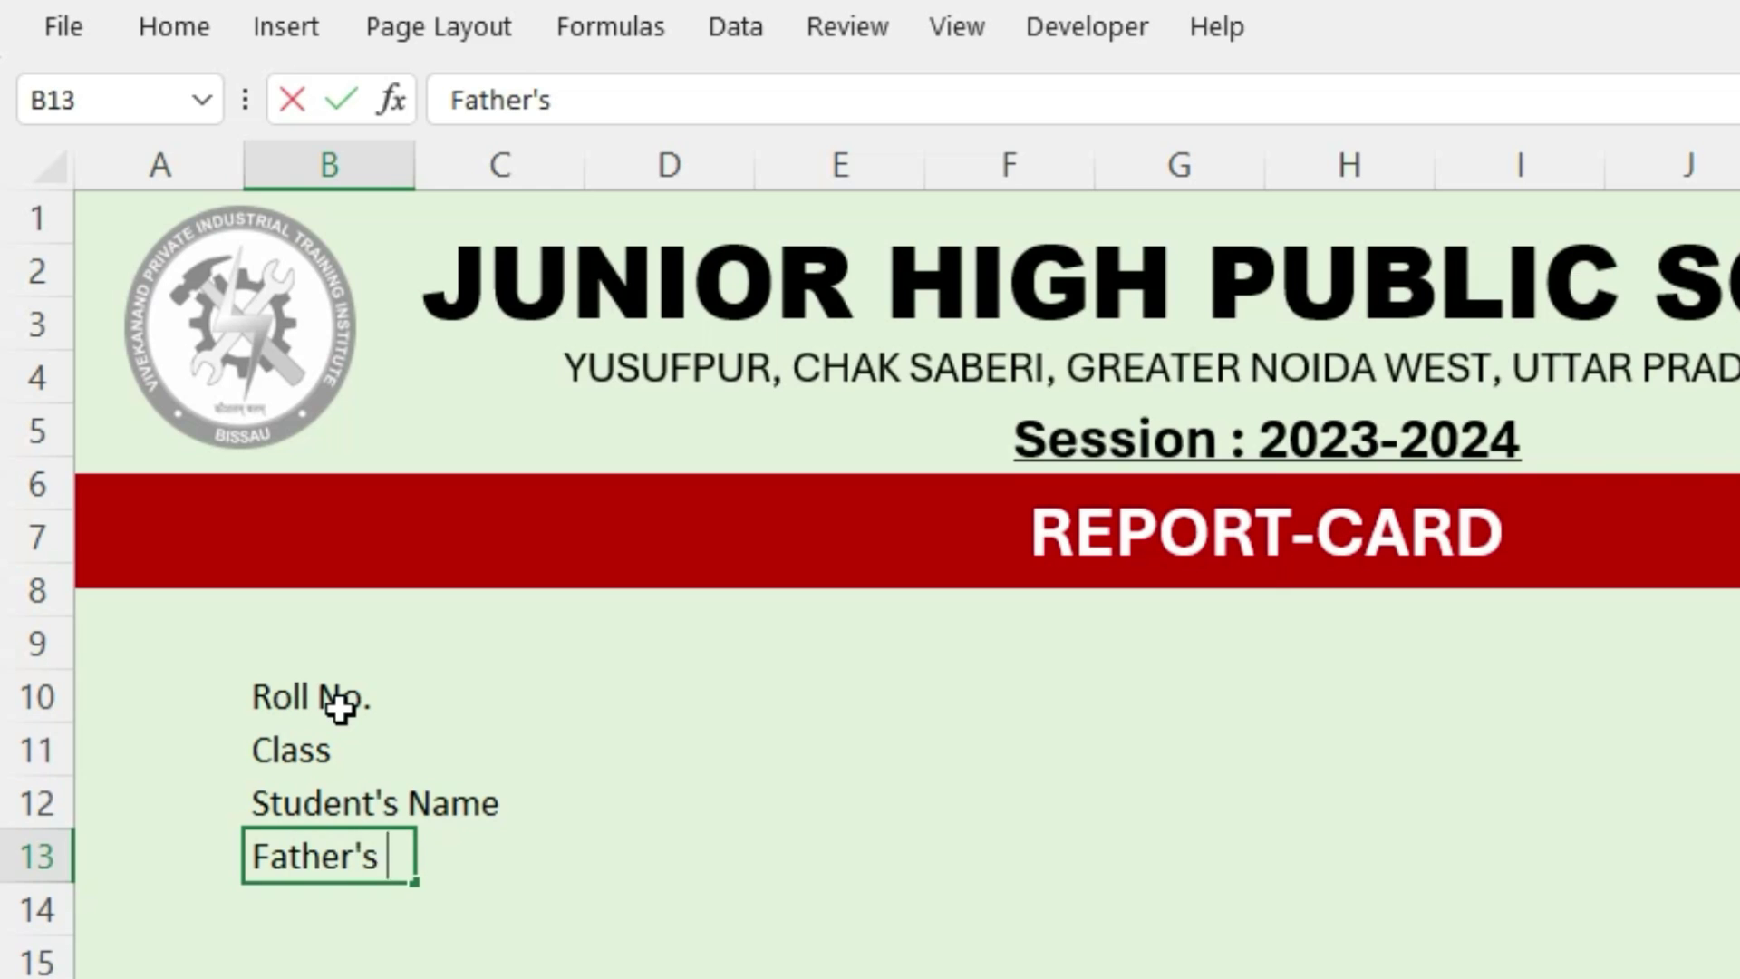
pyautogui.write('Name')
pyautogui.press('Return')
pyautogui.write('D')
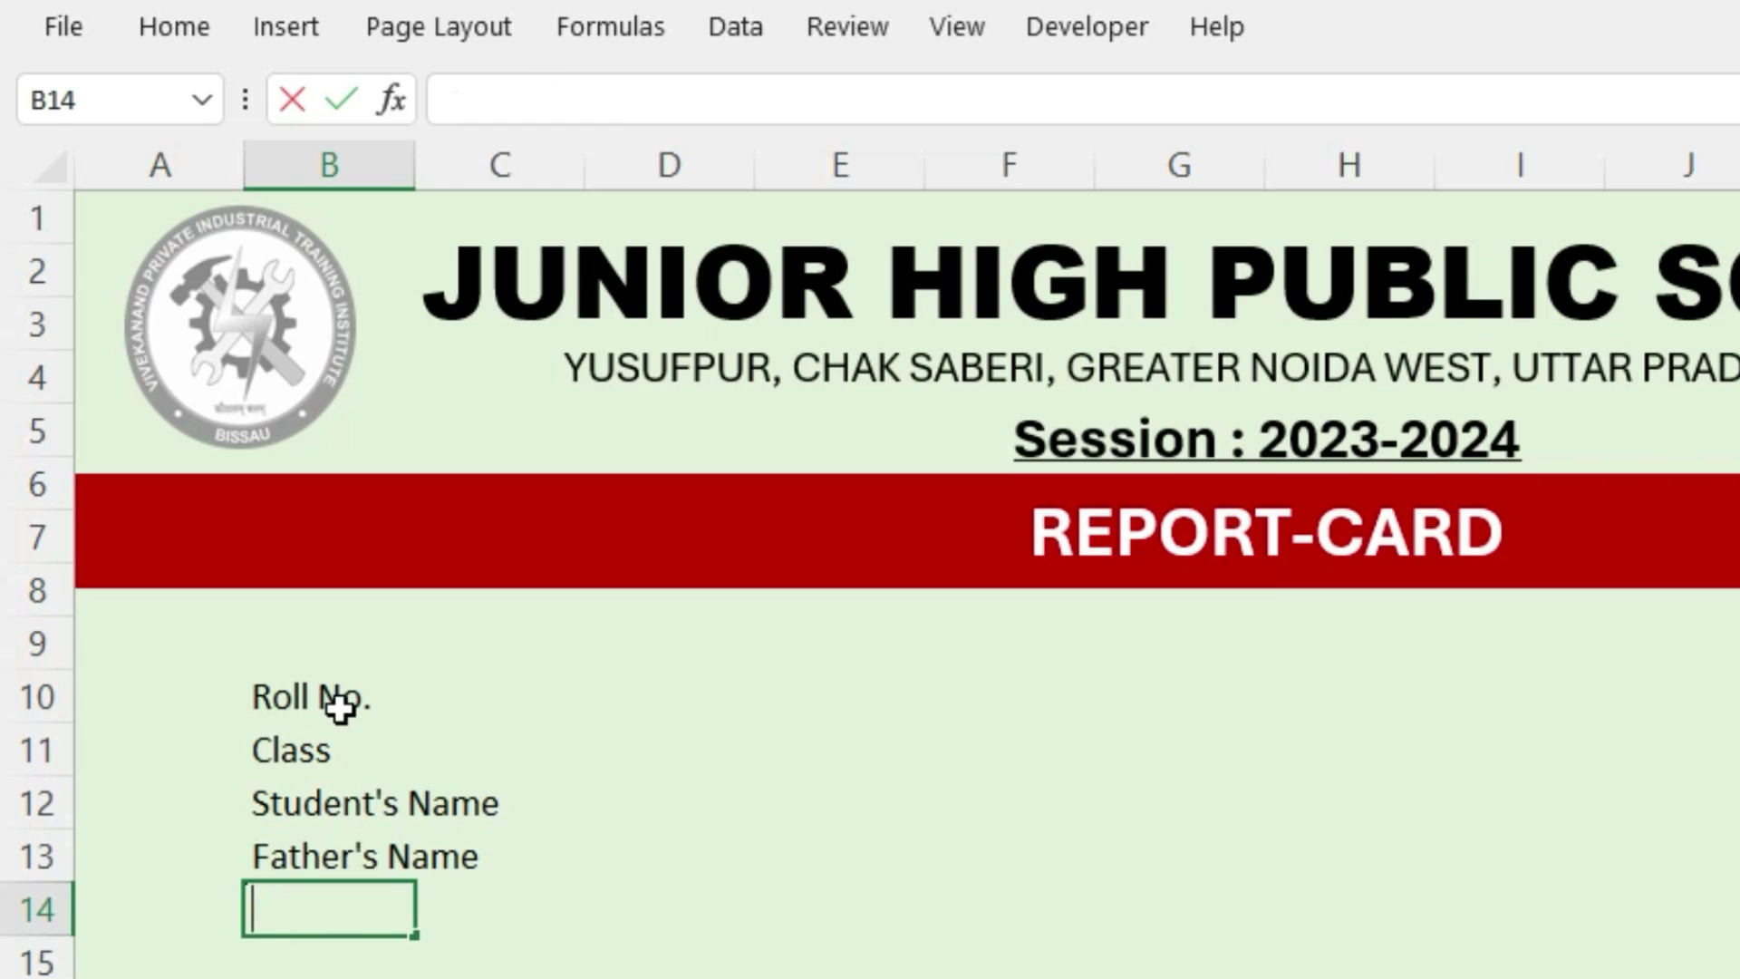
pyautogui.write('D.O.B')
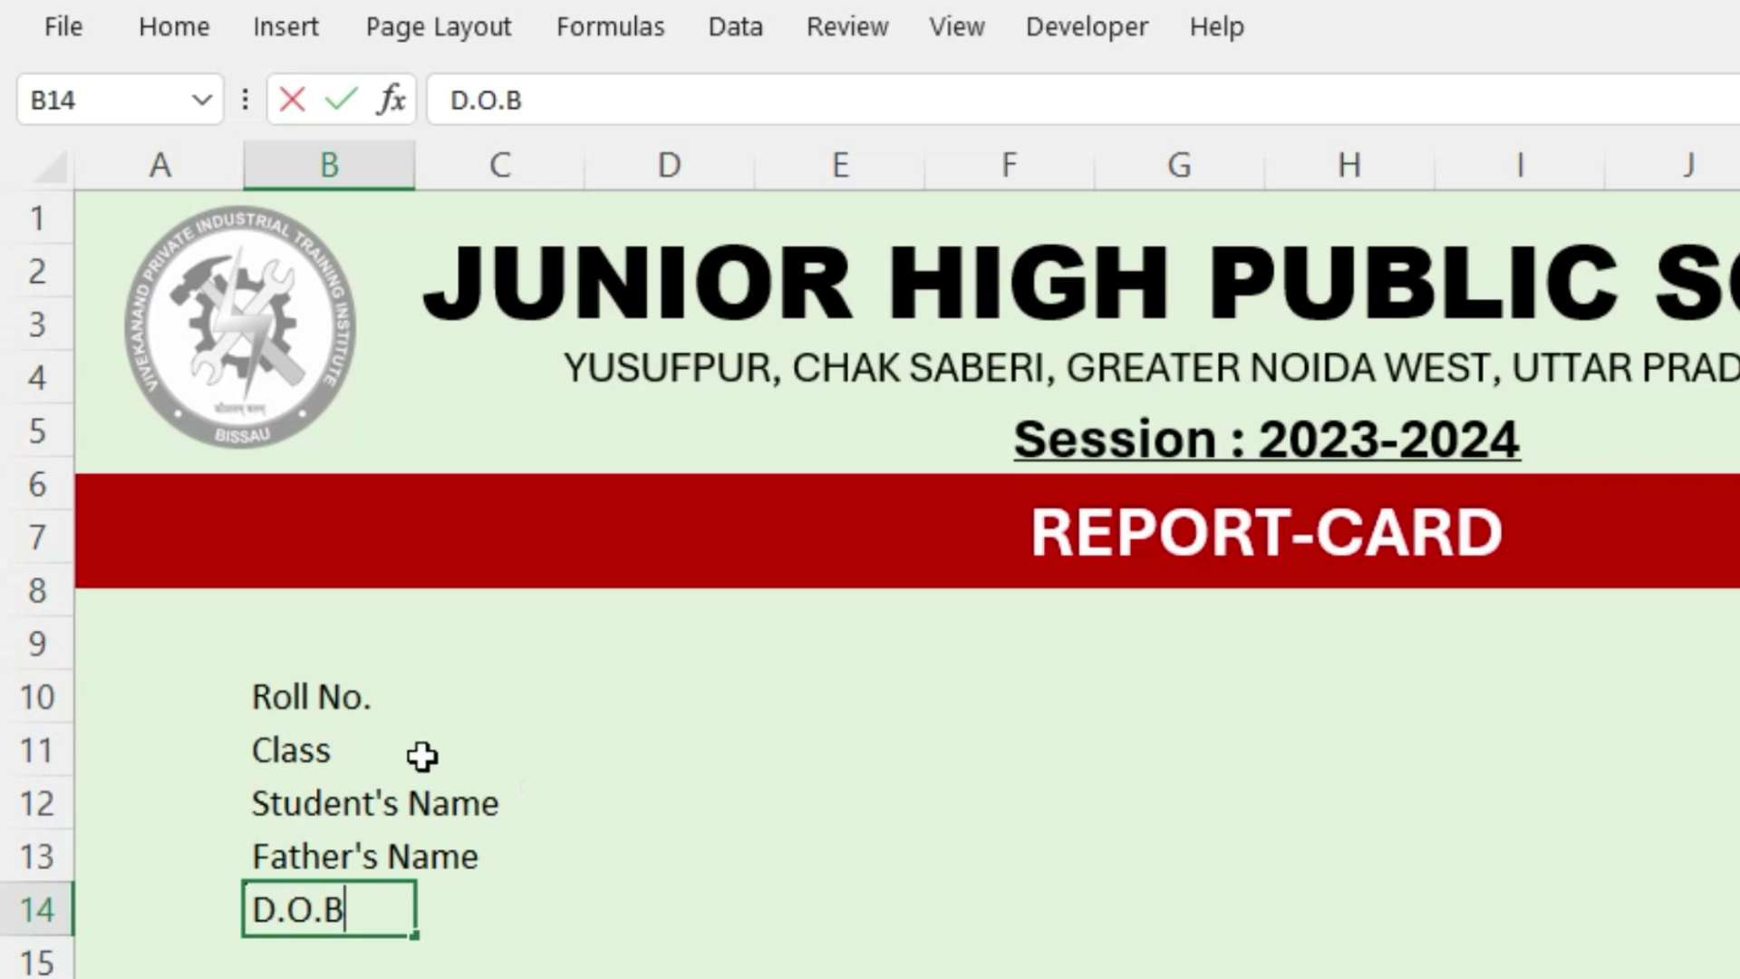
# Make the labels in B10:B14 bold and widen column B to fit the longest label
pyautogui.moveTo(344, 700); pyautogui.dragTo(317, 910)
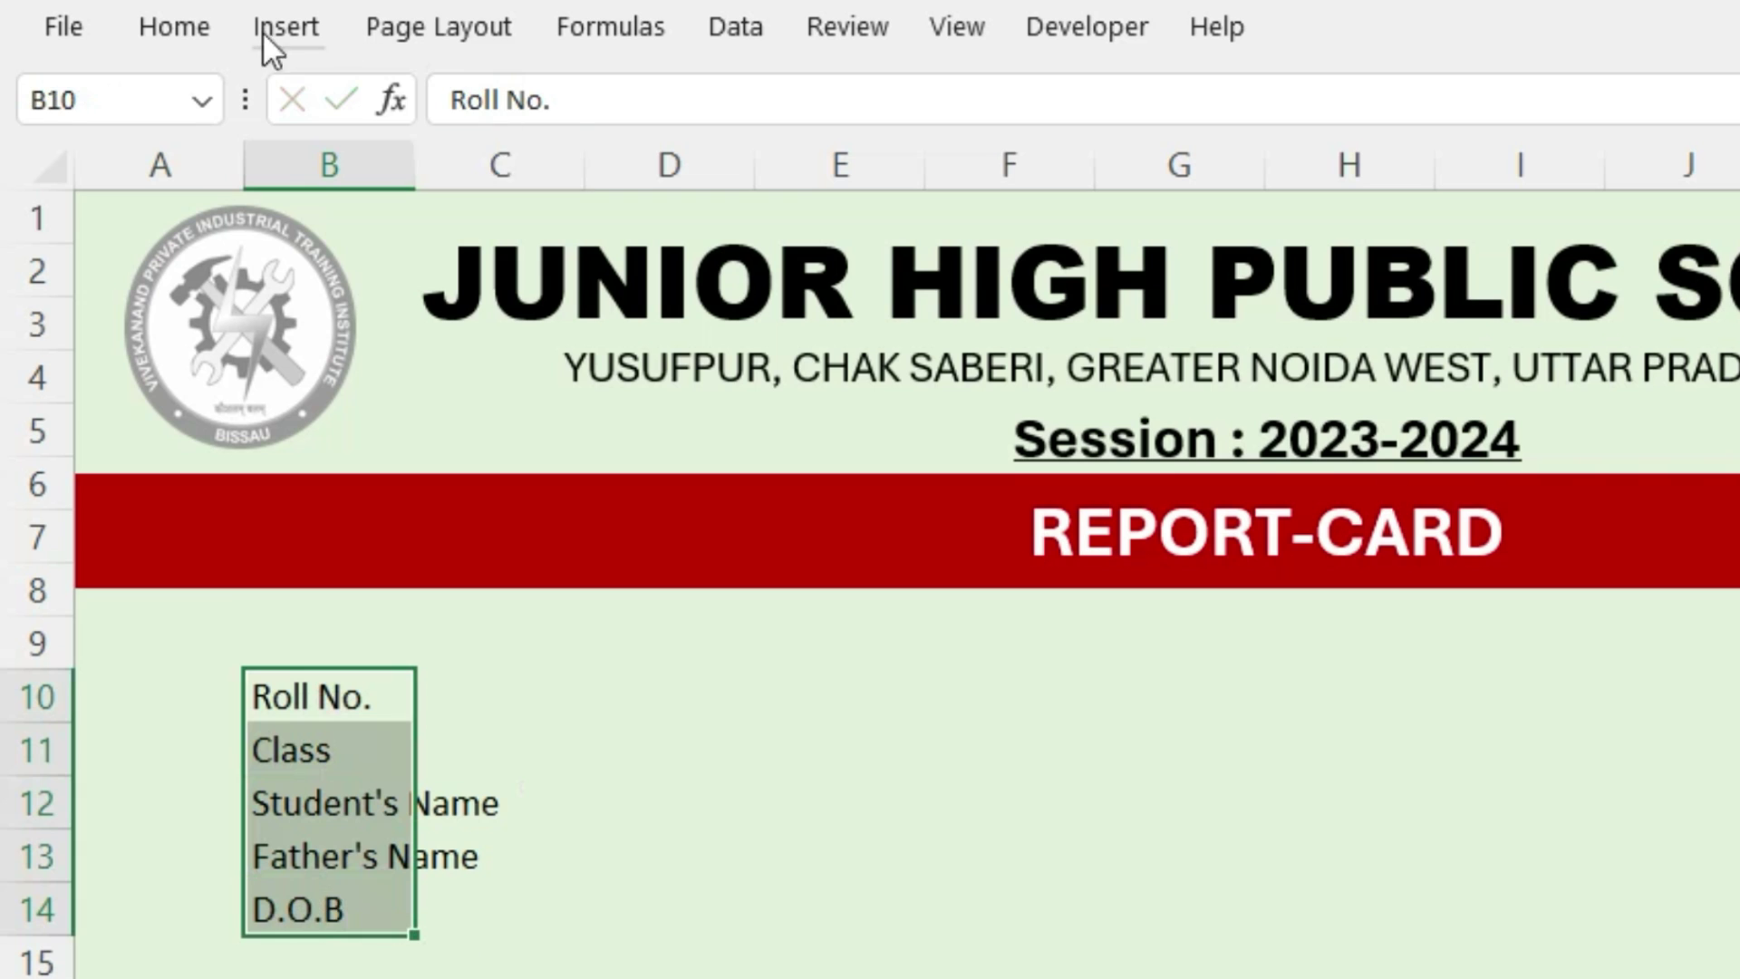
pyautogui.click(199, 37)
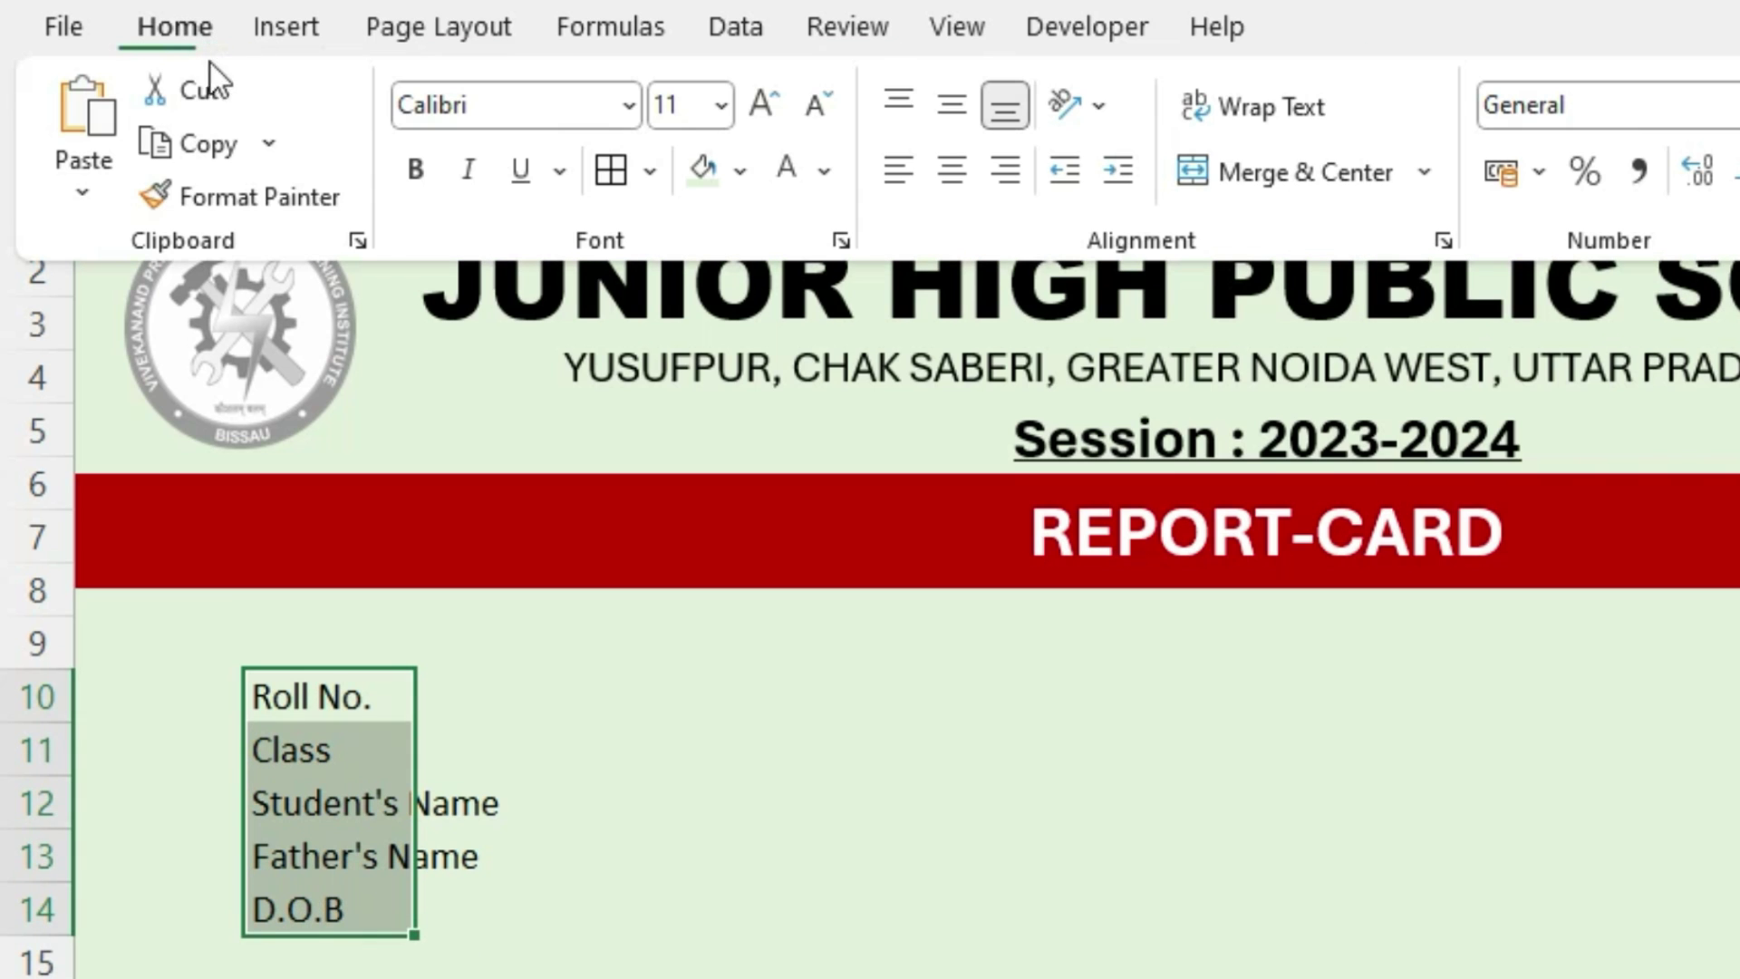
pyautogui.click(429, 176)
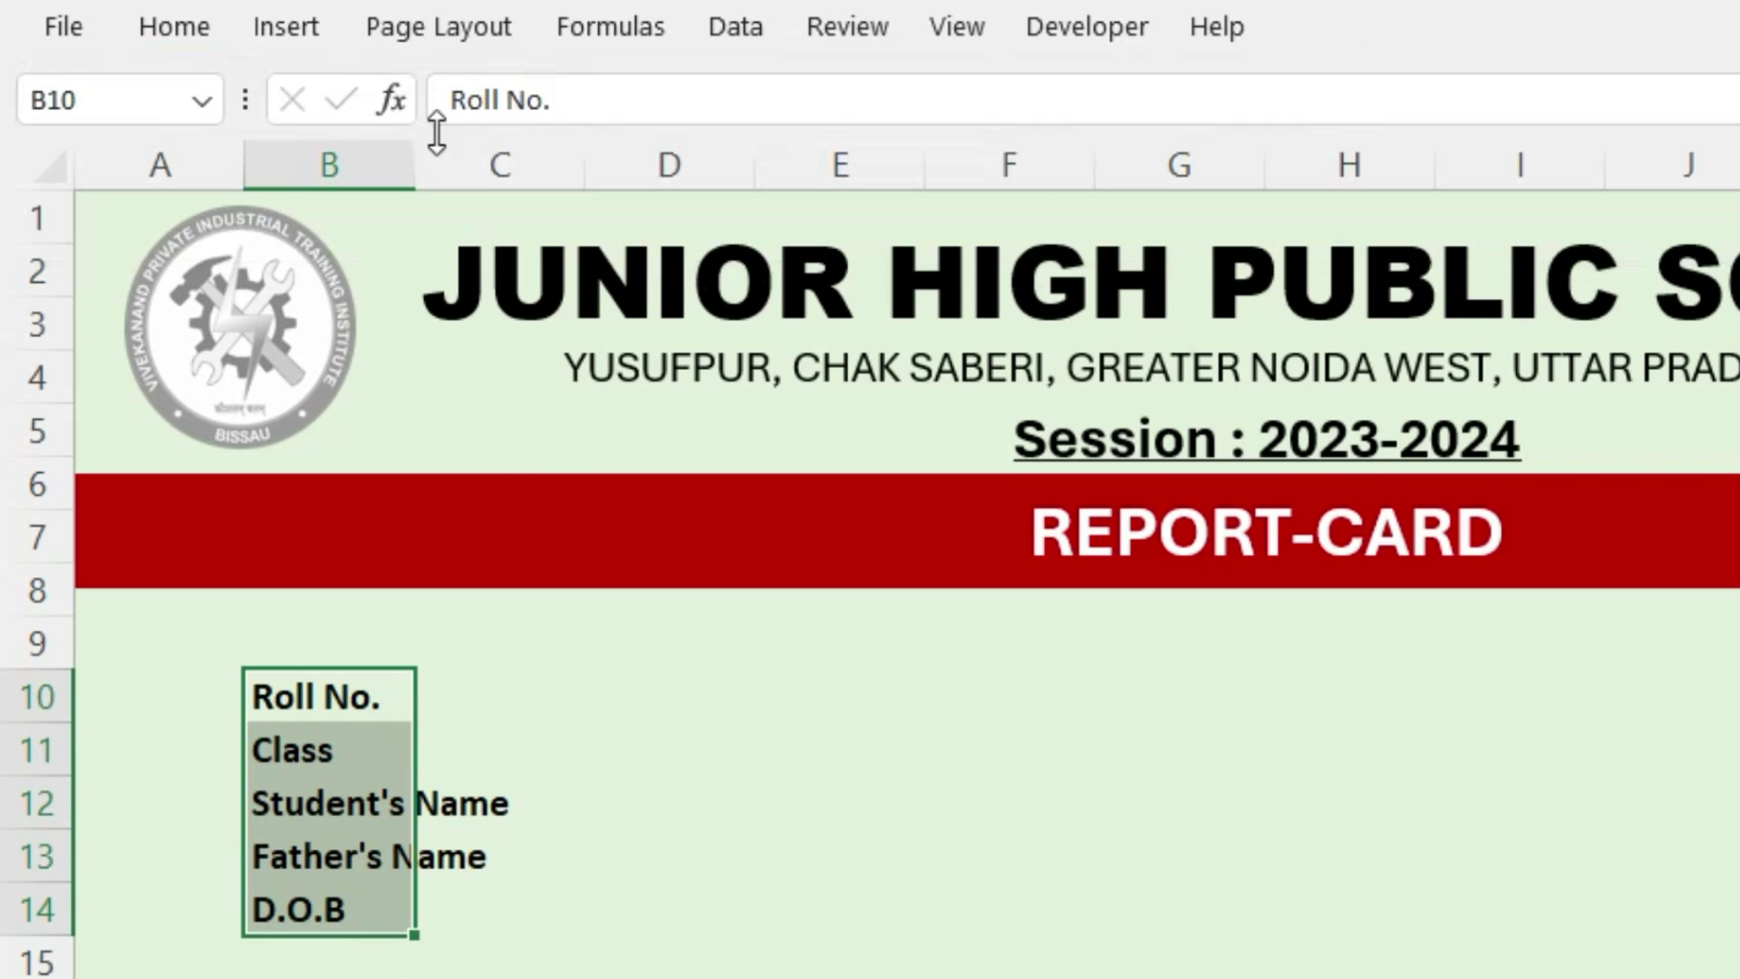
pyautogui.moveTo(414, 170); pyautogui.dragTo(520, 262)
# Enter a colon in C10, fill it down to C14, and narrow column C to fit the colons
pyautogui.click(562, 703)
pyautogui.write(':')
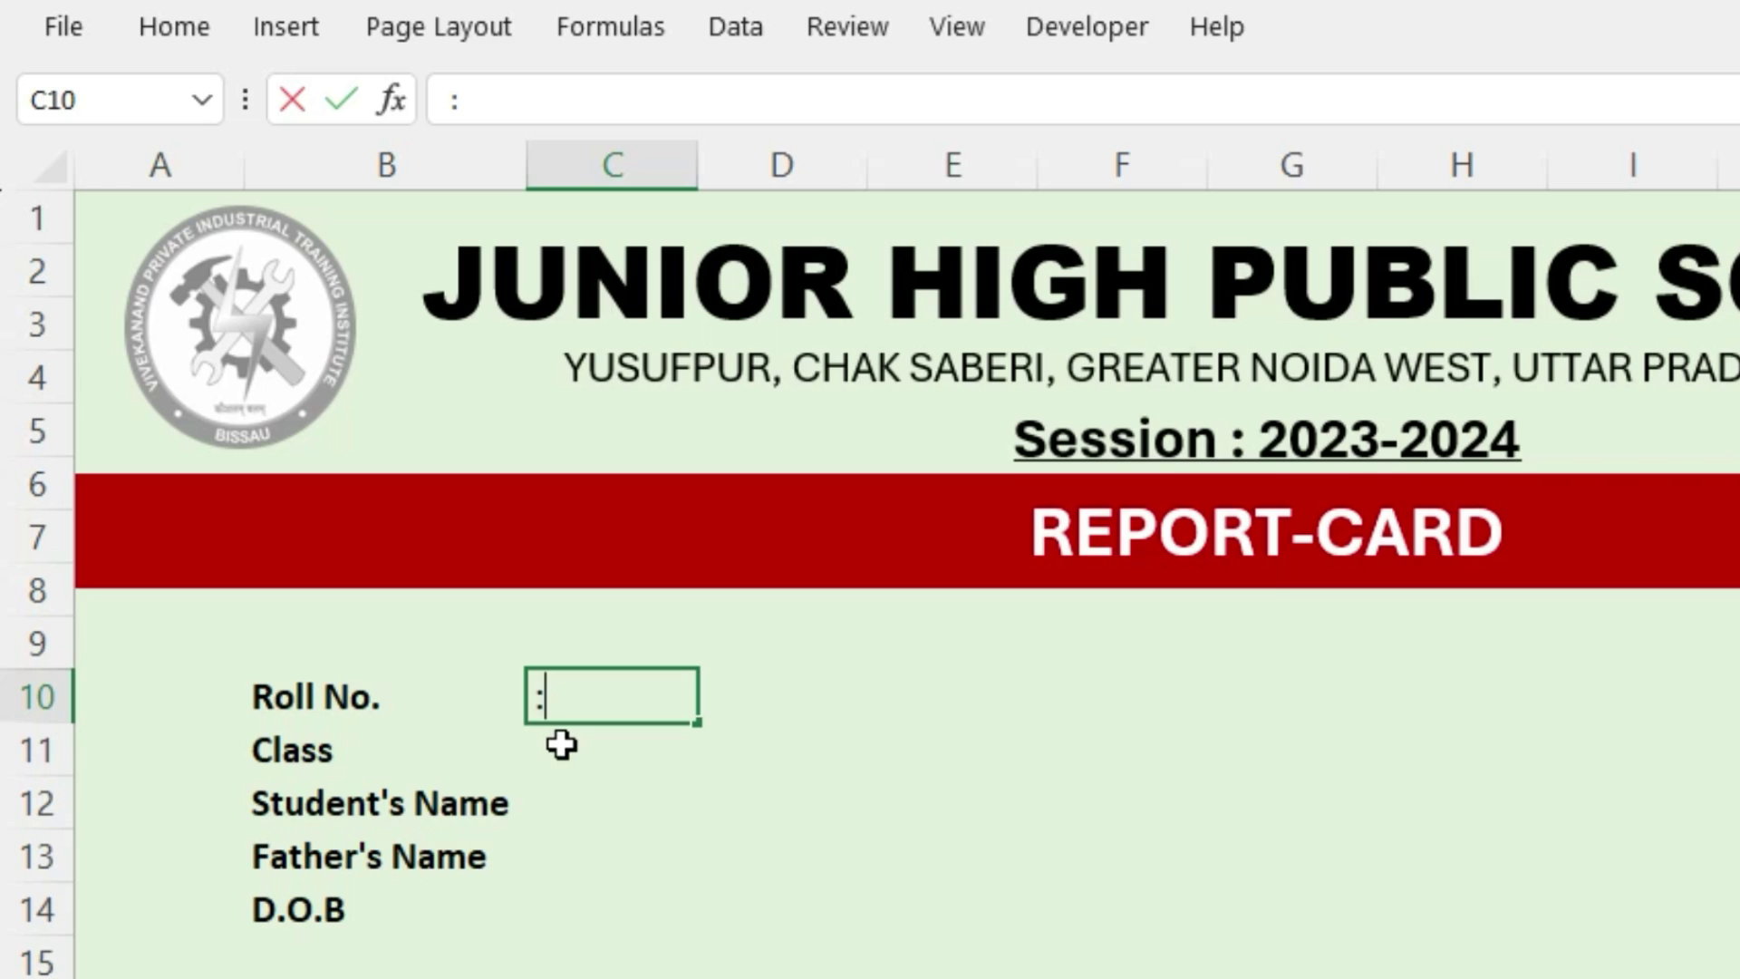
pyautogui.press('Return')
pyautogui.click(600, 680)
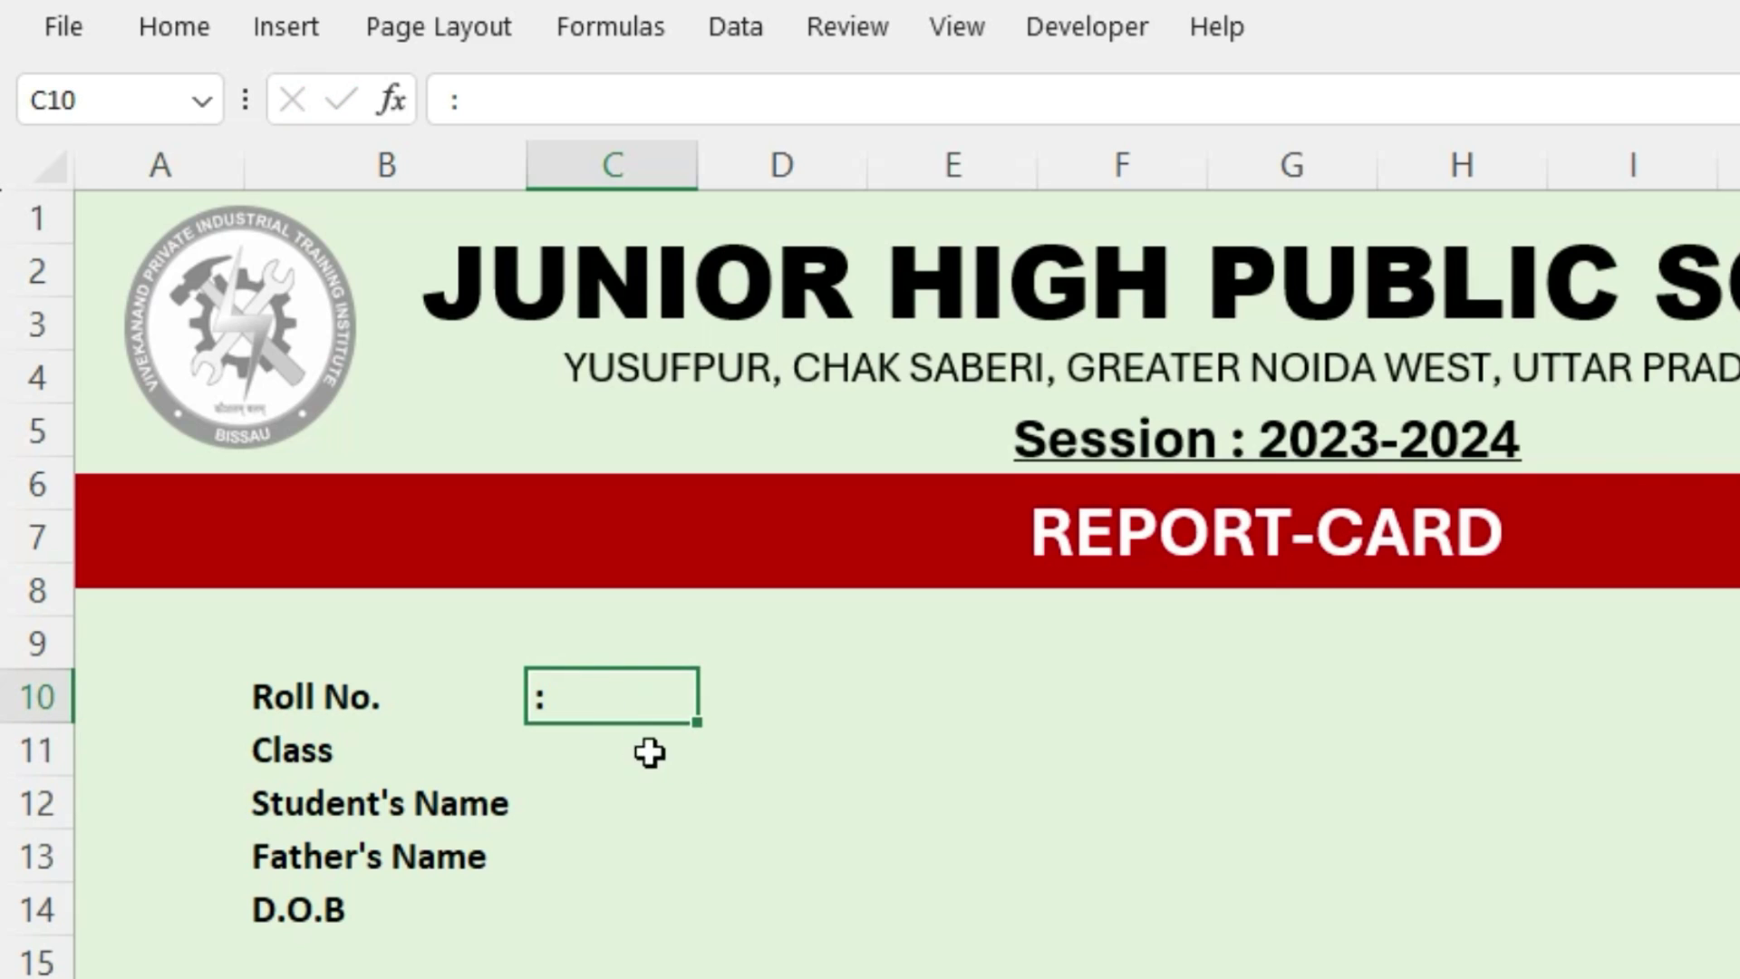
pyautogui.moveTo(689, 720); pyautogui.dragTo(682, 932)
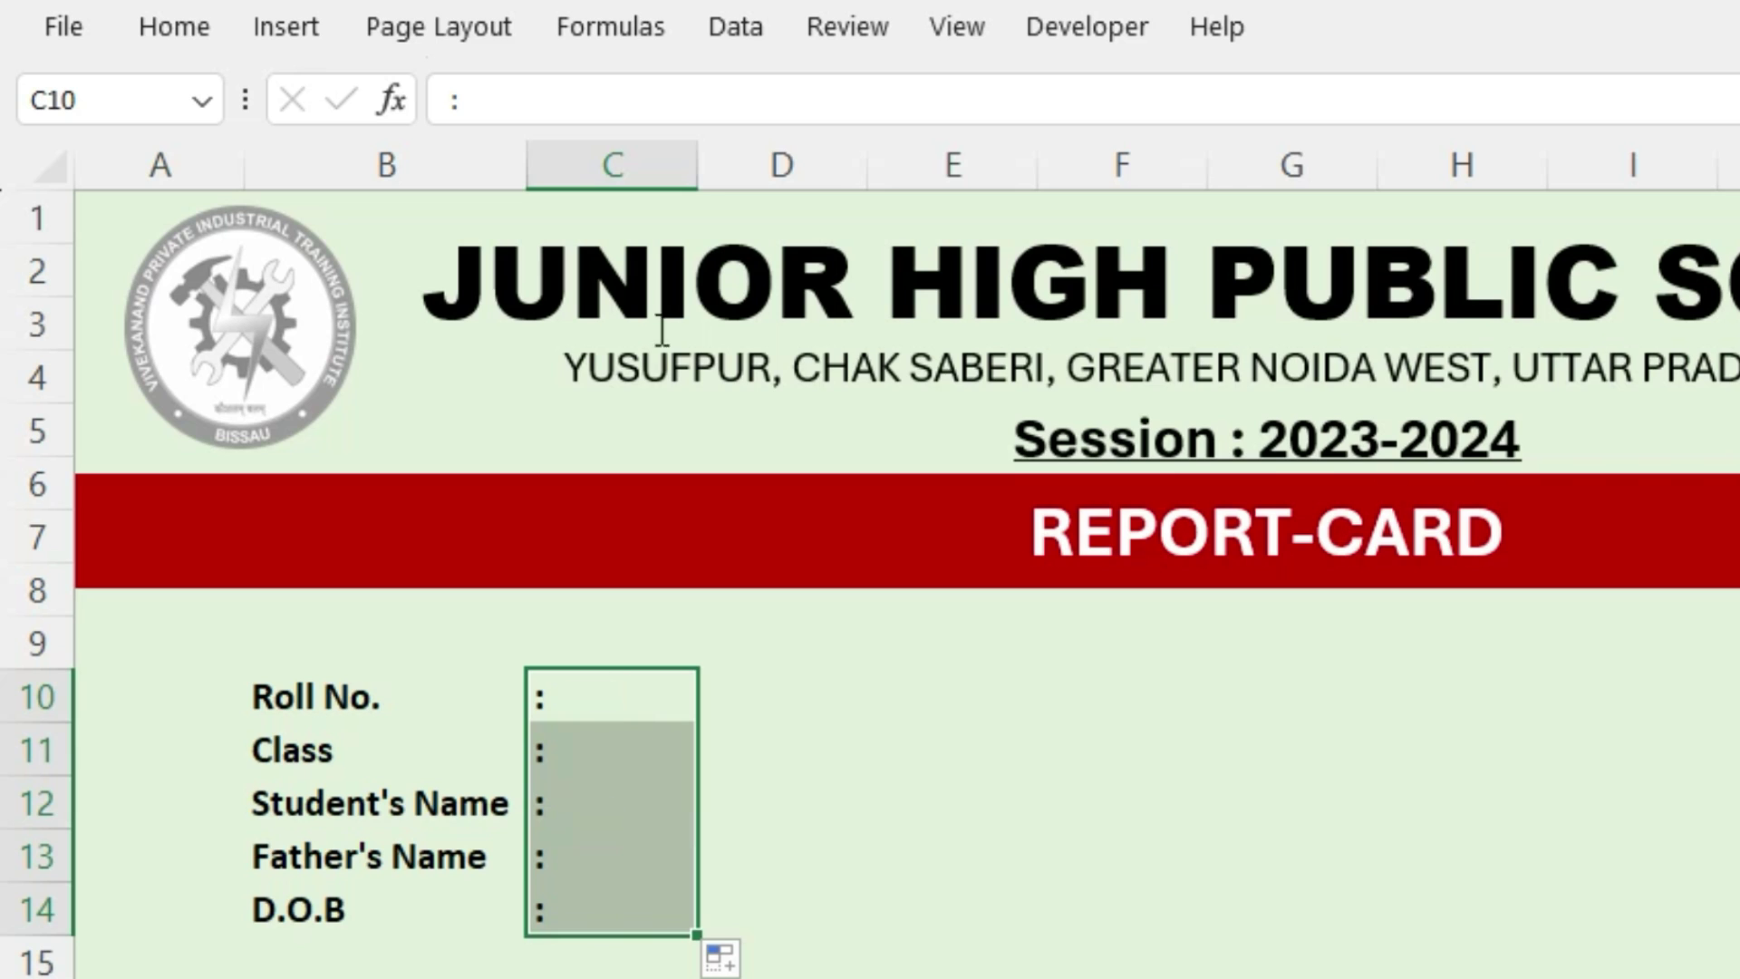
pyautogui.moveTo(696, 164); pyautogui.dragTo(571, 164)
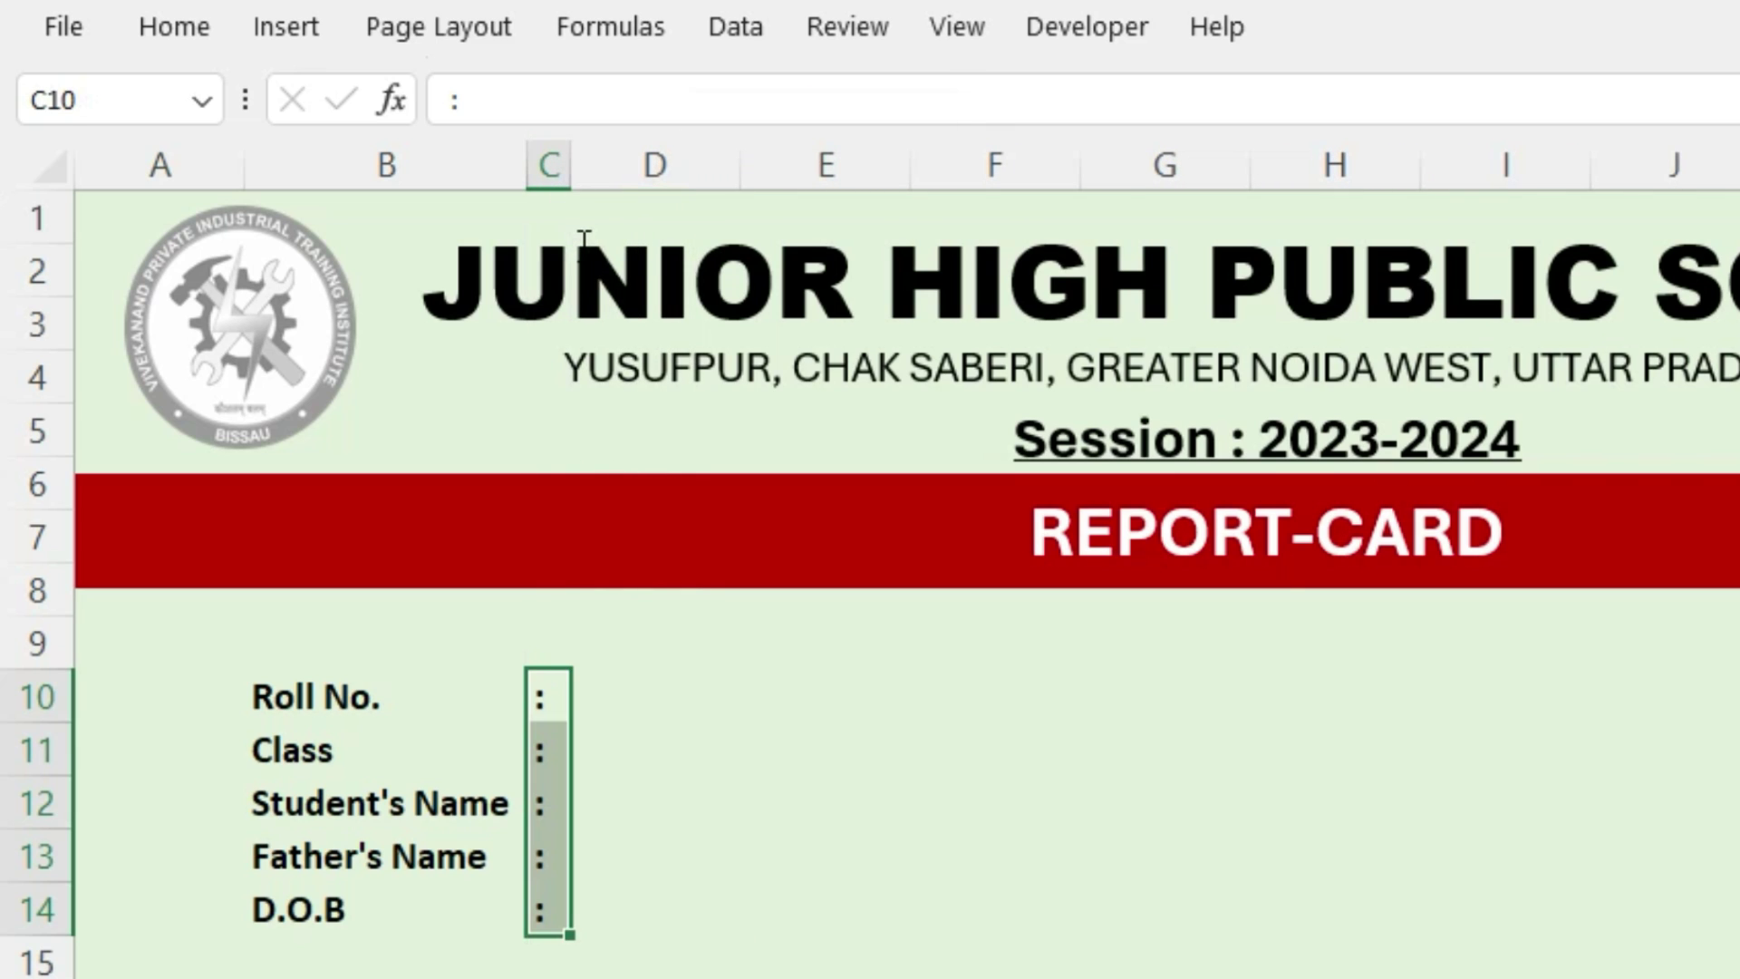
# Give D10 a list validation with source =Stud_data!$A$2:$A$13 and choose the fourth roll number from its dropdown
pyautogui.press('Right')
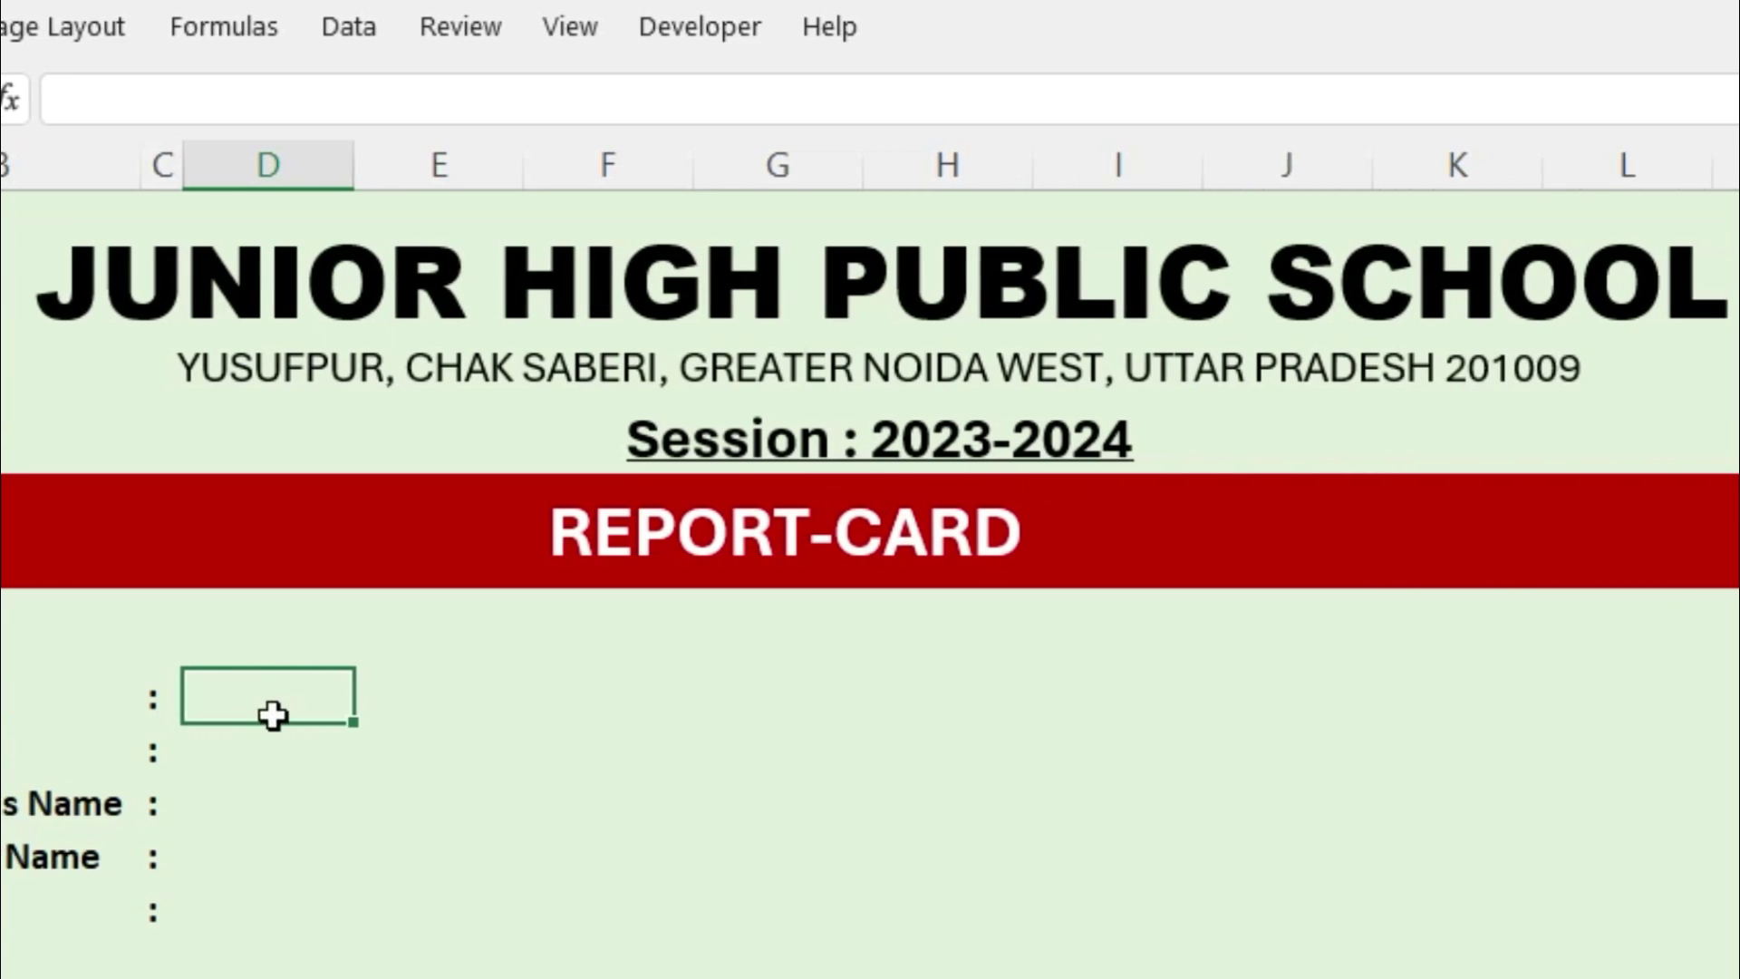
pyautogui.click(435, 28)
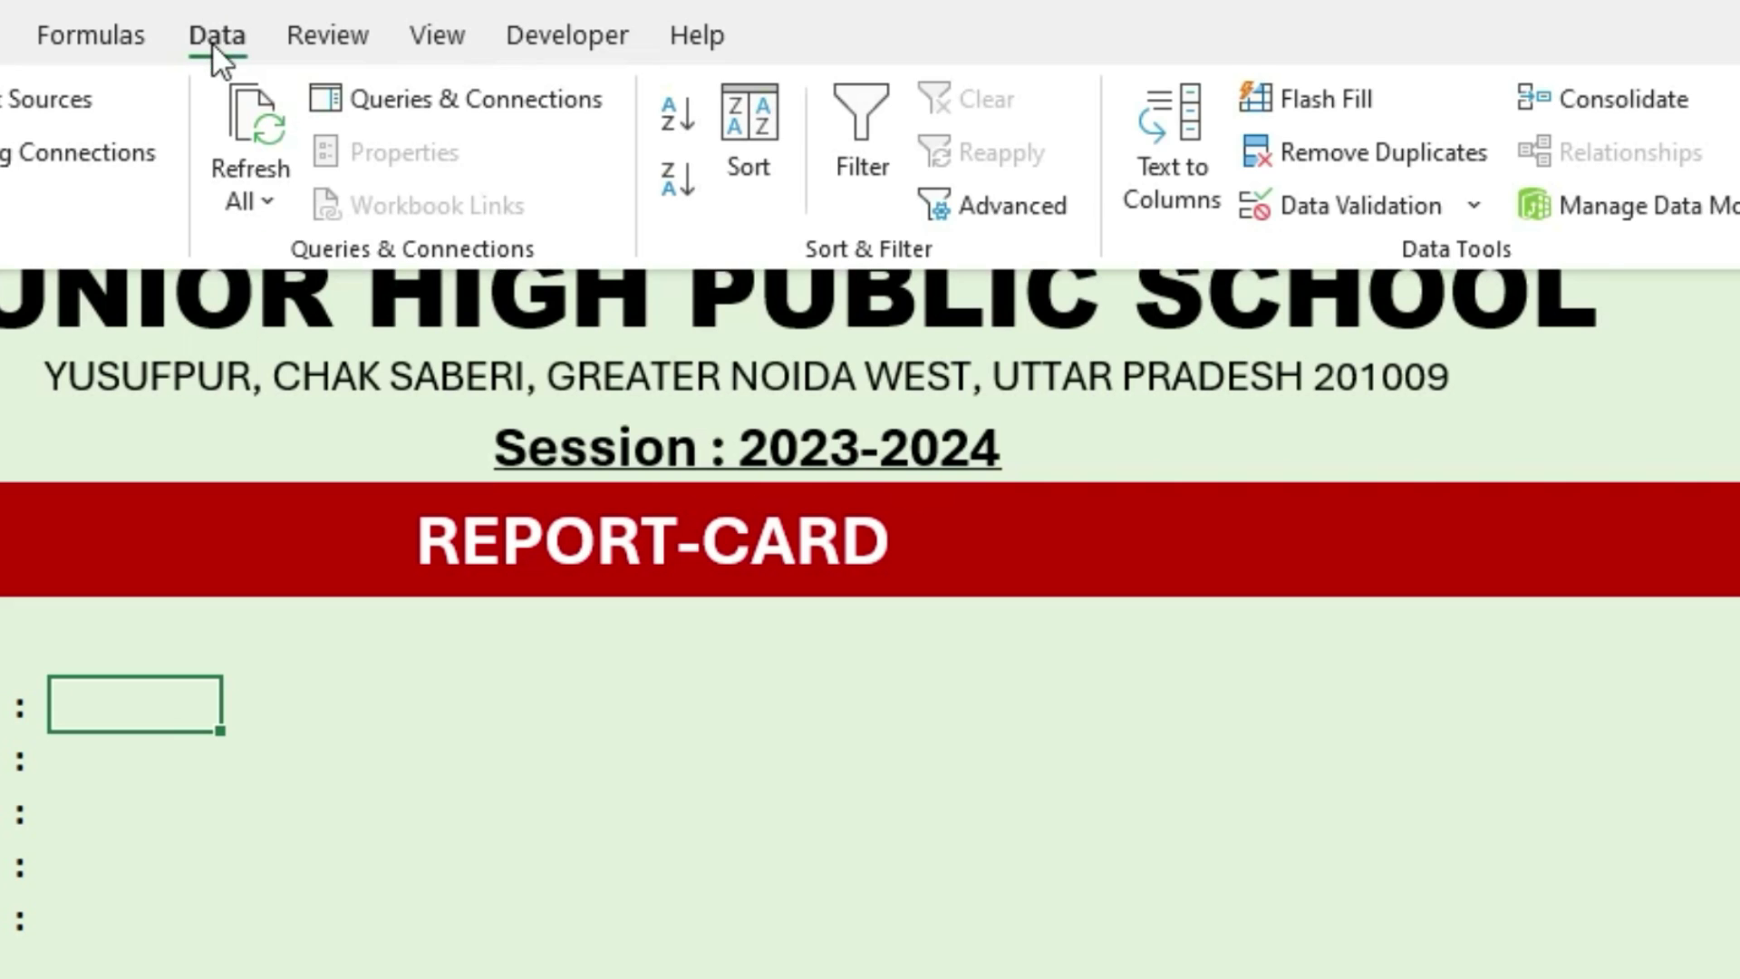
pyautogui.click(1416, 201)
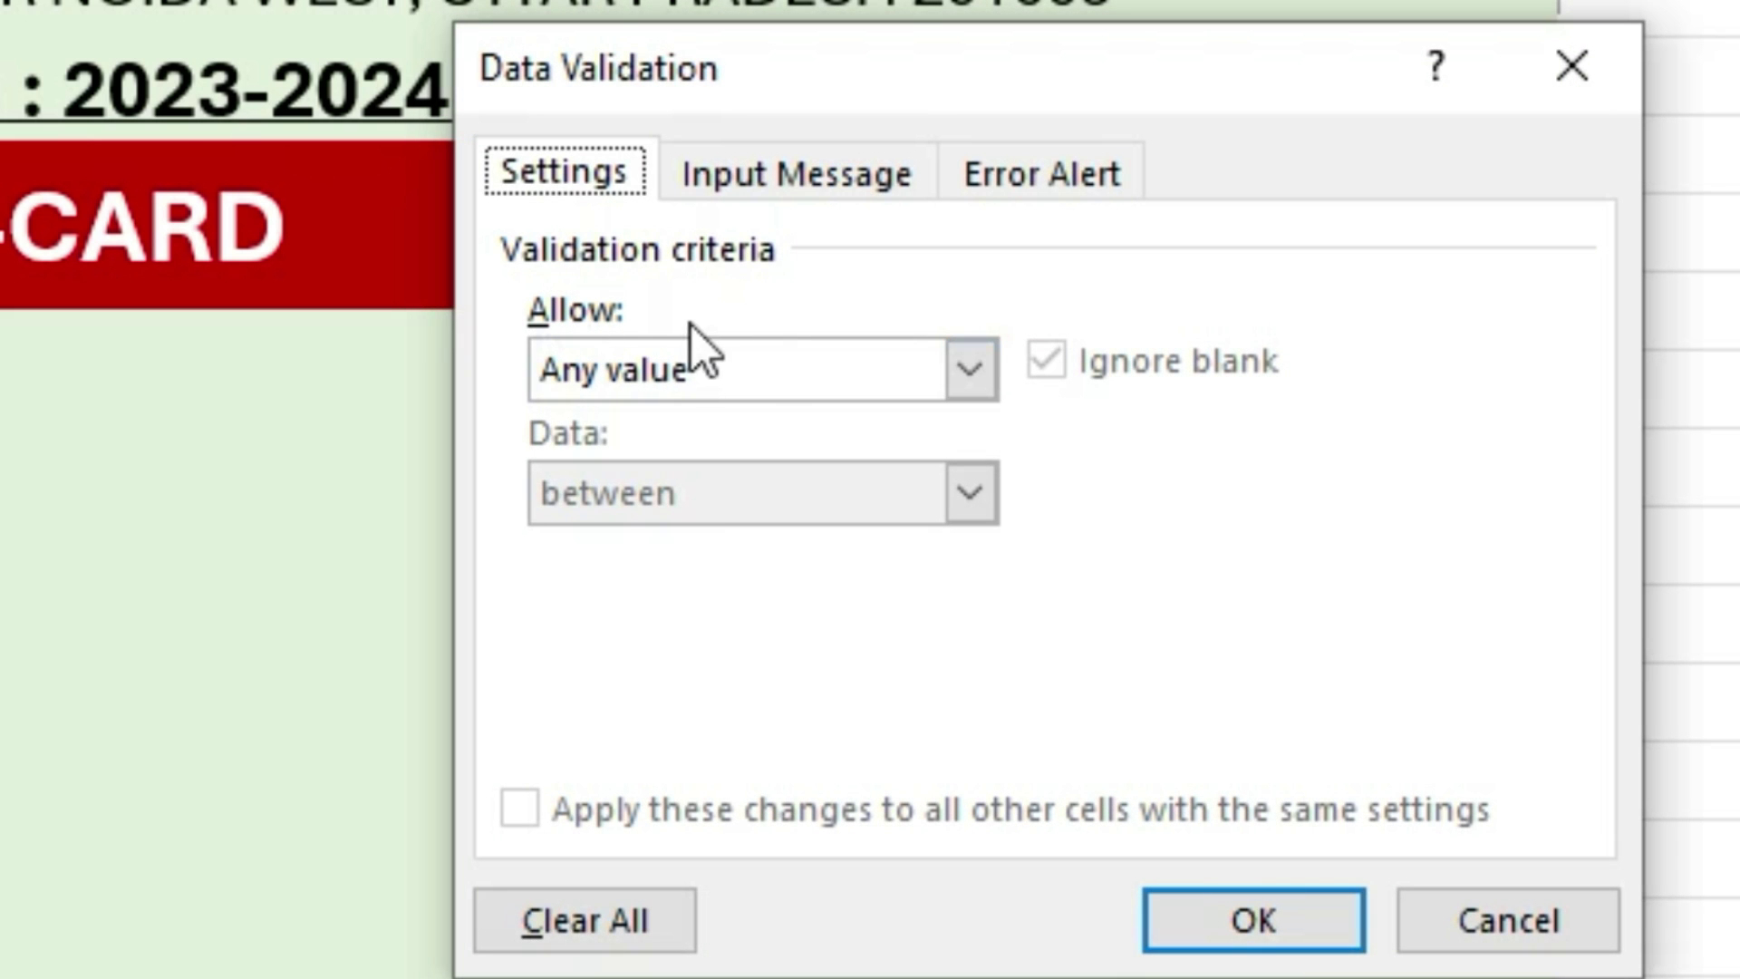
pyautogui.click(970, 368)
pyautogui.click(589, 542)
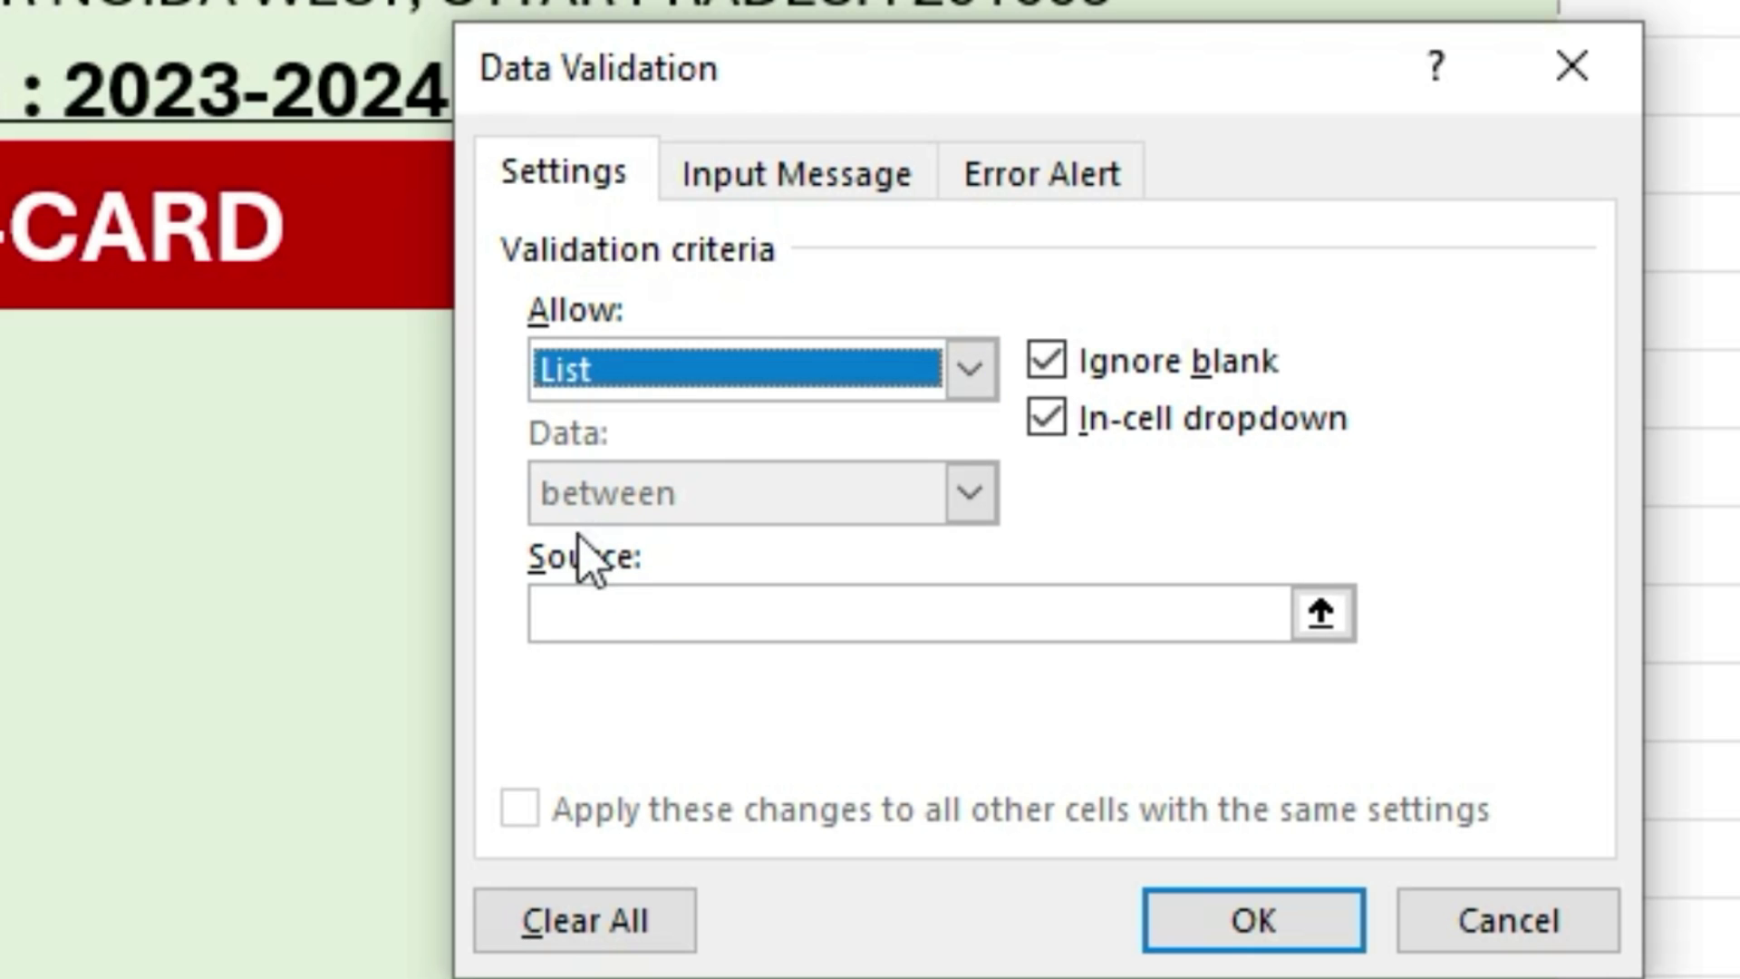
pyautogui.click(625, 612)
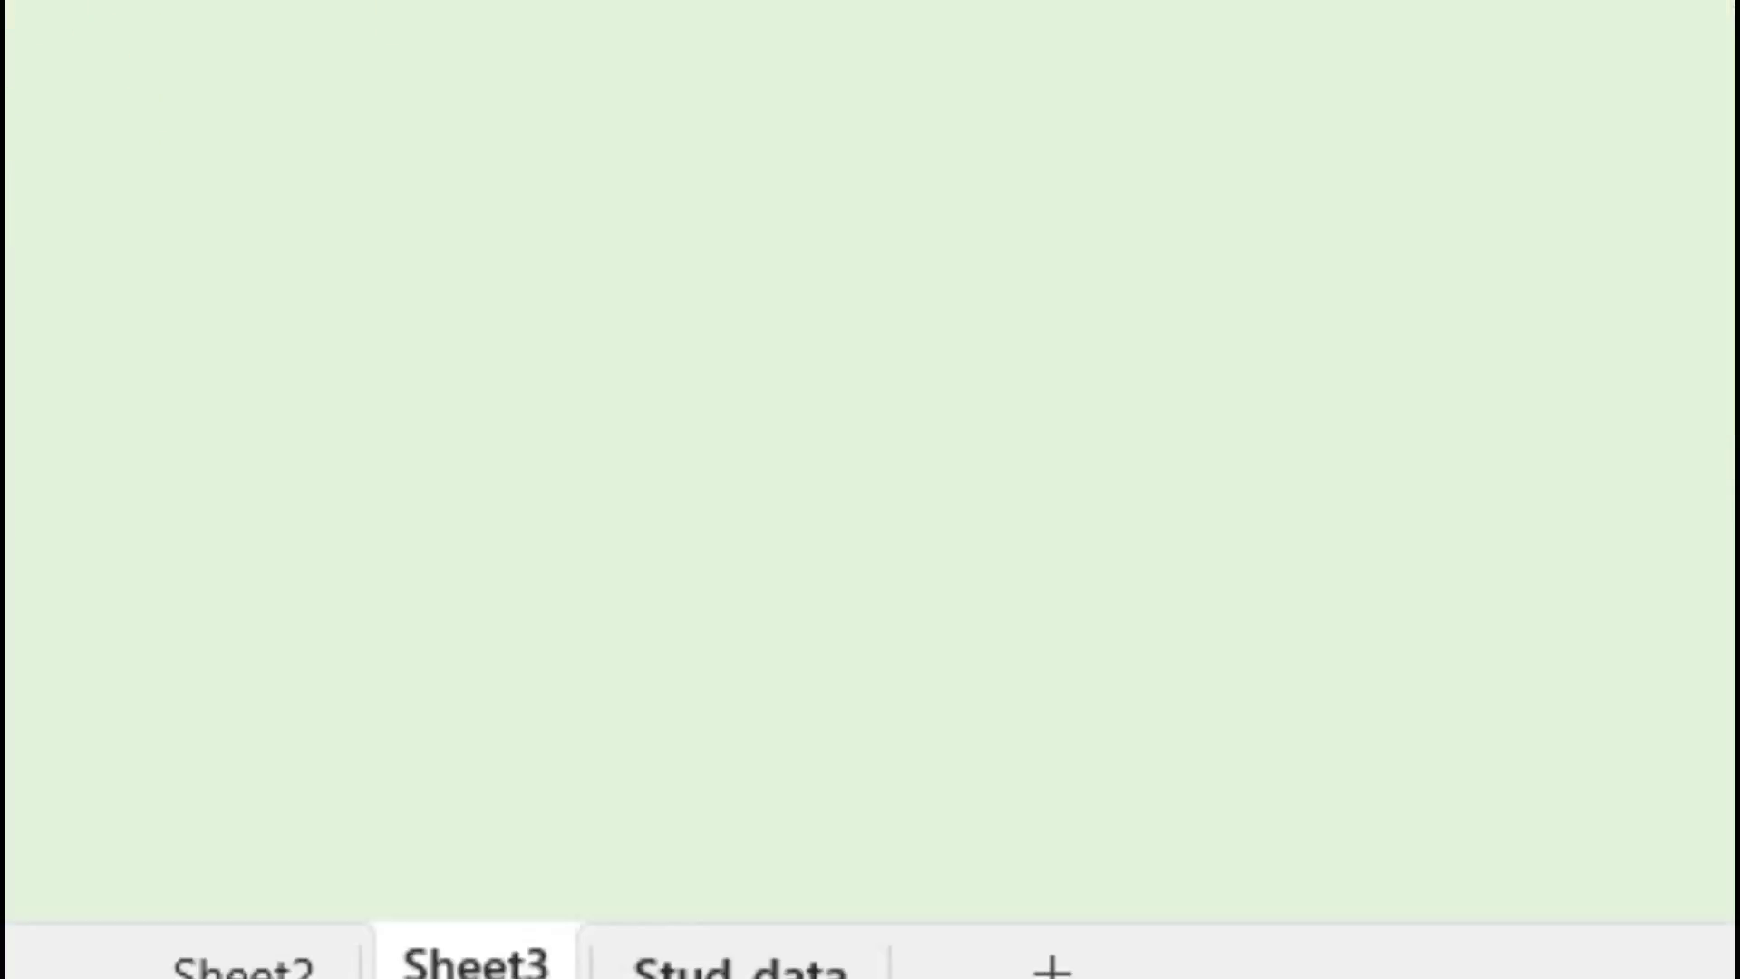
pyautogui.click(339, 954)
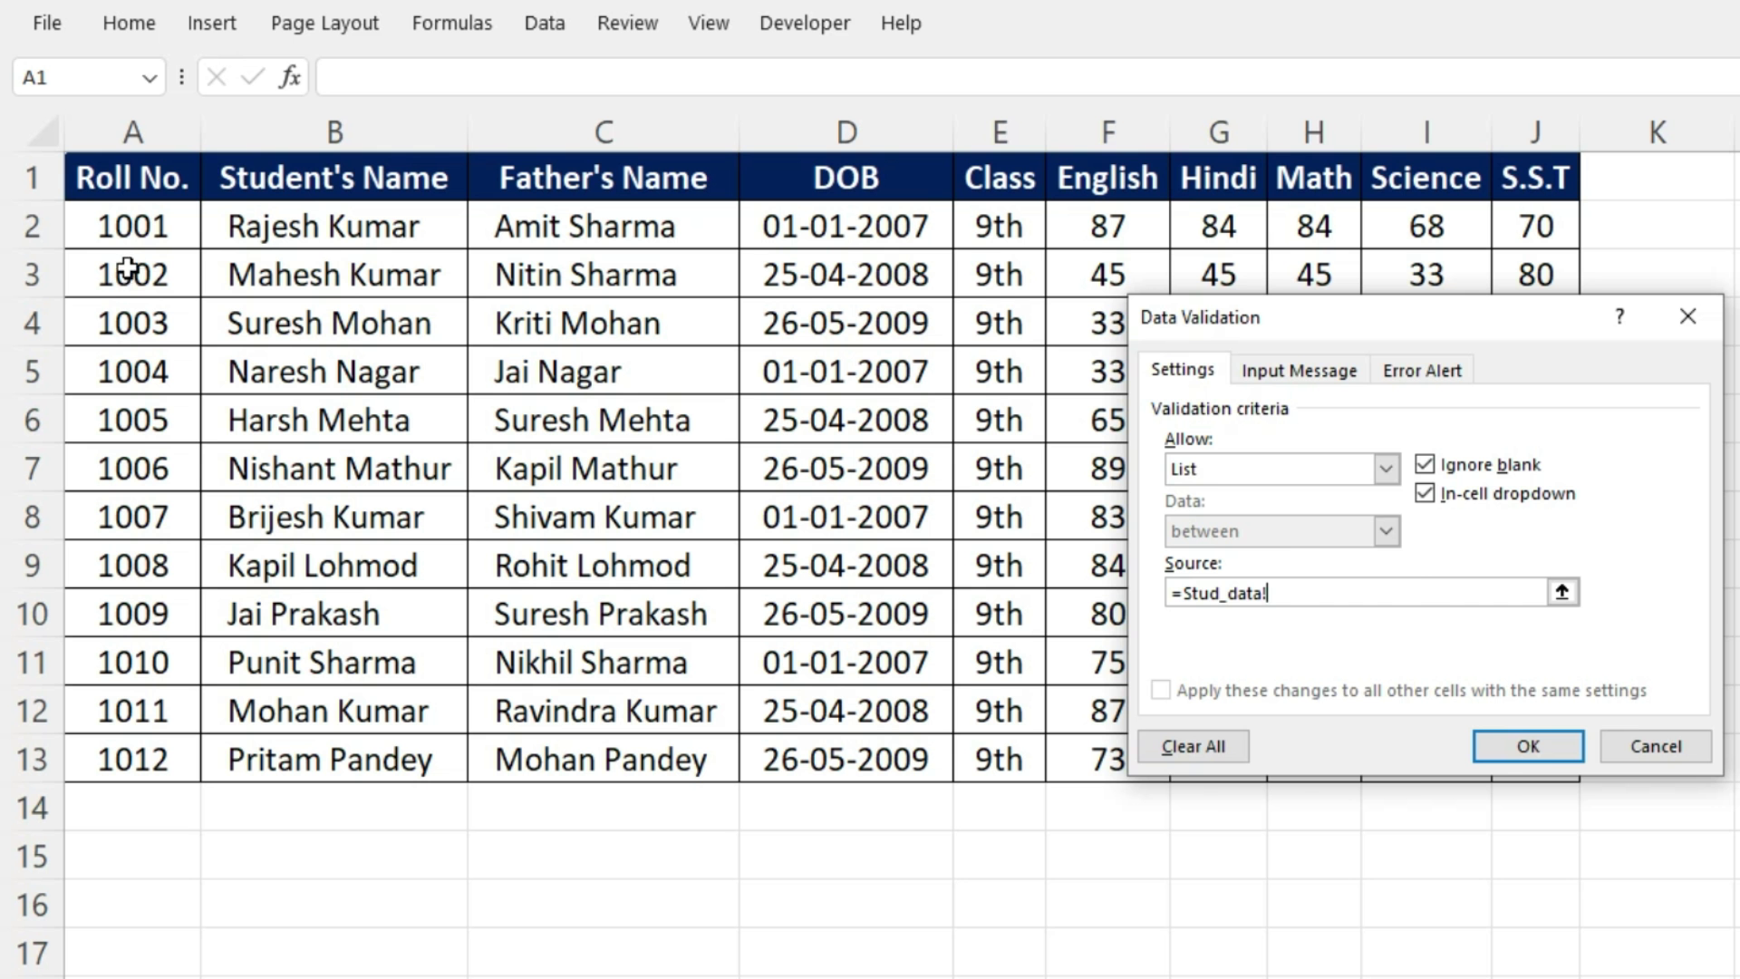
pyautogui.moveTo(107, 226); pyautogui.dragTo(108, 635)
pyautogui.moveTo(141, 750); pyautogui.dragTo(141, 755)
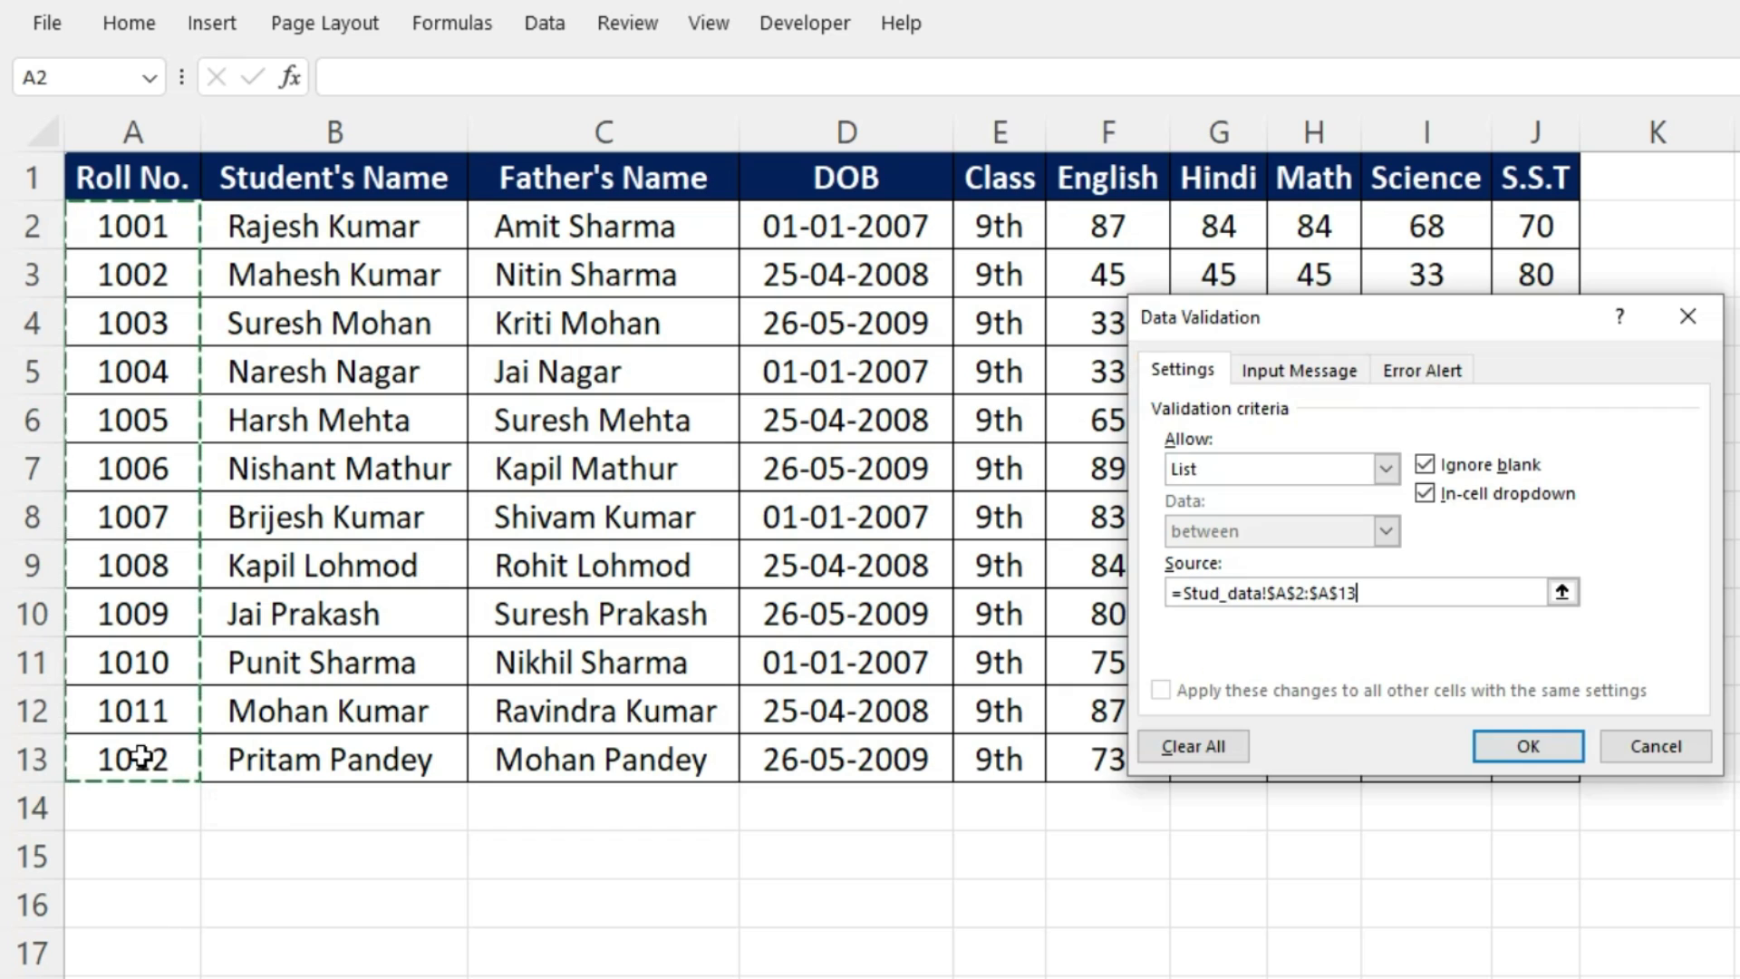
pyautogui.click(1527, 745)
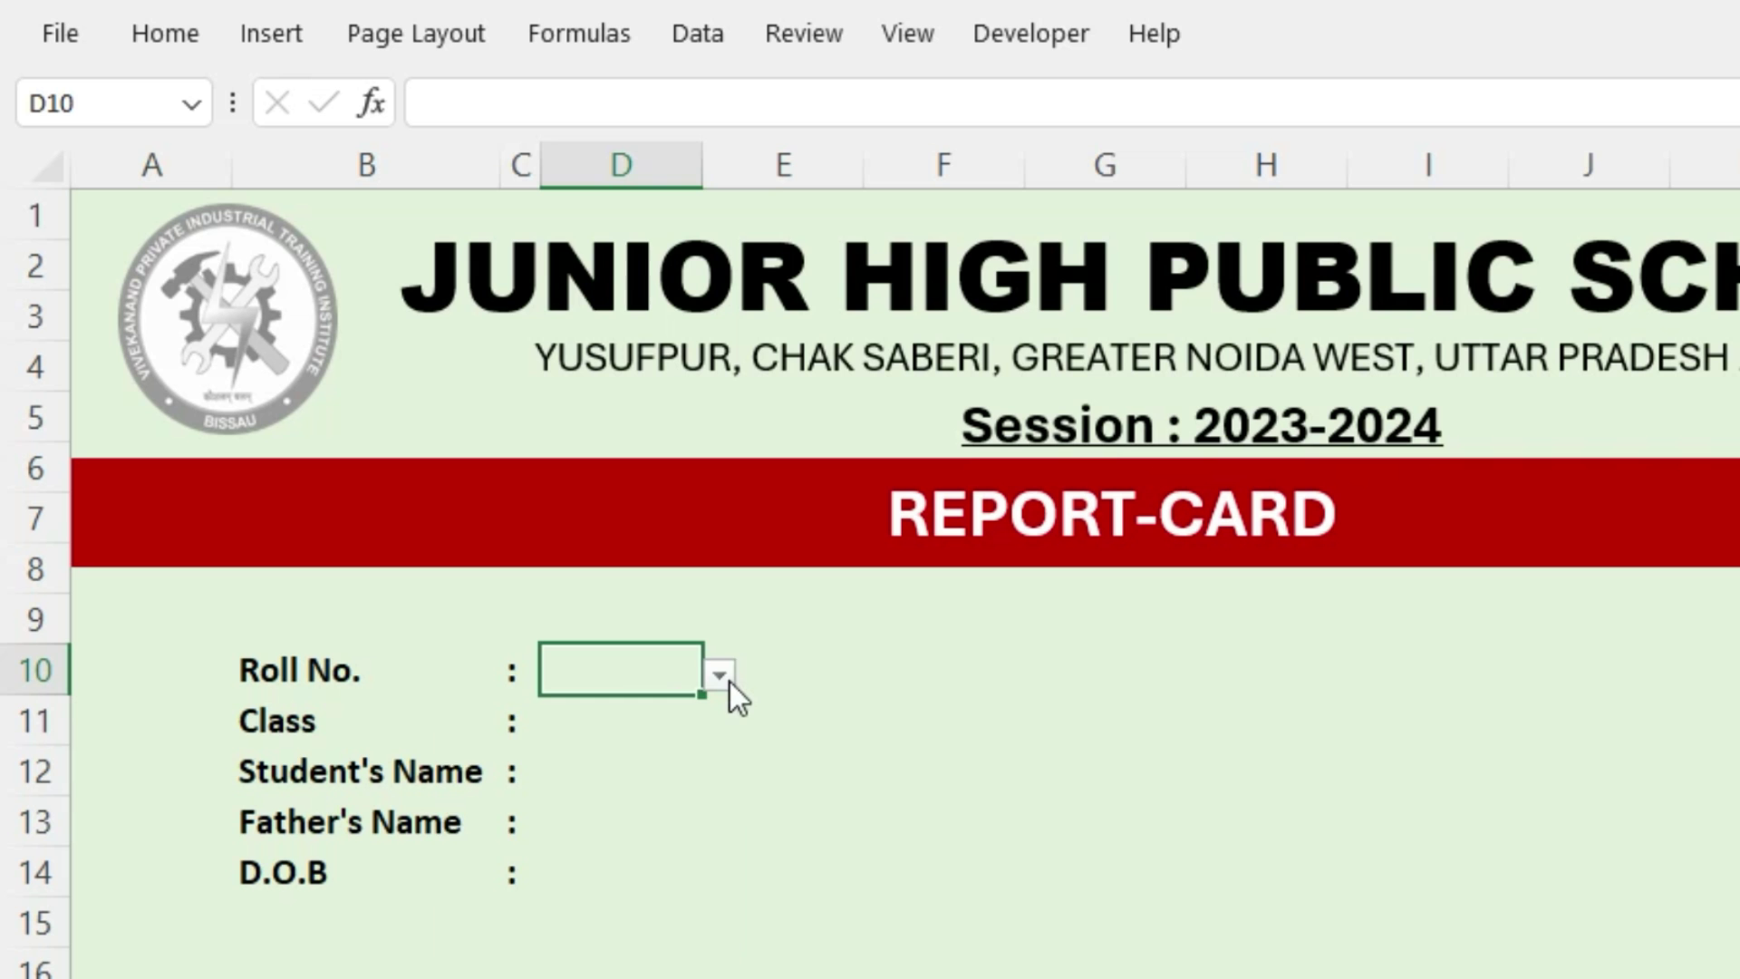
pyautogui.click(432, 458)
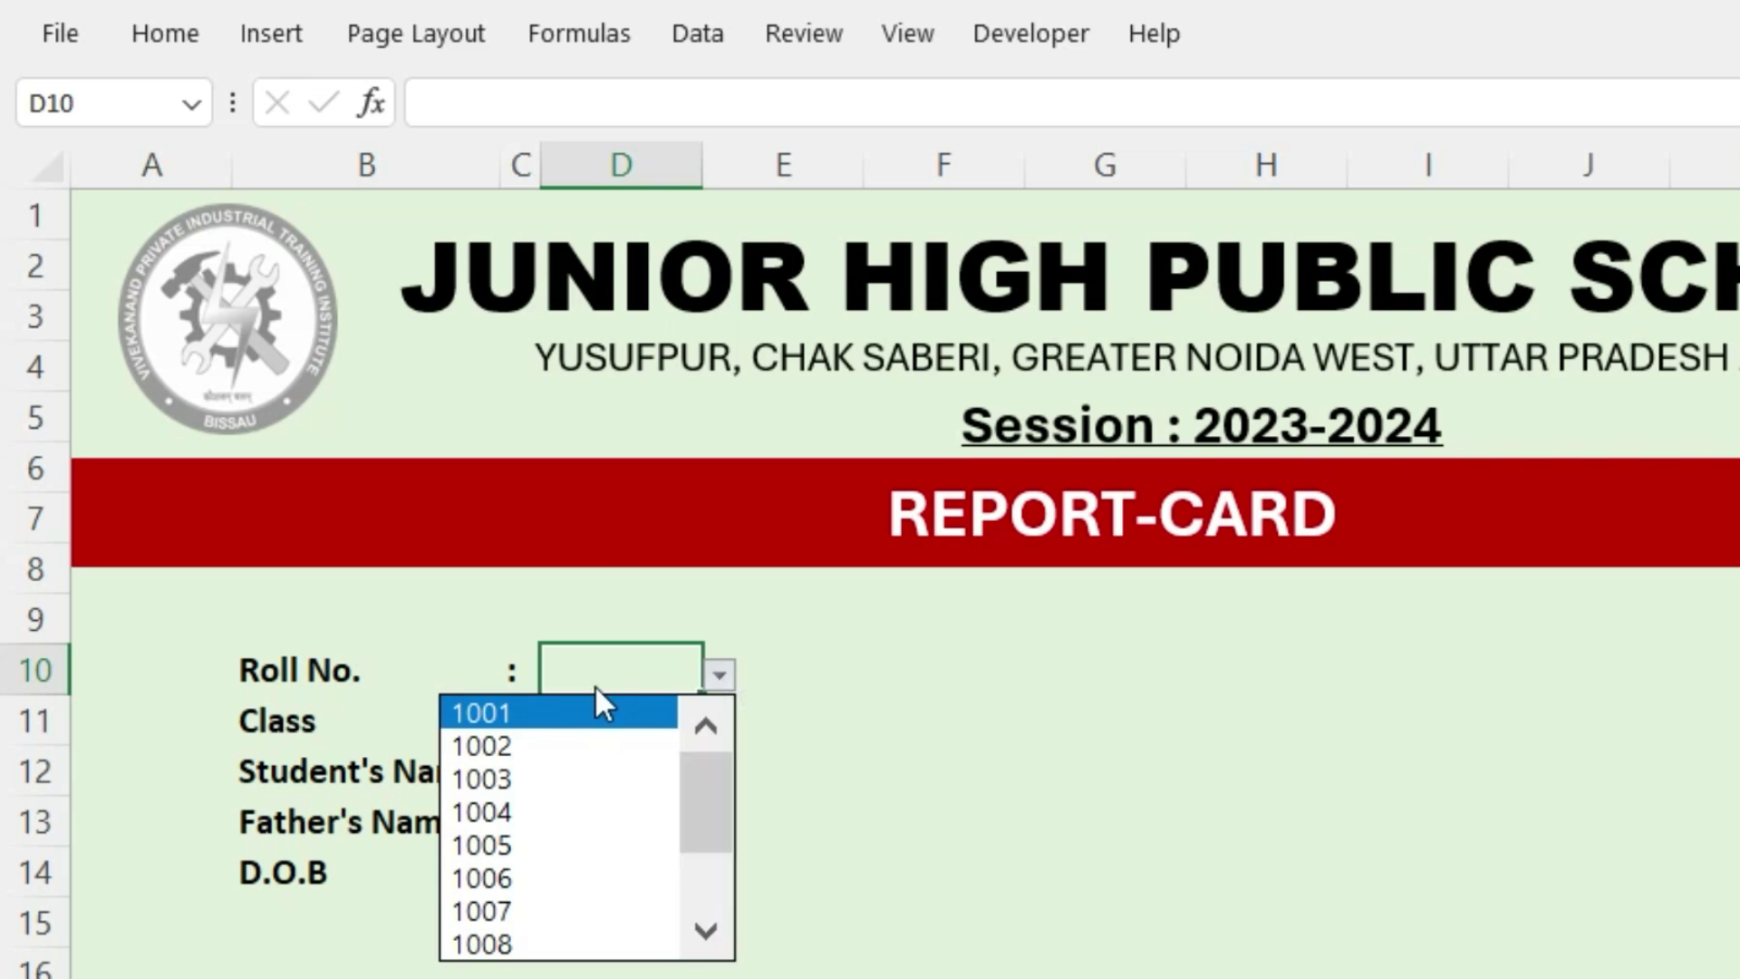
pyautogui.click(499, 816)
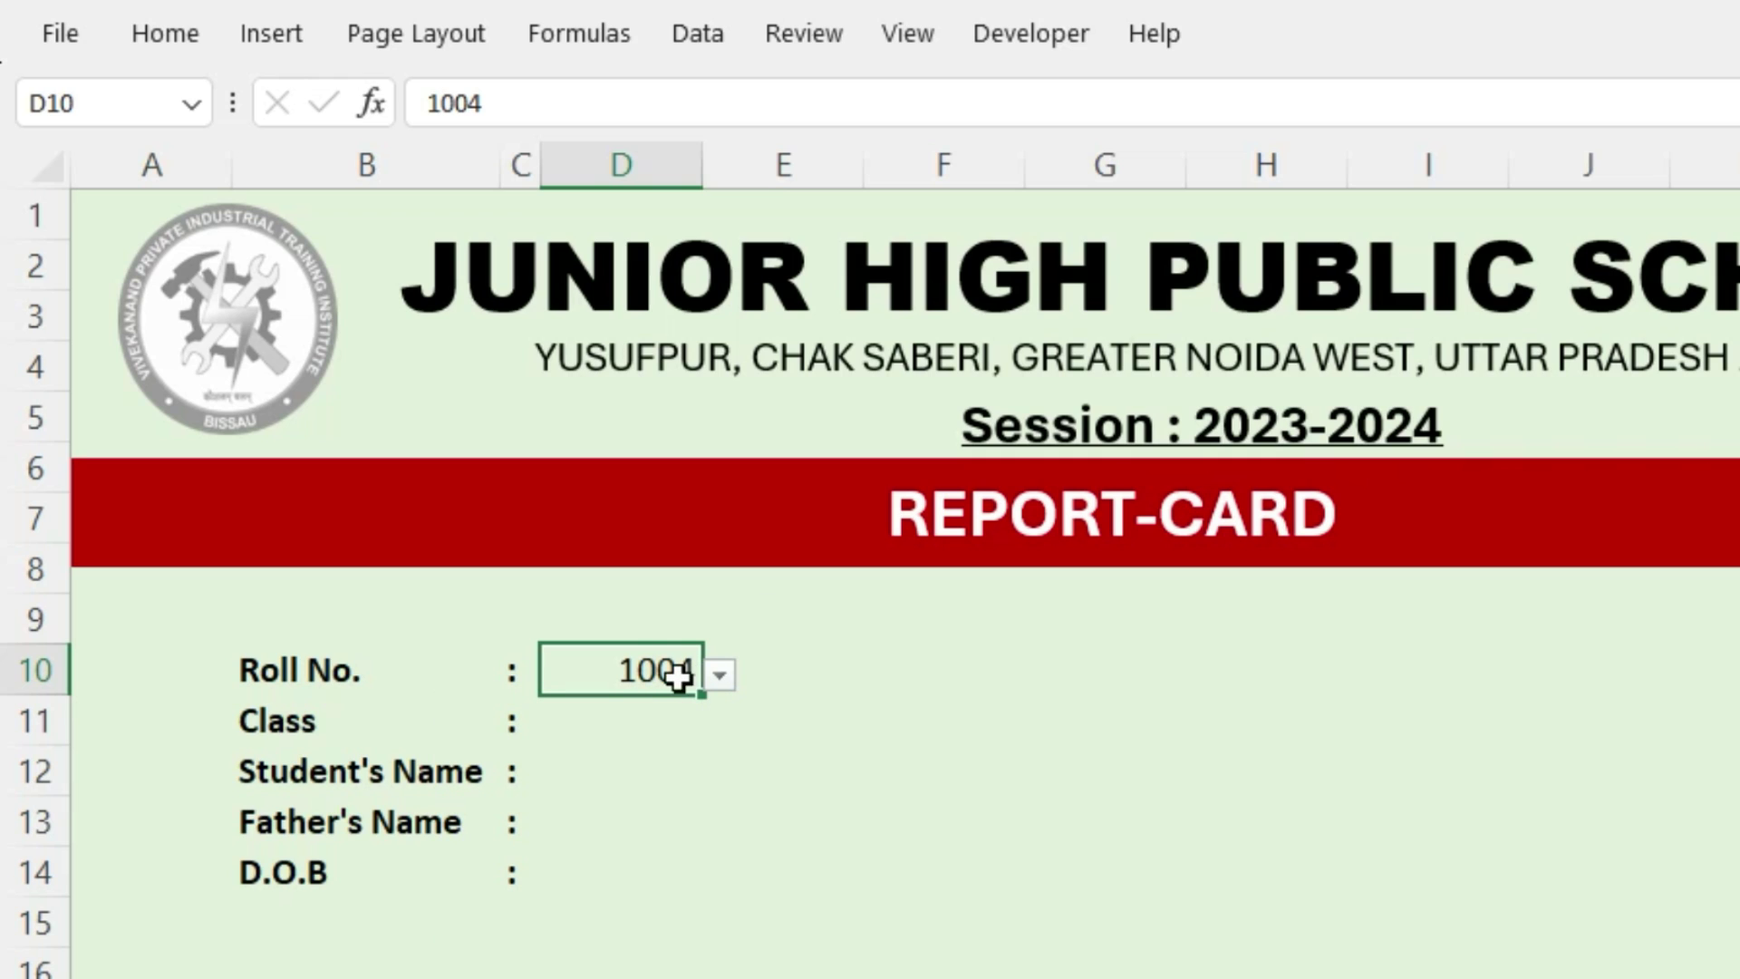
# Enter =VLOOKUP($D$10,Stud_data!$A$1:$J$13,5,0) in D11 to look up the class by roll number
pyautogui.click(643, 720)
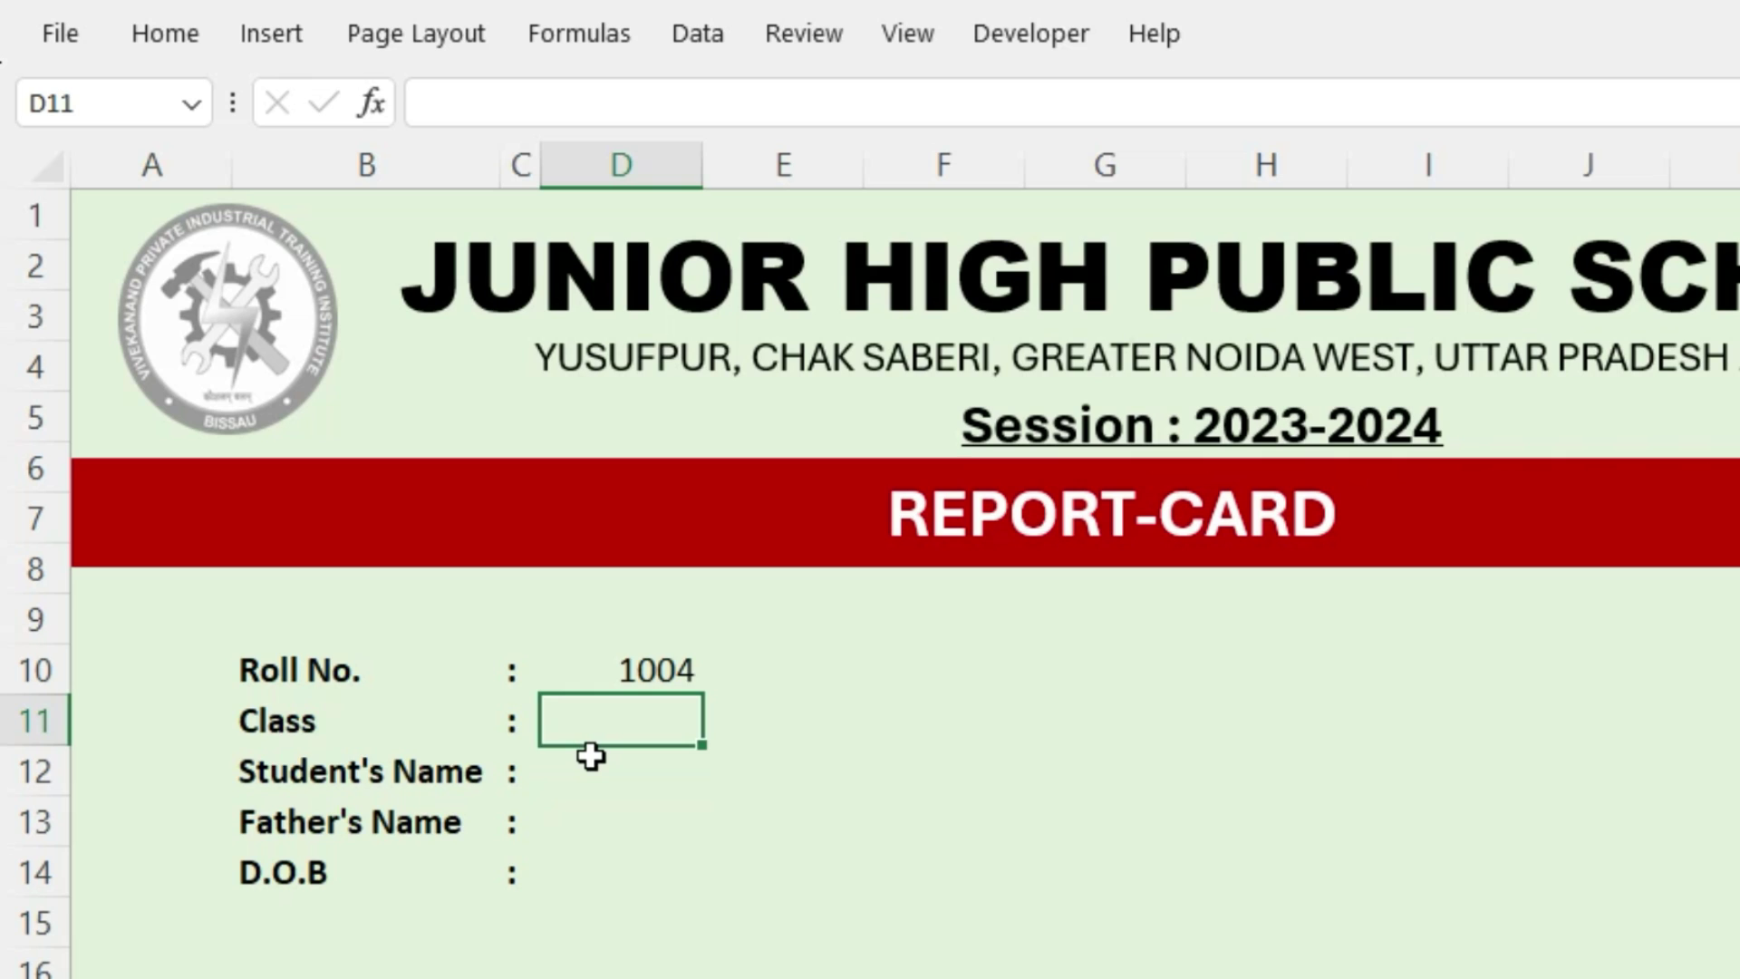
pyautogui.write('=vlo')
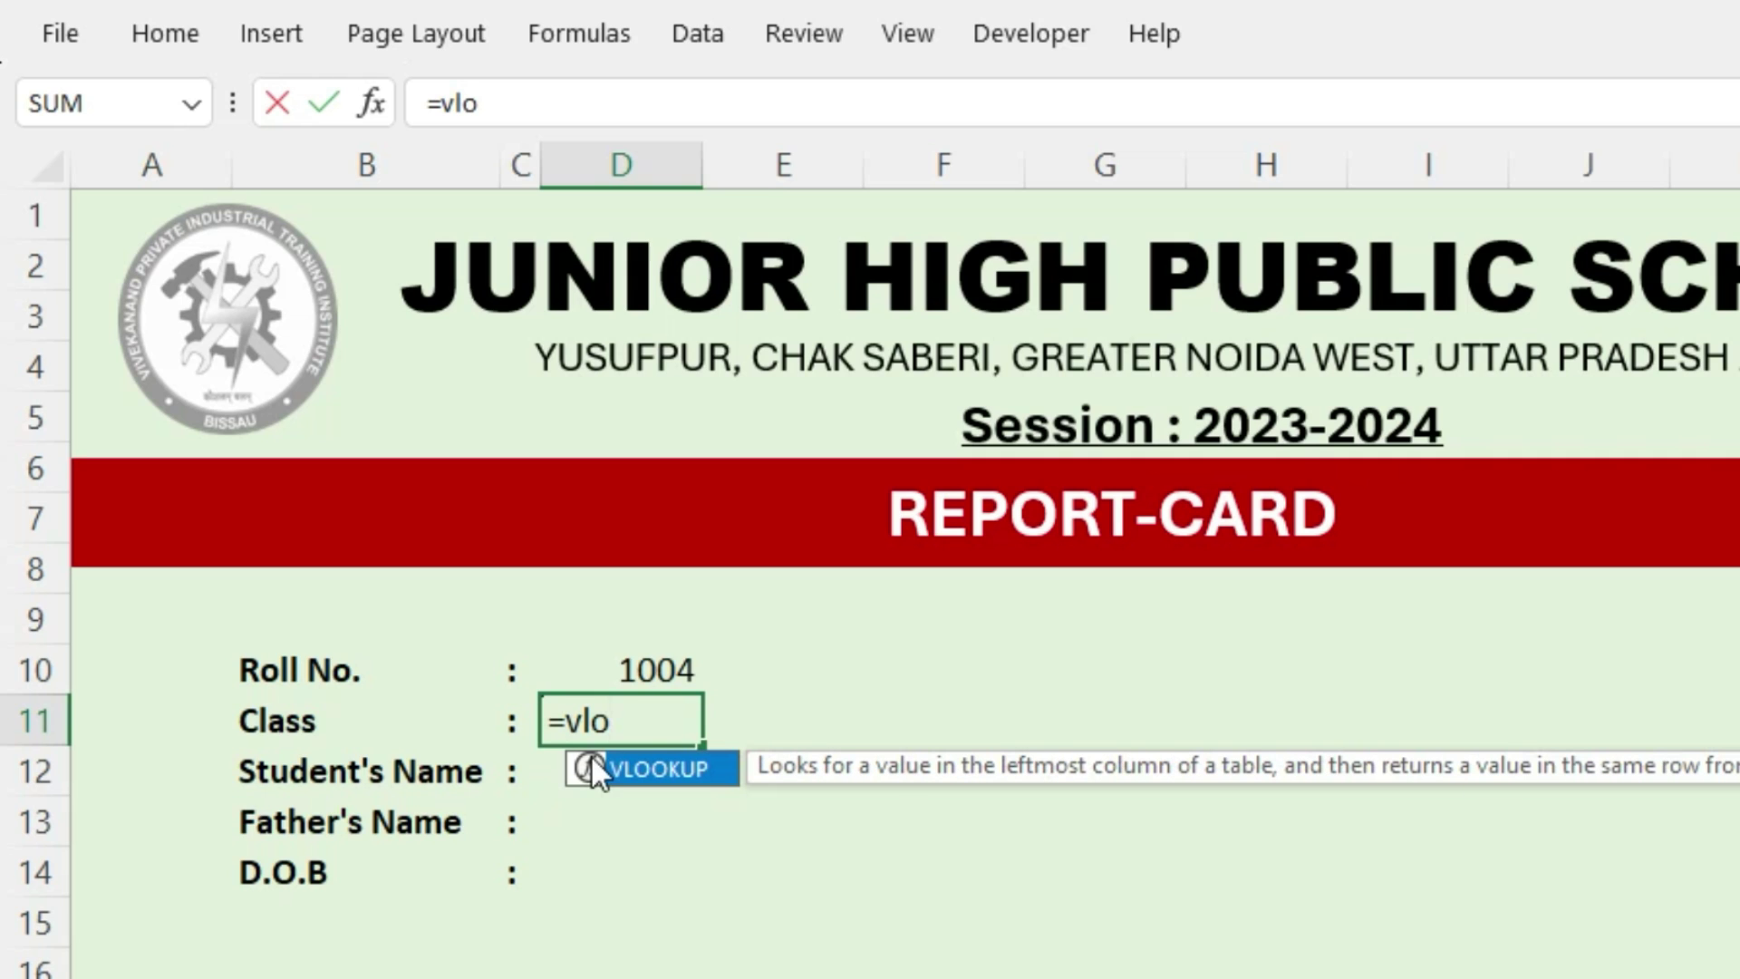
pyautogui.doubleClick(657, 770)
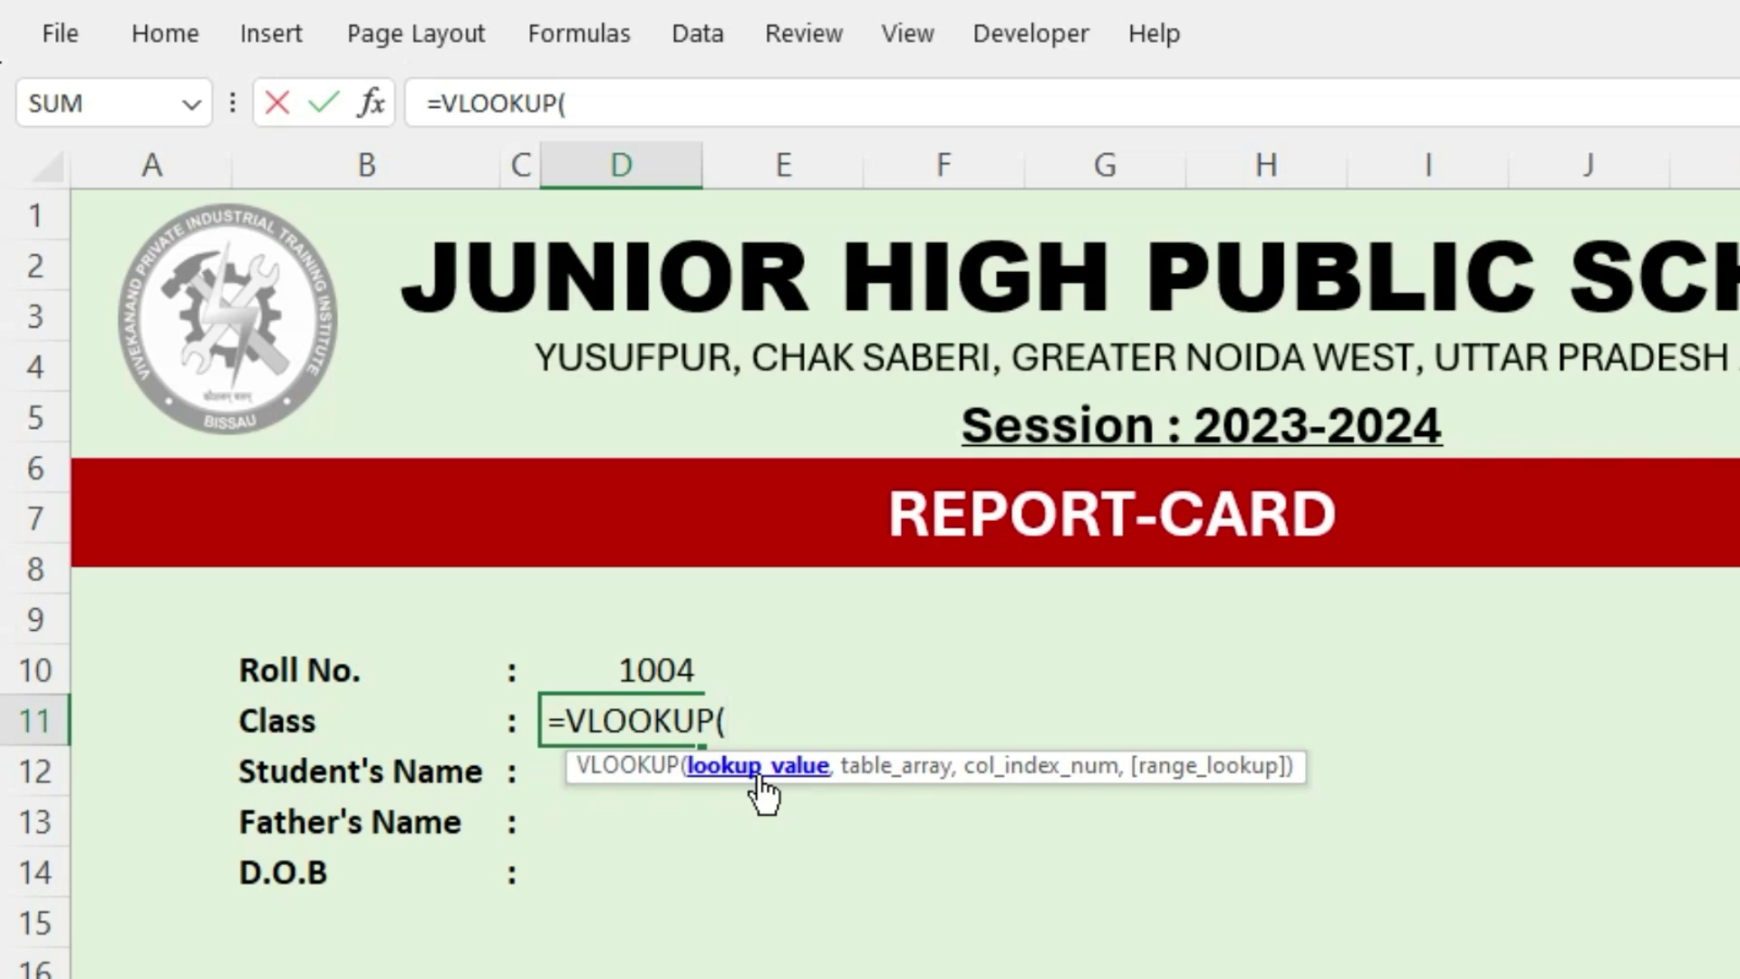
pyautogui.click(599, 666)
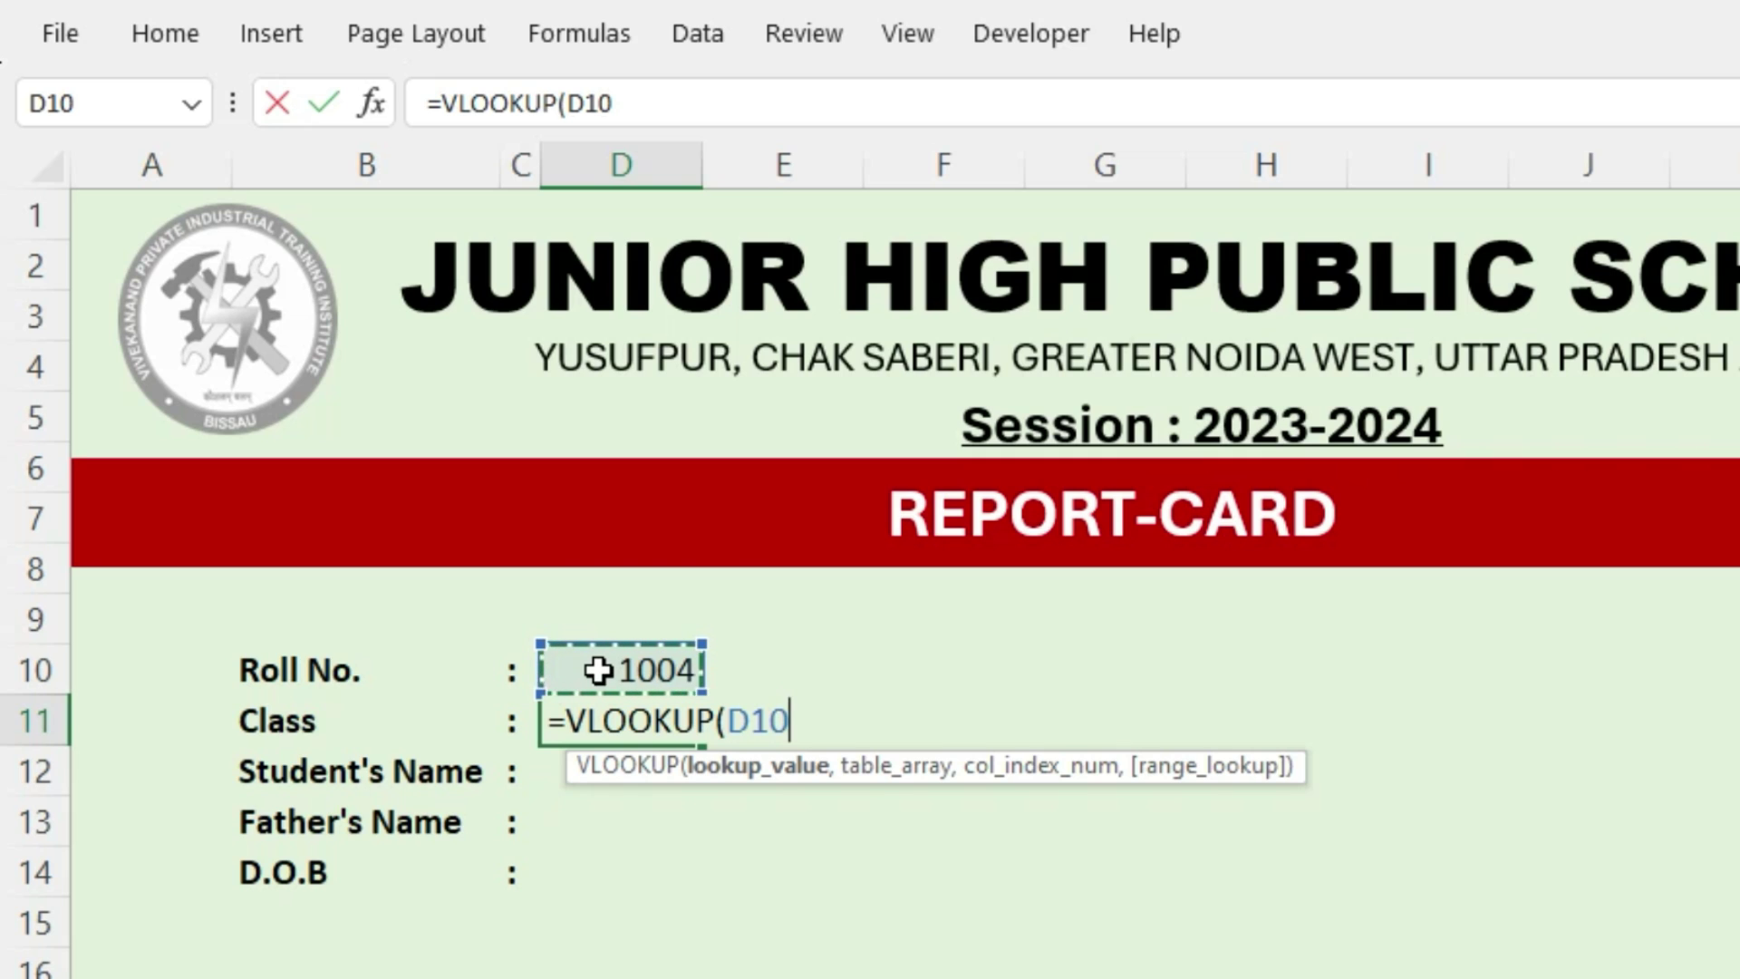
pyautogui.press('F4')
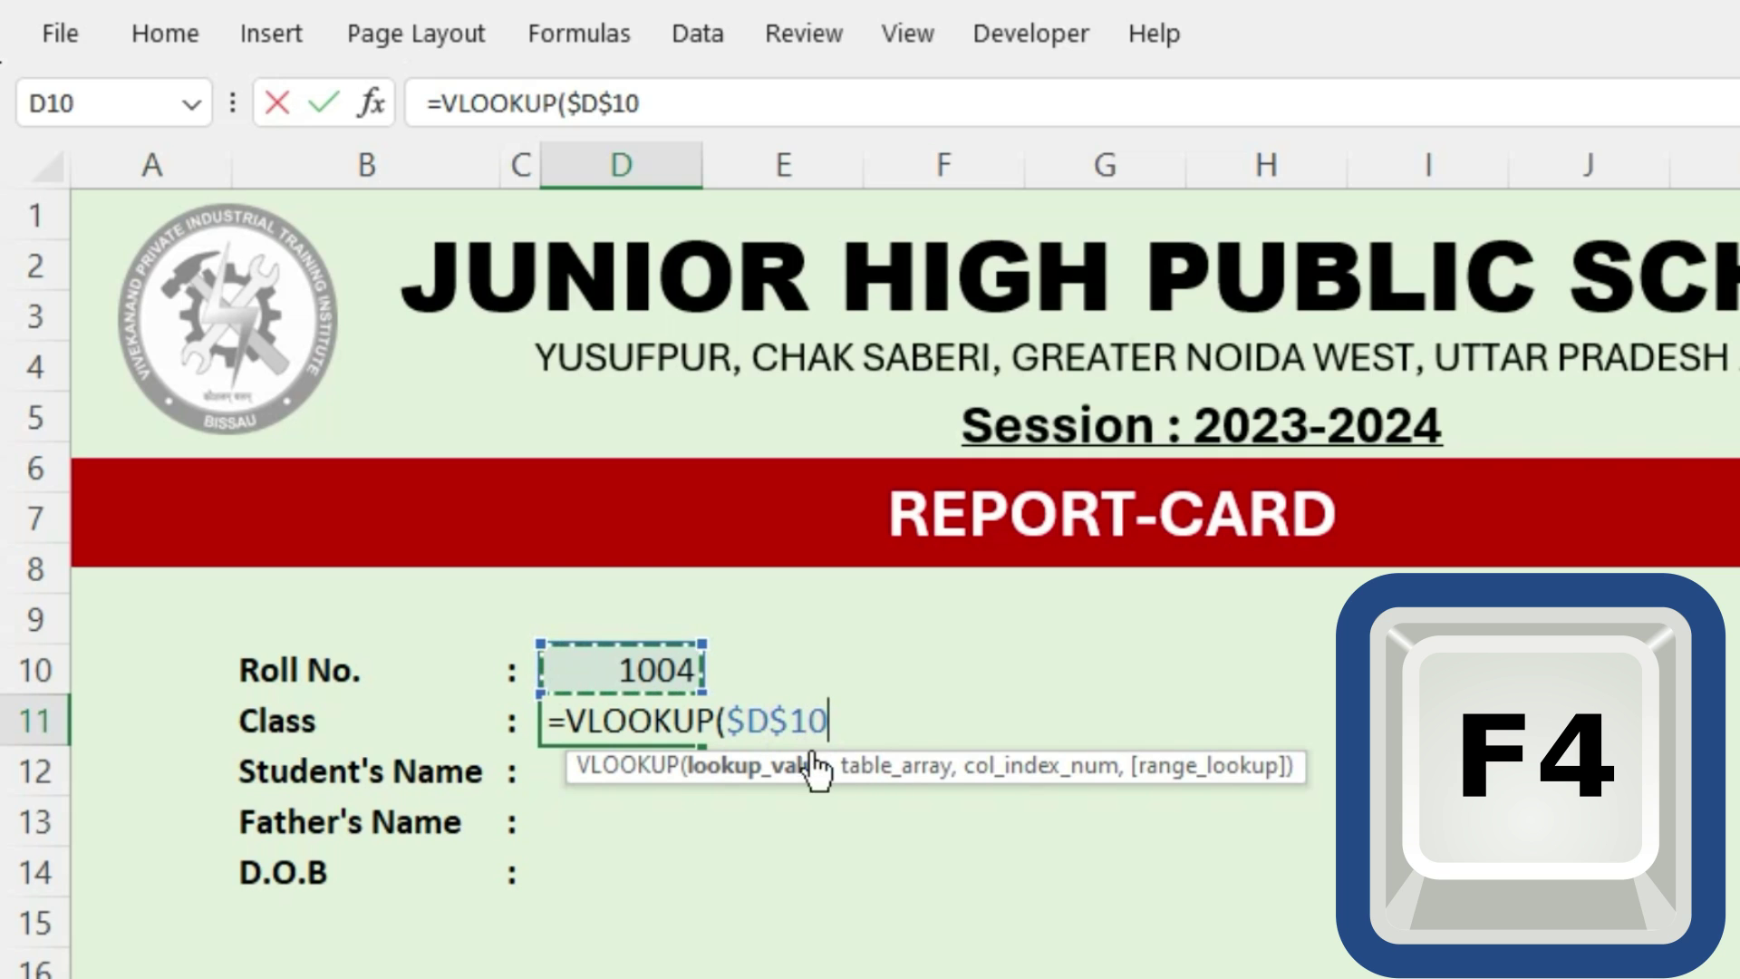
pyautogui.write(',')
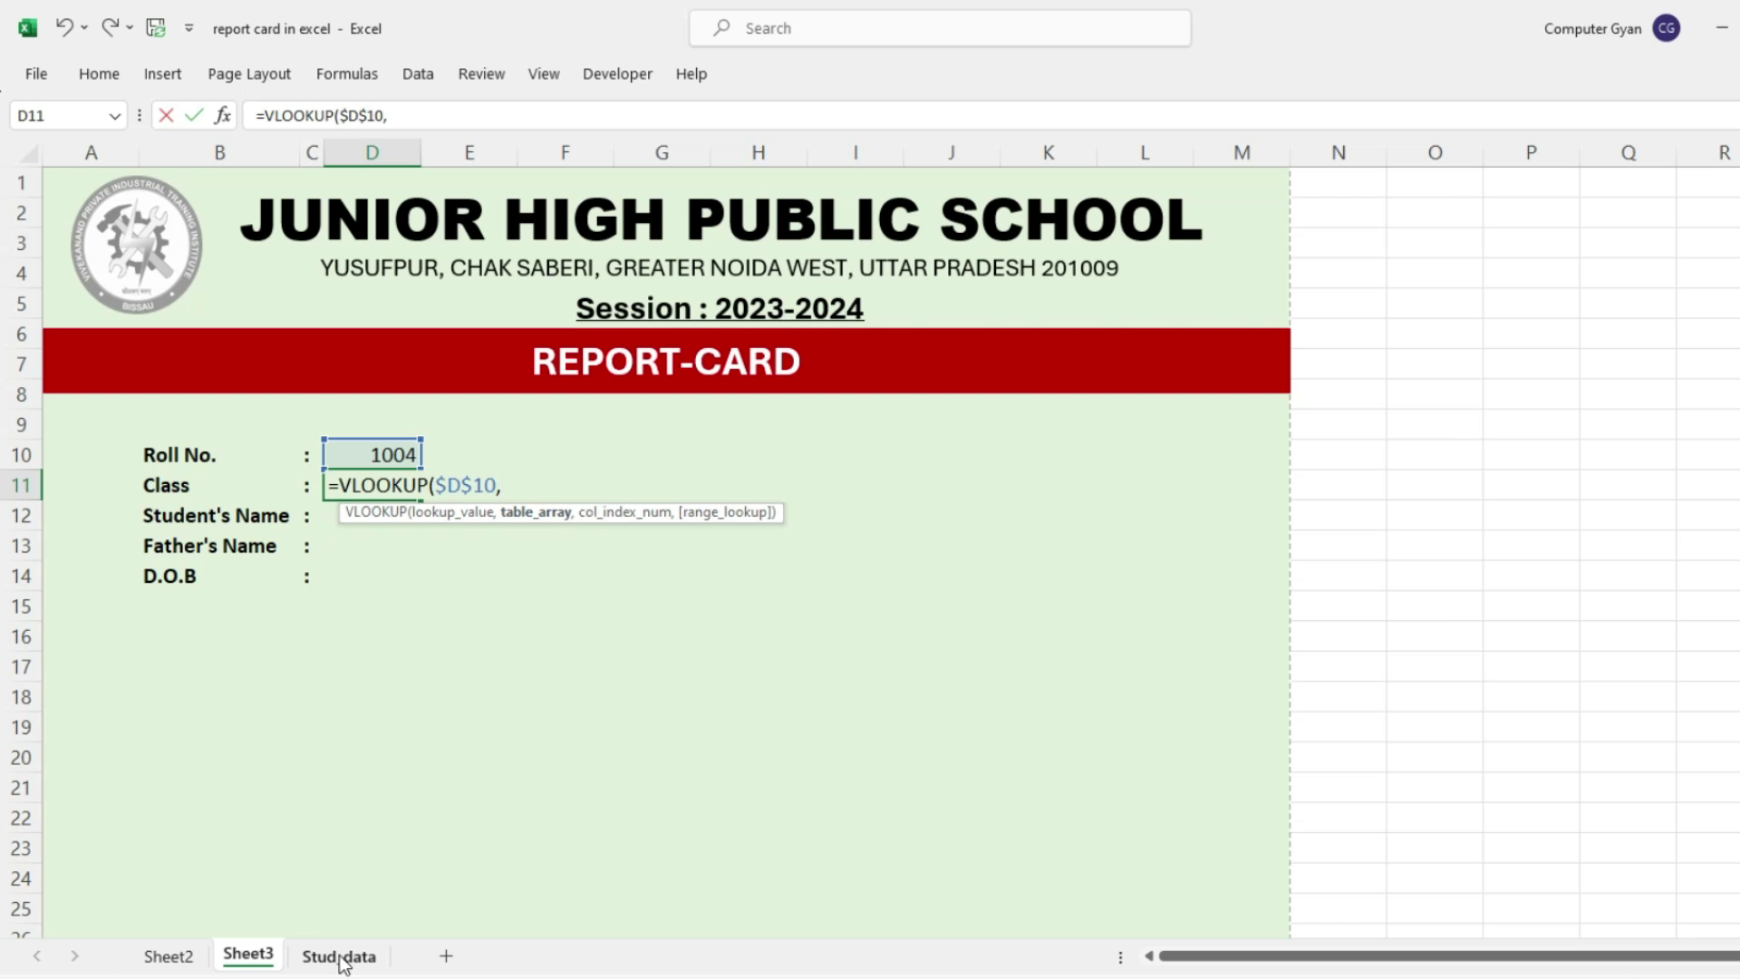
pyautogui.click(339, 953)
pyautogui.moveTo(87, 208); pyautogui.dragTo(1177, 641)
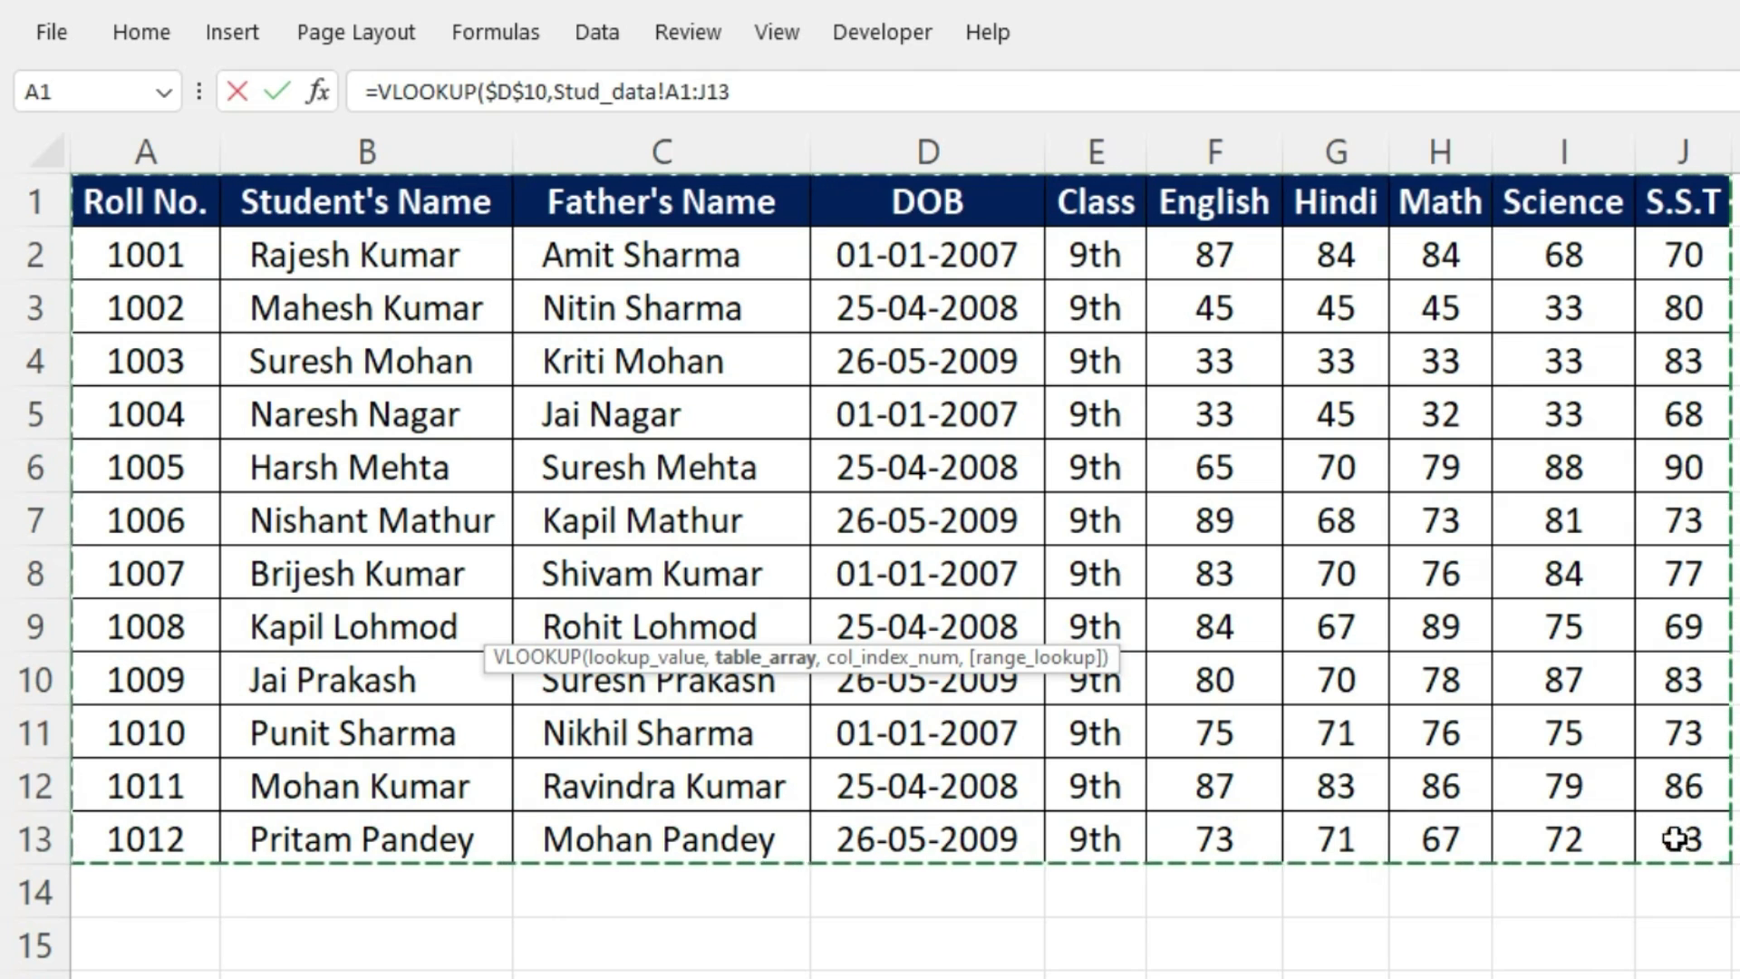
pyautogui.press('F4')
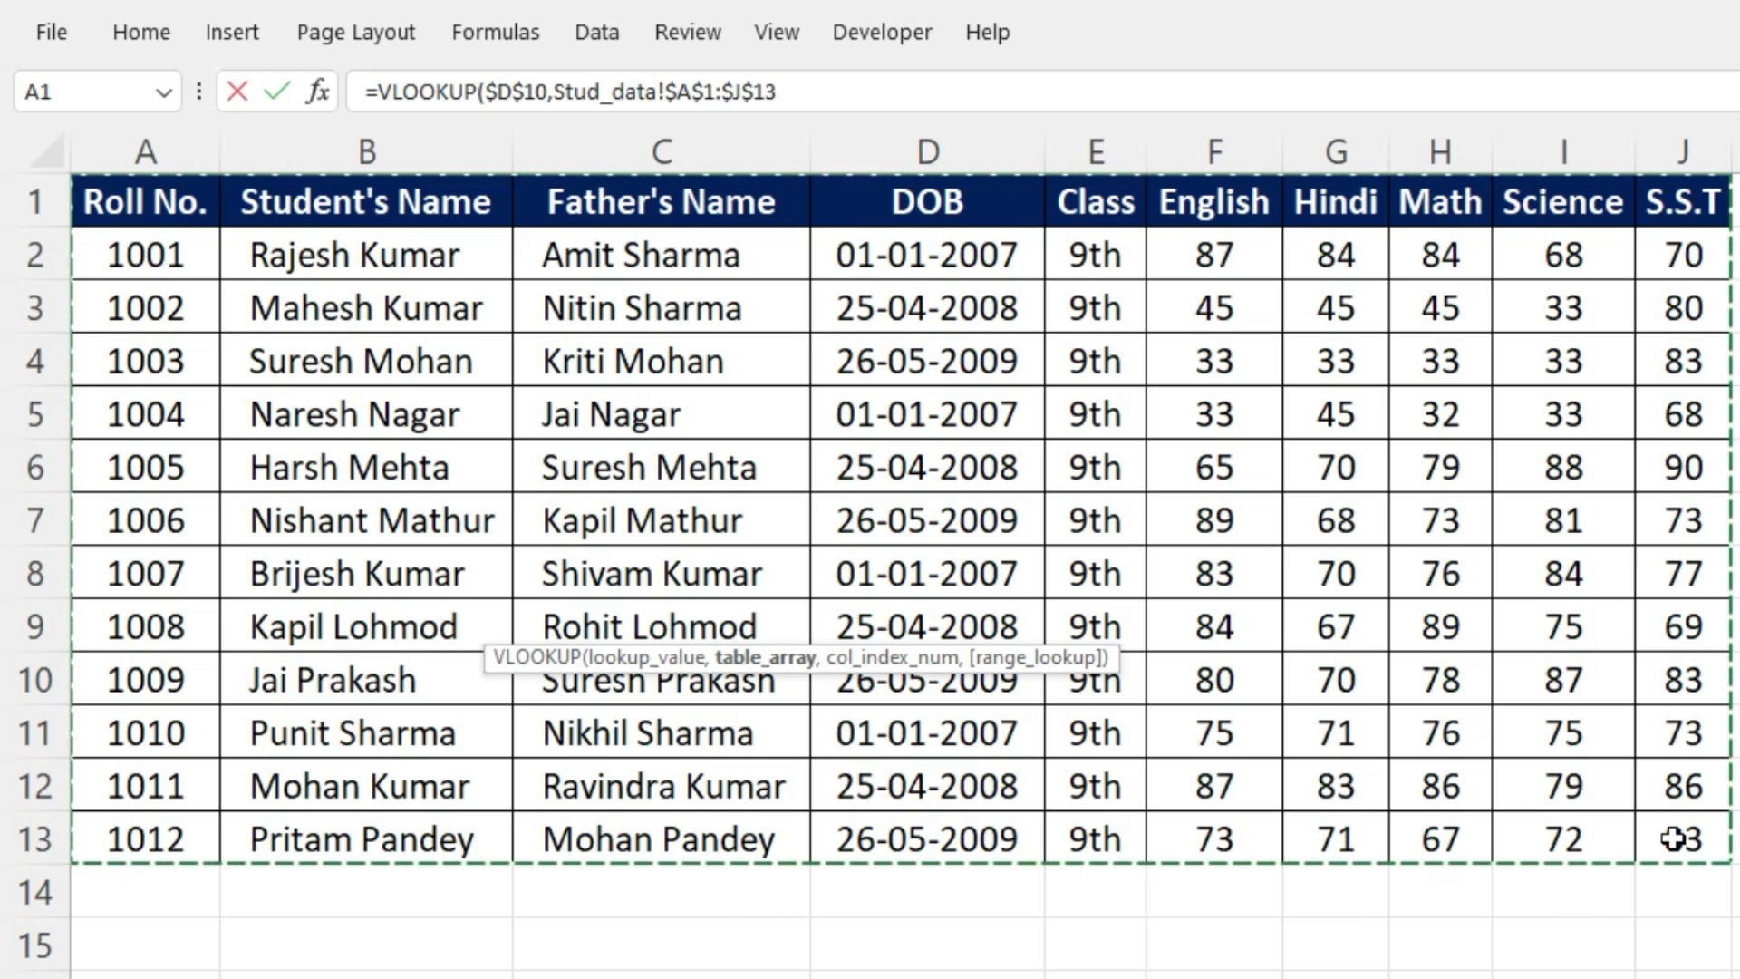
pyautogui.write(',5')
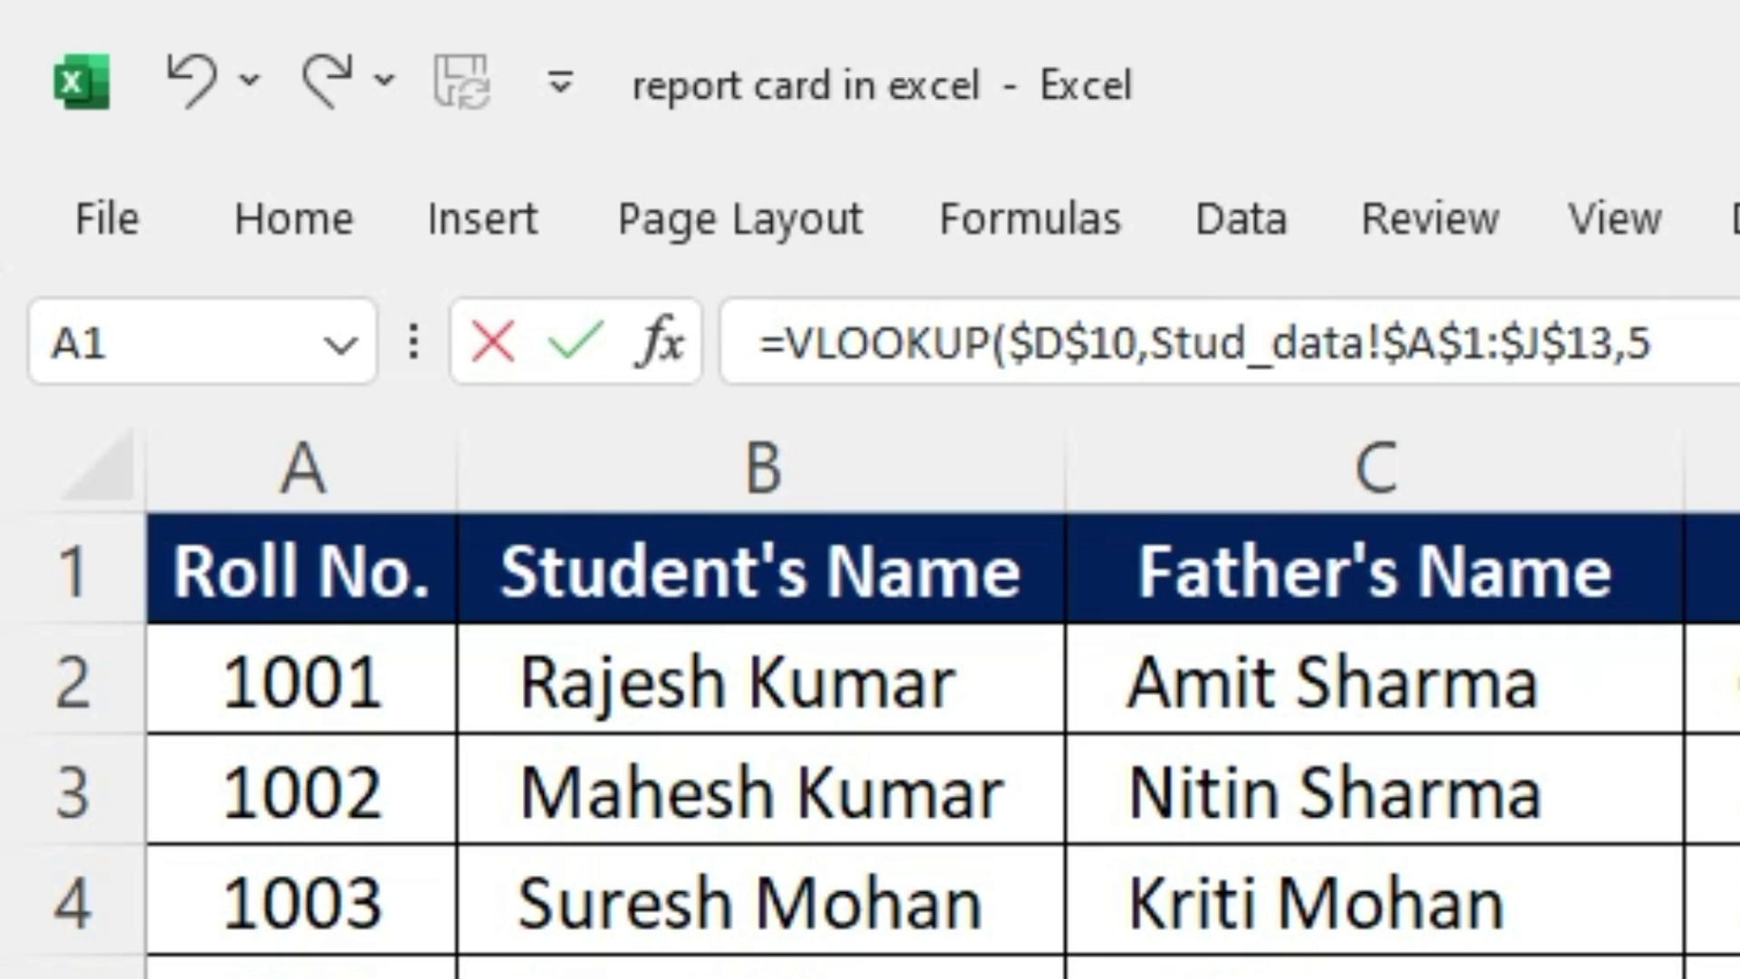
pyautogui.write(',')
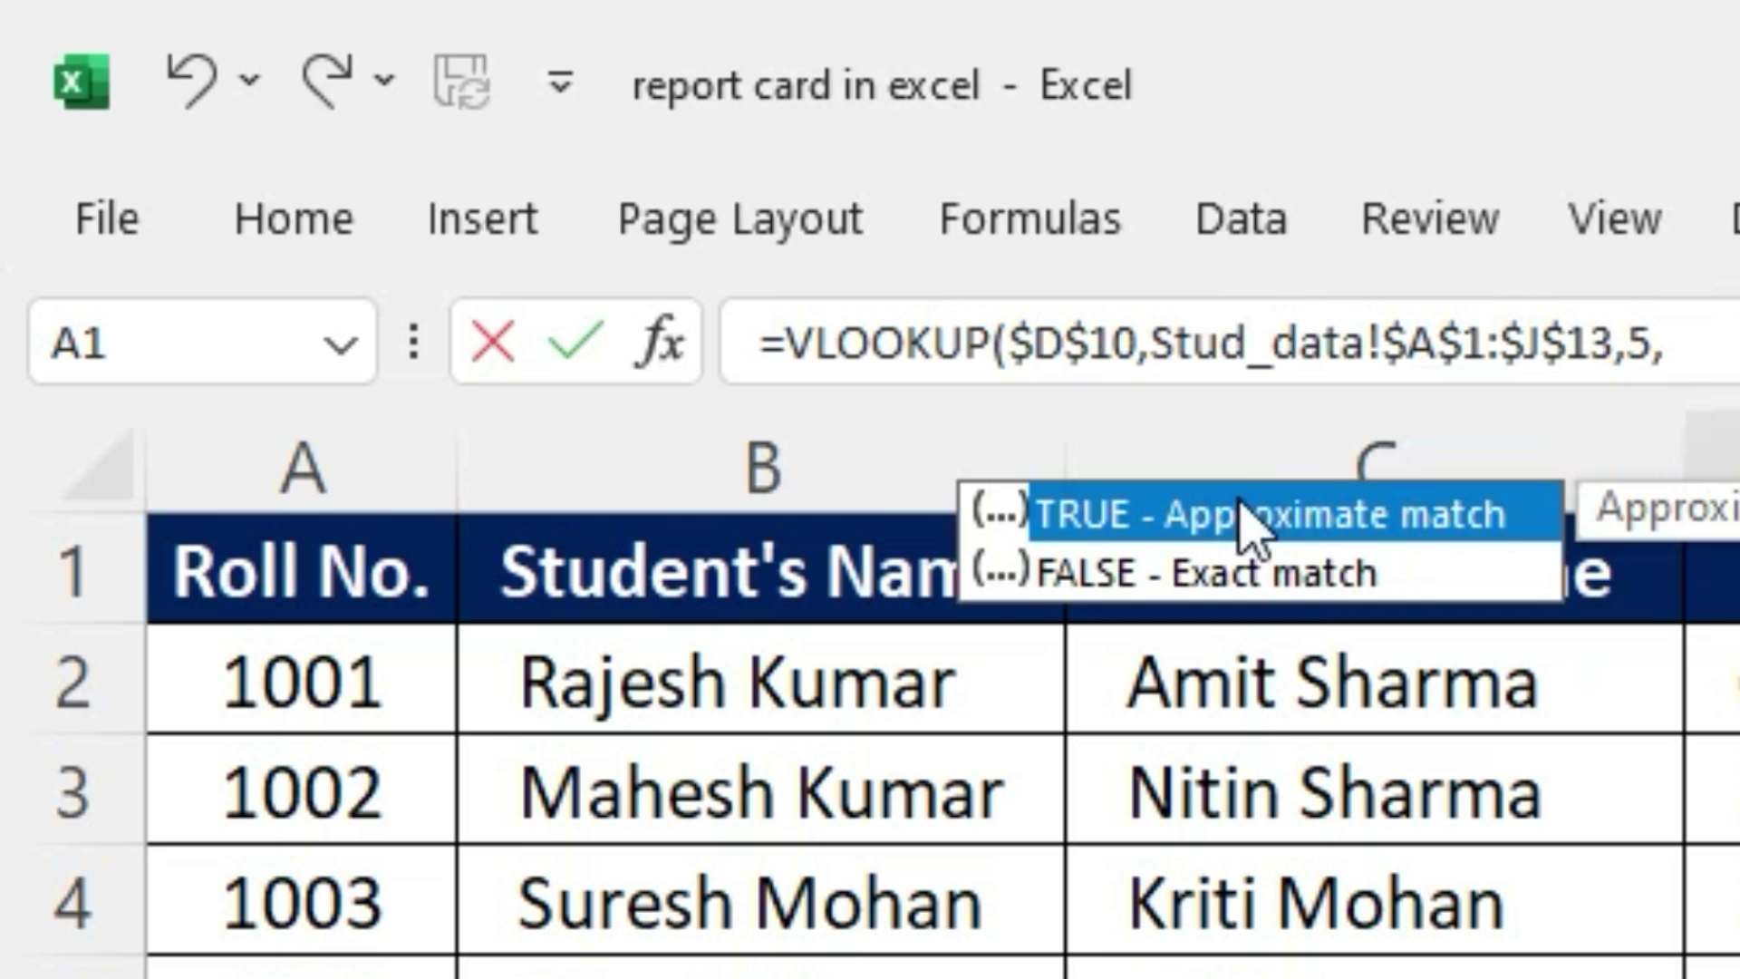
pyautogui.write('0)')
pyautogui.press('Return')
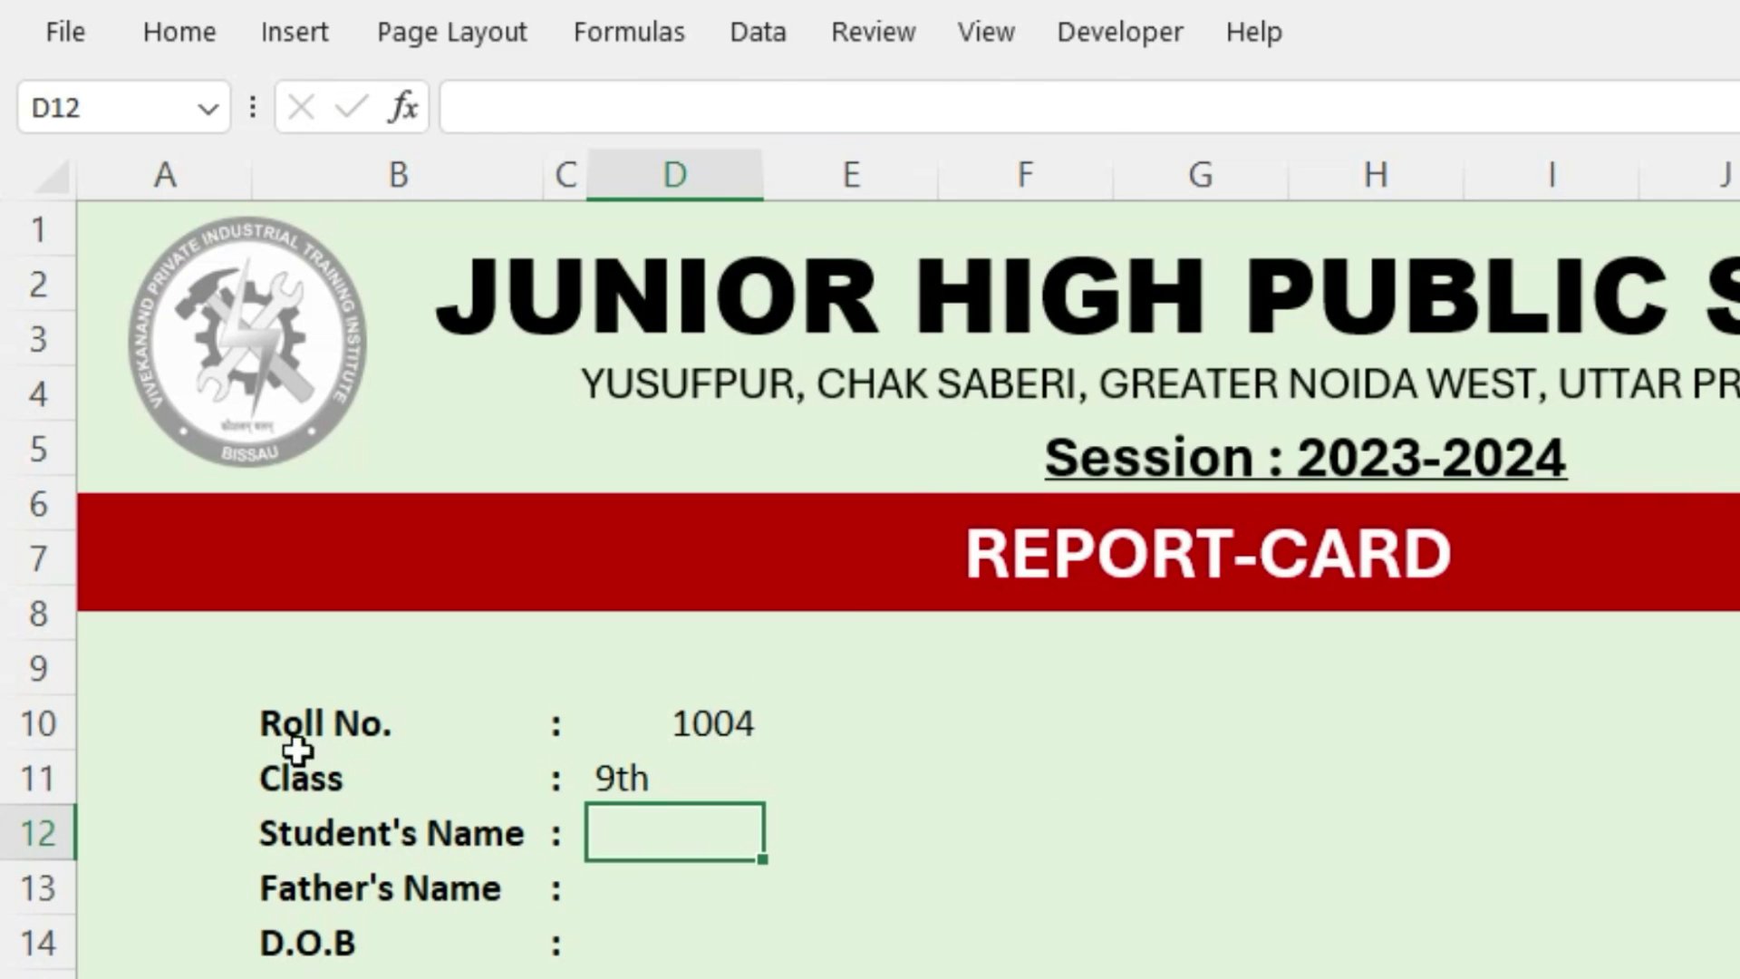
# Fill the class lookup formula from D11 down to D14
pyautogui.click(682, 785)
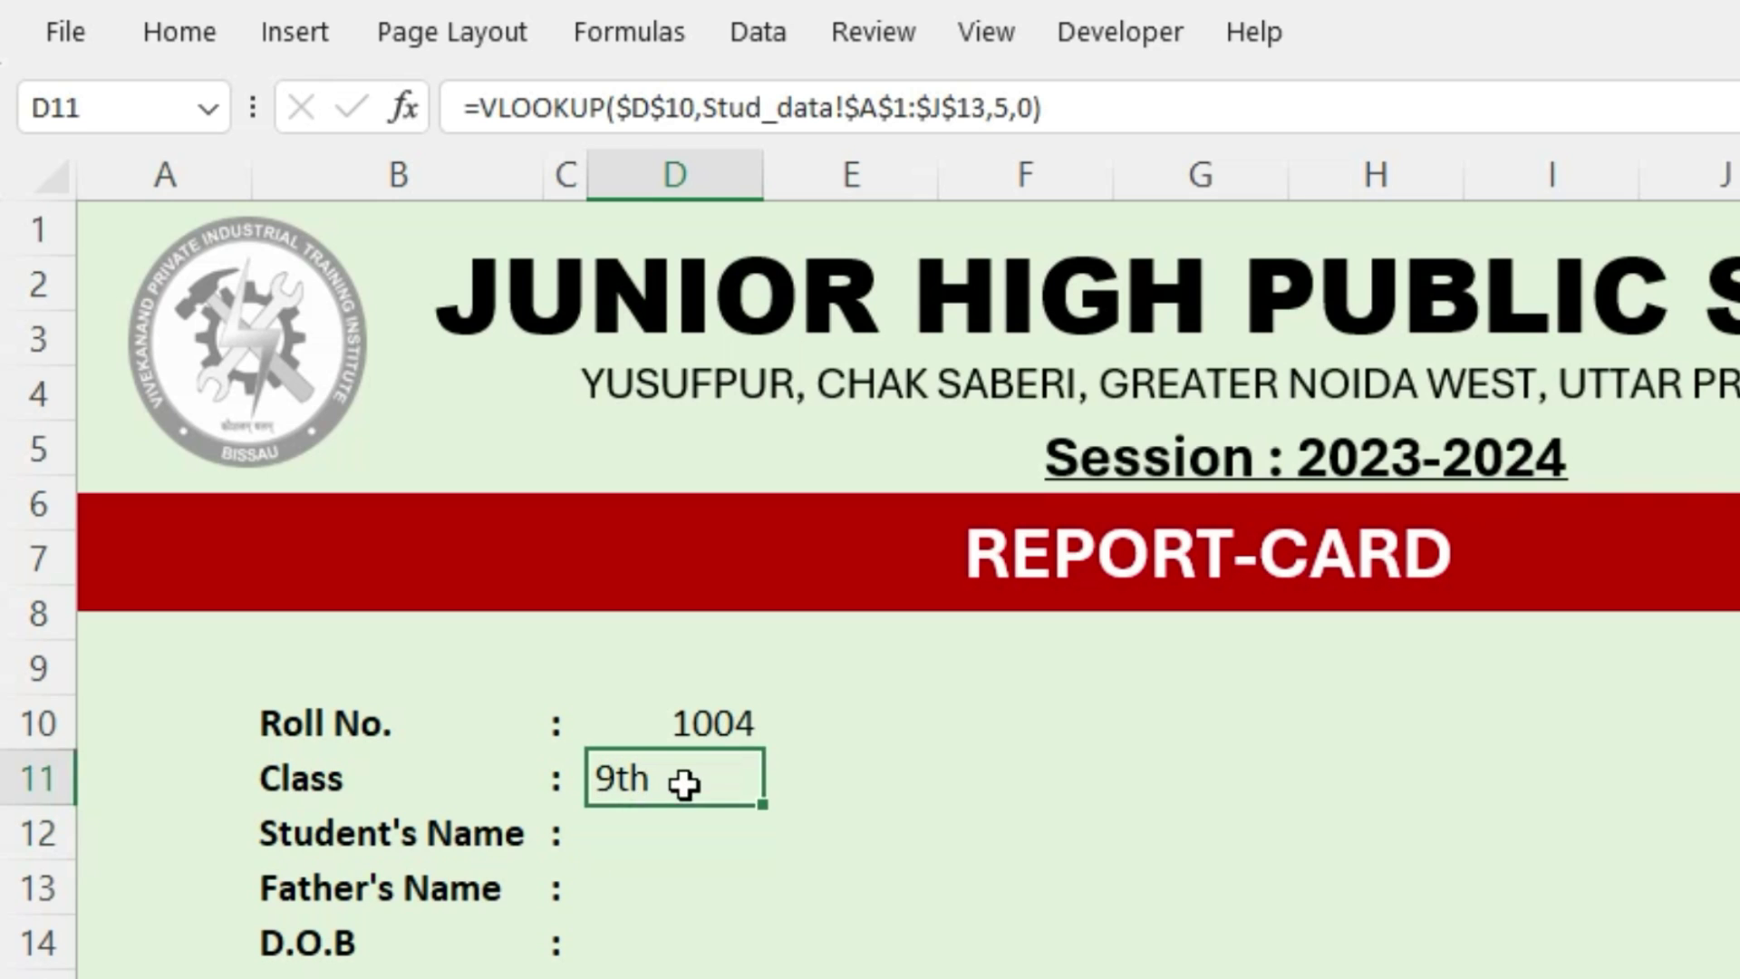
pyautogui.moveTo(764, 803); pyautogui.dragTo(738, 955)
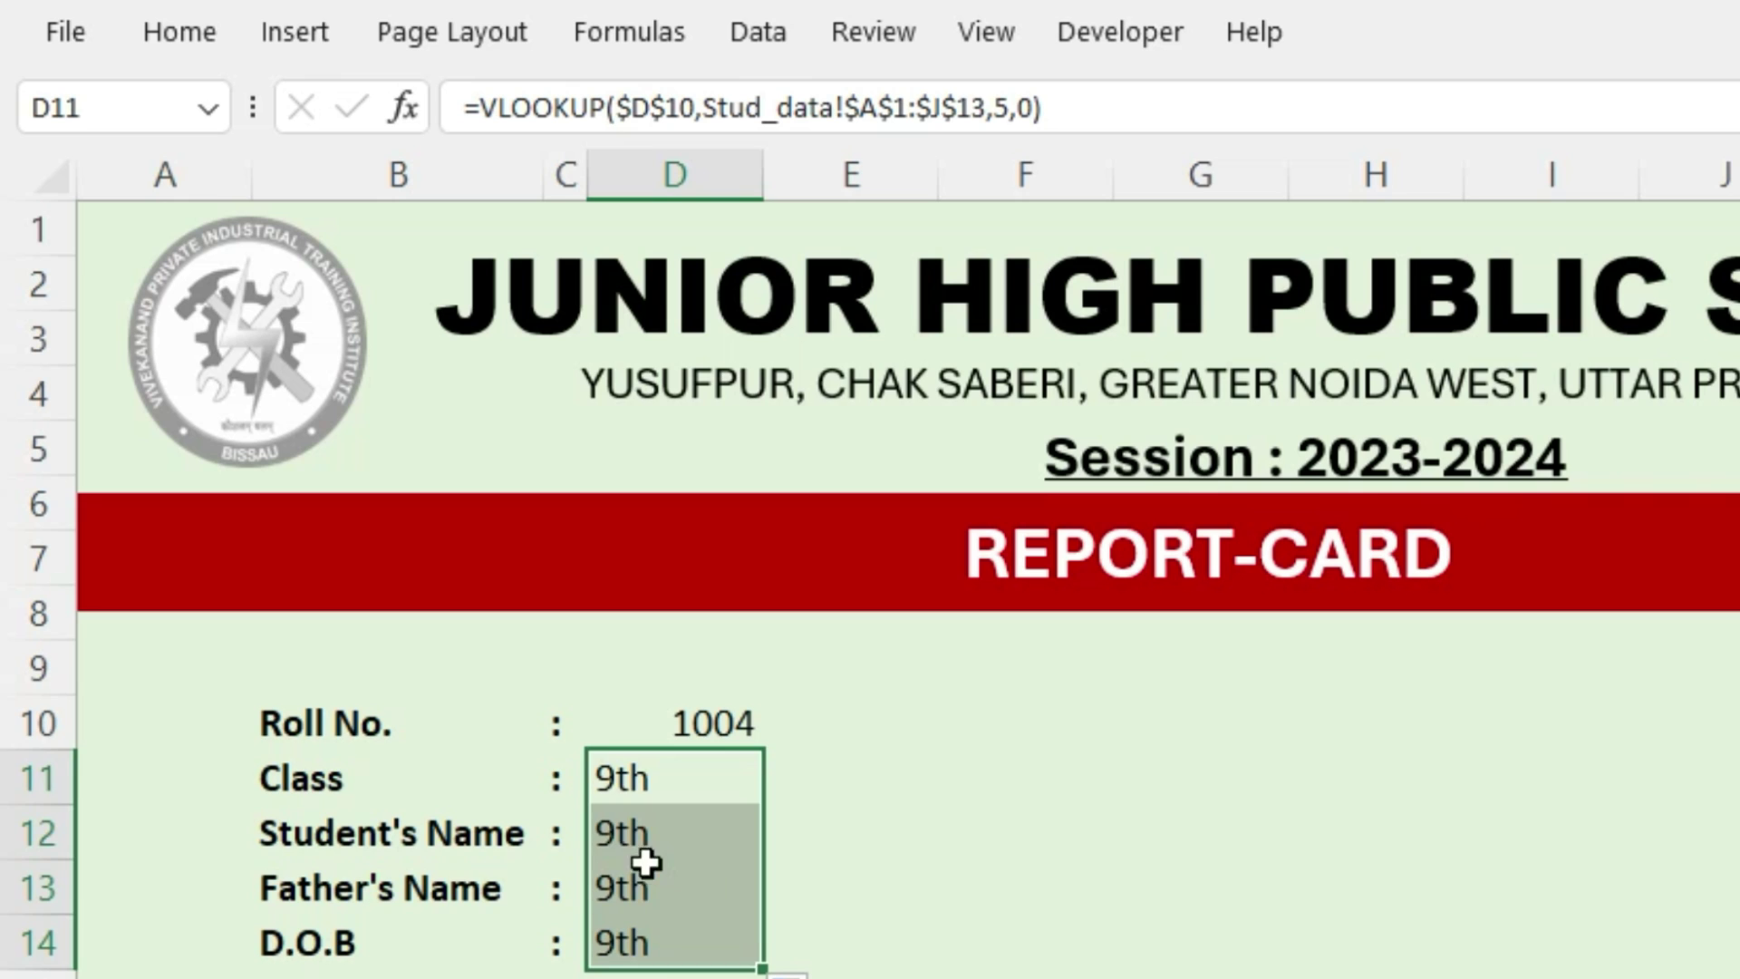
pyautogui.click(630, 835)
pyautogui.press('F2')
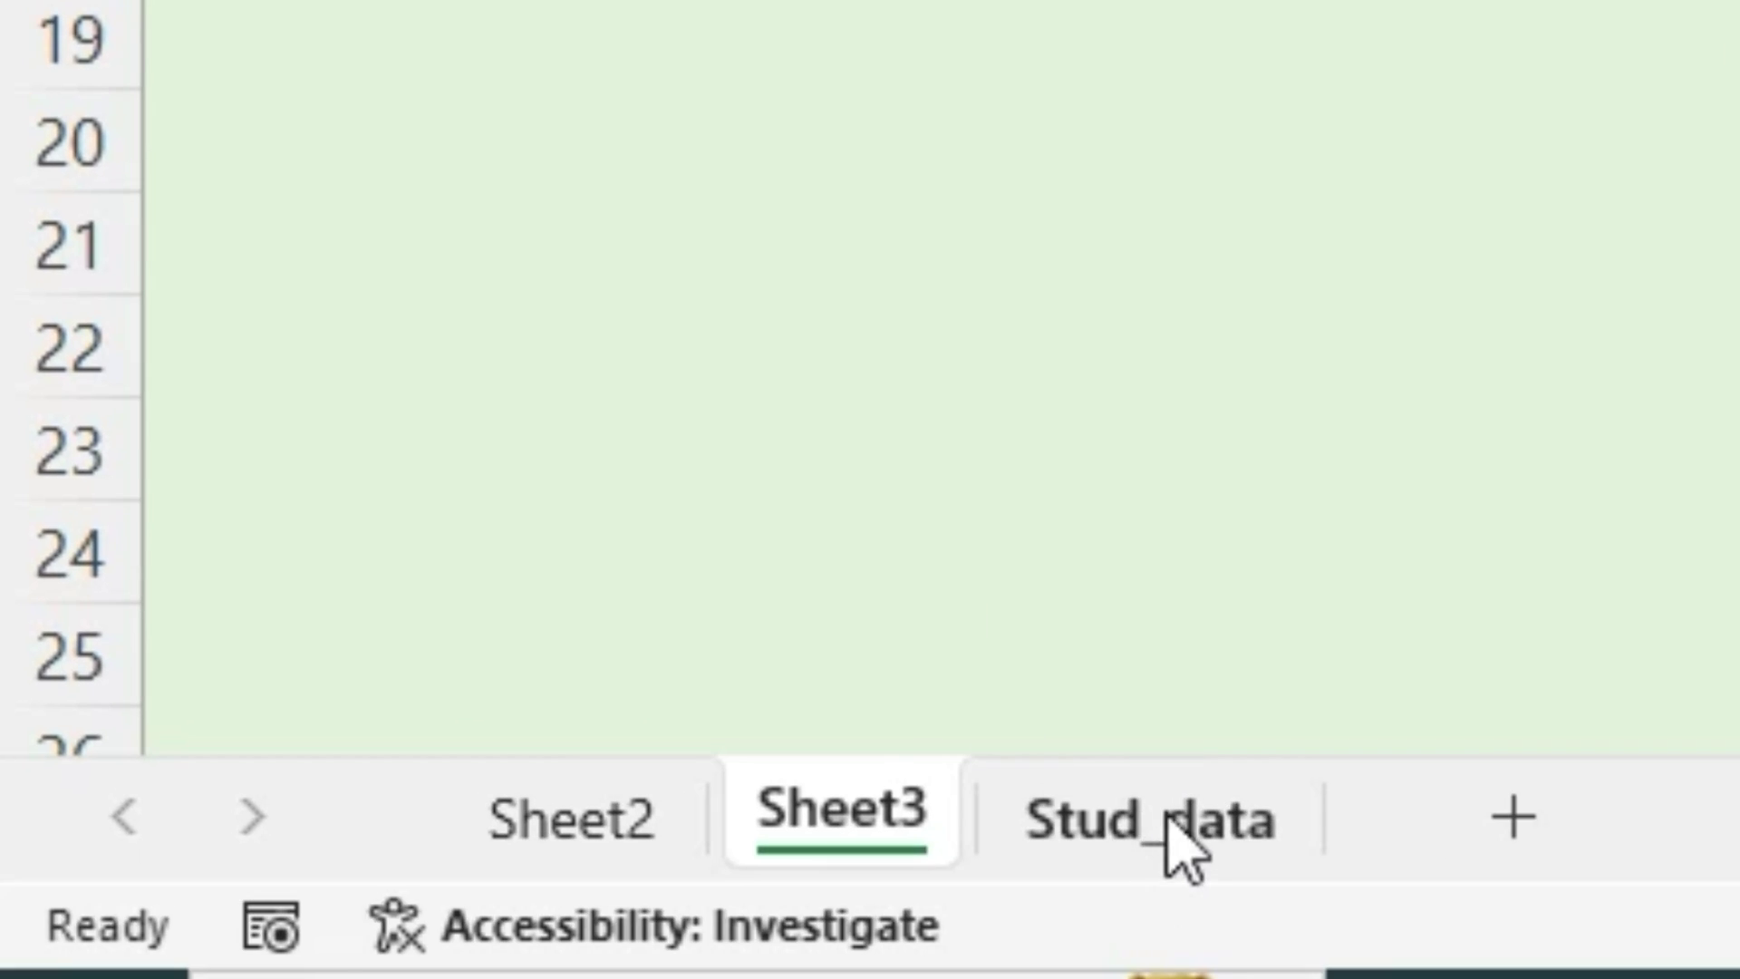
# Examine the Stud_data sheet for the column positions of Student's Name, Father's Name and DOB, counting from Roll No
pyautogui.click(1171, 820)
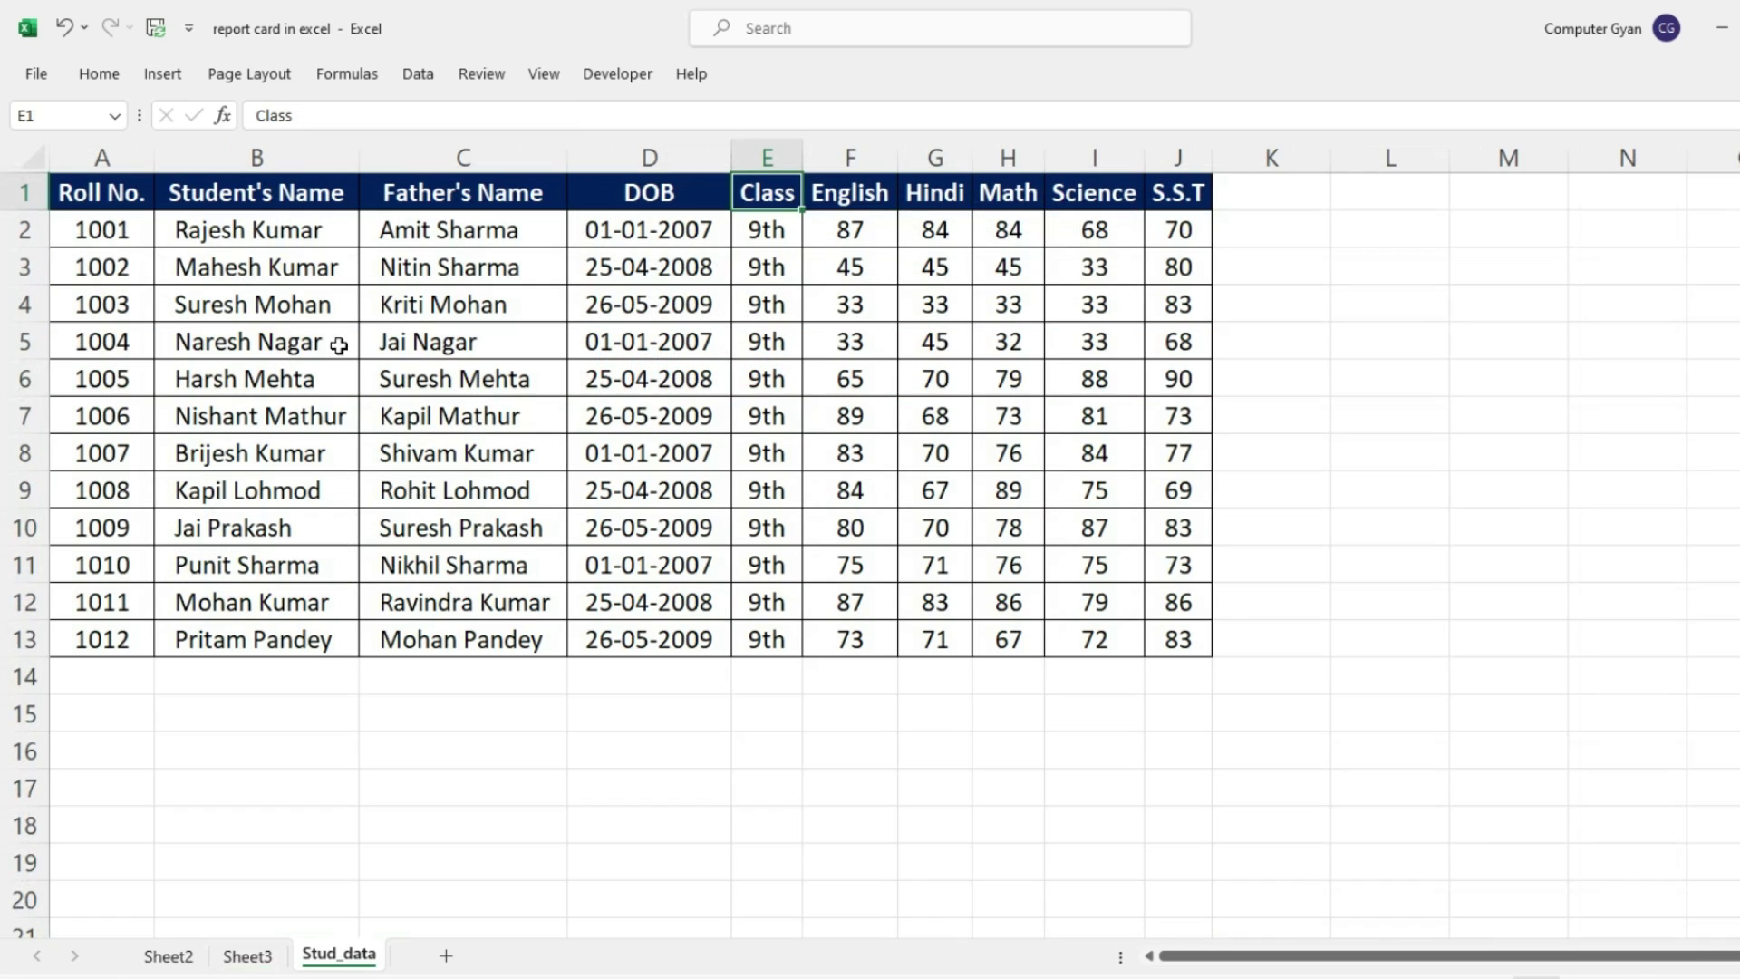
pyautogui.click(242, 182)
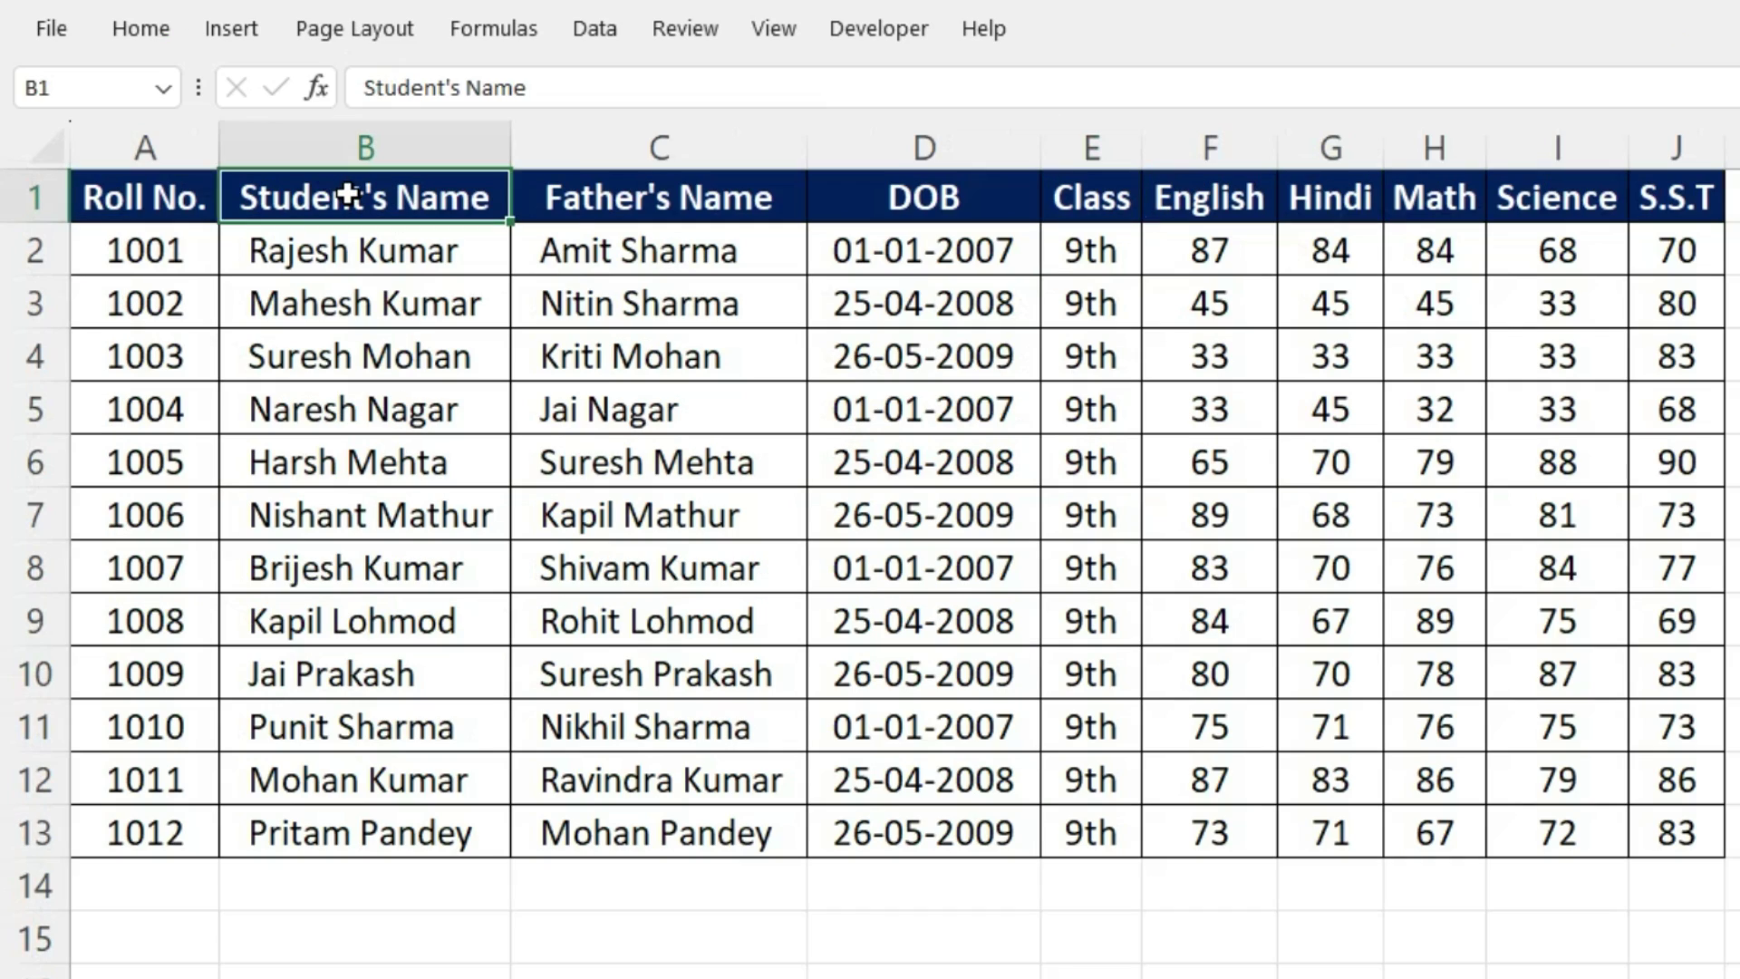
pyautogui.moveTo(117, 183); pyautogui.dragTo(103, 229)
pyautogui.moveTo(144, 336); pyautogui.dragTo(144, 458)
pyautogui.moveTo(351, 195); pyautogui.dragTo(348, 457)
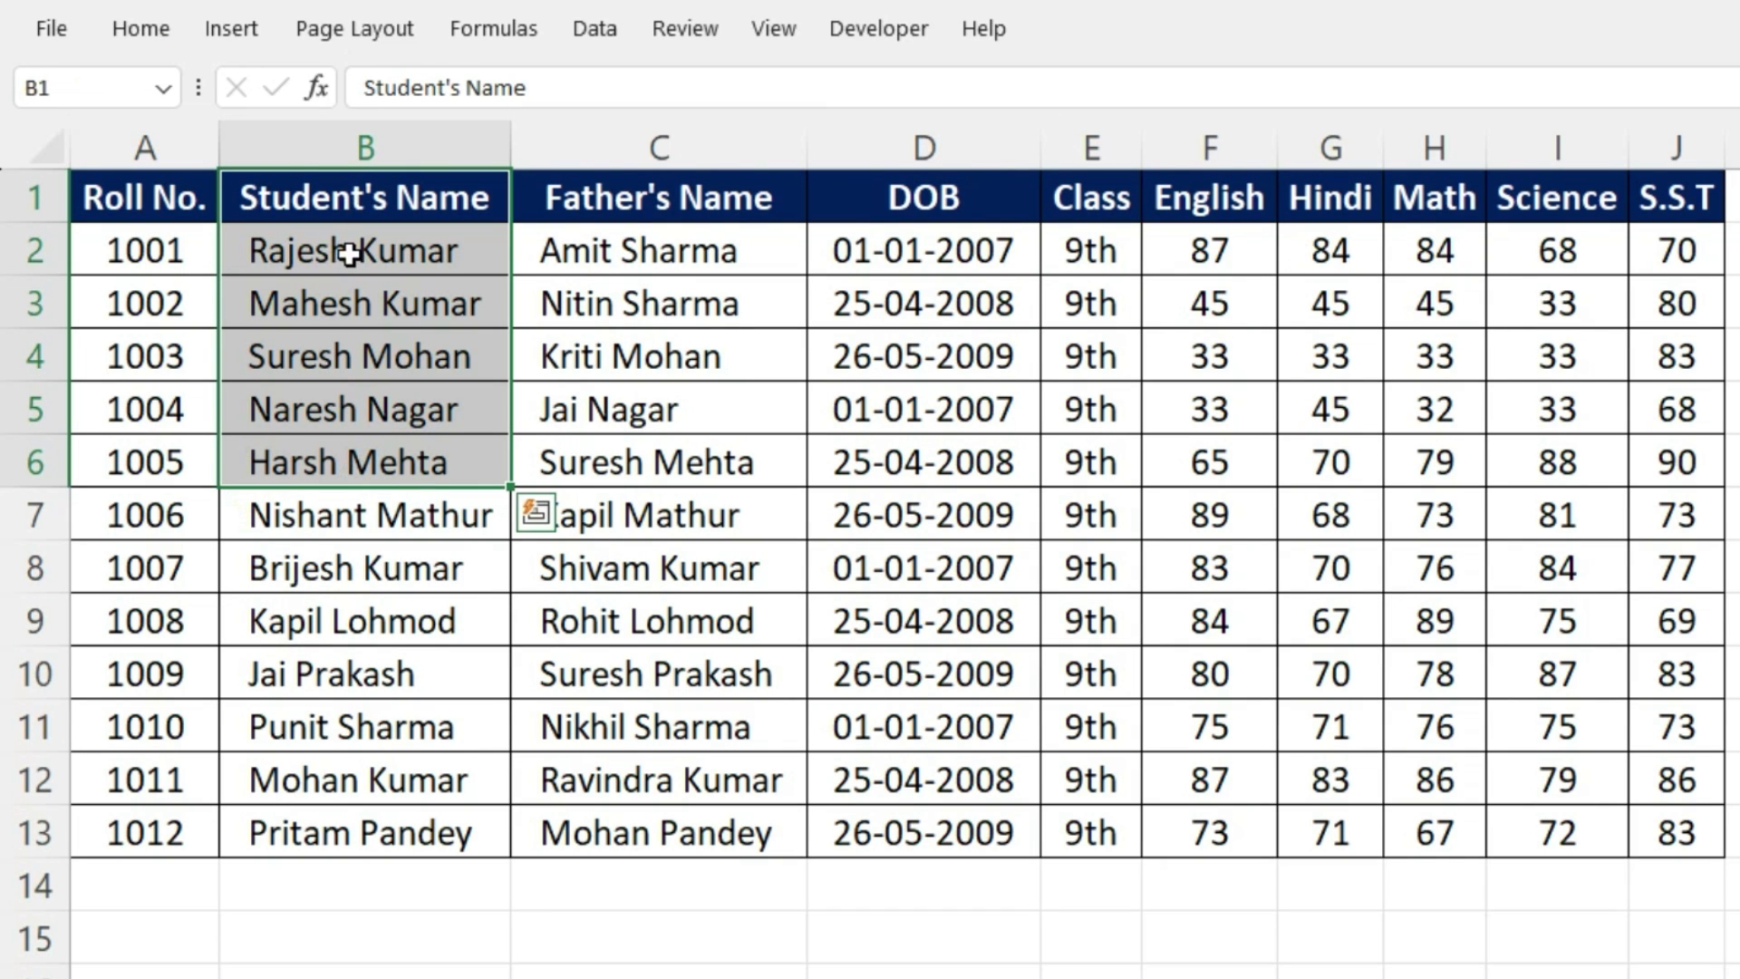
pyautogui.moveTo(703, 194); pyautogui.dragTo(722, 416)
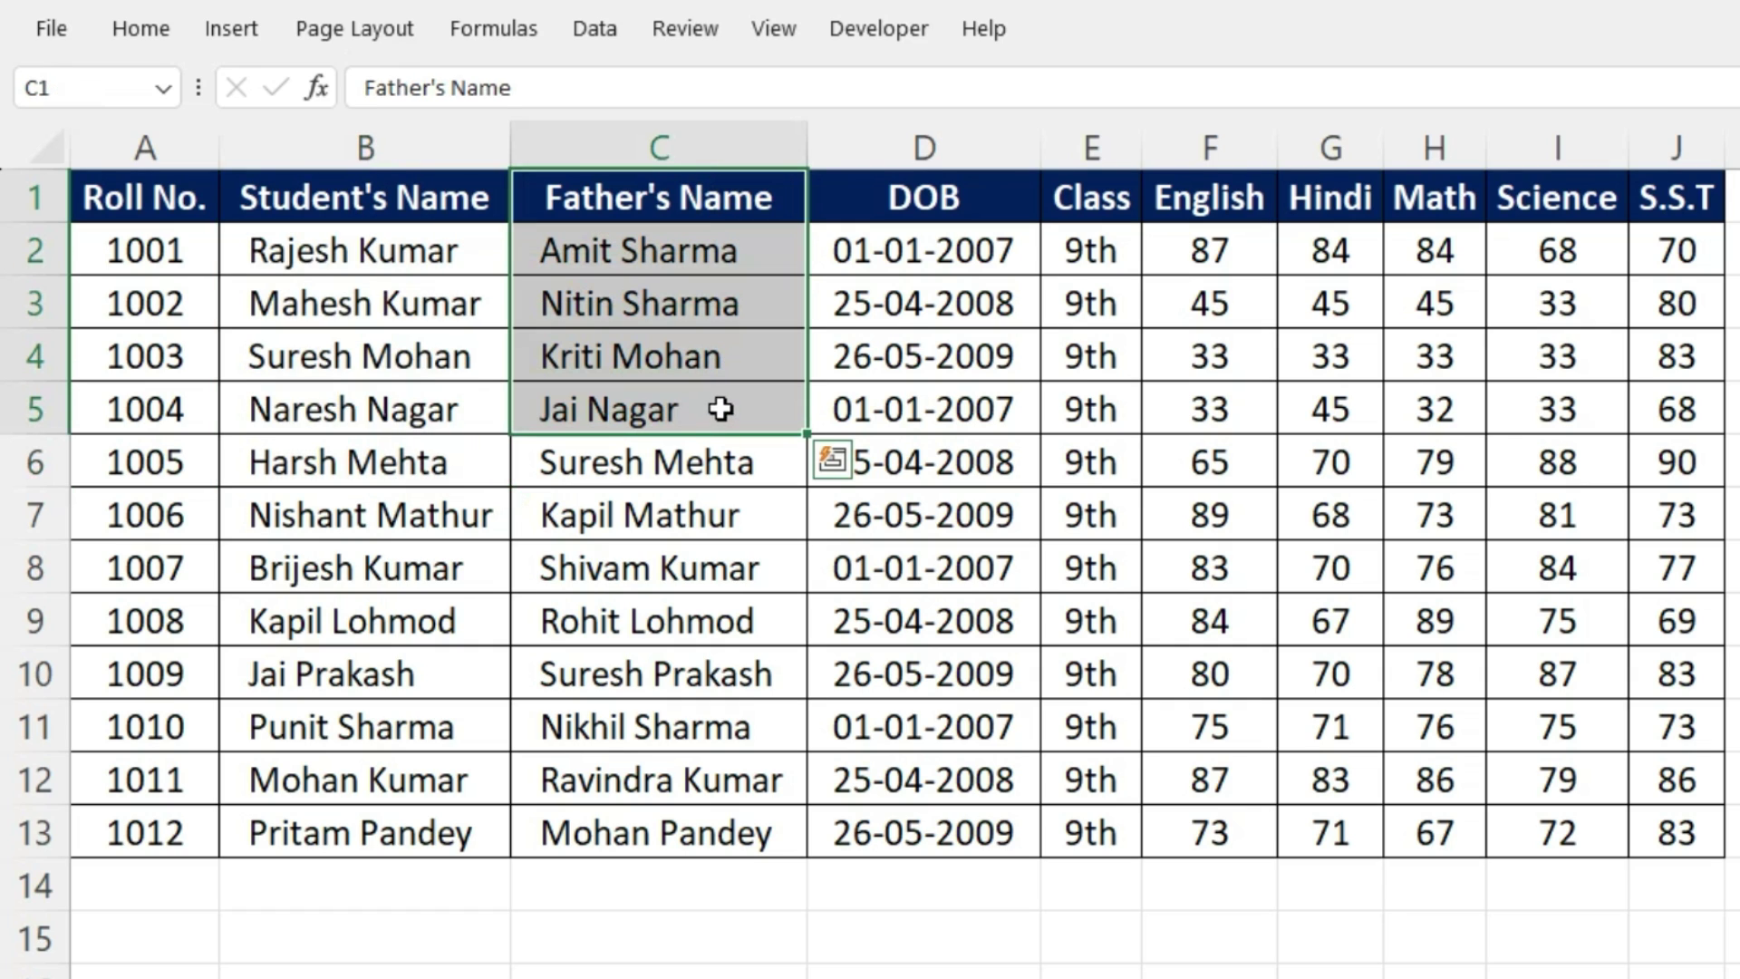
pyautogui.moveTo(924, 217); pyautogui.dragTo(916, 353)
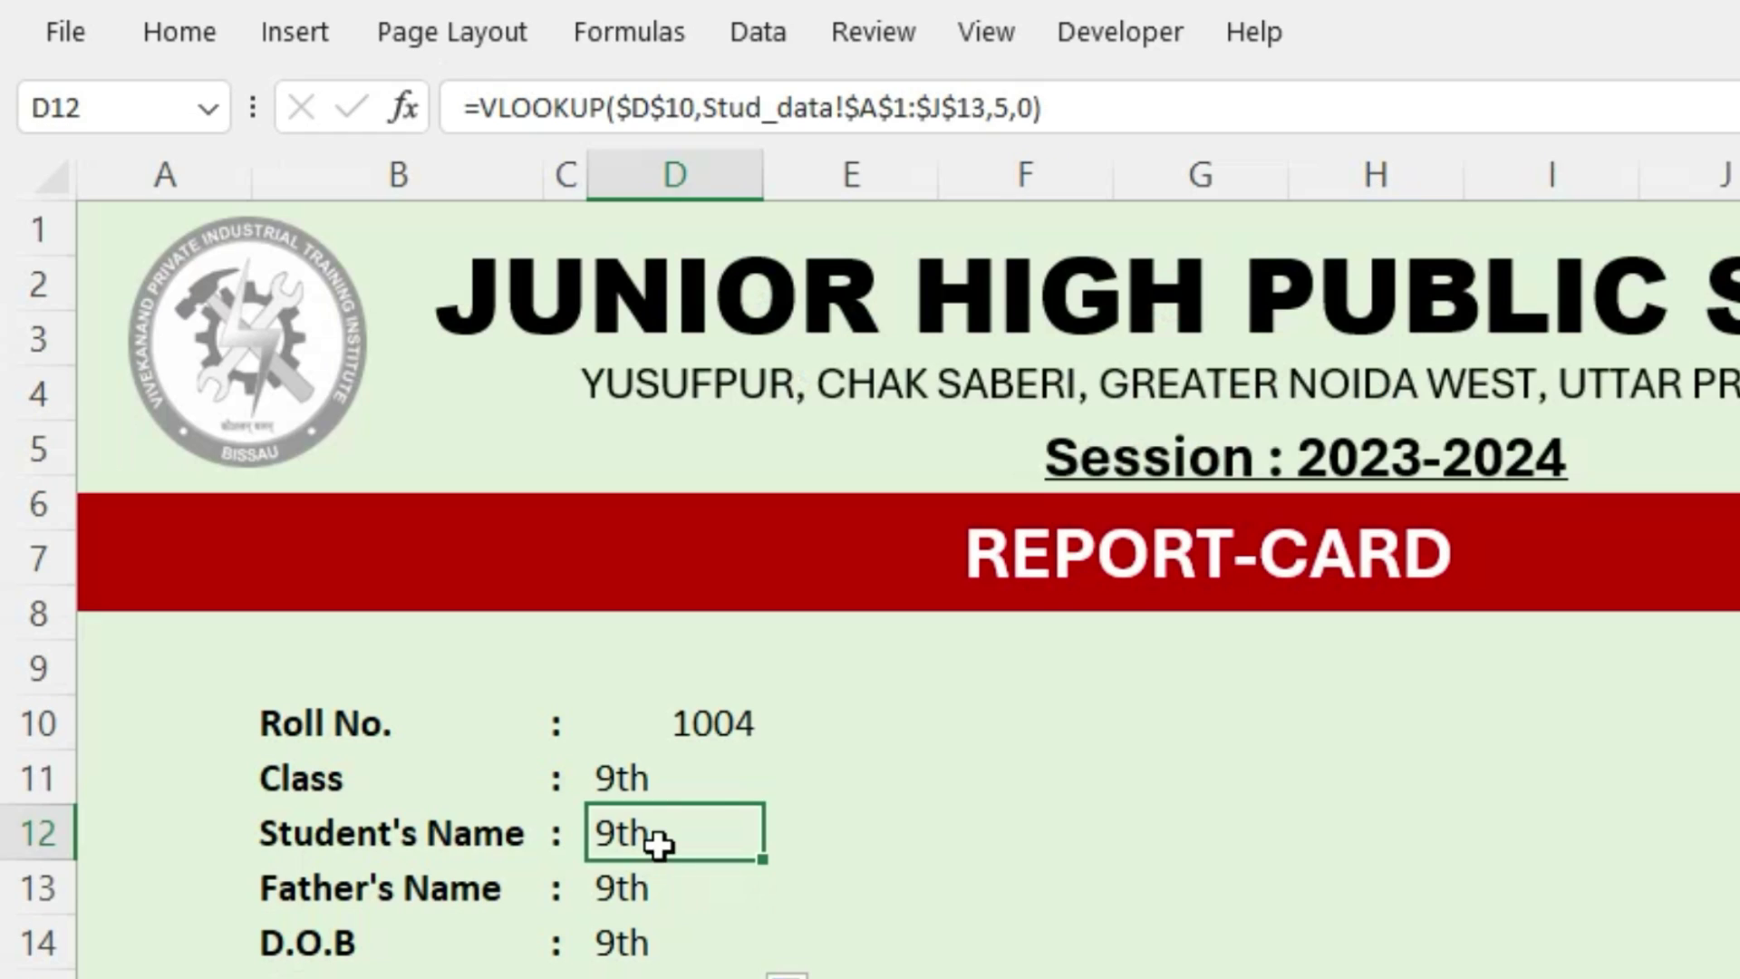
# Set the column index of the Student's Name lookup in D12 to 2
pyautogui.doubleClick(654, 845)
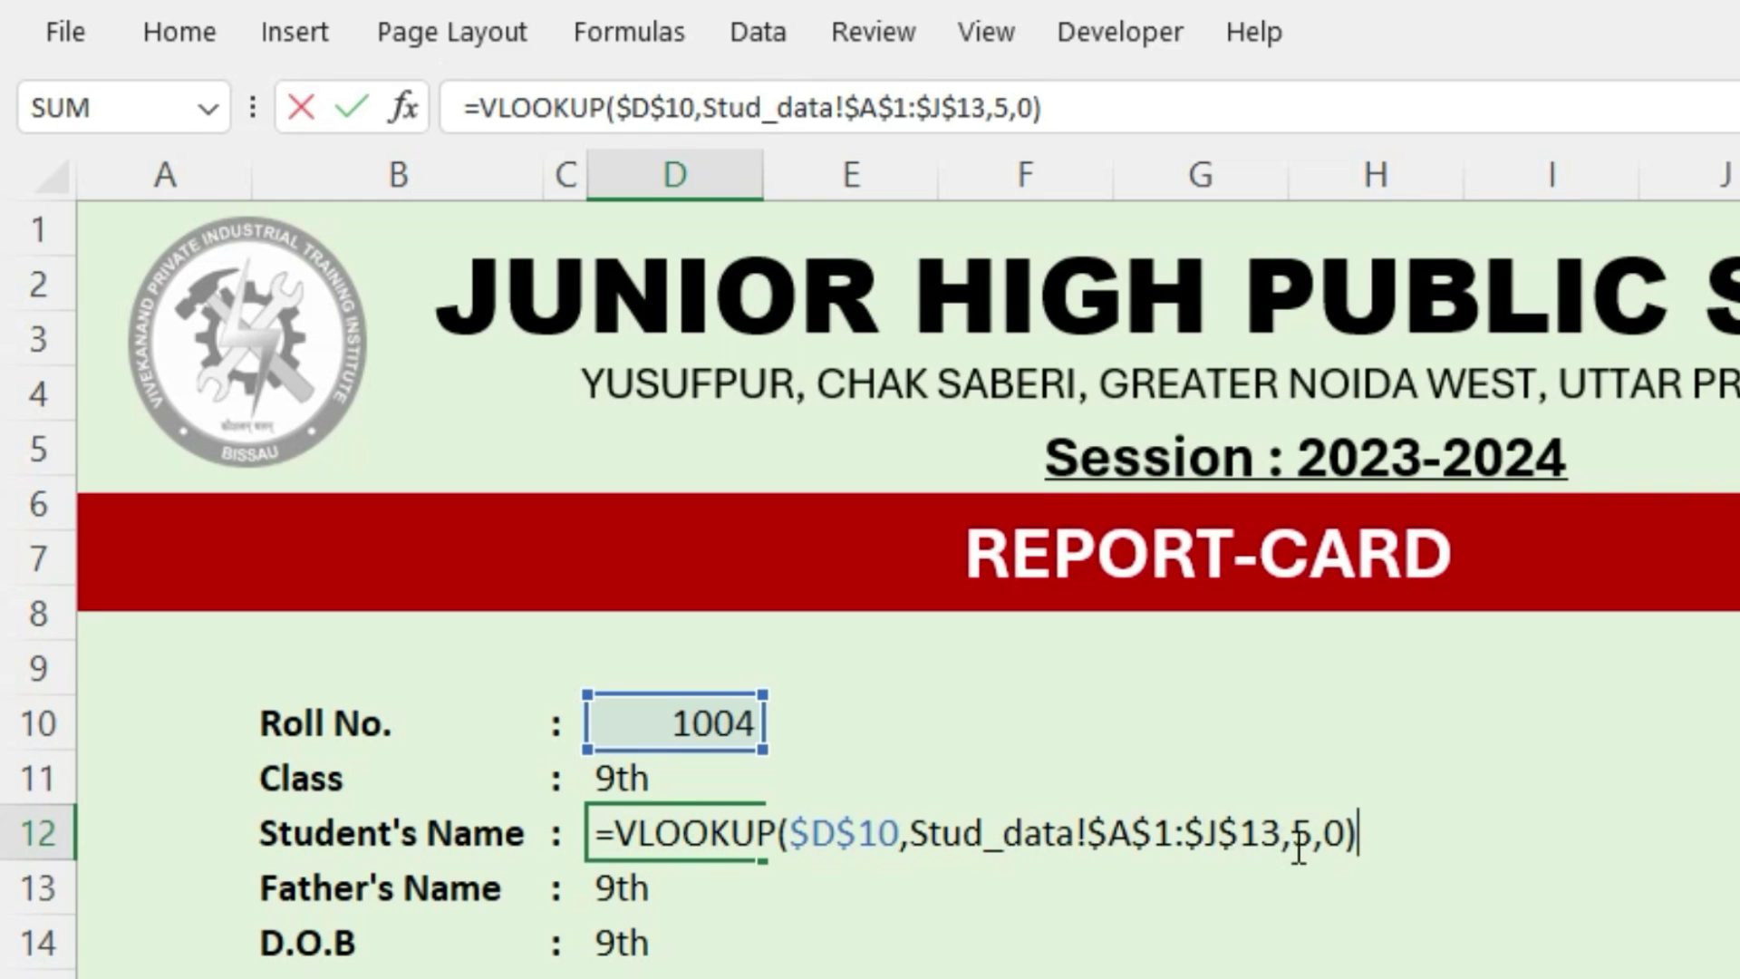
pyautogui.press('Left')
pyautogui.press('Left')
pyautogui.press('Left')
pyautogui.press('BackSpace')
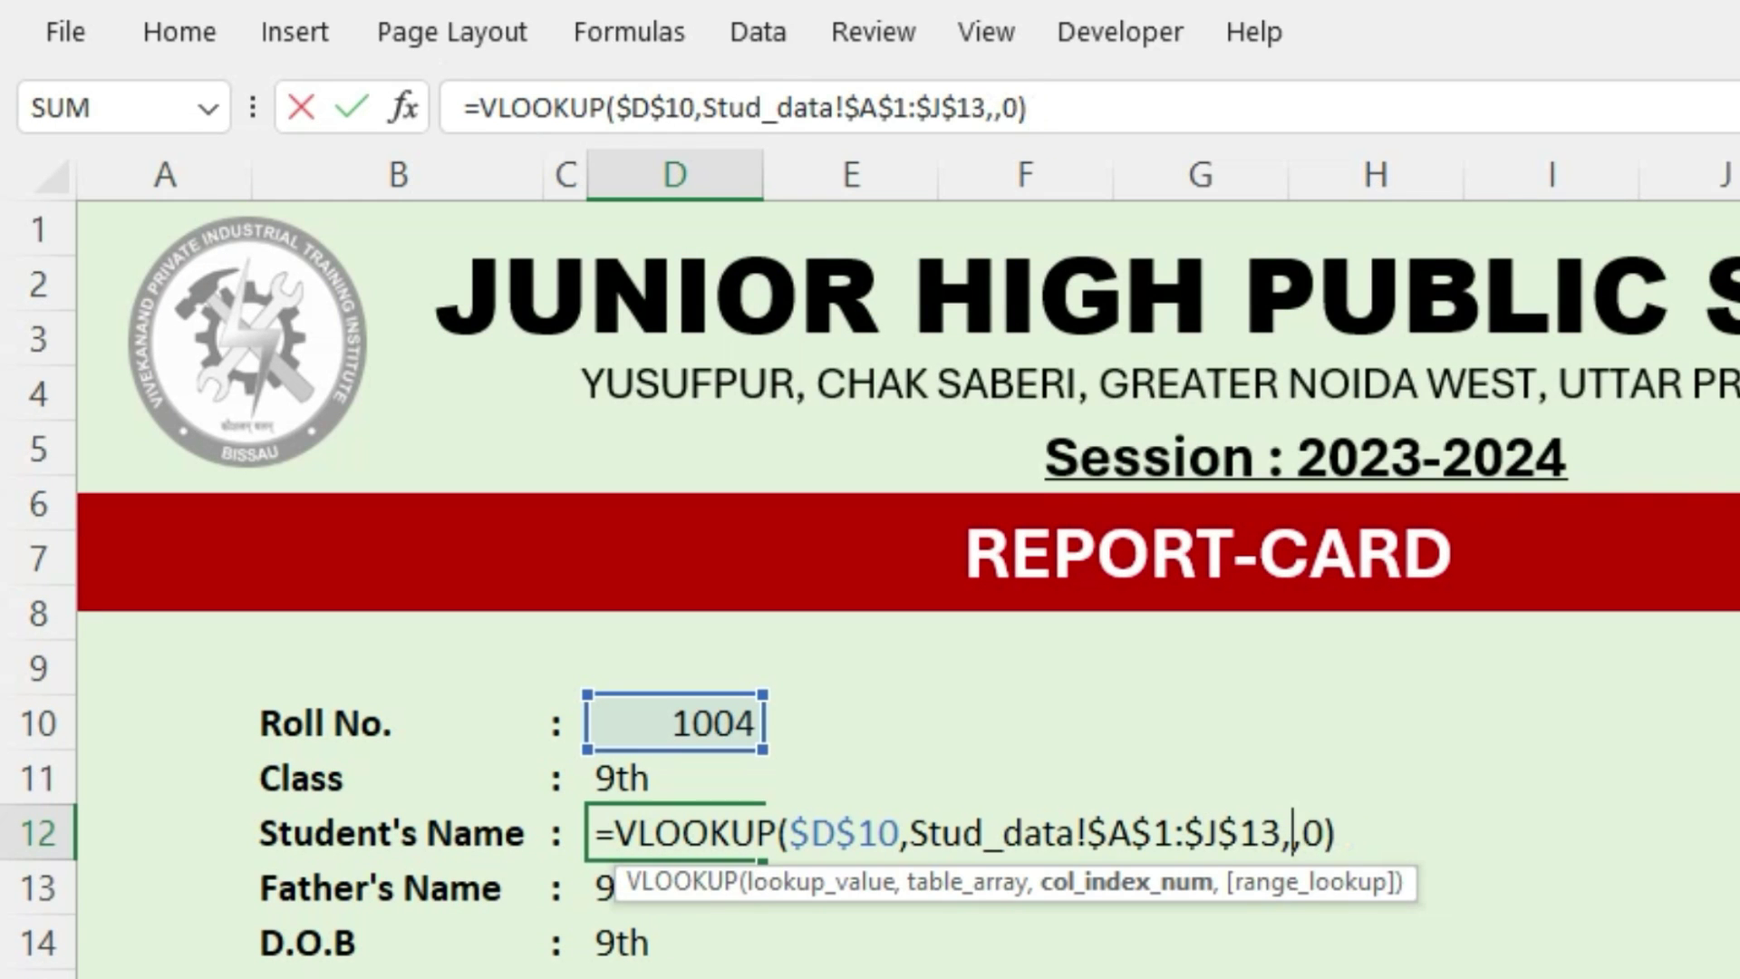
pyautogui.write('2')
pyautogui.press('Return')
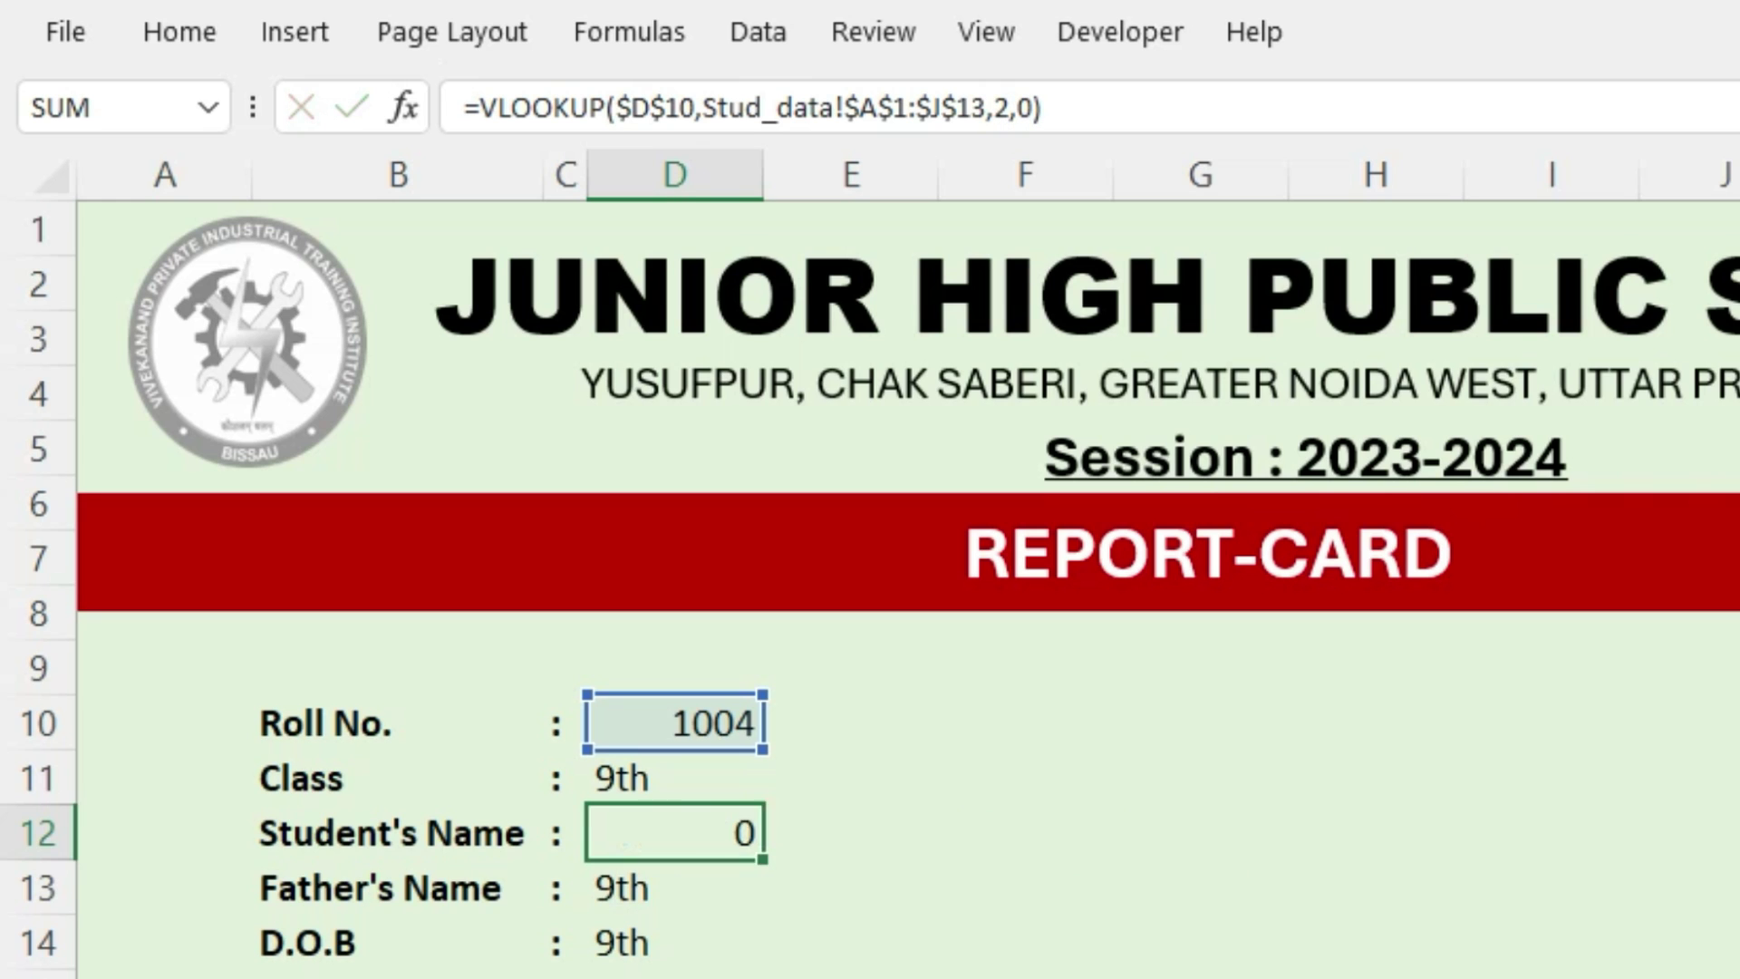
# Set the column index of the Father's Name lookup in D13 to 3
pyautogui.press('F2')
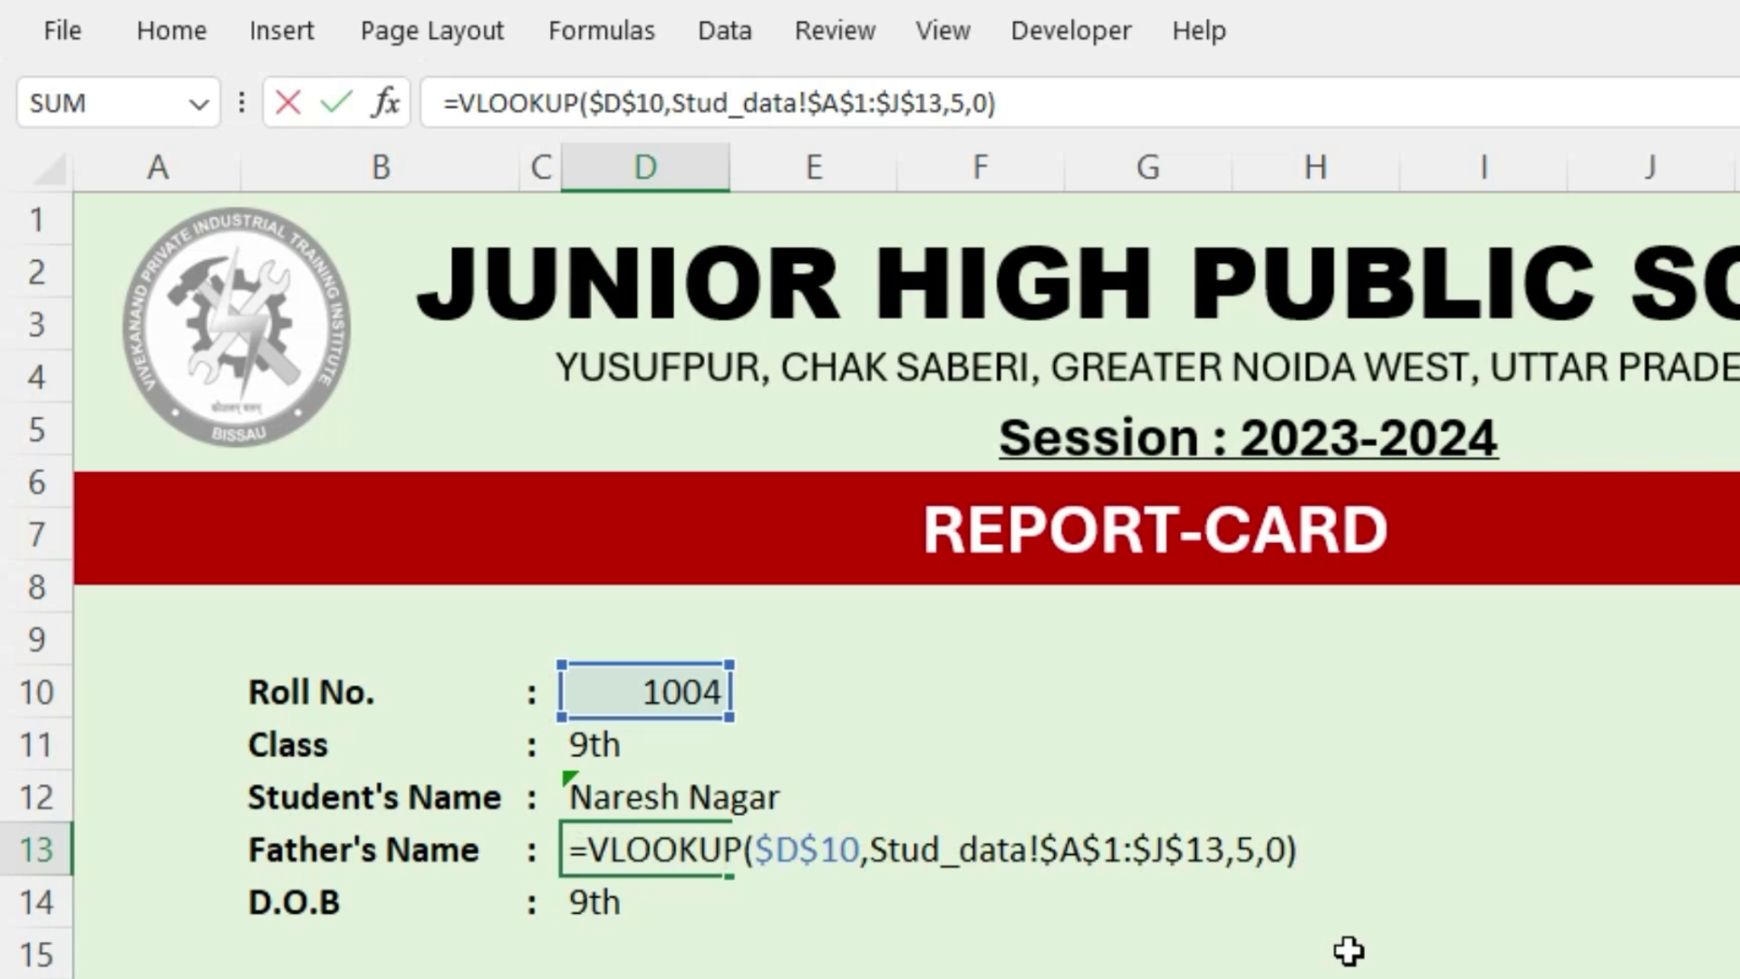
pyautogui.click(1252, 837)
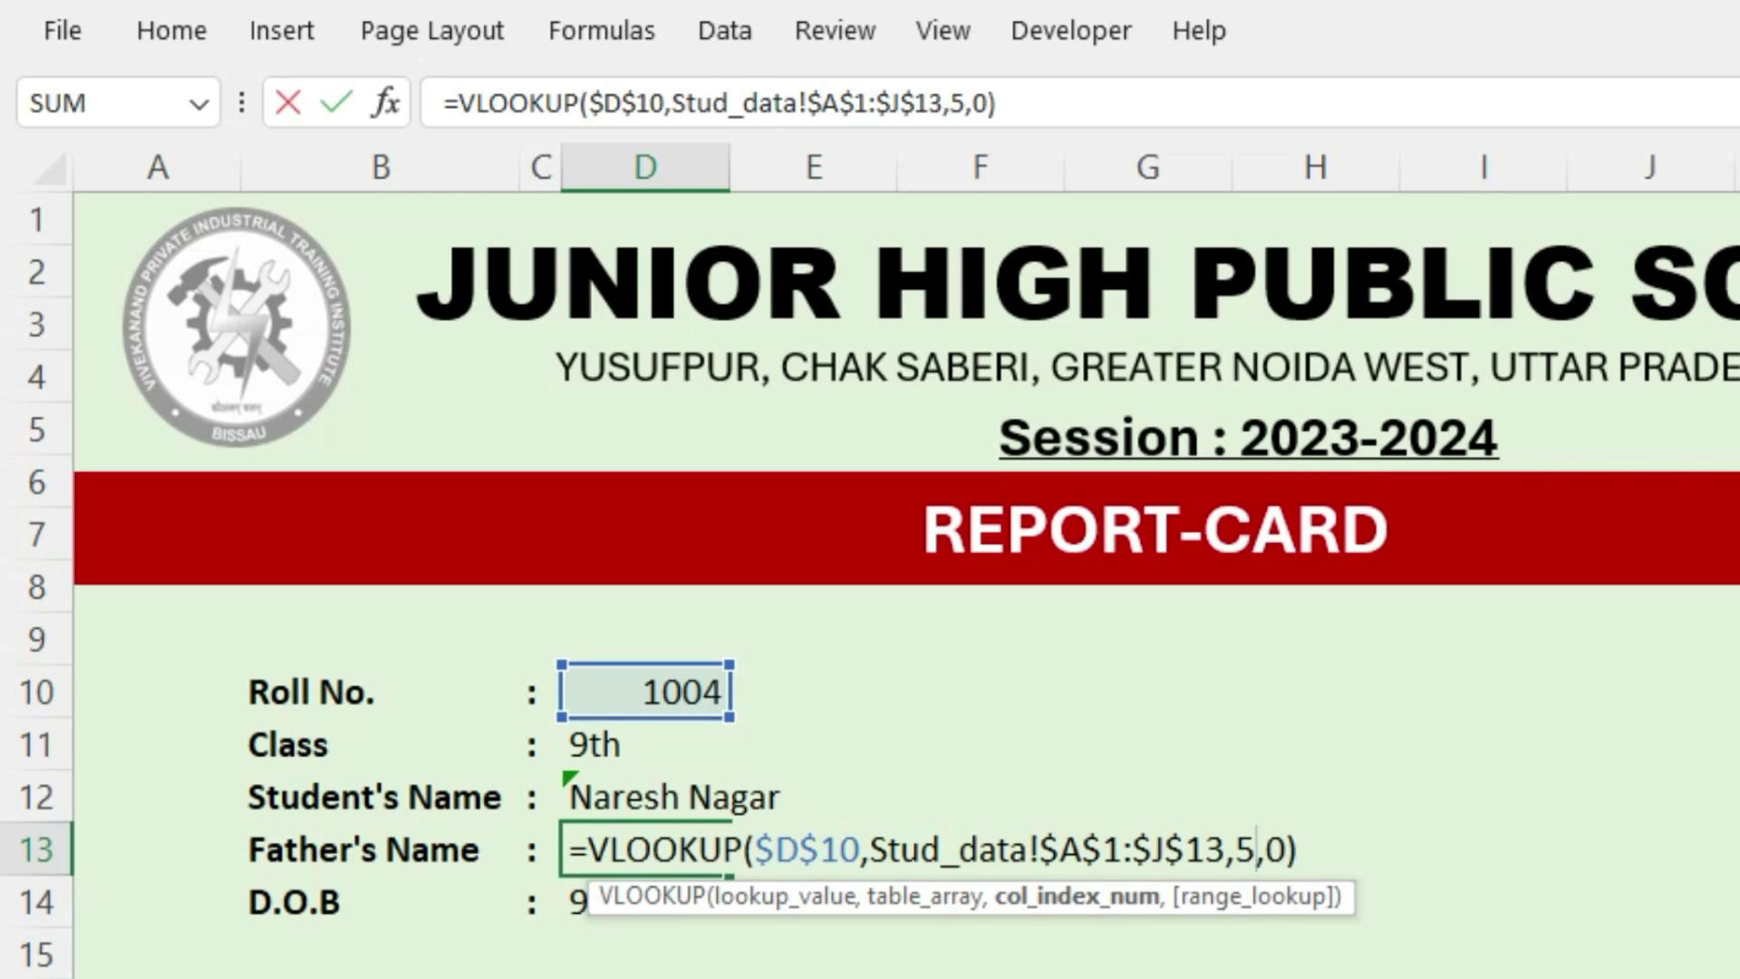
pyautogui.press('BackSpace')
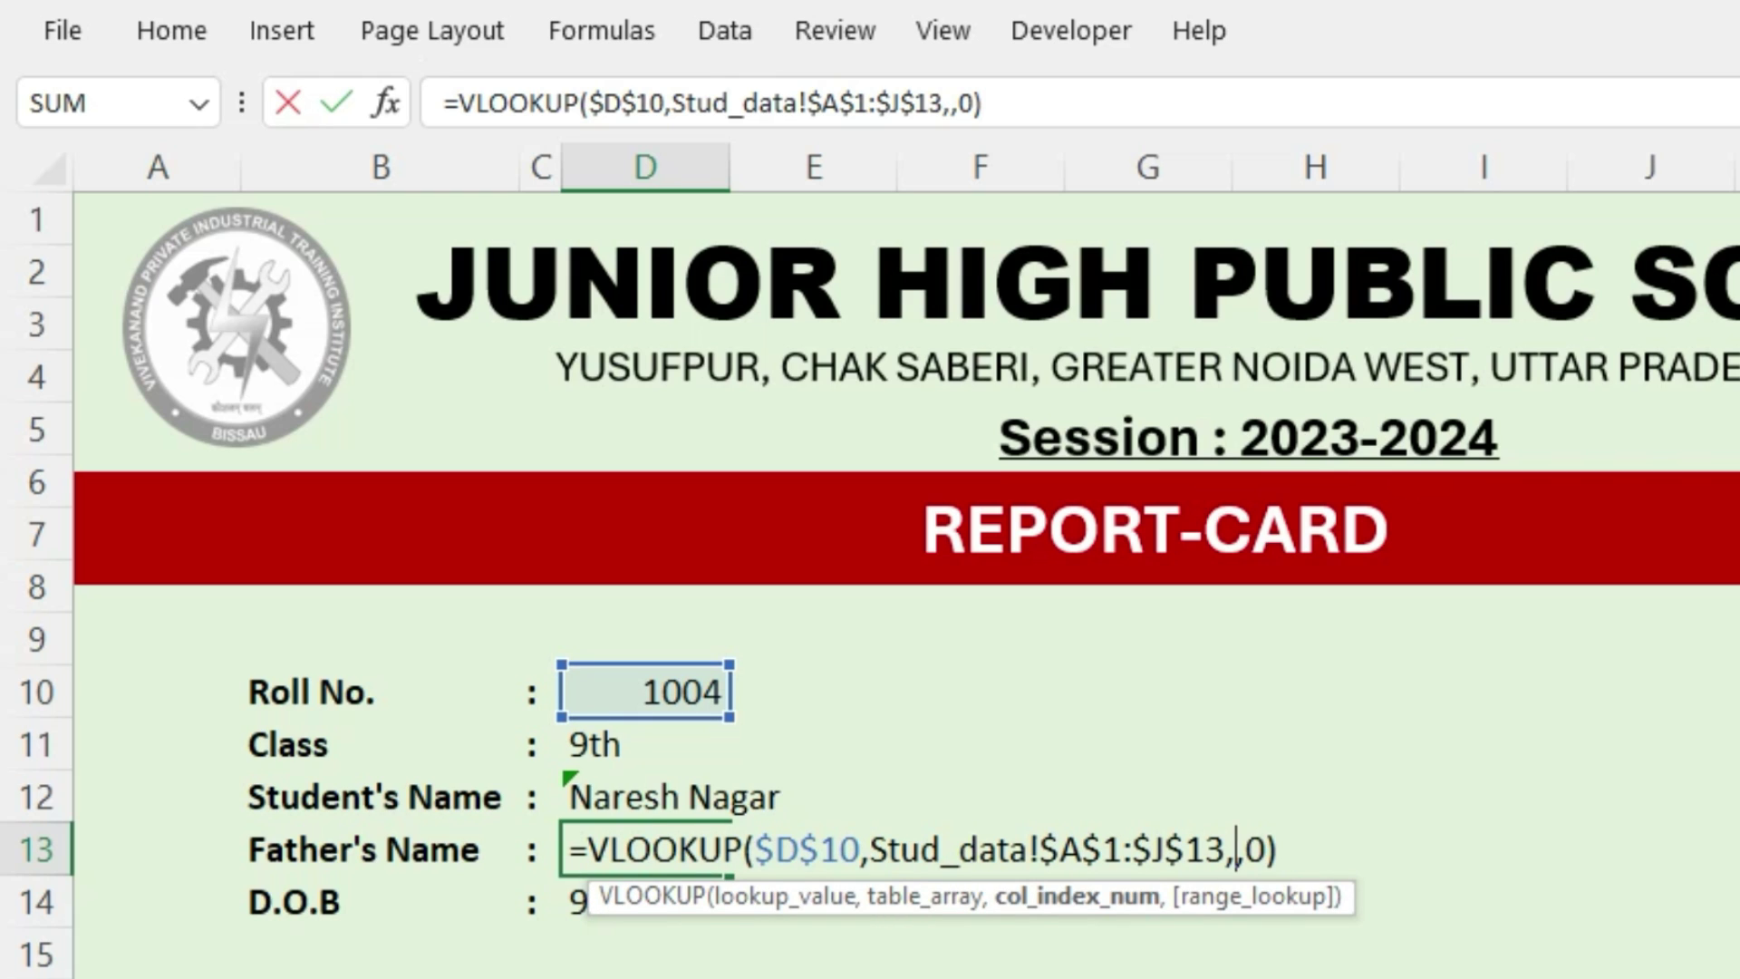
pyautogui.write('3')
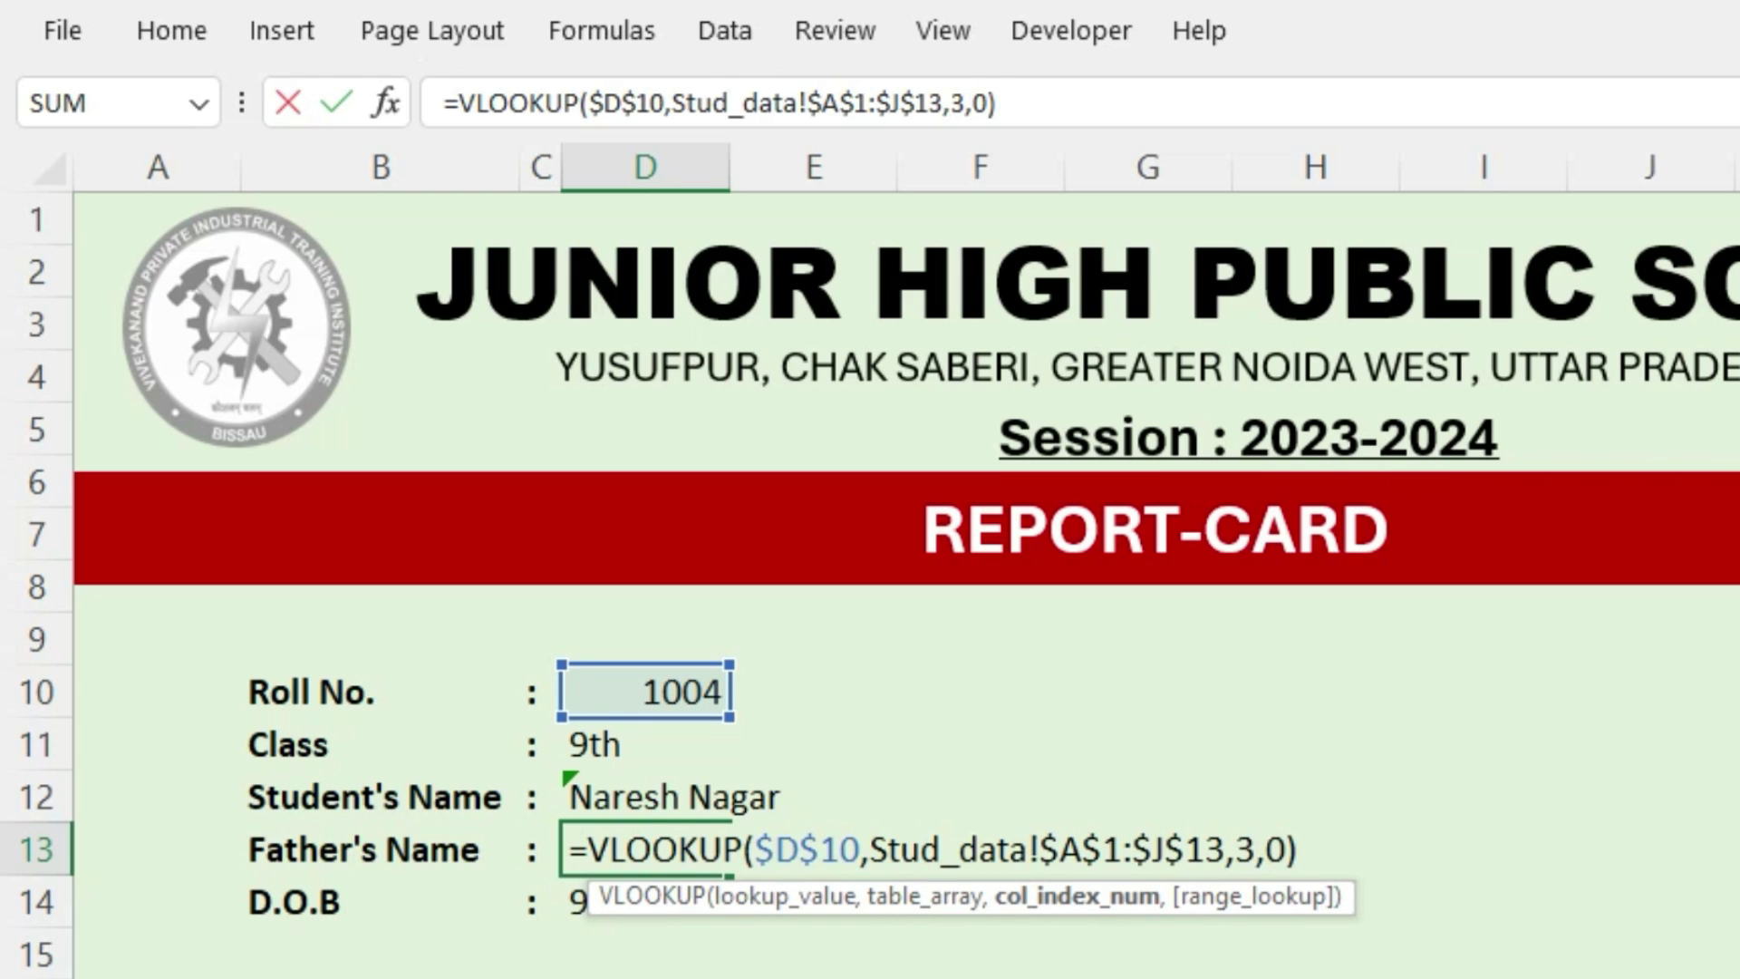
pyautogui.press('Return')
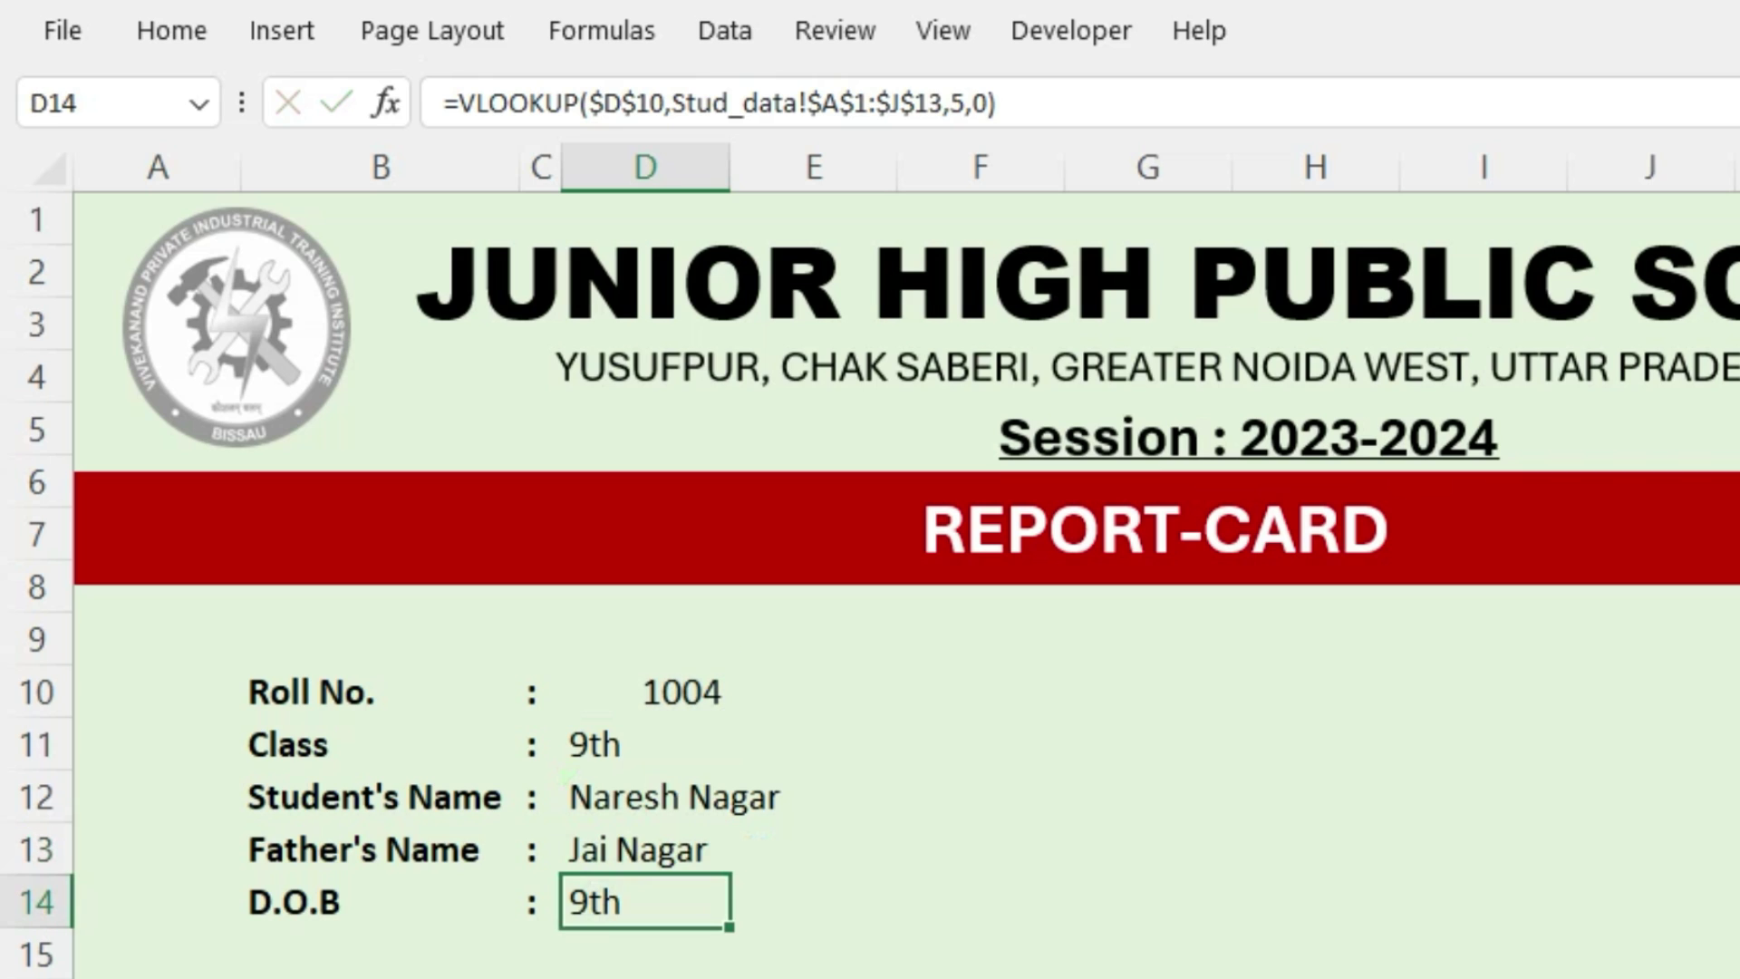
# Set the column index of the D.O.B lookup in D14 to 4
pyautogui.press('F2')
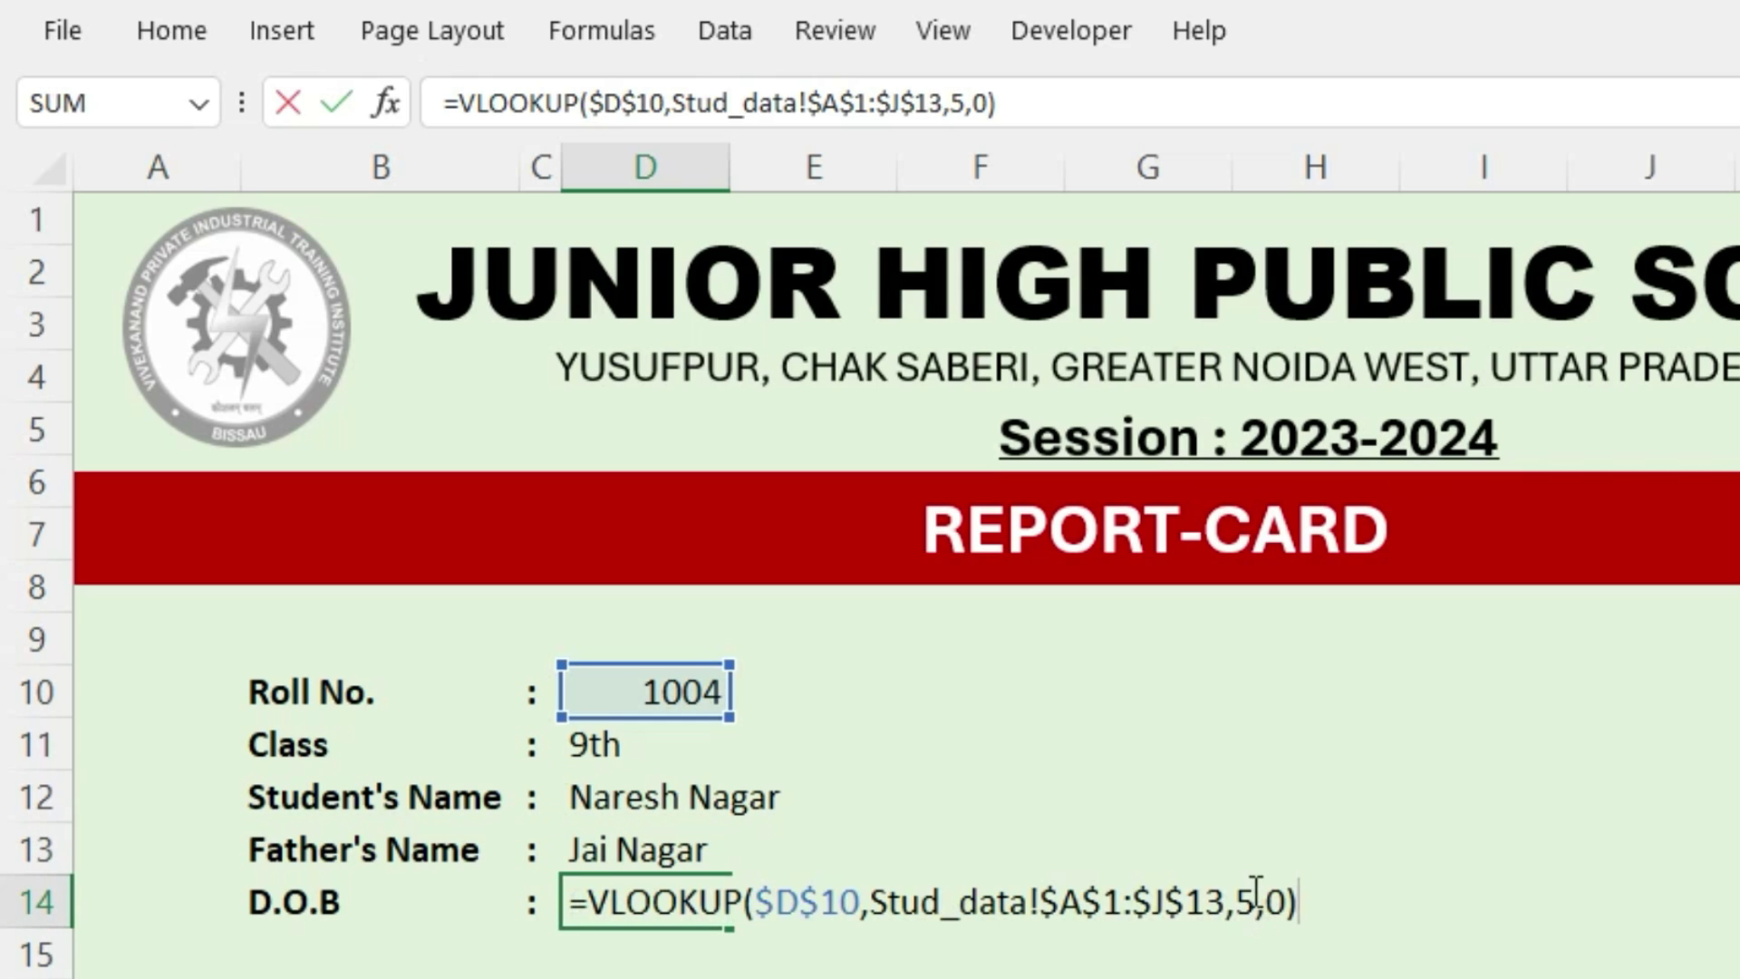
pyautogui.click(1256, 898)
pyautogui.press('BackSpace')
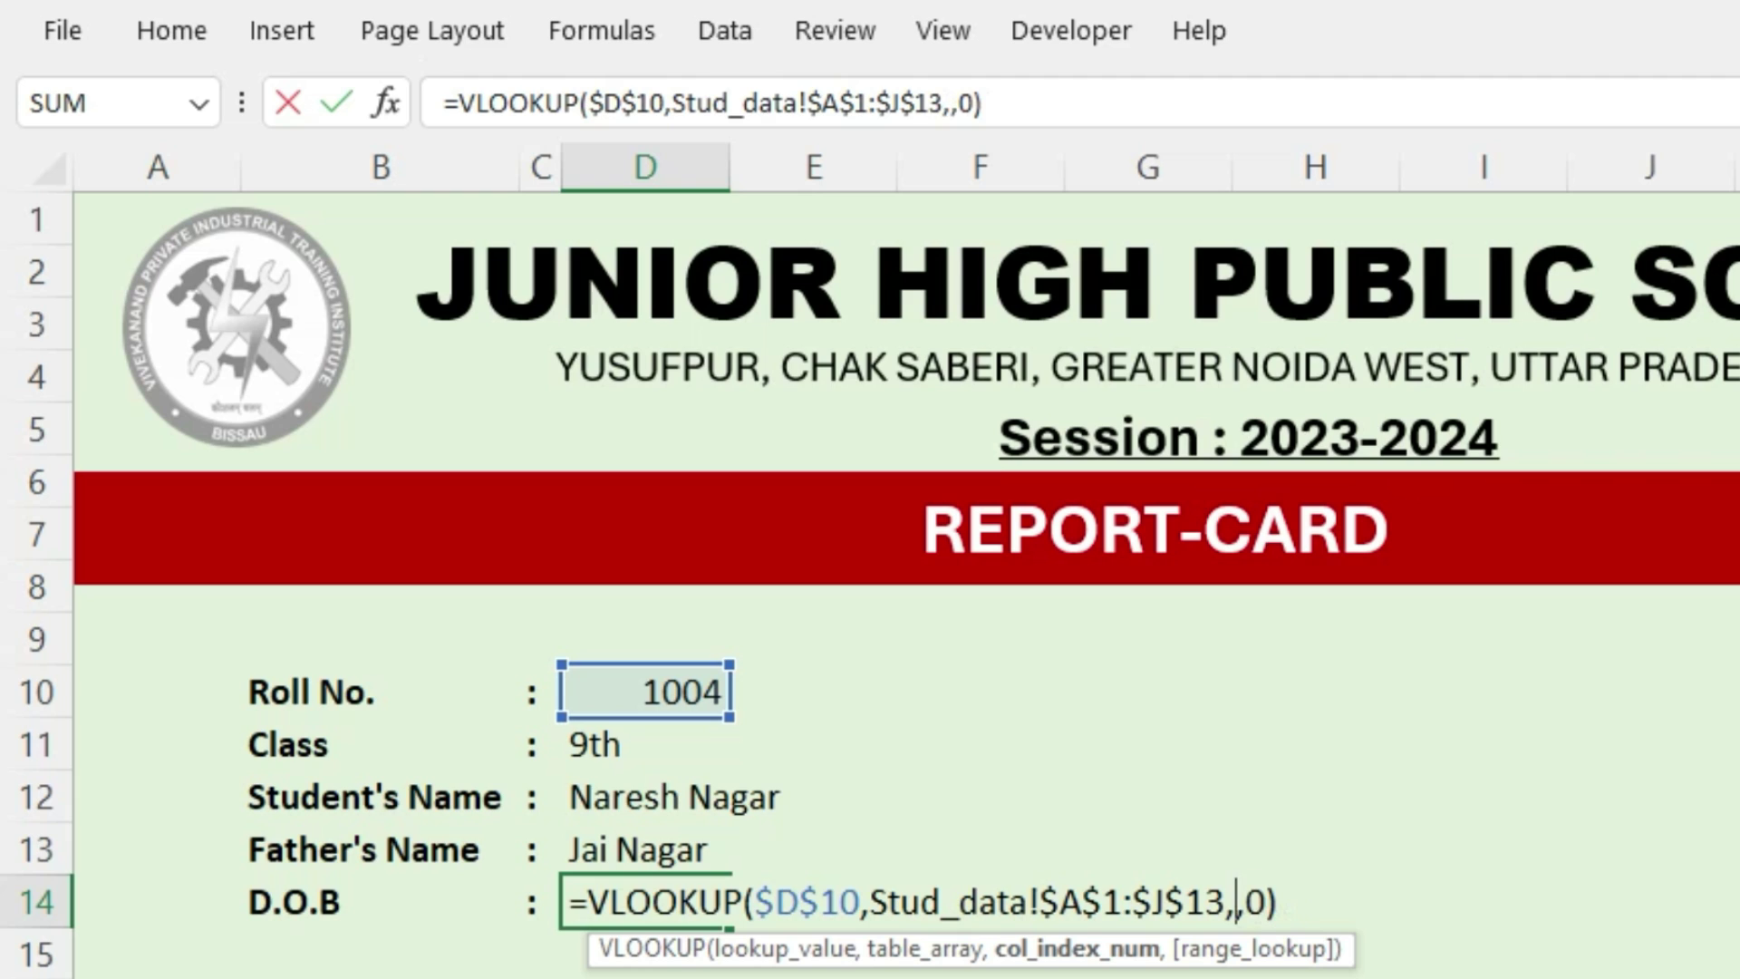
pyautogui.write('4')
pyautogui.press('Return')
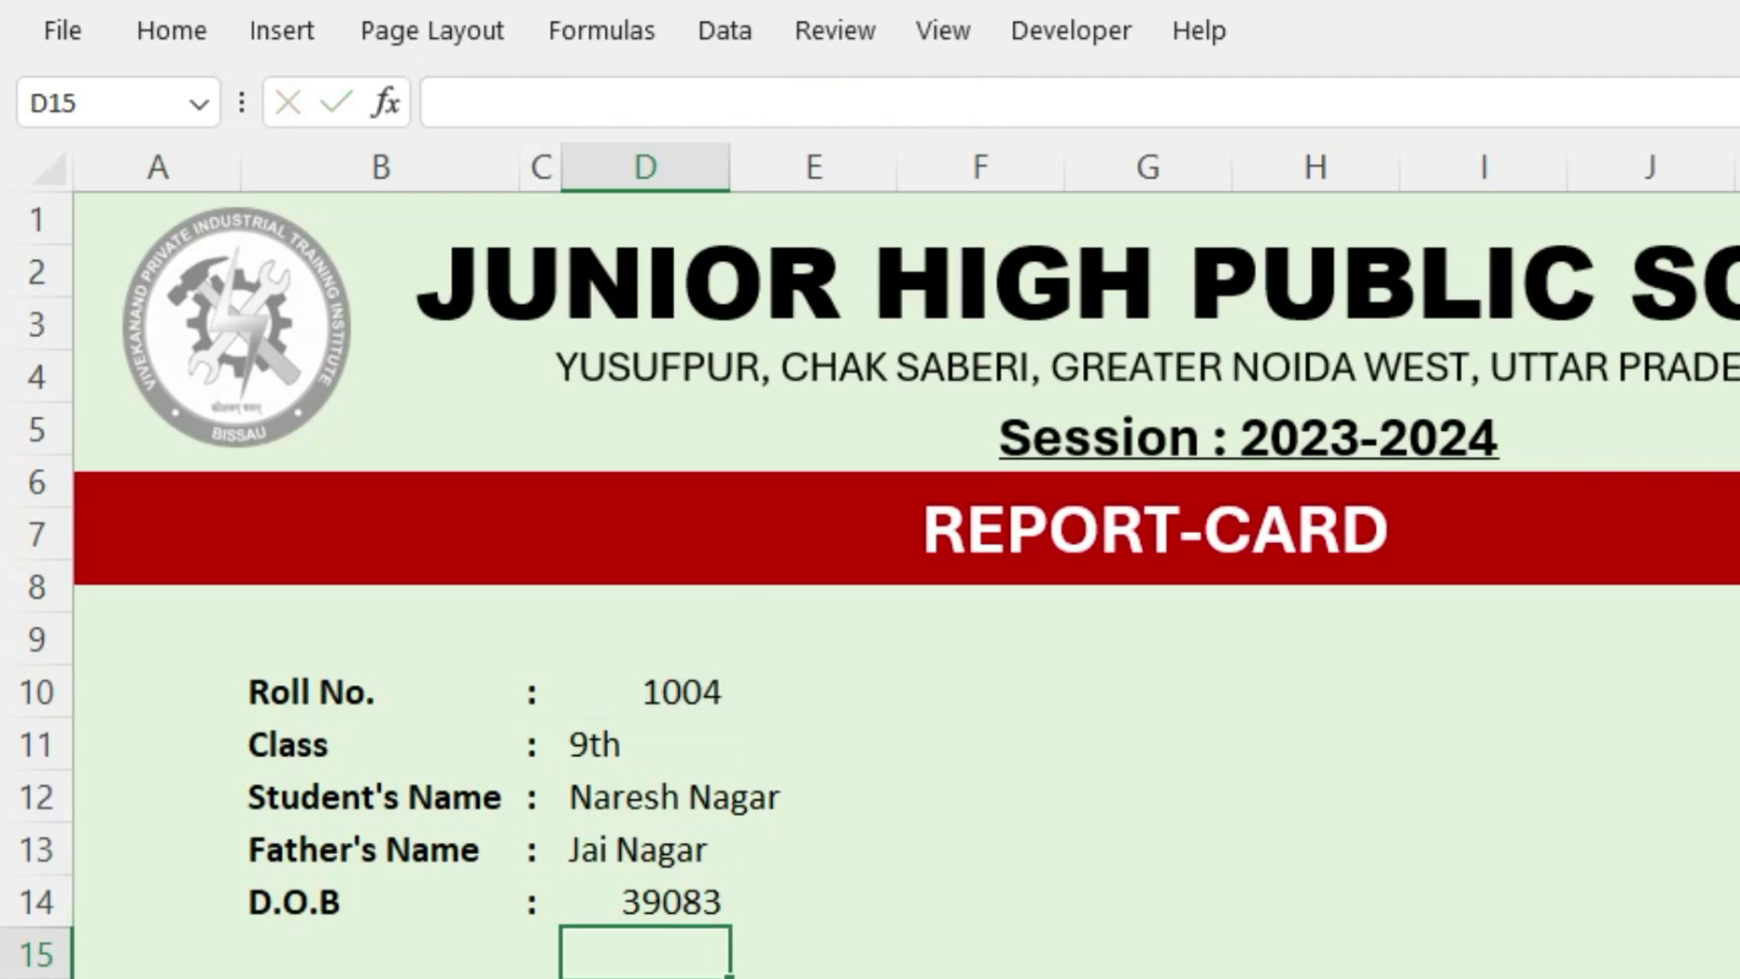
# Format the D.O.B value in D14 as Short Date
pyautogui.click(656, 903)
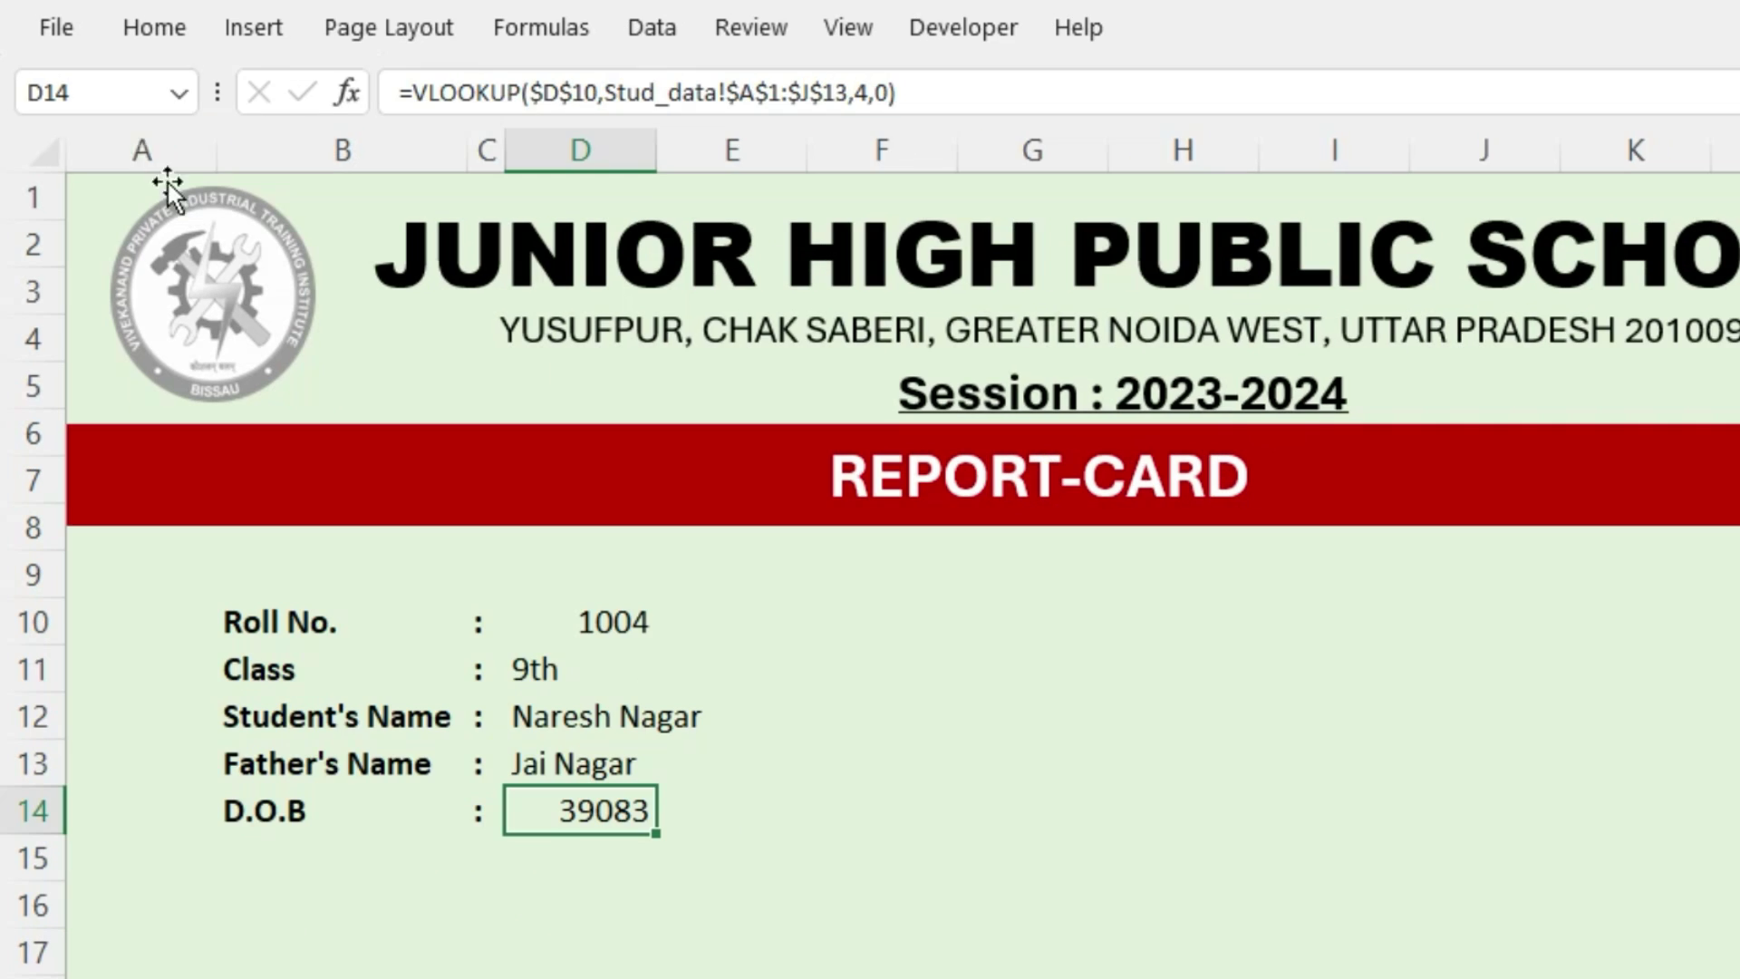
pyautogui.click(182, 34)
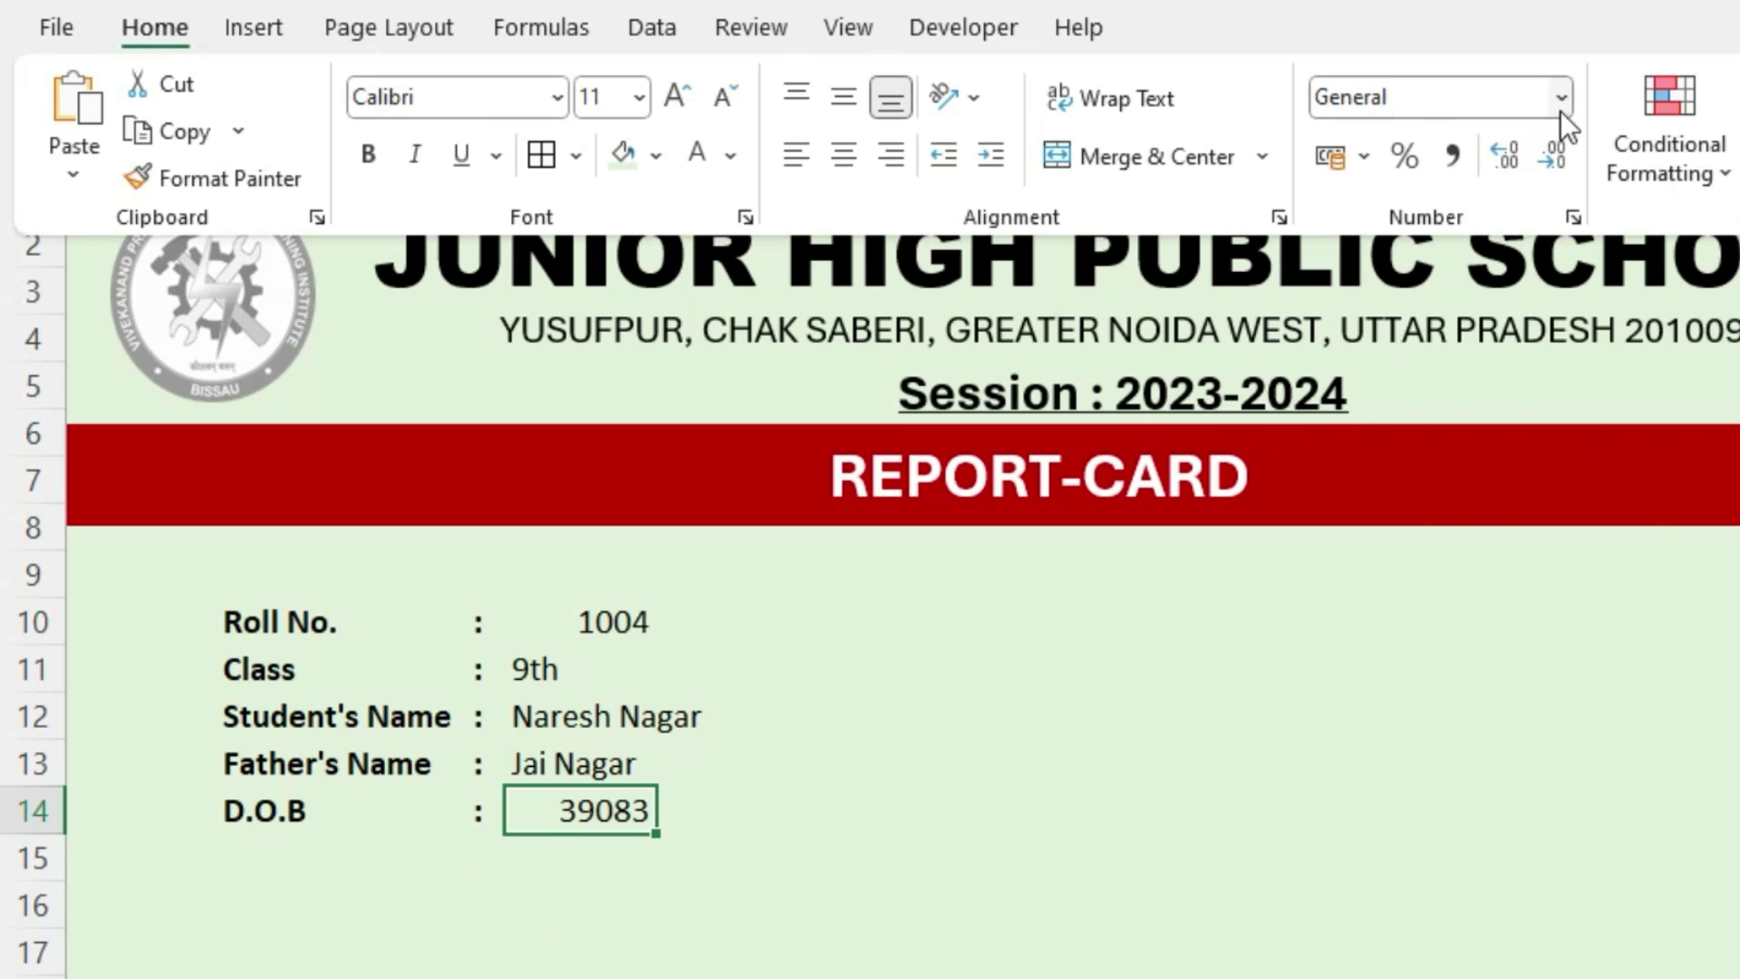
pyautogui.click(1560, 107)
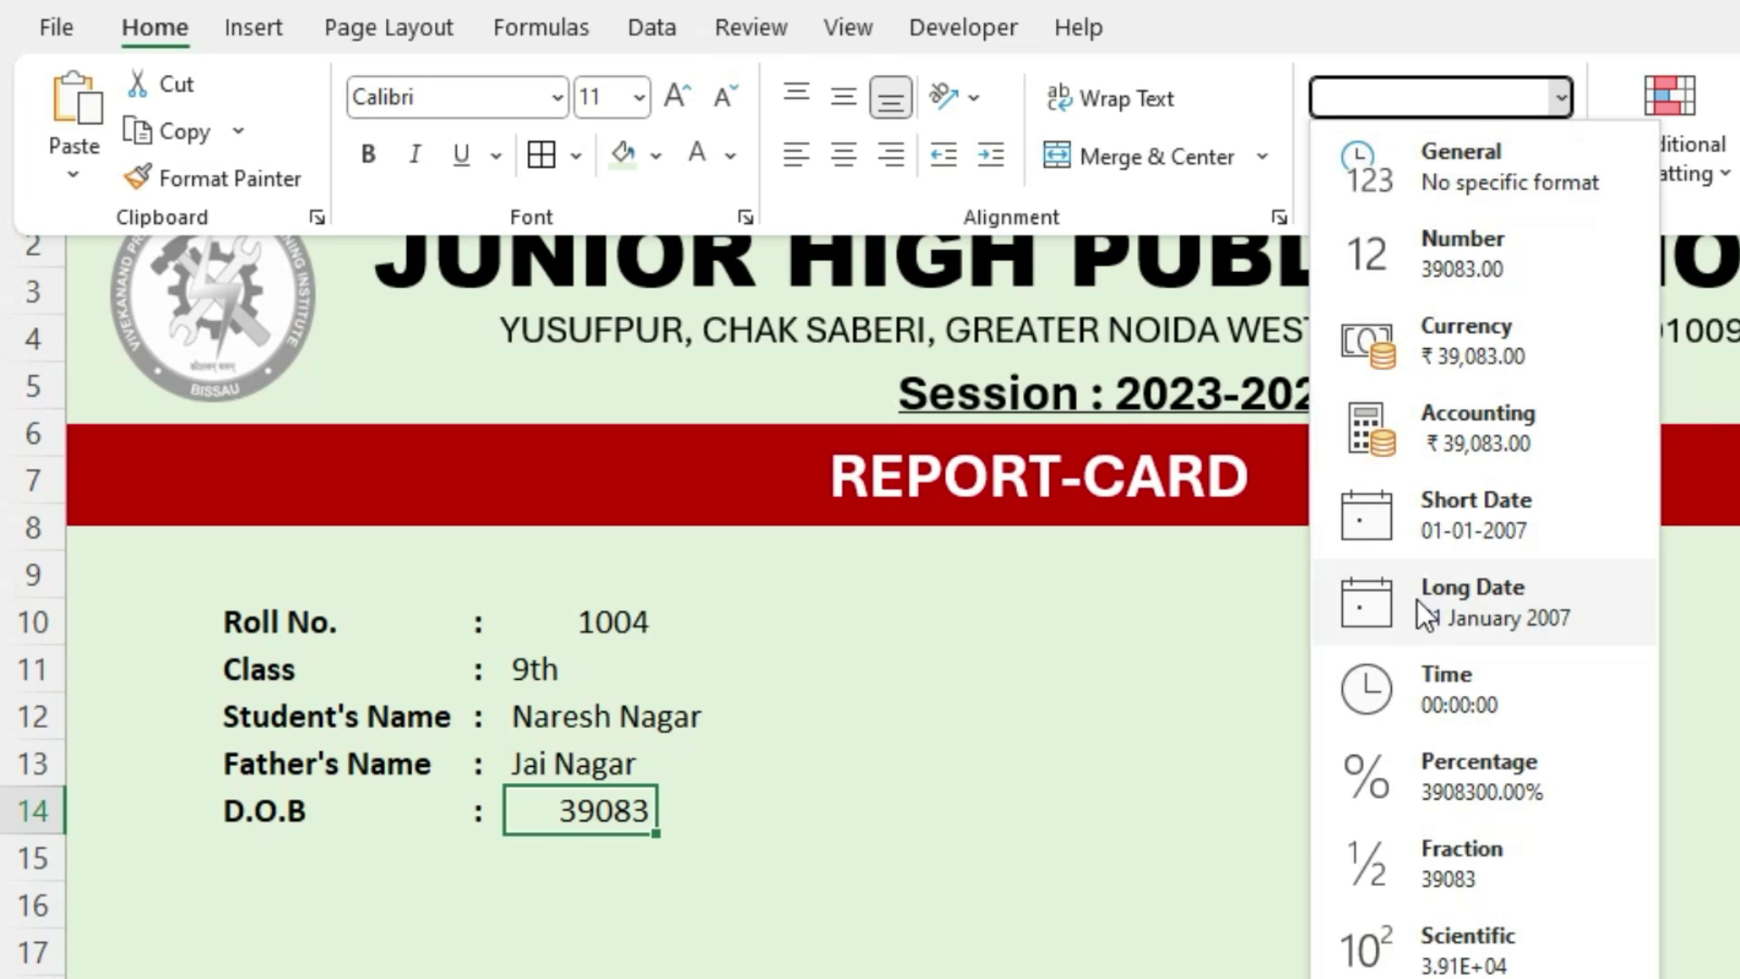
pyautogui.click(1522, 535)
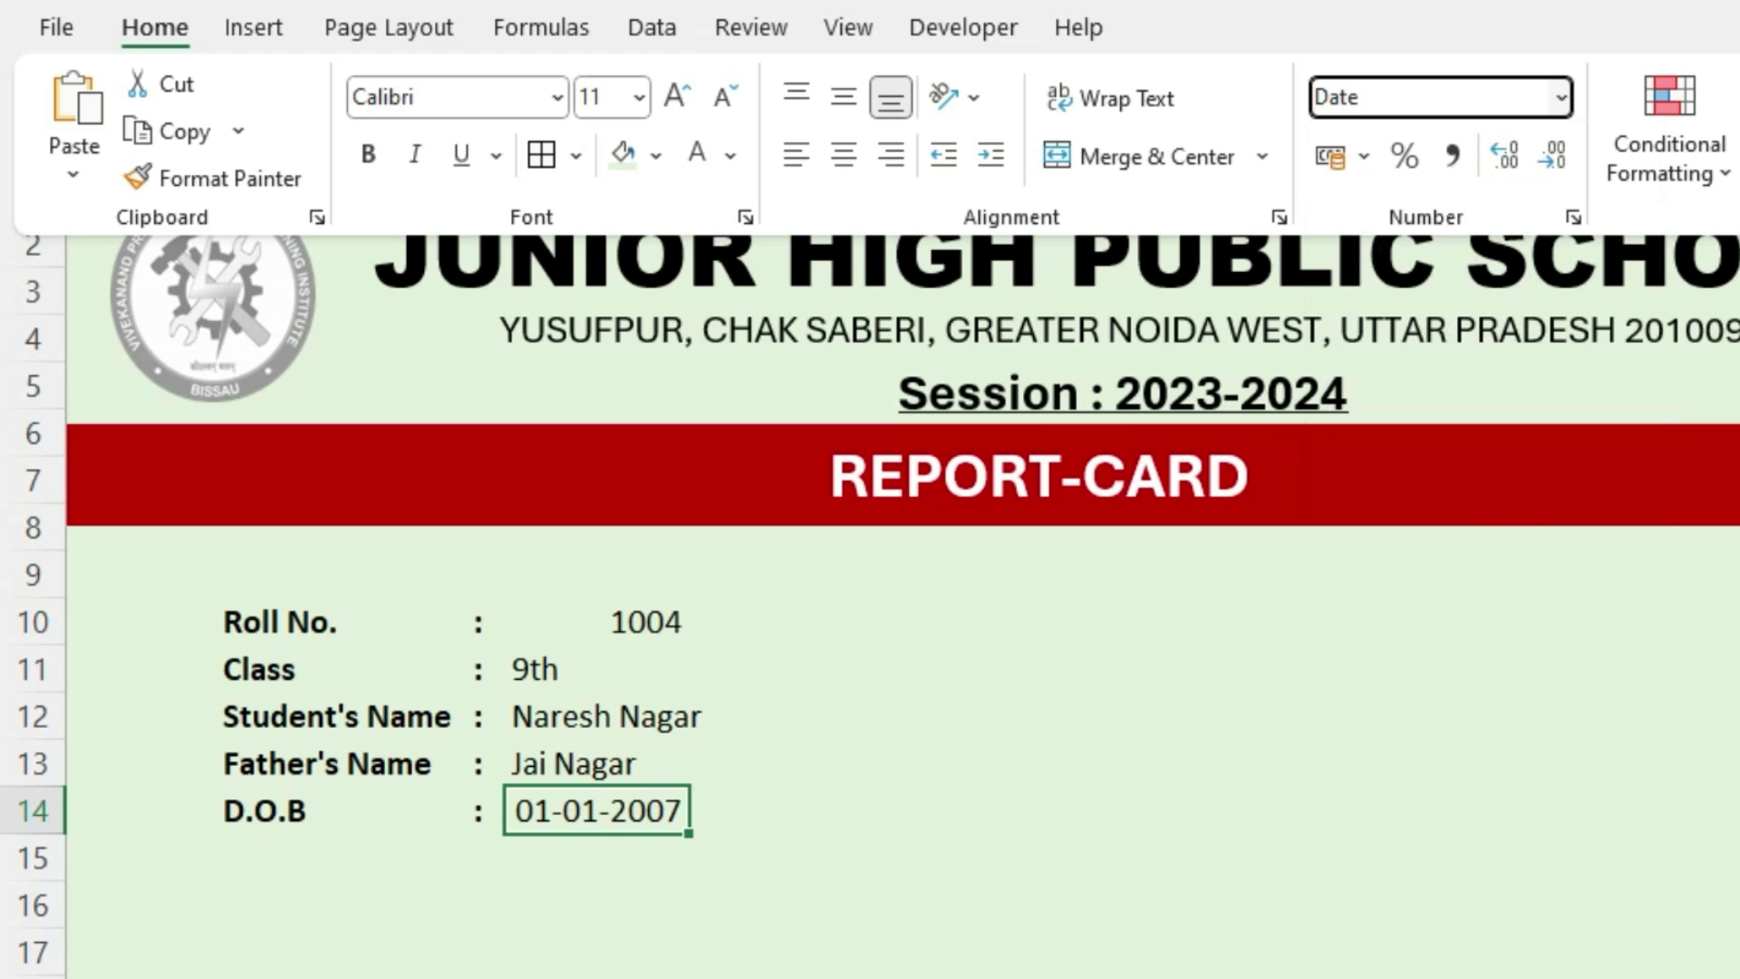
# Left-align the student detail values in D10:D14 and increase their indent by one level
pyautogui.moveTo(626, 627); pyautogui.dragTo(611, 690)
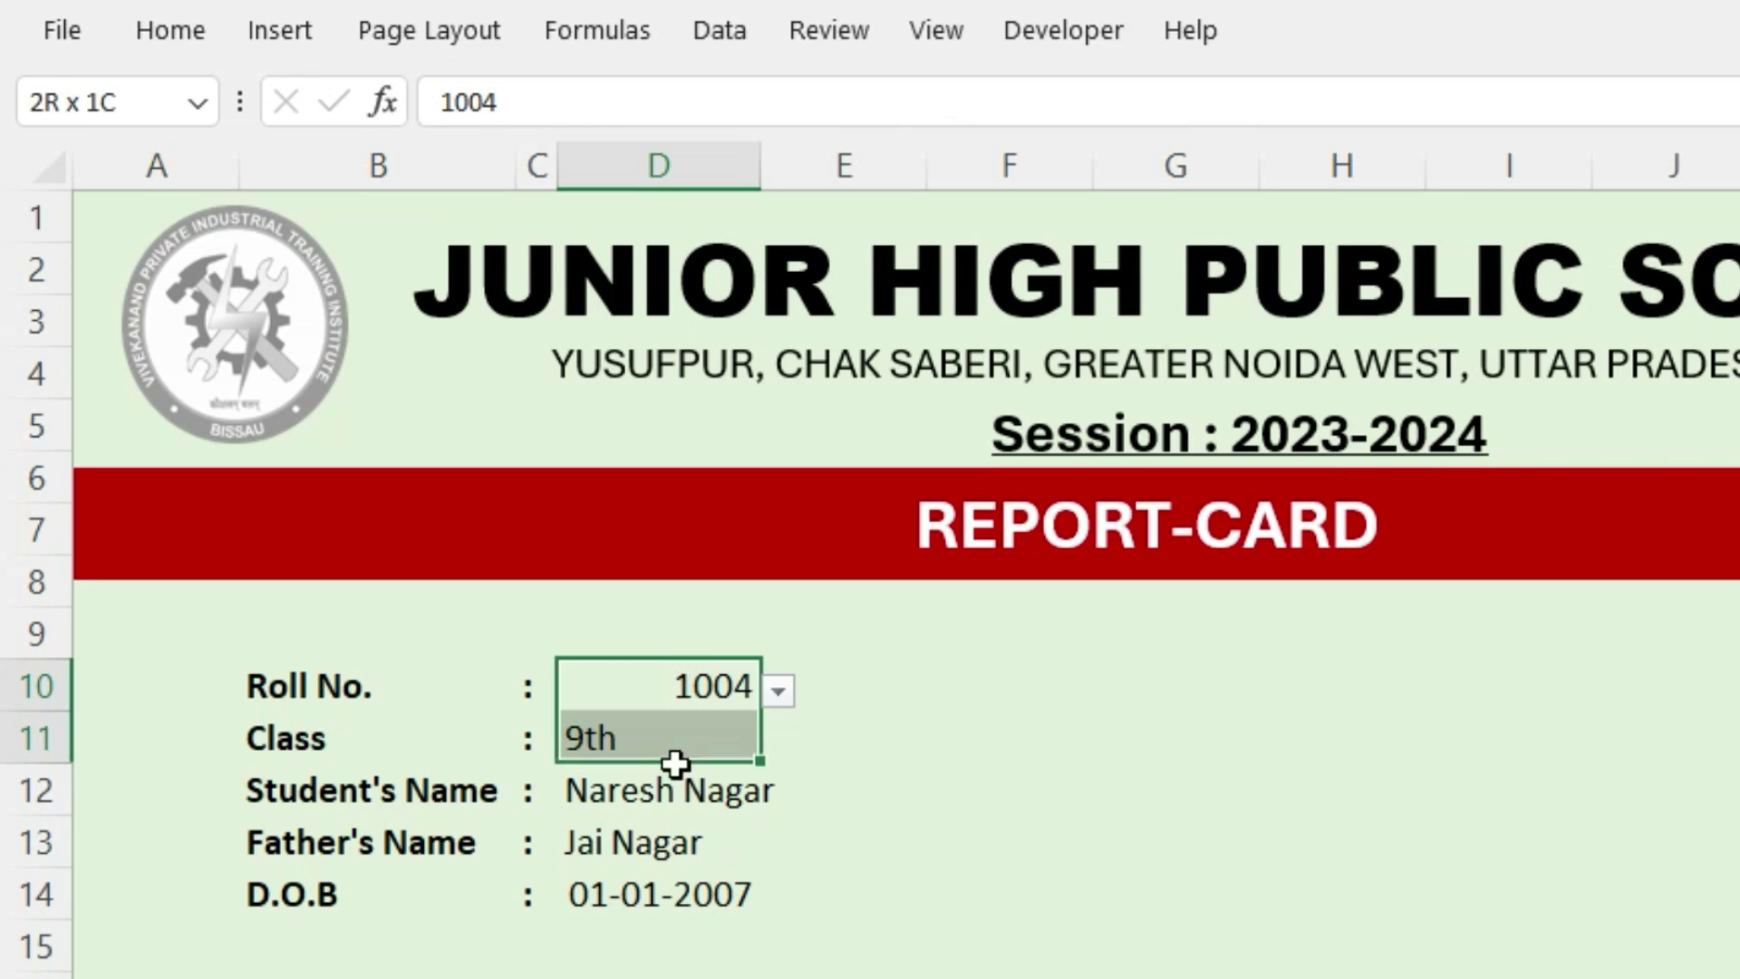
pyautogui.moveTo(675, 764); pyautogui.dragTo(668, 869)
pyautogui.click(168, 38)
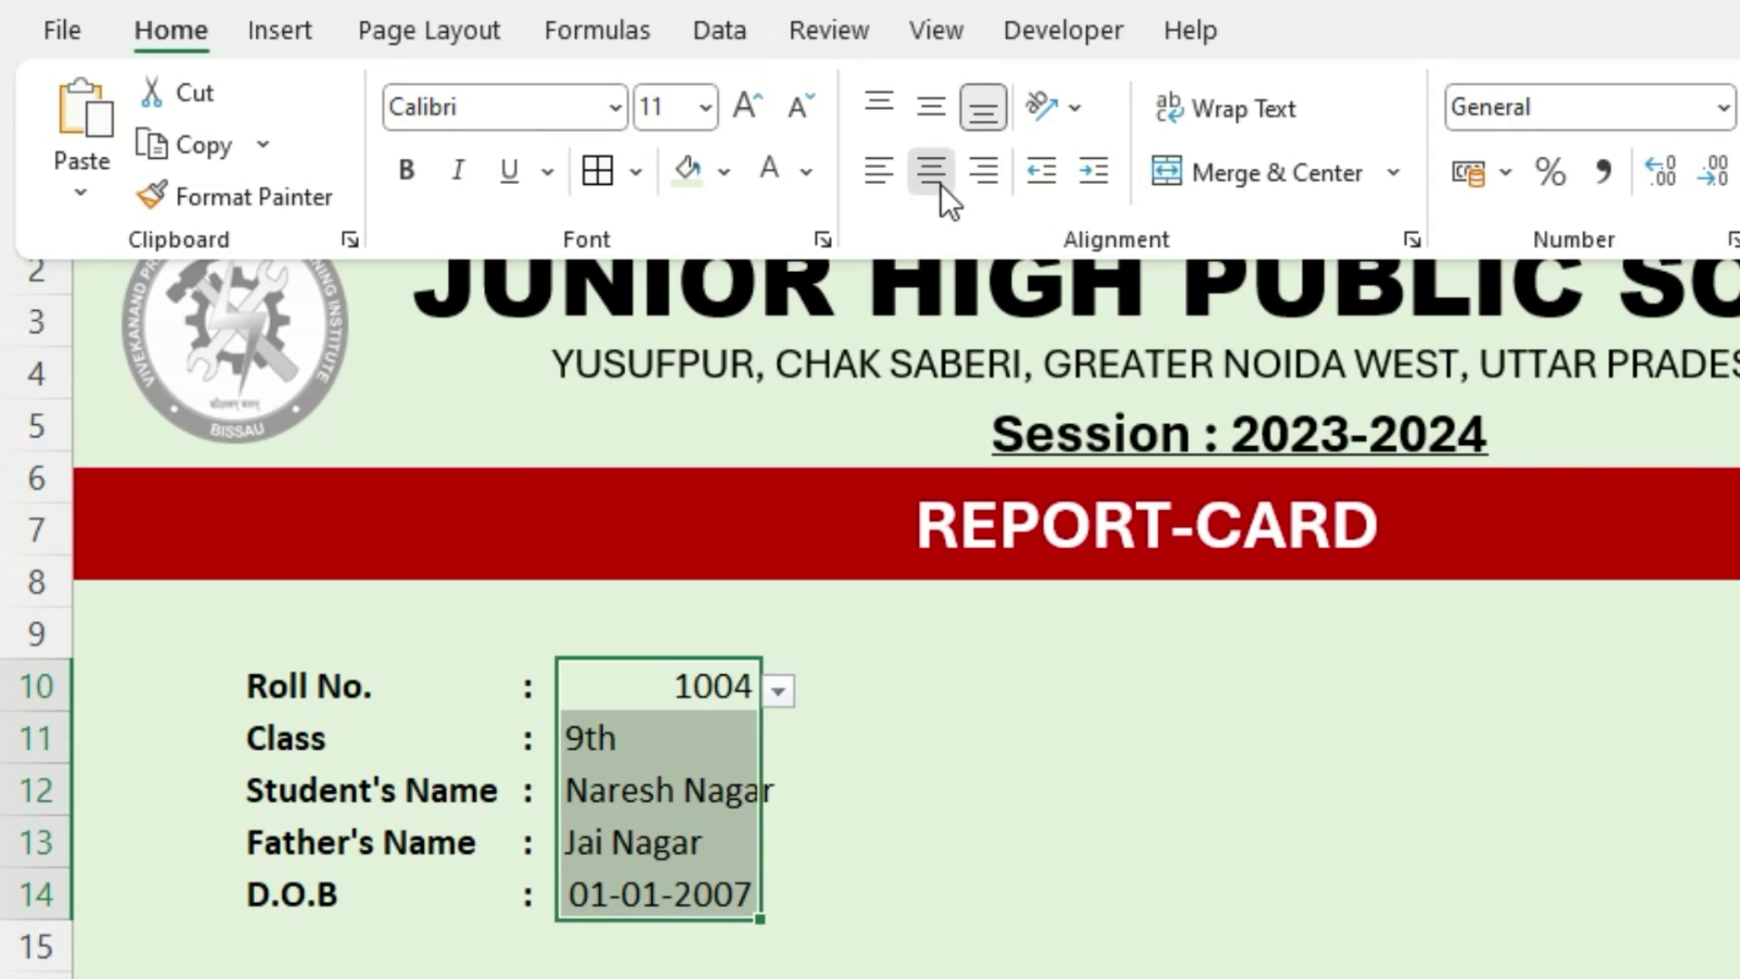
pyautogui.click(942, 186)
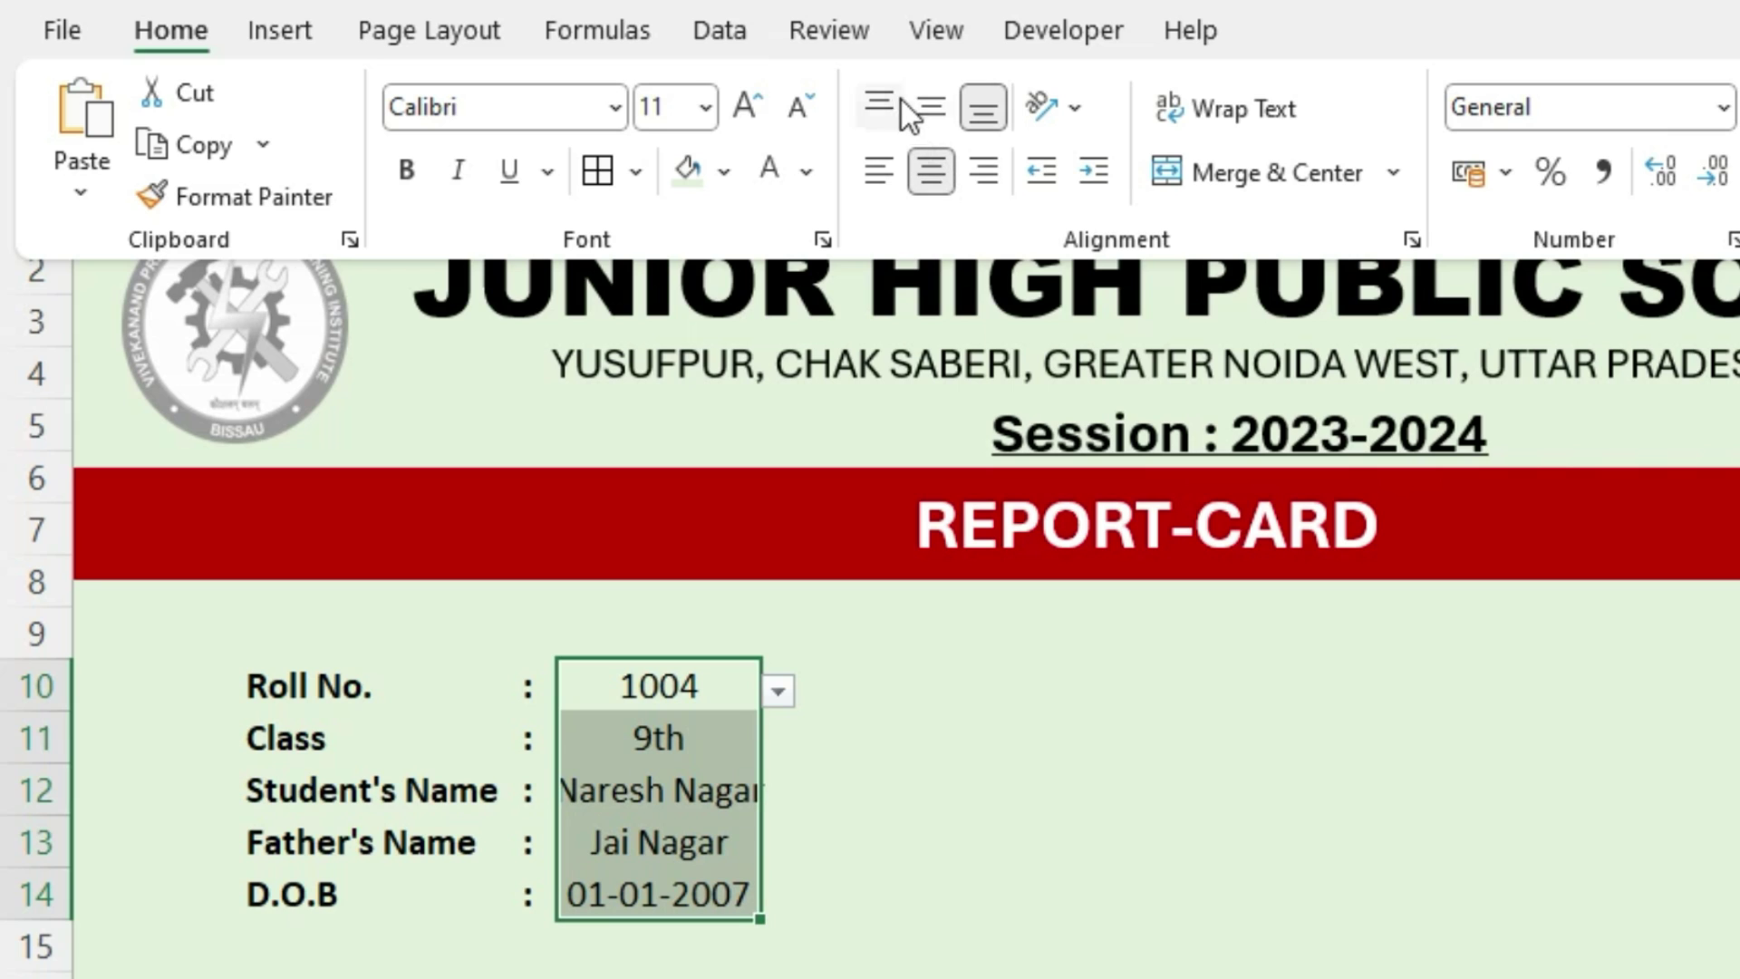
pyautogui.click(871, 179)
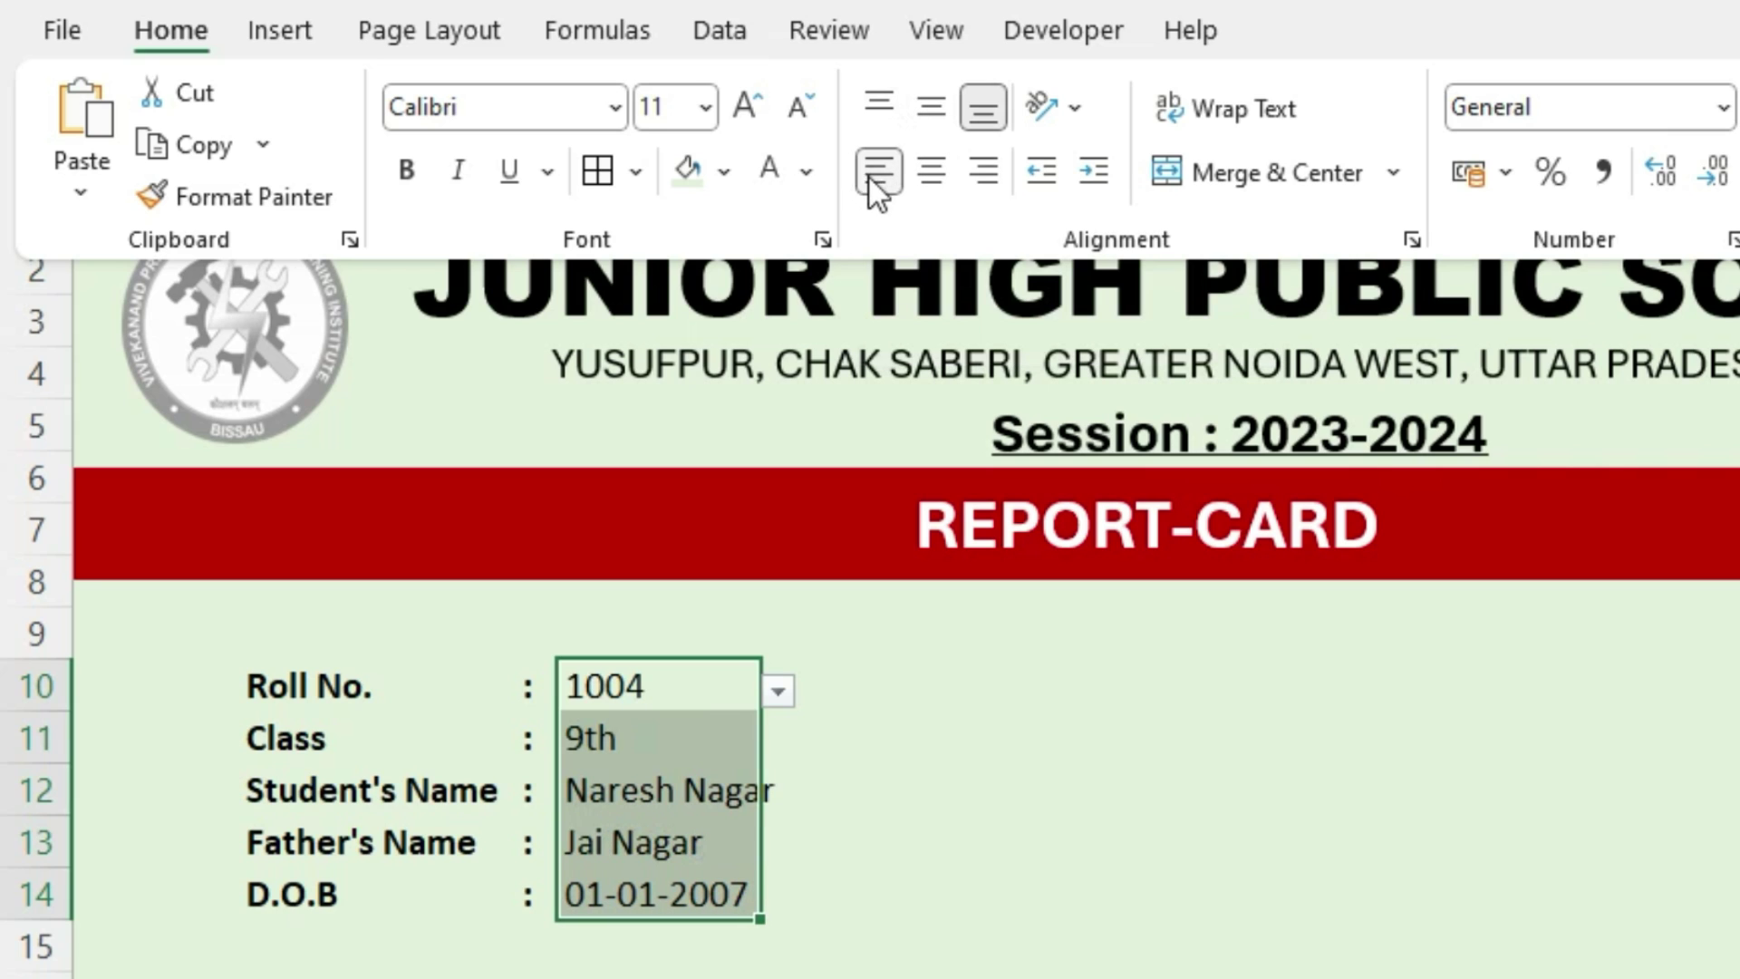
pyautogui.click(1093, 172)
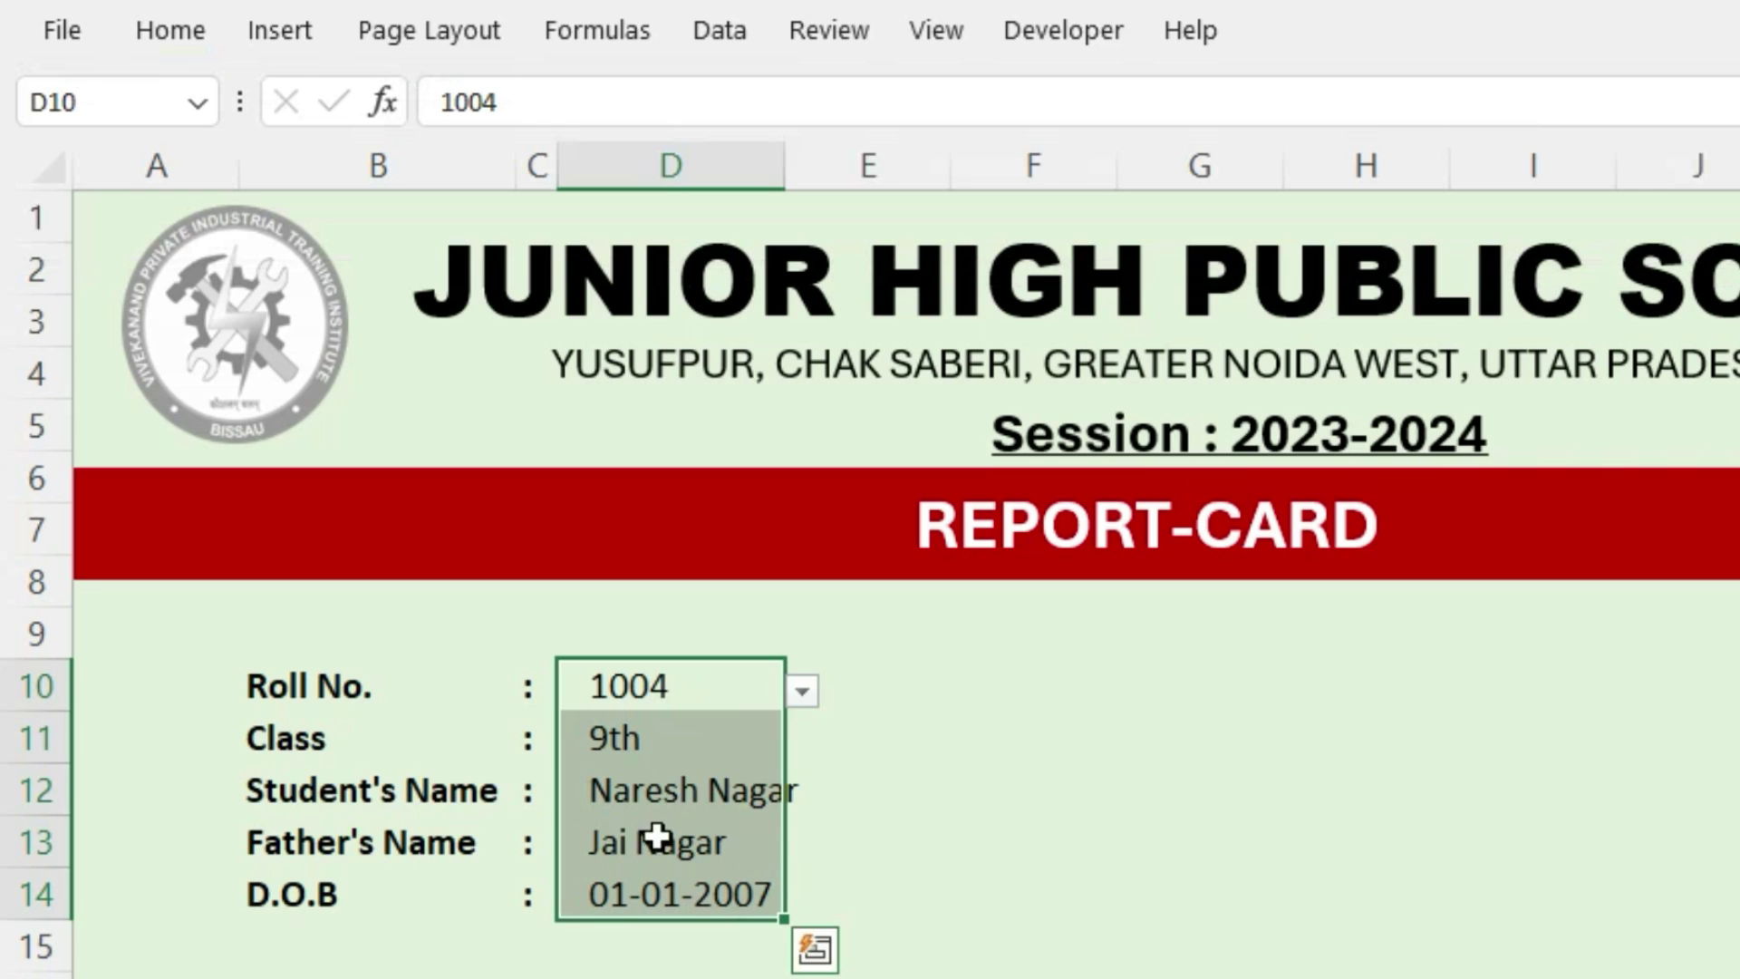
pyautogui.click(967, 936)
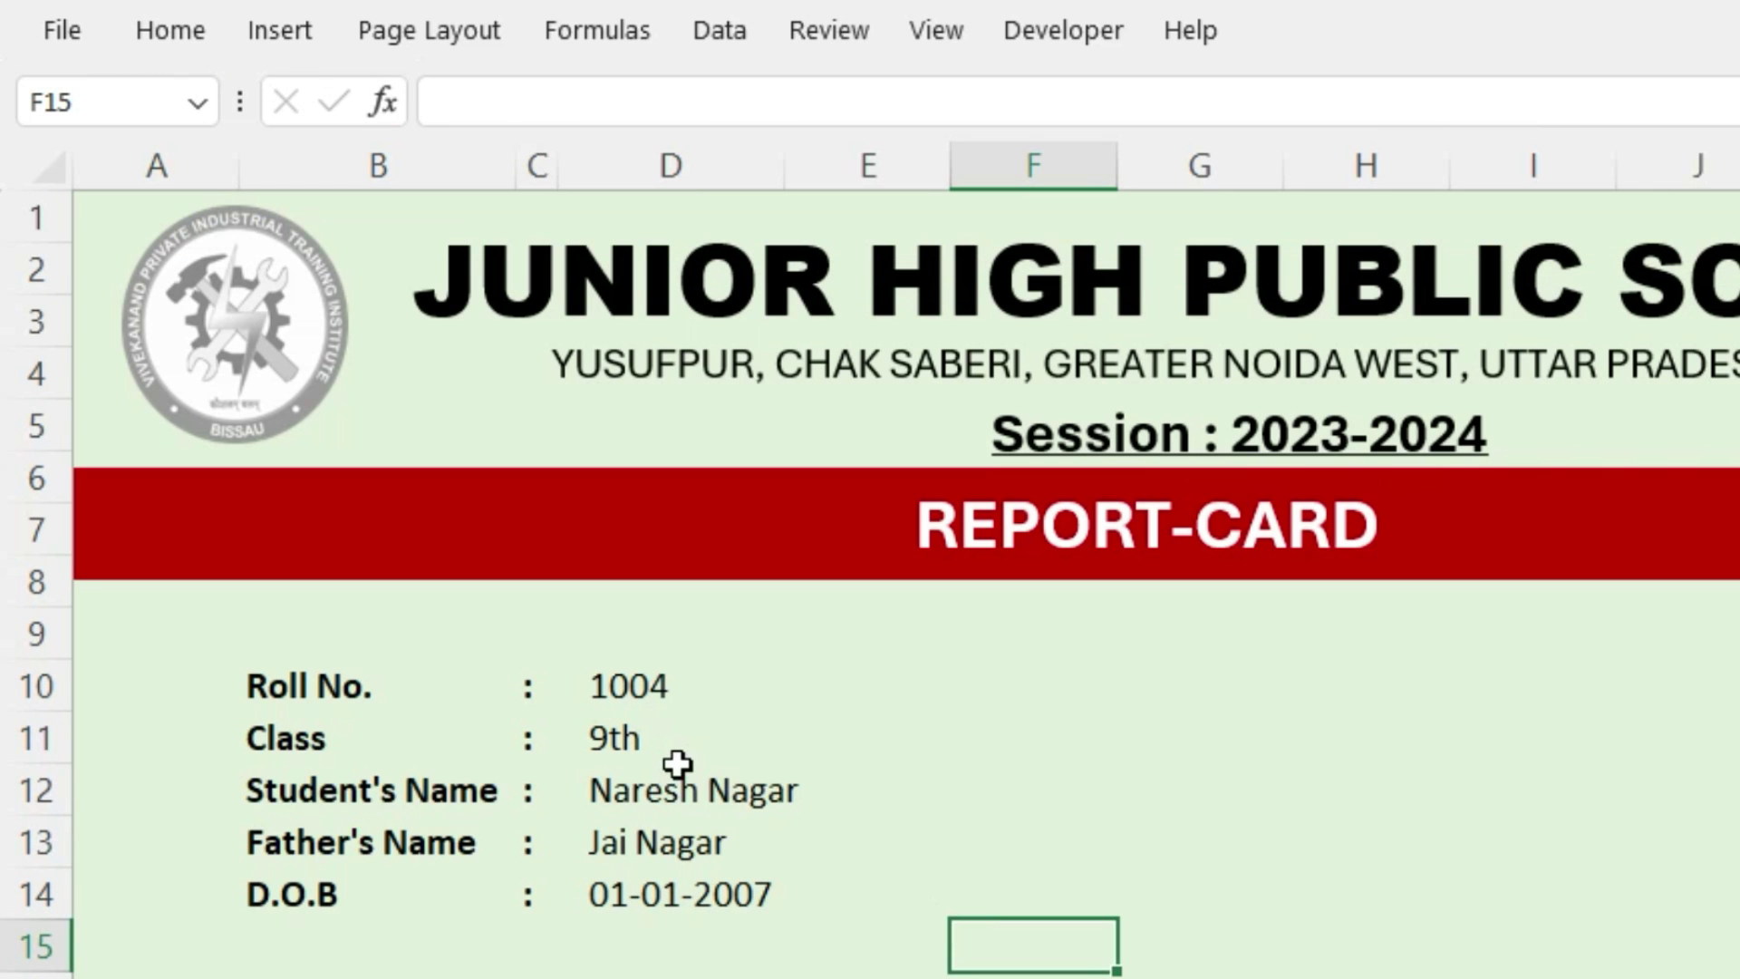
# Choose the first roll number available for Roll No. in D10
pyautogui.click(668, 684)
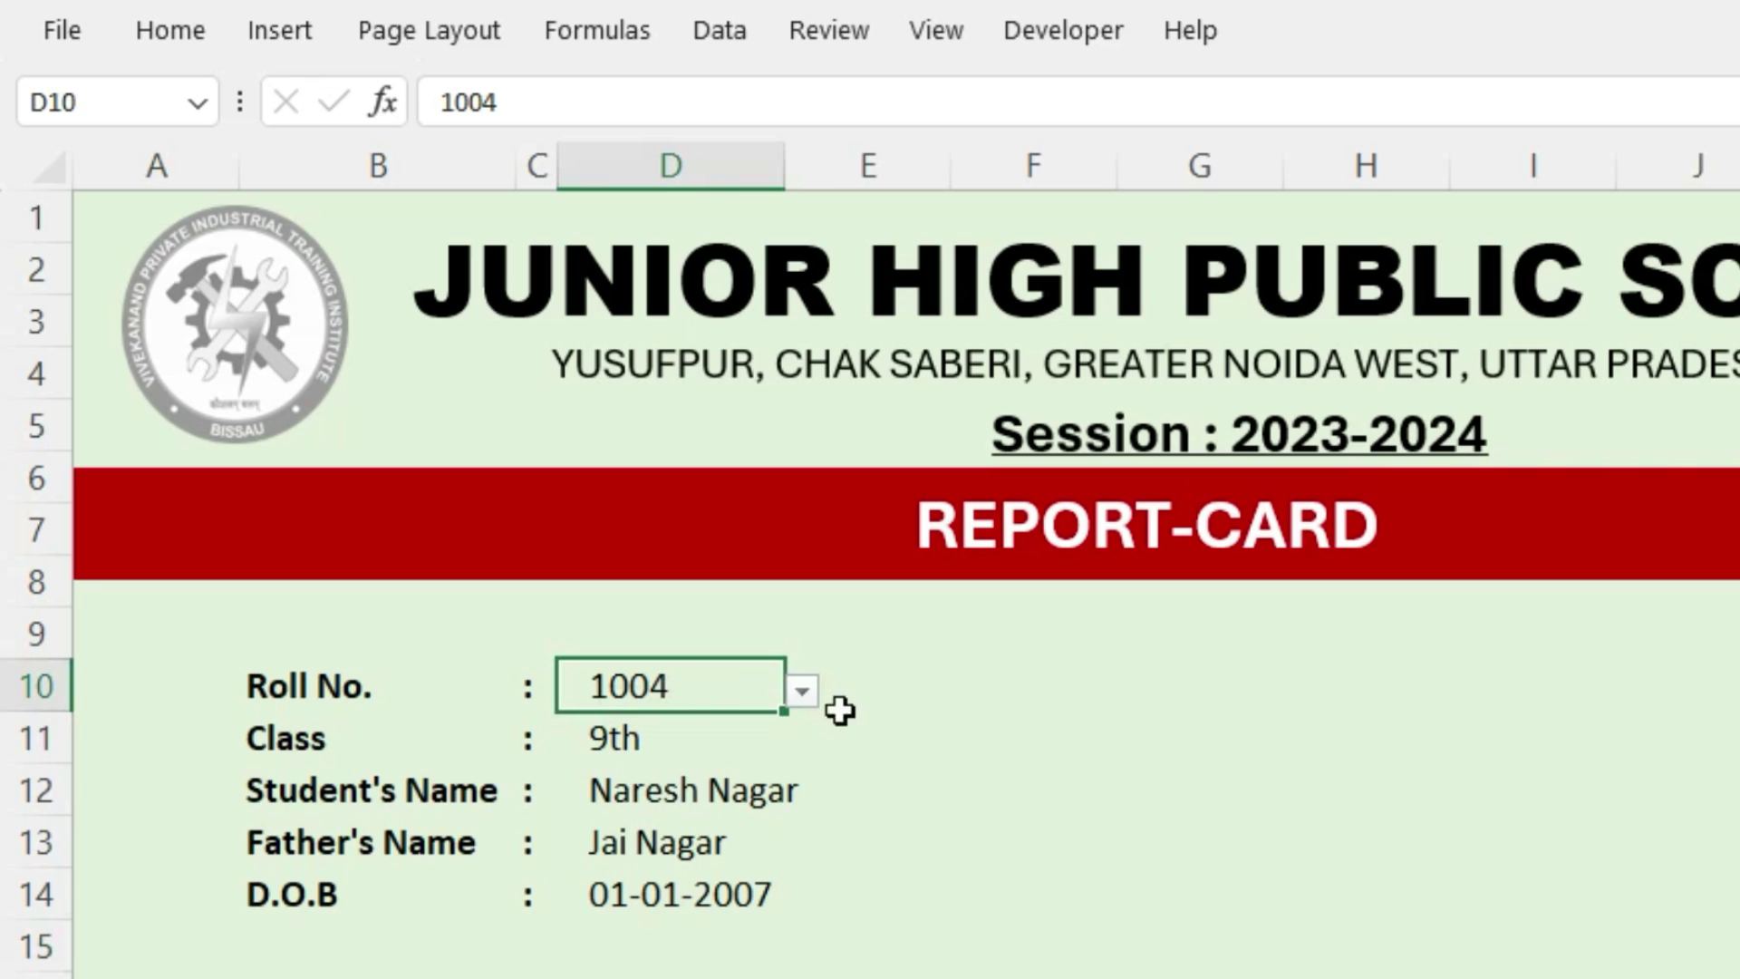
pyautogui.click(802, 690)
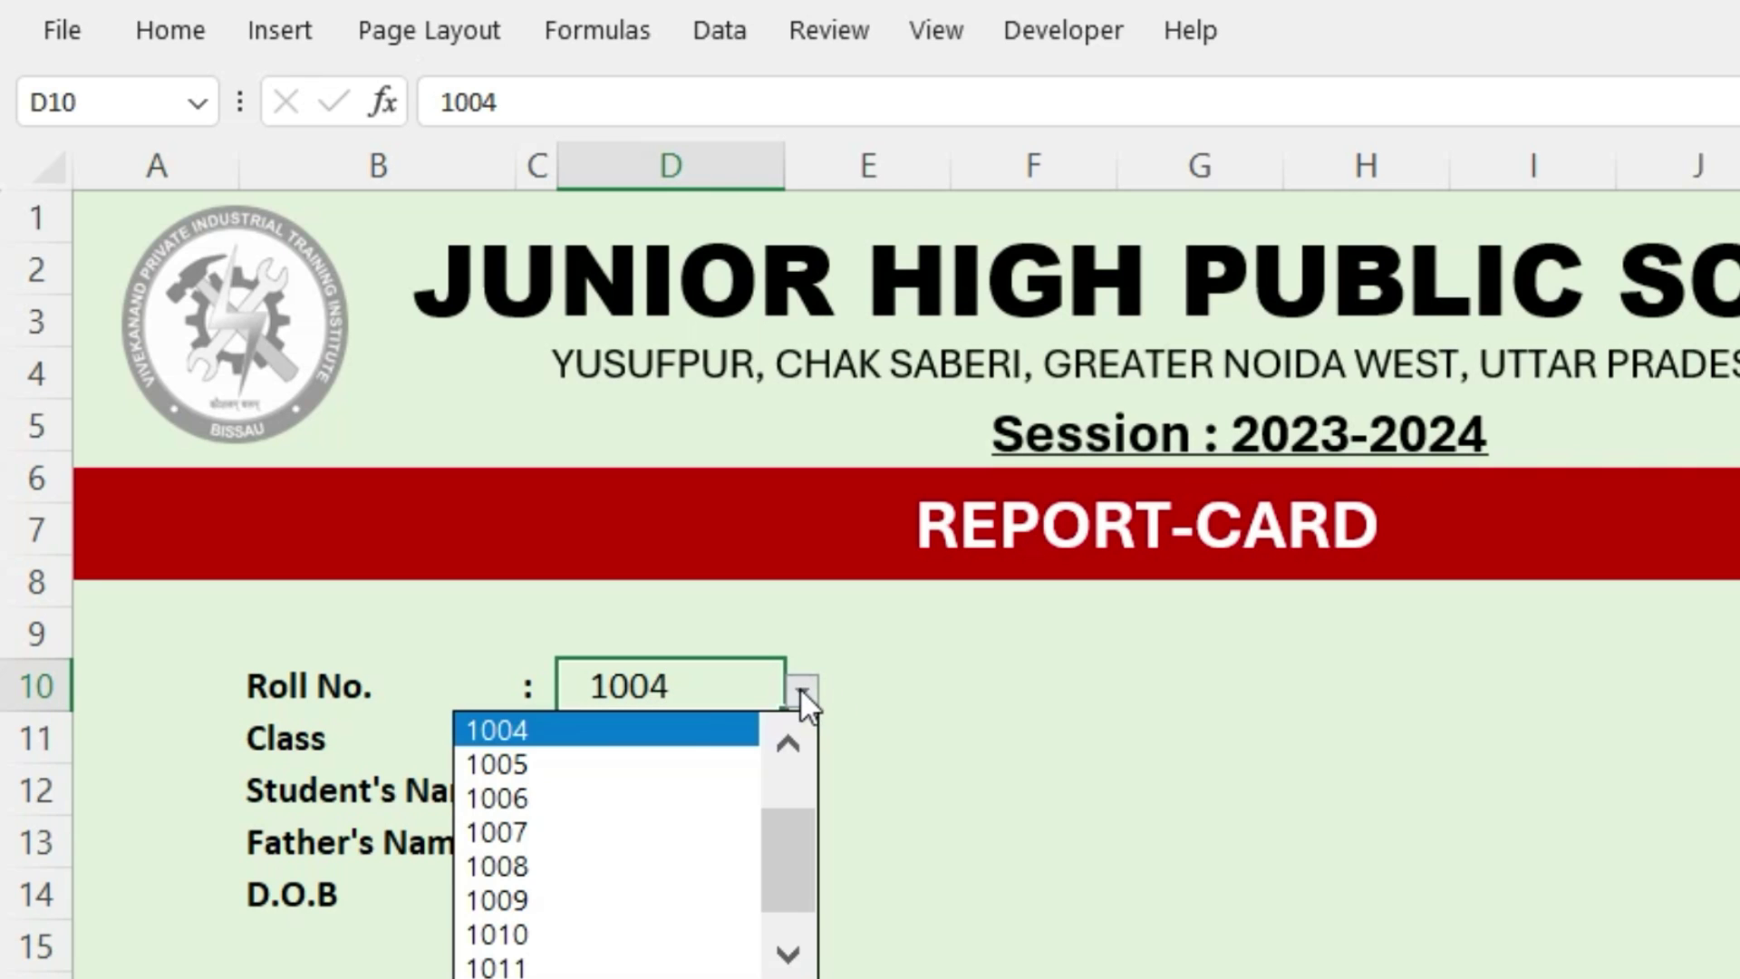
pyautogui.scroll(1, 797, 875)
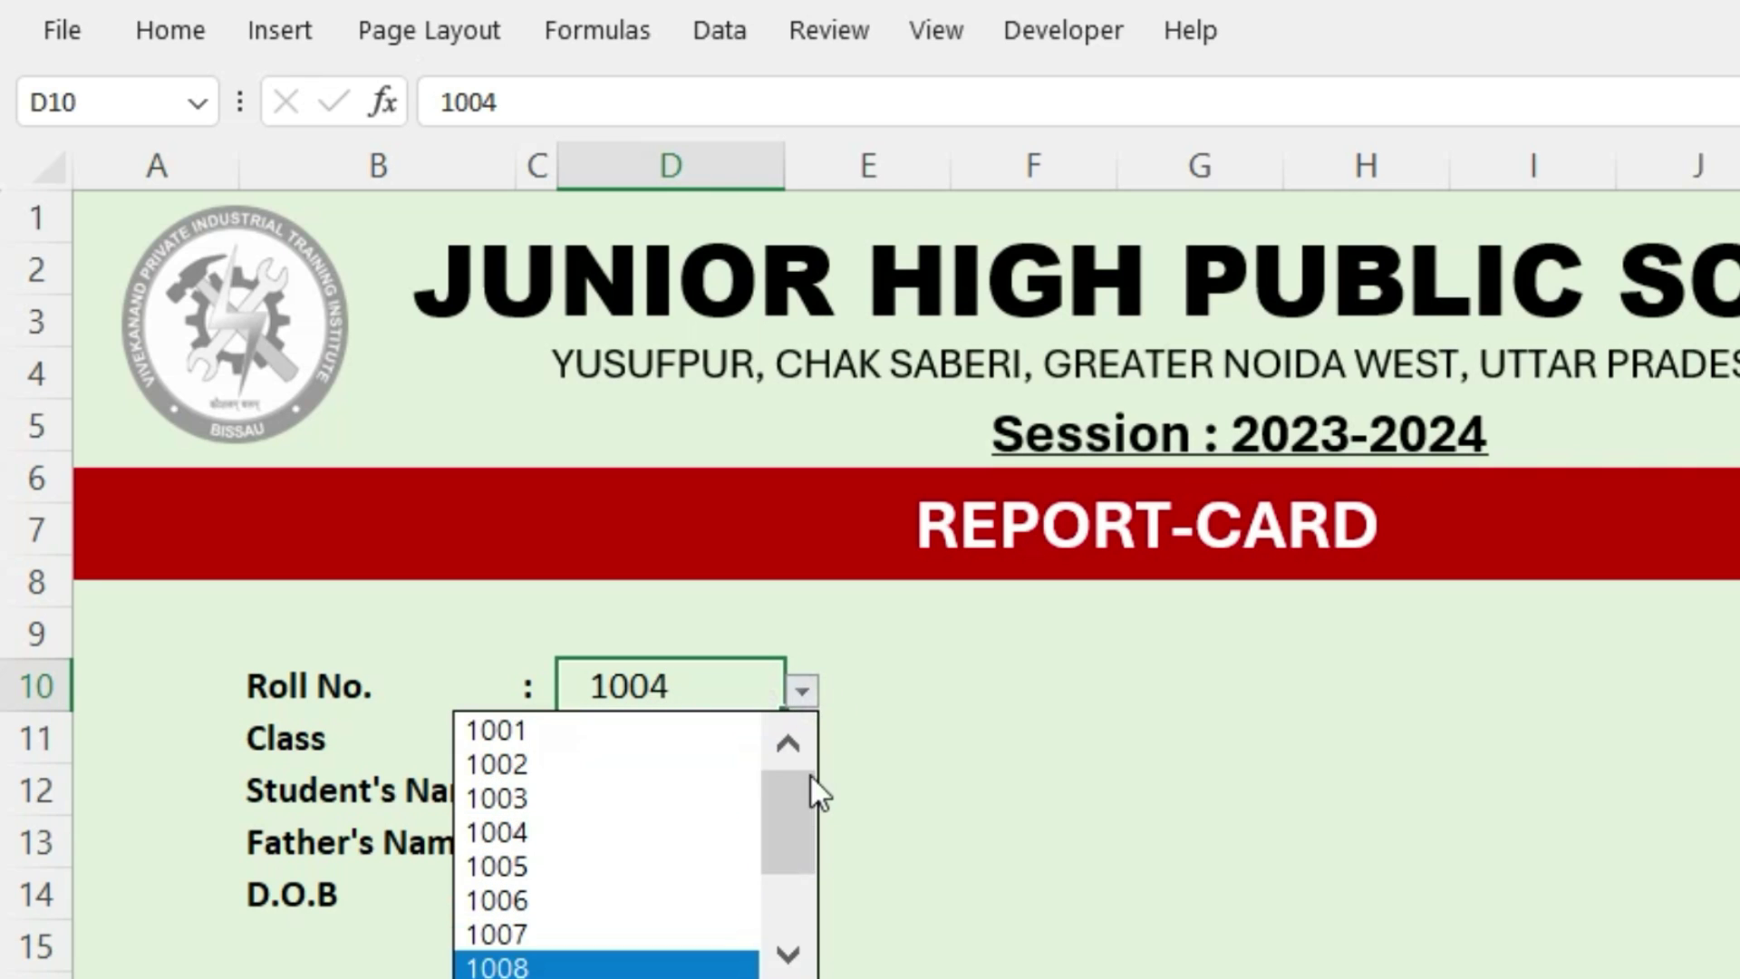
pyautogui.click(537, 732)
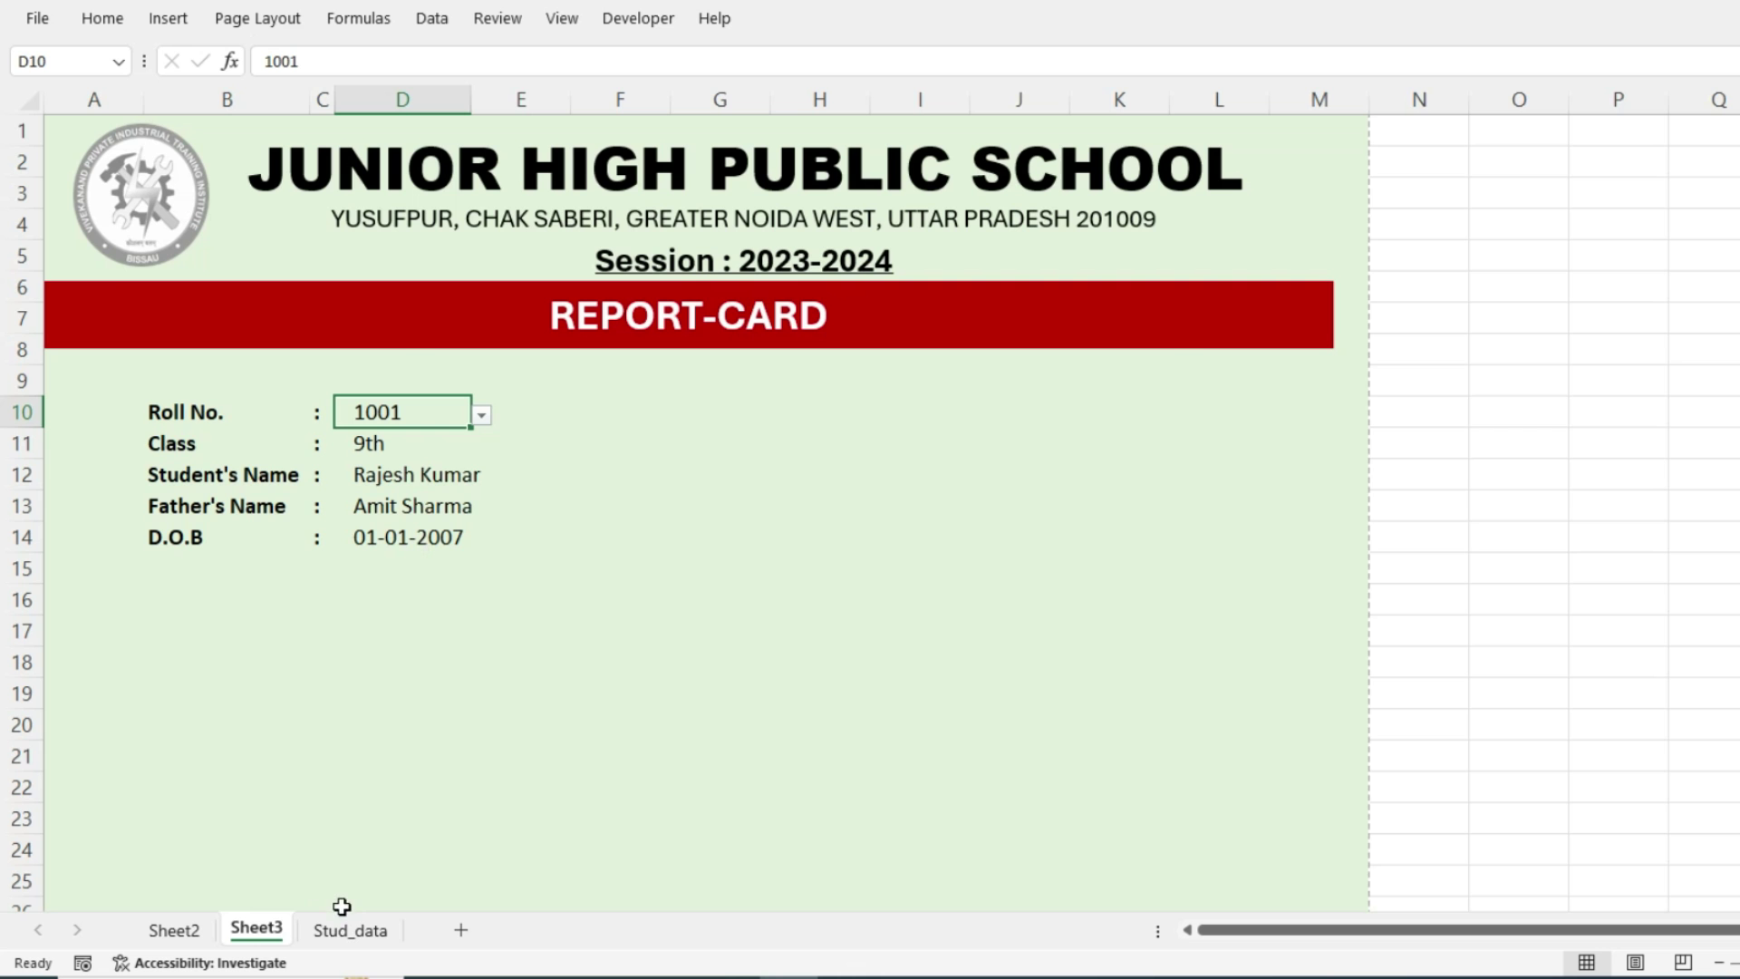
# Compare the student's name, father's name and D.O.B on the Sheet3 report card with the first record in Stud_data
pyautogui.click(350, 928)
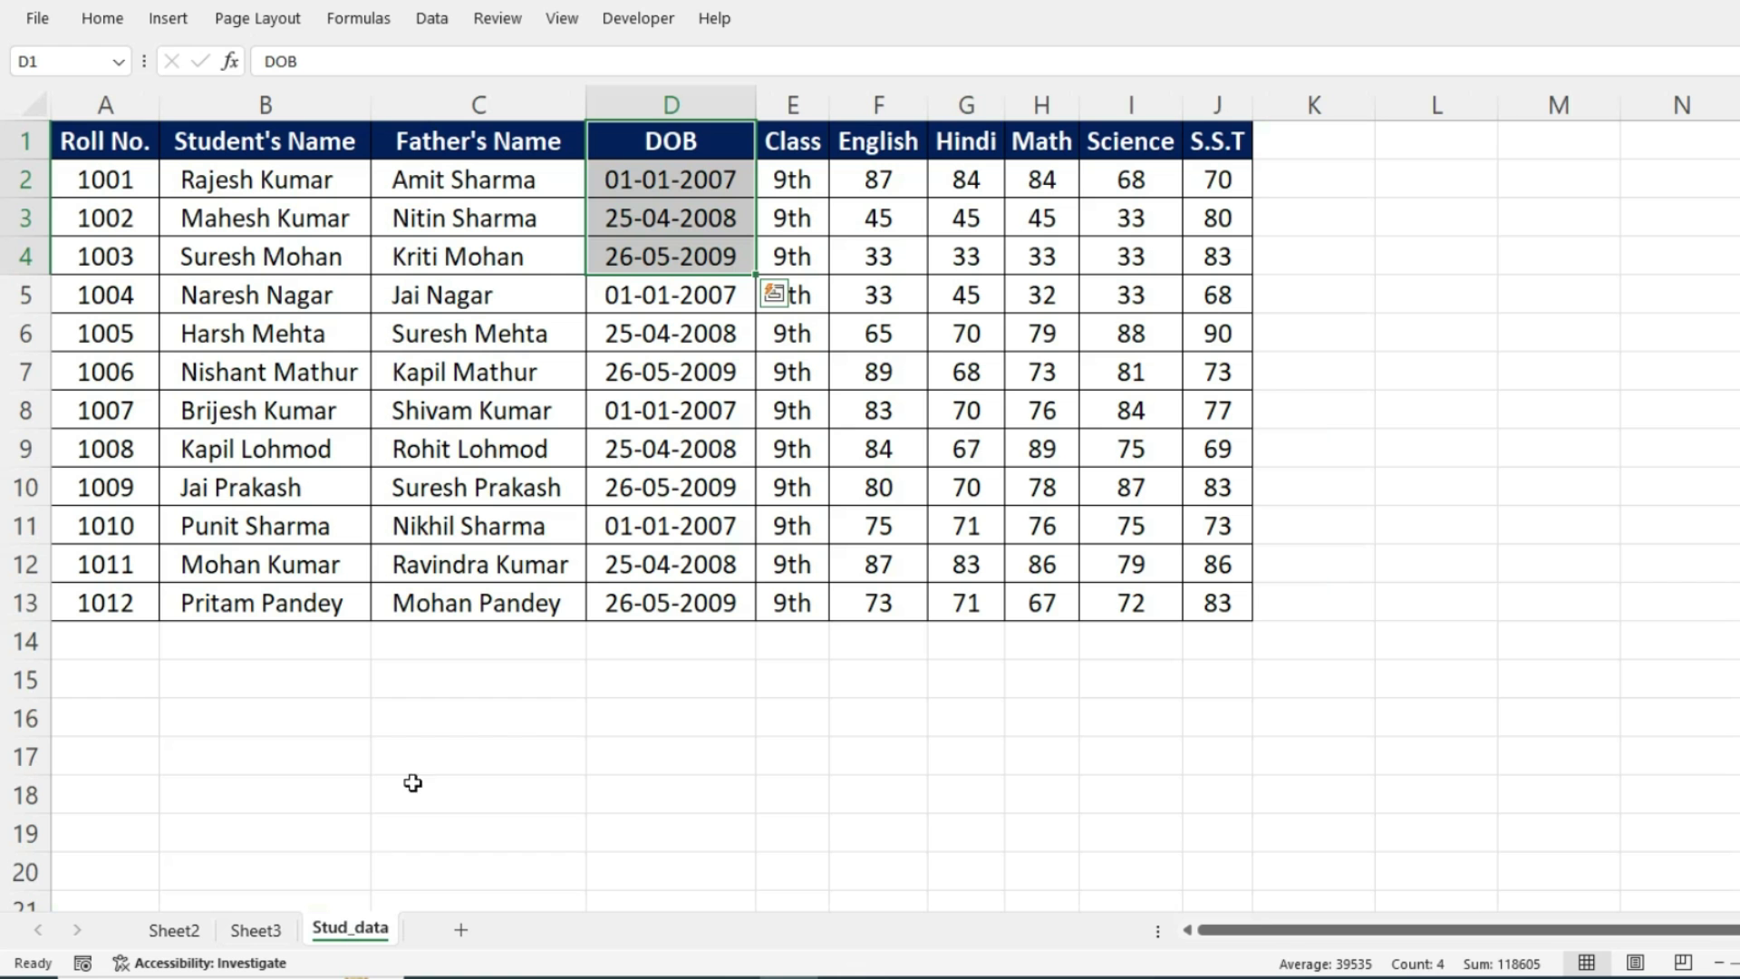
pyautogui.press('Down')
pyautogui.click(239, 177)
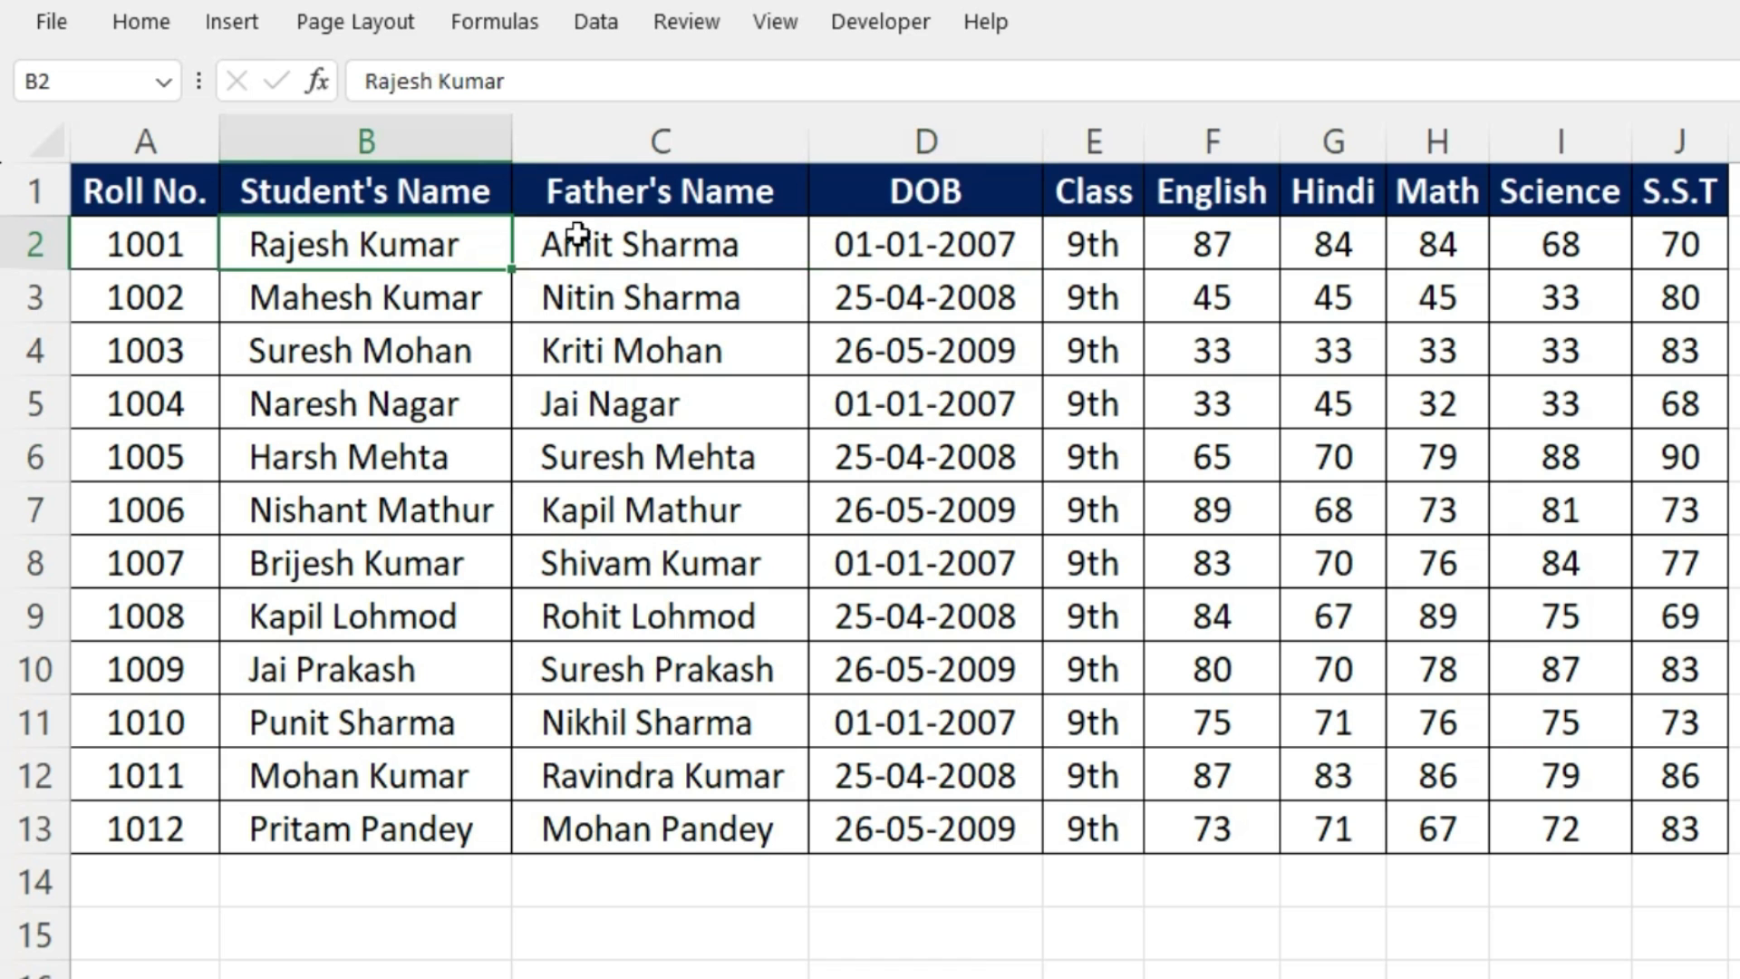
pyautogui.click(580, 233)
pyautogui.click(988, 260)
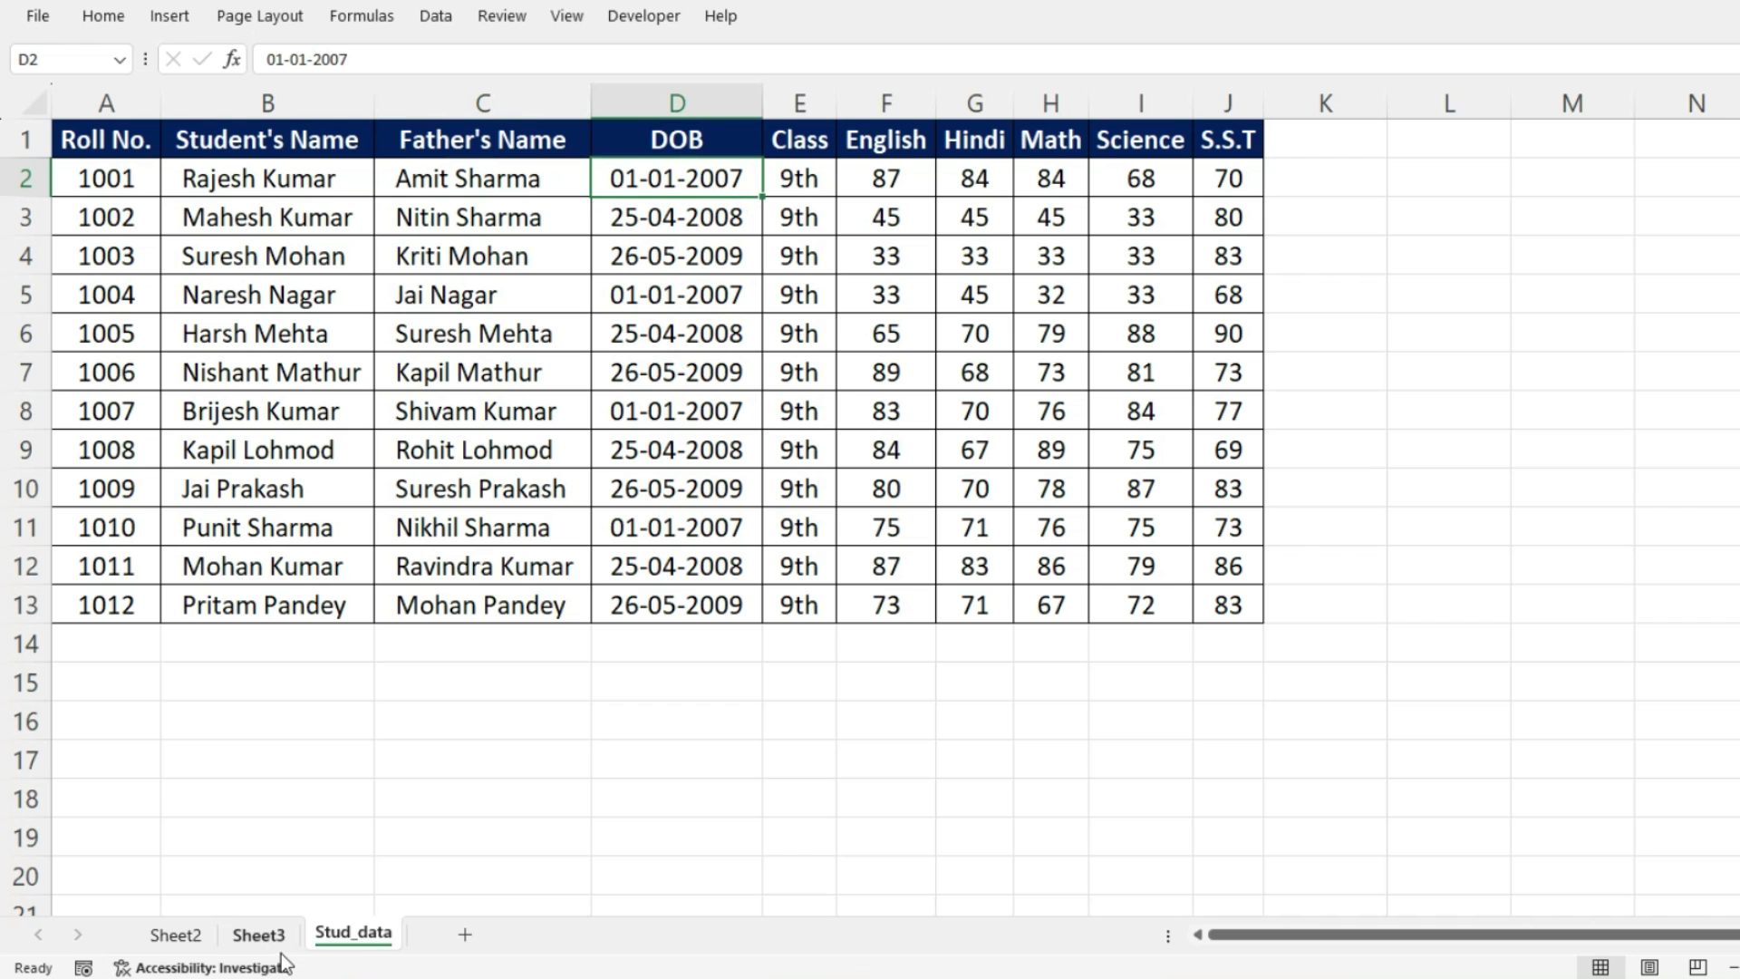
pyautogui.click(284, 931)
pyautogui.click(383, 471)
pyautogui.click(405, 507)
pyautogui.click(404, 542)
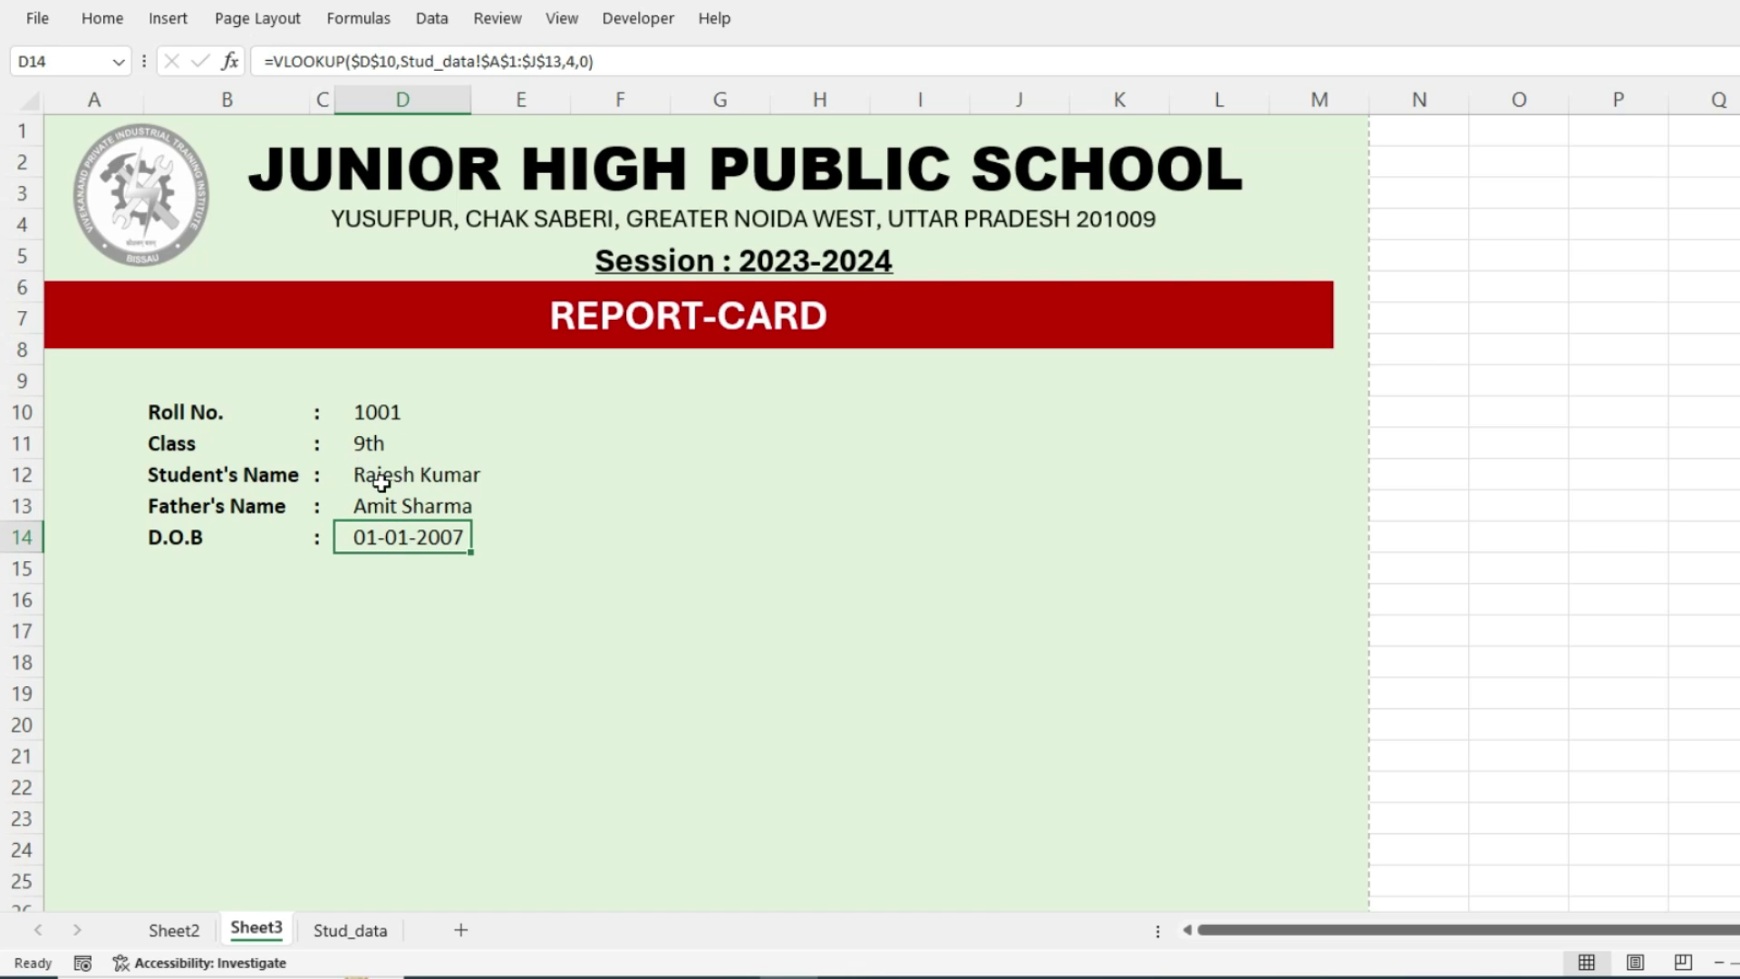
pyautogui.press('Down')
pyautogui.press('Down')
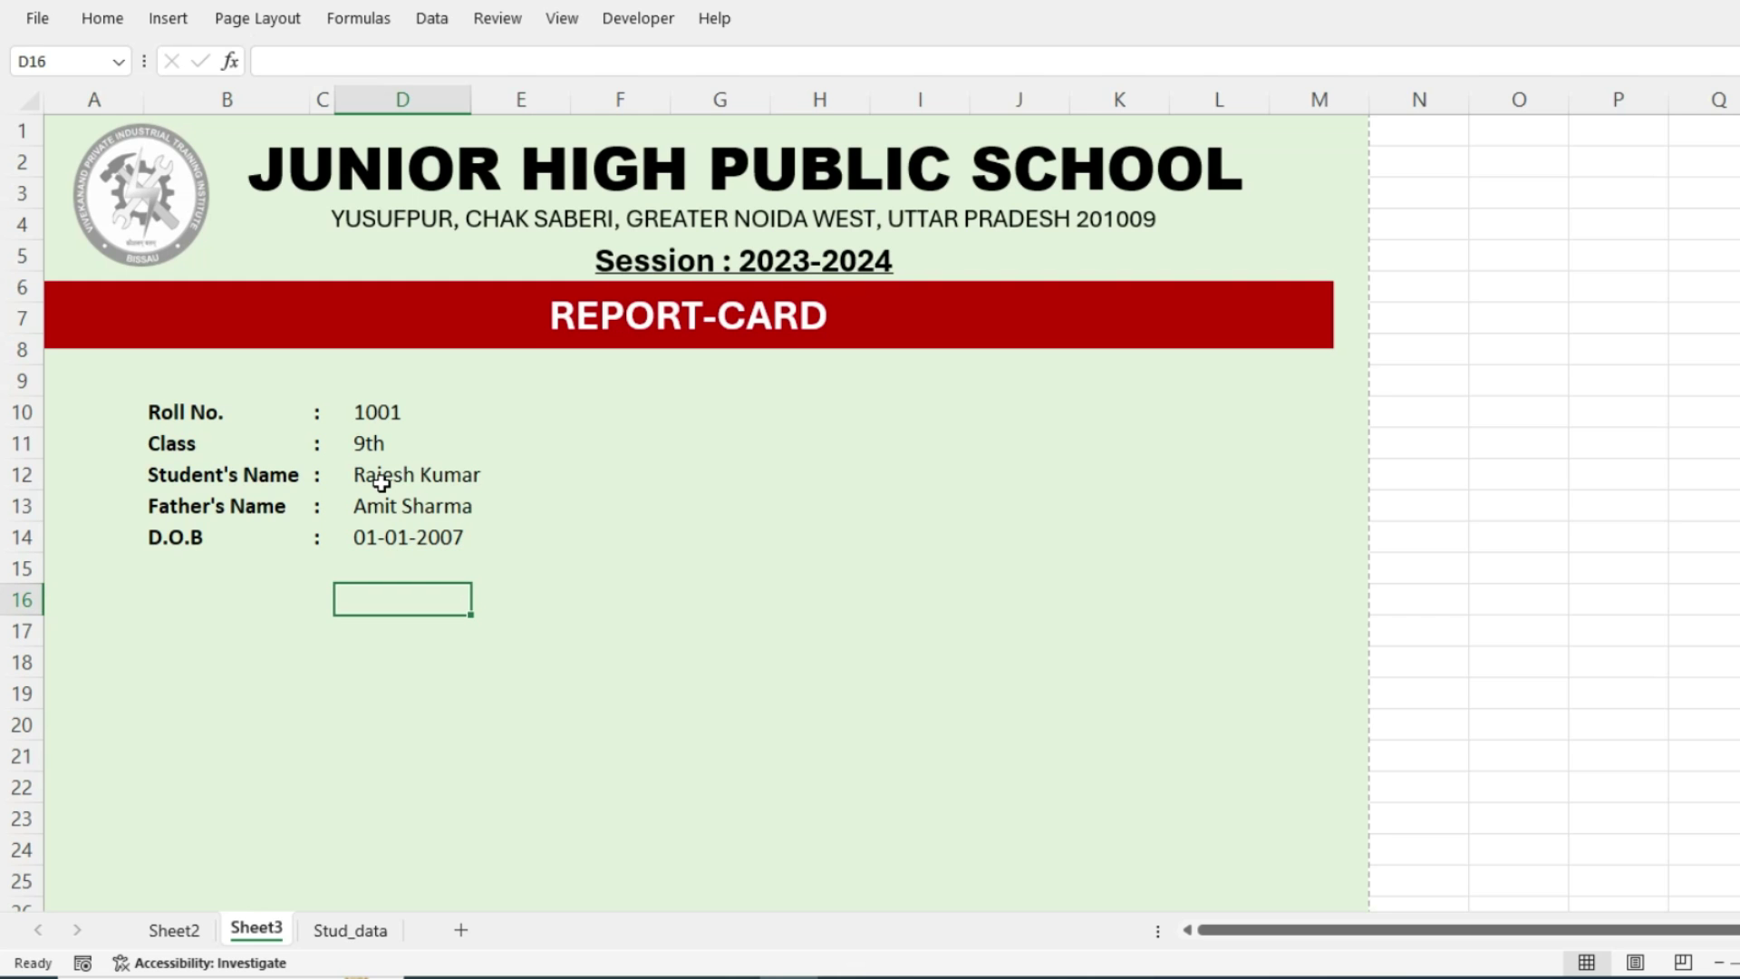
# Examine the column headings of the finished marks table in row 17 of Sheet2
pyautogui.click(174, 931)
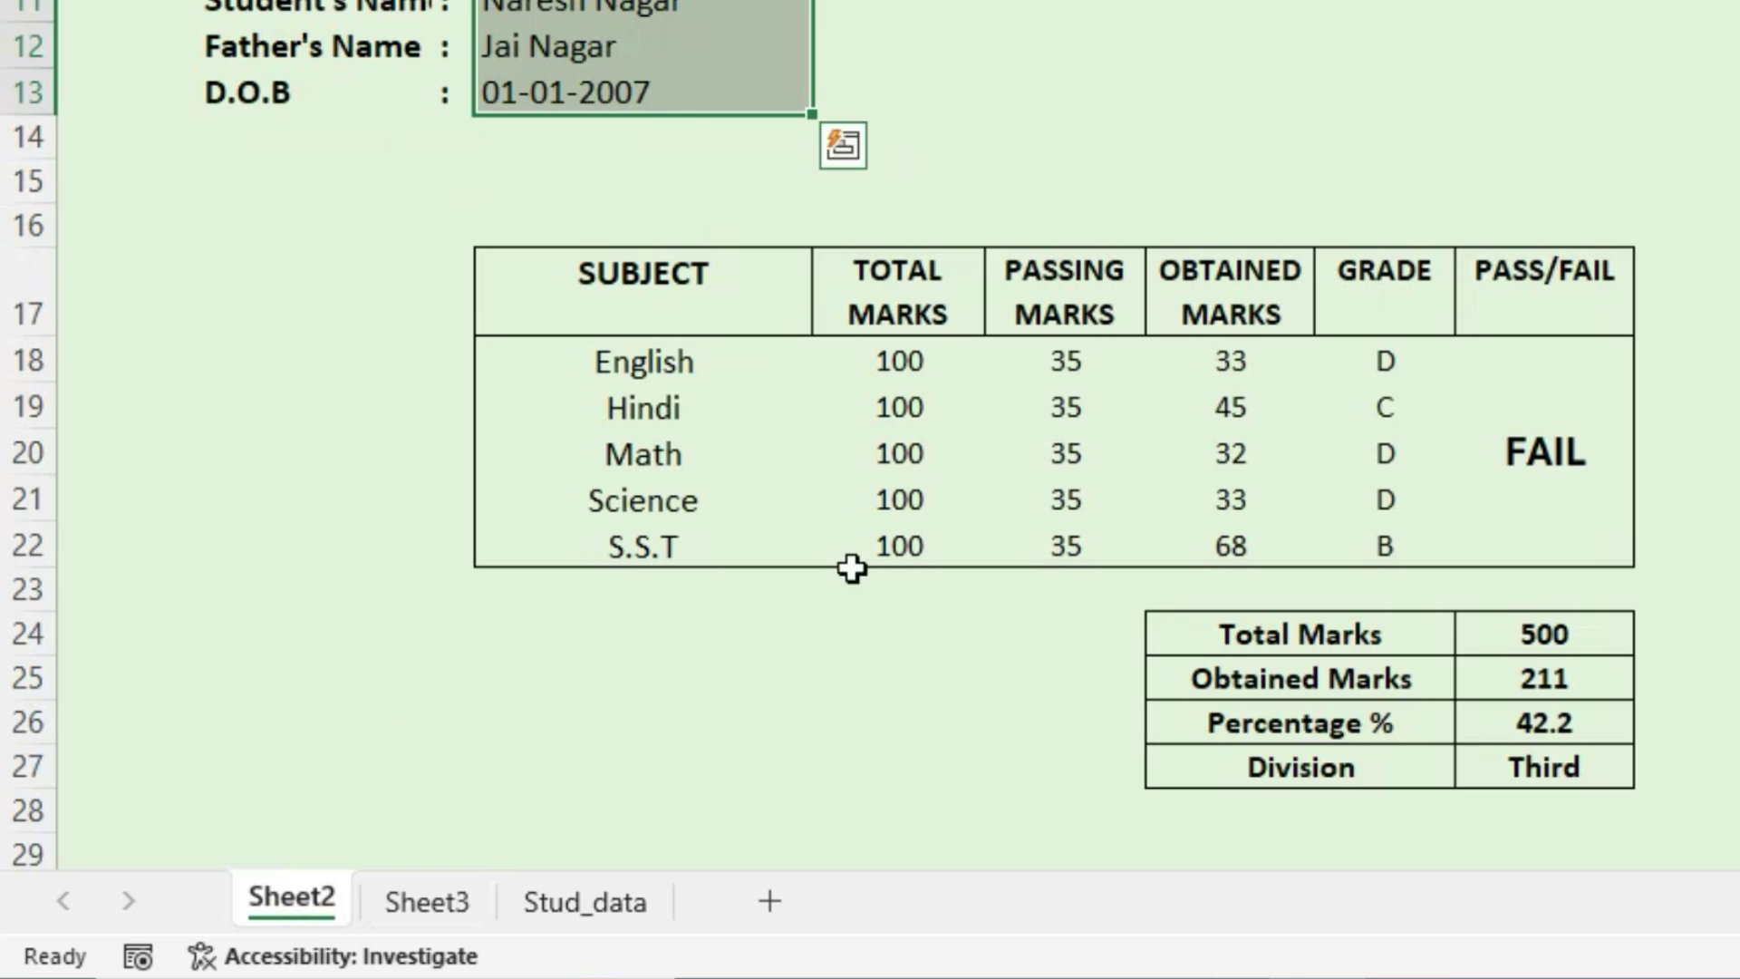
pyautogui.click(722, 272)
pyautogui.click(920, 288)
pyautogui.click(1108, 288)
pyautogui.click(1255, 303)
pyautogui.click(1382, 285)
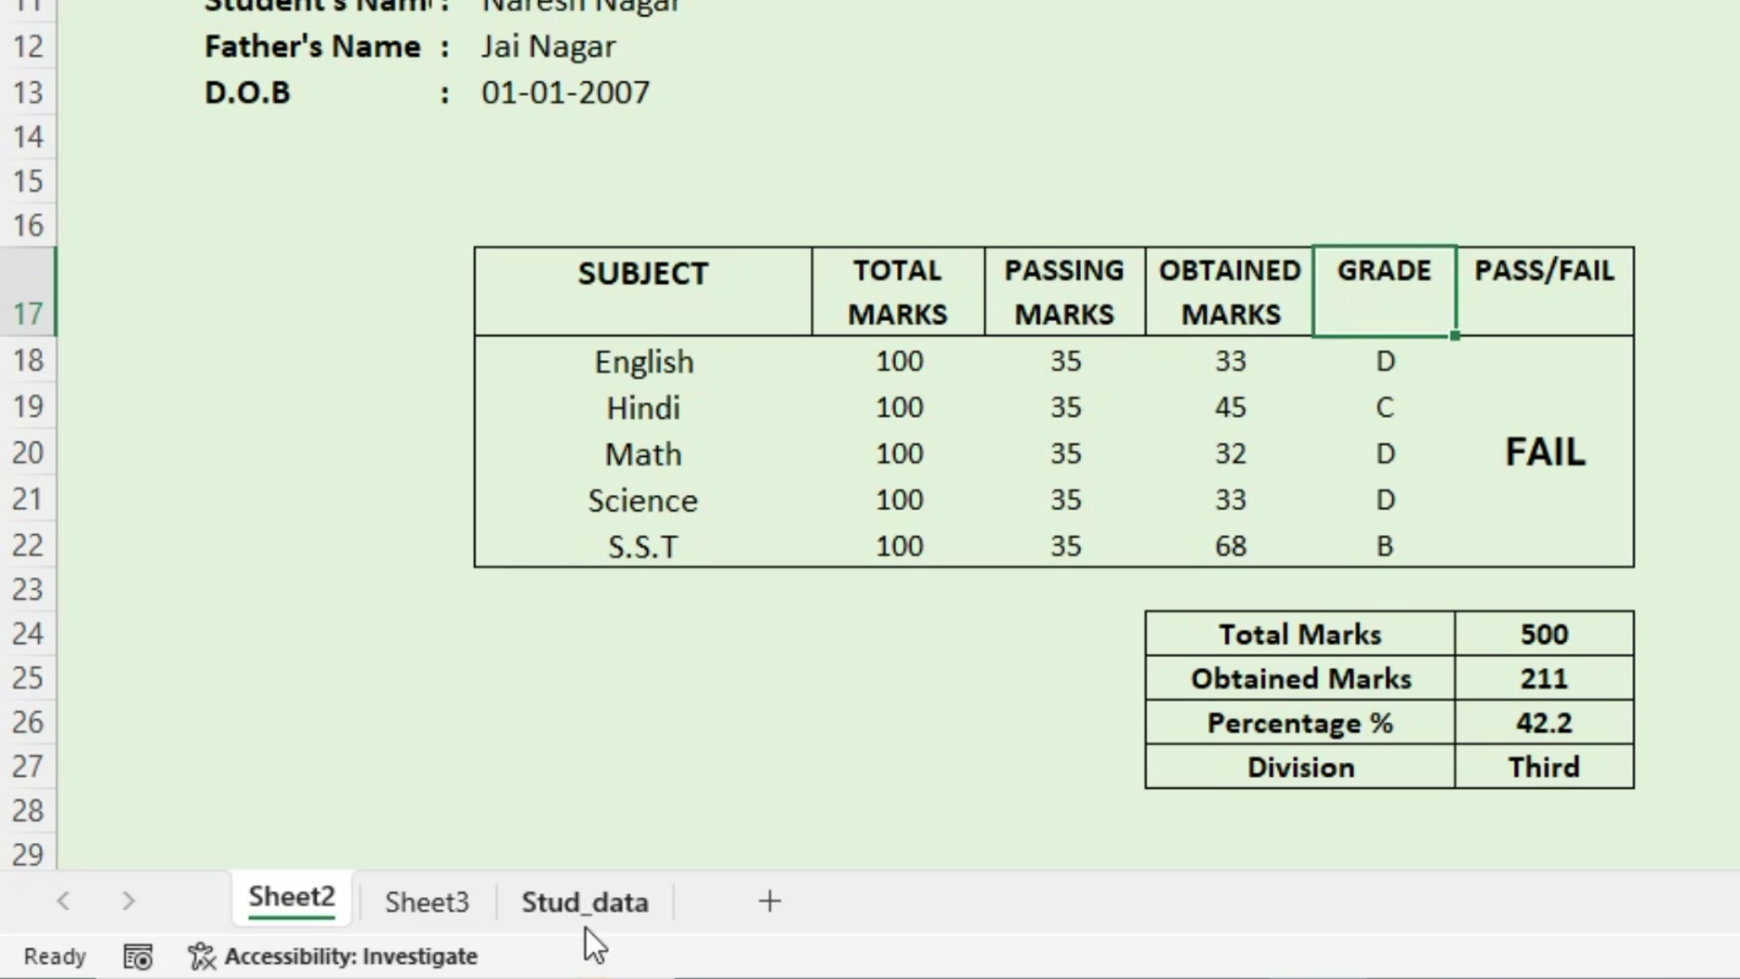
pyautogui.click(591, 902)
# Enter the marks table headings SUBJECT in D17 and TOTAL MARKS in E17 of Sheet3
pyautogui.click(427, 901)
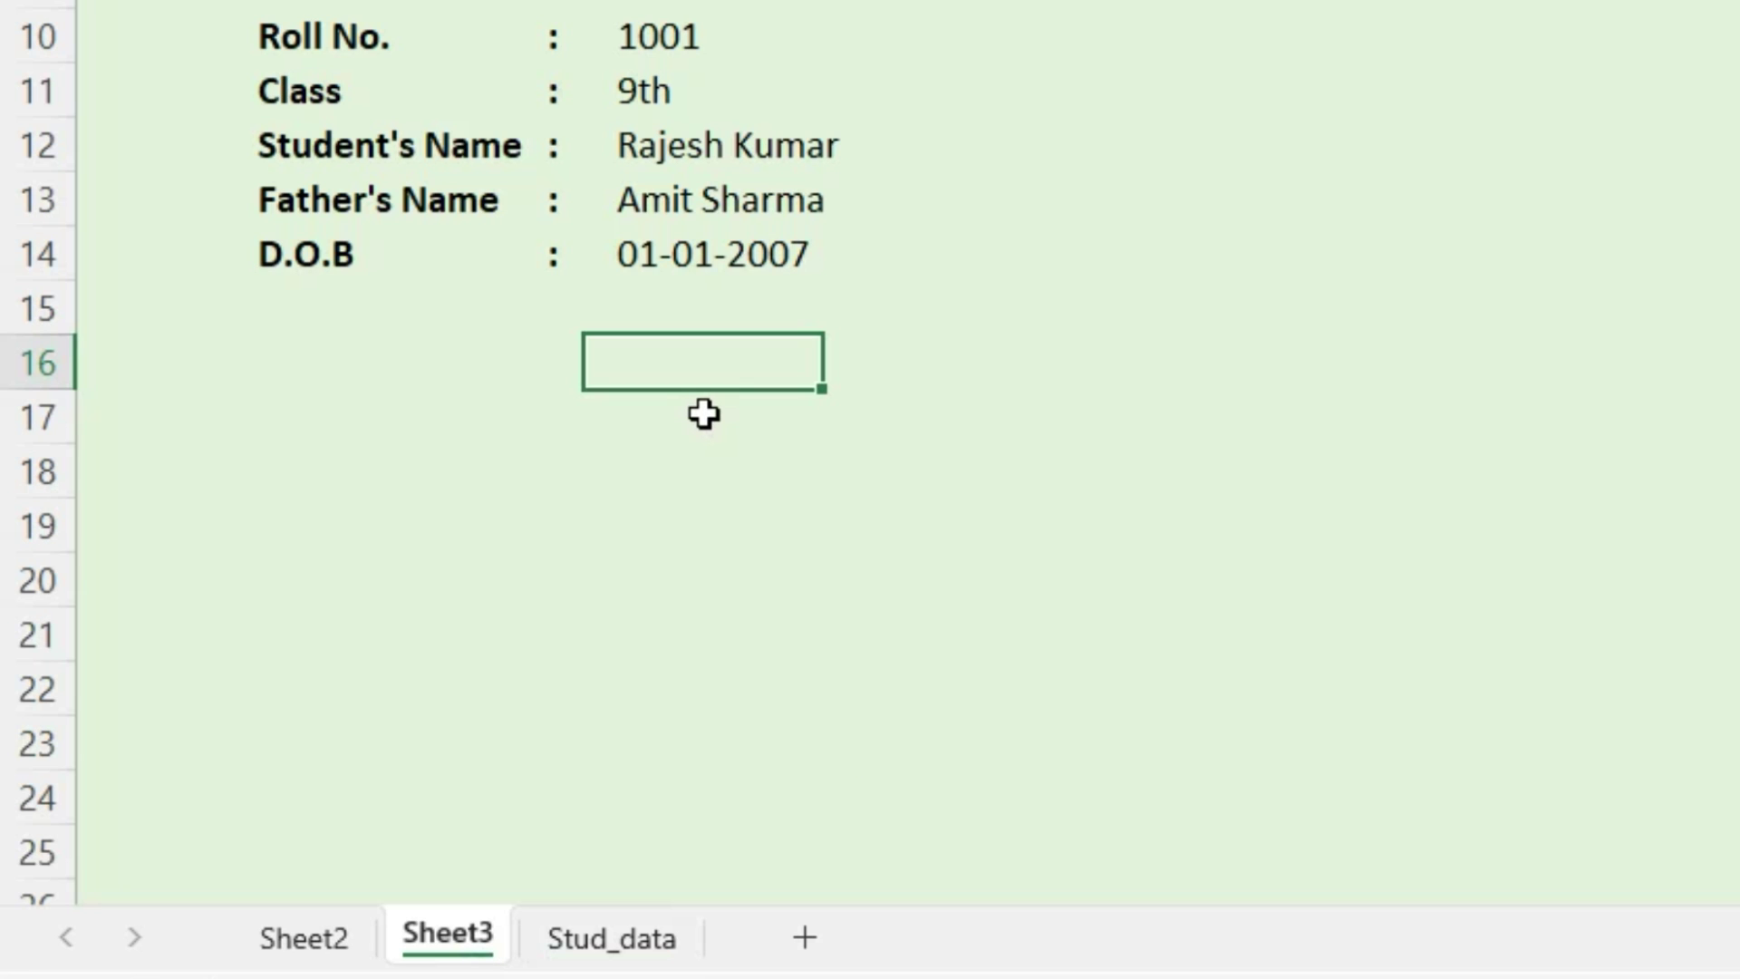
pyautogui.click(673, 404)
pyautogui.write('S')
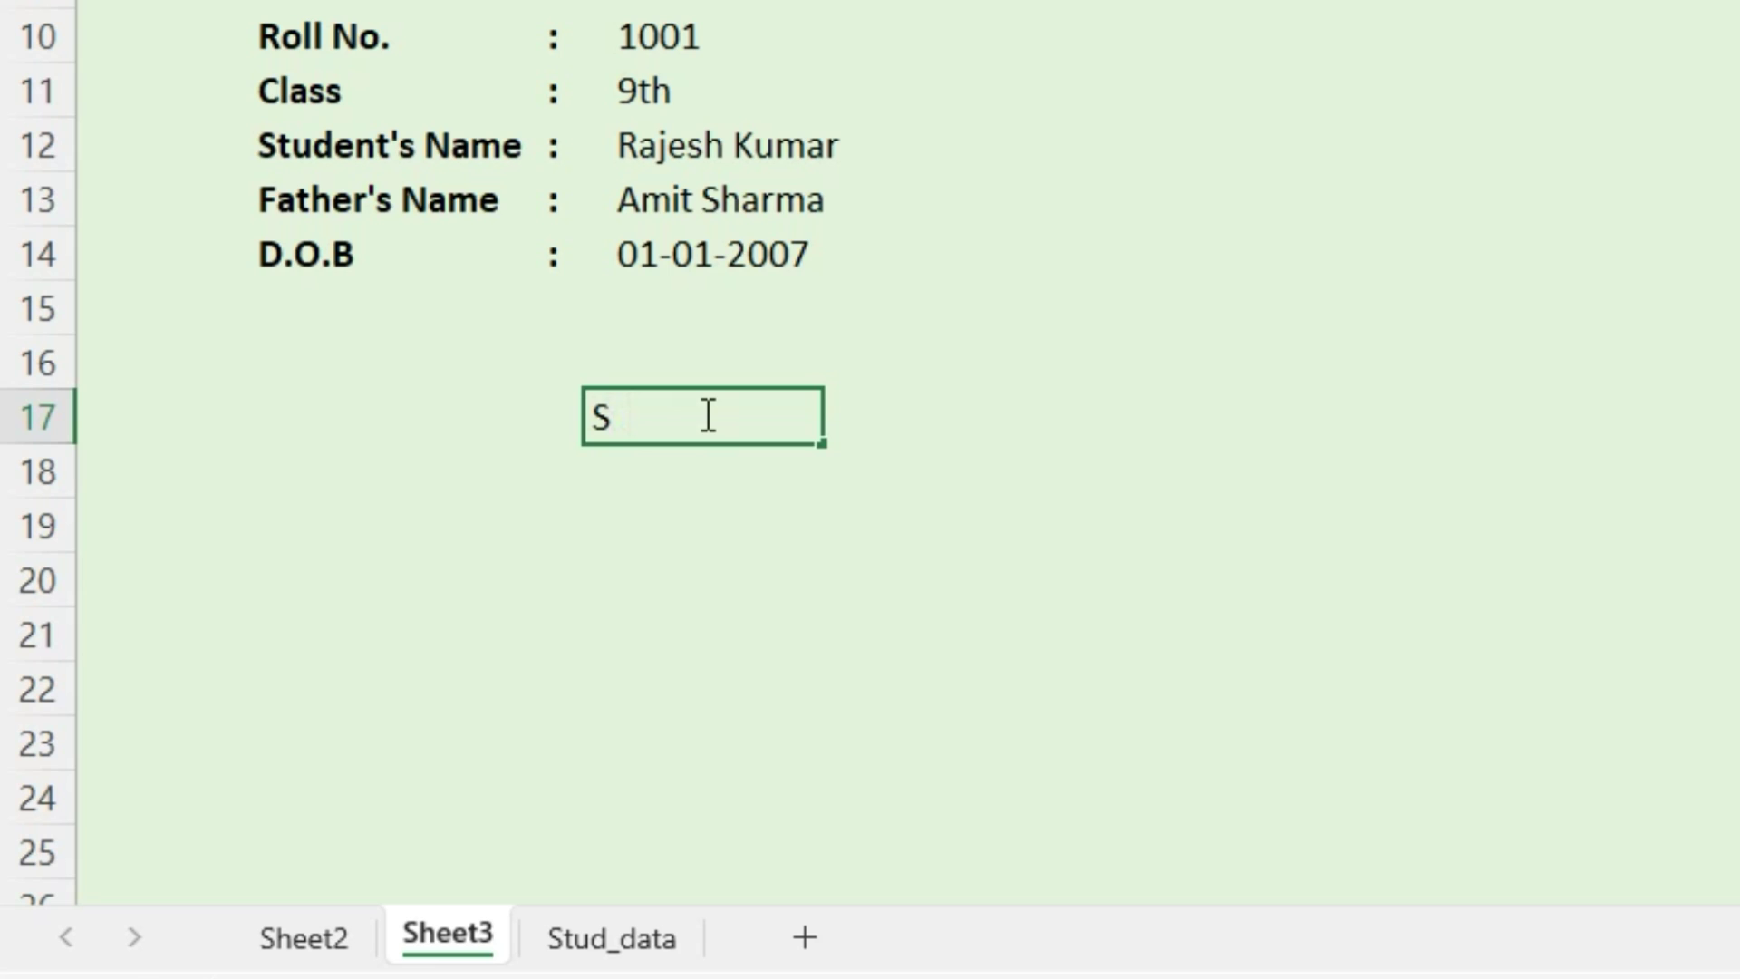
pyautogui.write('uBJECT')
pyautogui.press('Tab')
pyautogui.write('TO')
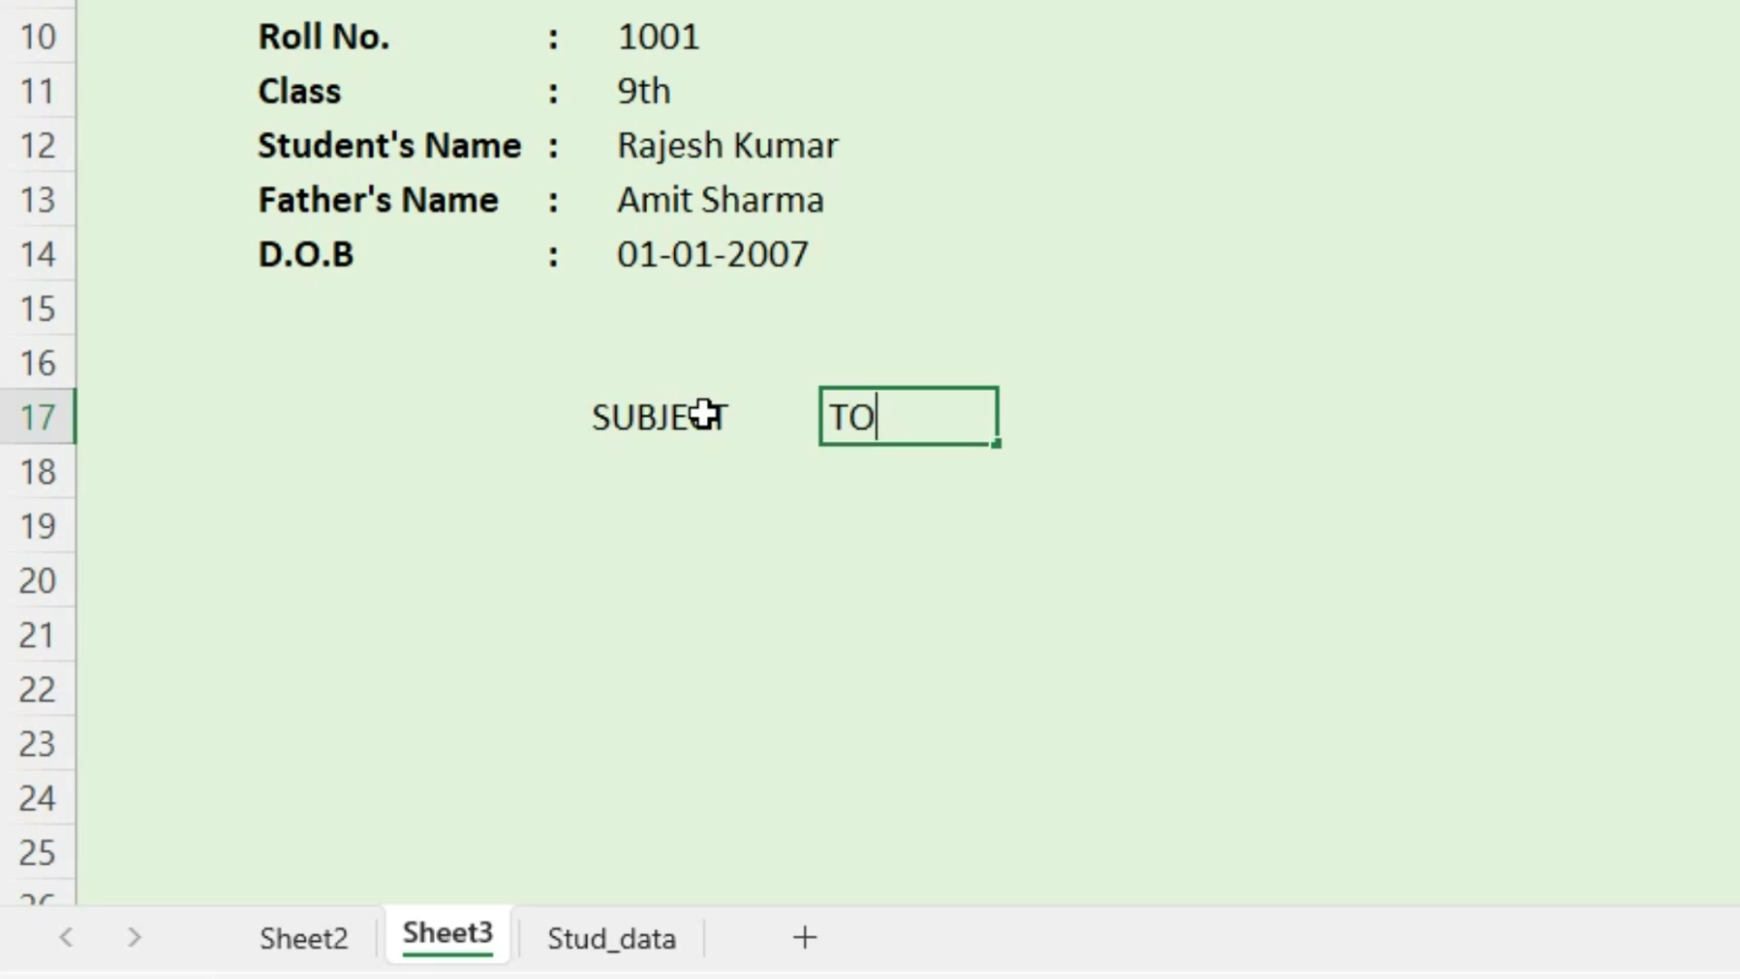
pyautogui.write('TAL MARKS')
pyautogui.press('Tab')
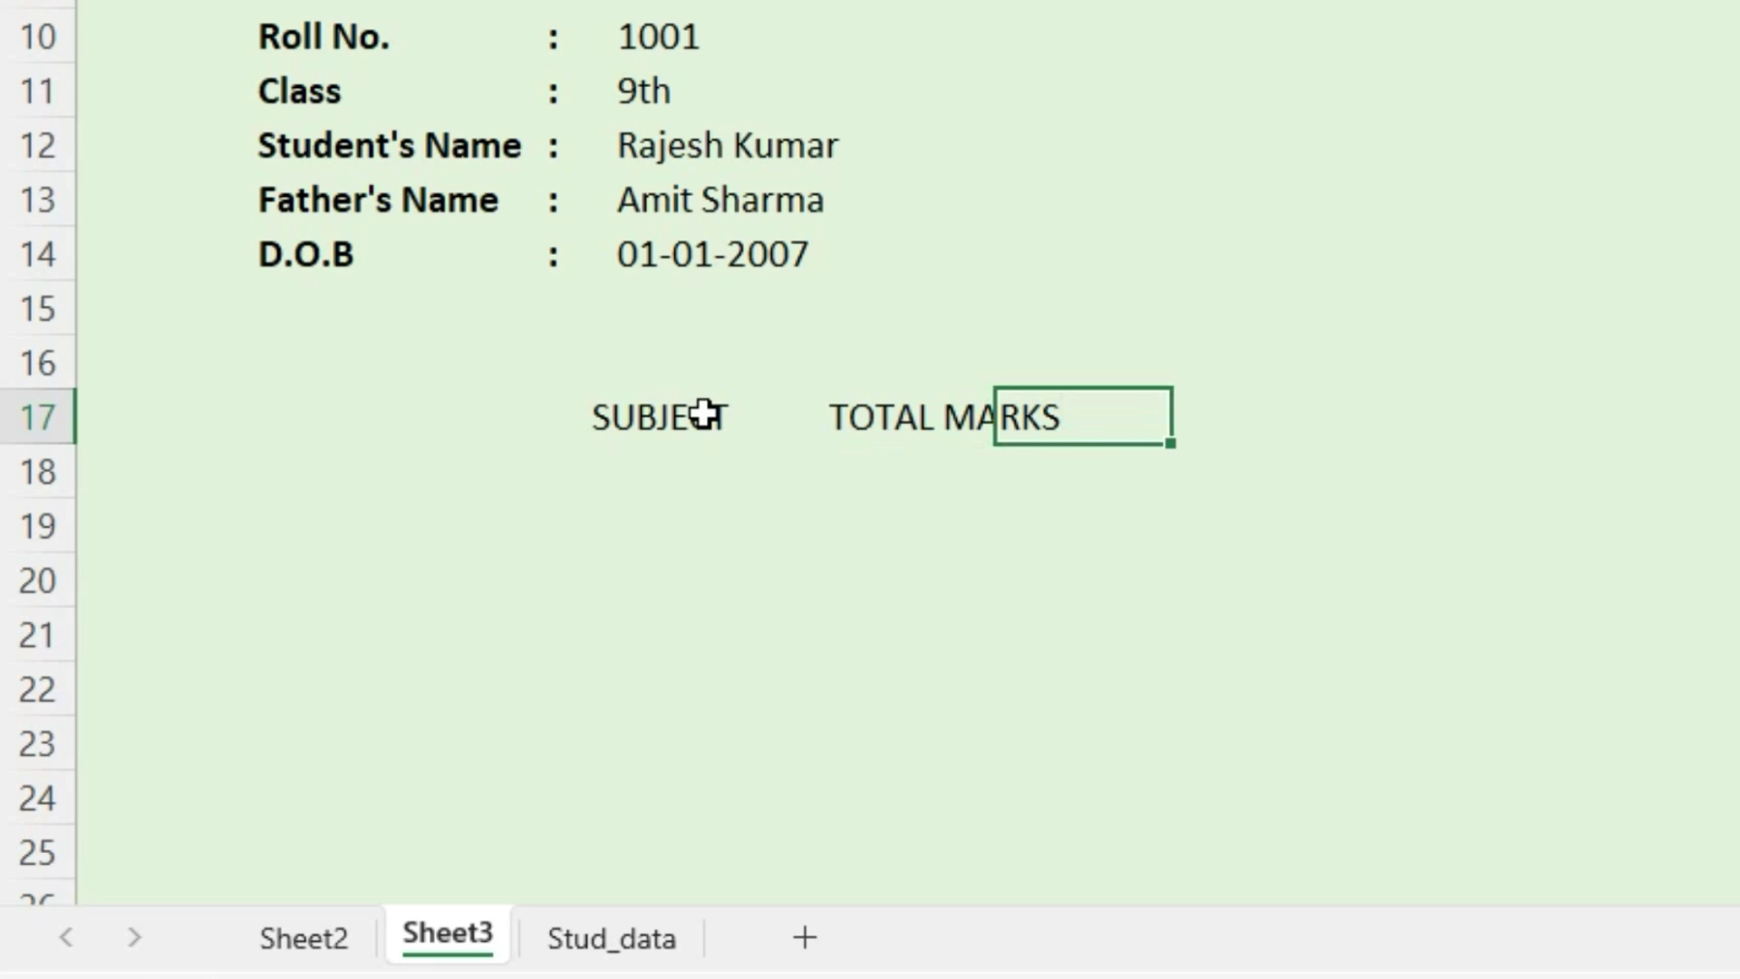
# Add the headings OBTAINED MARKS, GRADE and PASS/ FAIL in F17, G17 and H17
pyautogui.write('OBTAINED MARKS')
pyautogui.press('Tab')
pyautogui.write('GRADE')
pyautogui.press('Tab')
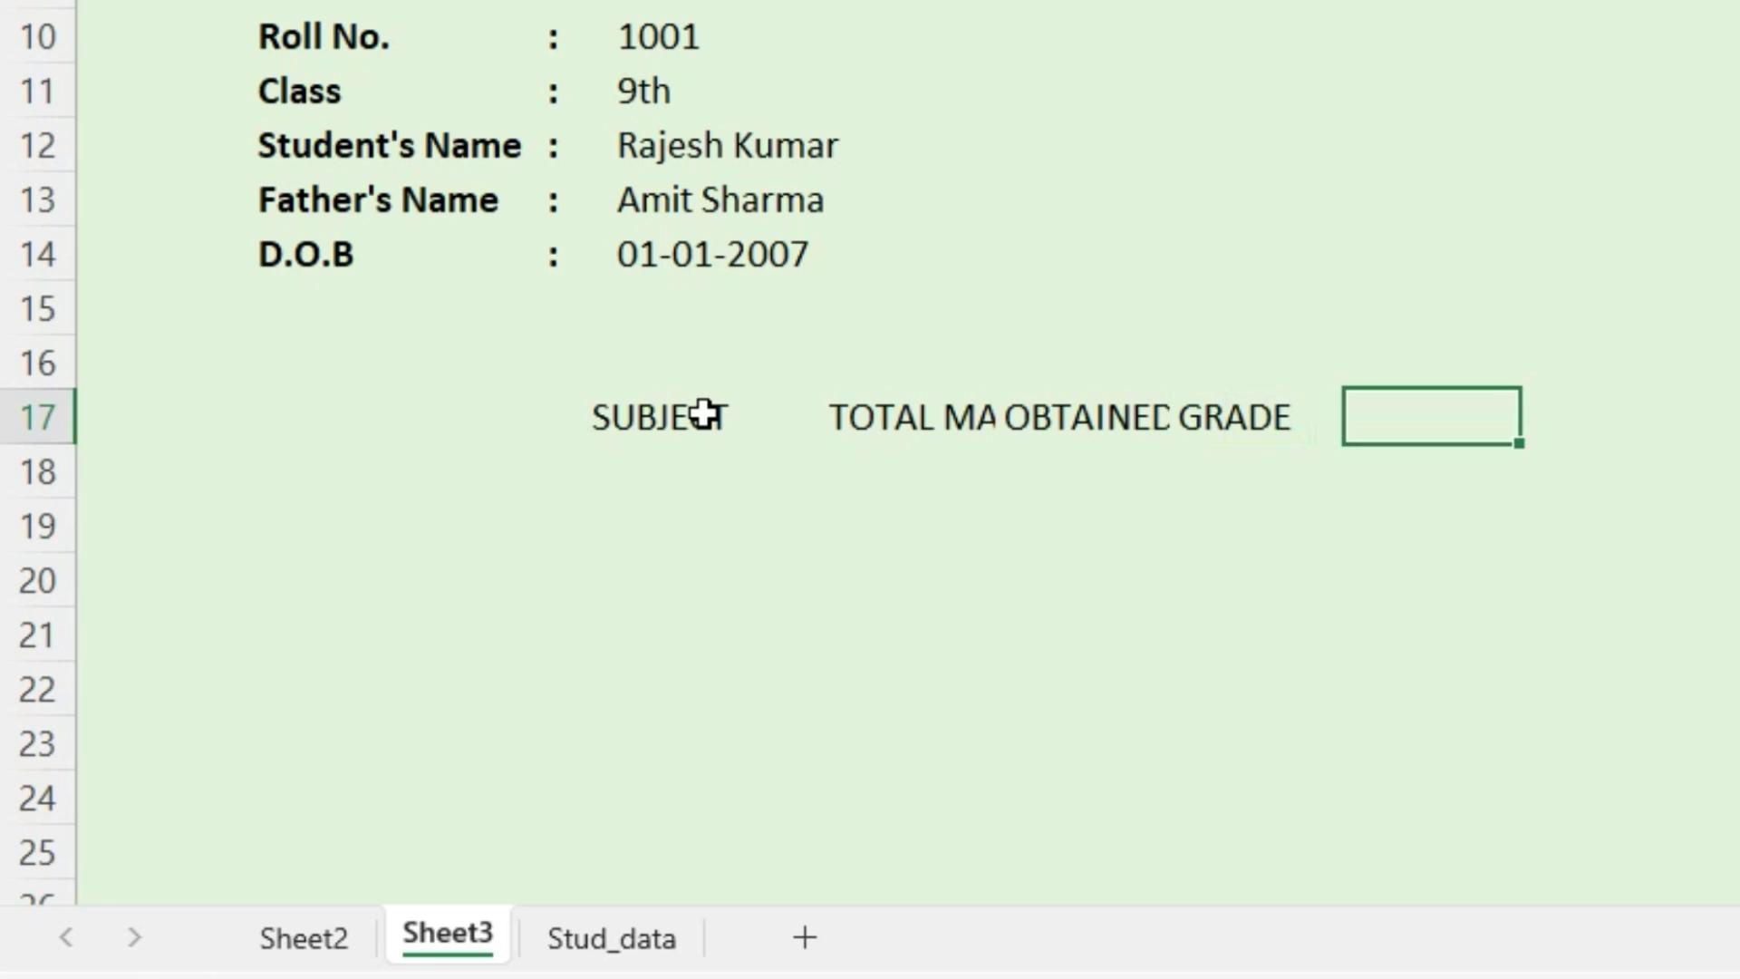
pyautogui.write('PASS/ FAIL')
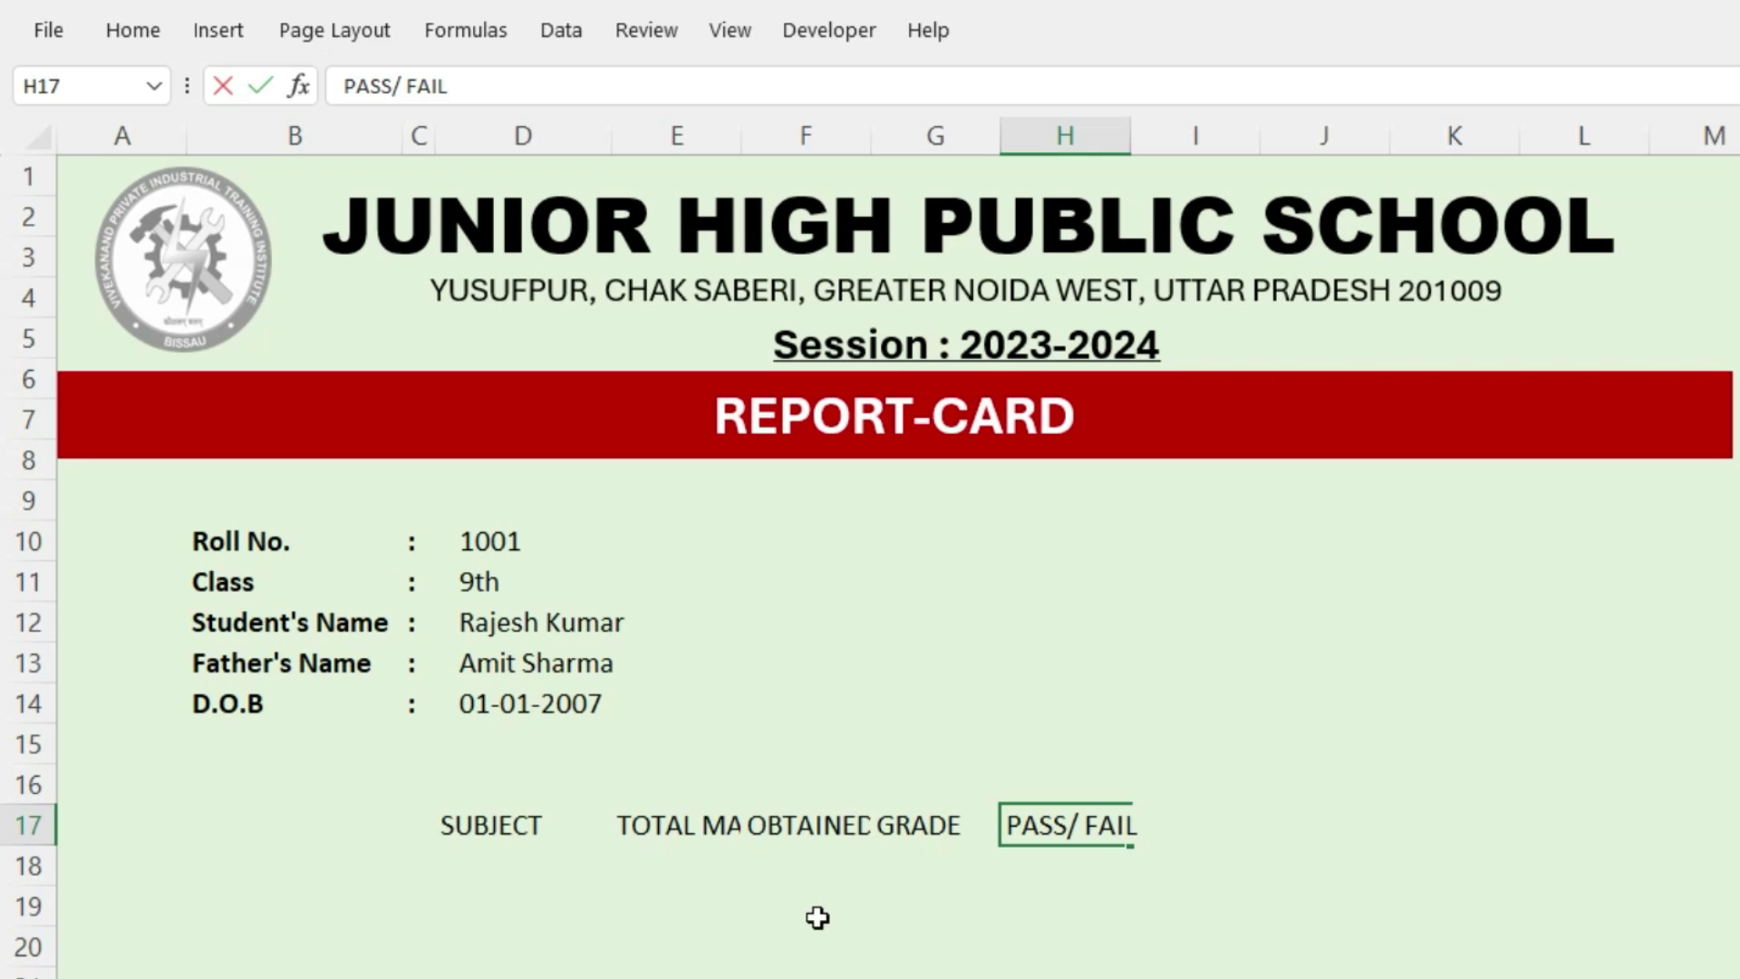
pyautogui.click(1051, 530)
# Widen columns D to H to give the marks table headings in row 17 more room
pyautogui.click(554, 821)
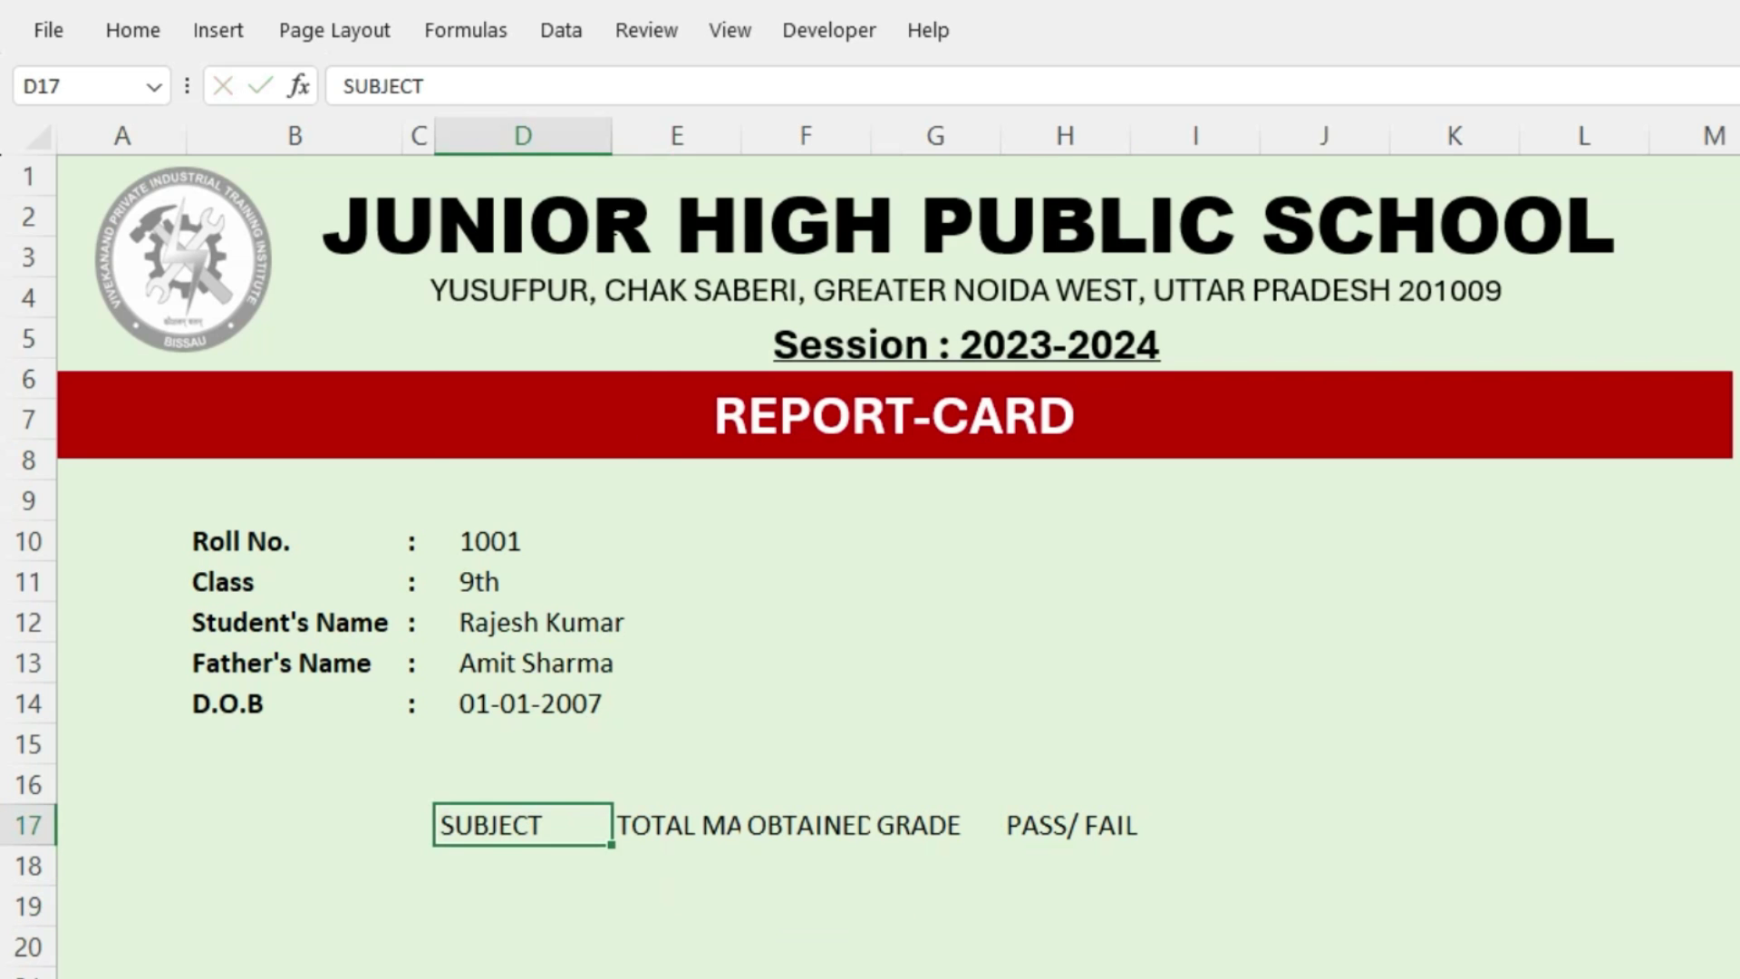
pyautogui.moveTo(611, 135); pyautogui.dragTo(692, 135)
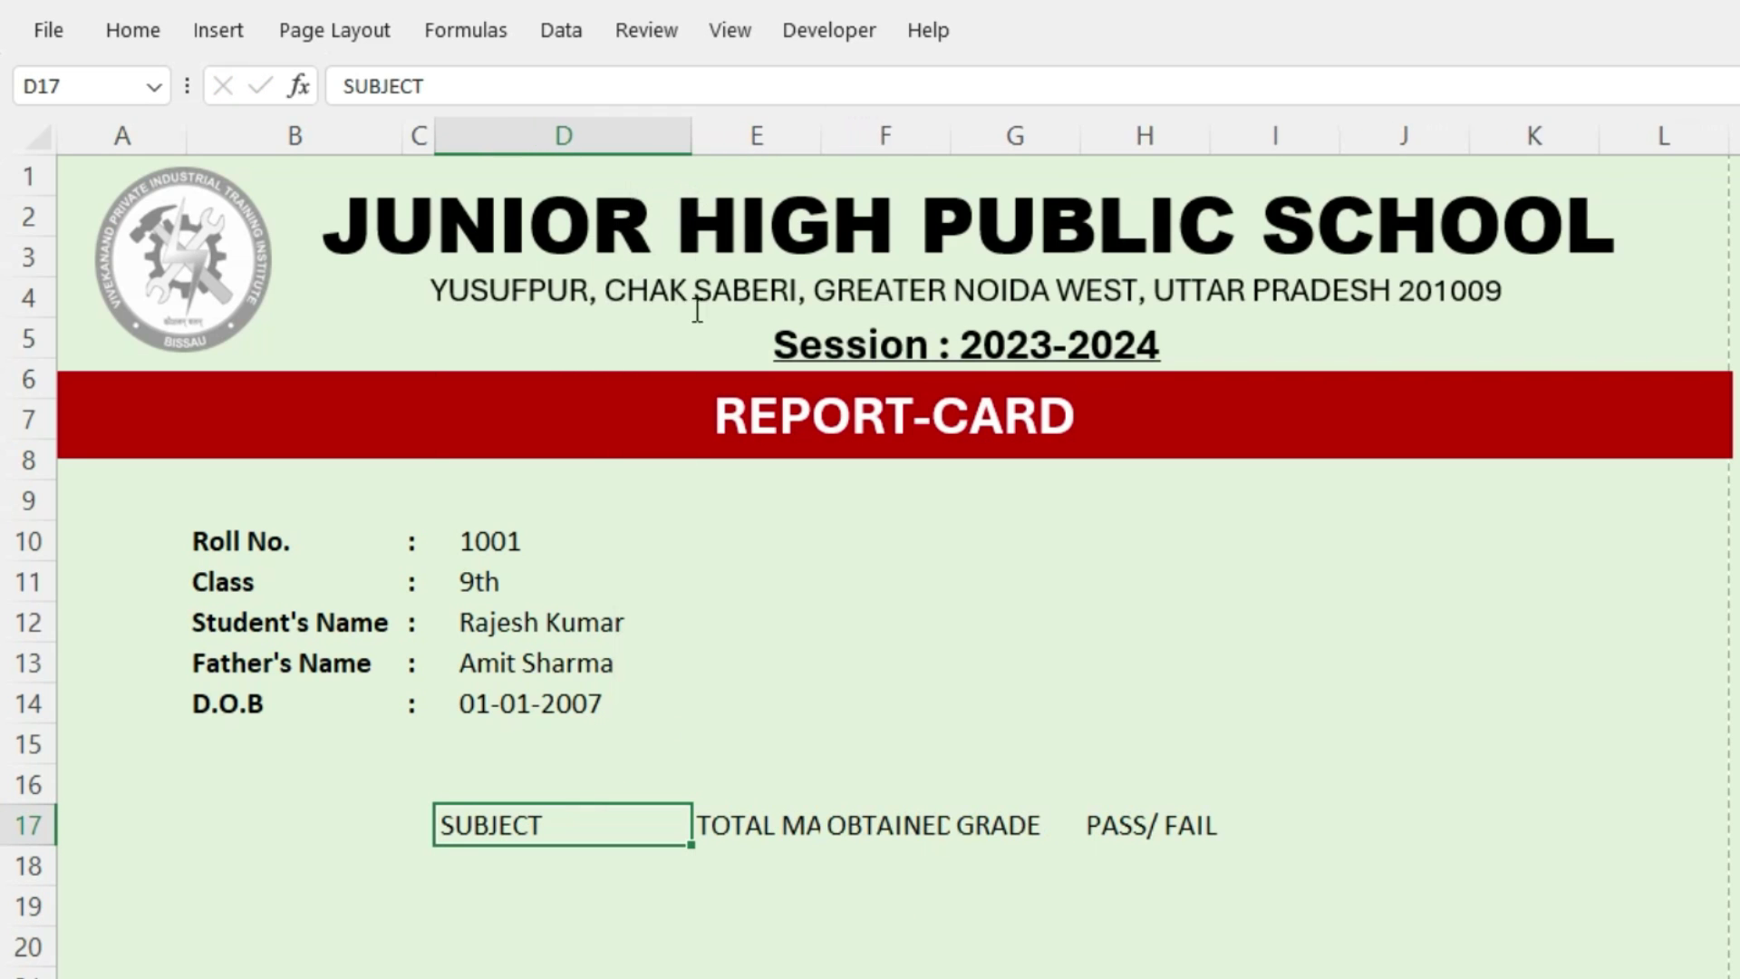
pyautogui.click(774, 841)
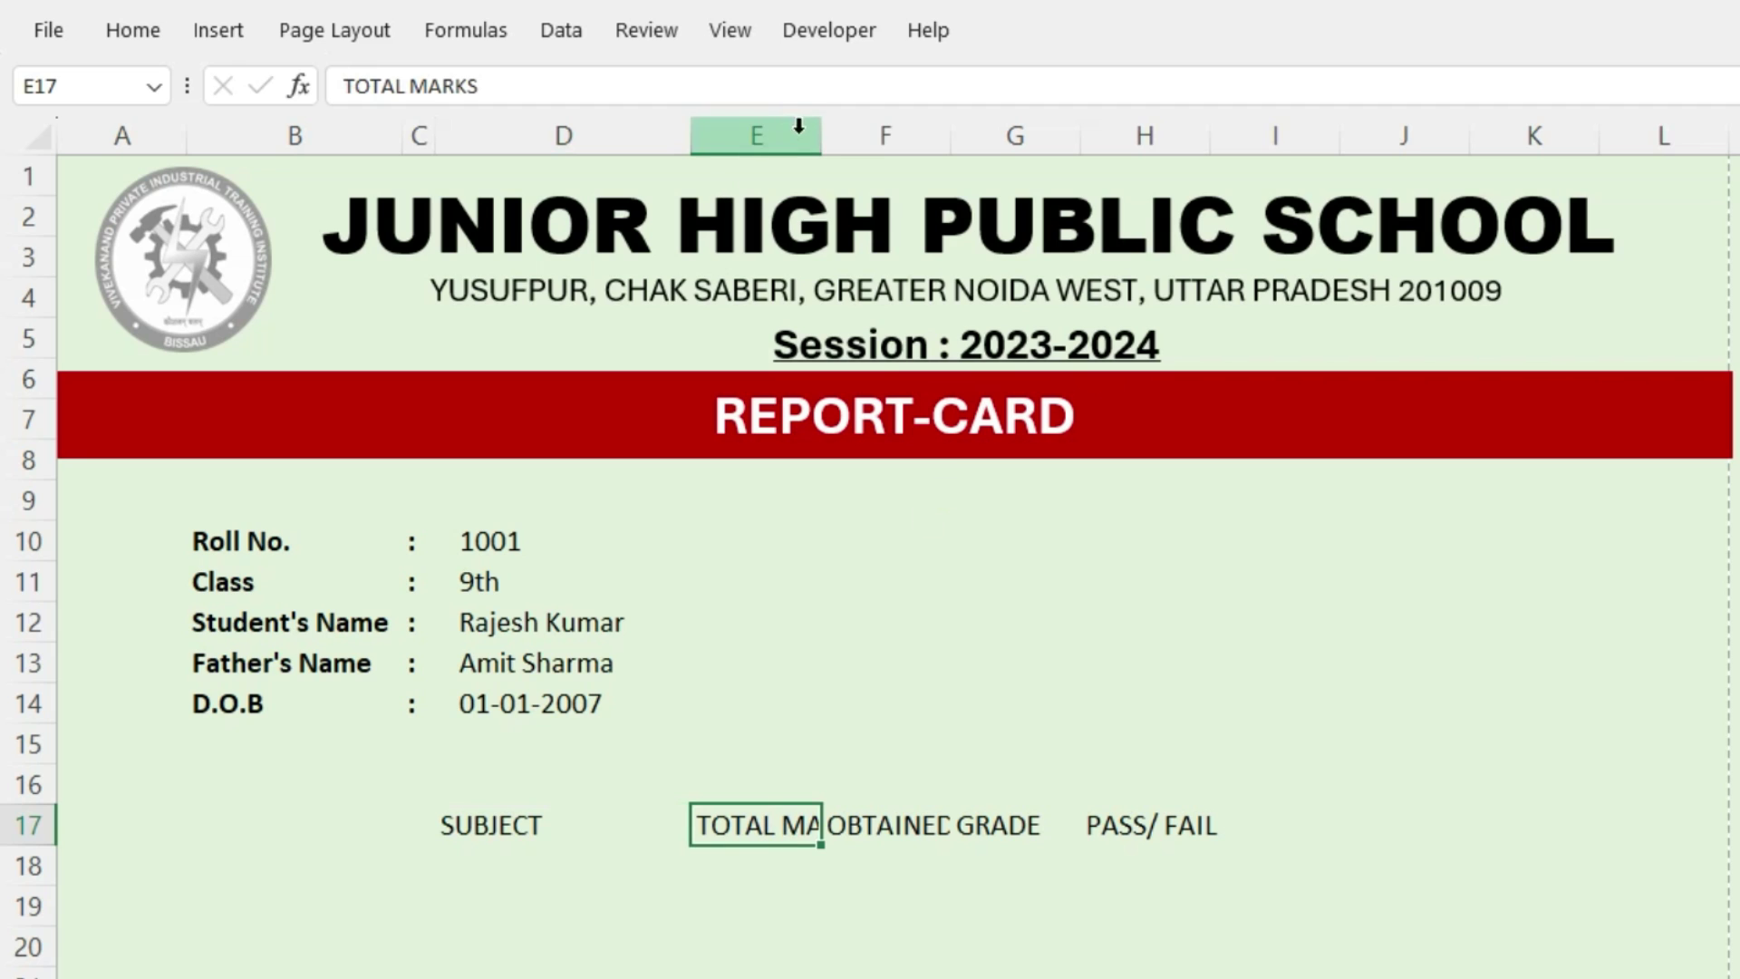
pyautogui.moveTo(816, 137); pyautogui.dragTo(870, 137)
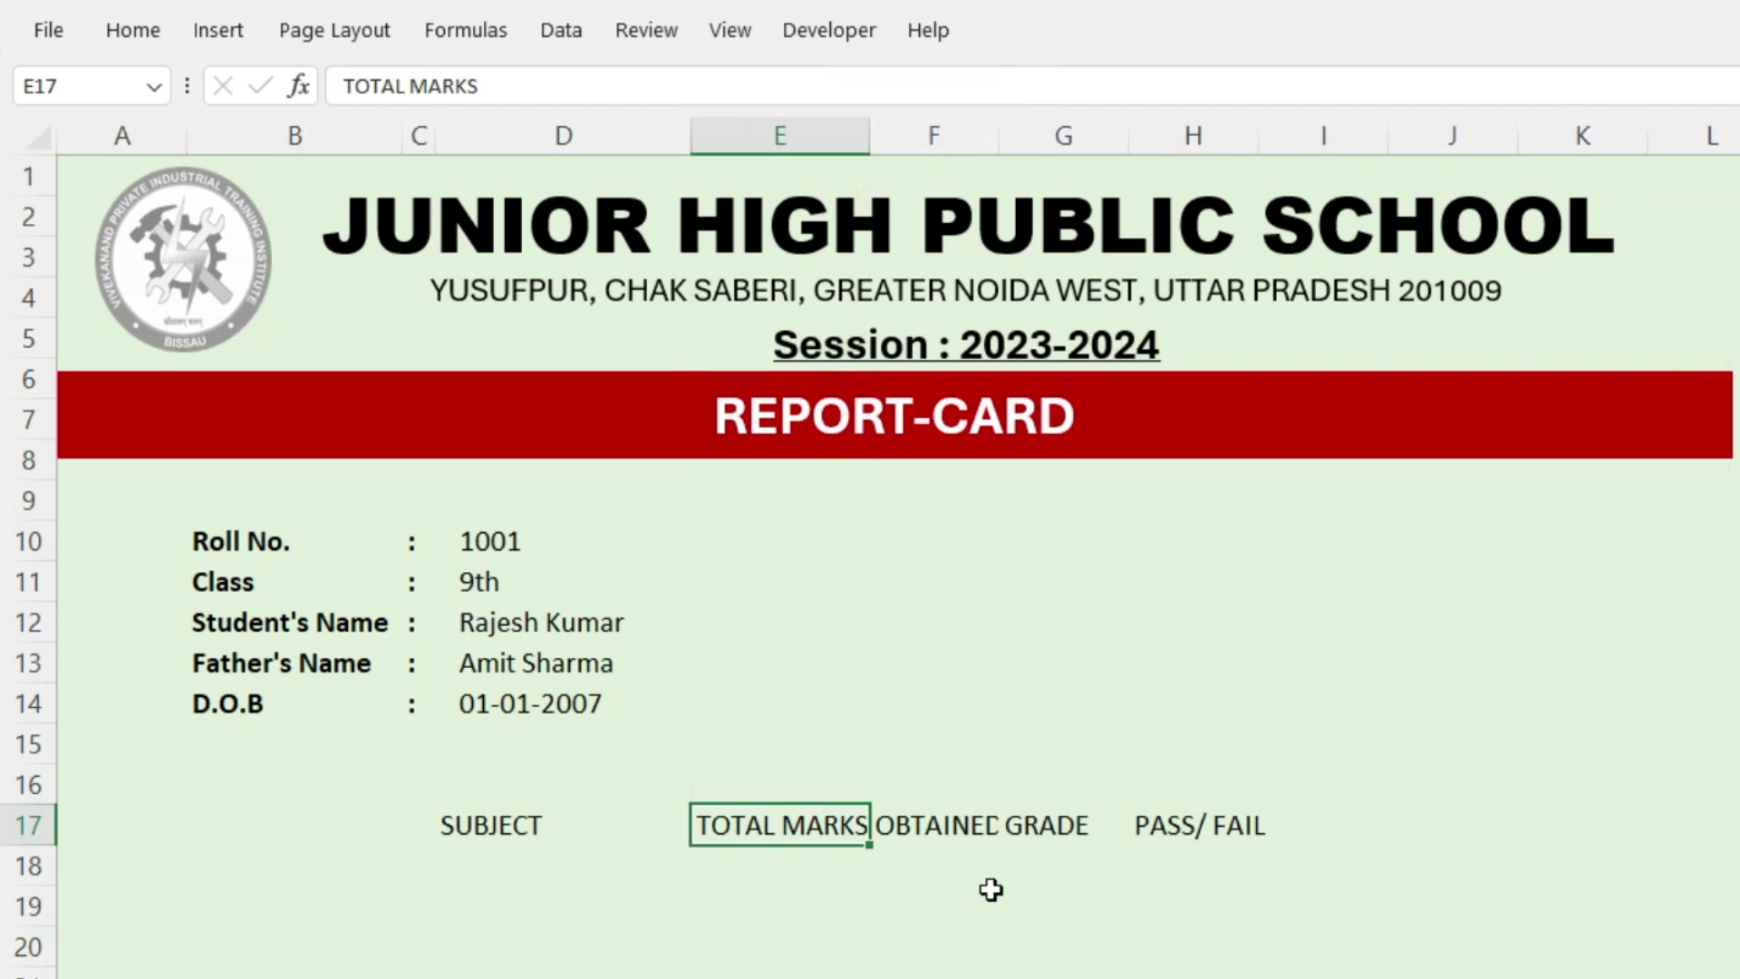
pyautogui.click(968, 835)
pyautogui.moveTo(1002, 148); pyautogui.dragTo(1047, 174)
pyautogui.click(1069, 824)
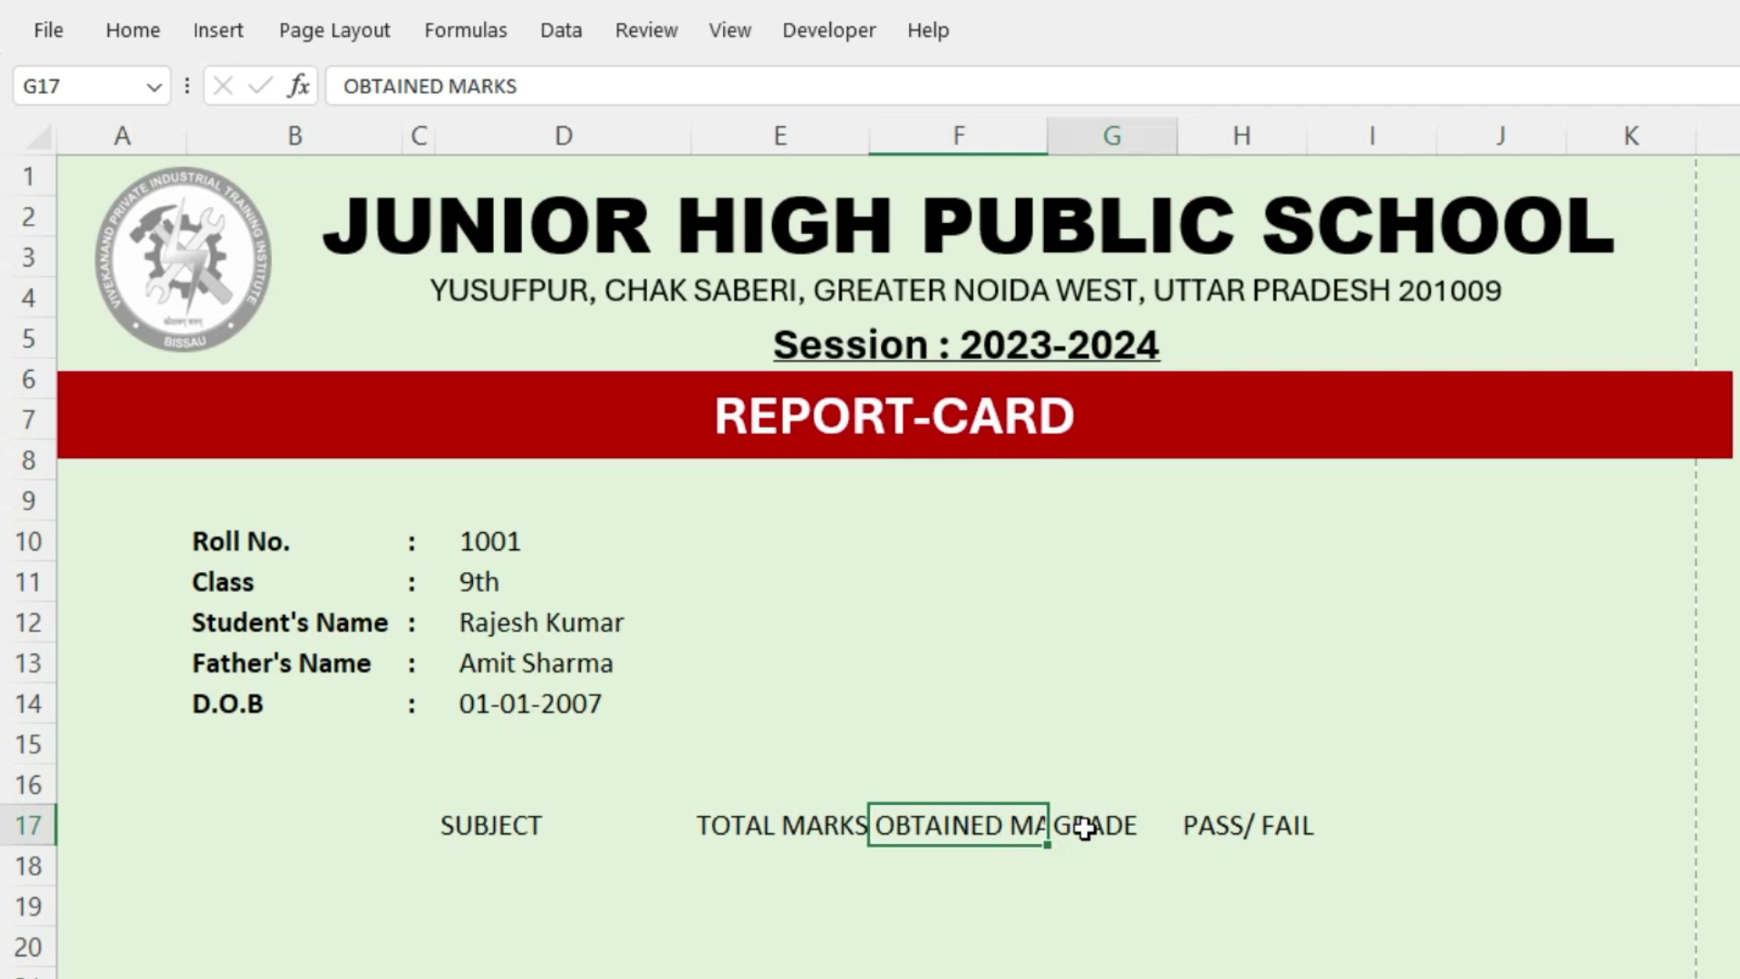
pyautogui.moveTo(1176, 141); pyautogui.dragTo(1204, 142)
pyautogui.click(1337, 835)
pyautogui.click(1264, 825)
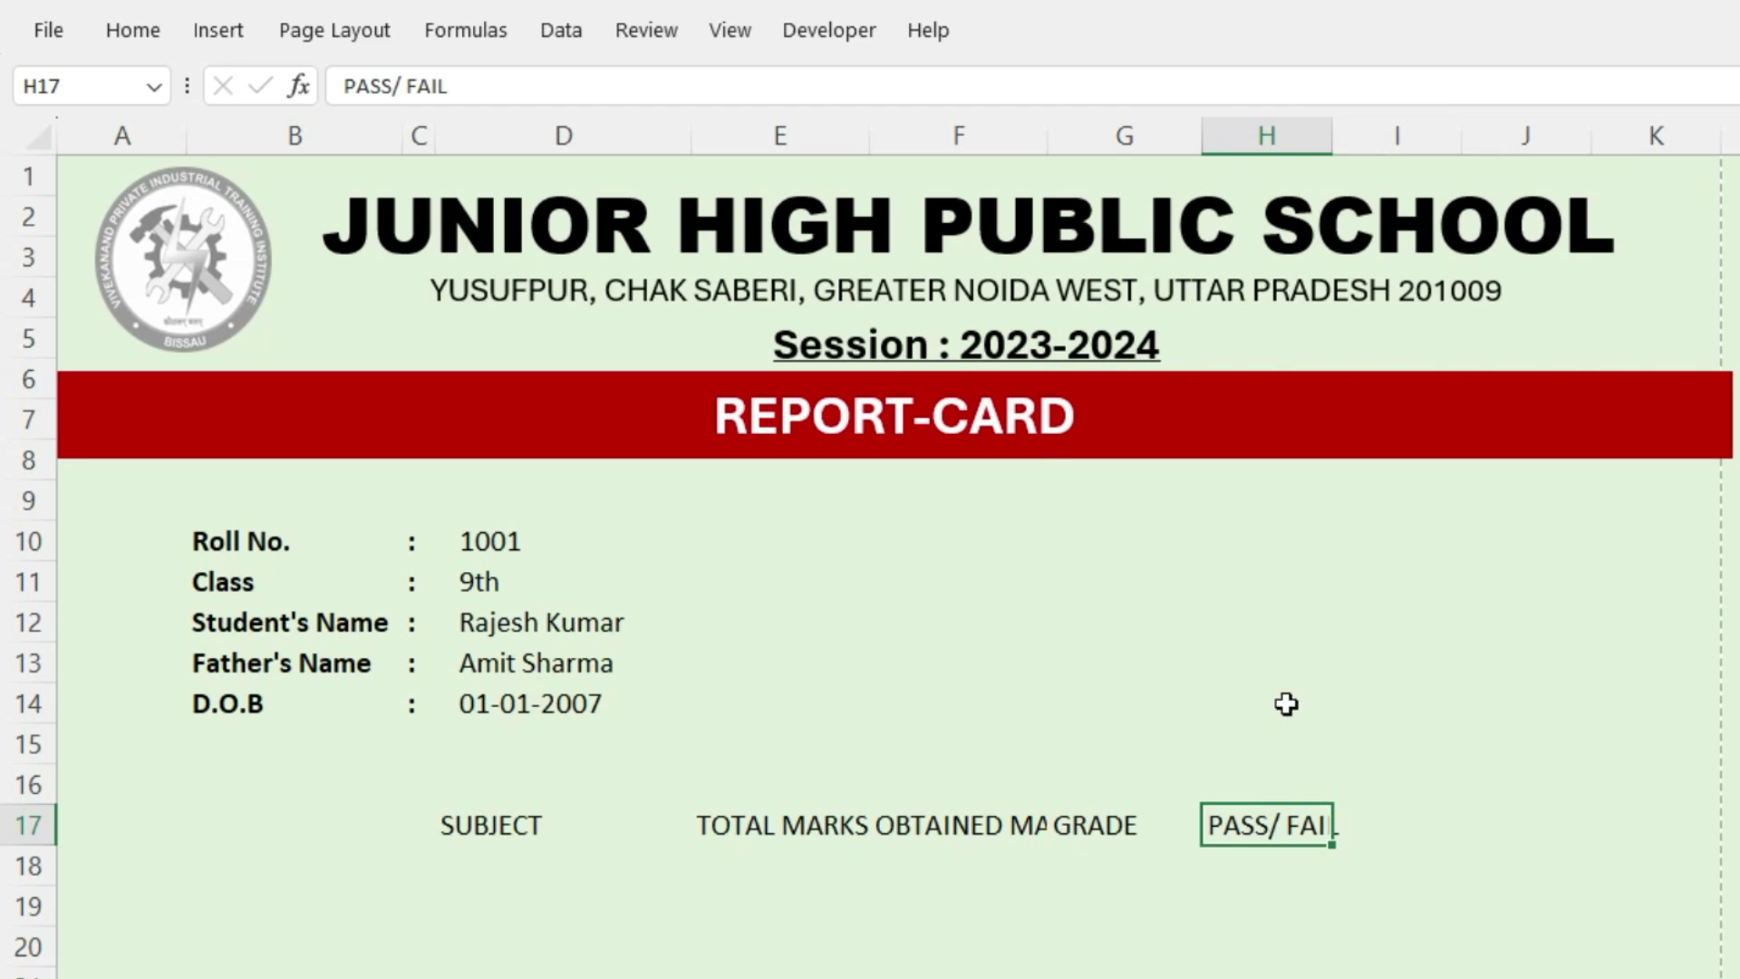
pyautogui.moveTo(1329, 140); pyautogui.dragTo(1383, 172)
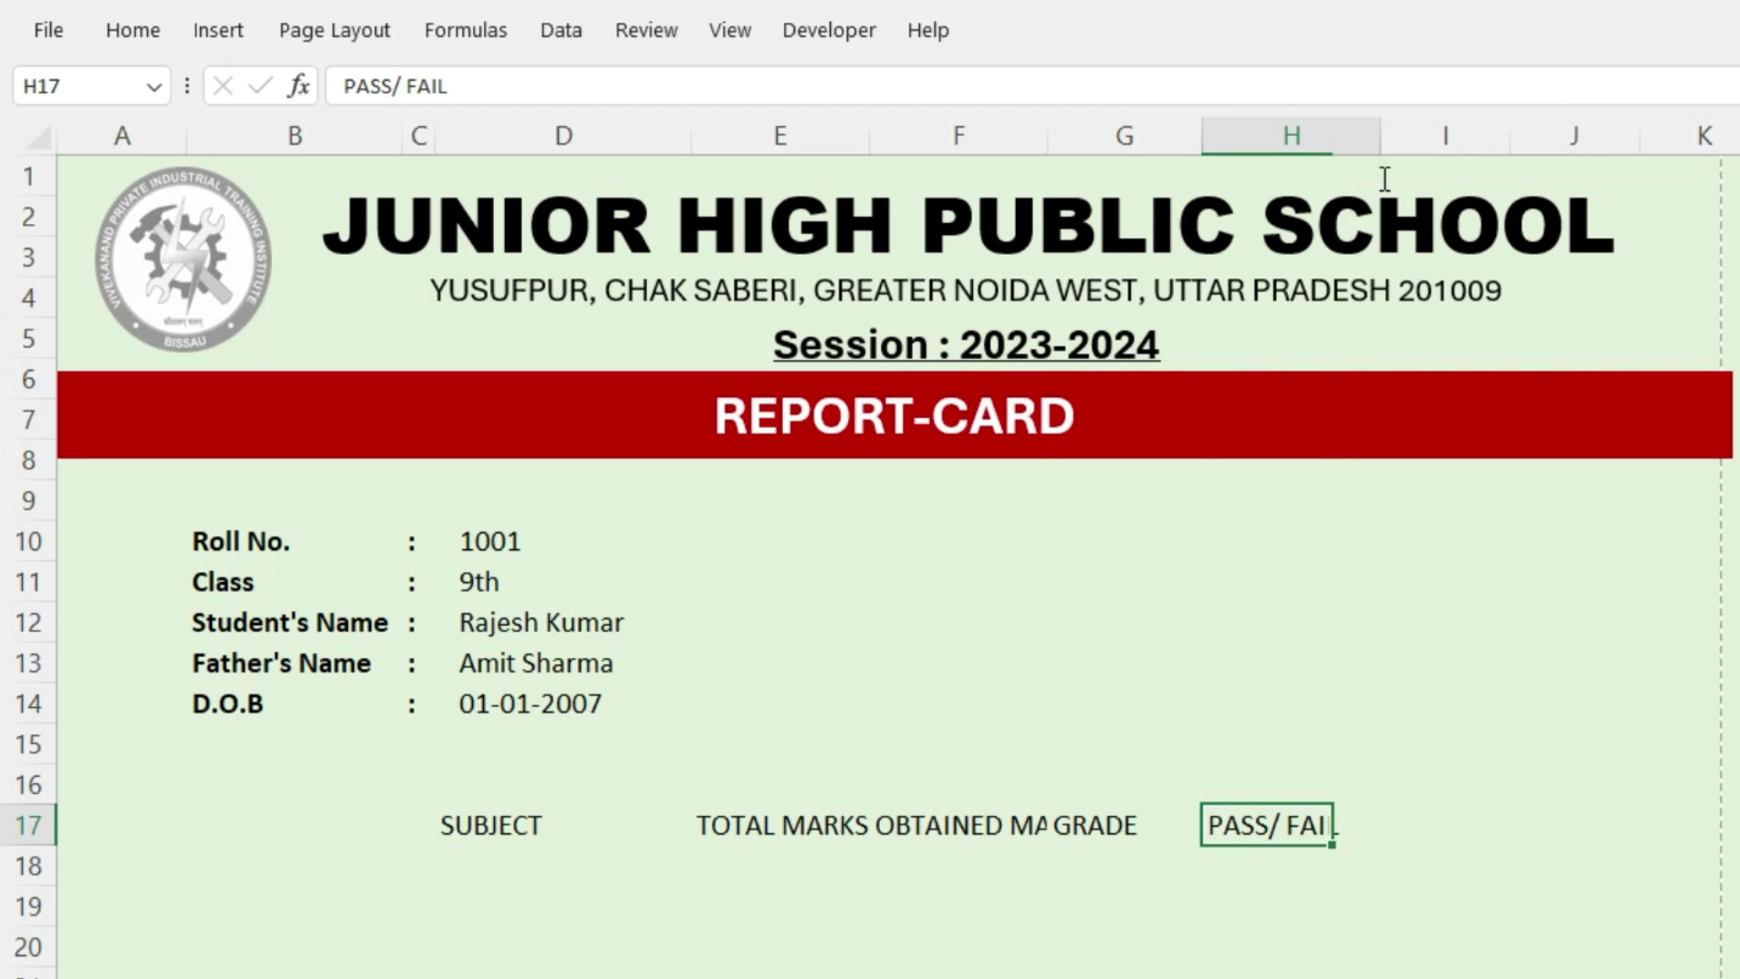
# Wrap the text of the headings in D17:H17, align them to the top of the cells and center them horizontally
pyautogui.moveTo(489, 825); pyautogui.dragTo(1229, 824)
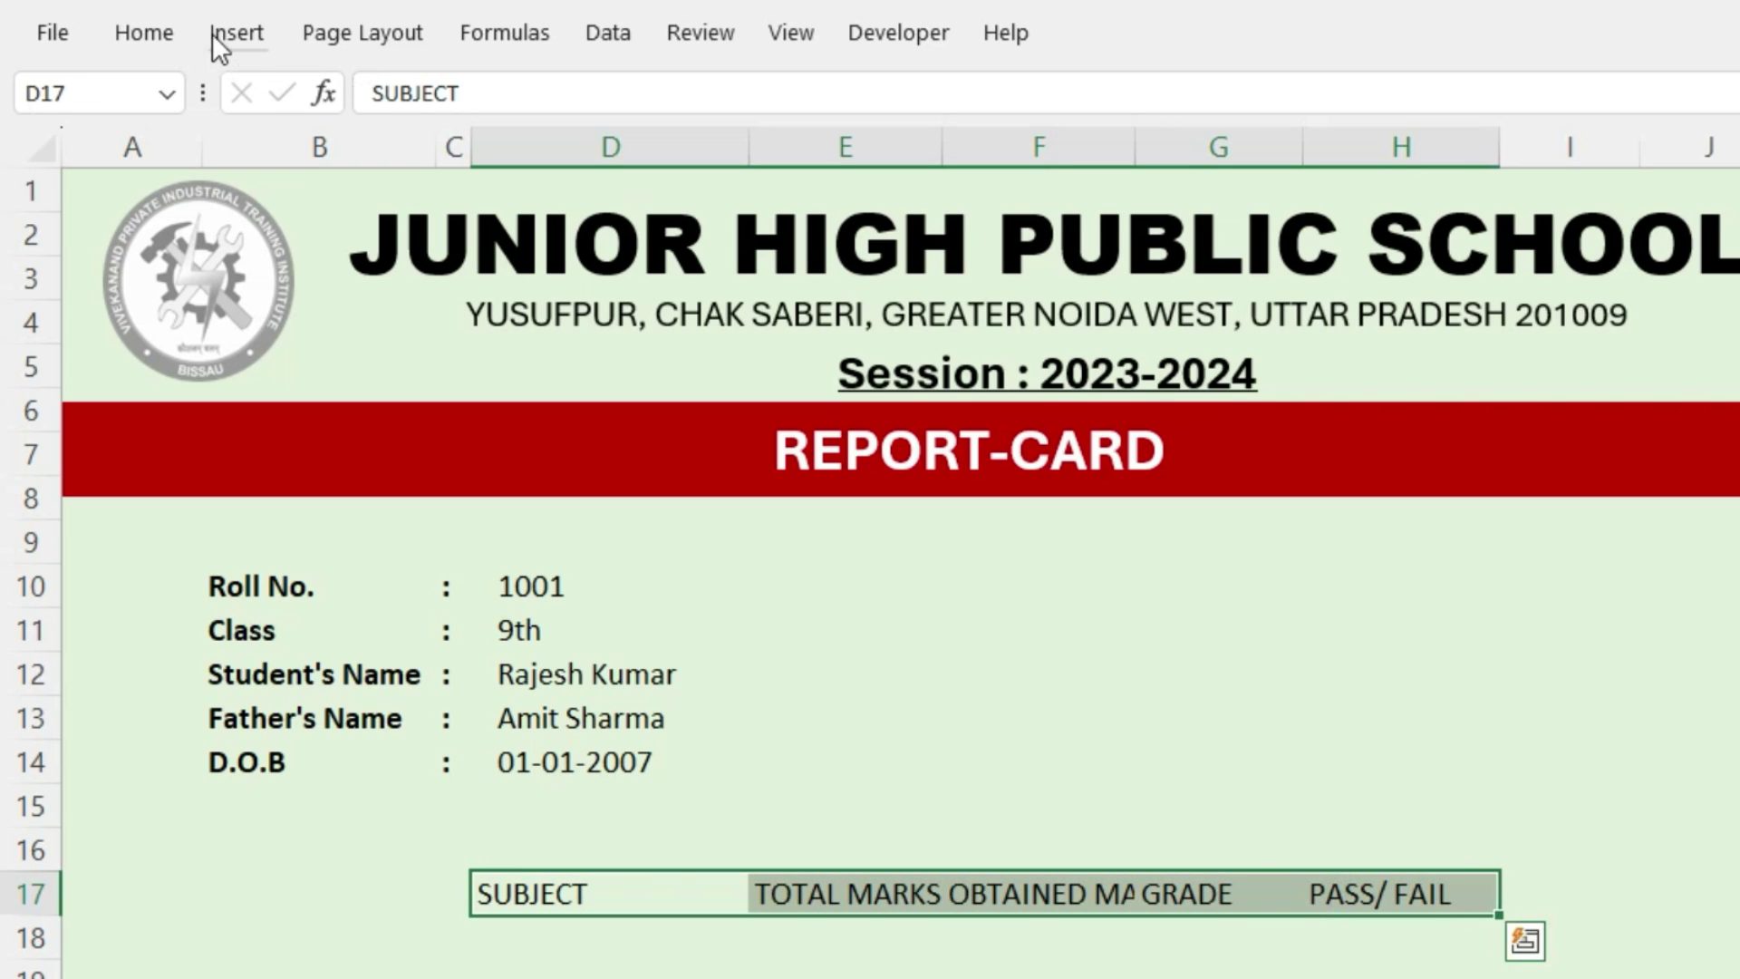
pyautogui.click(149, 36)
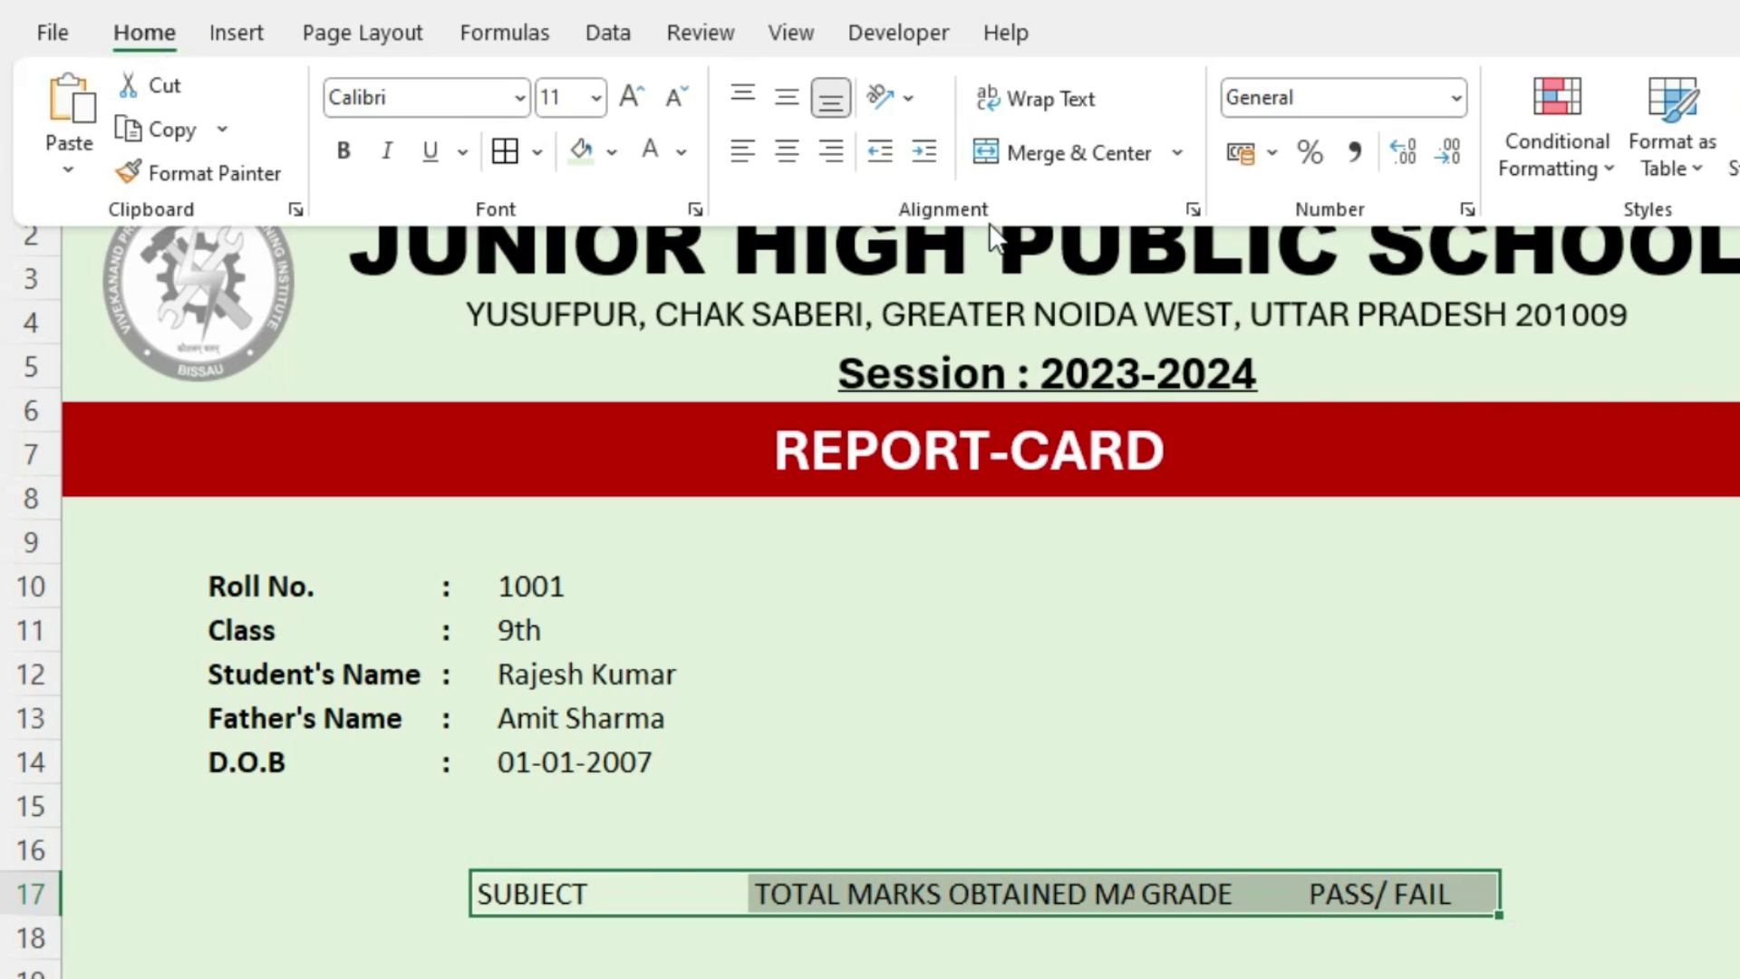
pyautogui.click(1046, 95)
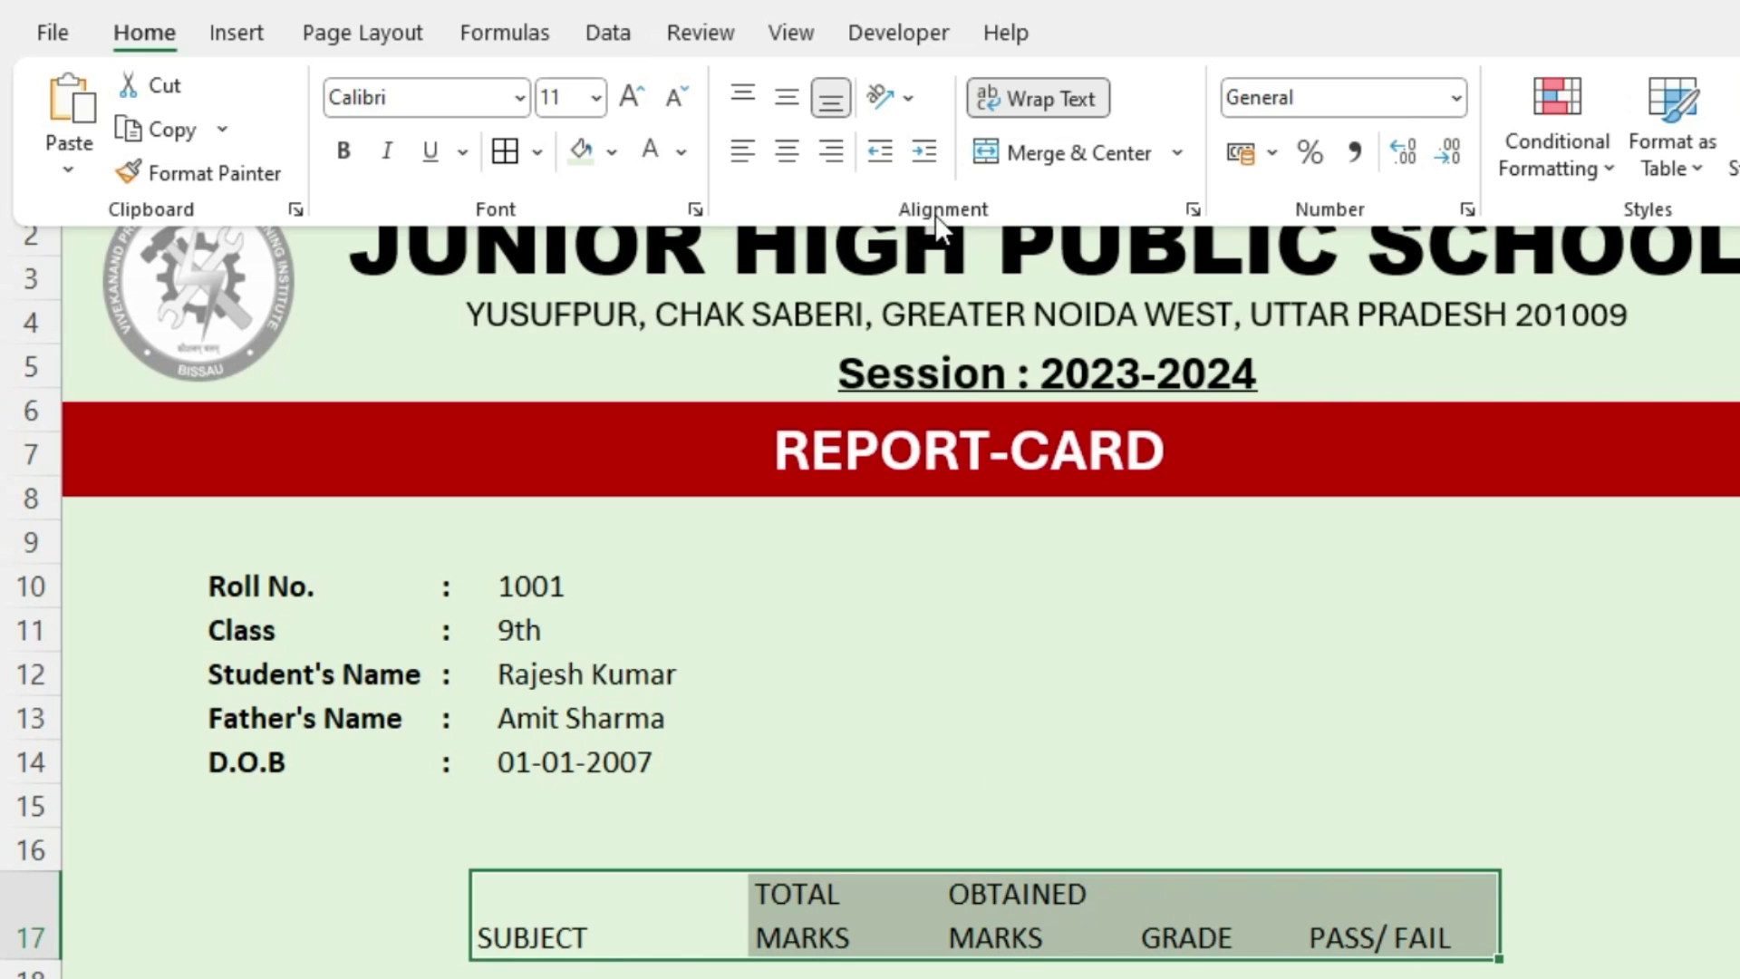
pyautogui.click(745, 96)
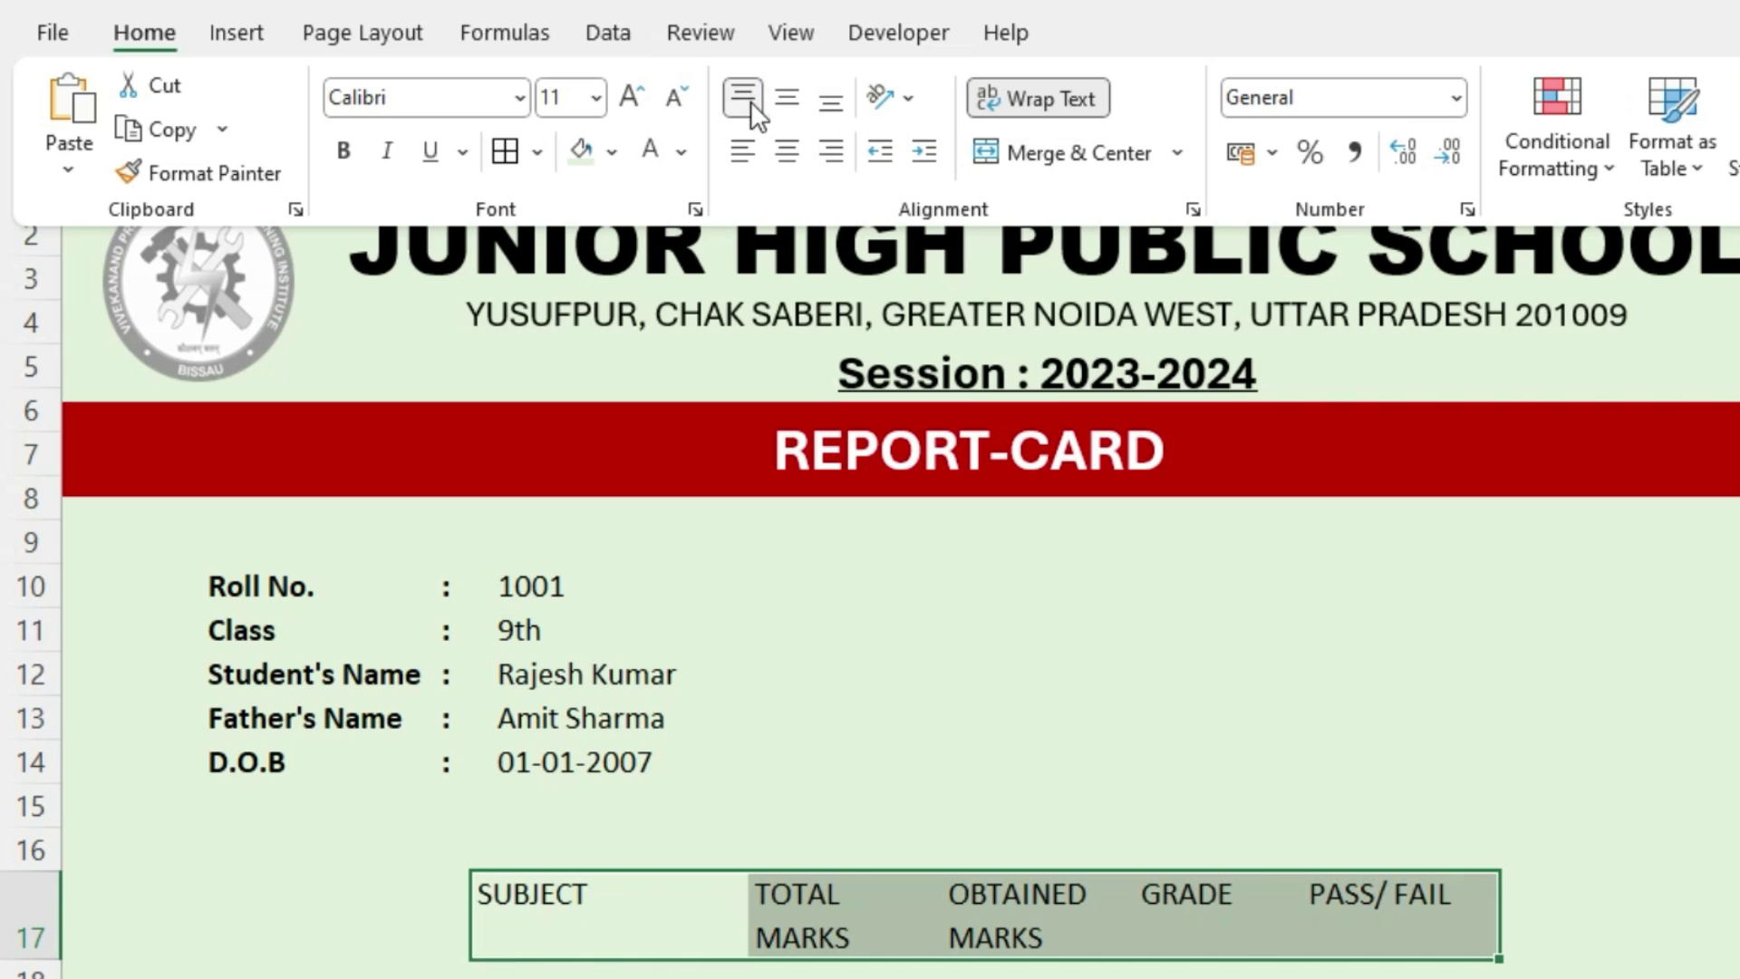
pyautogui.click(783, 152)
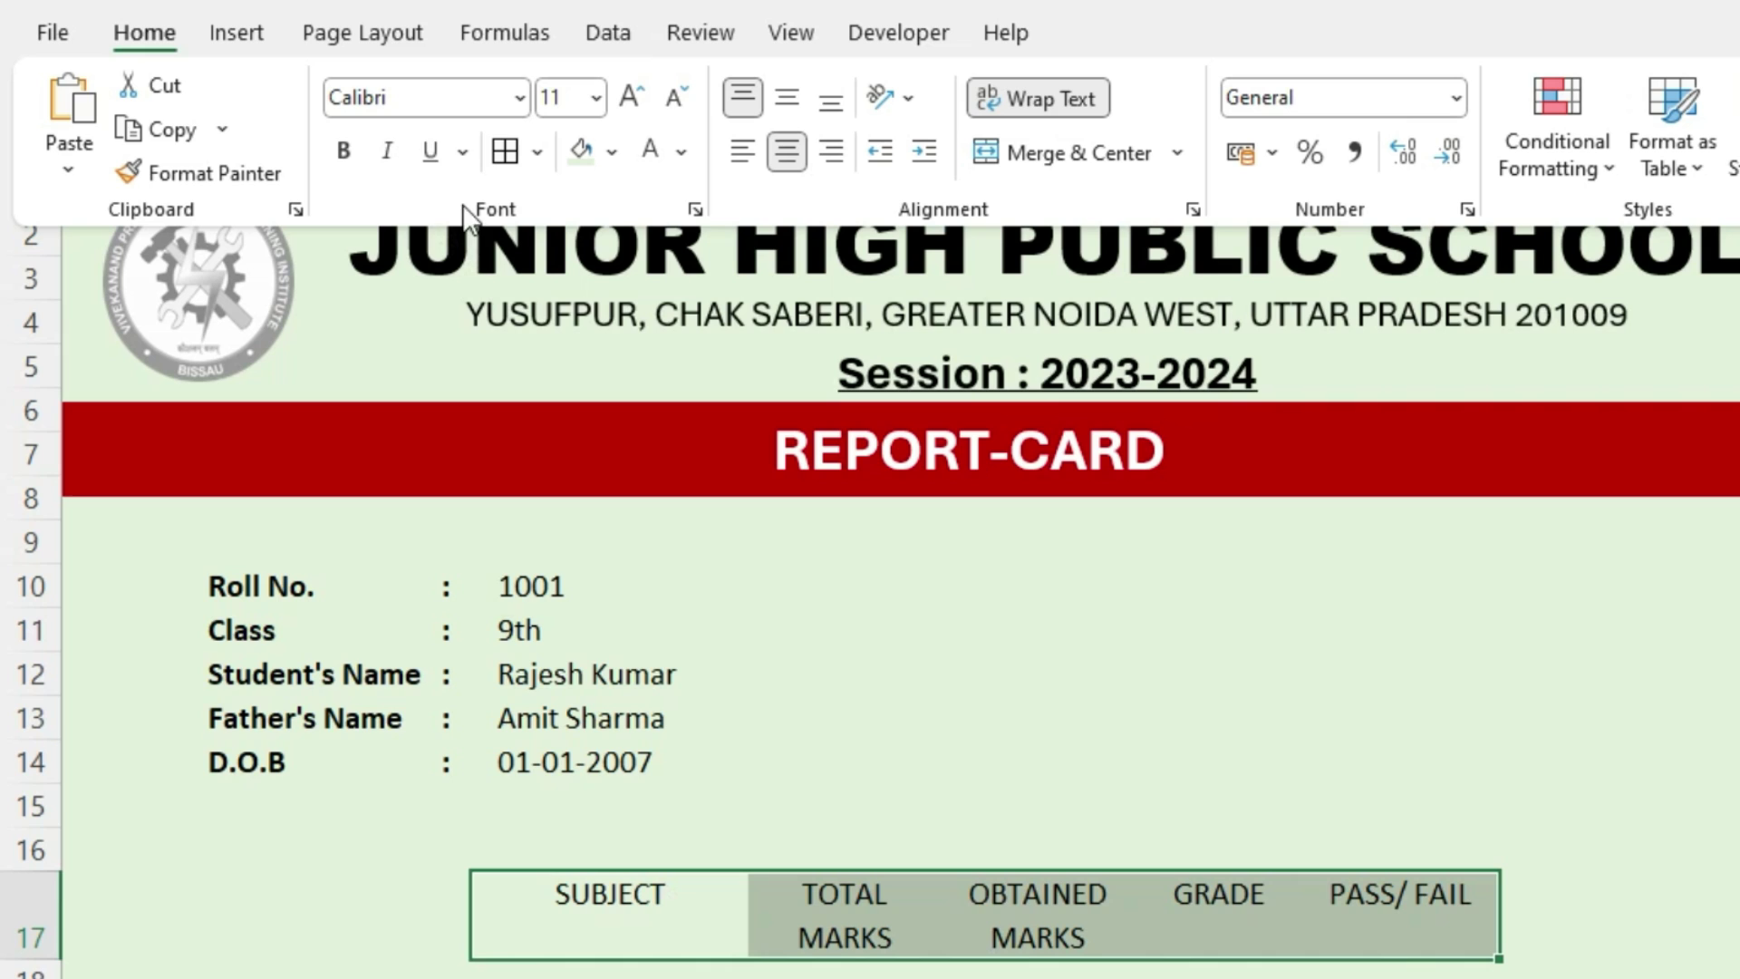
# Make the marks table headings in D17:H17 bold and add borders around every heading cell
pyautogui.click(353, 166)
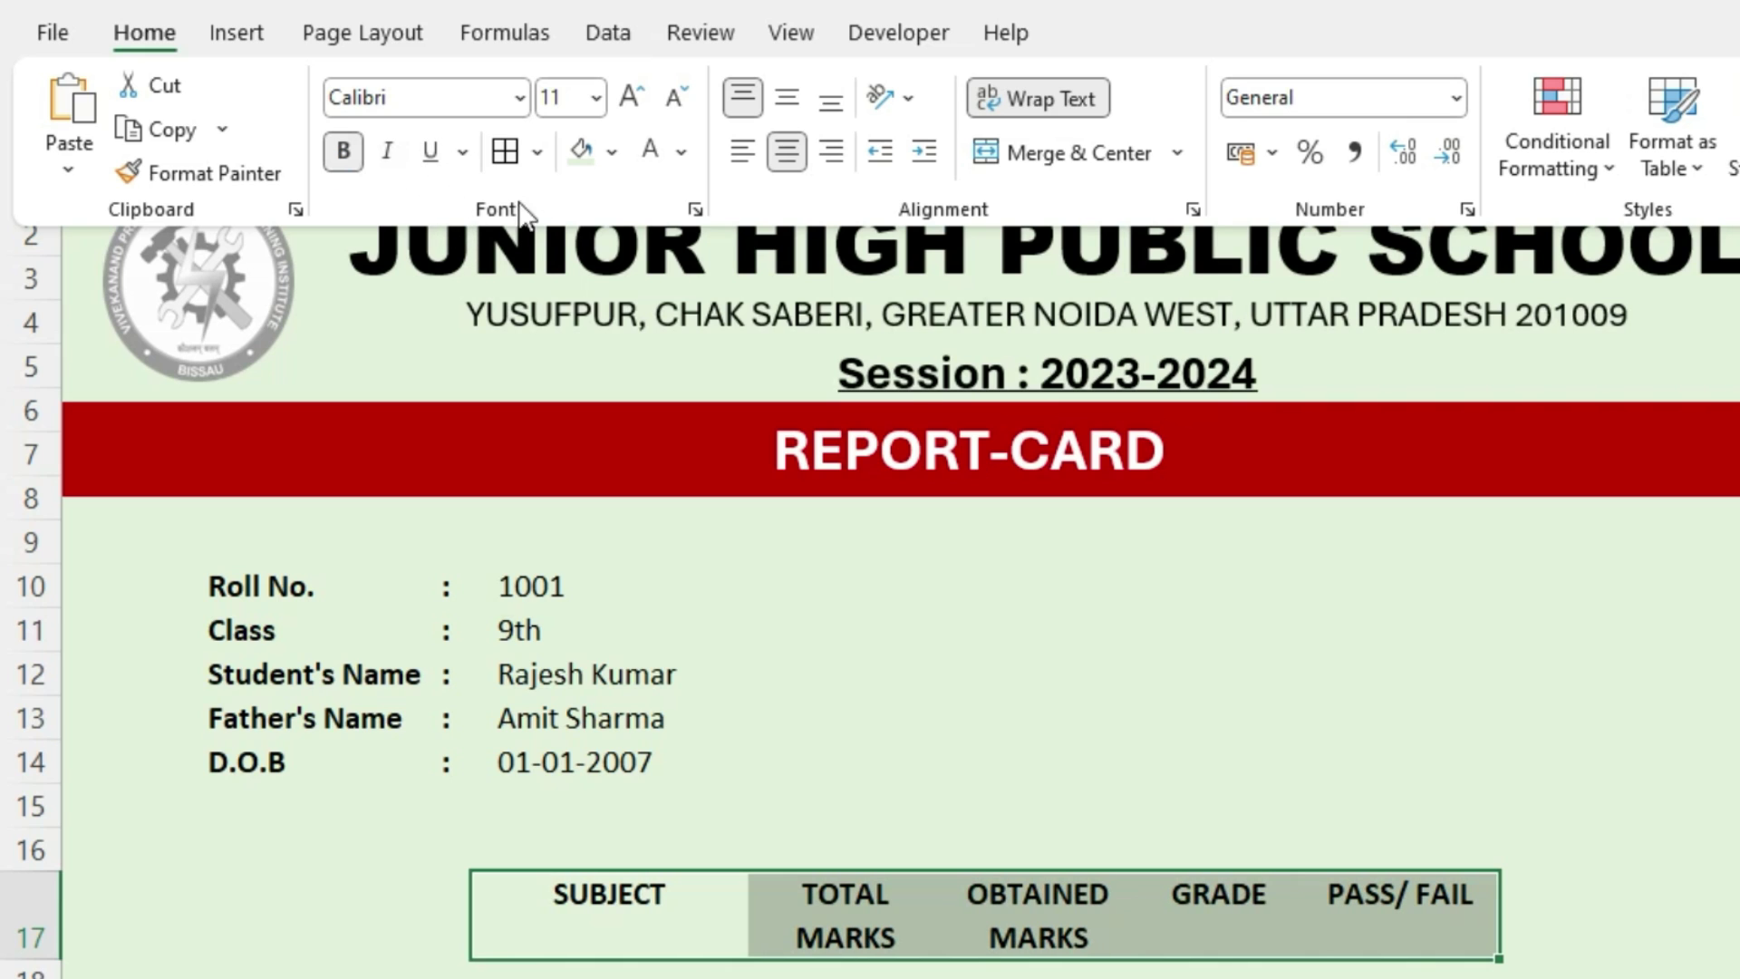
pyautogui.click(504, 151)
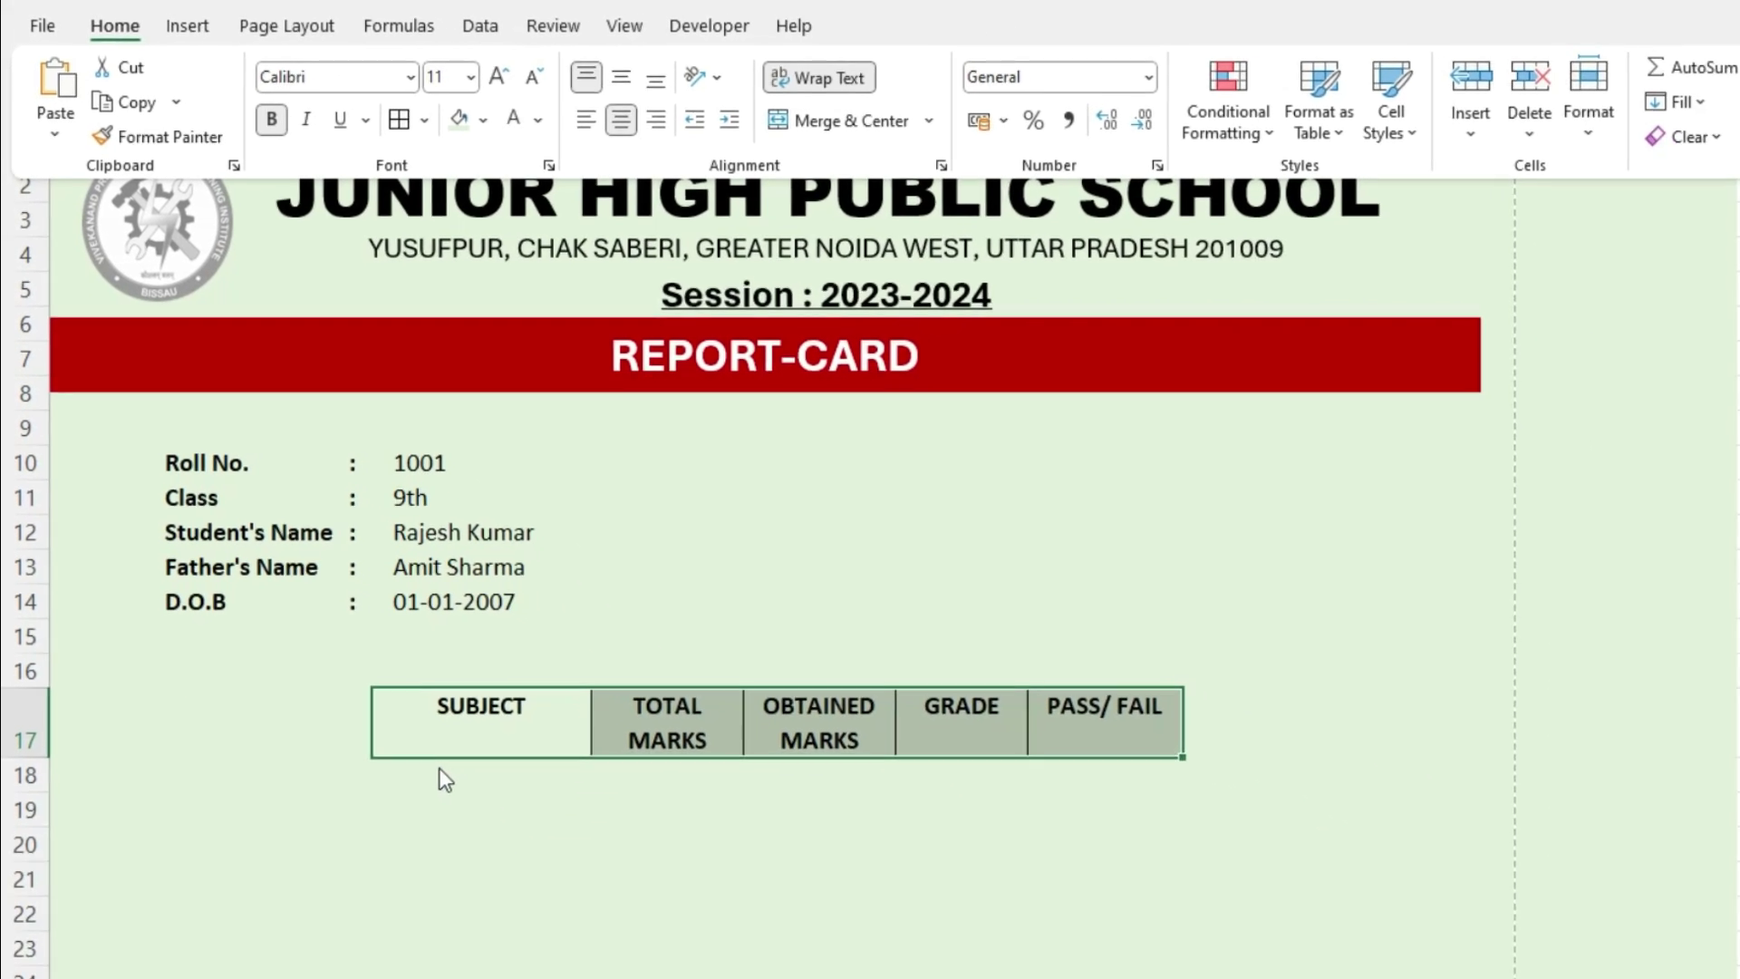
# Choose D18 under SUBJECT as the paste destination and copy the subject names in F1:J1 of the Stud_data sheet
pyautogui.click(394, 701)
pyautogui.click(394, 701)
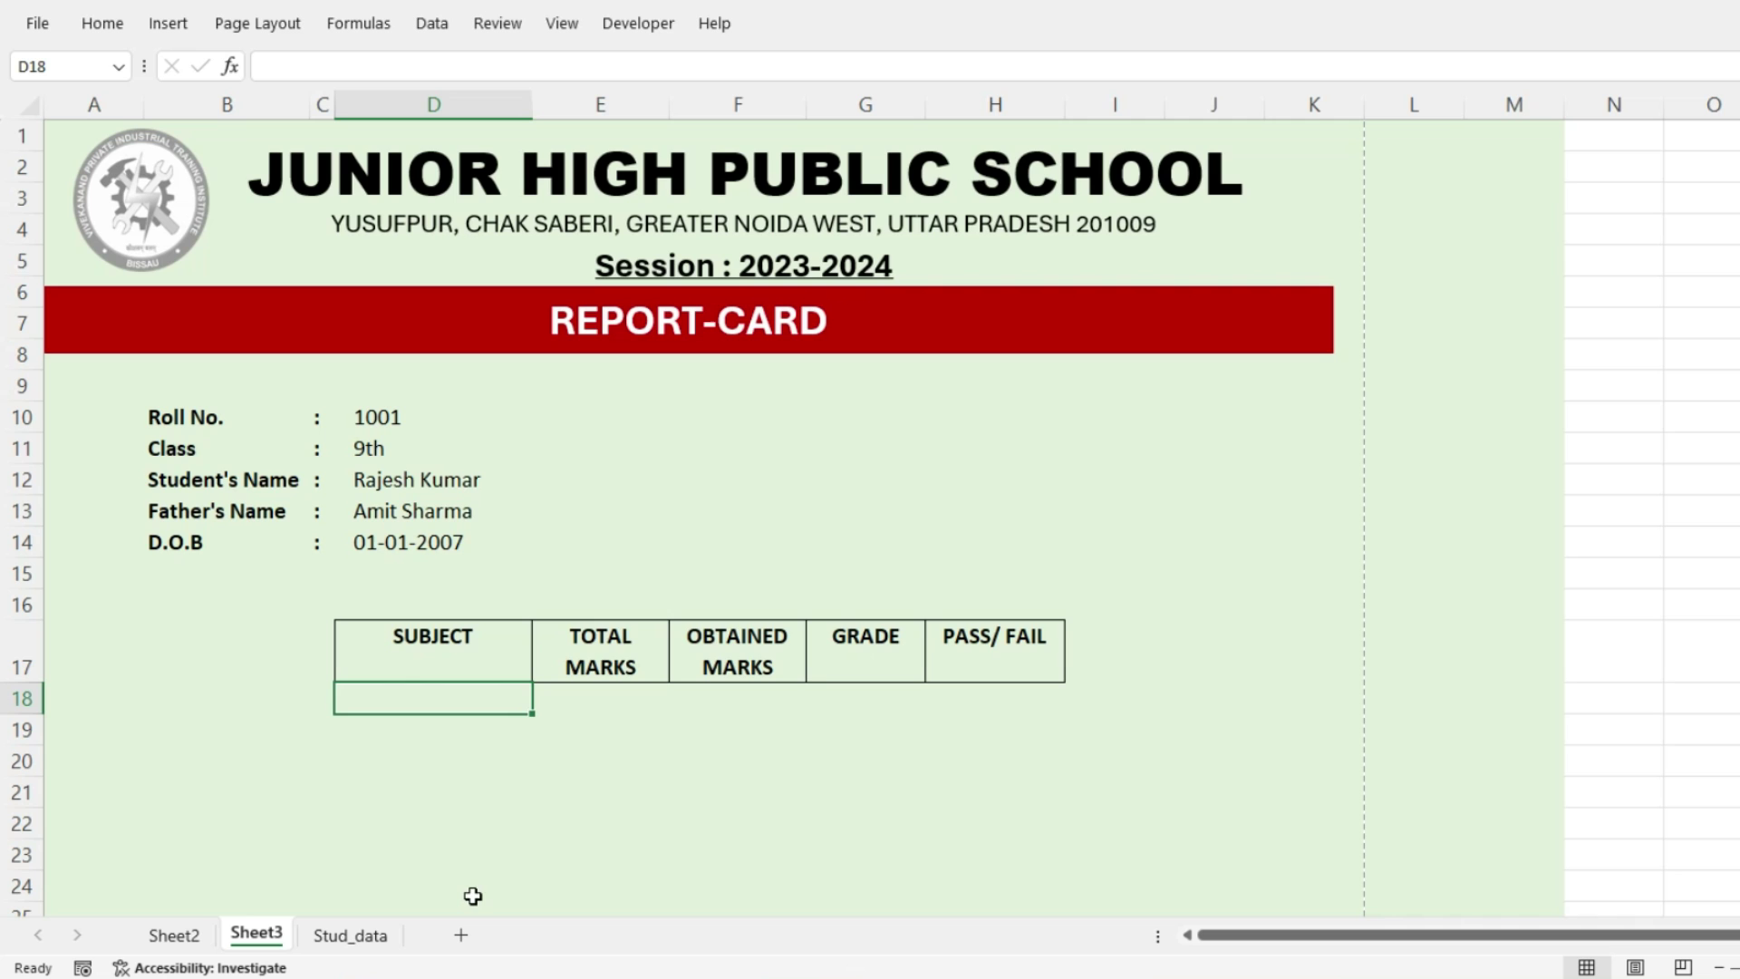
pyautogui.click(349, 937)
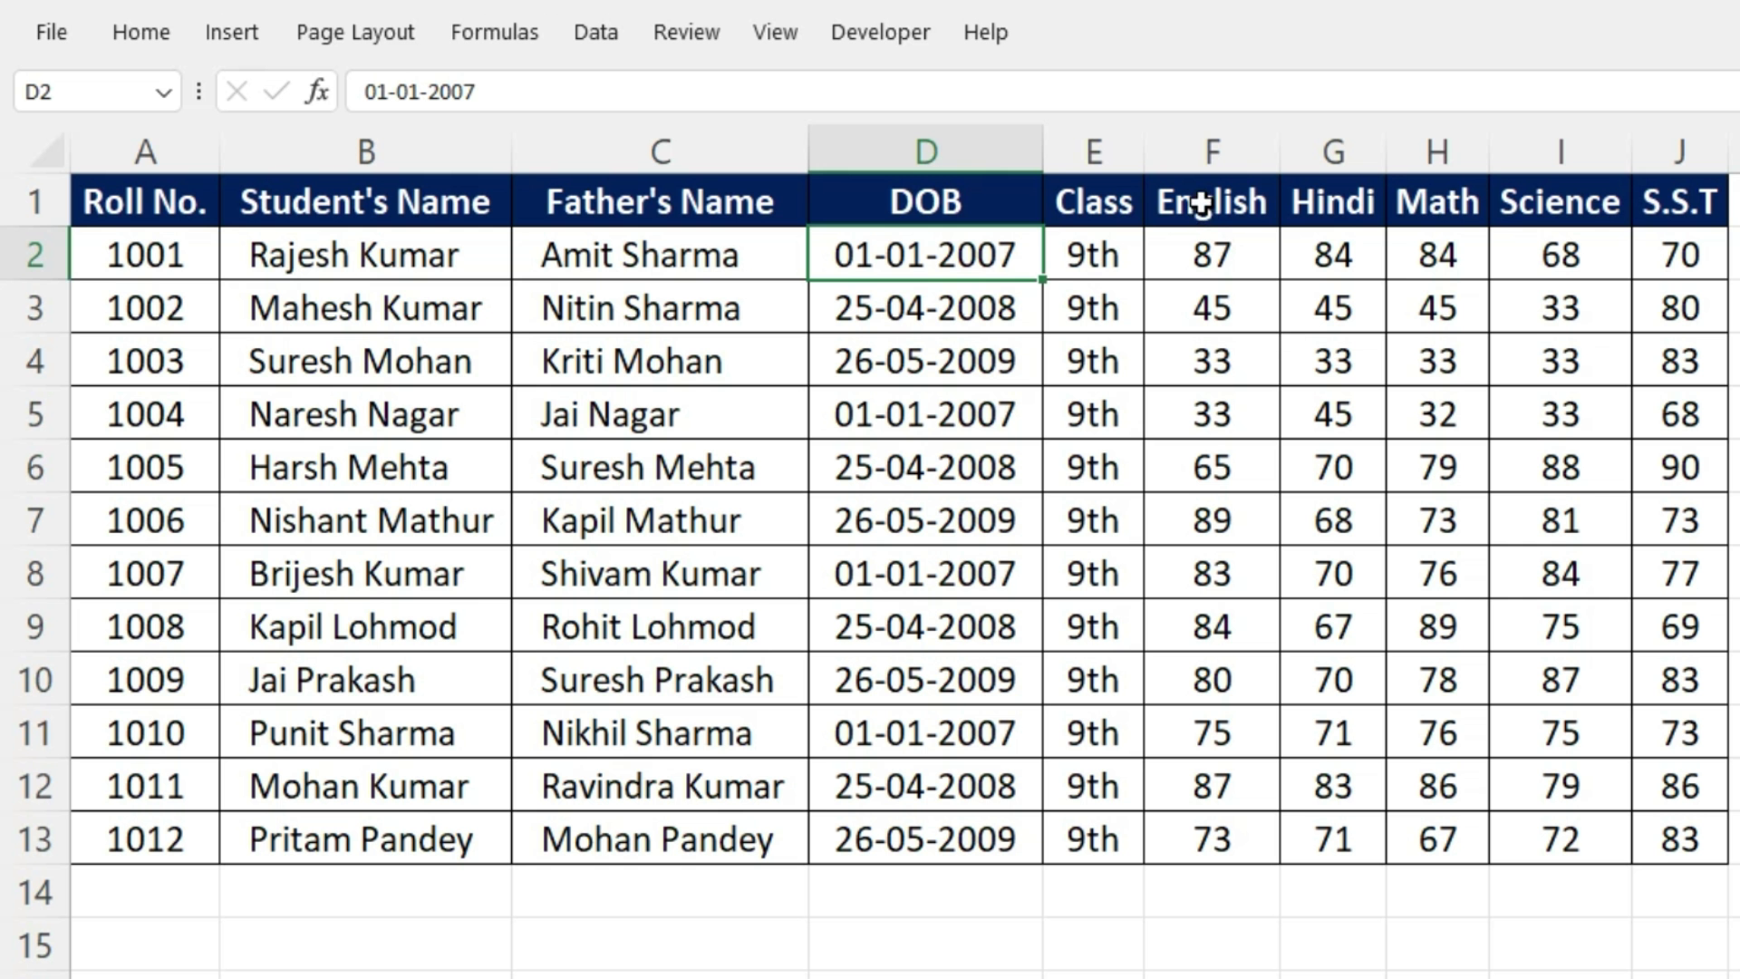
pyautogui.moveTo(869, 148); pyautogui.dragTo(1166, 146)
pyautogui.moveTo(1610, 201); pyautogui.dragTo(1670, 205)
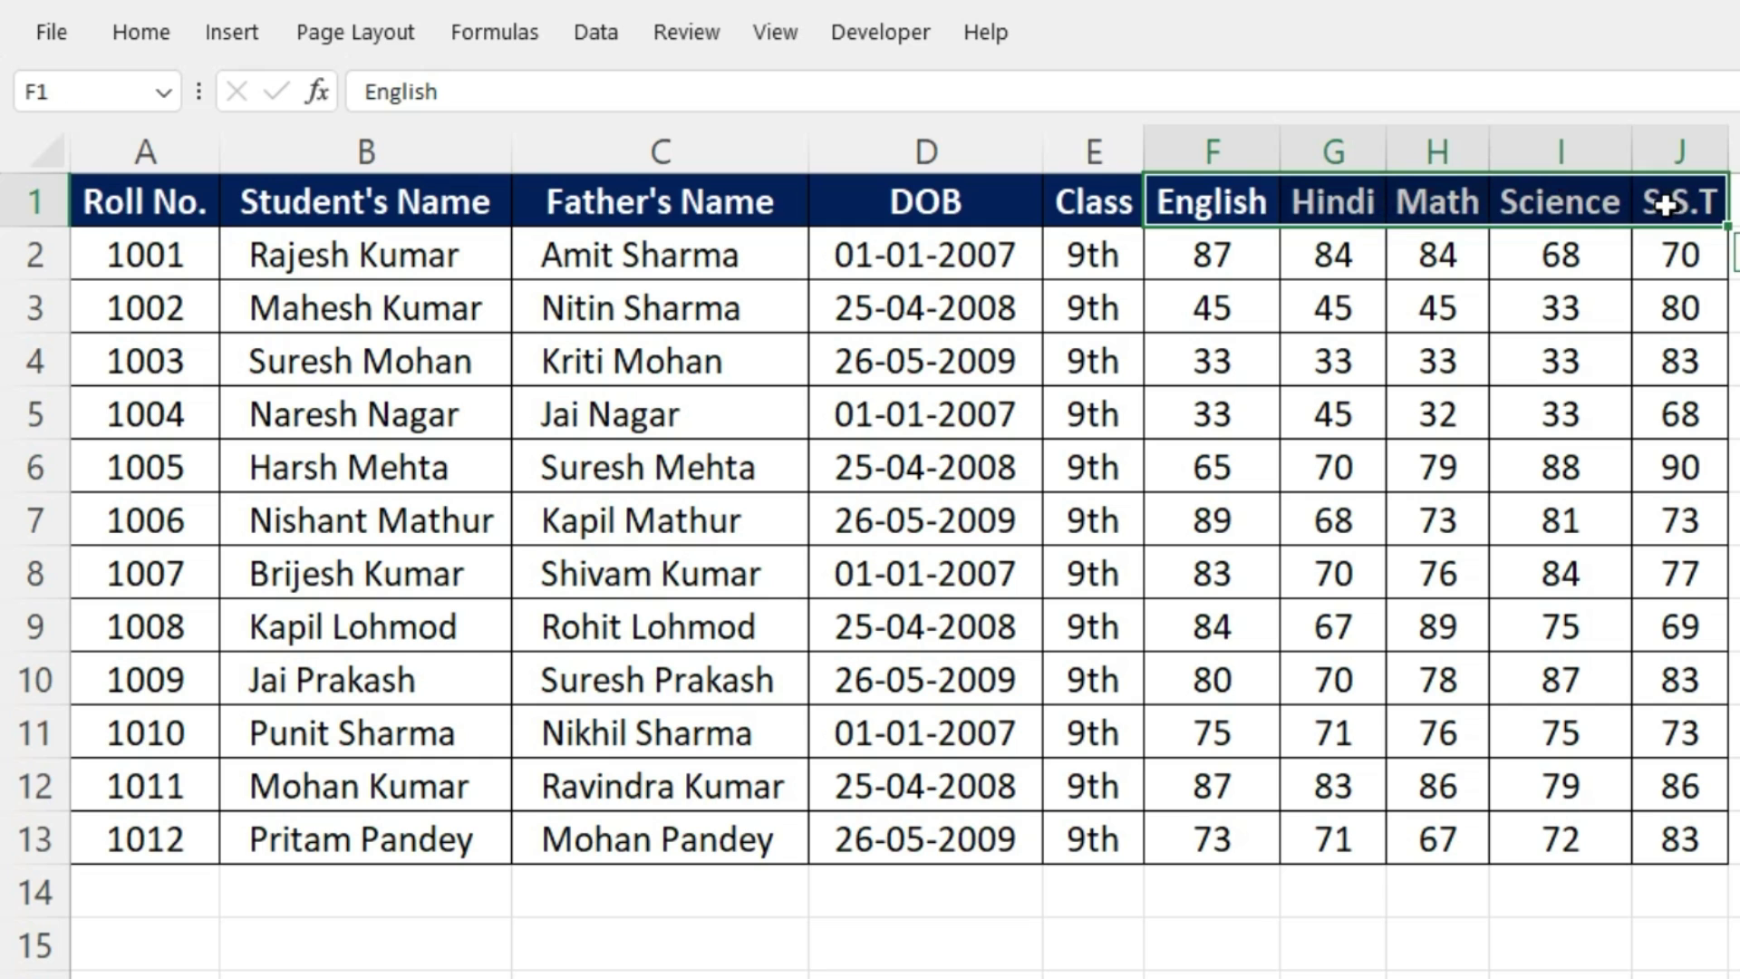
pyautogui.hotkey('ctrl', 'c')
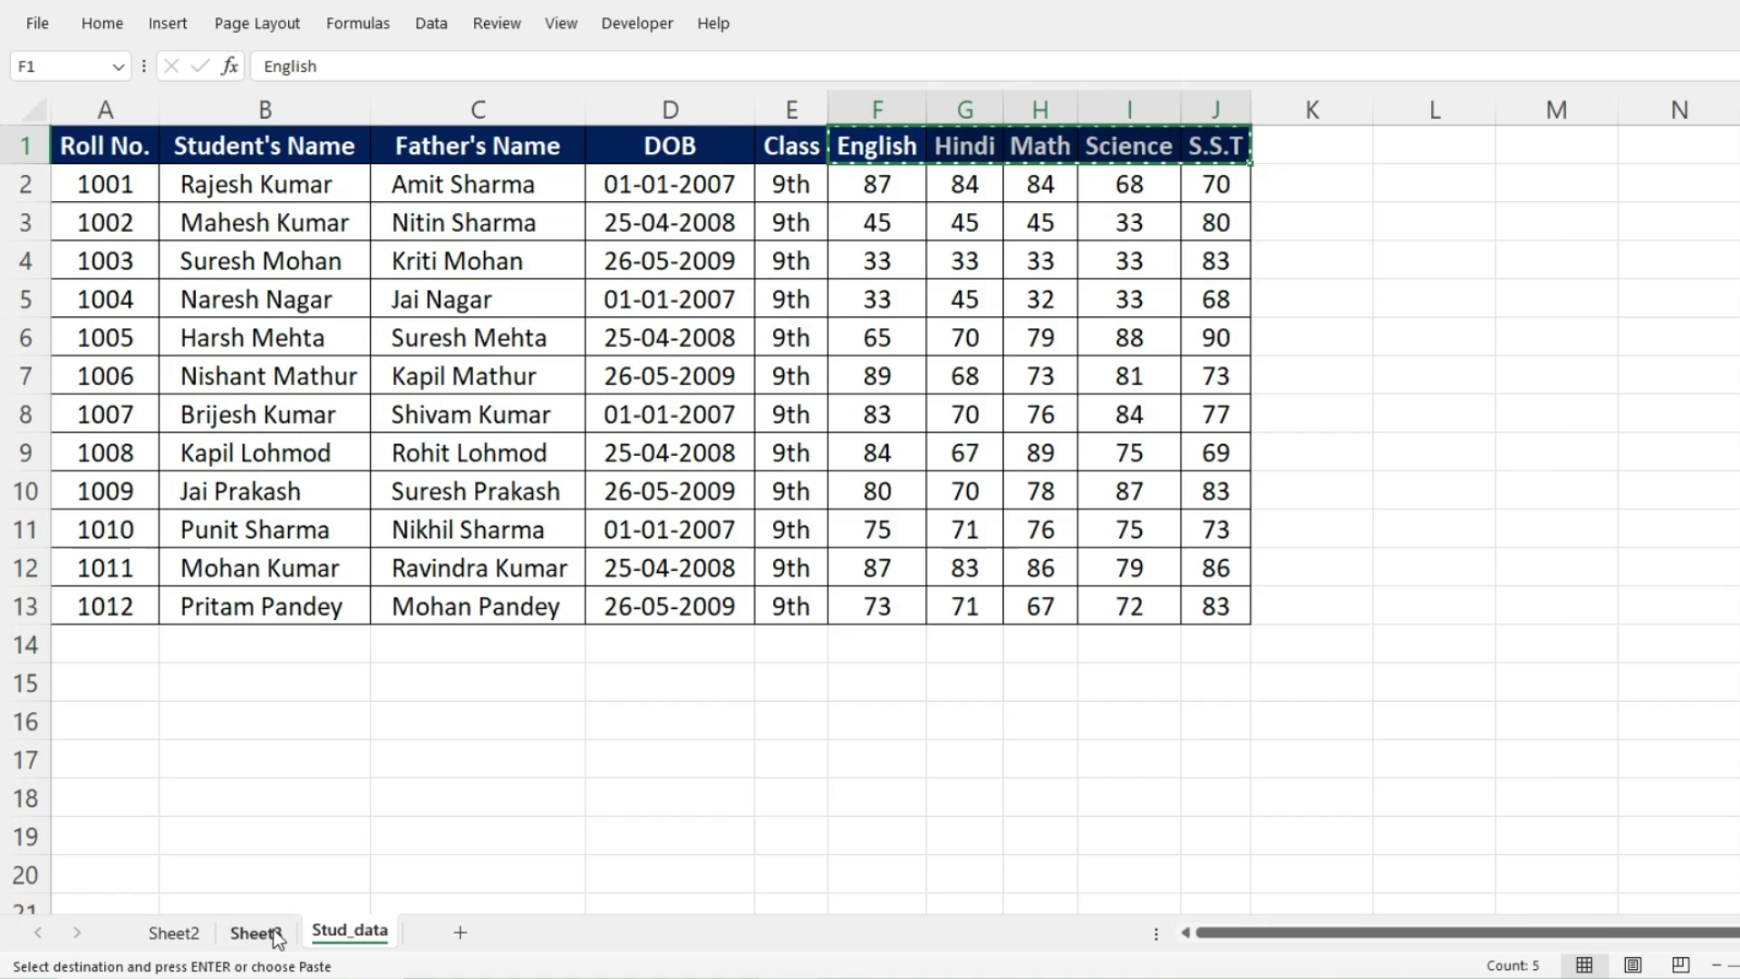
# Paste the copied subject names into Sheet3 from D18 downward as transposed values only using Paste Special
pyautogui.click(256, 933)
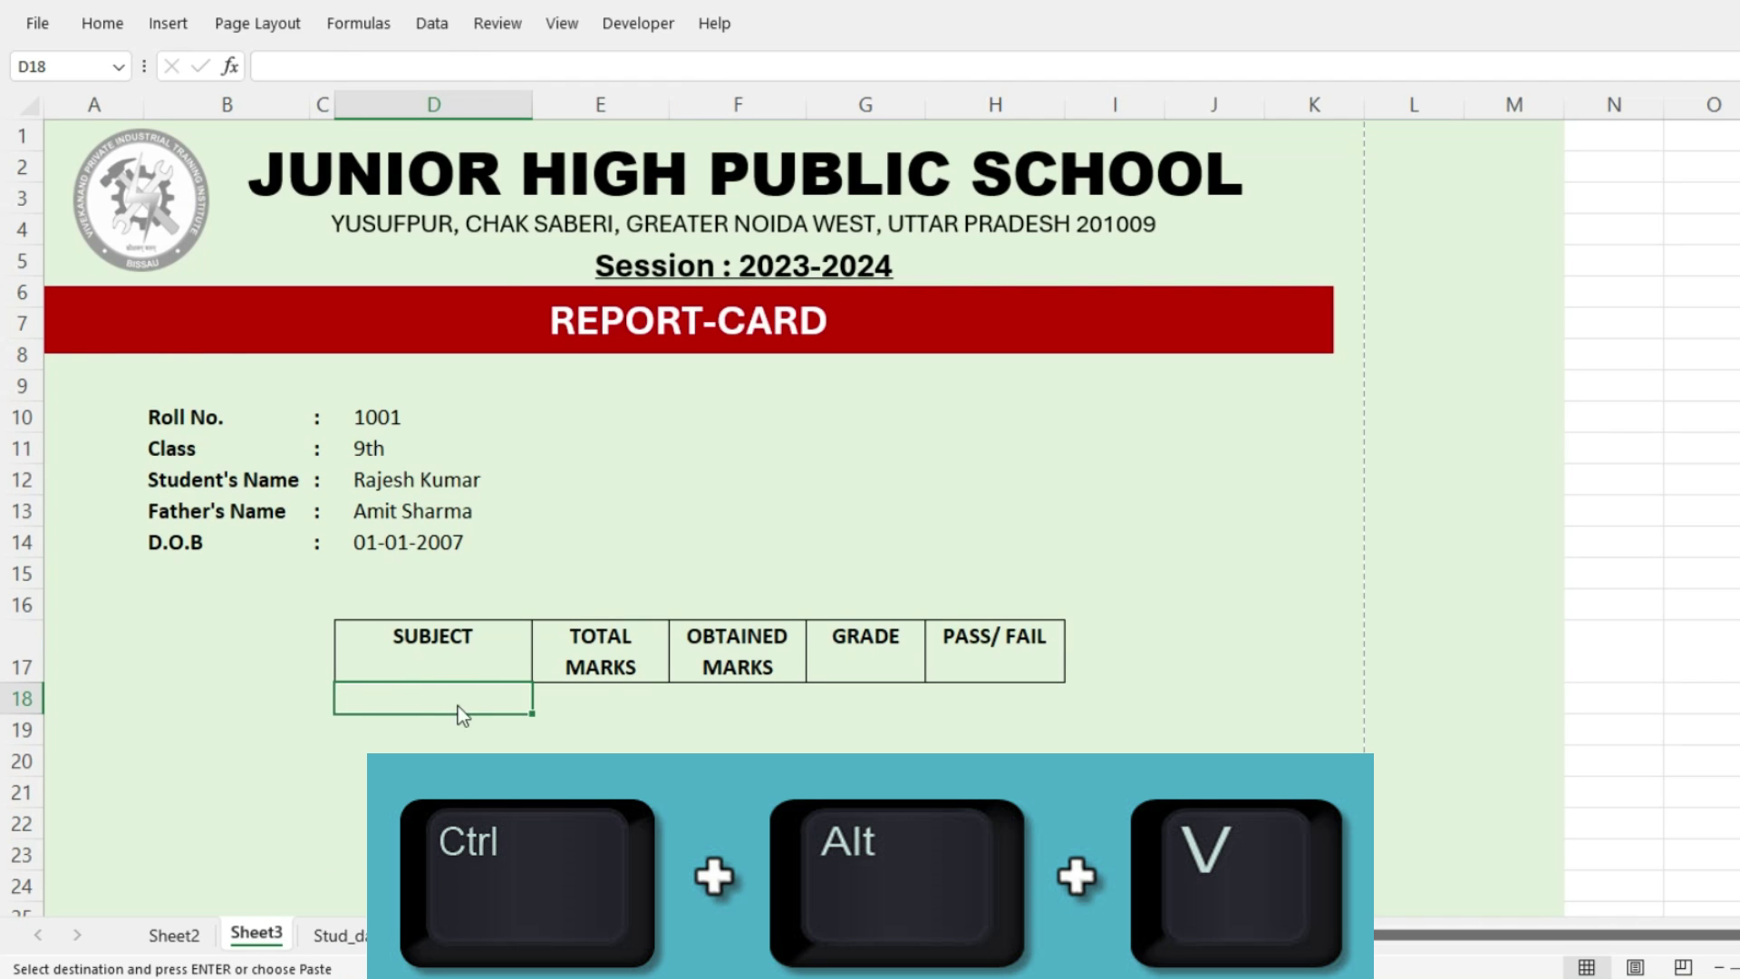
pyautogui.hotkey('ctrl', 'alt', 'v')
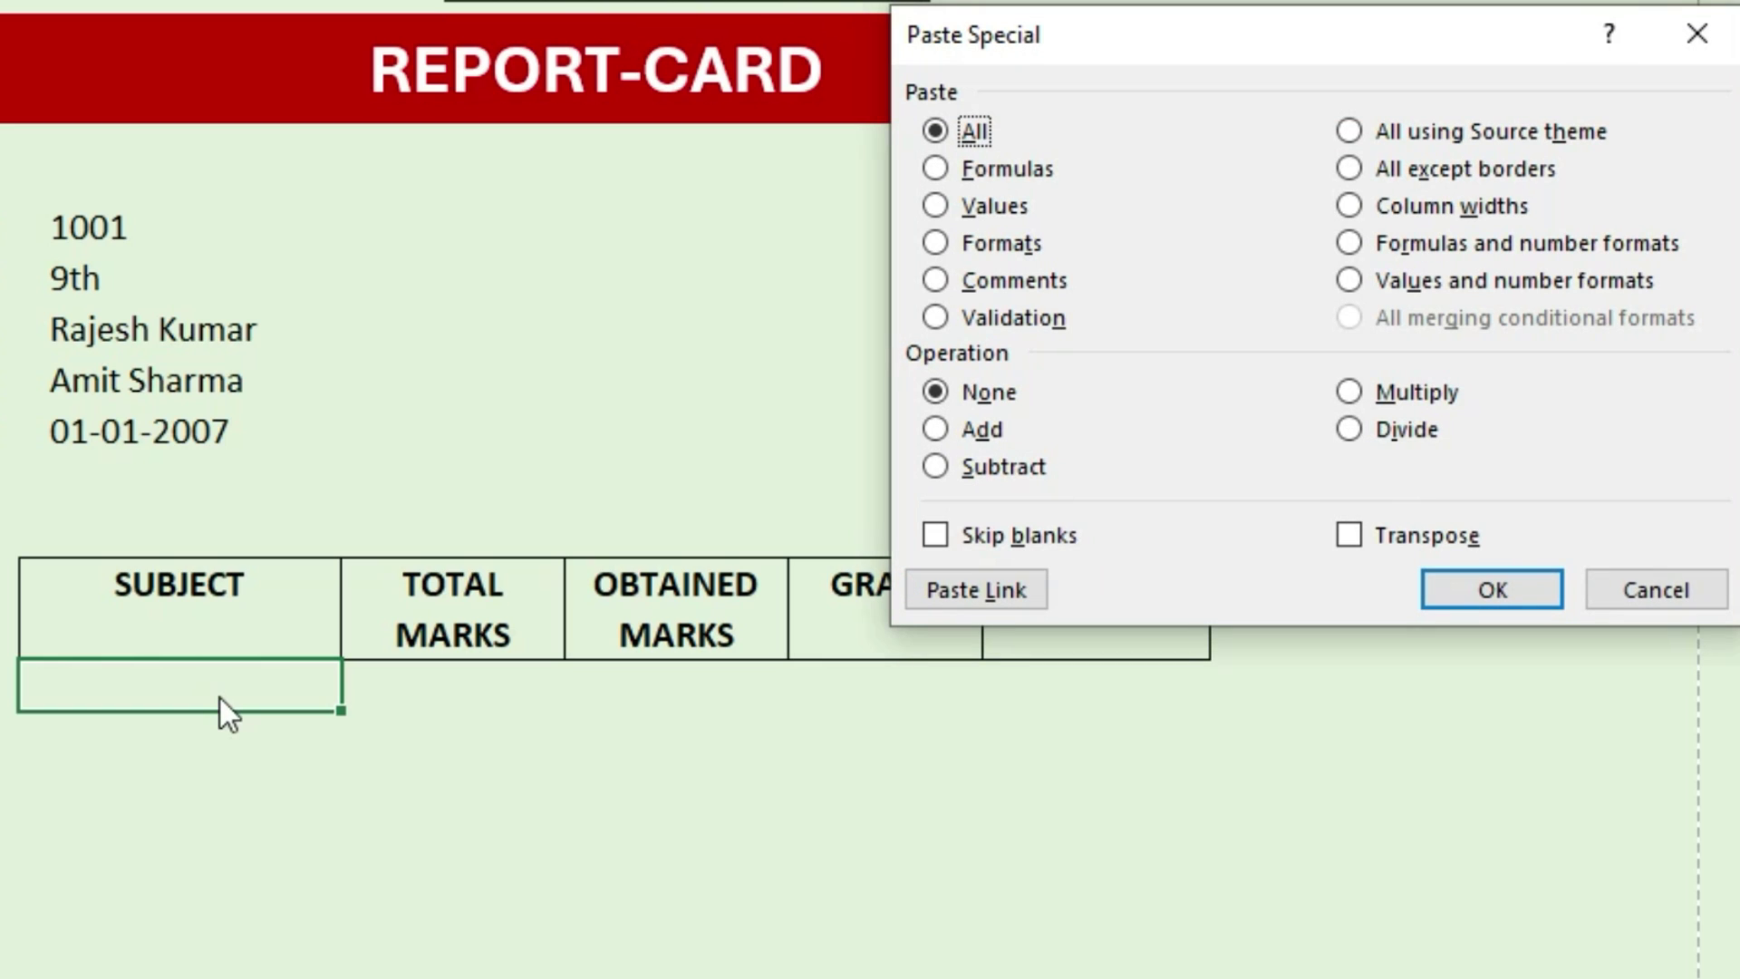
pyautogui.click(960, 205)
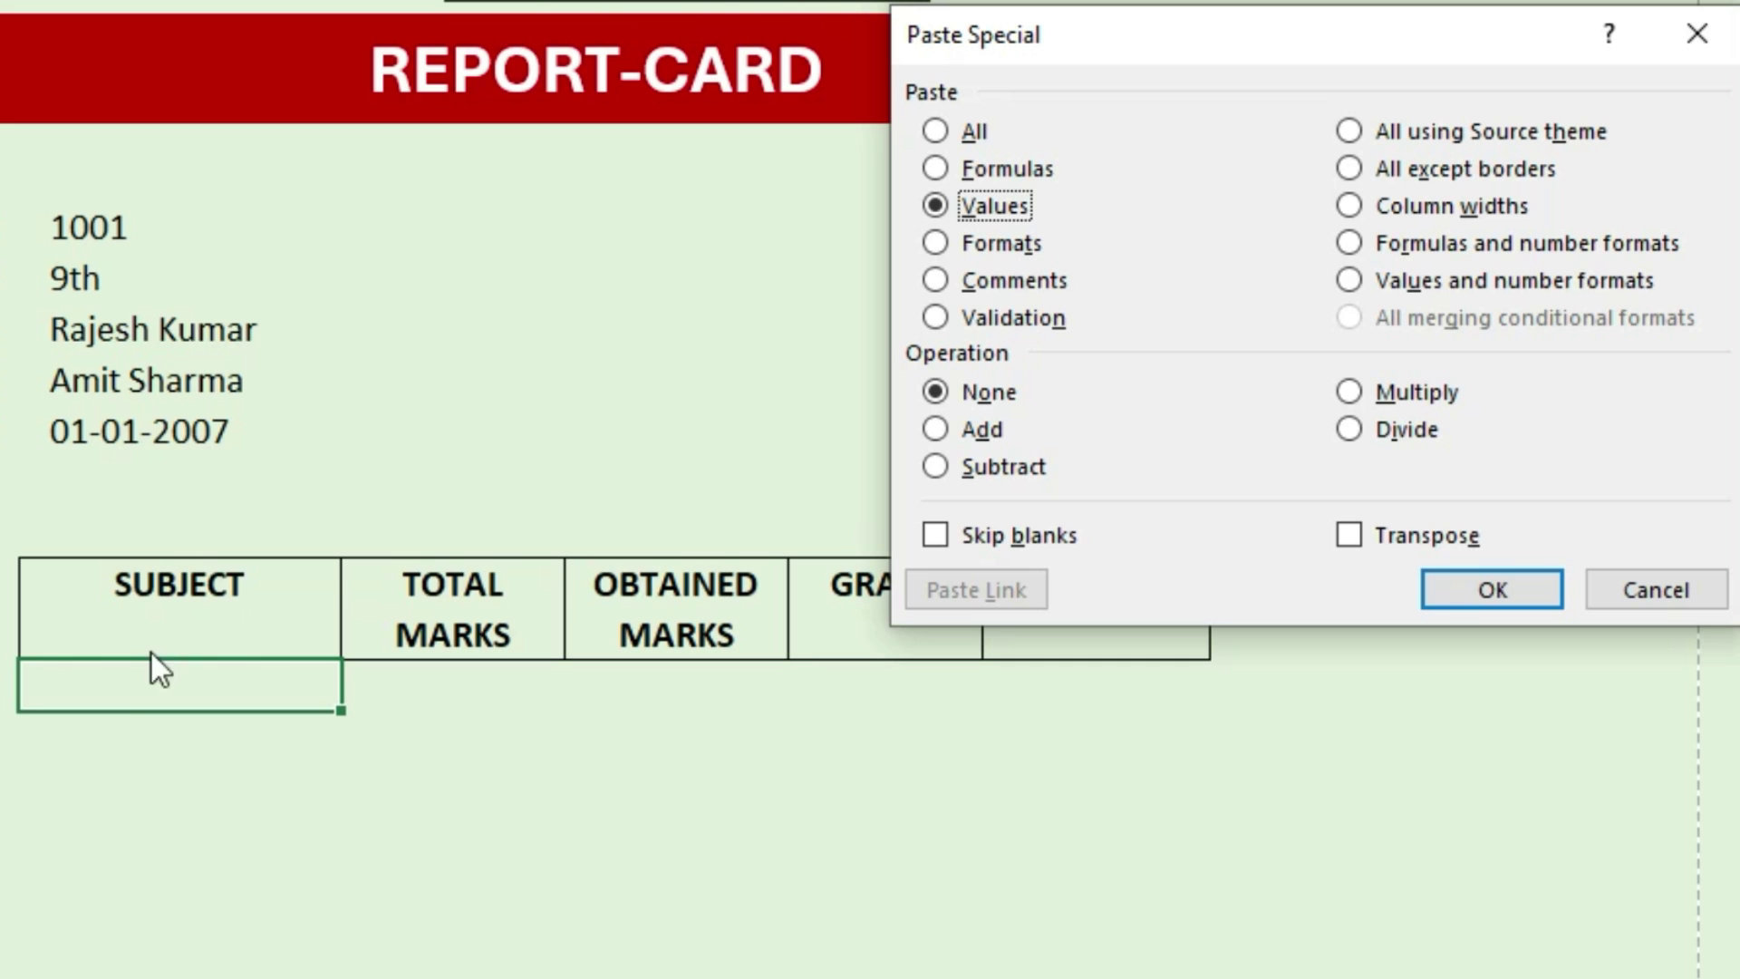
pyautogui.click(1349, 536)
pyautogui.click(1532, 587)
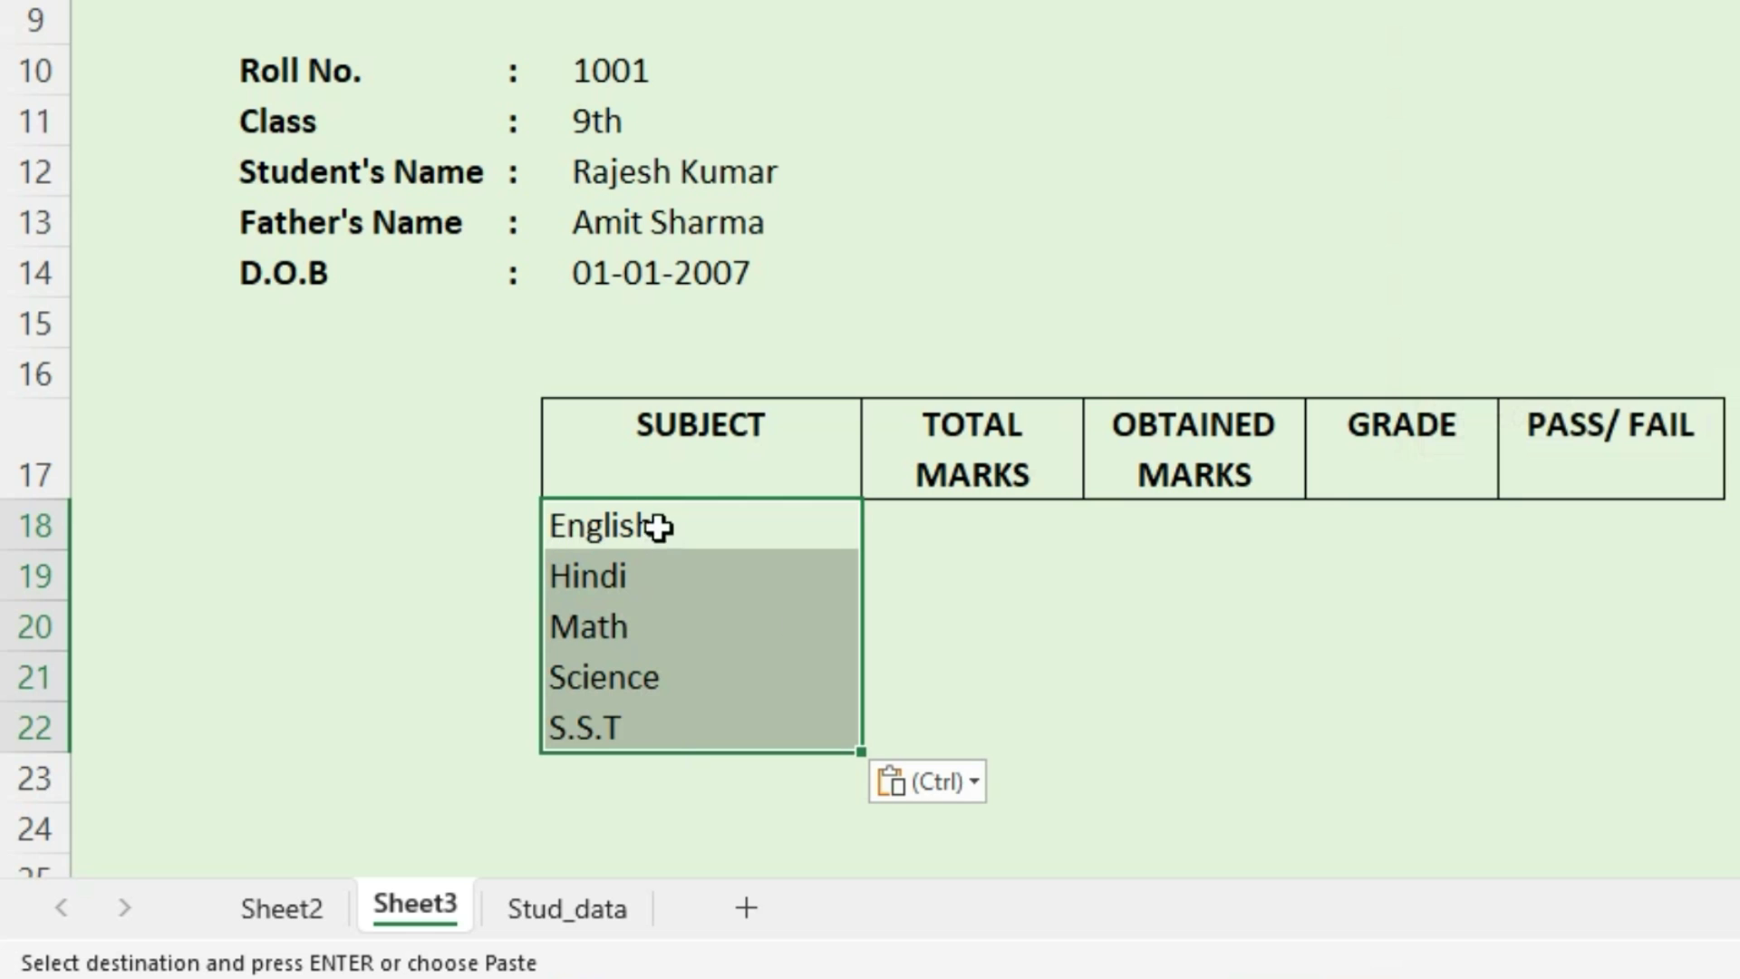
pyautogui.click(522, 923)
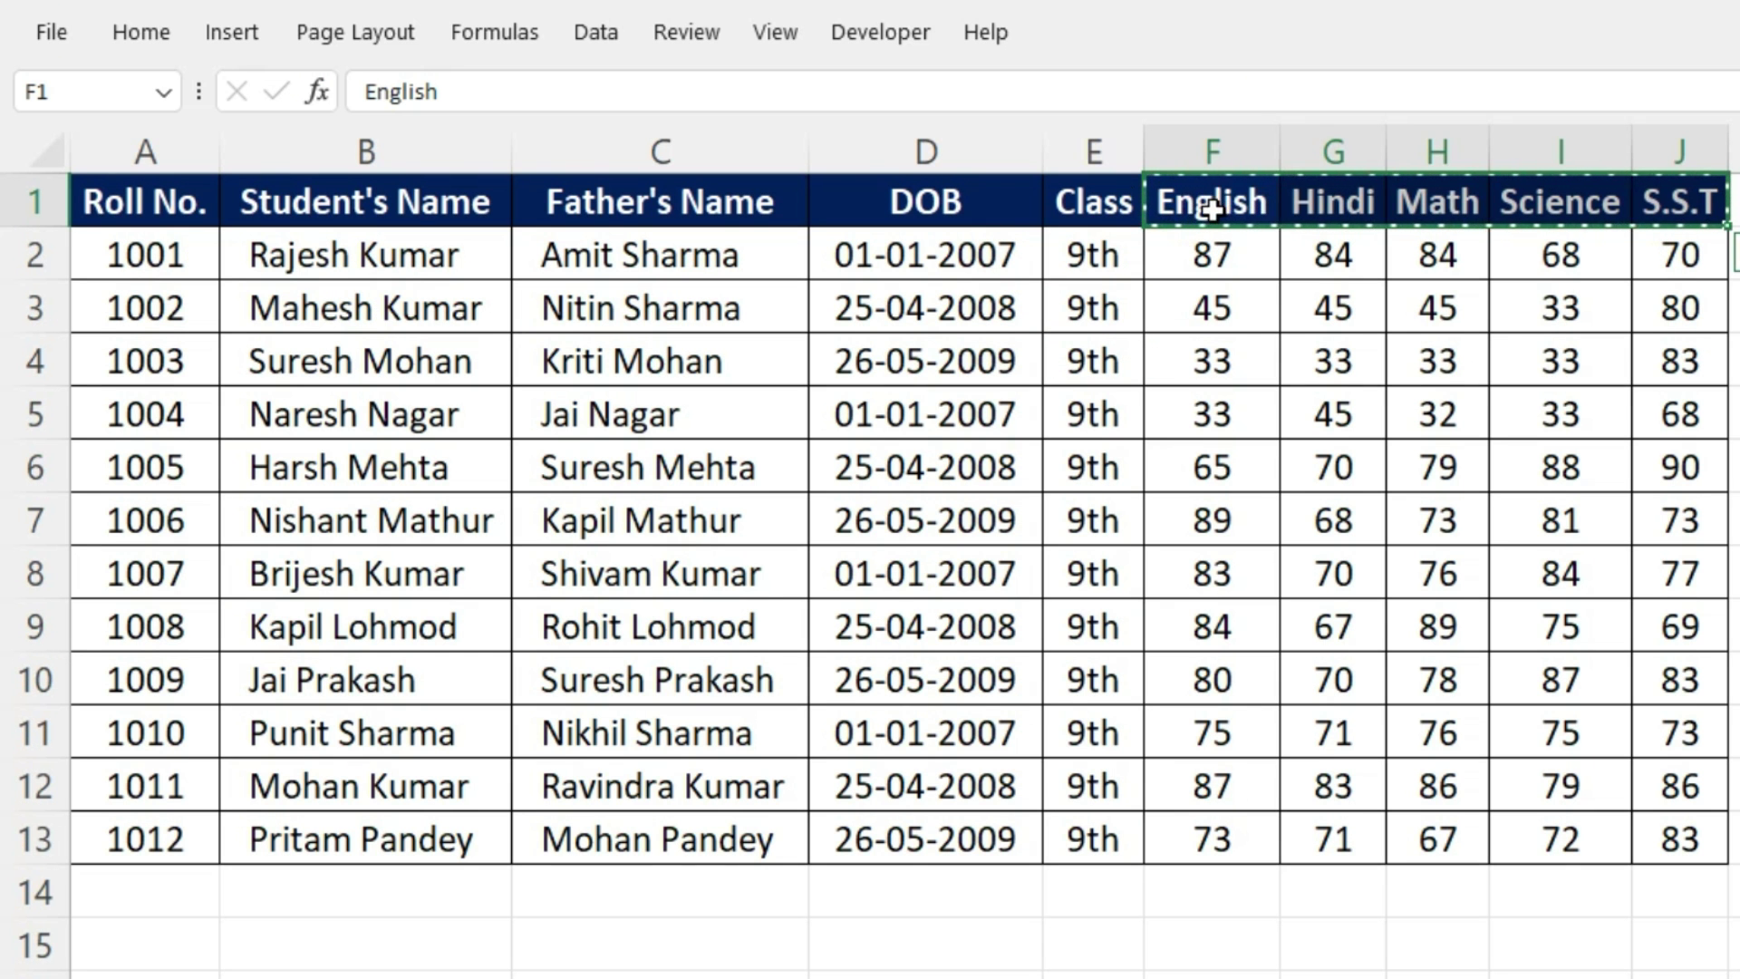
pyautogui.moveTo(1178, 201); pyautogui.dragTo(1708, 197)
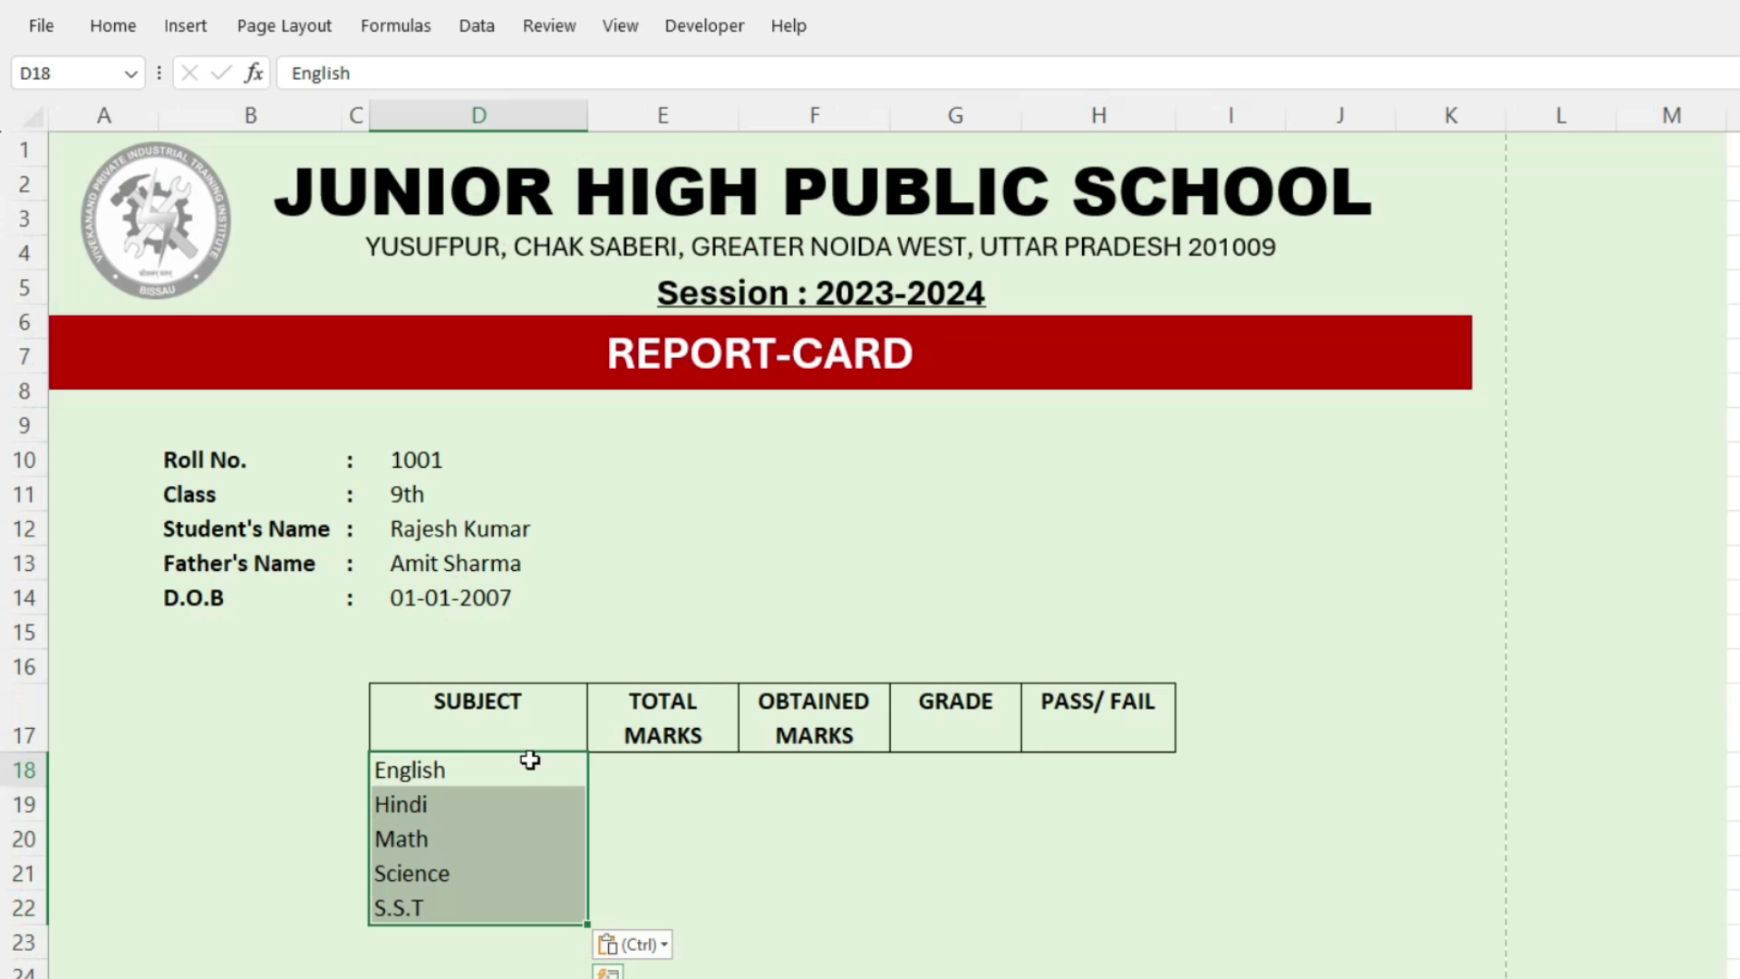
# Increase the font size of the subject names in D18:D22 to 14 and center them horizontally
pyautogui.moveTo(530, 760); pyautogui.dragTo(508, 901)
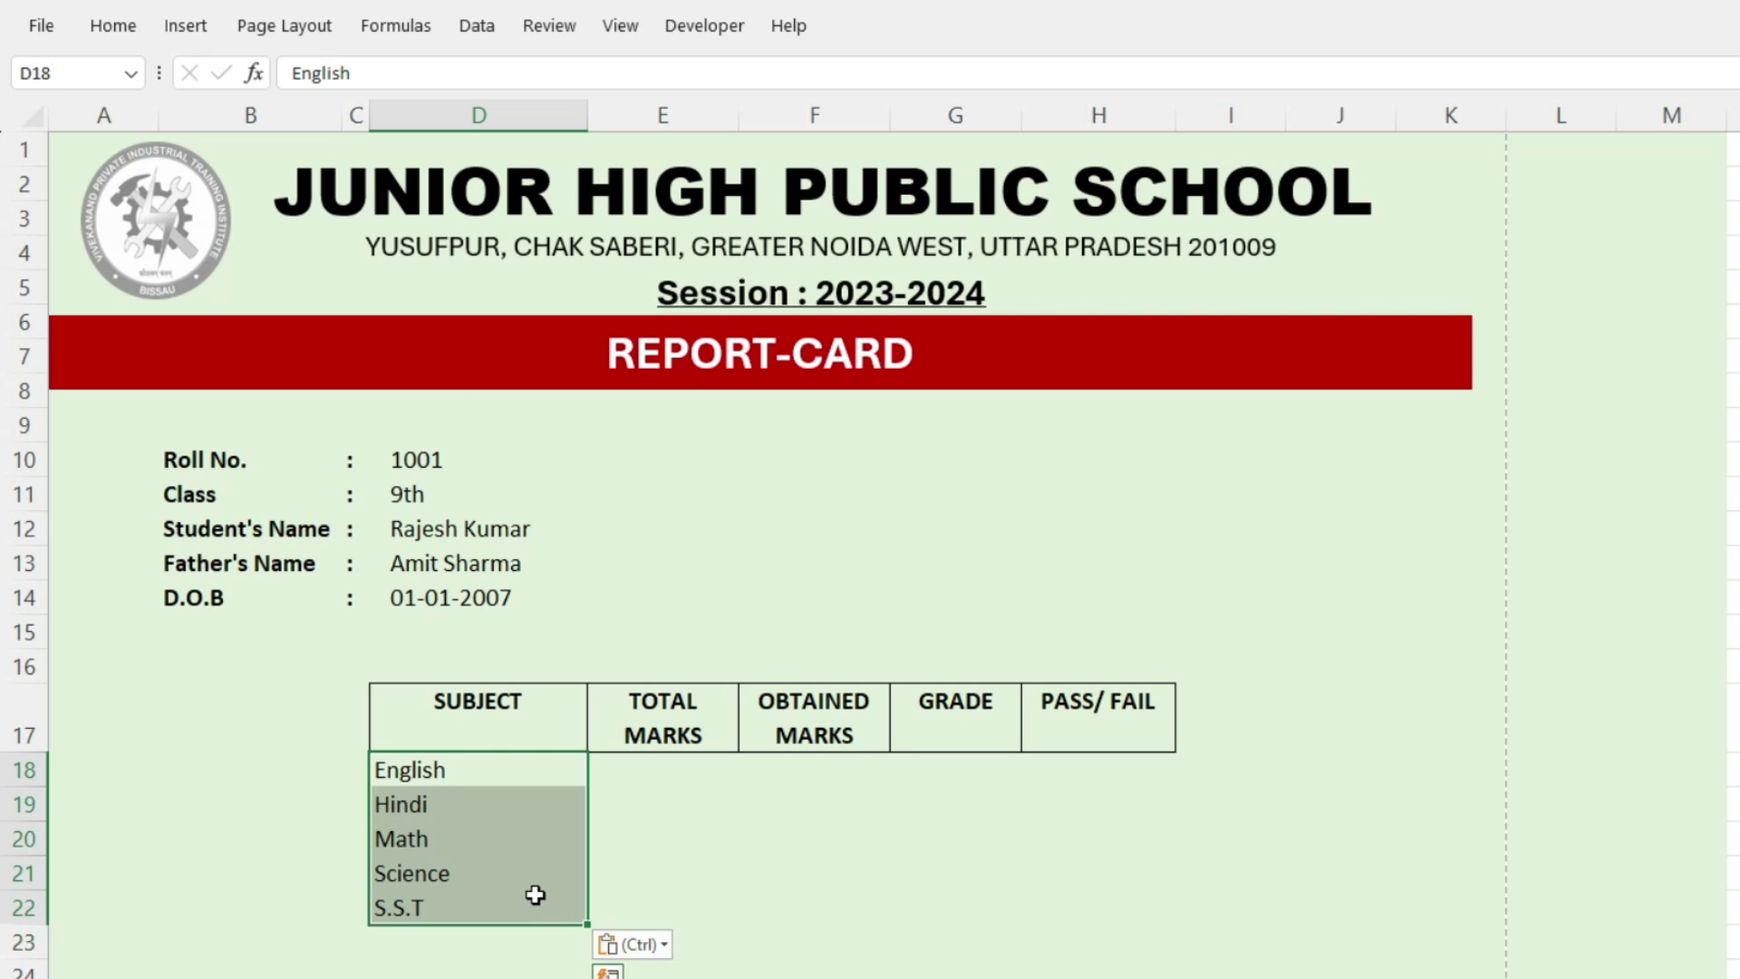
pyautogui.click(116, 28)
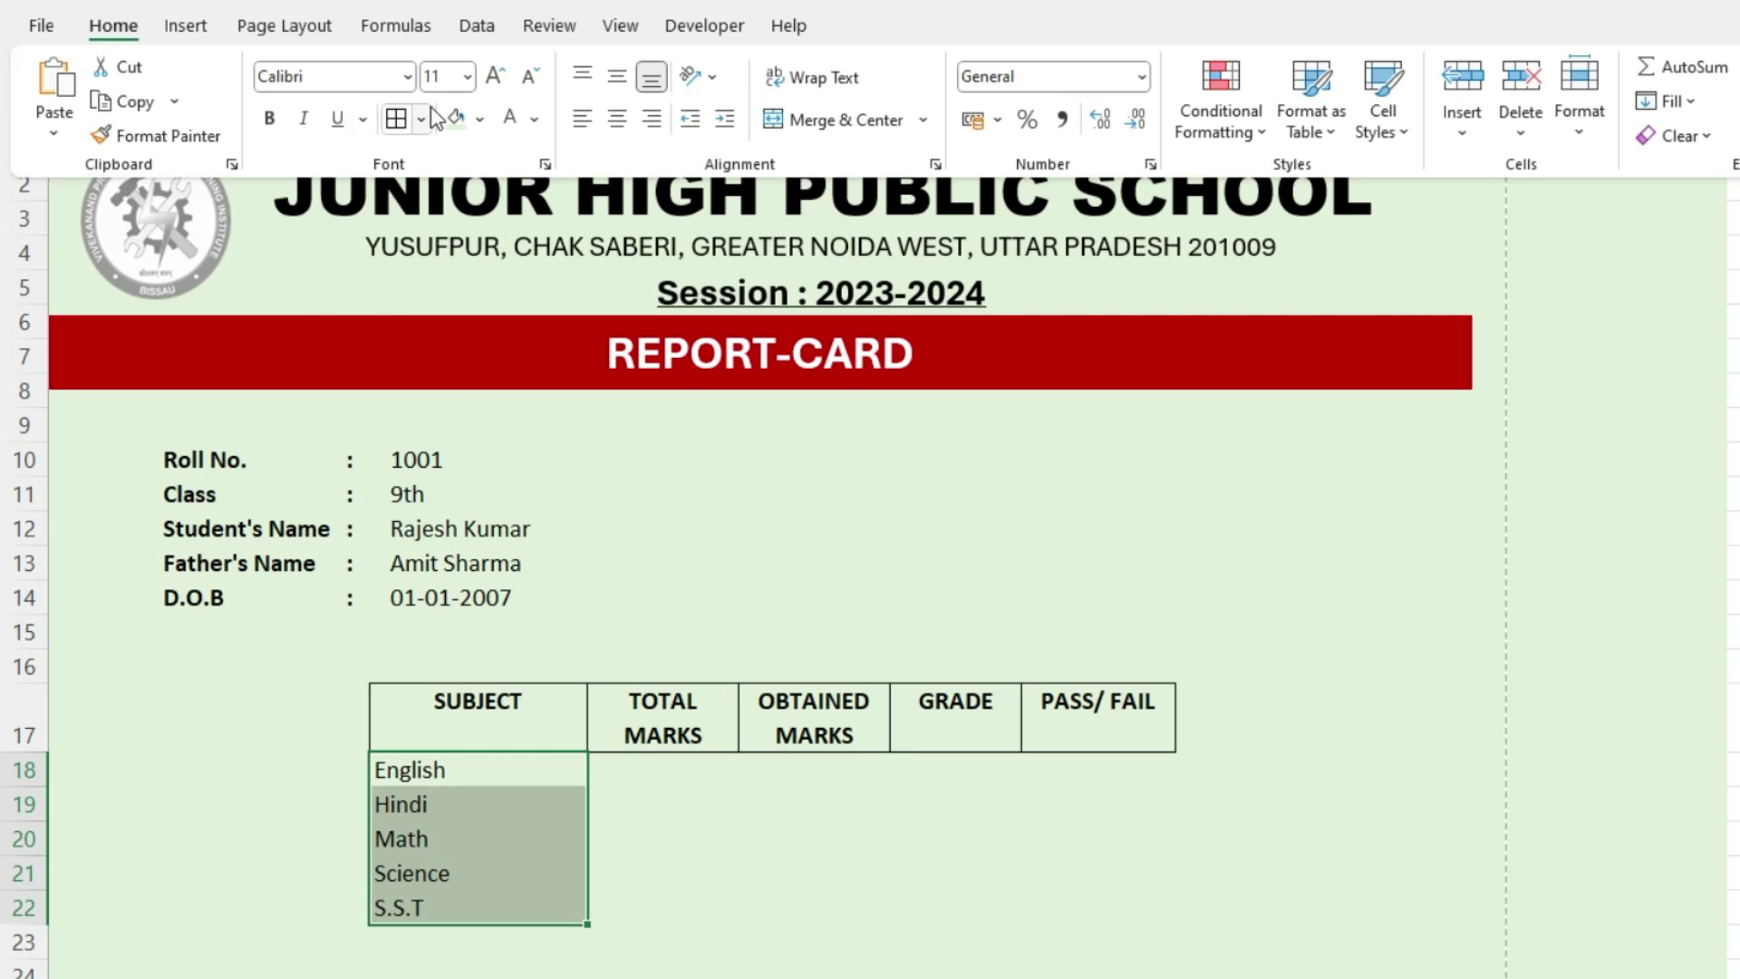
pyautogui.click(497, 80)
pyautogui.click(497, 80)
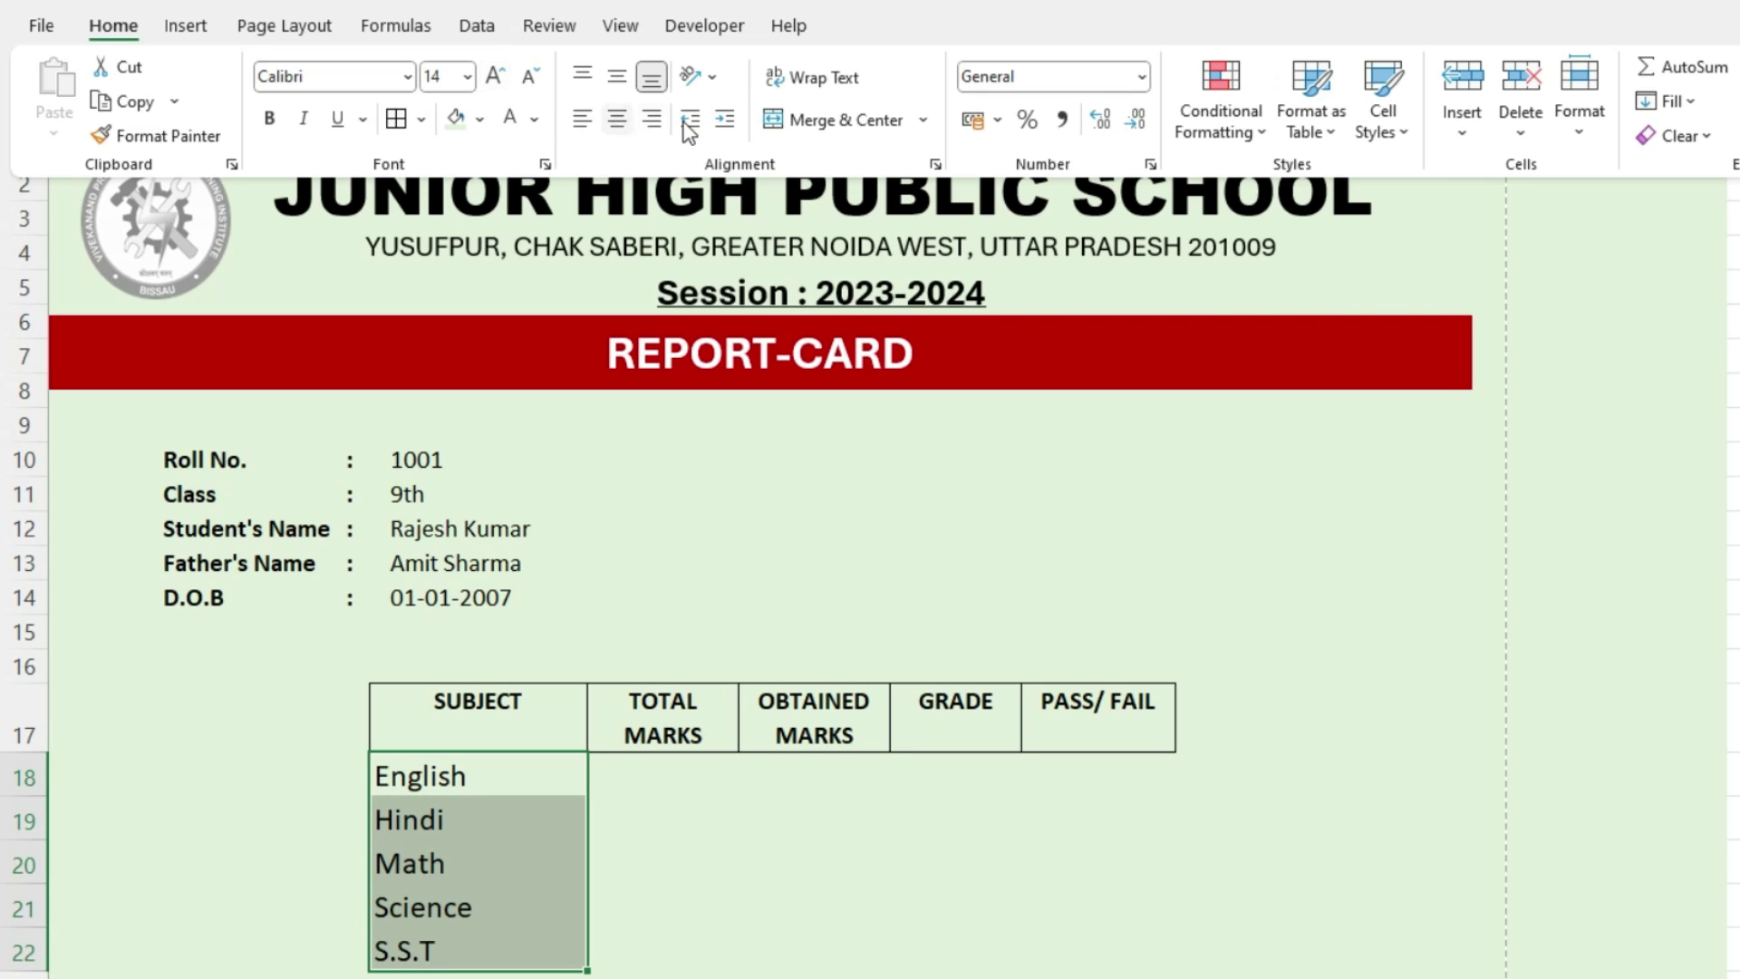
pyautogui.click(617, 125)
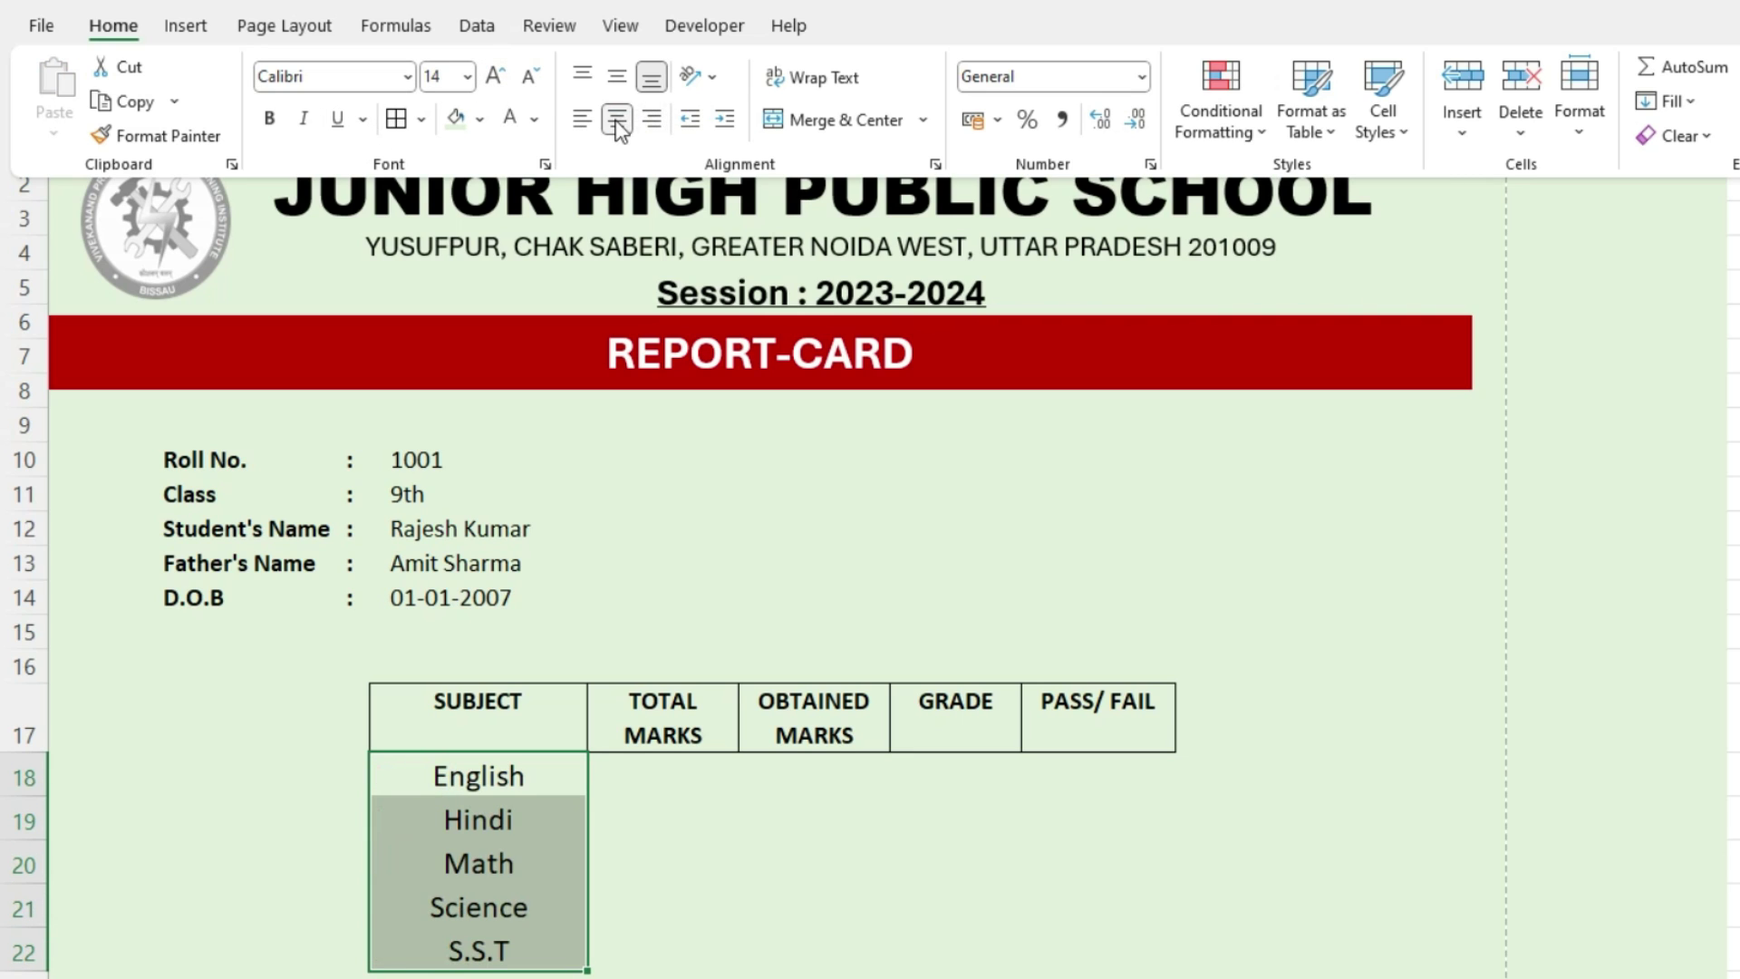
# Enter 100 as the total marks in E18 and E19 and fill the value down to E22
pyautogui.click(636, 777)
pyautogui.write('100')
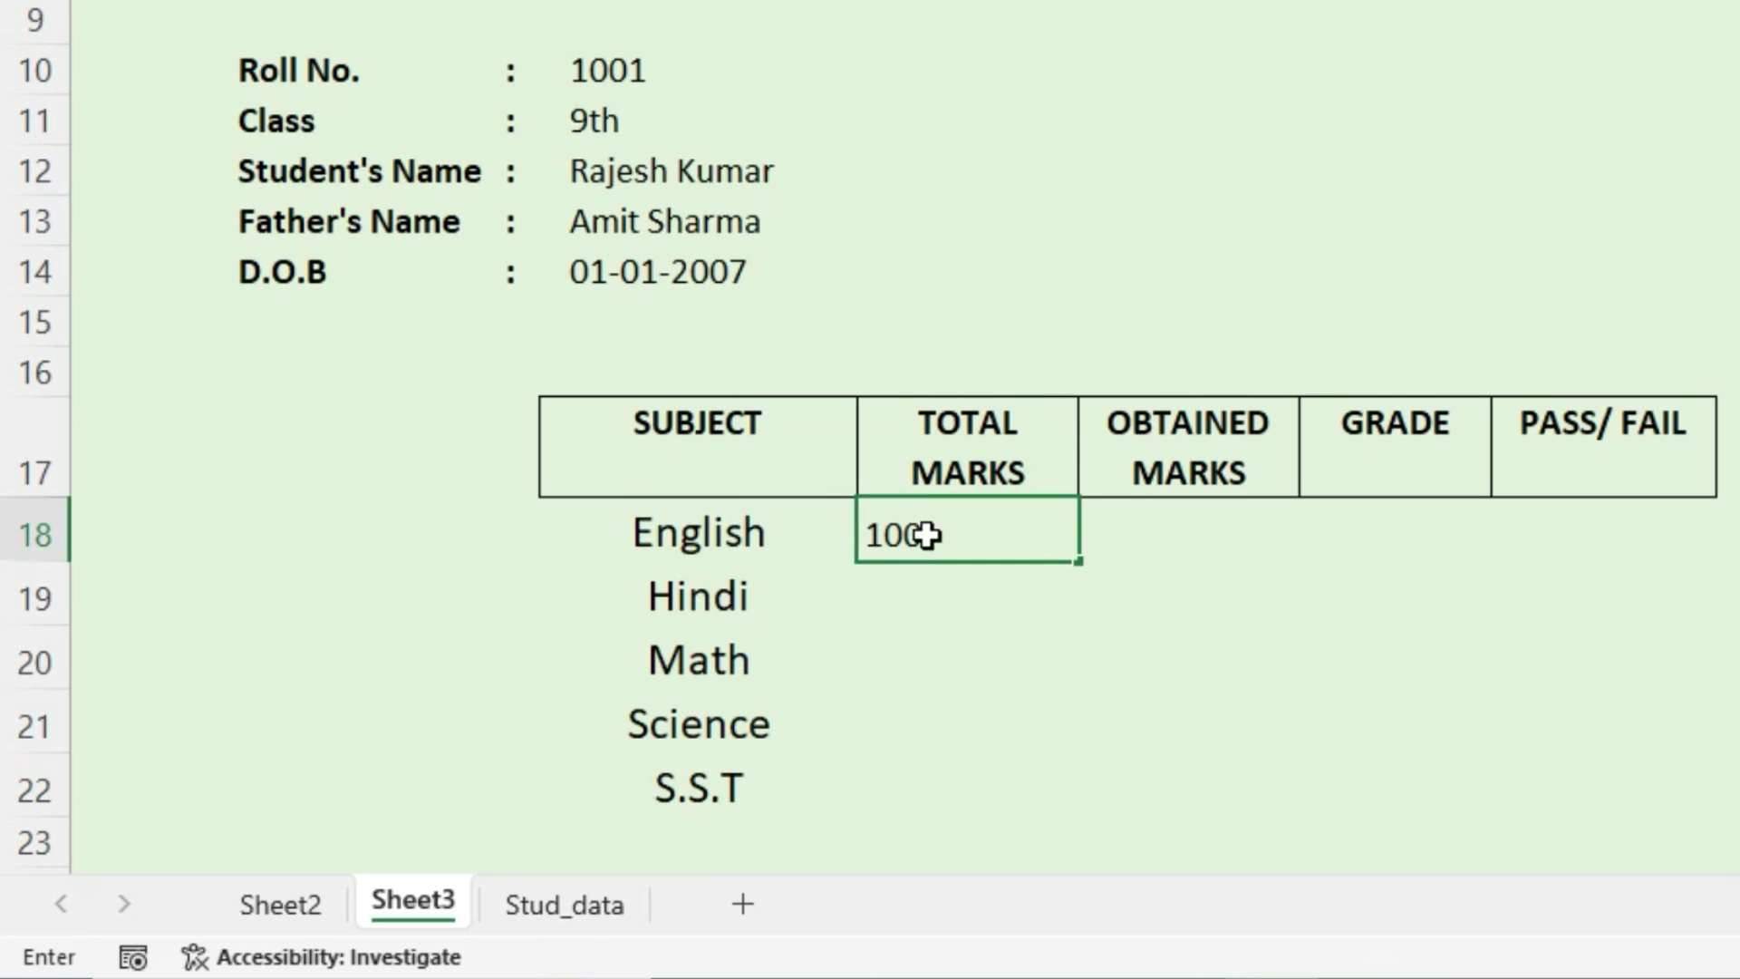
pyautogui.press('Return')
pyautogui.write('100')
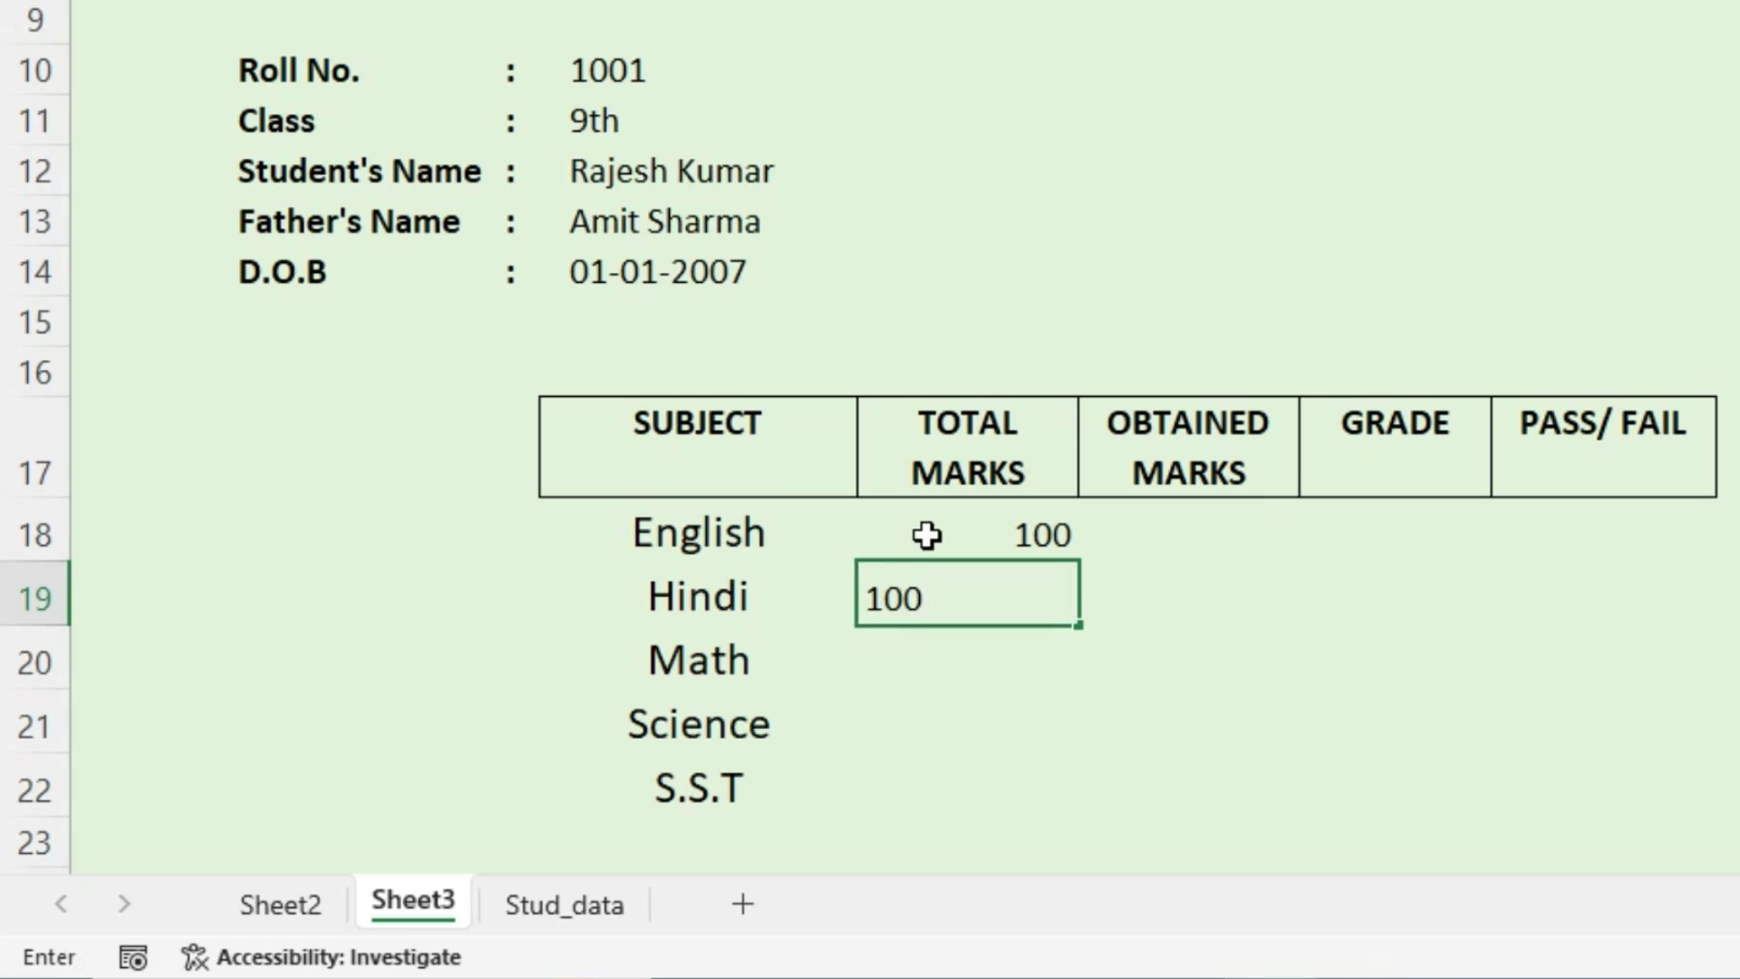
pyautogui.press('Return')
pyautogui.click(994, 598)
pyautogui.moveTo(1078, 625); pyautogui.dragTo(1062, 817)
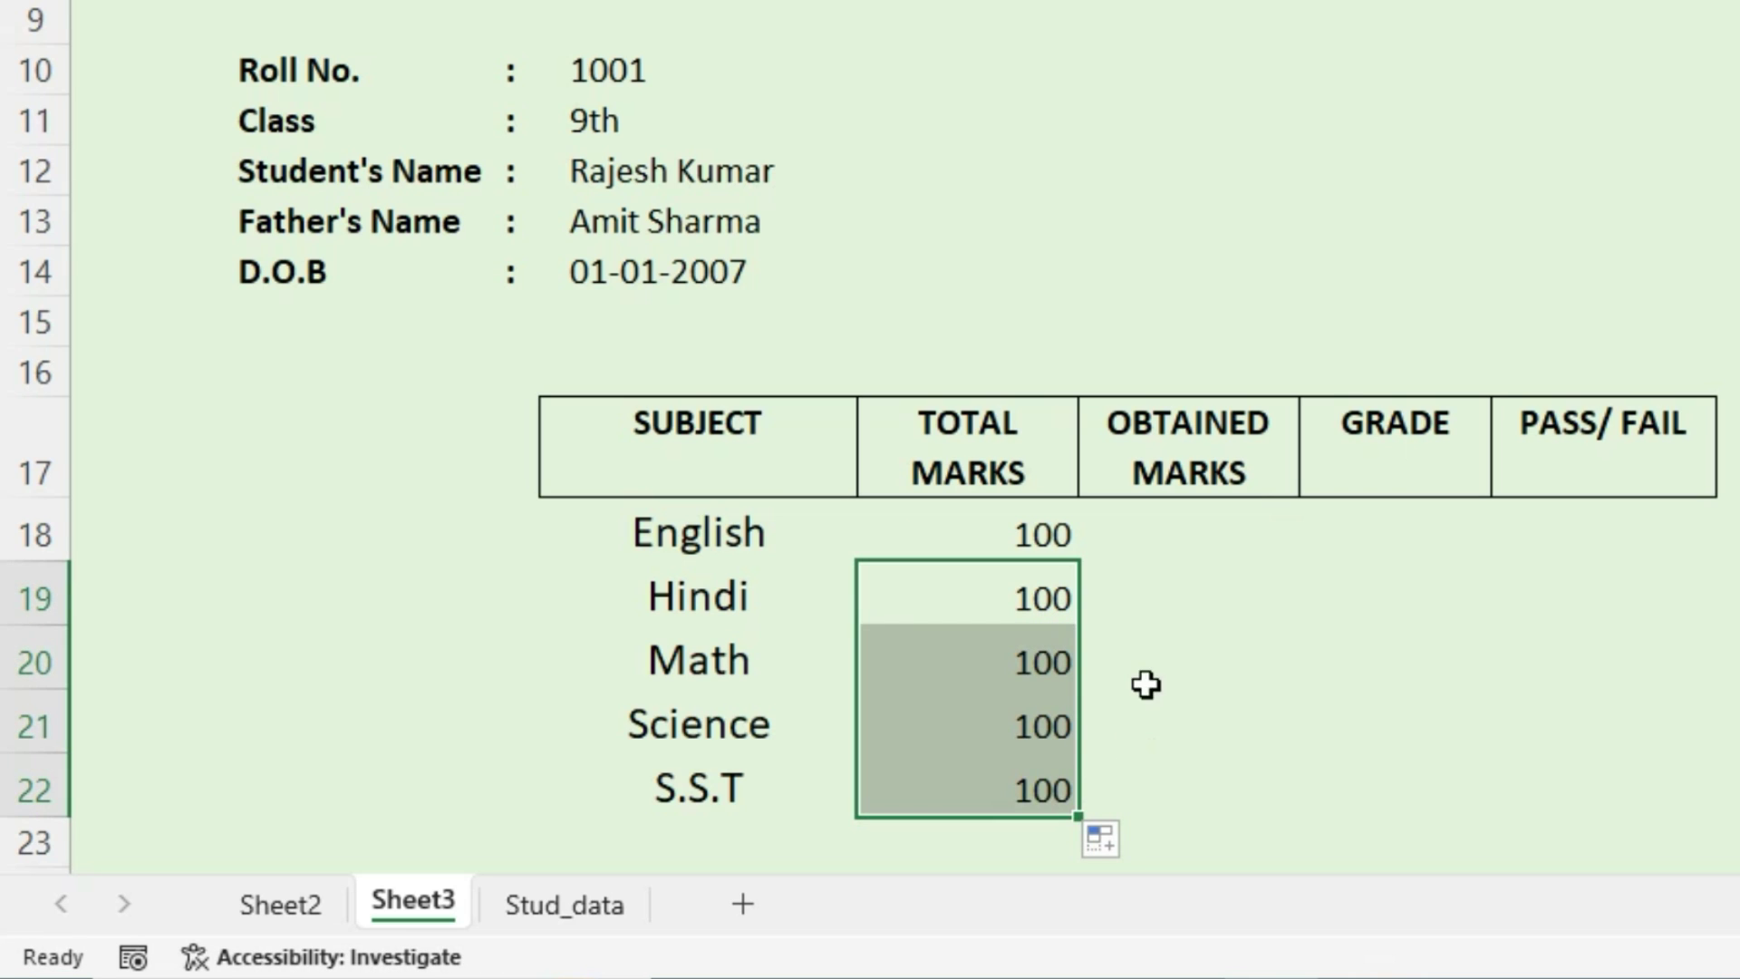
# Insert an entire column before the OBTAINED MARKS column of the marks table
pyautogui.click(1176, 543)
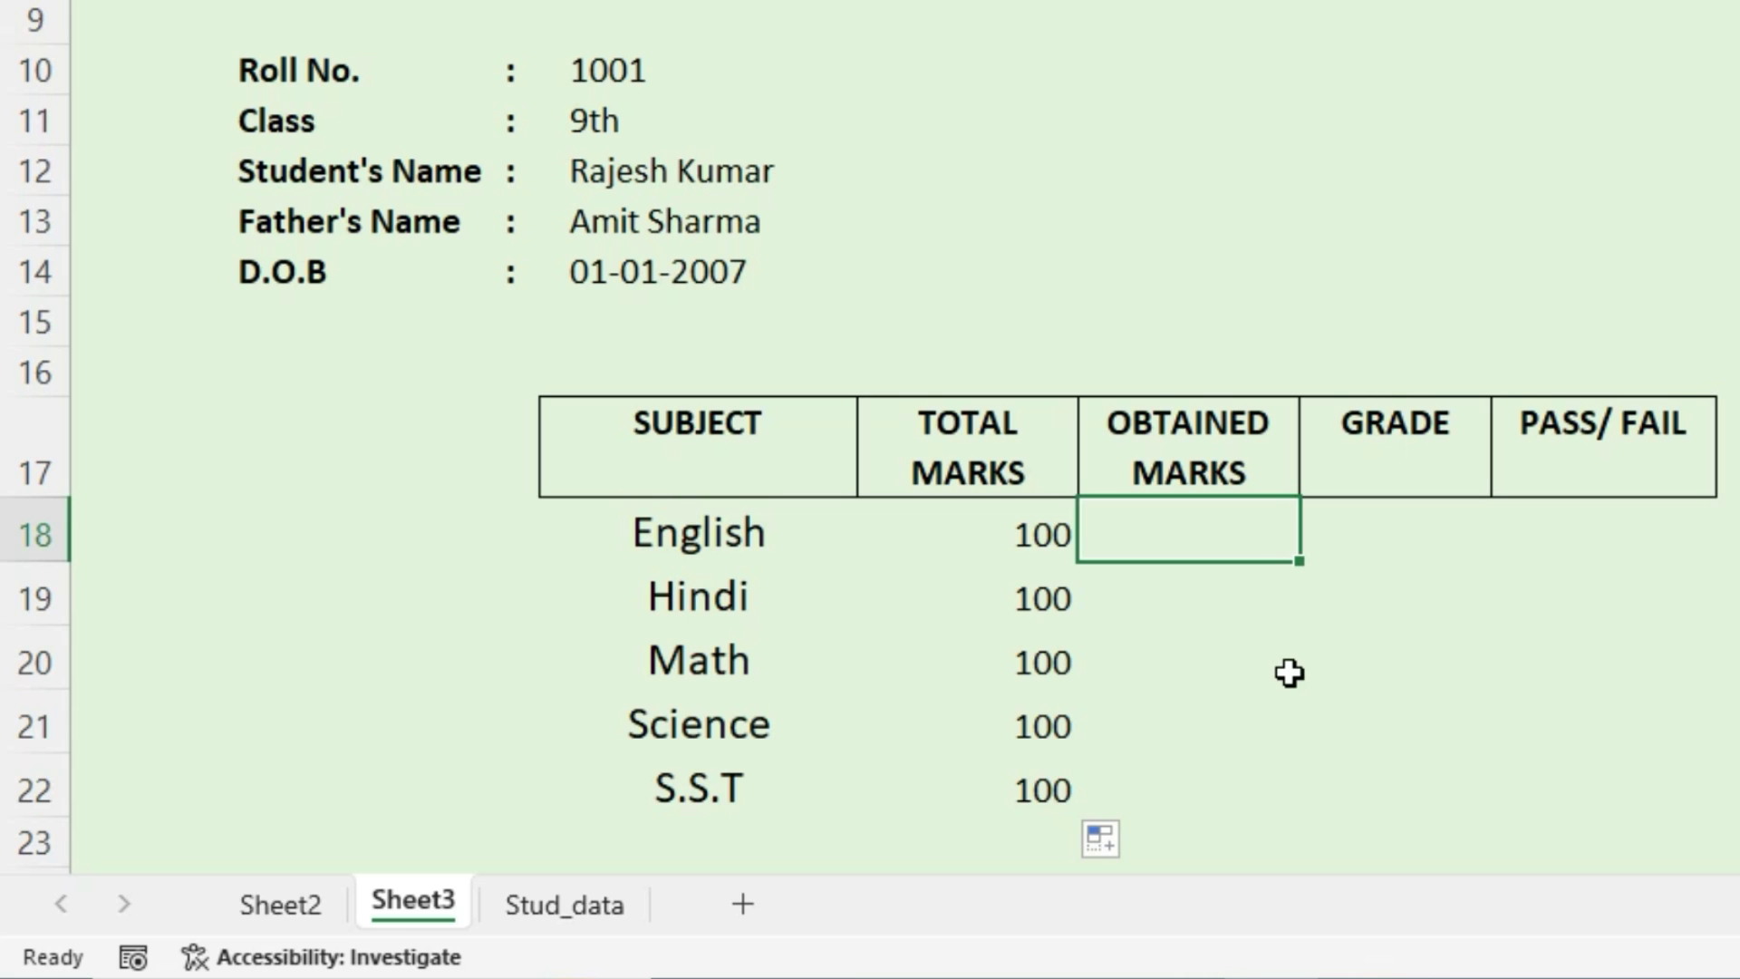
pyautogui.click(1206, 451)
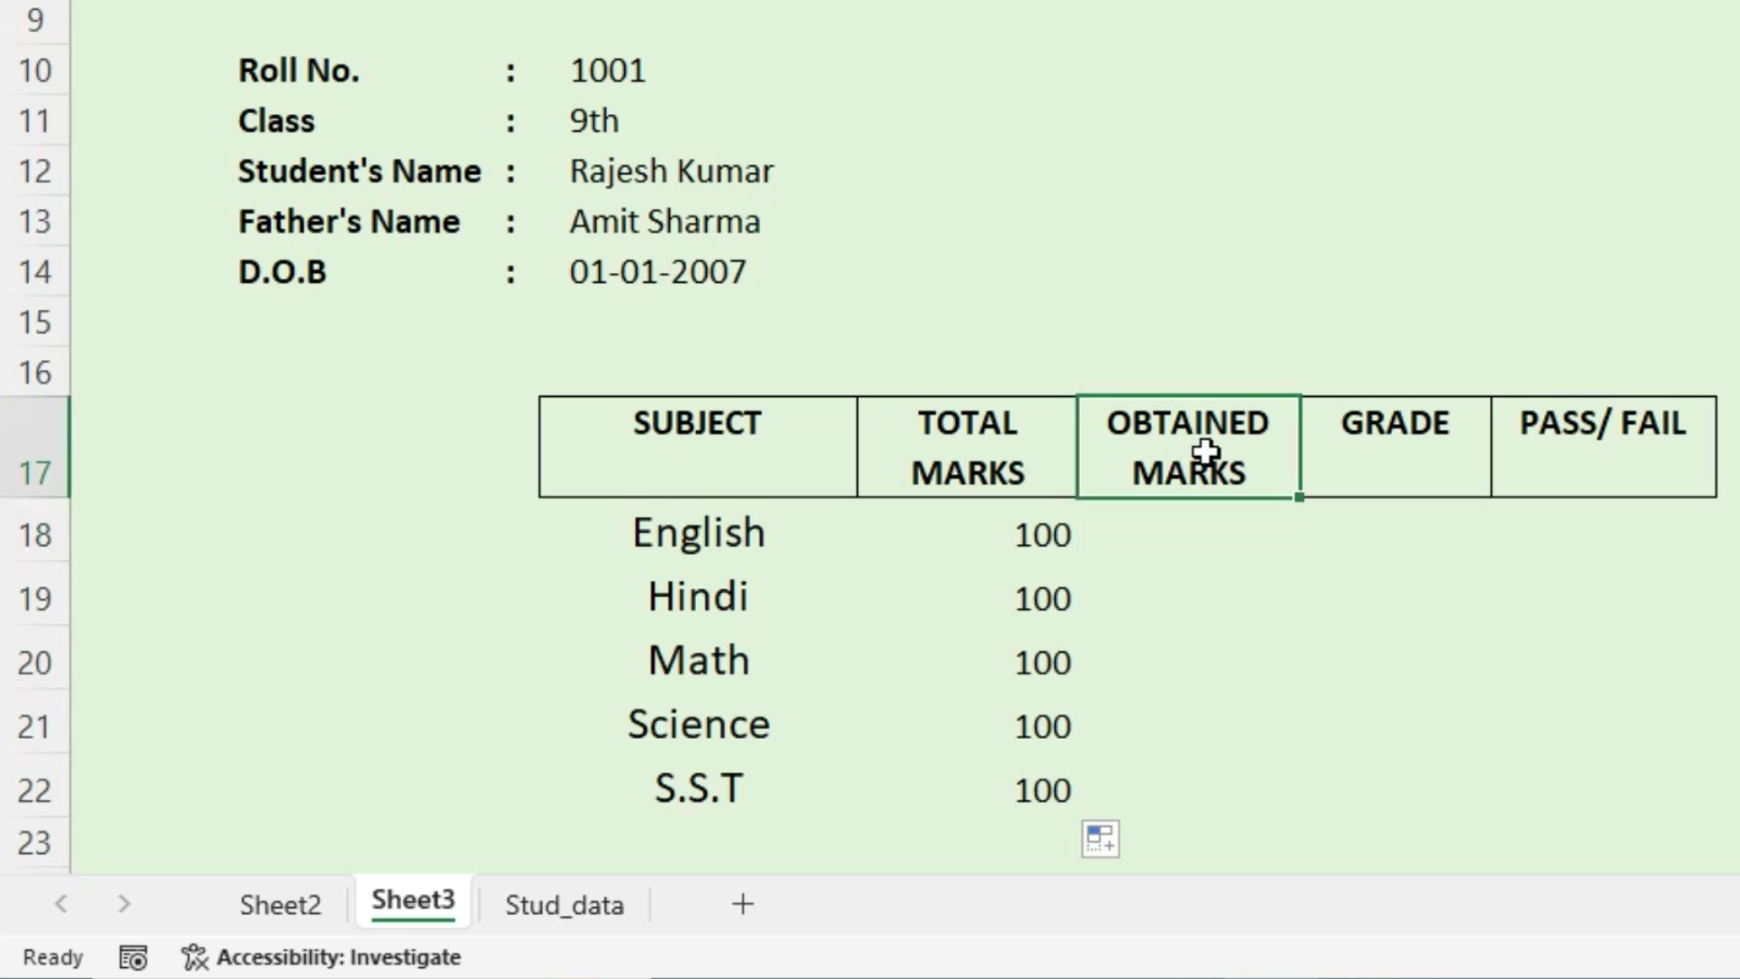
pyautogui.rightClick(1212, 458)
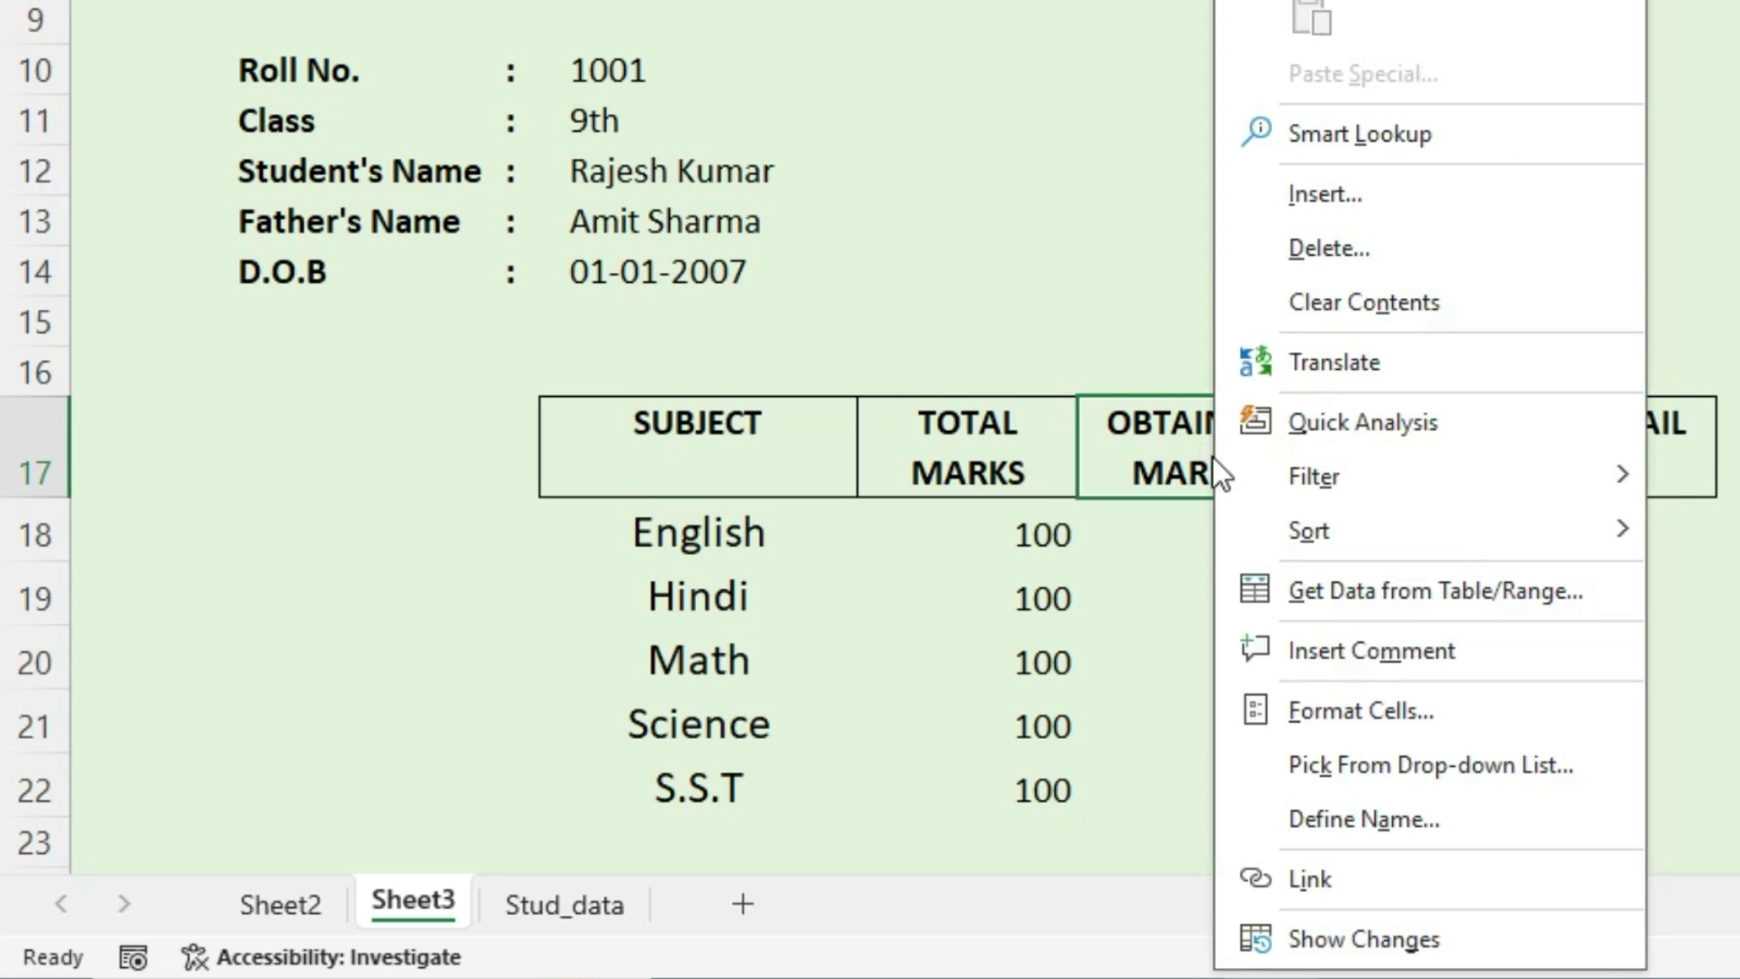
pyautogui.click(1345, 205)
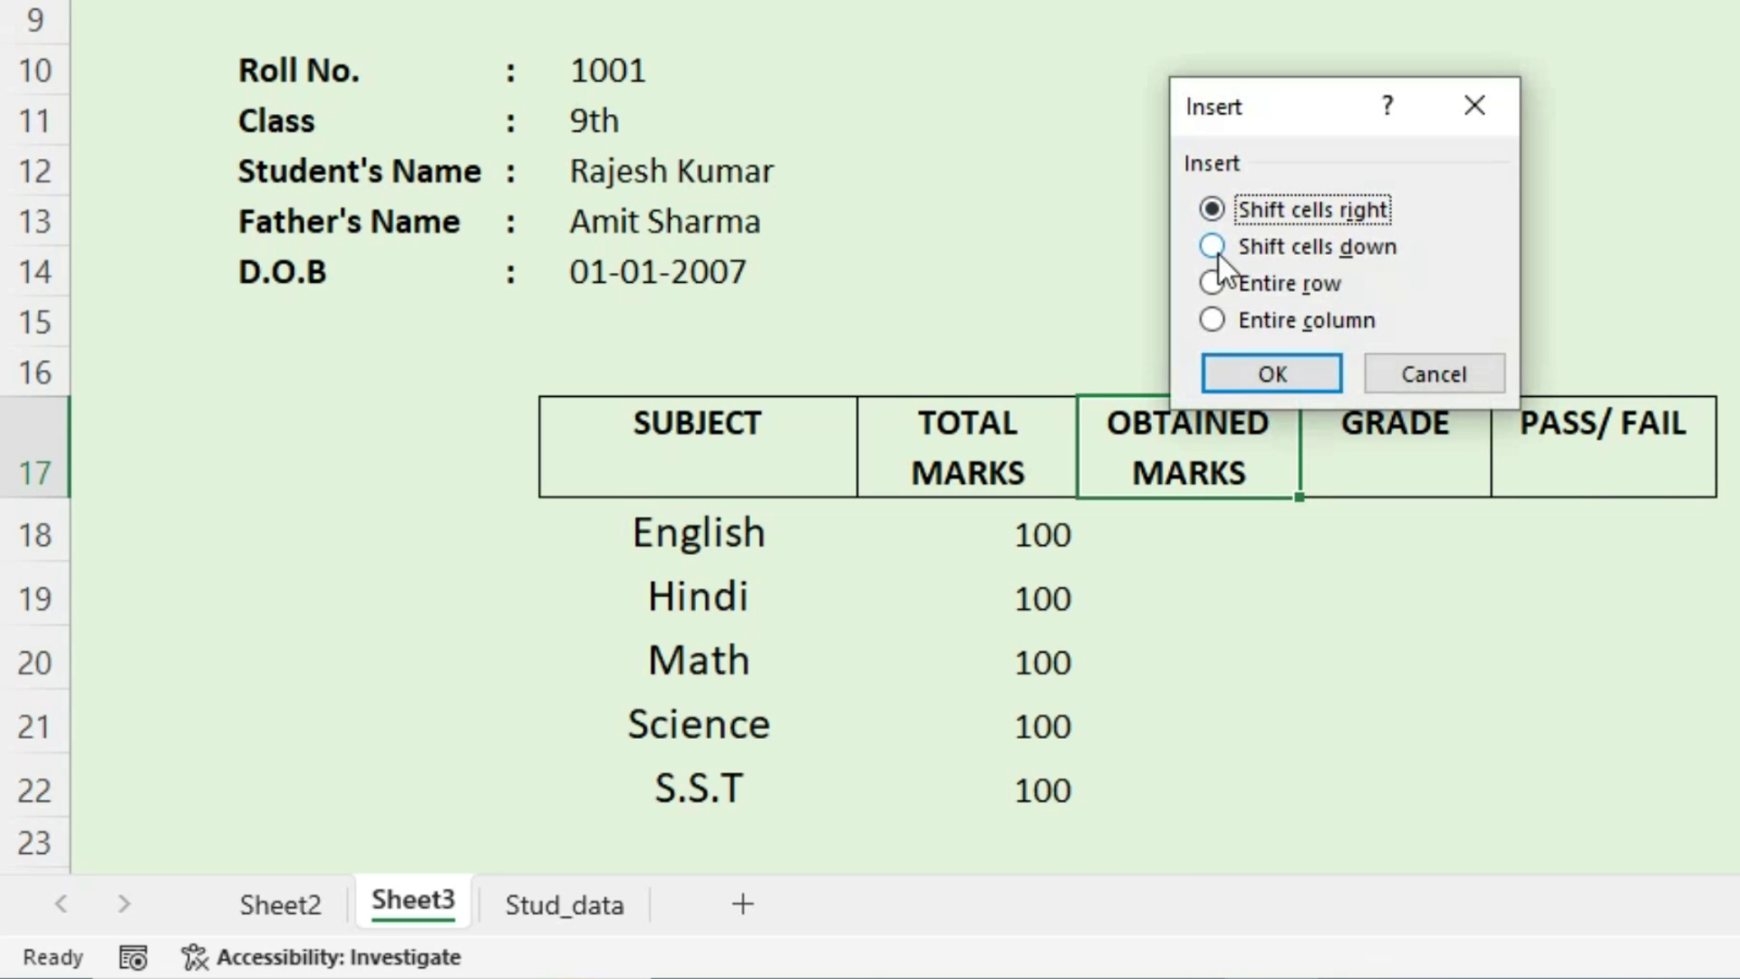
pyautogui.click(1258, 319)
pyautogui.click(1282, 371)
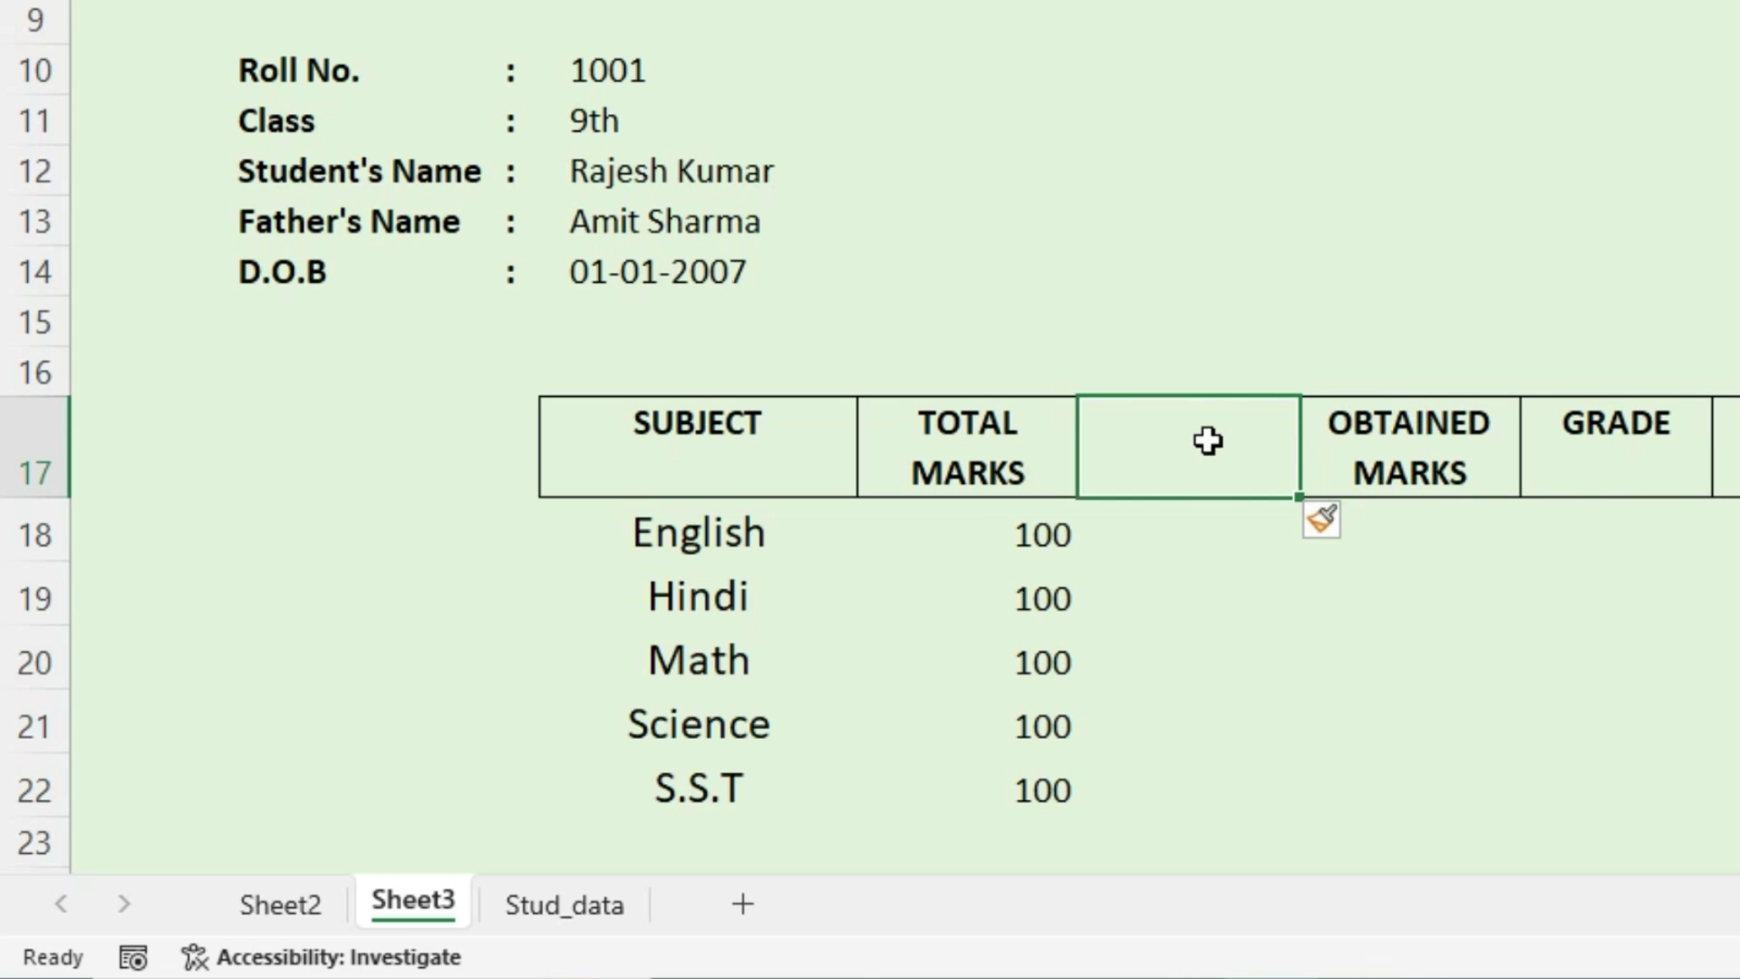
# Enter the header PASSING MARKS for the empty column between TOTAL MARKS and OBTAINED MARKS
pyautogui.write('pASS')
pyautogui.press('BackSpace')
pyautogui.press('BackSpace')
pyautogui.press('BackSpace')
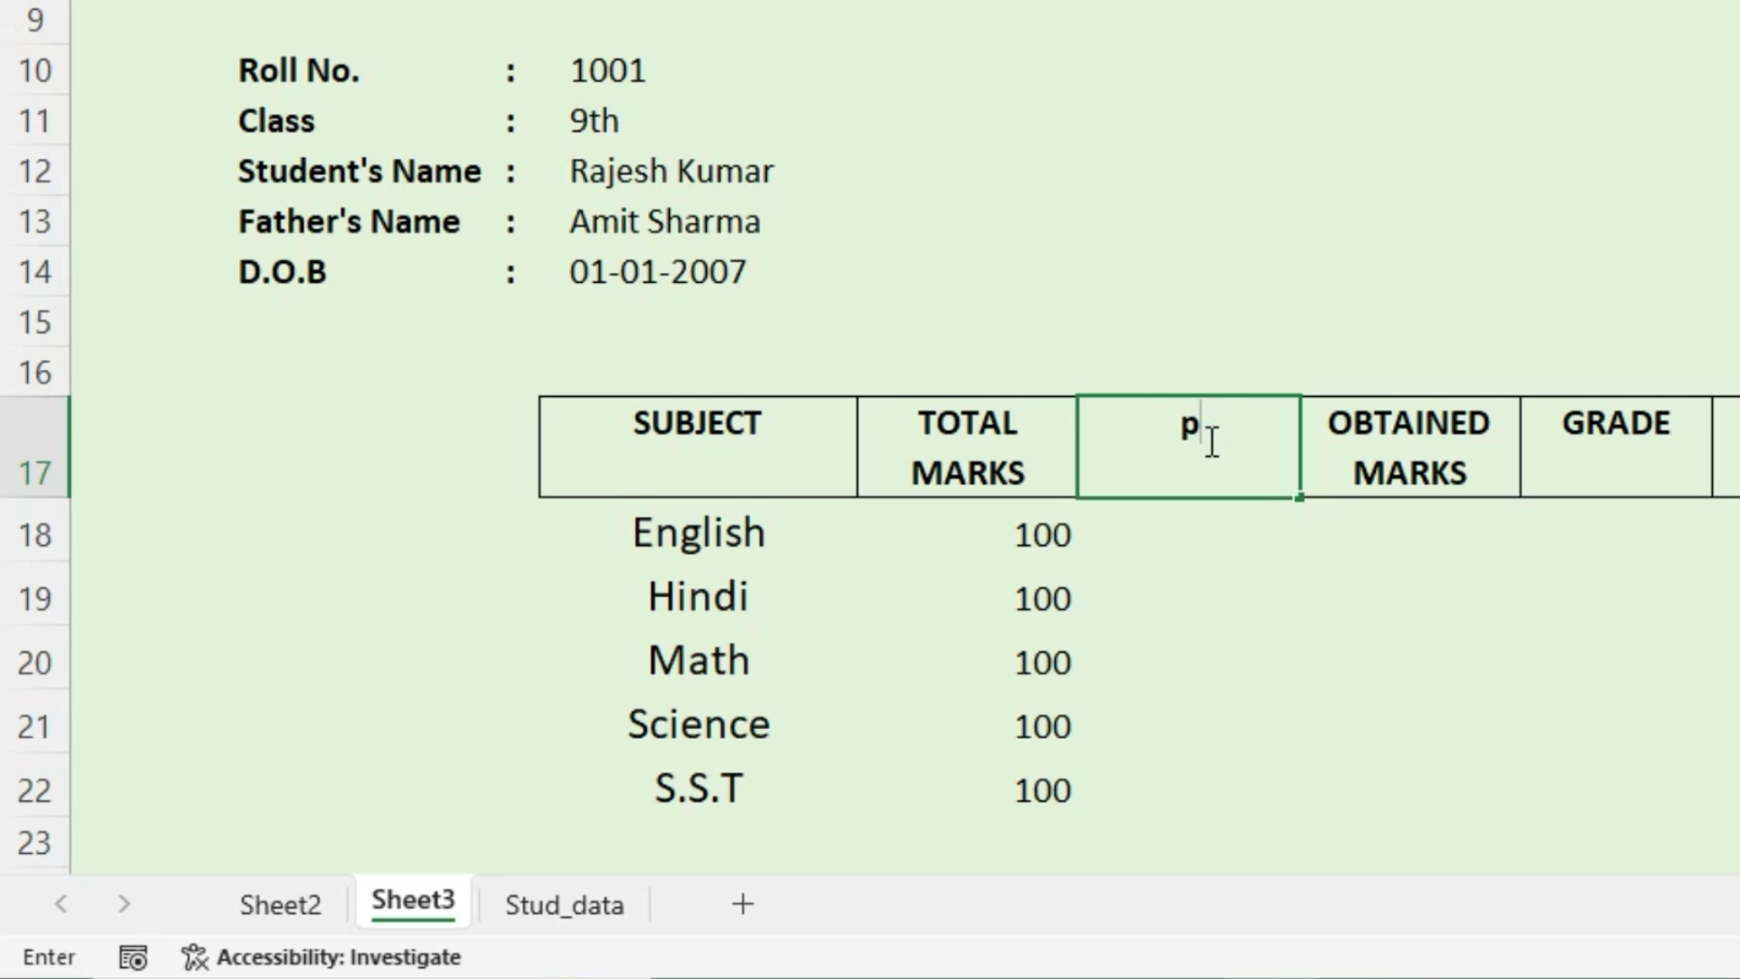
pyautogui.press('BackSpace')
pyautogui.write('PASSING MARKS')
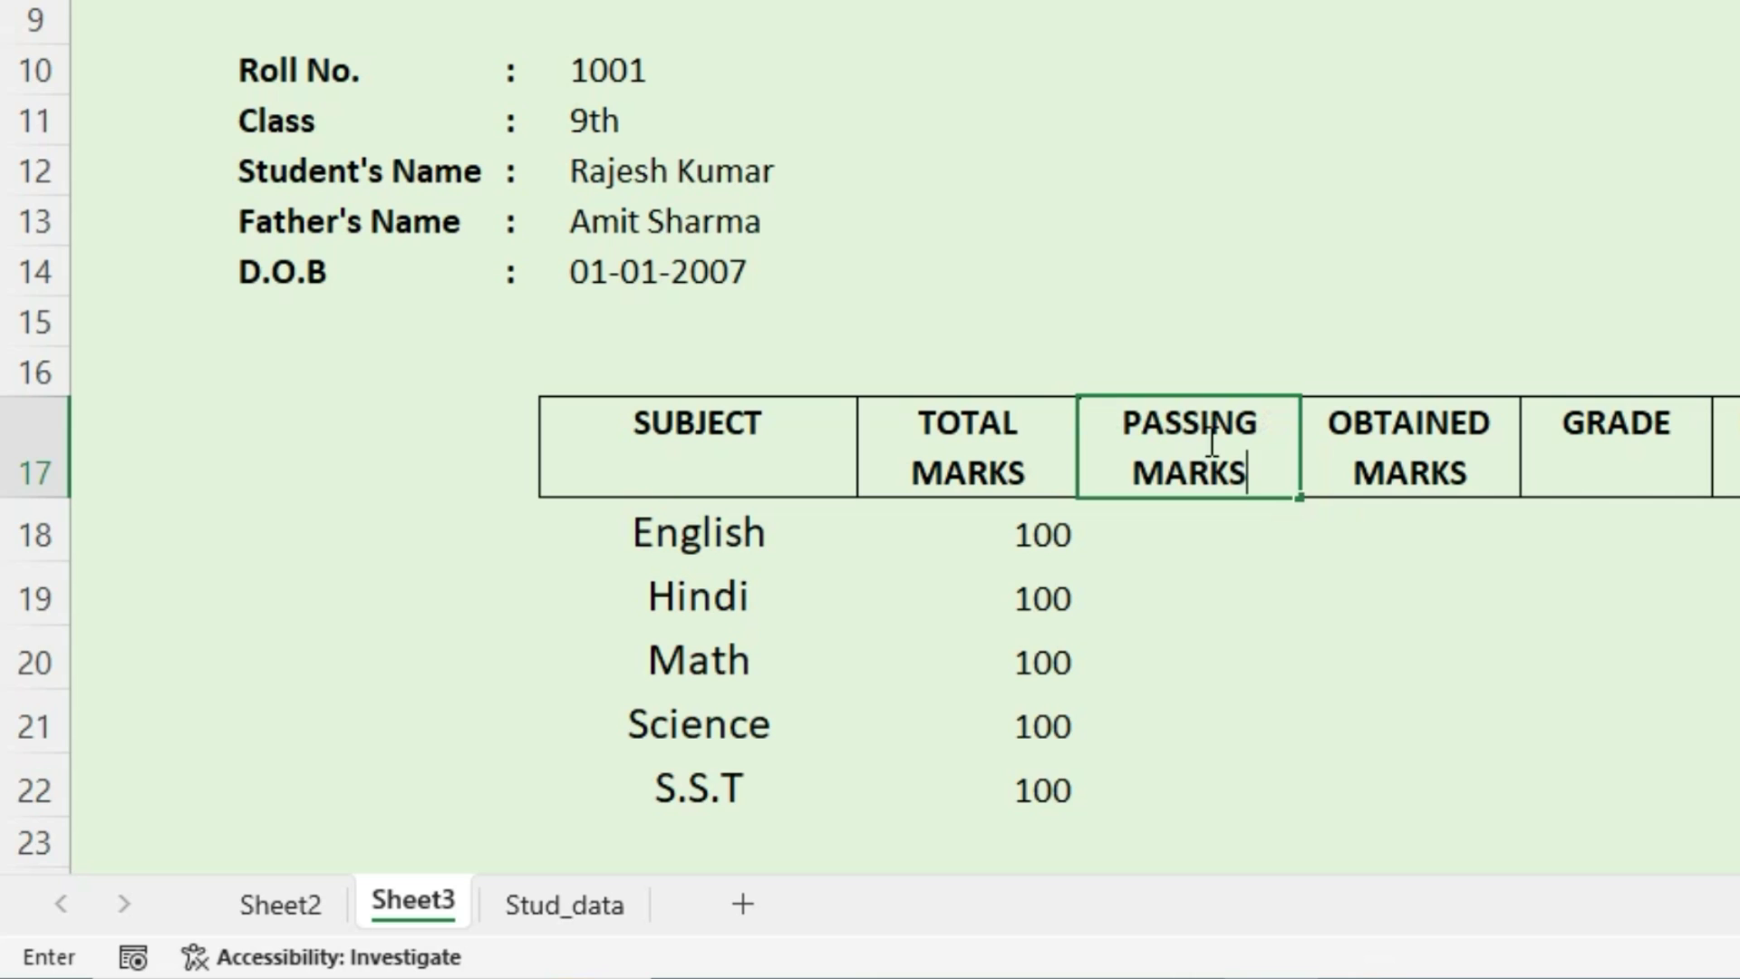
# Enter 35 as the passing marks for English and Hindi, and fill the value down through S.S.T
pyautogui.click(1198, 548)
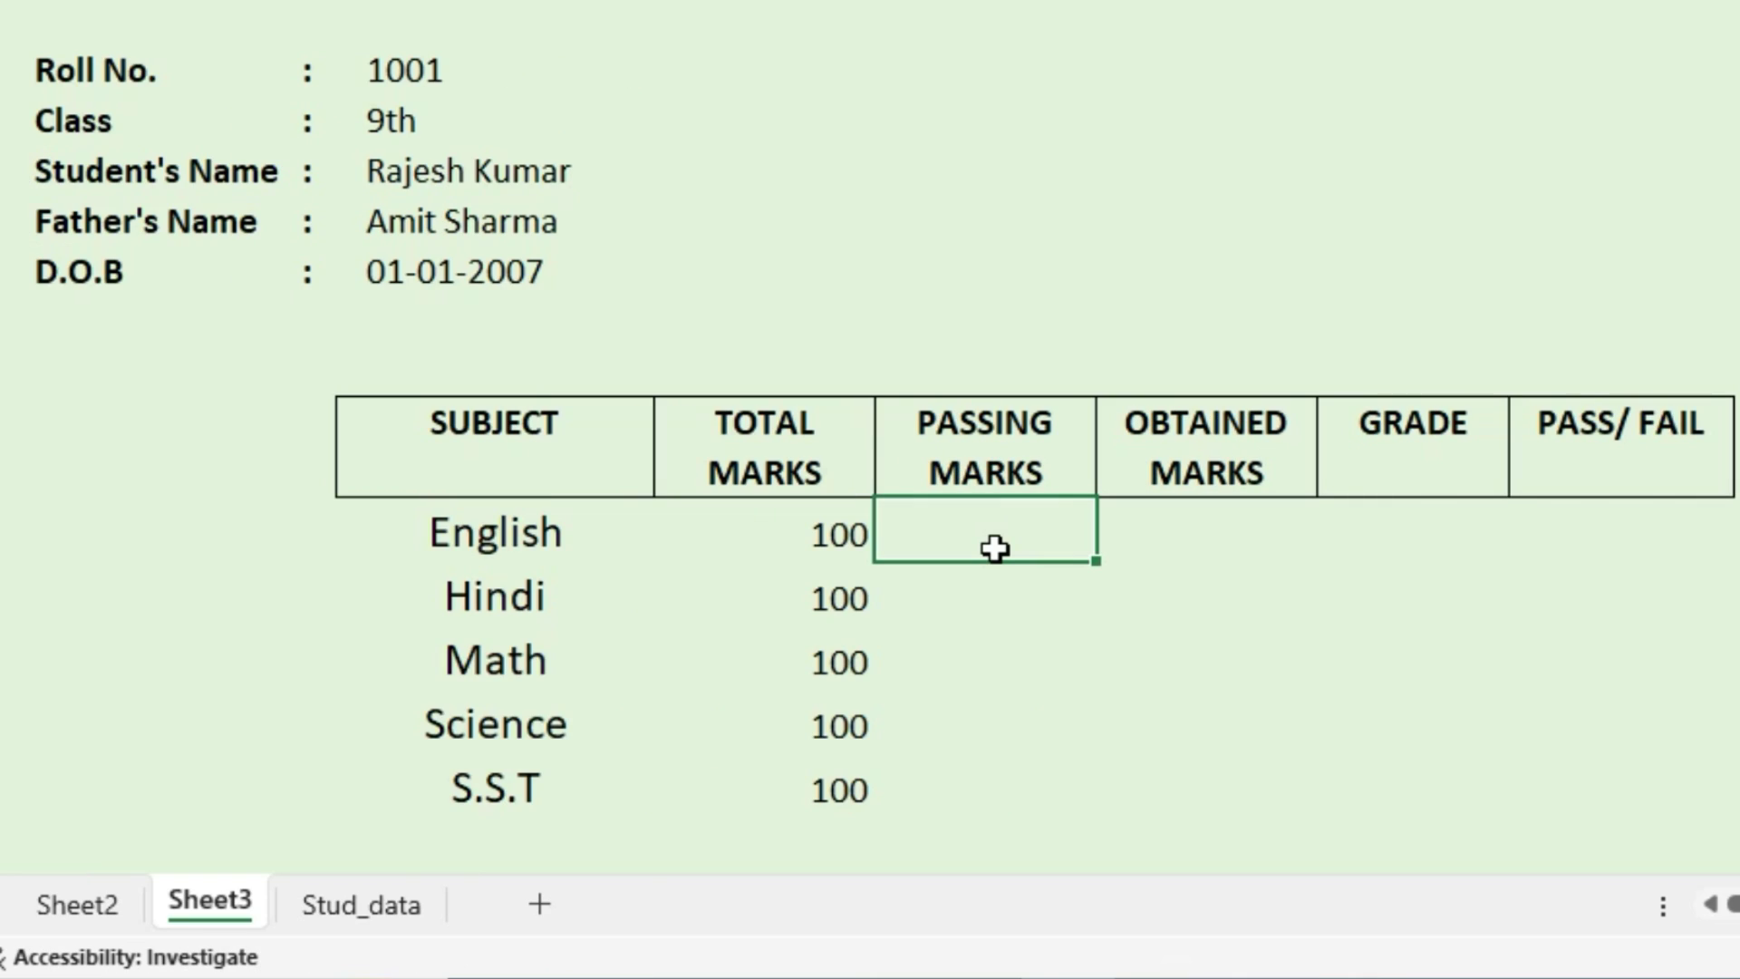
pyautogui.write('35')
pyautogui.press('Return')
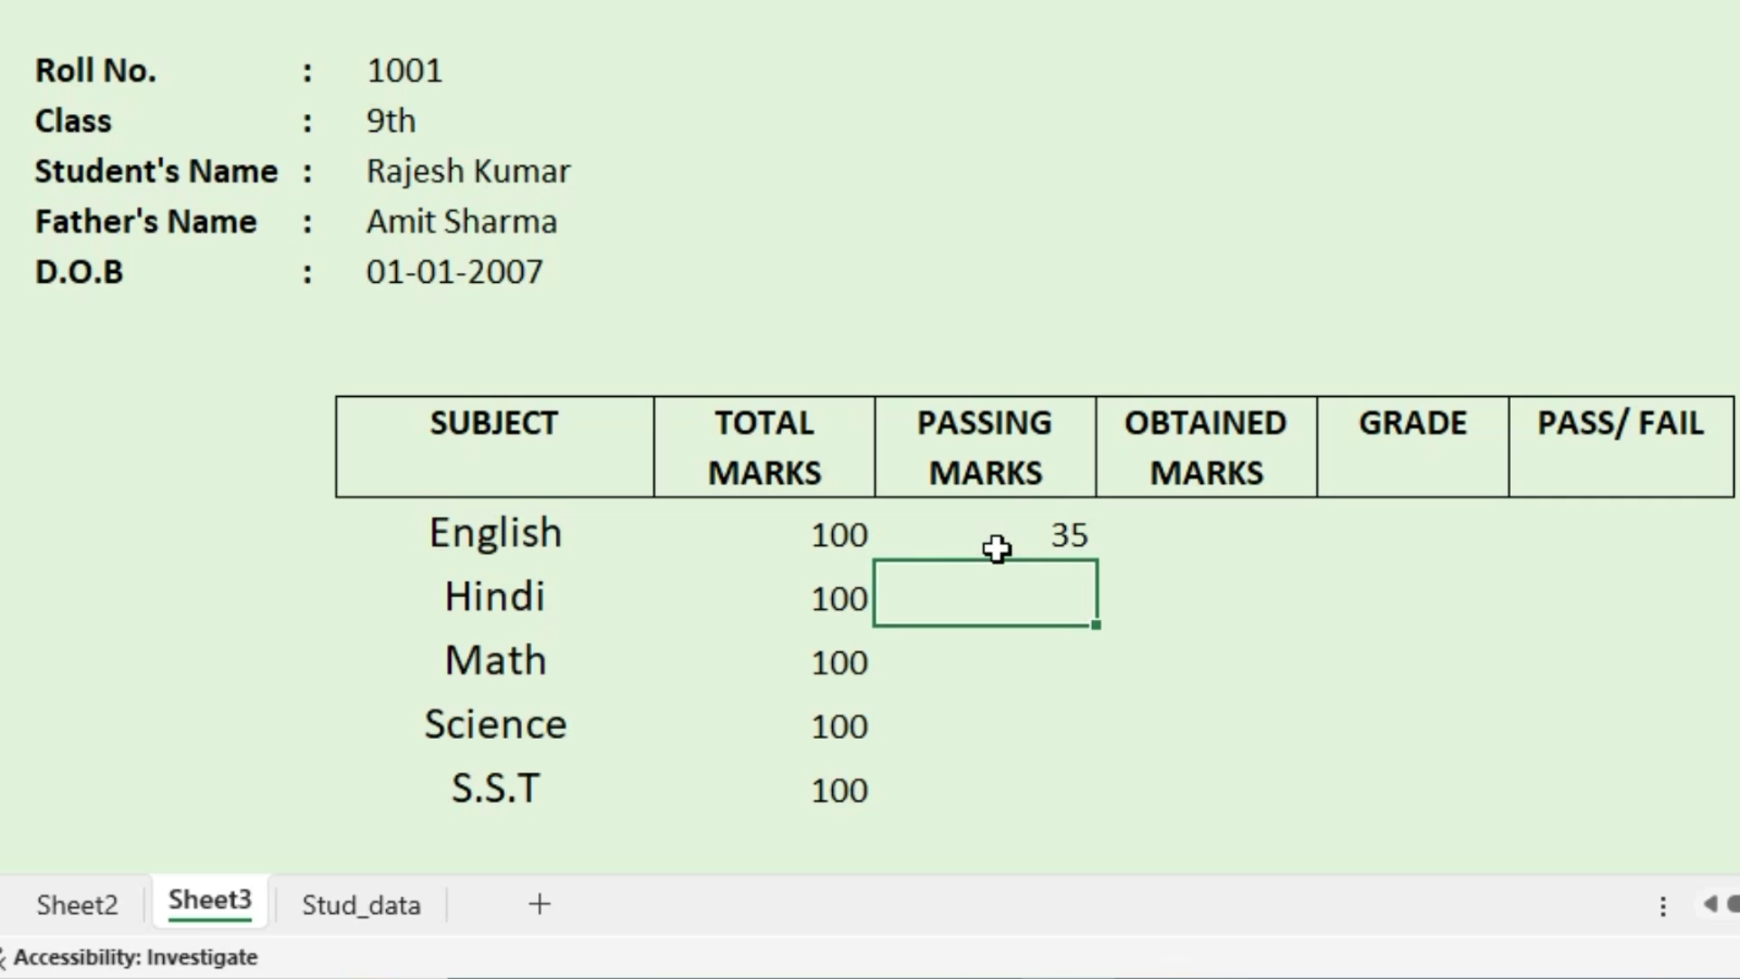
pyautogui.write('35')
pyautogui.press('Return')
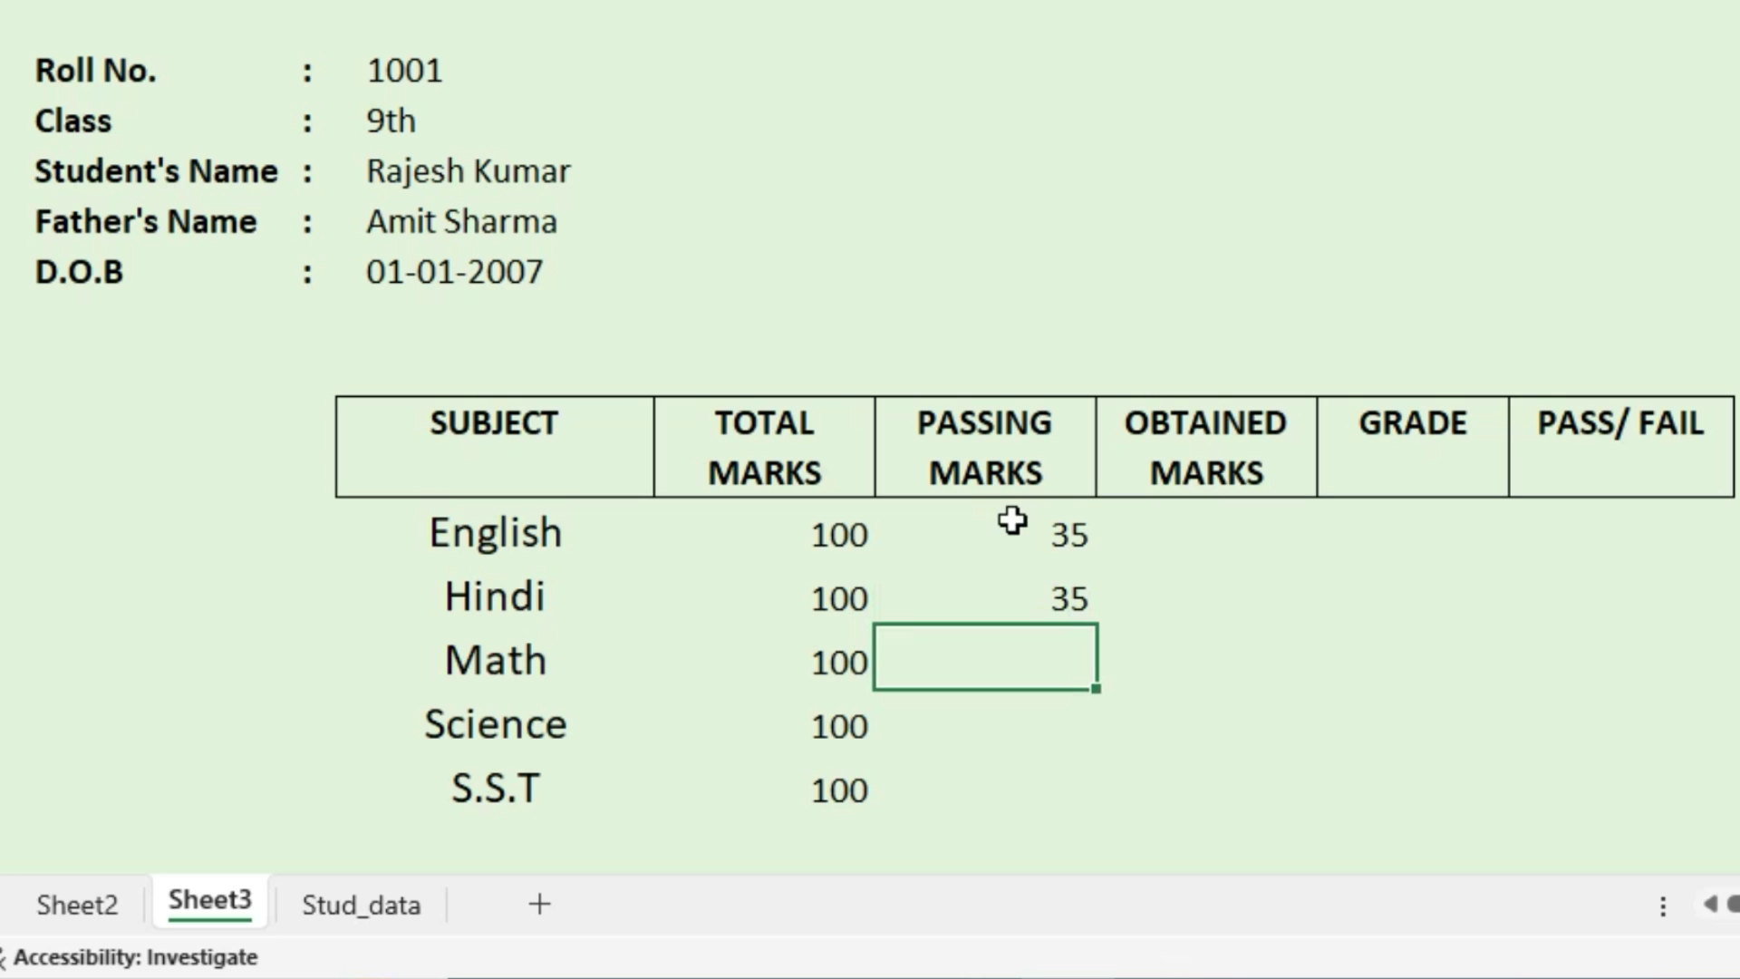
pyautogui.click(1072, 619)
pyautogui.moveTo(1103, 622); pyautogui.dragTo(1103, 722)
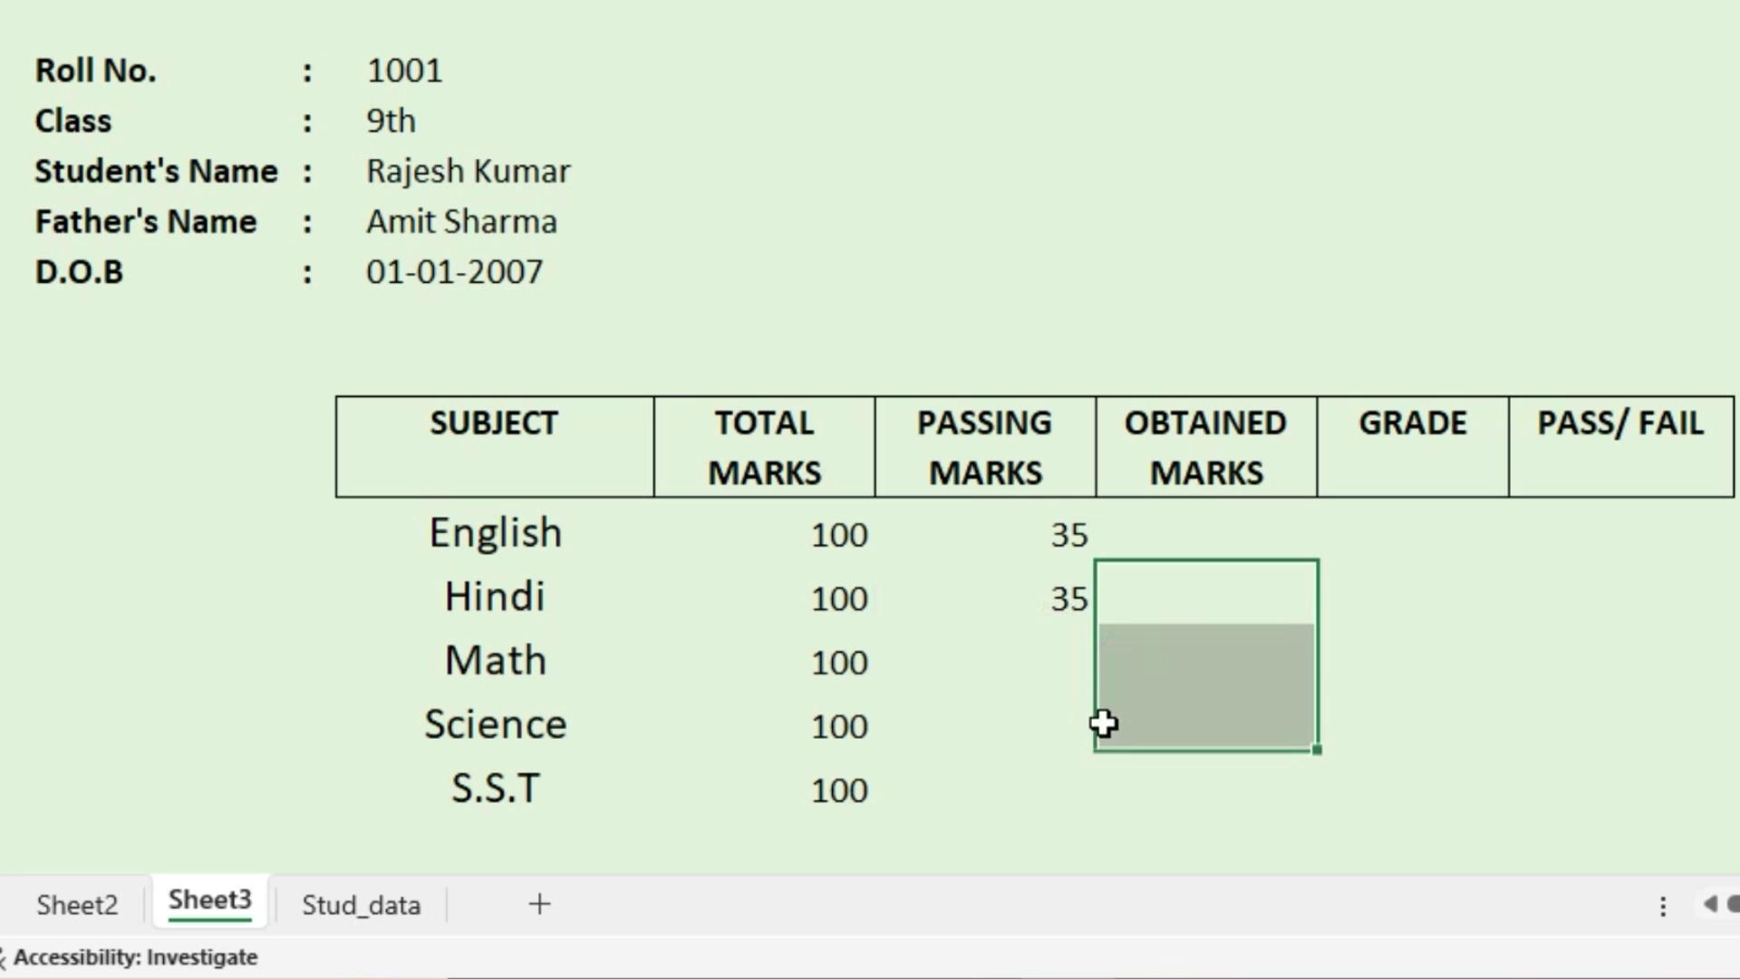
pyautogui.click(1092, 623)
pyautogui.moveTo(1094, 623); pyautogui.dragTo(1072, 792)
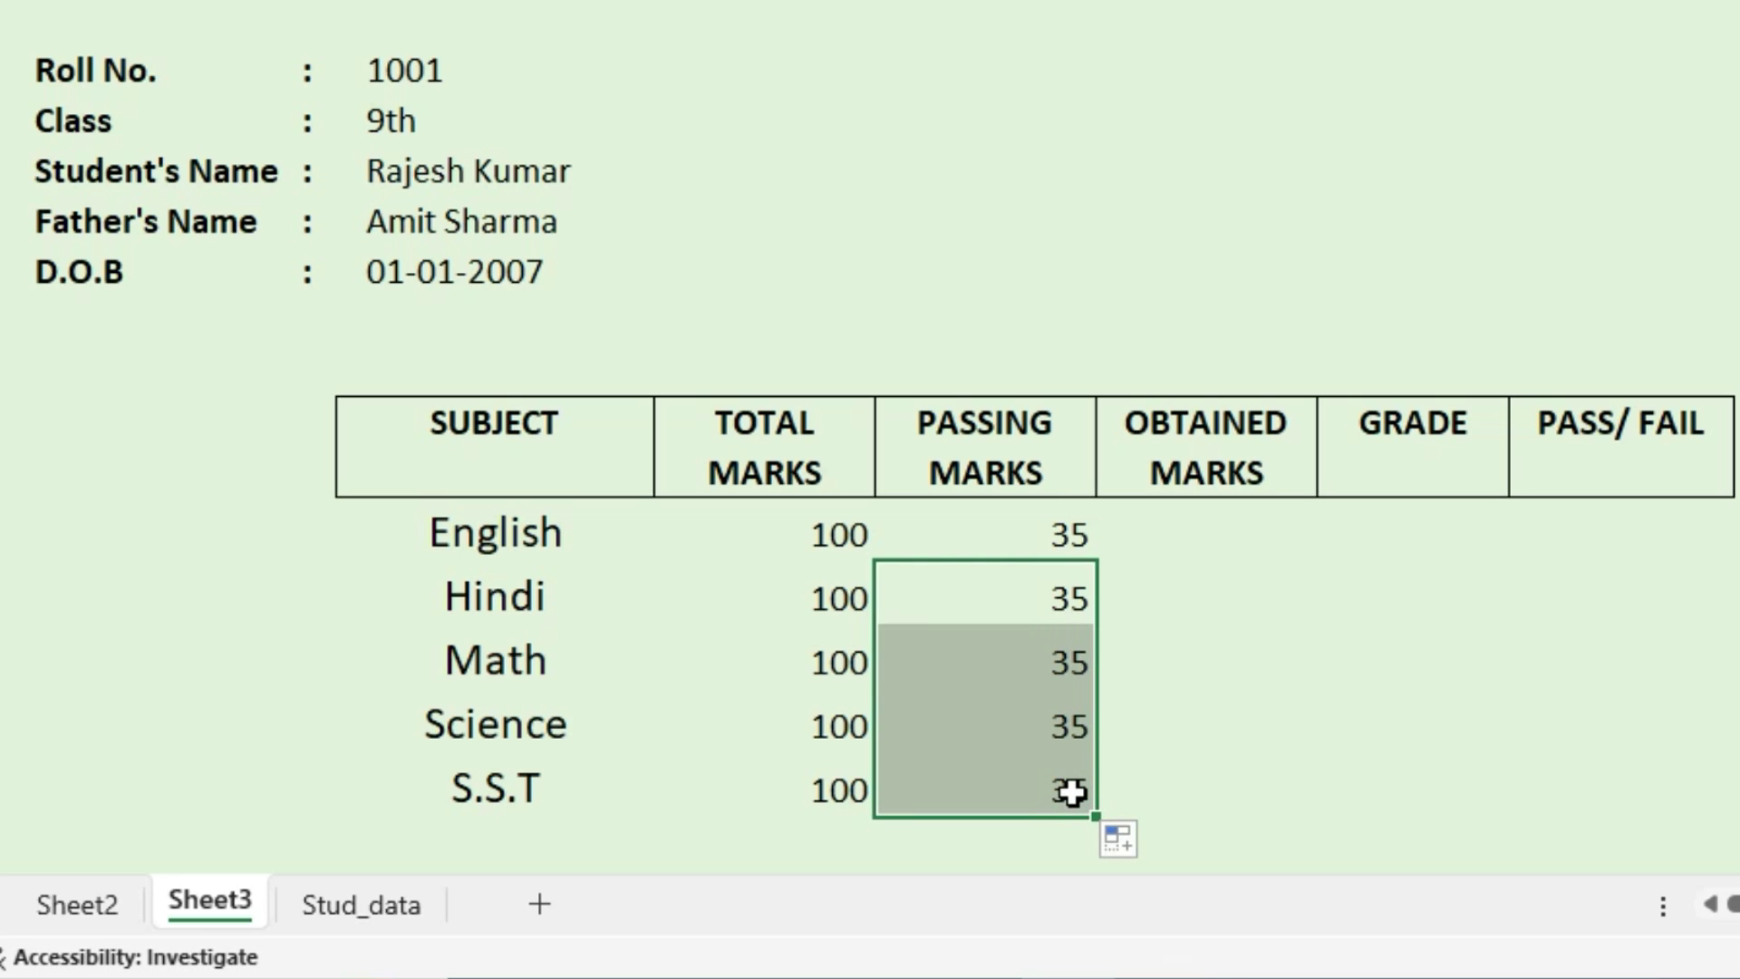
# Start a VLOOKUP formula in the English OBTAINED MARKS cell, using the roll number cell D10 as the lookup value
pyautogui.press('Right')
pyautogui.press('Up')
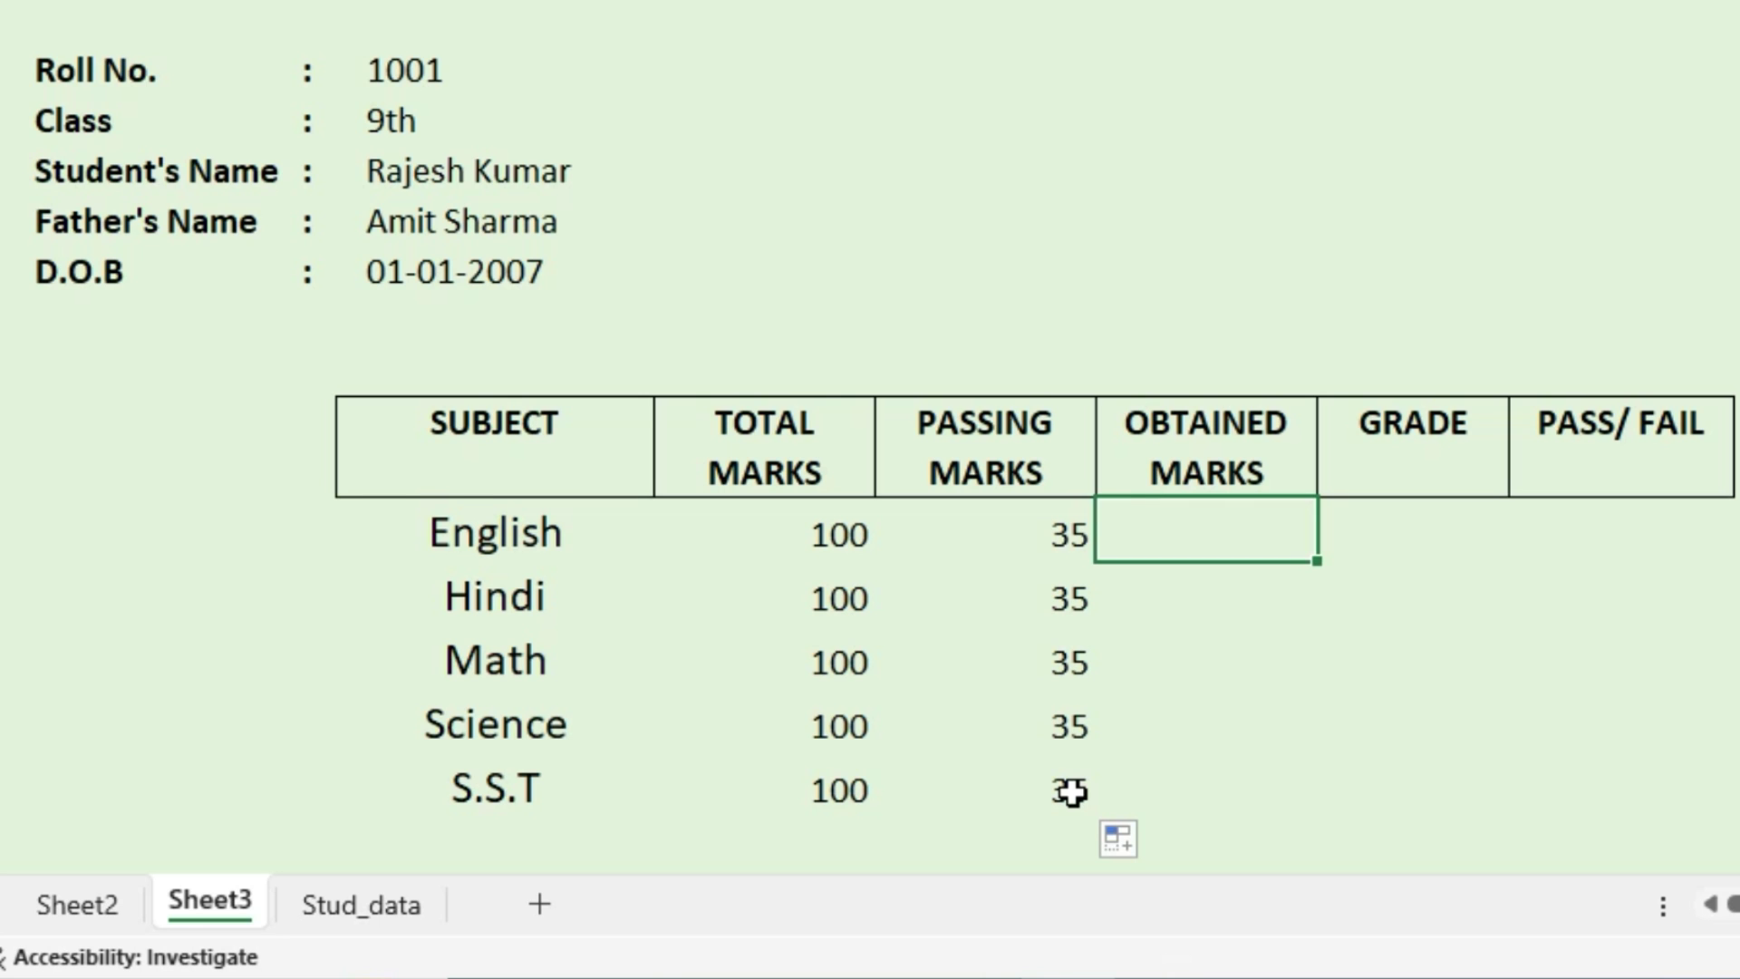
pyautogui.click(361, 905)
pyautogui.click(918, 188)
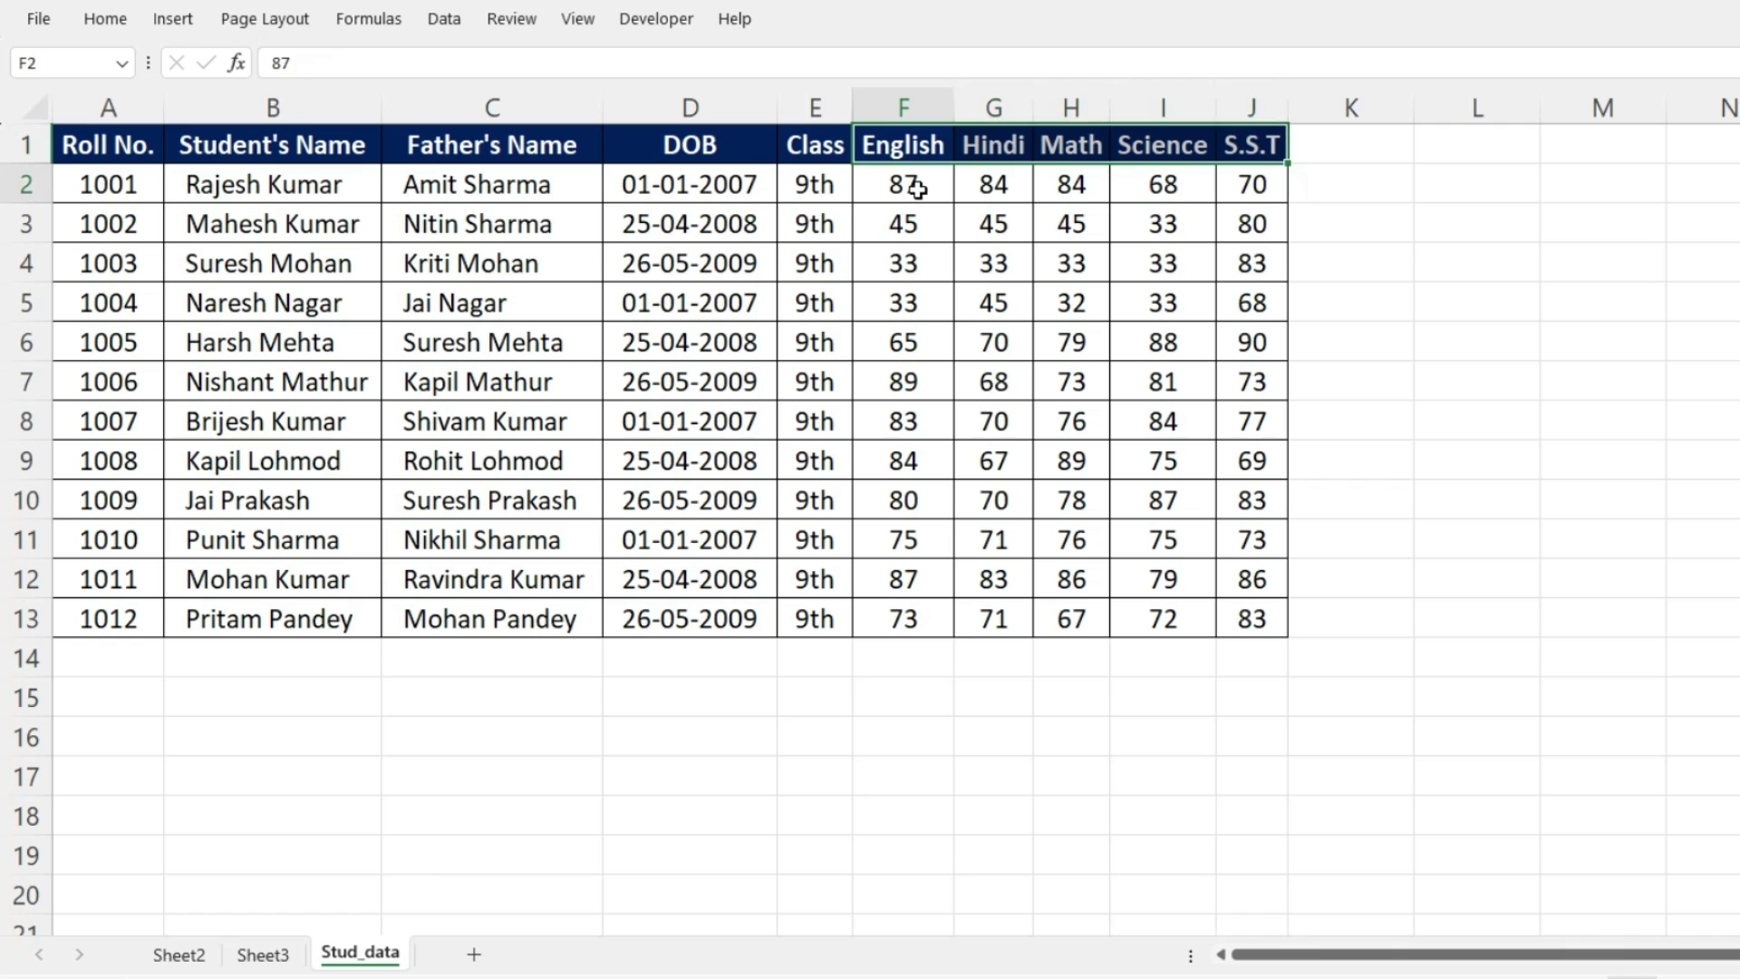
pyautogui.click(263, 956)
pyautogui.write('=VL')
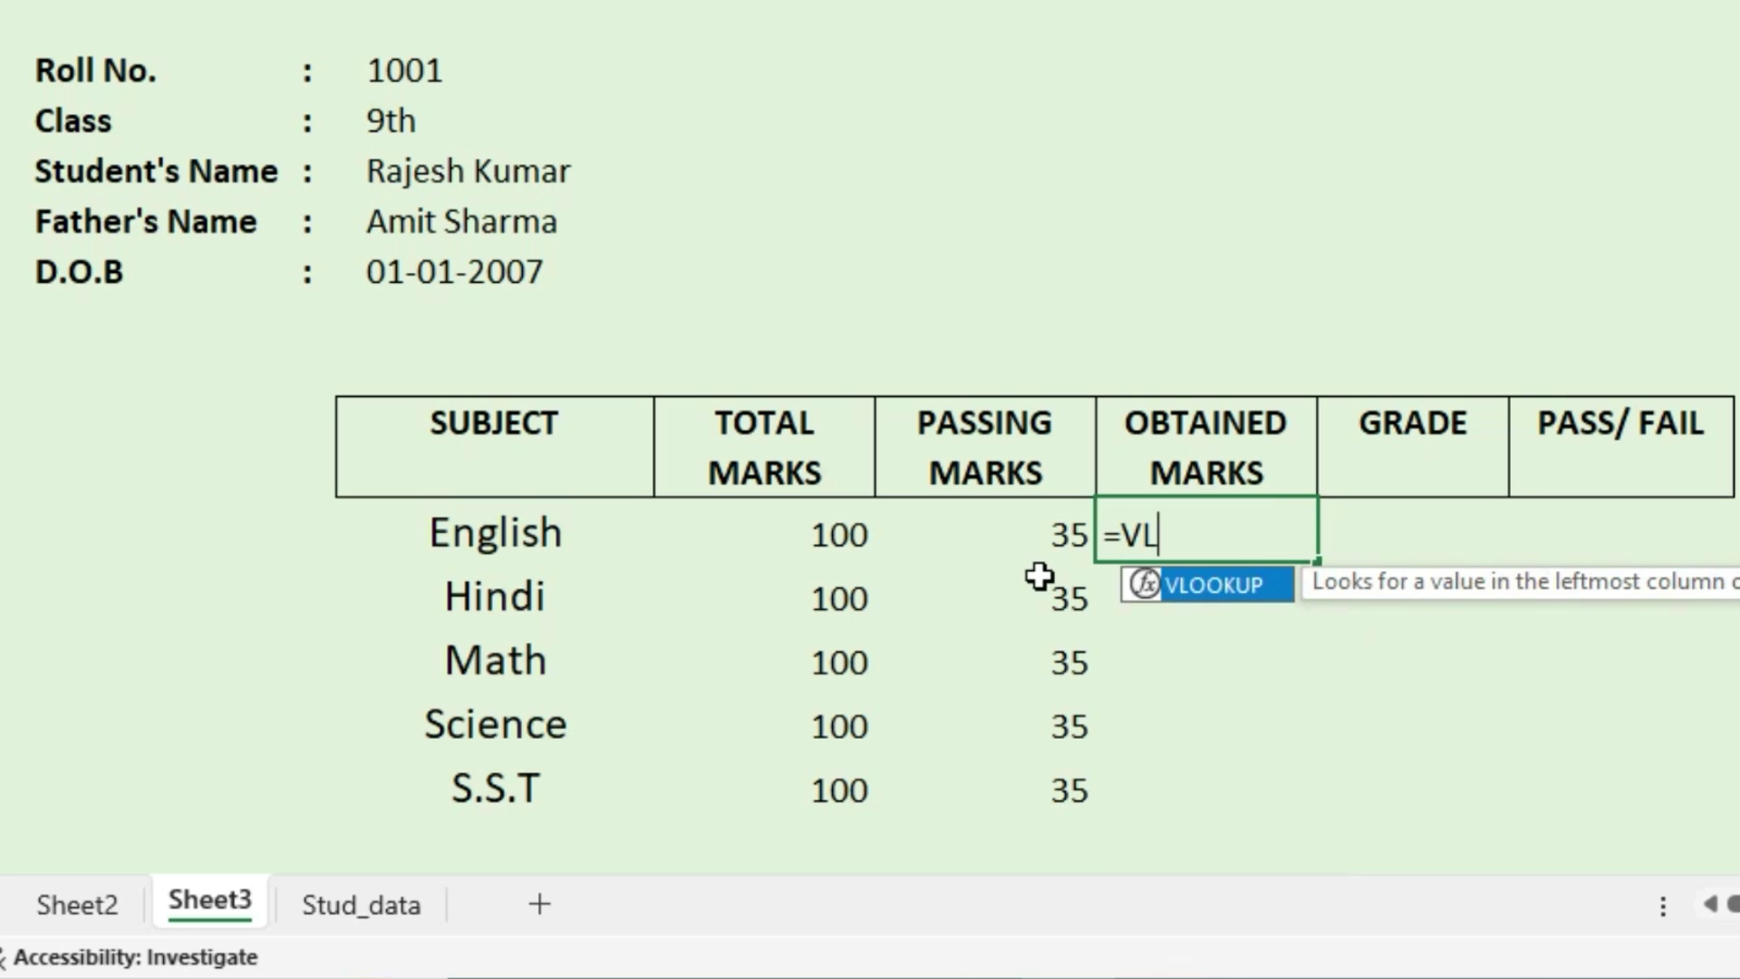
pyautogui.press('Tab')
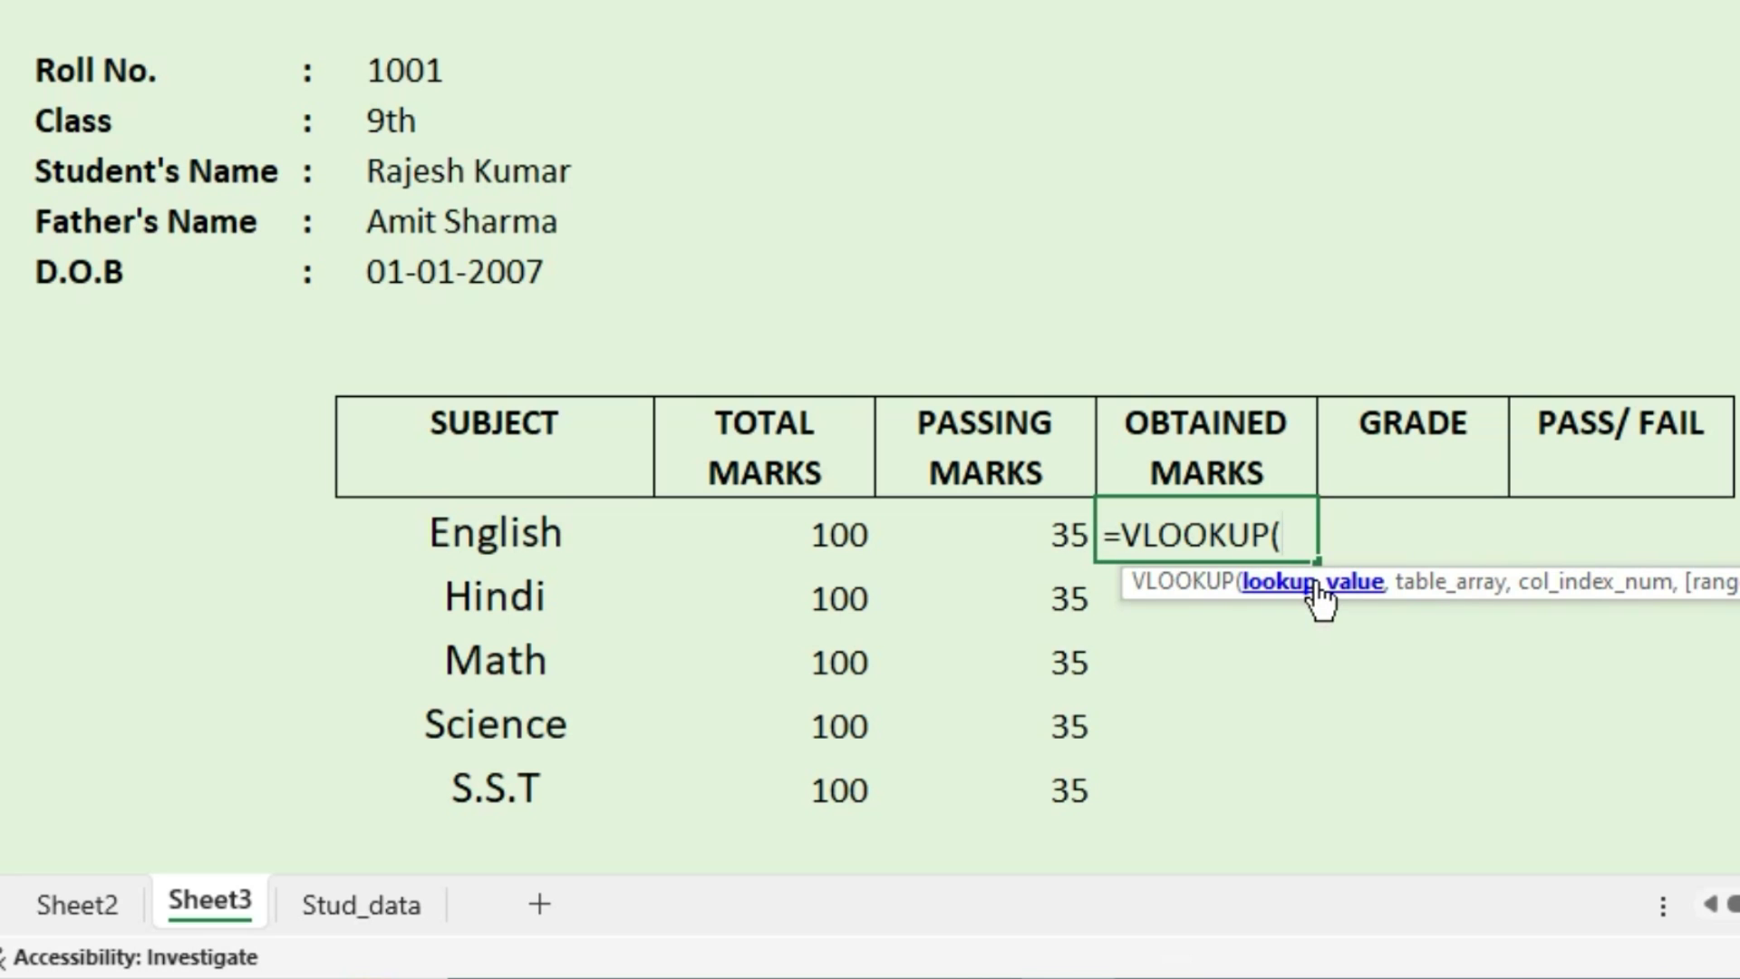
pyautogui.click(462, 82)
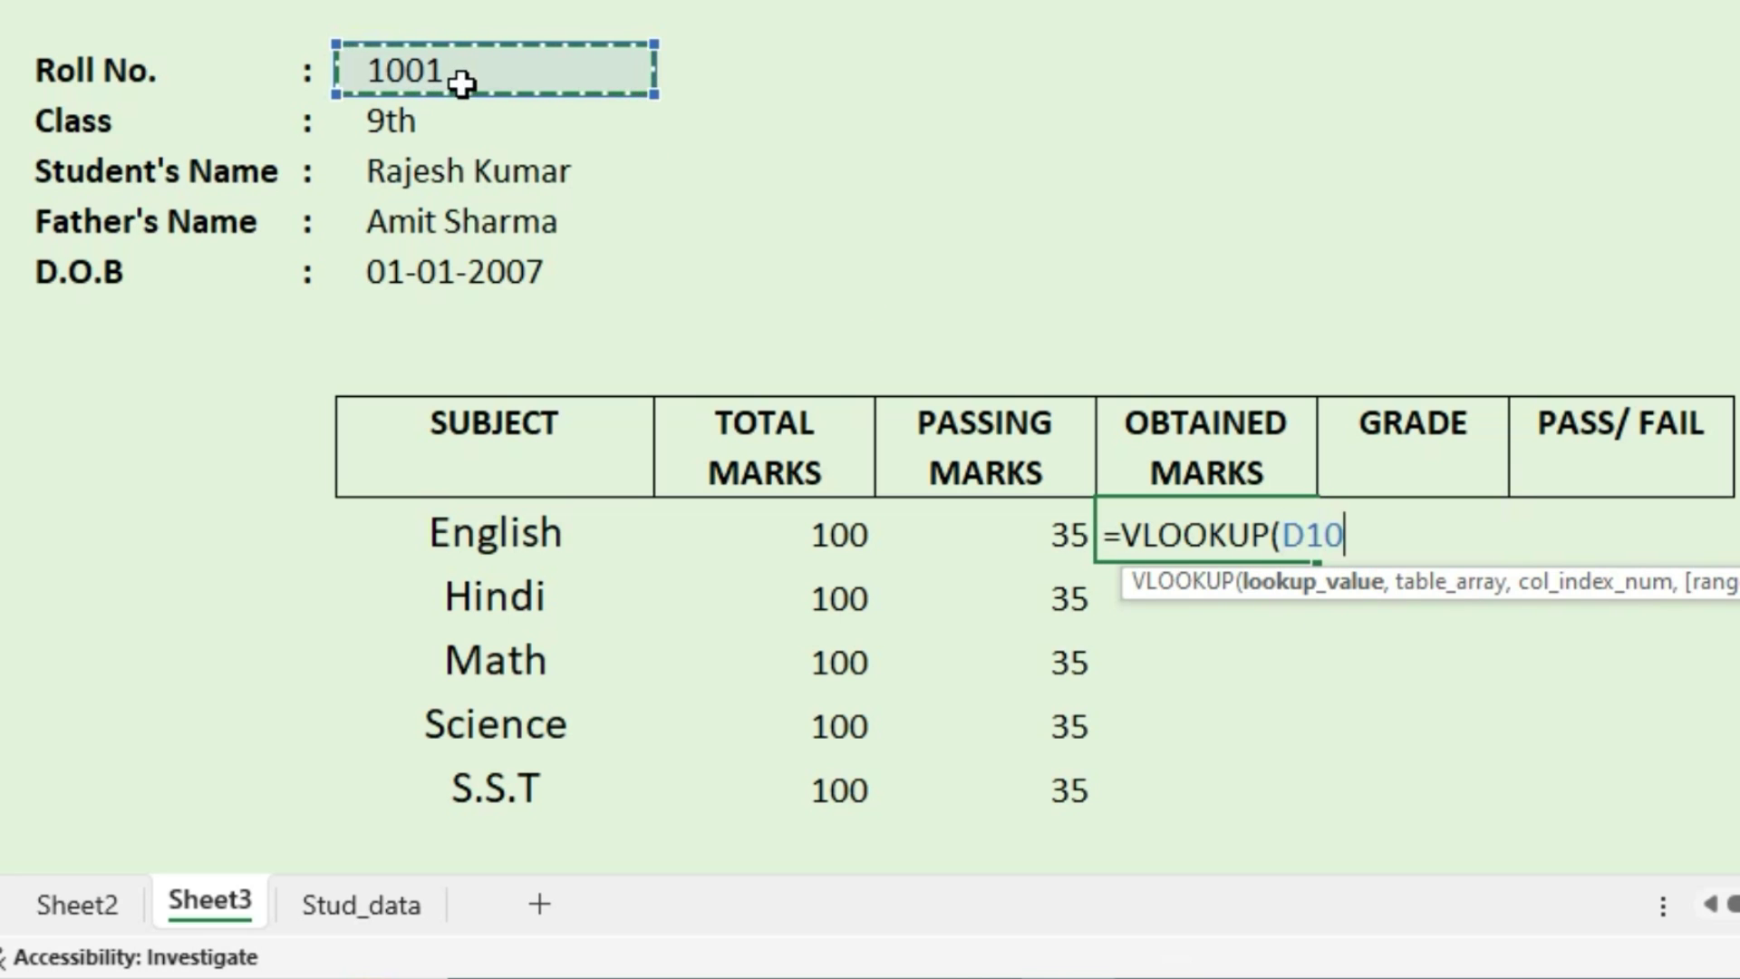
pyautogui.write(',')
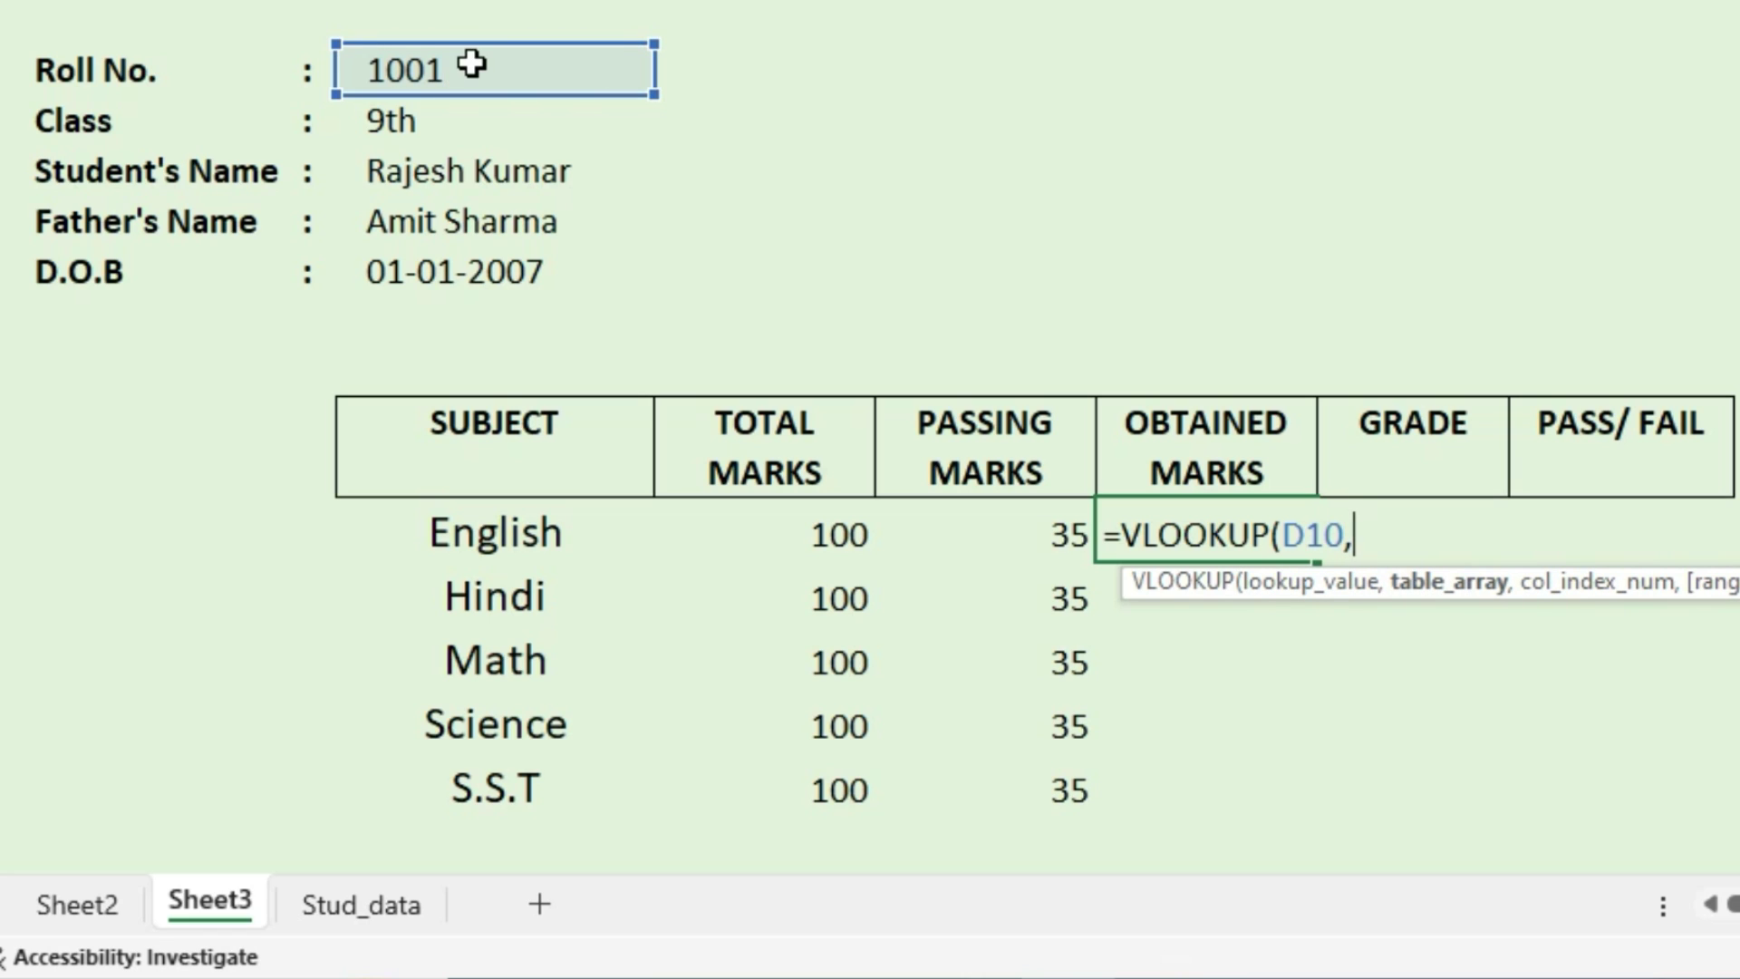
# Complete the VLOOKUP with the absolute table range Stud_data!$A$1:$J$13, column index 6 and exact match 0
pyautogui.click(312, 906)
pyautogui.moveTo(98, 140); pyautogui.dragTo(1189, 586)
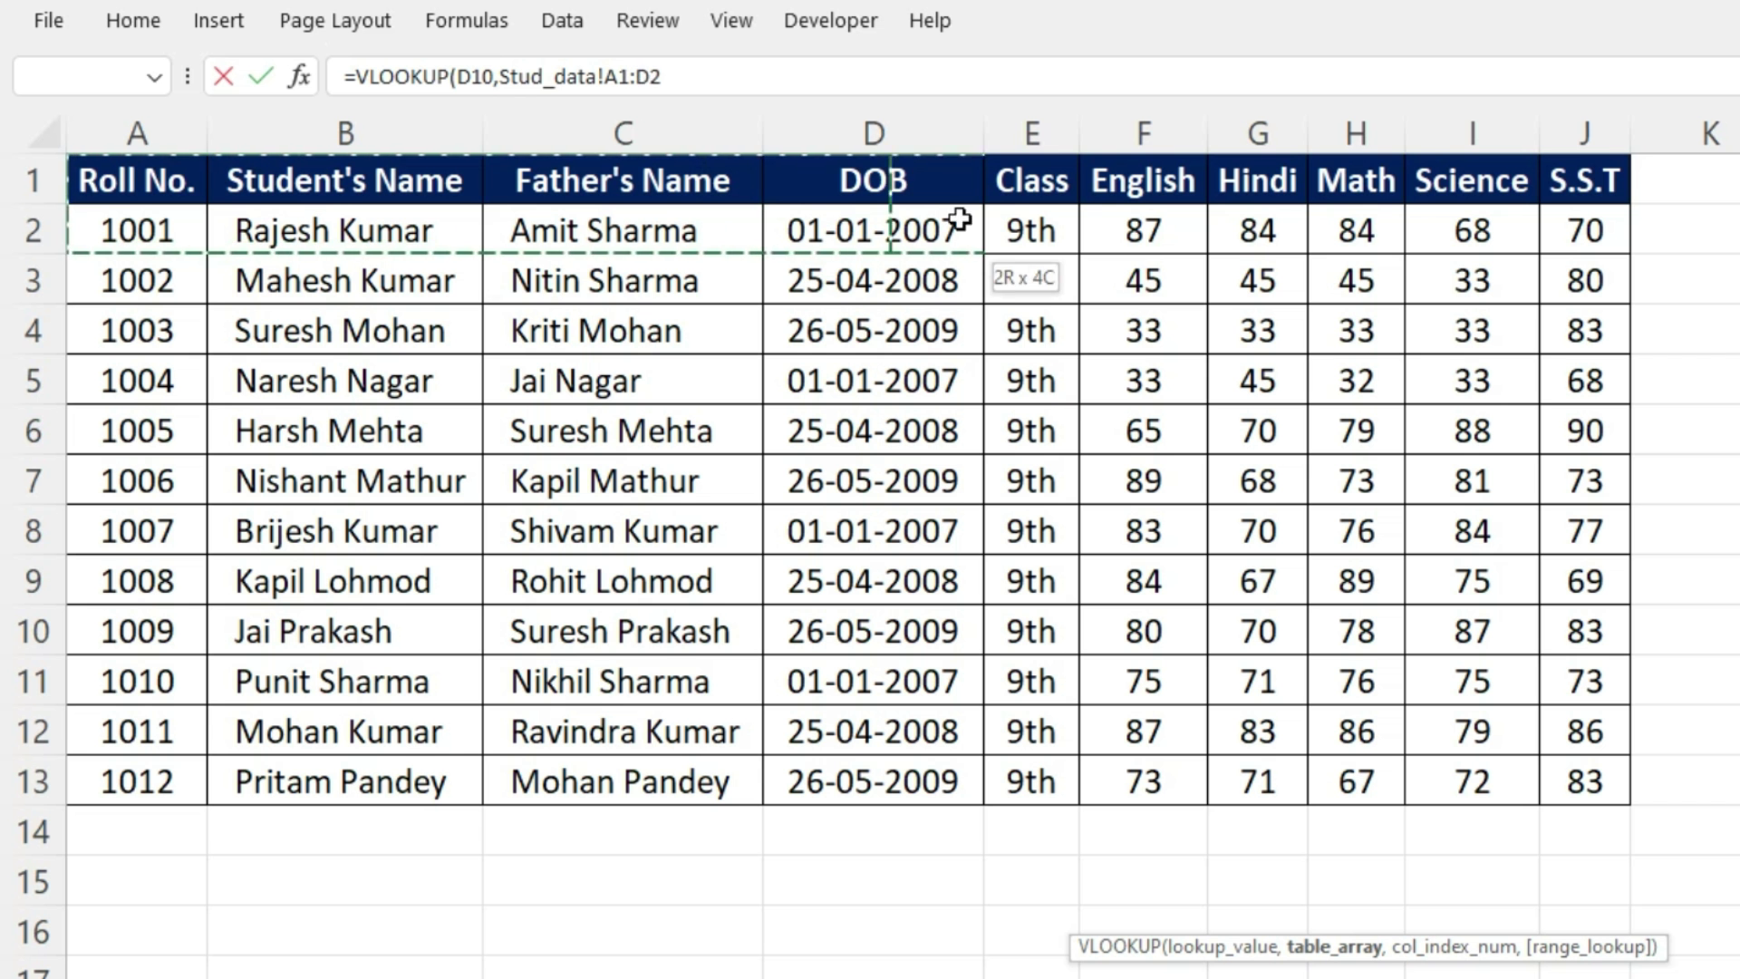
pyautogui.moveTo(1540, 759); pyautogui.dragTo(1573, 780)
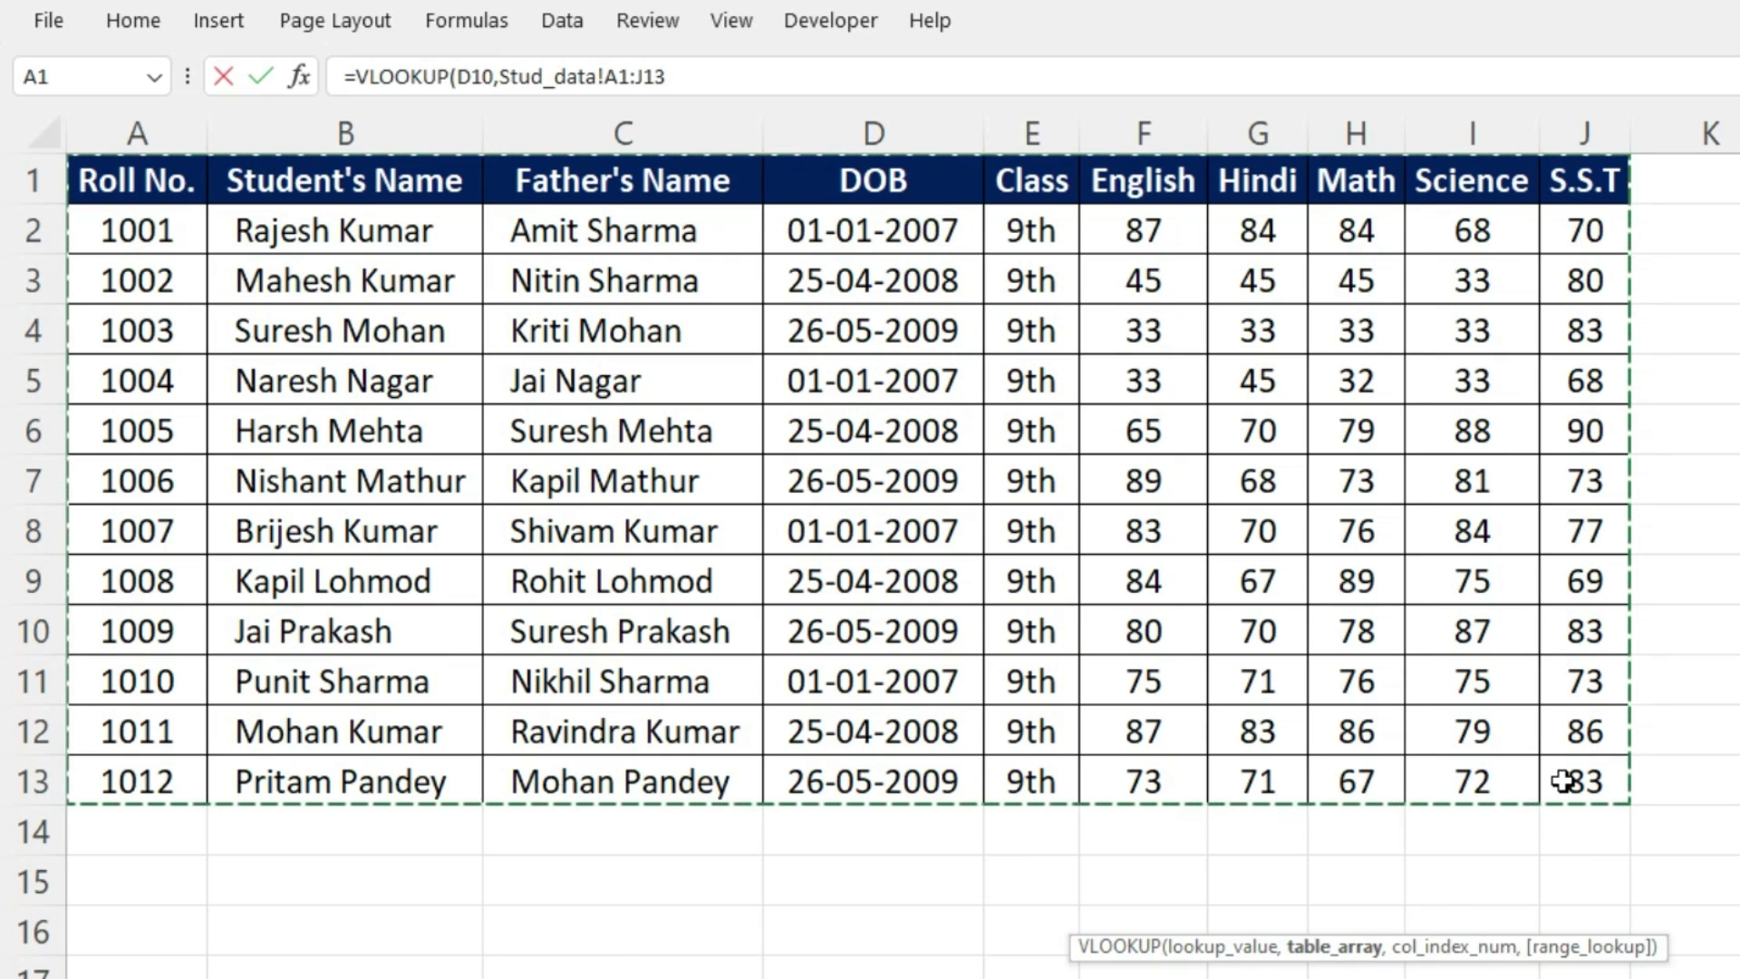
pyautogui.press('F4')
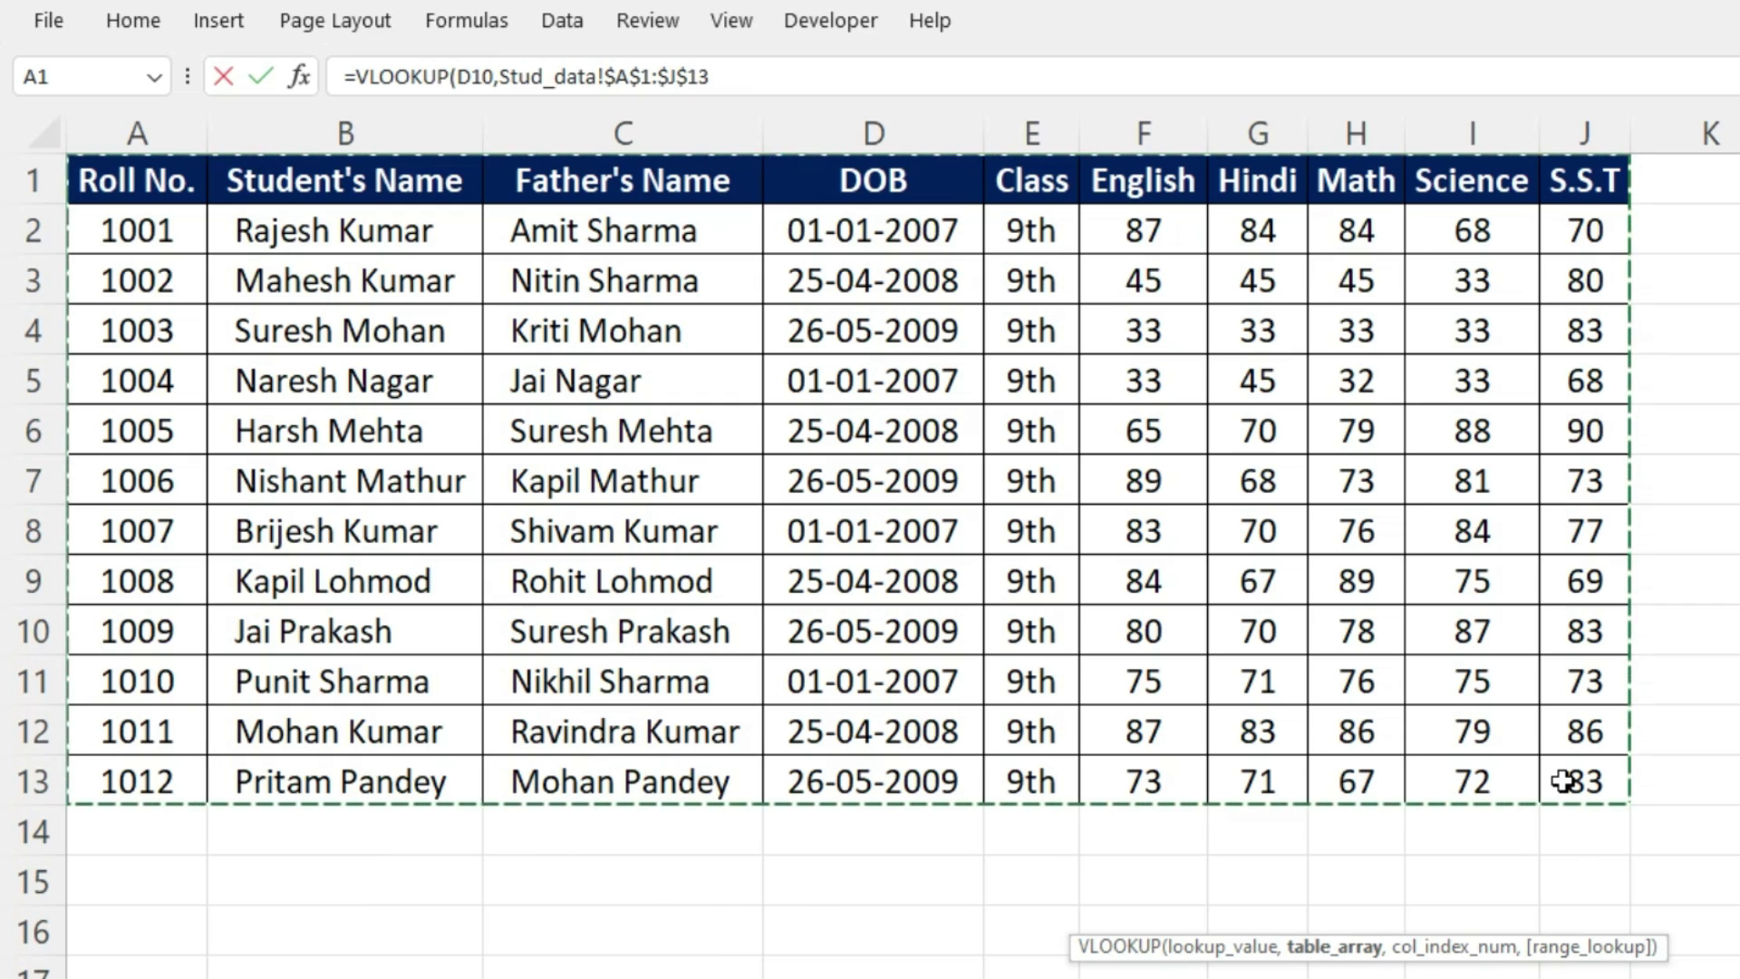
pyautogui.write(',')
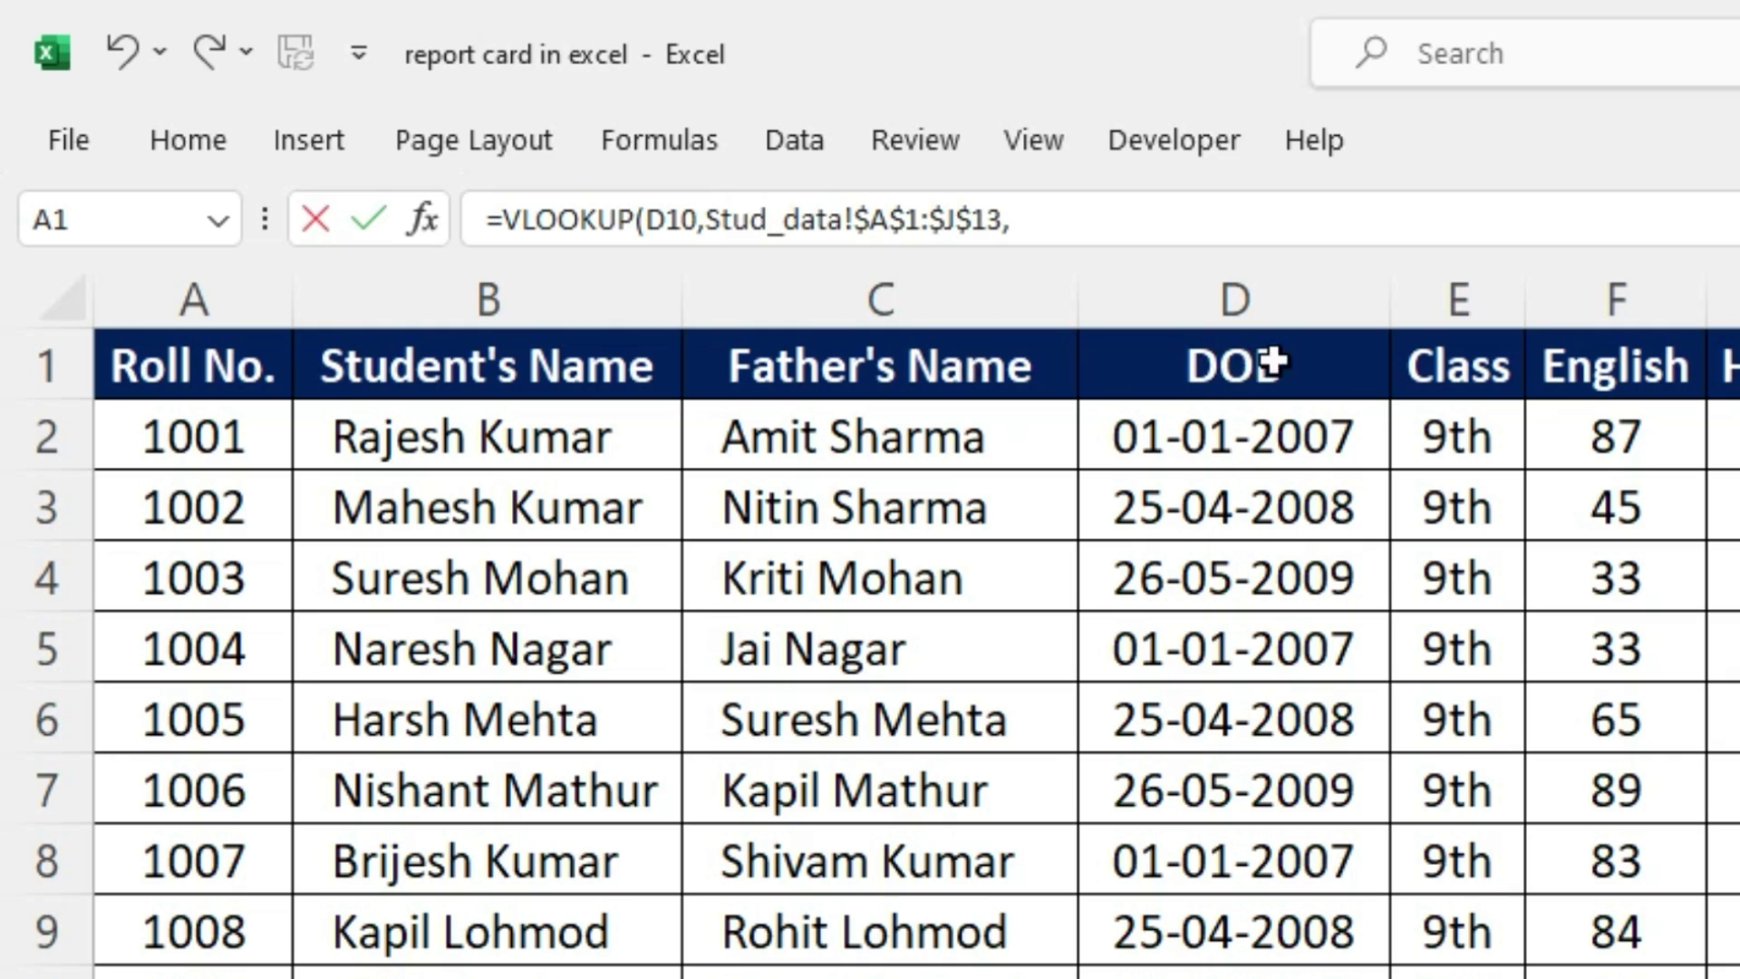
pyautogui.write('6,0')
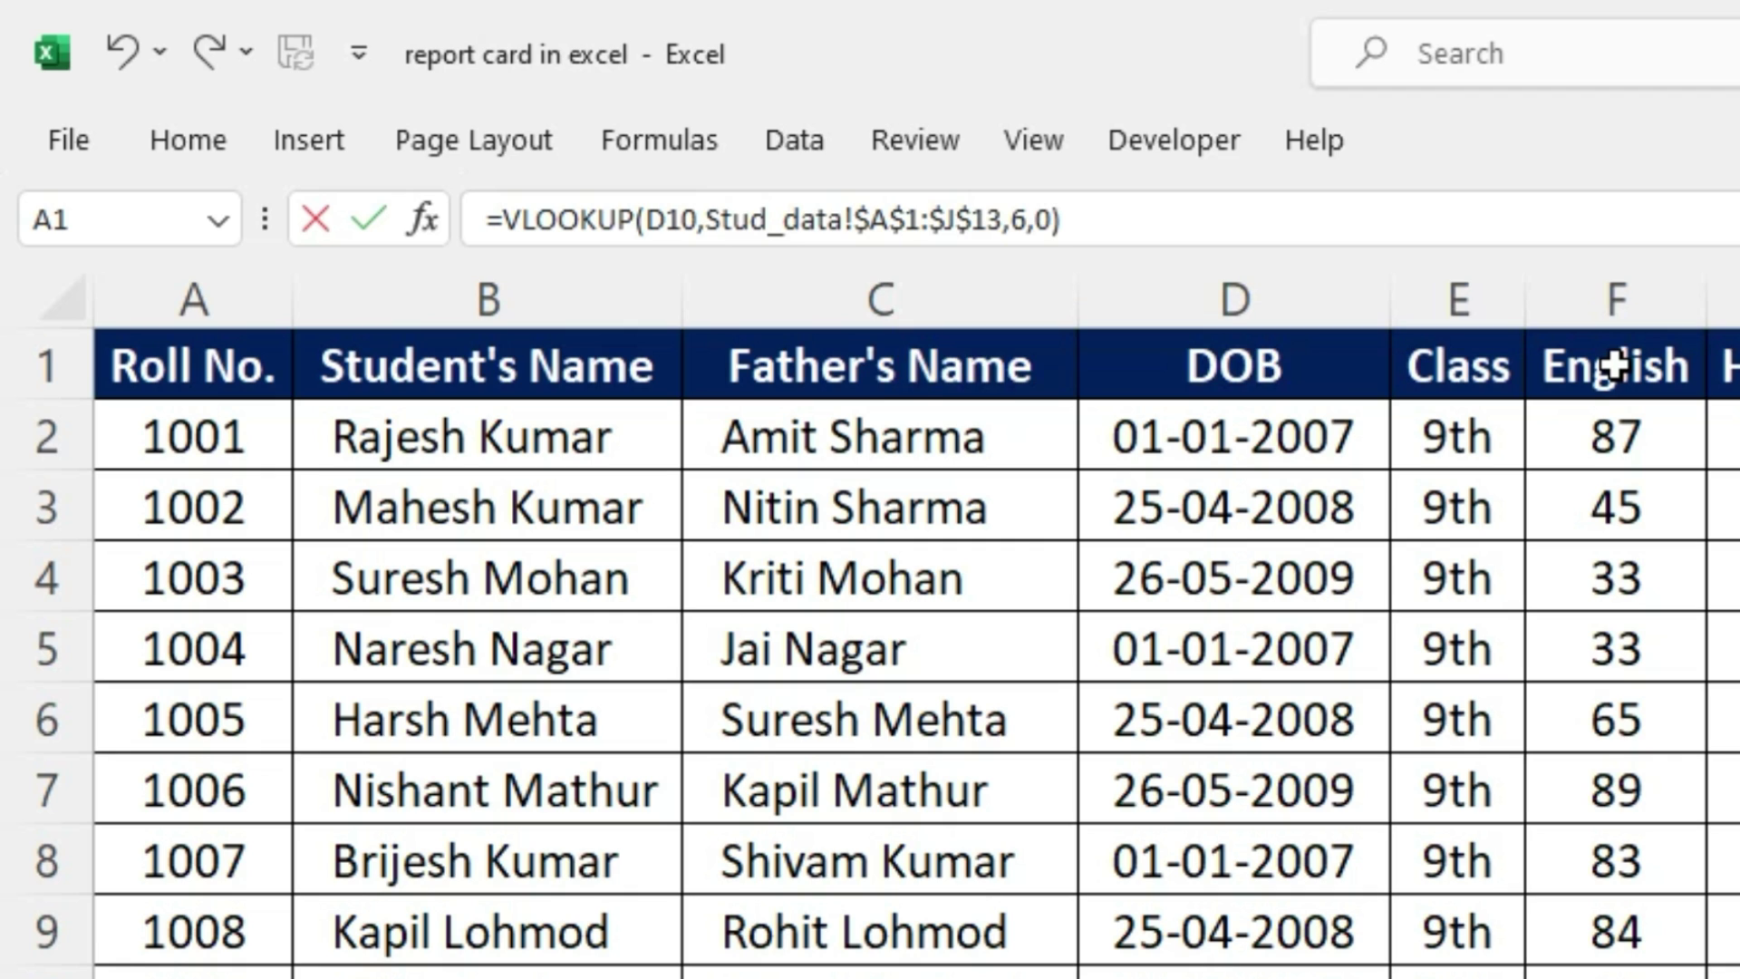
pyautogui.press('Return')
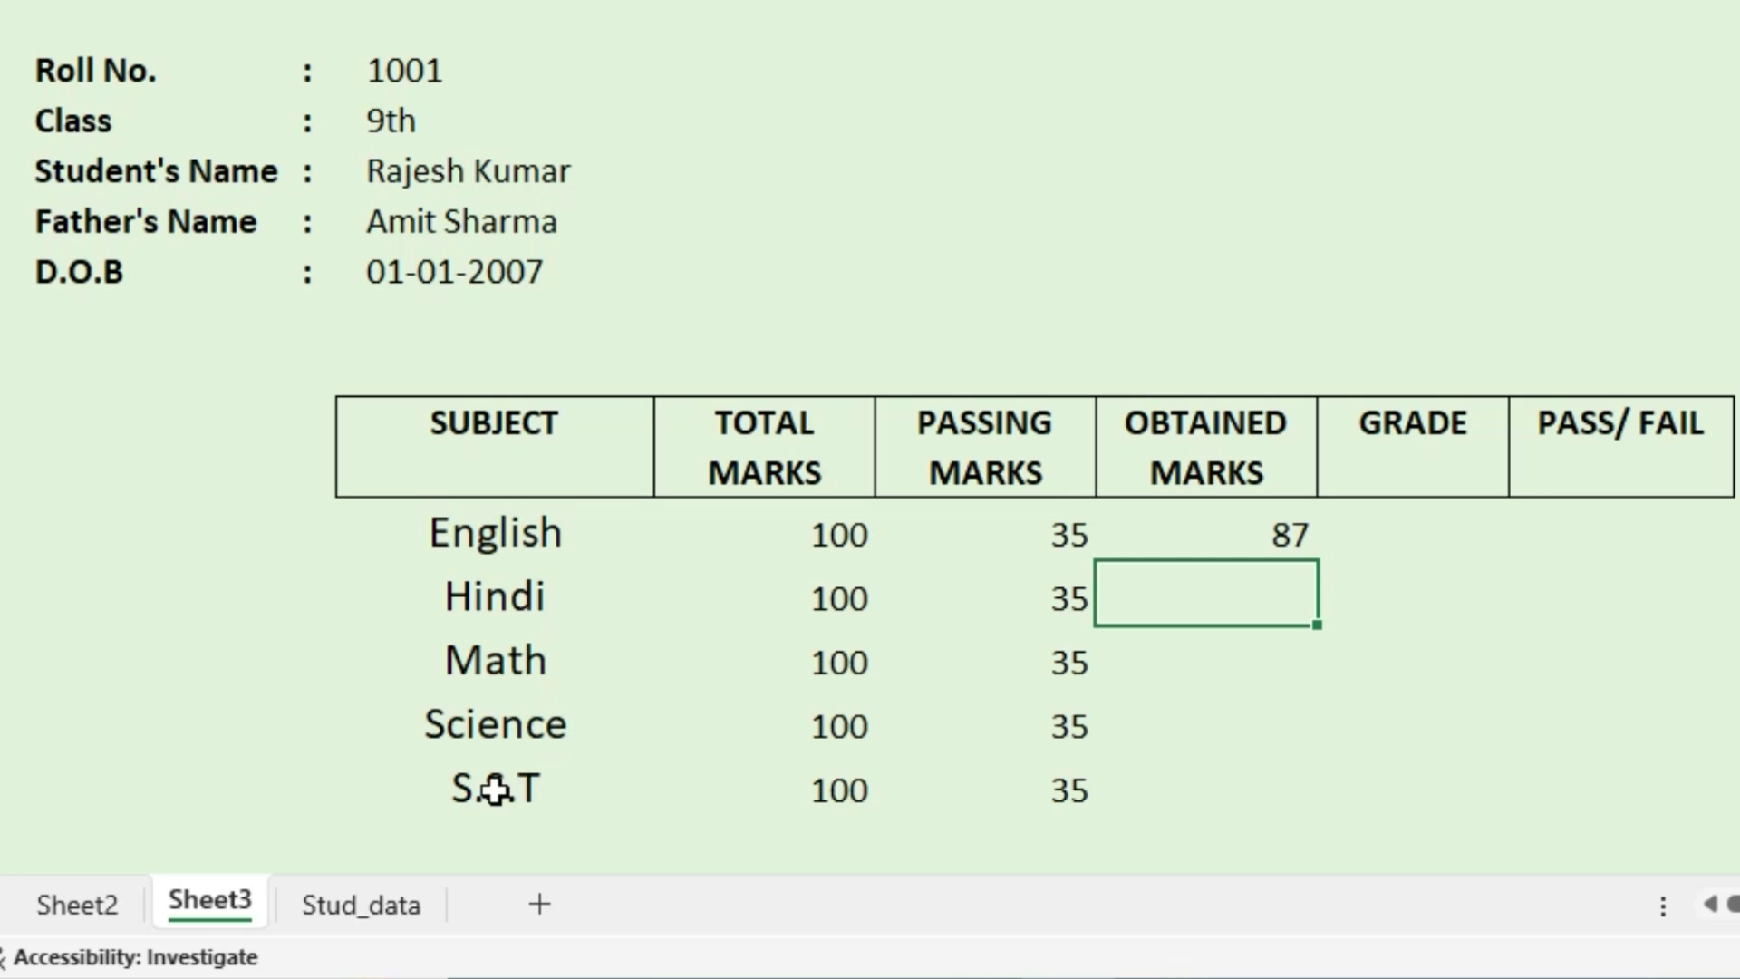
# In the blank cell of the D.O.B row above GRADE, enter =MATCH(D18,Stud_data!A1:J1,0) to locate the English column
pyautogui.click(1211, 537)
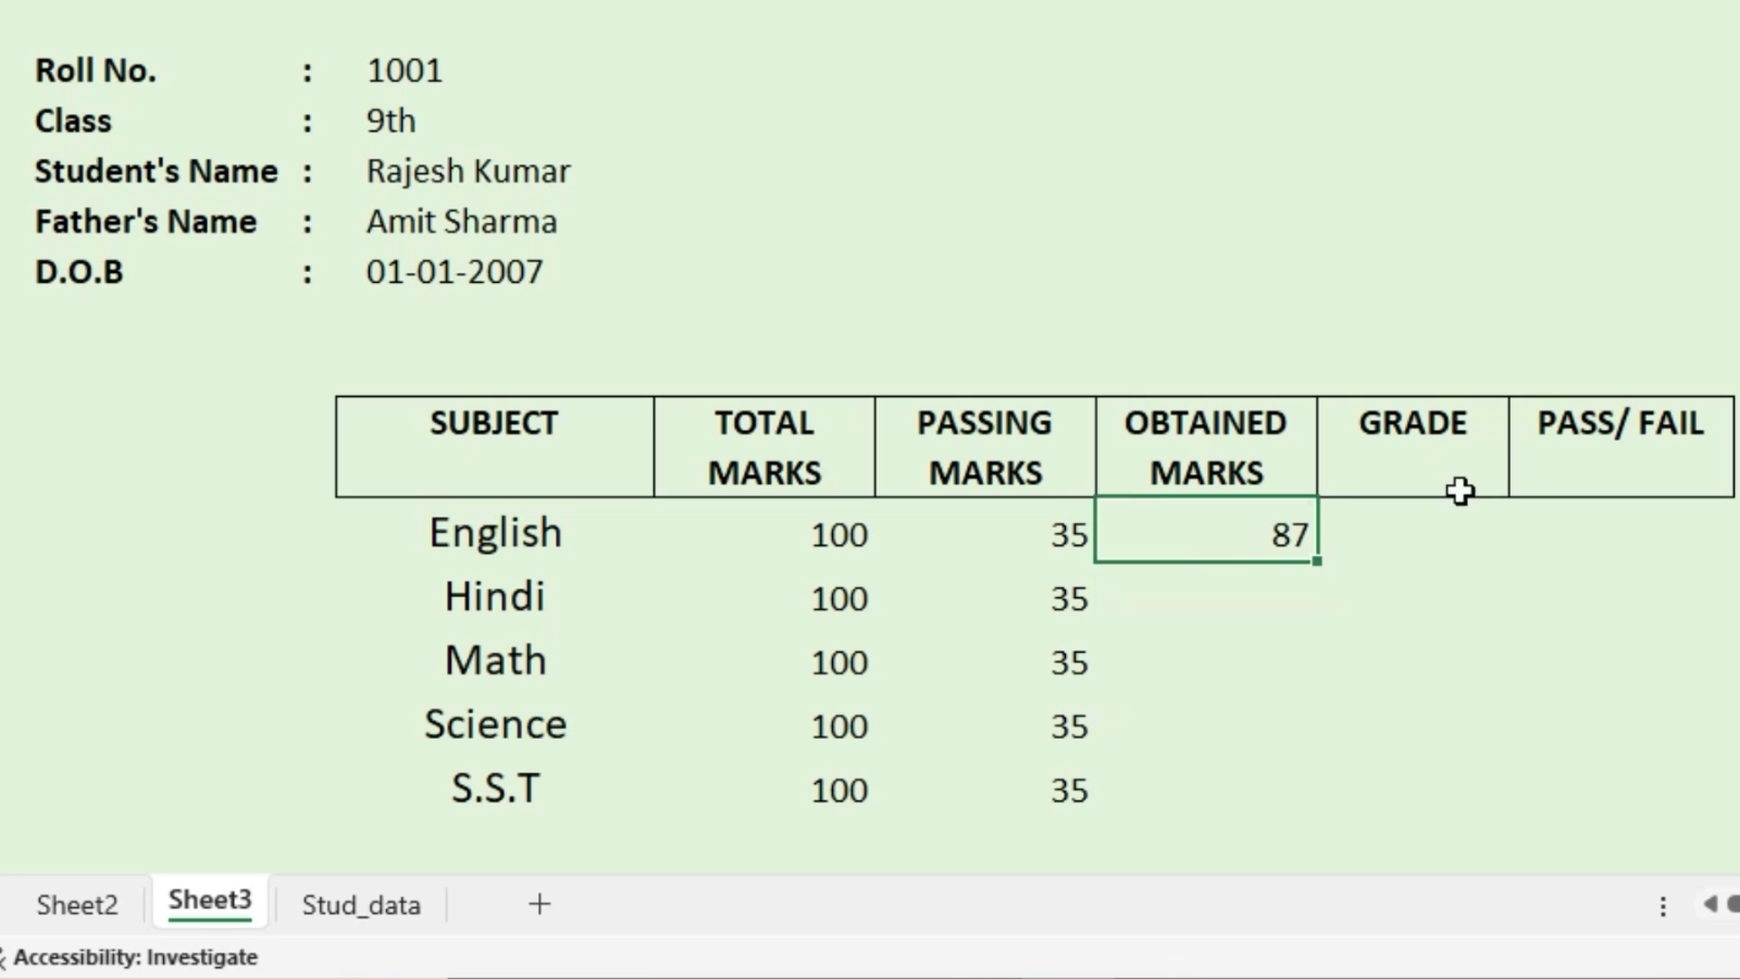
pyautogui.click(1477, 288)
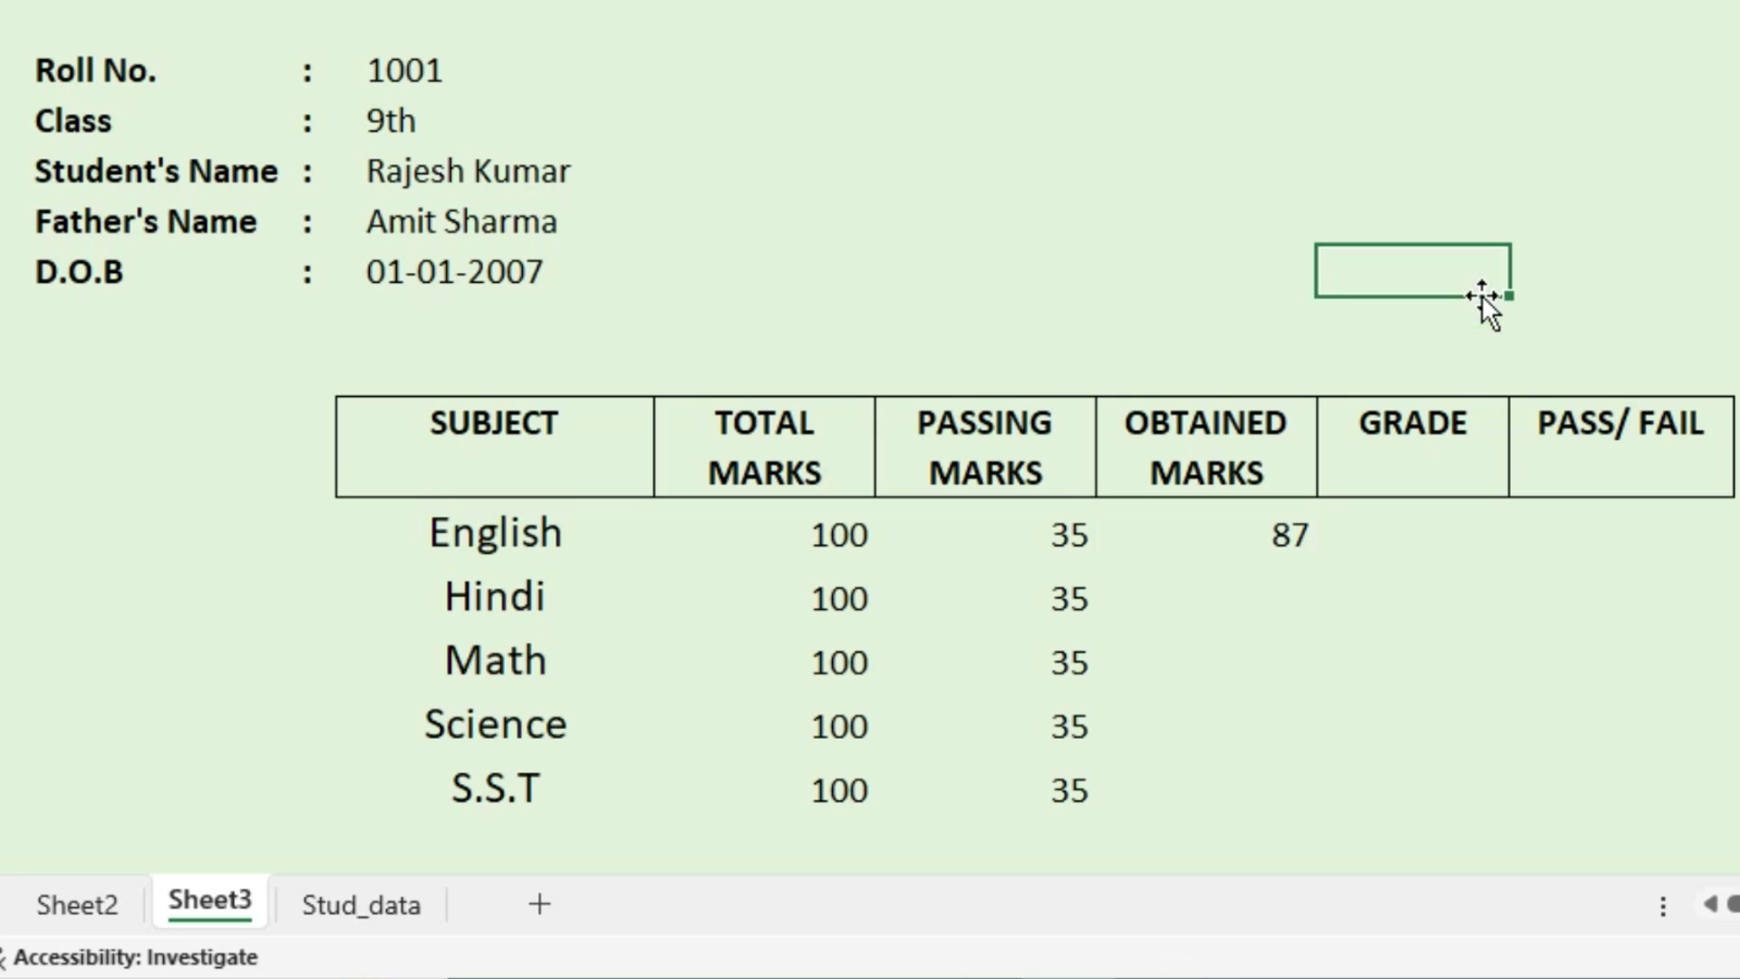
pyautogui.write('=MATCH')
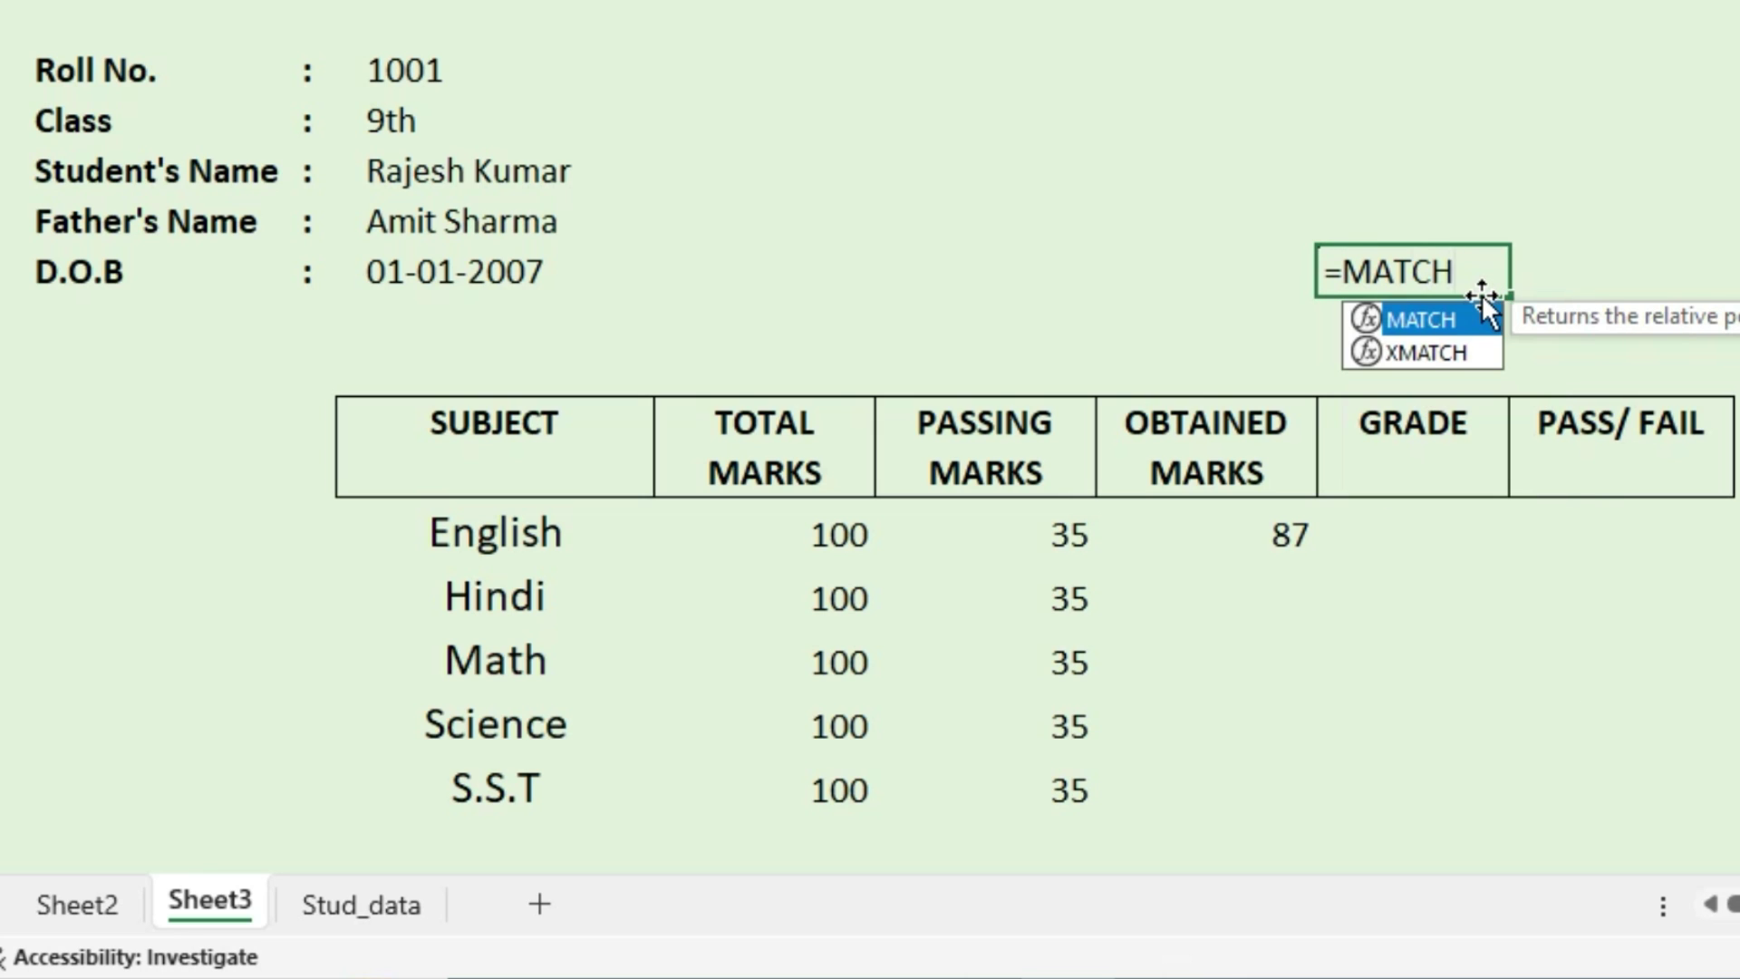
pyautogui.write('(')
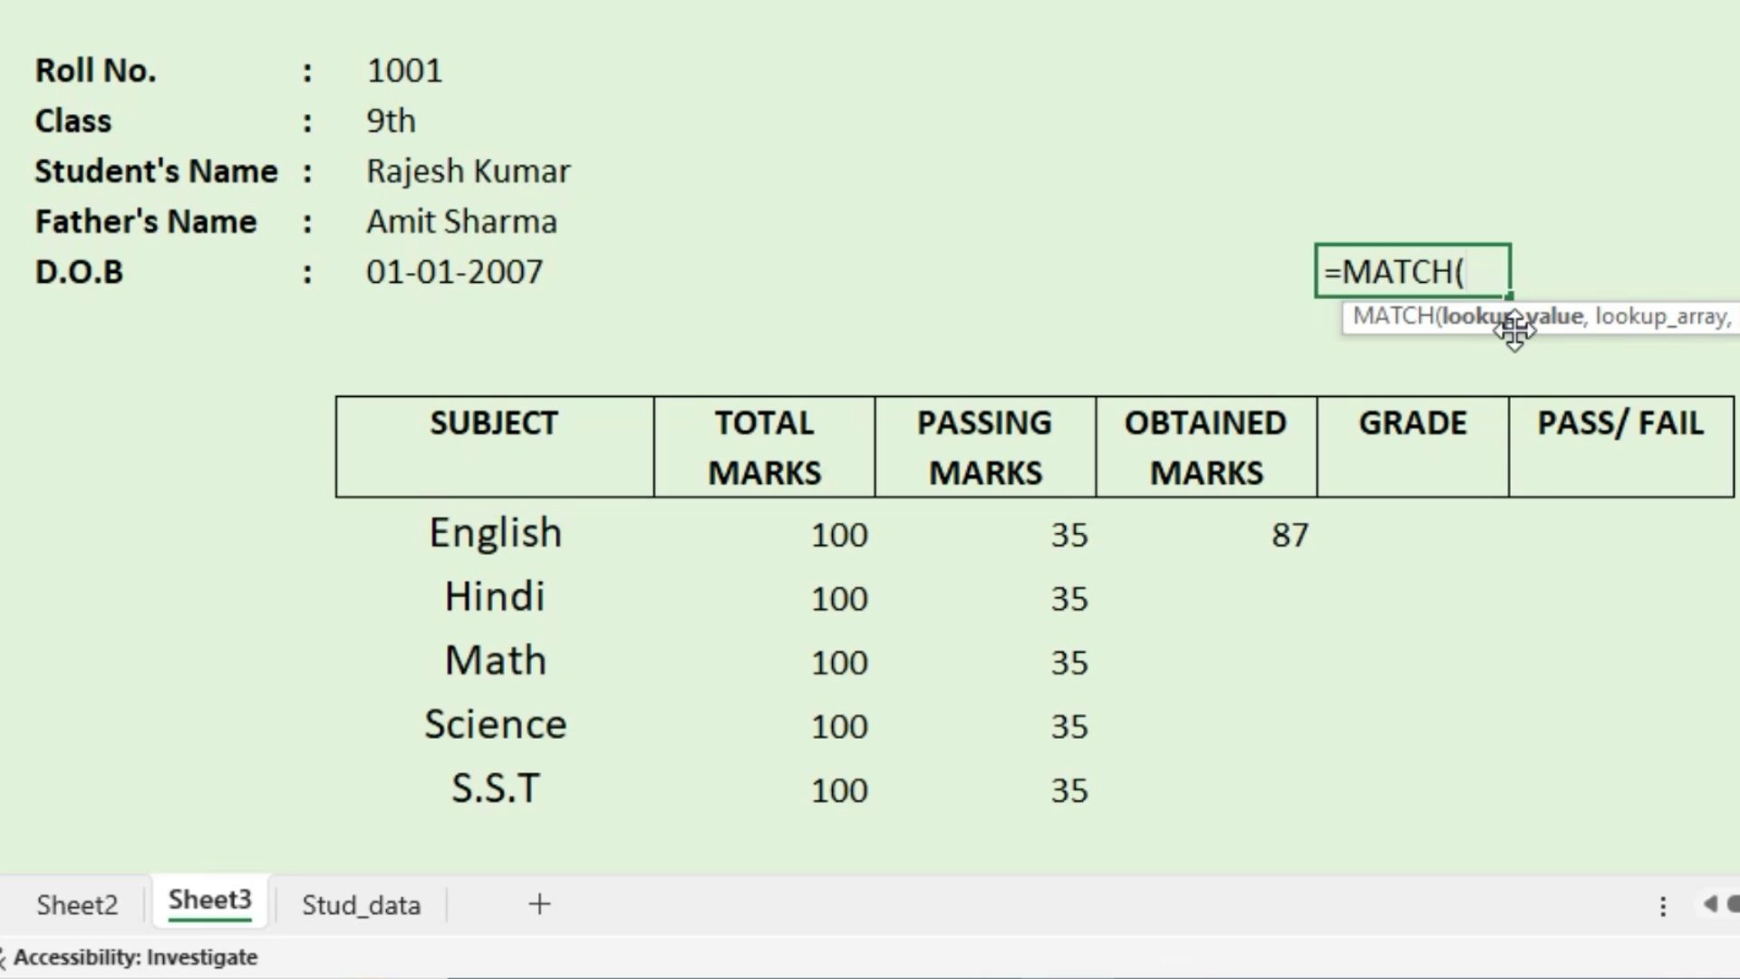
pyautogui.click(549, 534)
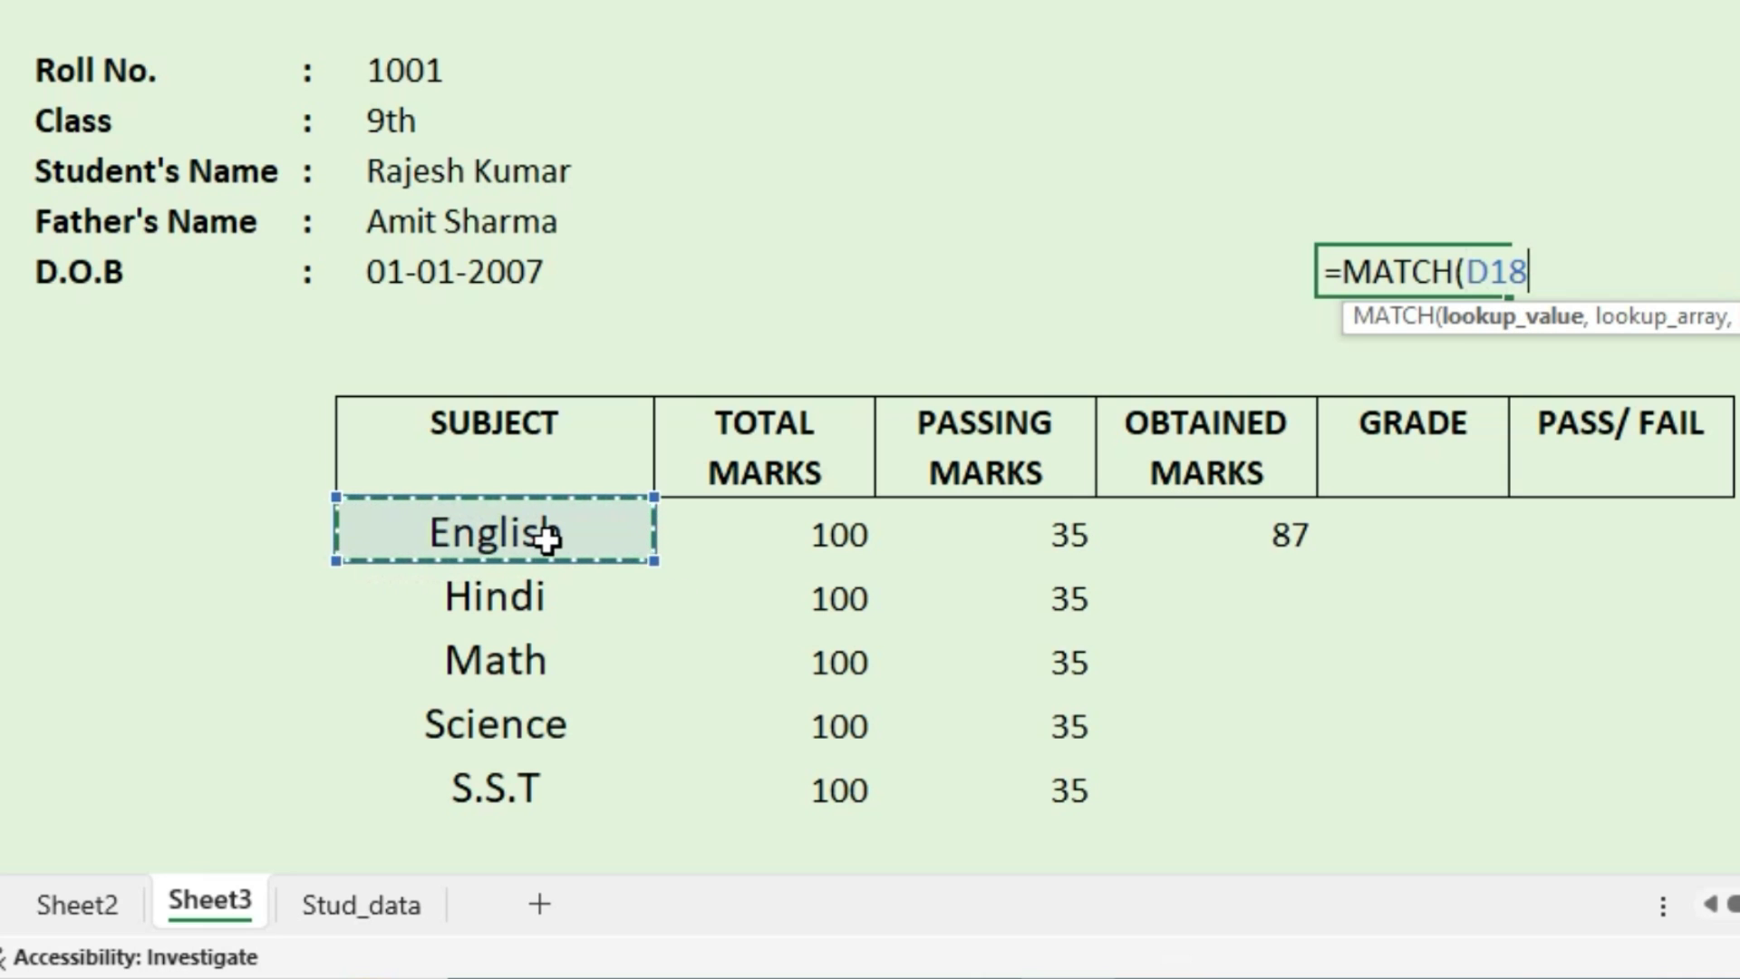
pyautogui.write(',')
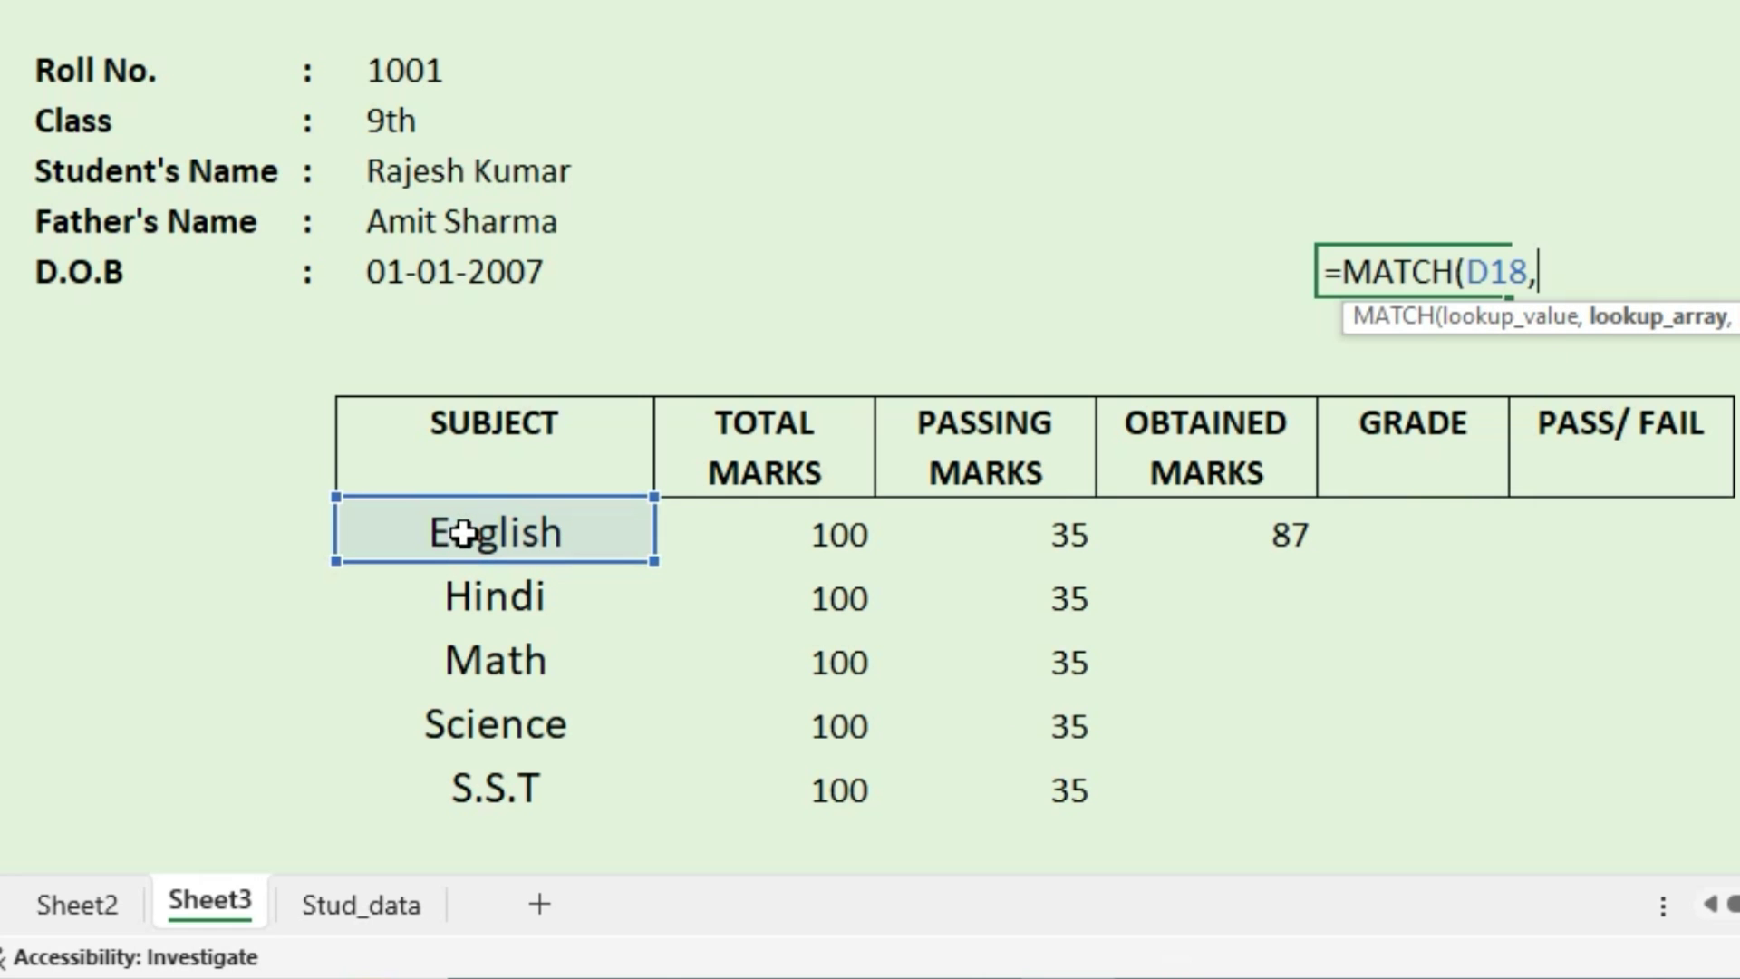
pyautogui.click(323, 898)
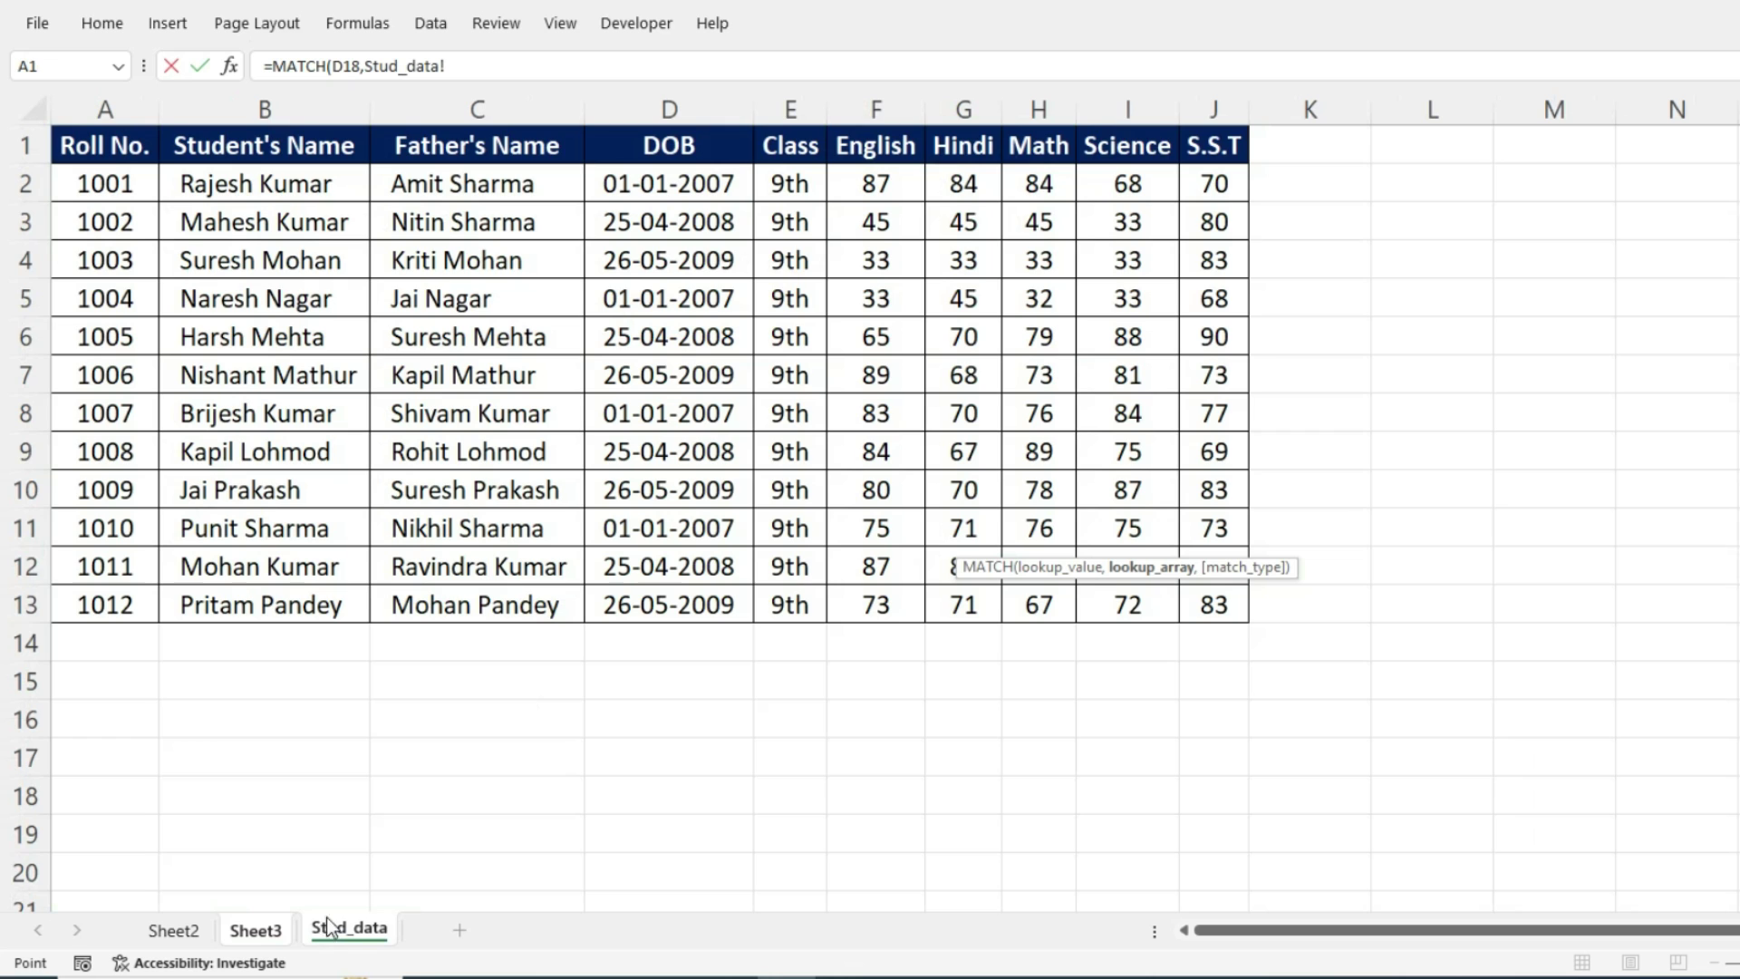
pyautogui.moveTo(105, 145); pyautogui.dragTo(1163, 147)
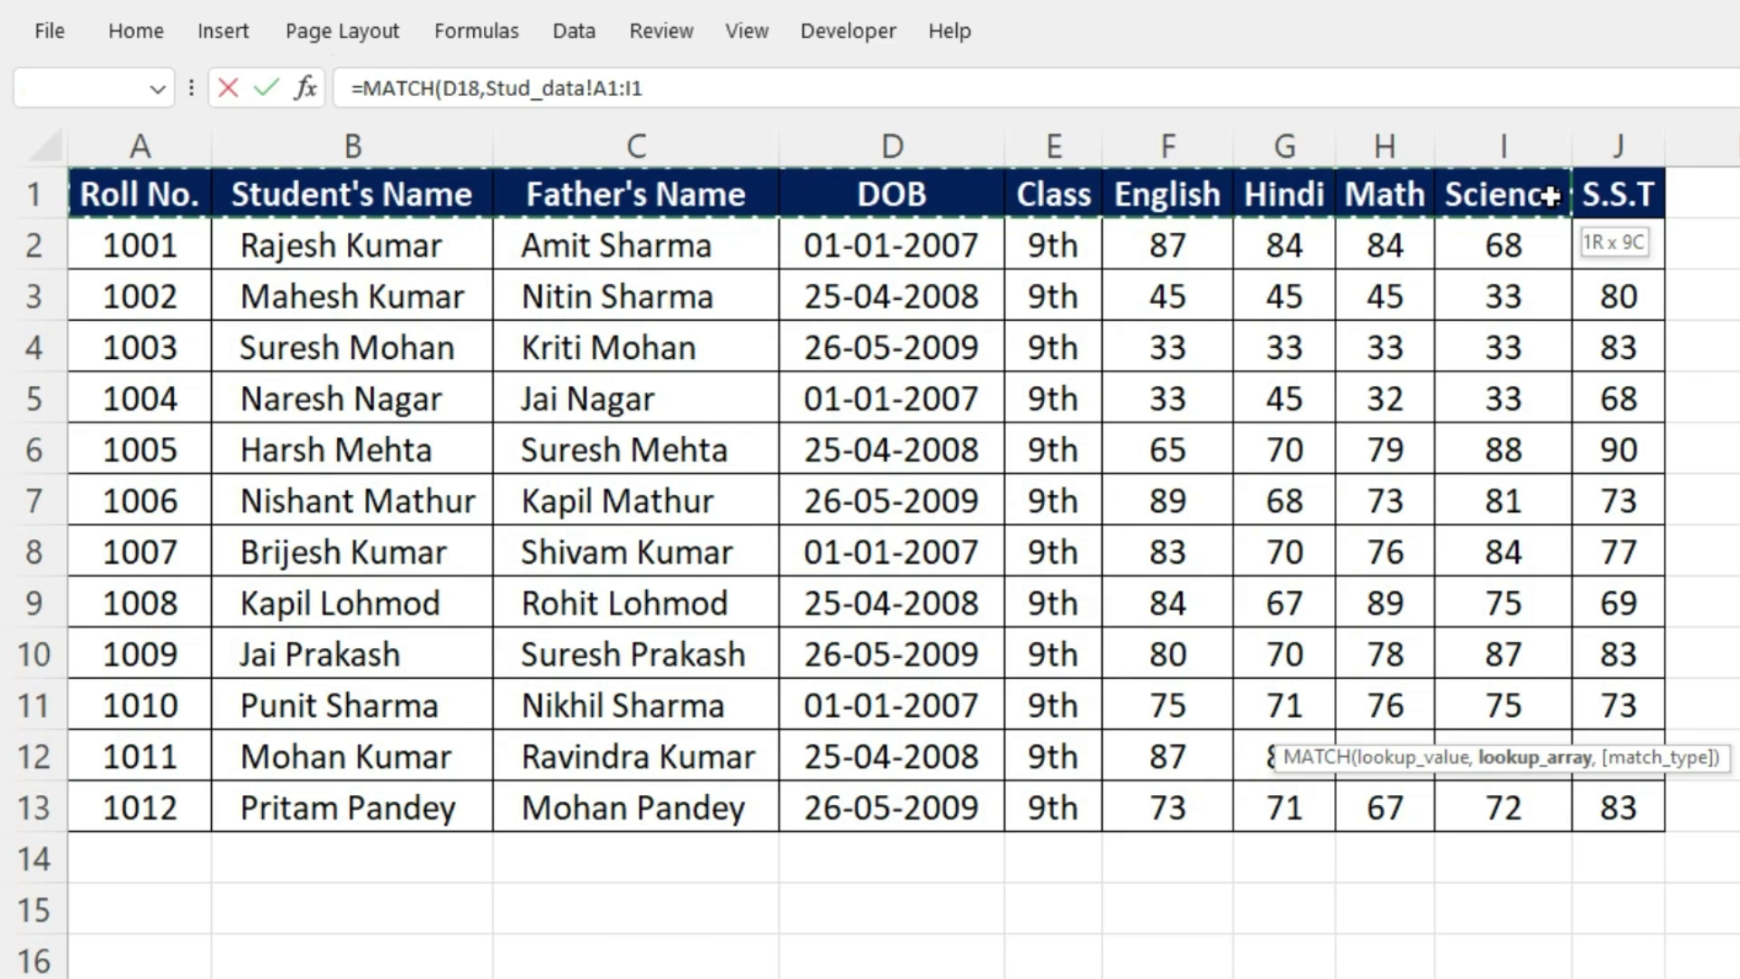
pyautogui.moveTo(1551, 195); pyautogui.dragTo(1602, 193)
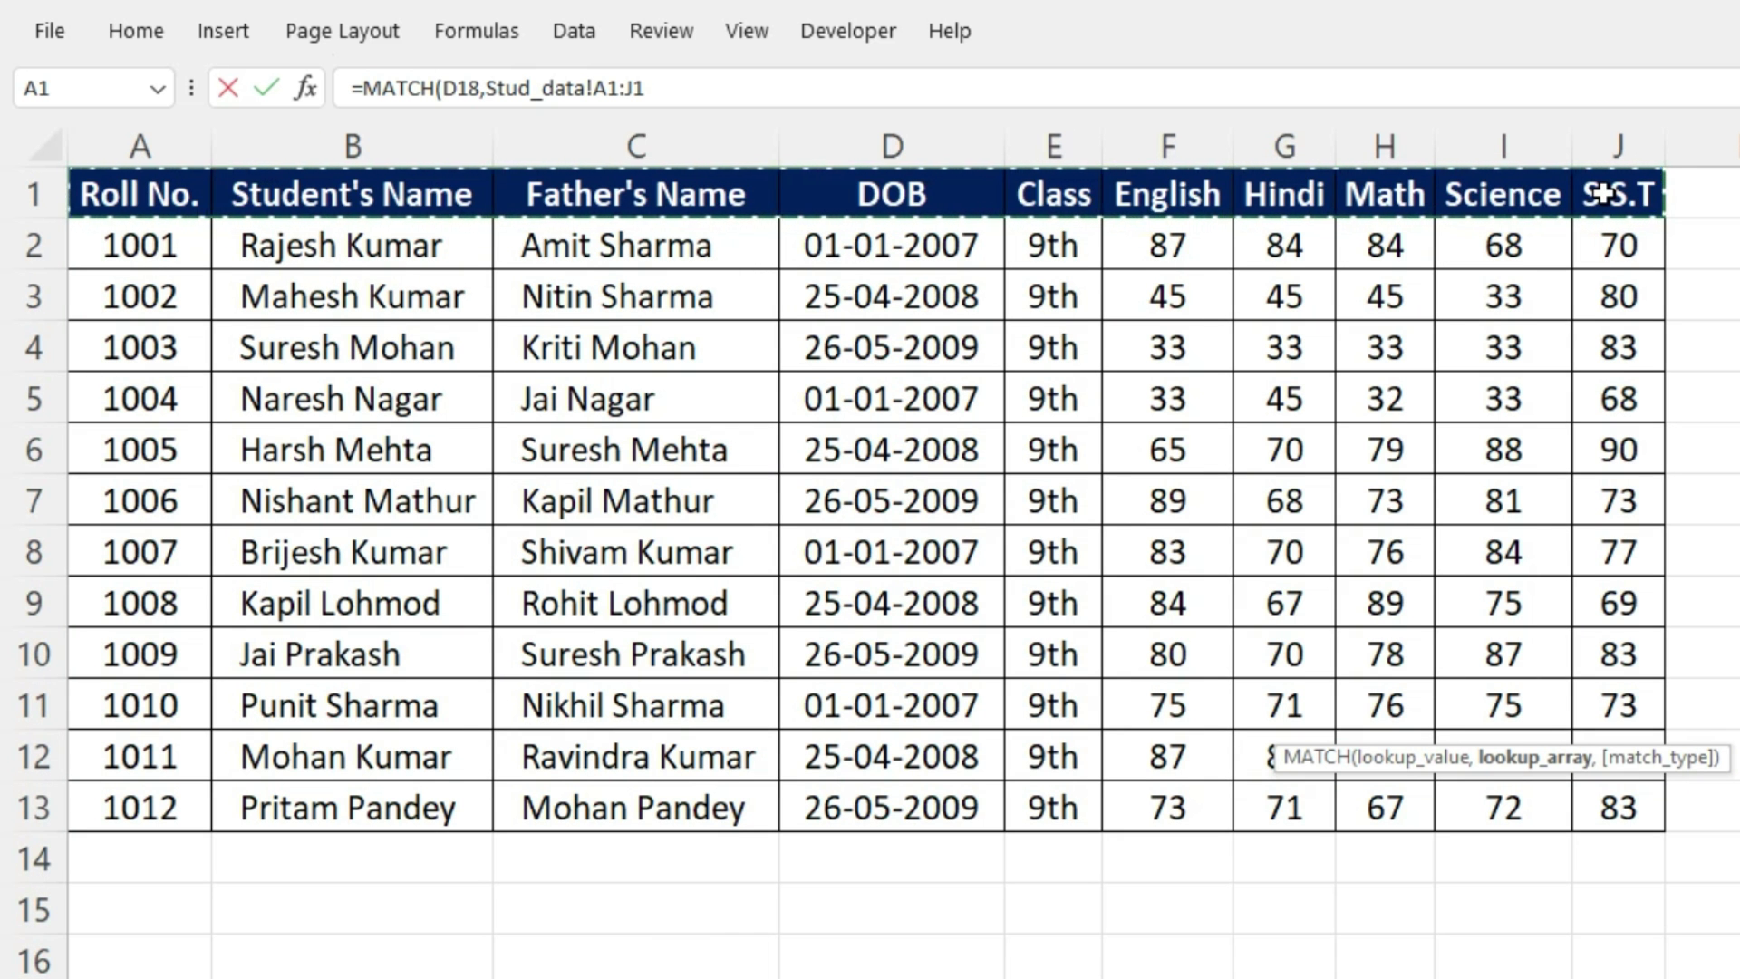
pyautogui.write(',0')
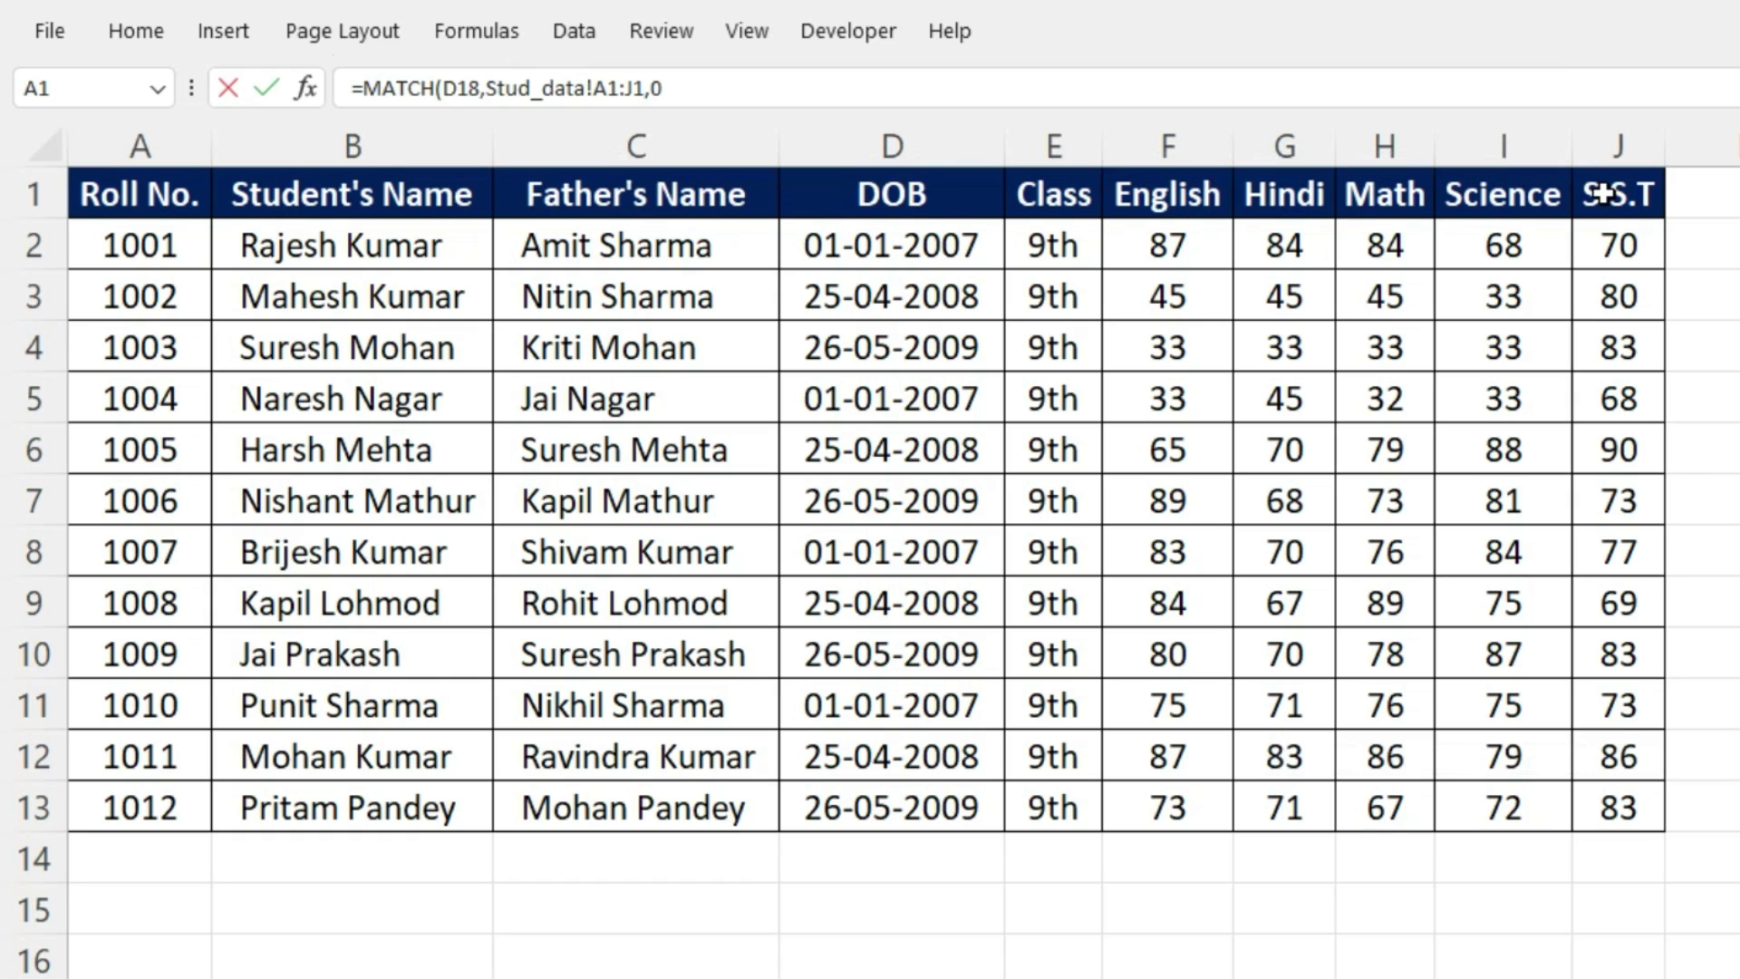
pyautogui.write(')')
pyautogui.press('Return')
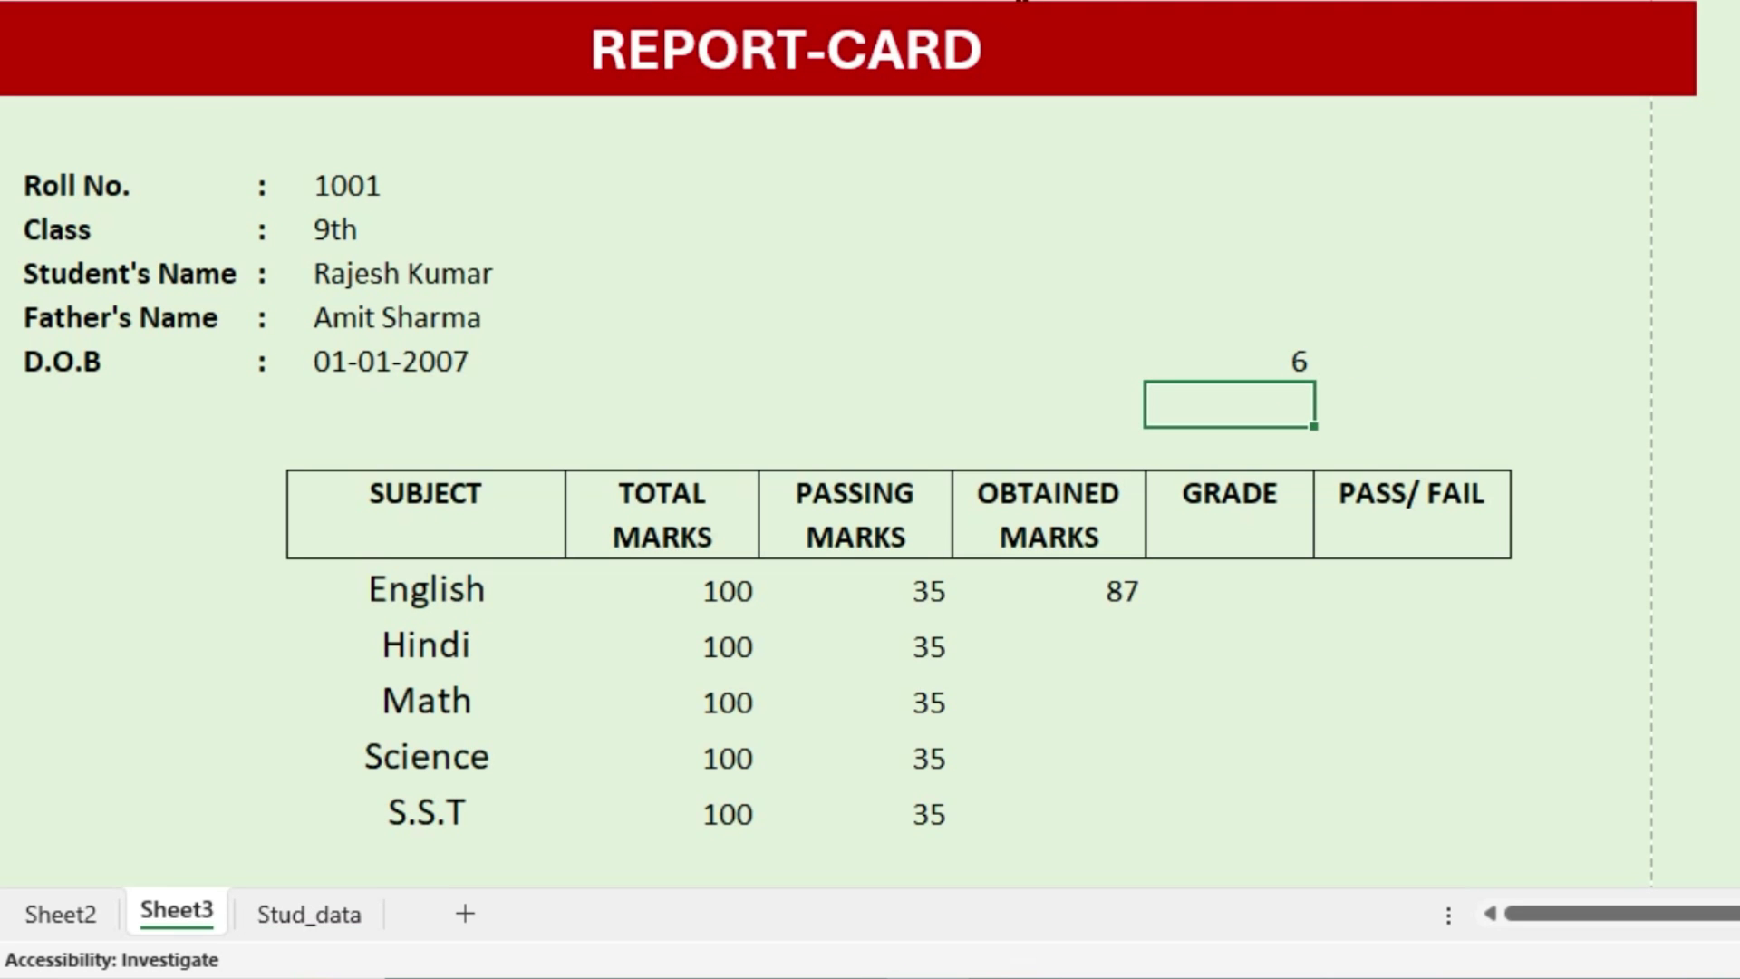
# Delete the trial MATCH formula, then replace the column index in English's OBTAINED MARKS VLOOKUP with a MATCH whose lookup value is D18
pyautogui.click(1276, 361)
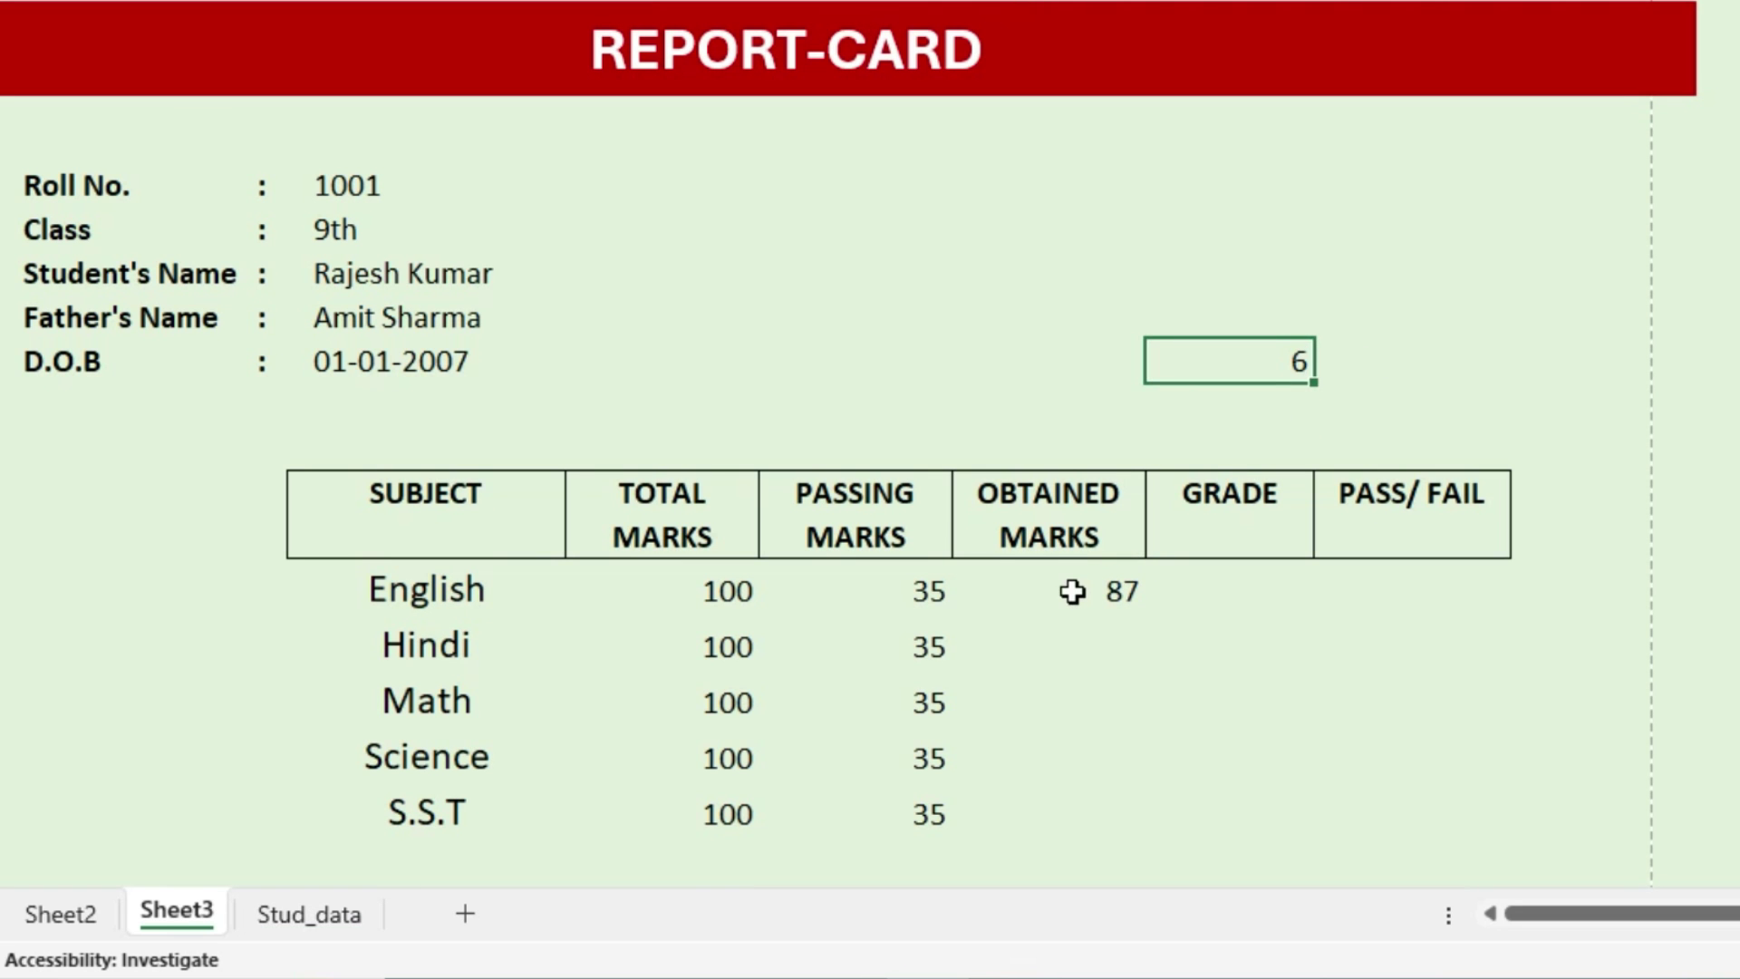
pyautogui.press('Delete')
pyautogui.click(1072, 590)
pyautogui.doubleClick(1074, 590)
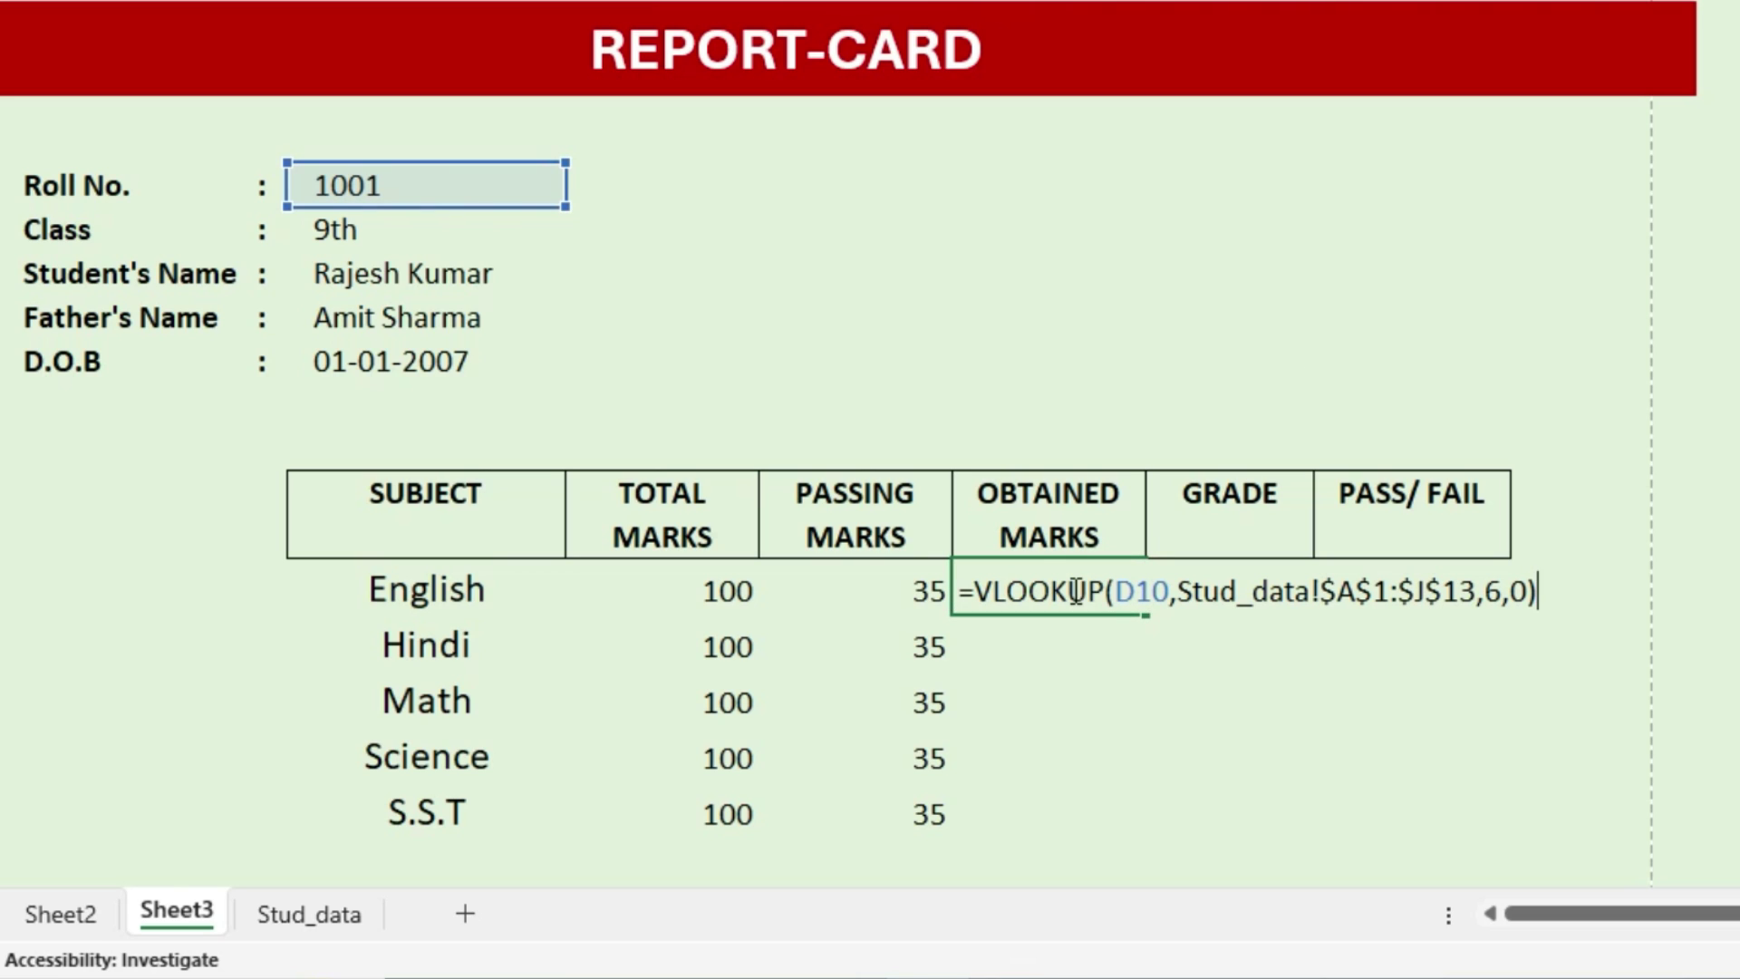
pyautogui.click(1498, 595)
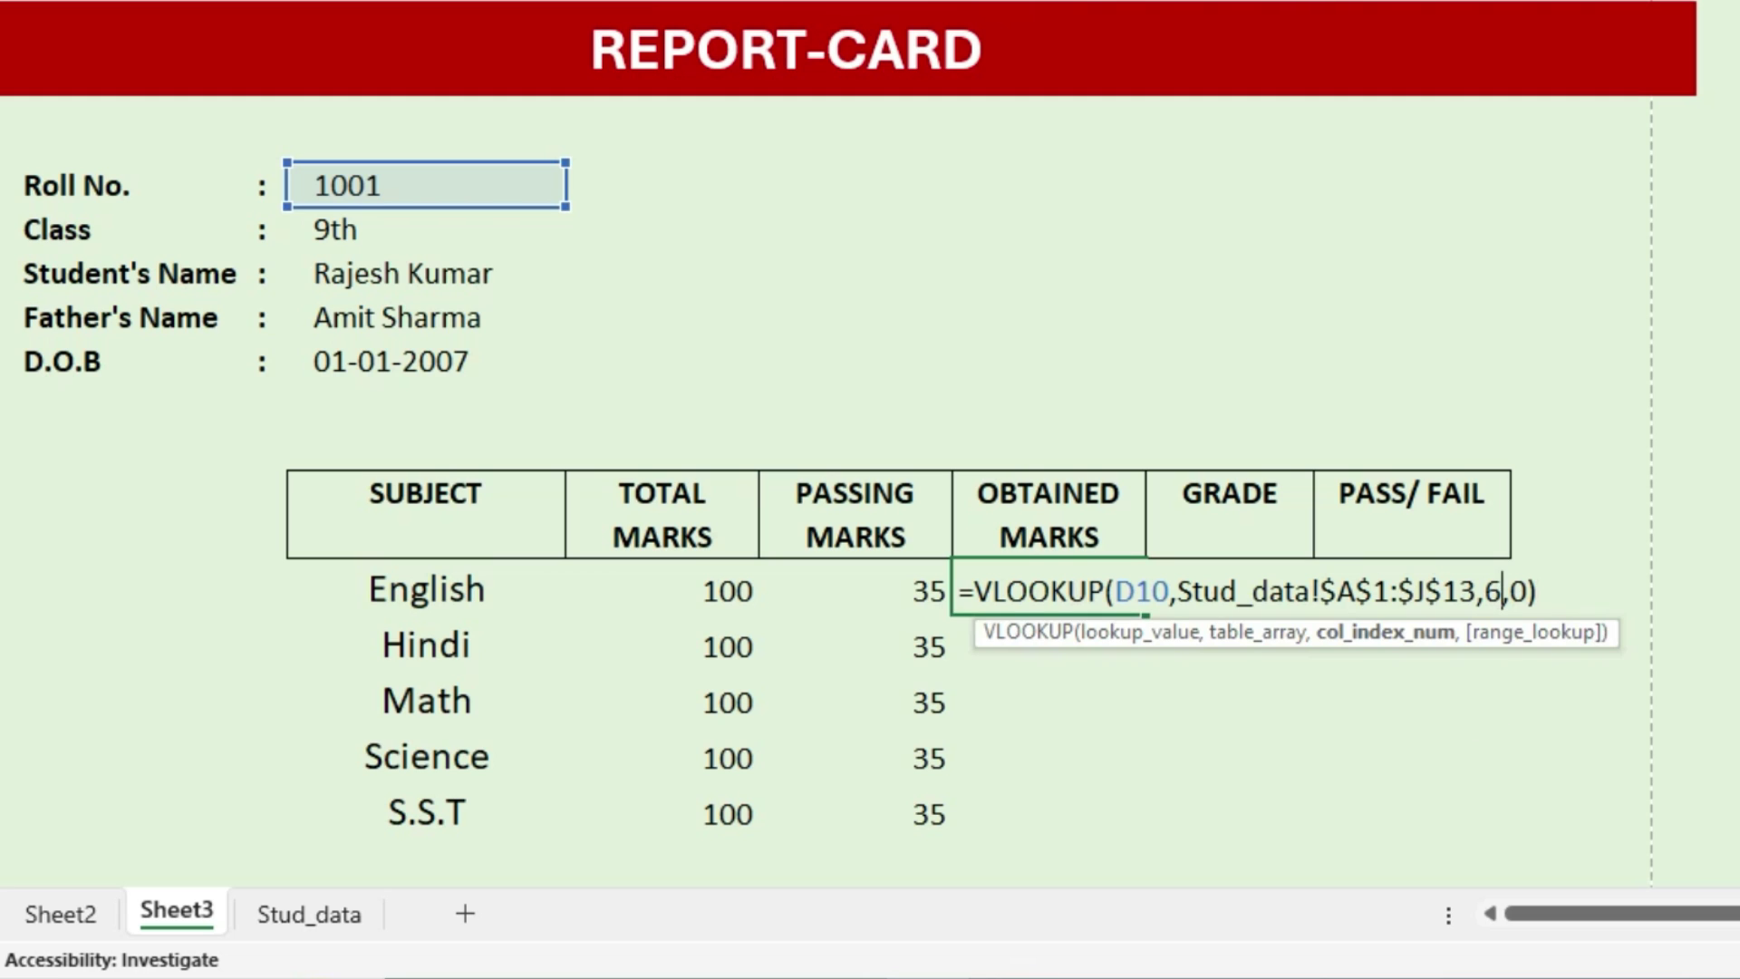
pyautogui.press('BackSpace')
pyautogui.write('MATCH(')
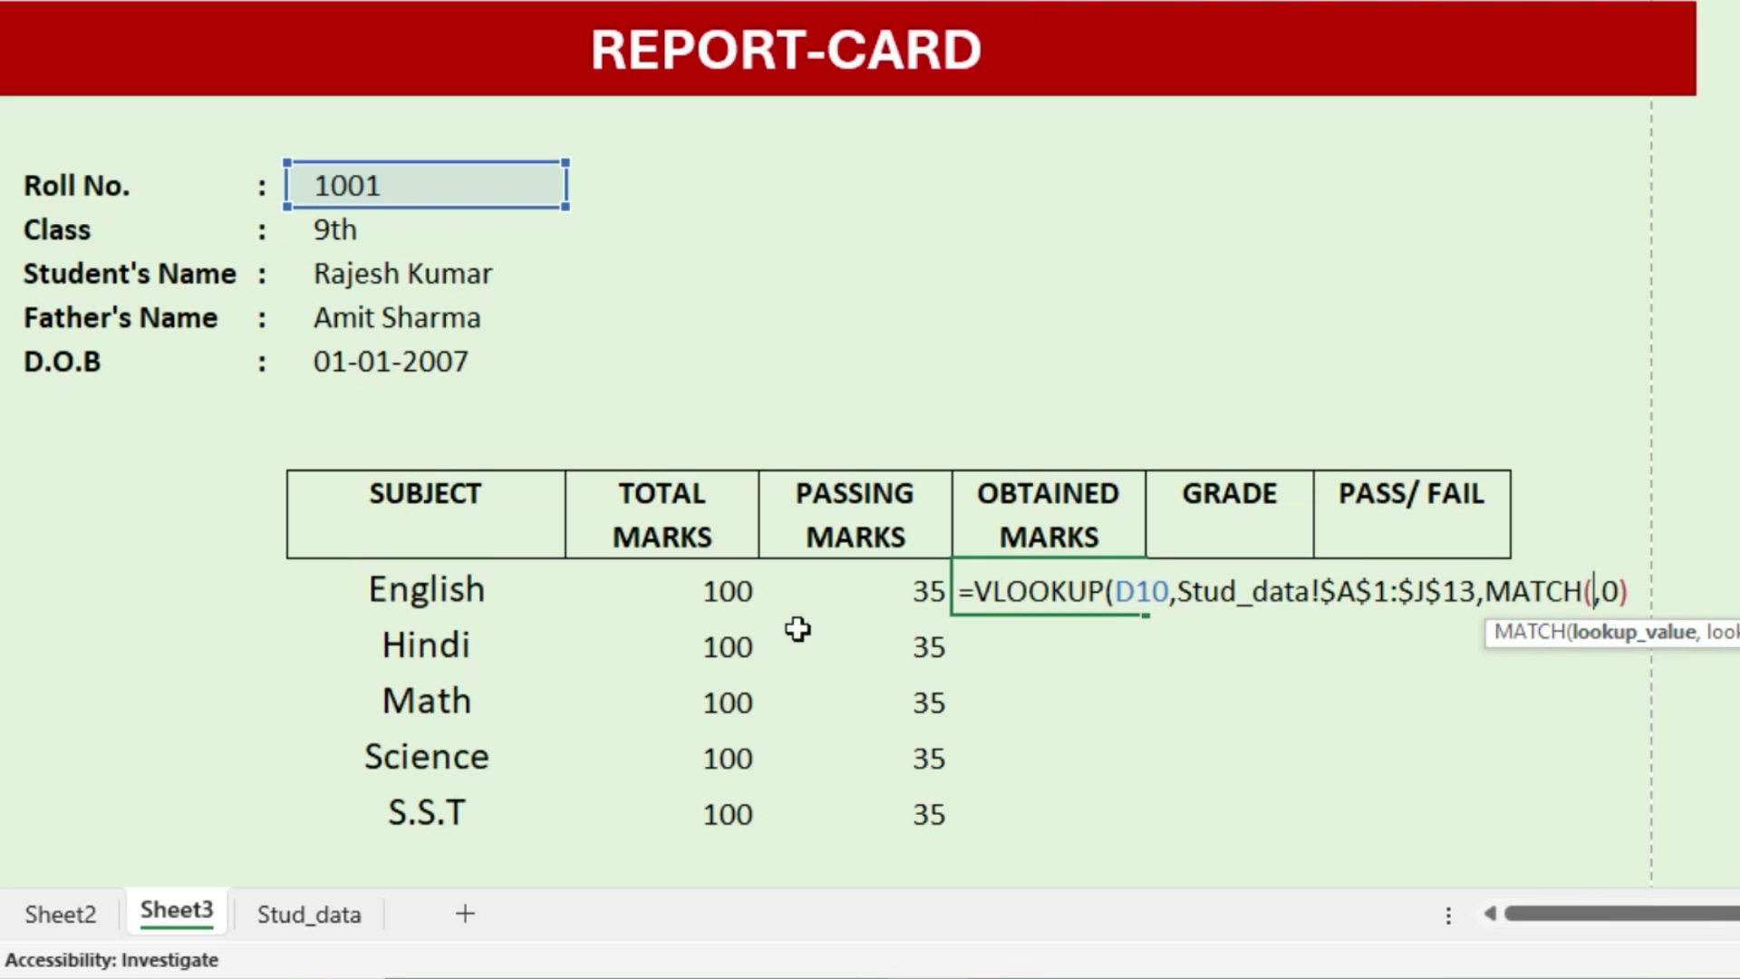
pyautogui.click(496, 594)
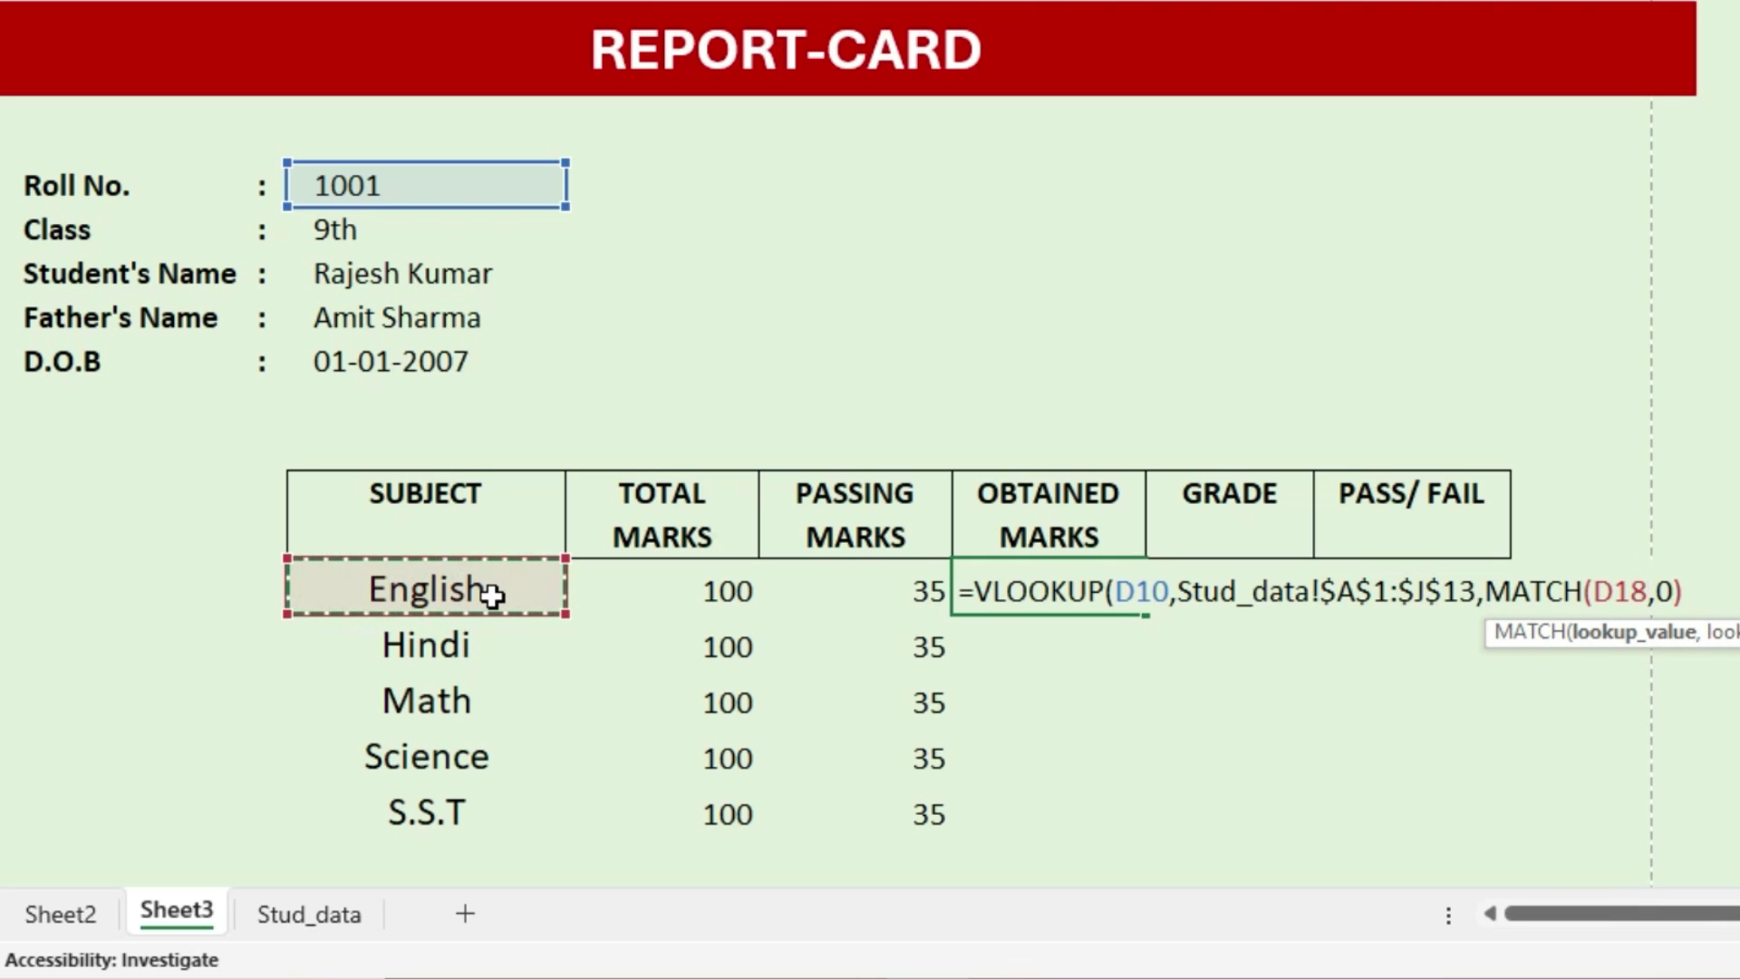
pyautogui.write(',')
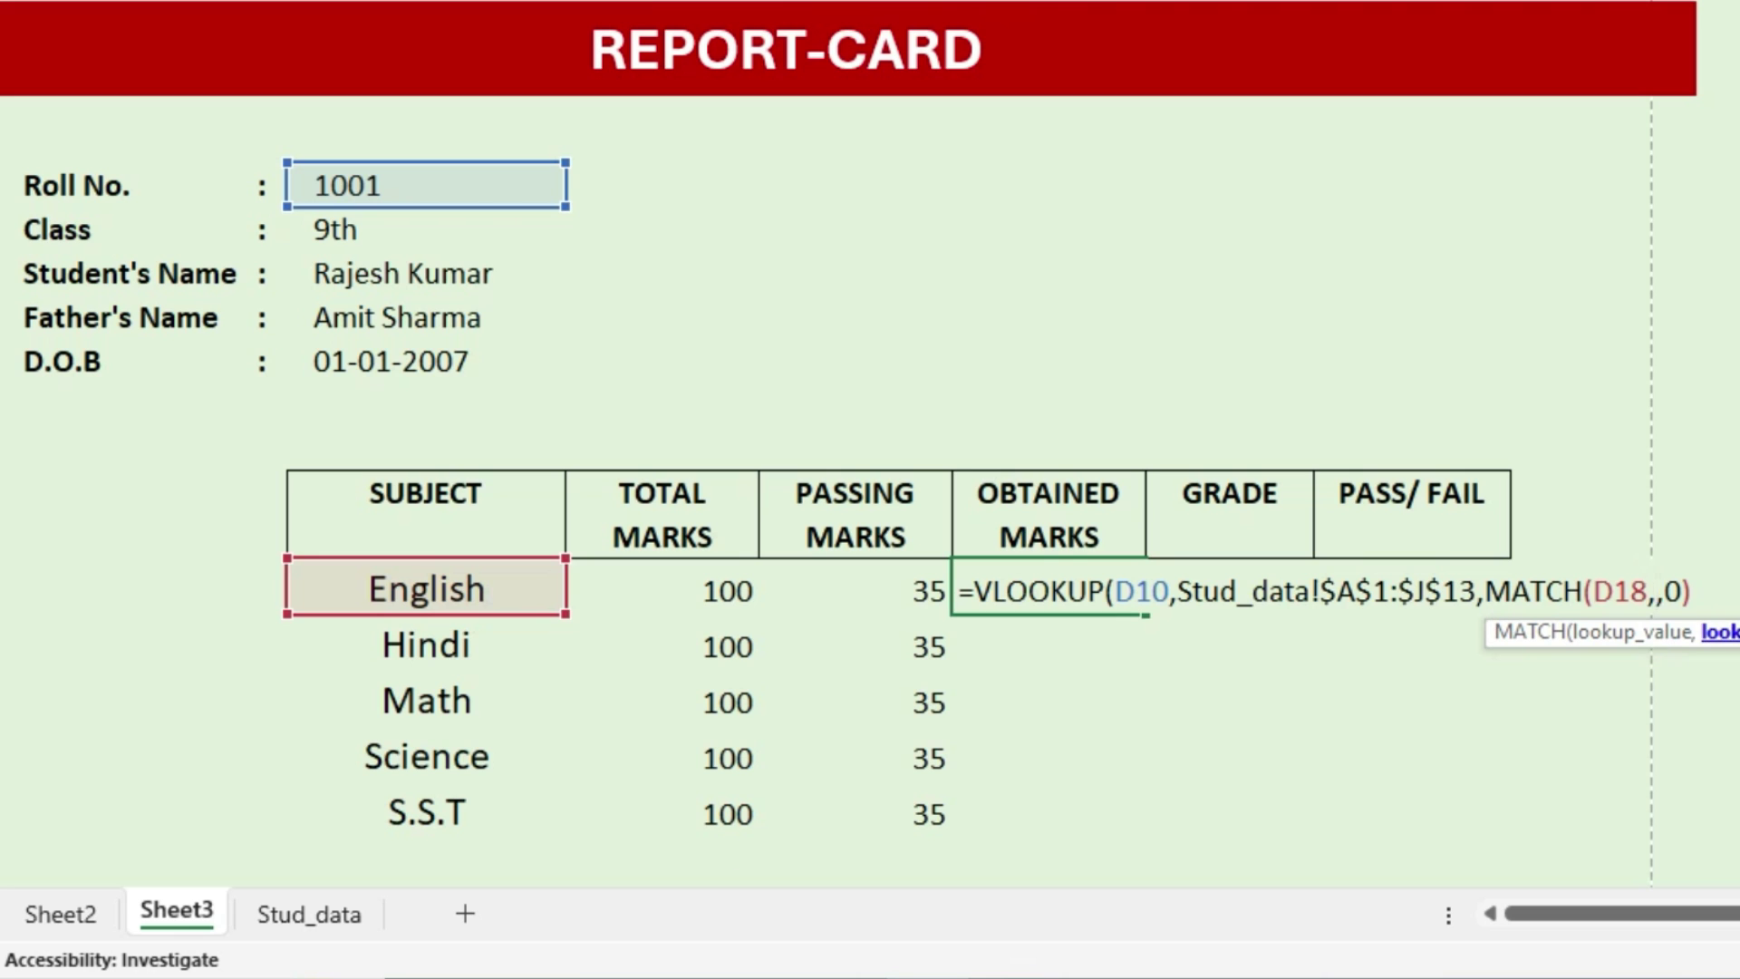
# Complete the nested MATCH with the absolute header range Stud_data!$A$1:$J$1 and exact match 0, keeping the VLOOKUP's exact match, and enter the formula
pyautogui.click(308, 914)
pyautogui.moveTo(95, 200); pyautogui.dragTo(1663, 196)
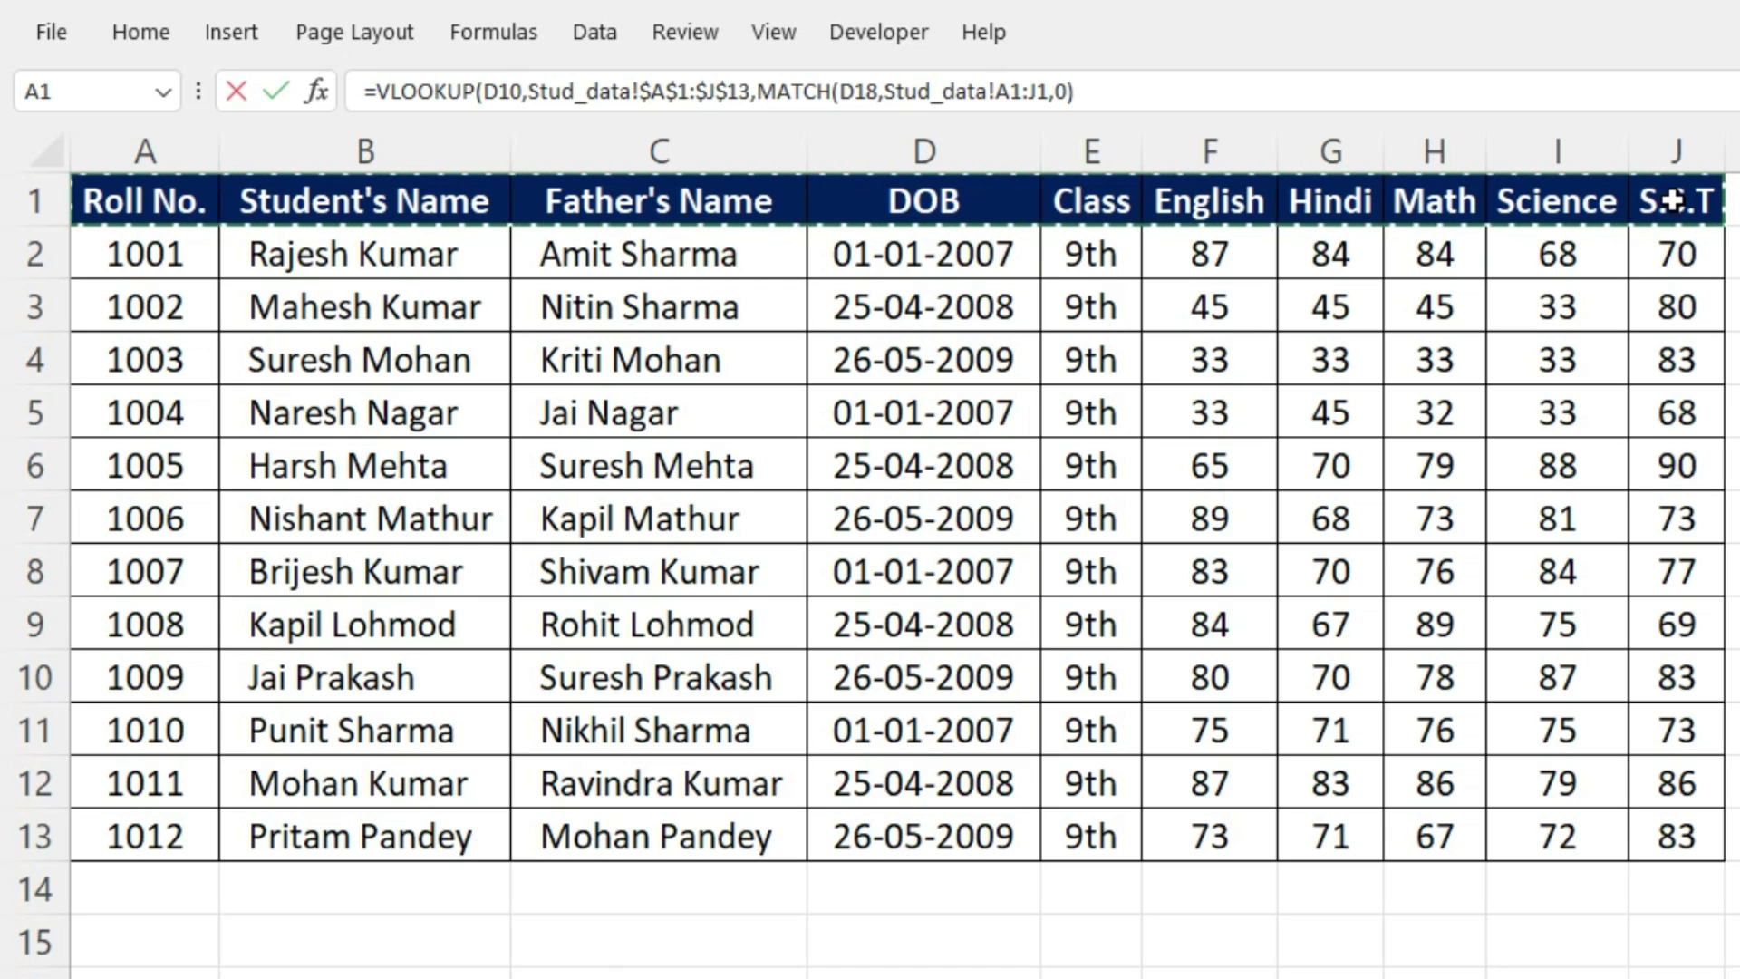
pyautogui.press('F4')
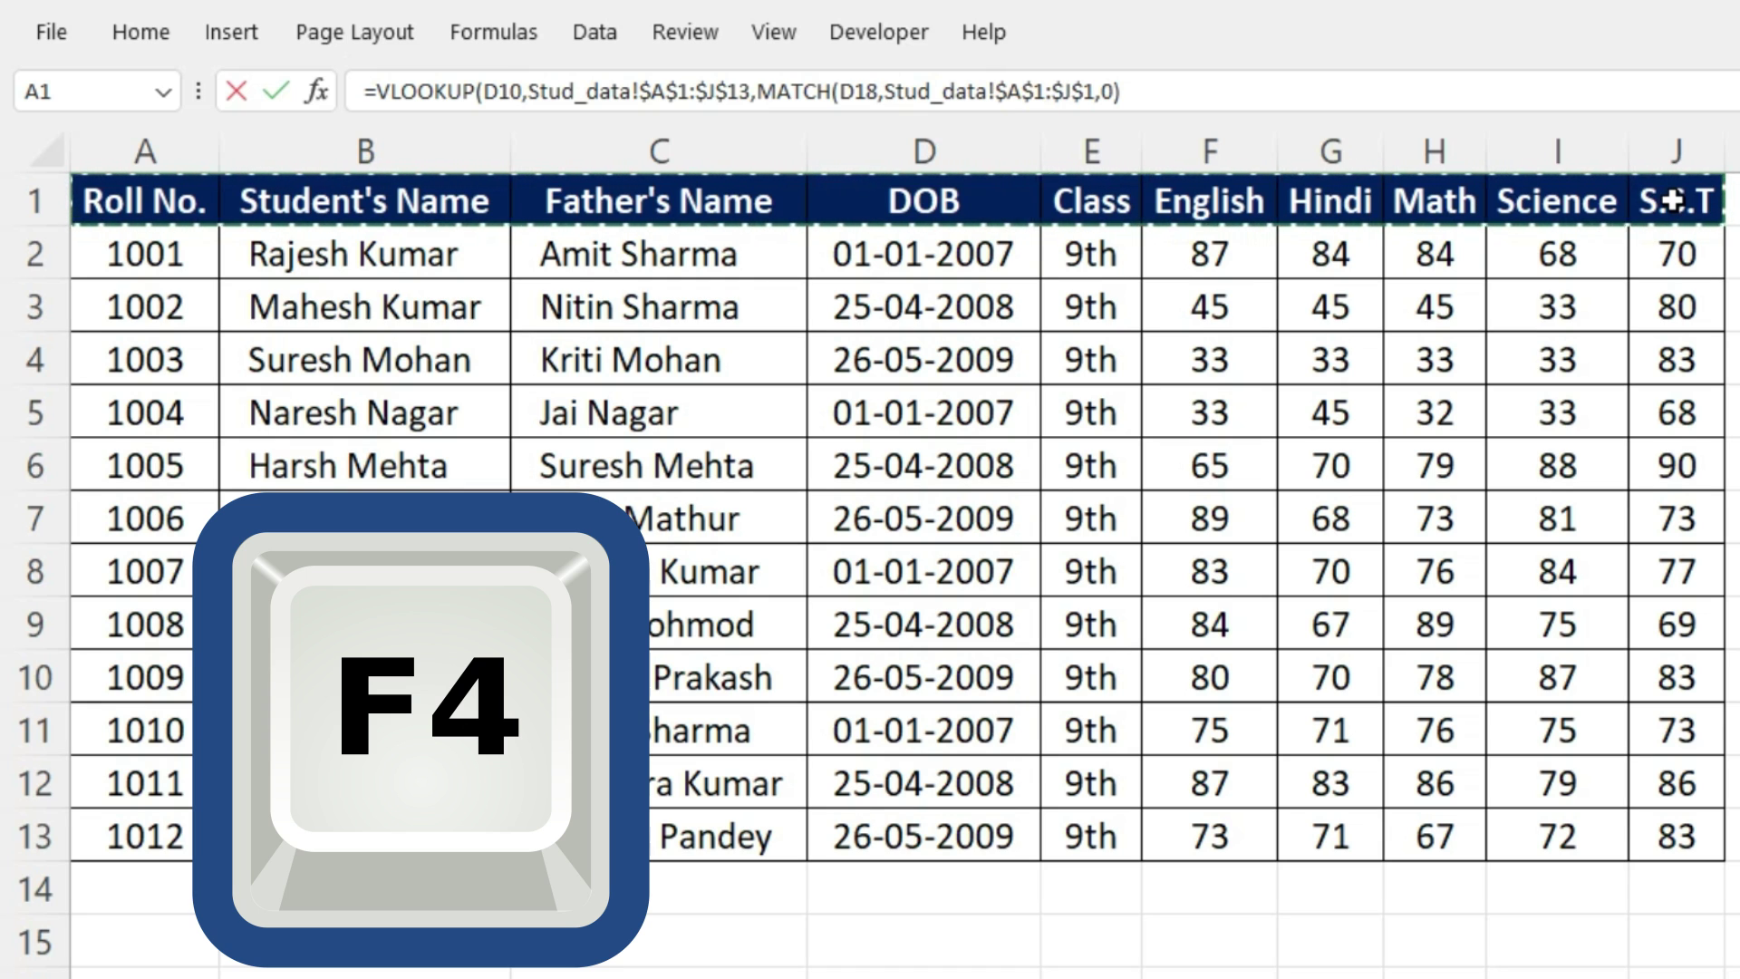
pyautogui.write(',')
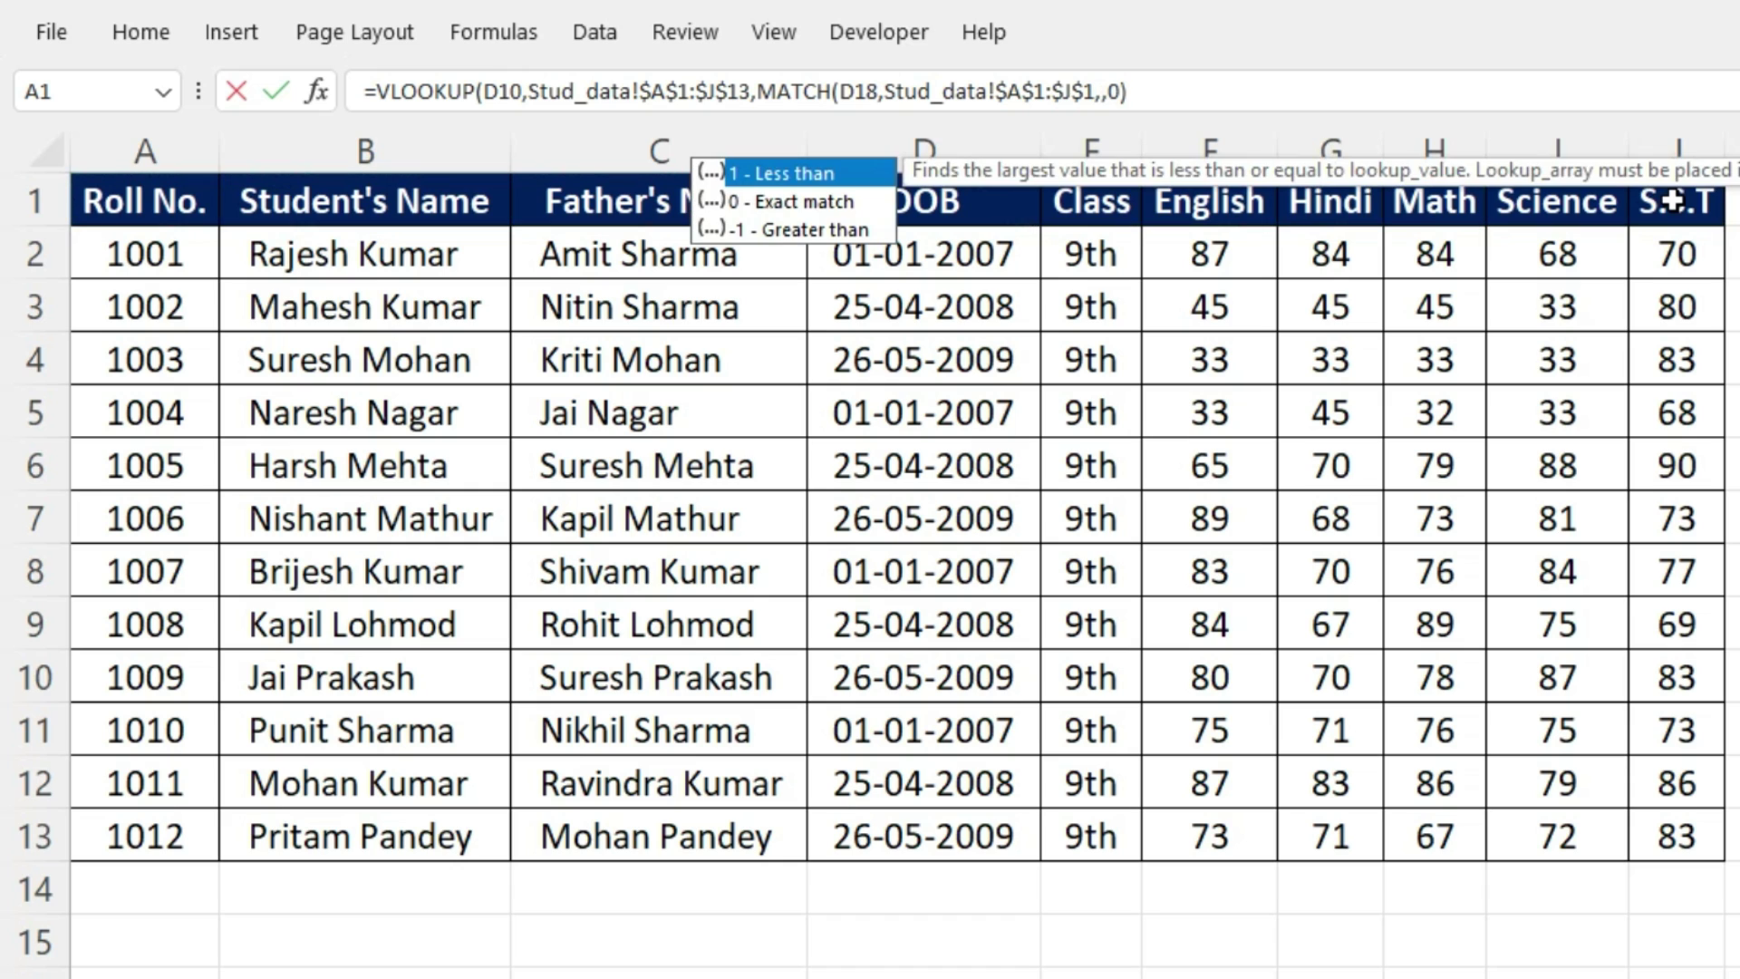
pyautogui.write('0')
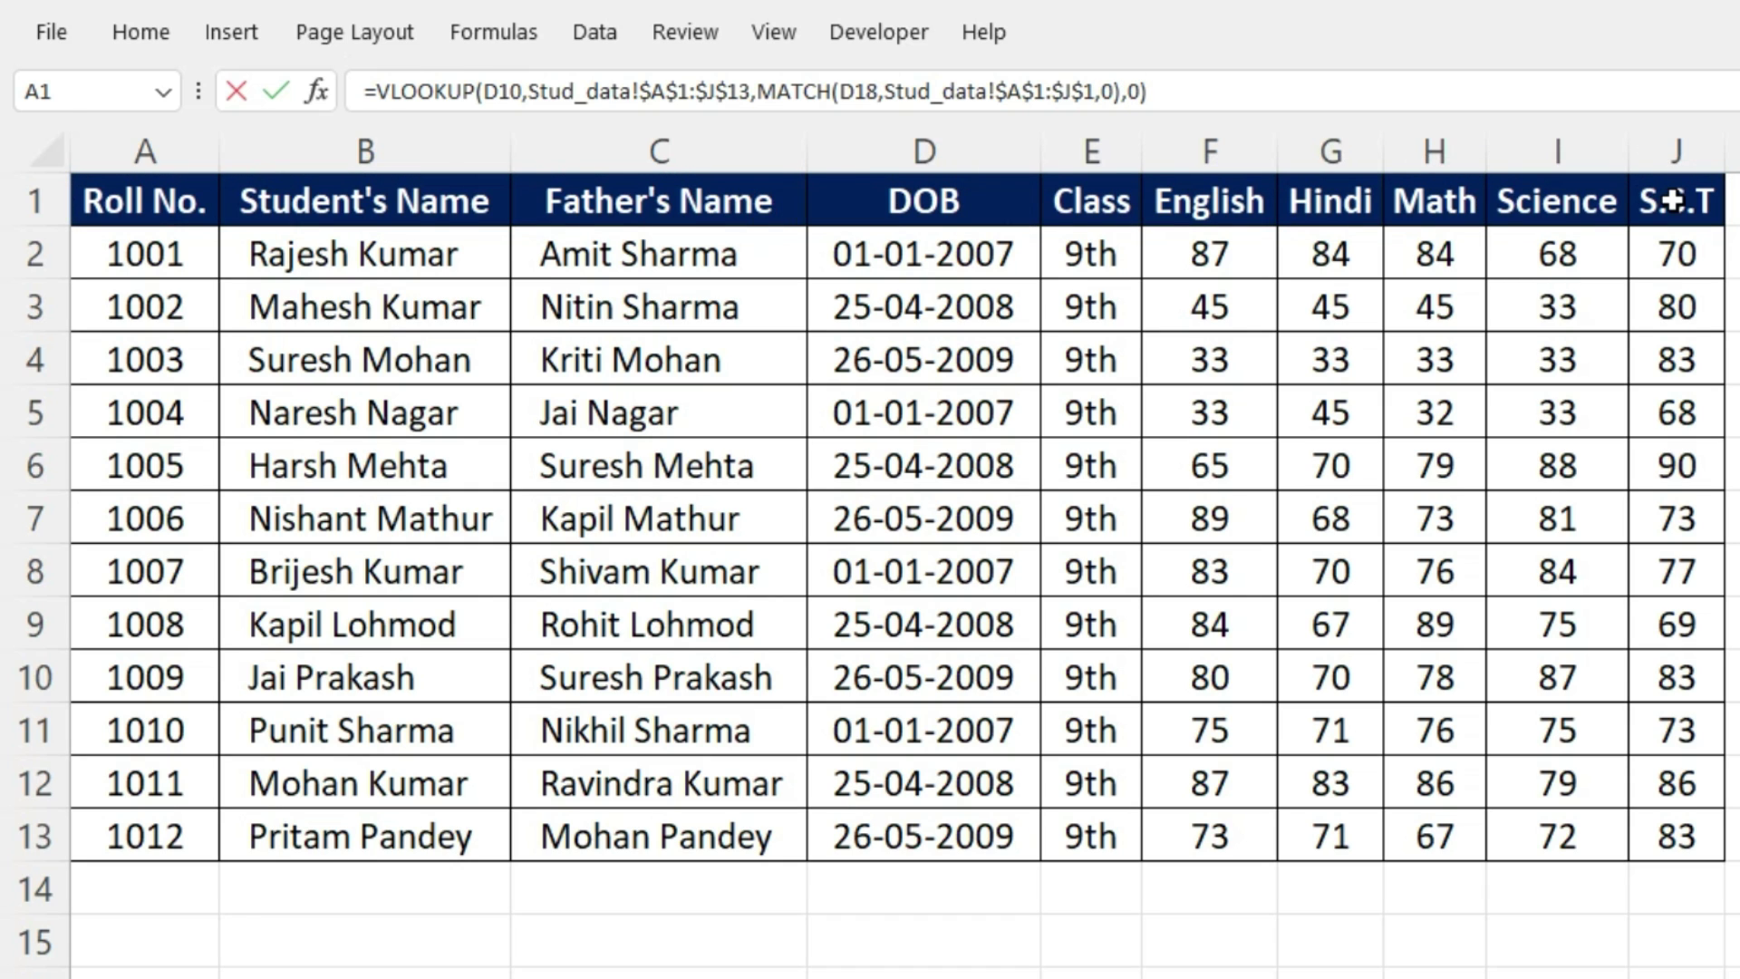
pyautogui.press('Return')
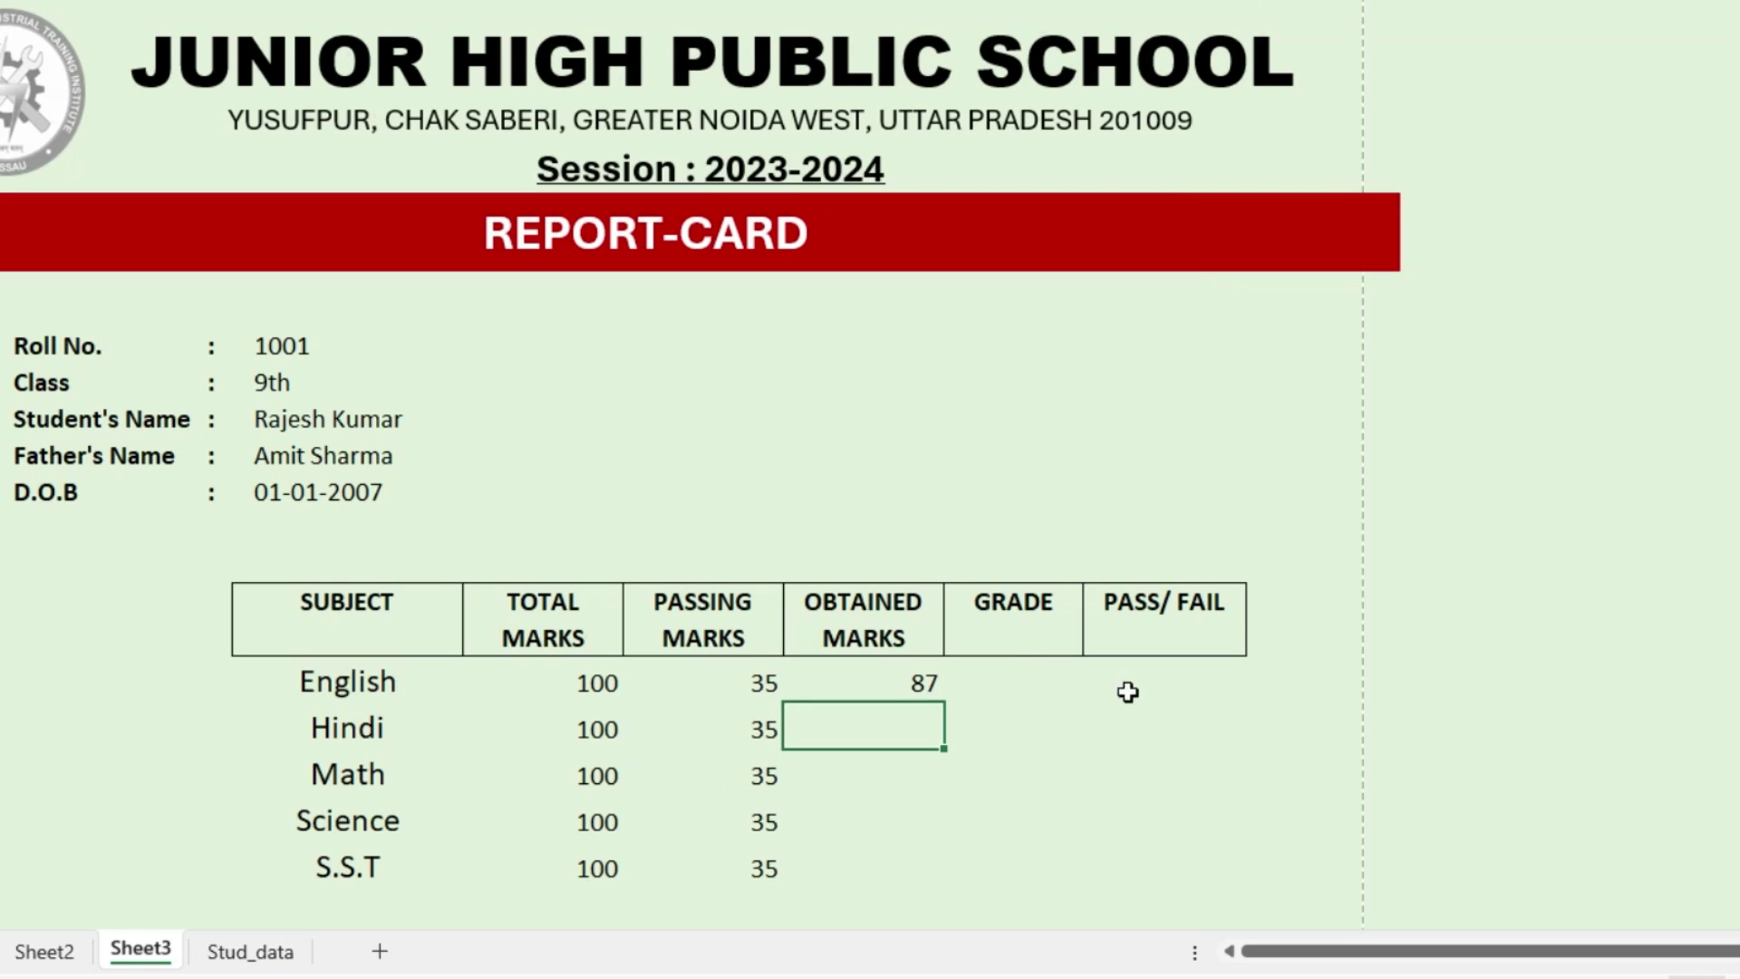
# Make the roll number reference absolute as $D$10 in the English OBTAINED MARKS formula and fill it down through S.S.T
pyautogui.doubleClick(874, 679)
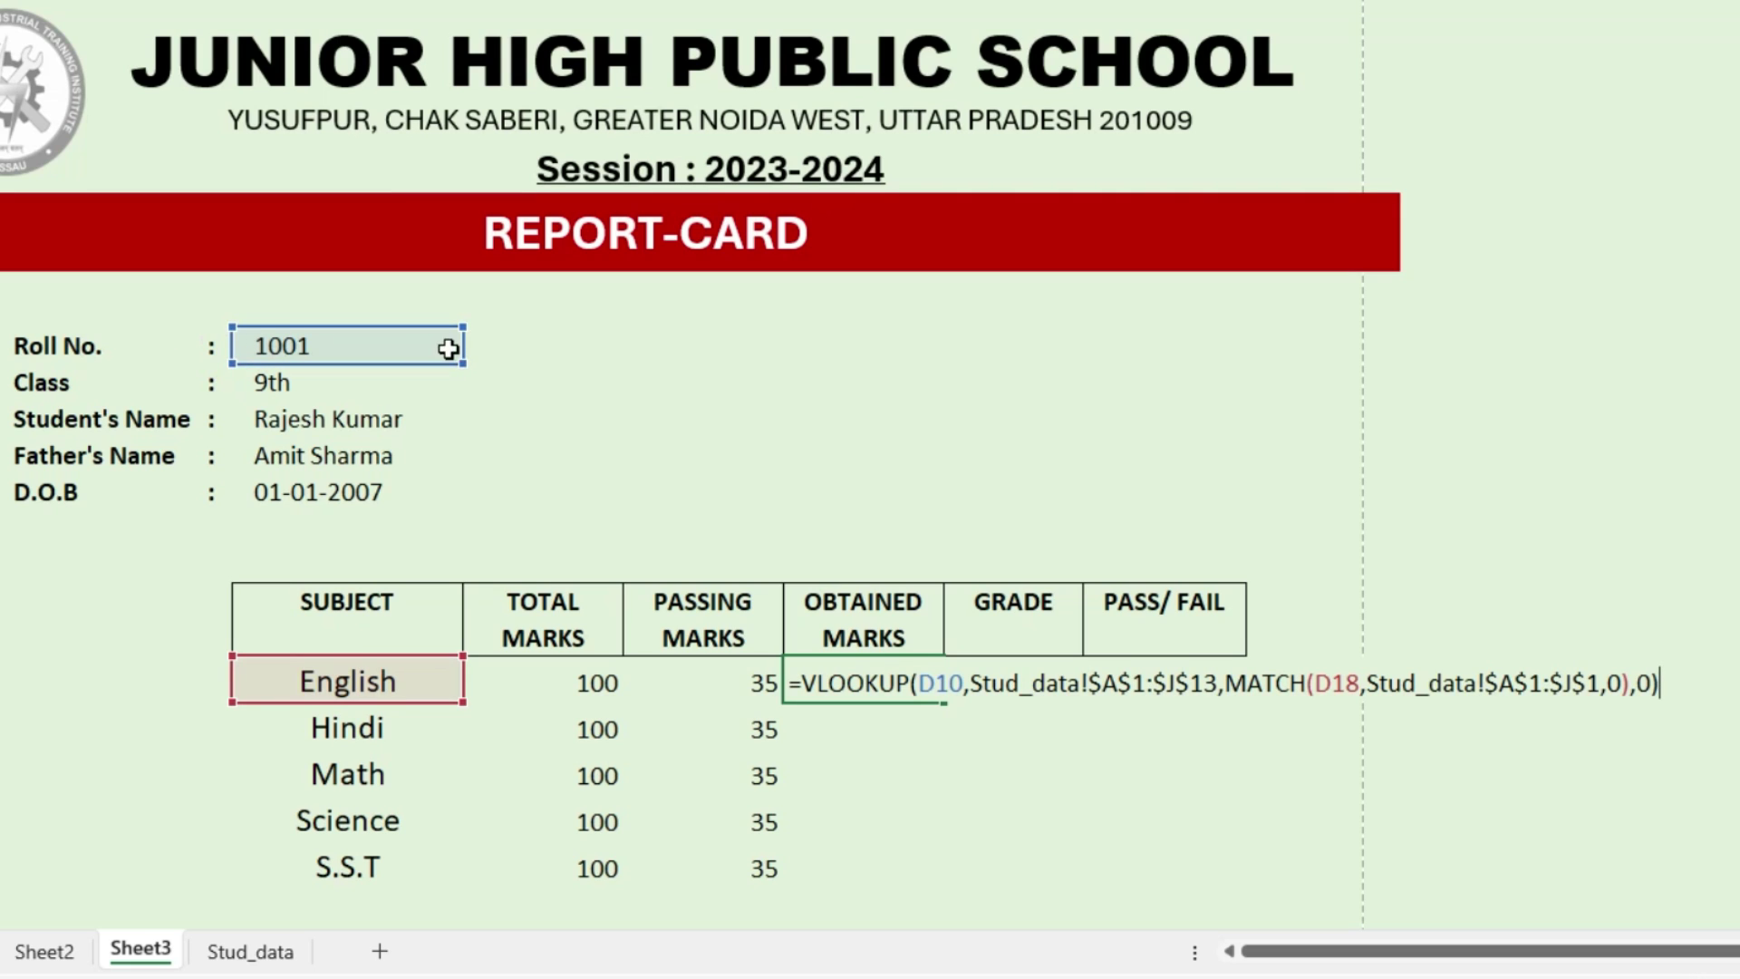
pyautogui.click(939, 683)
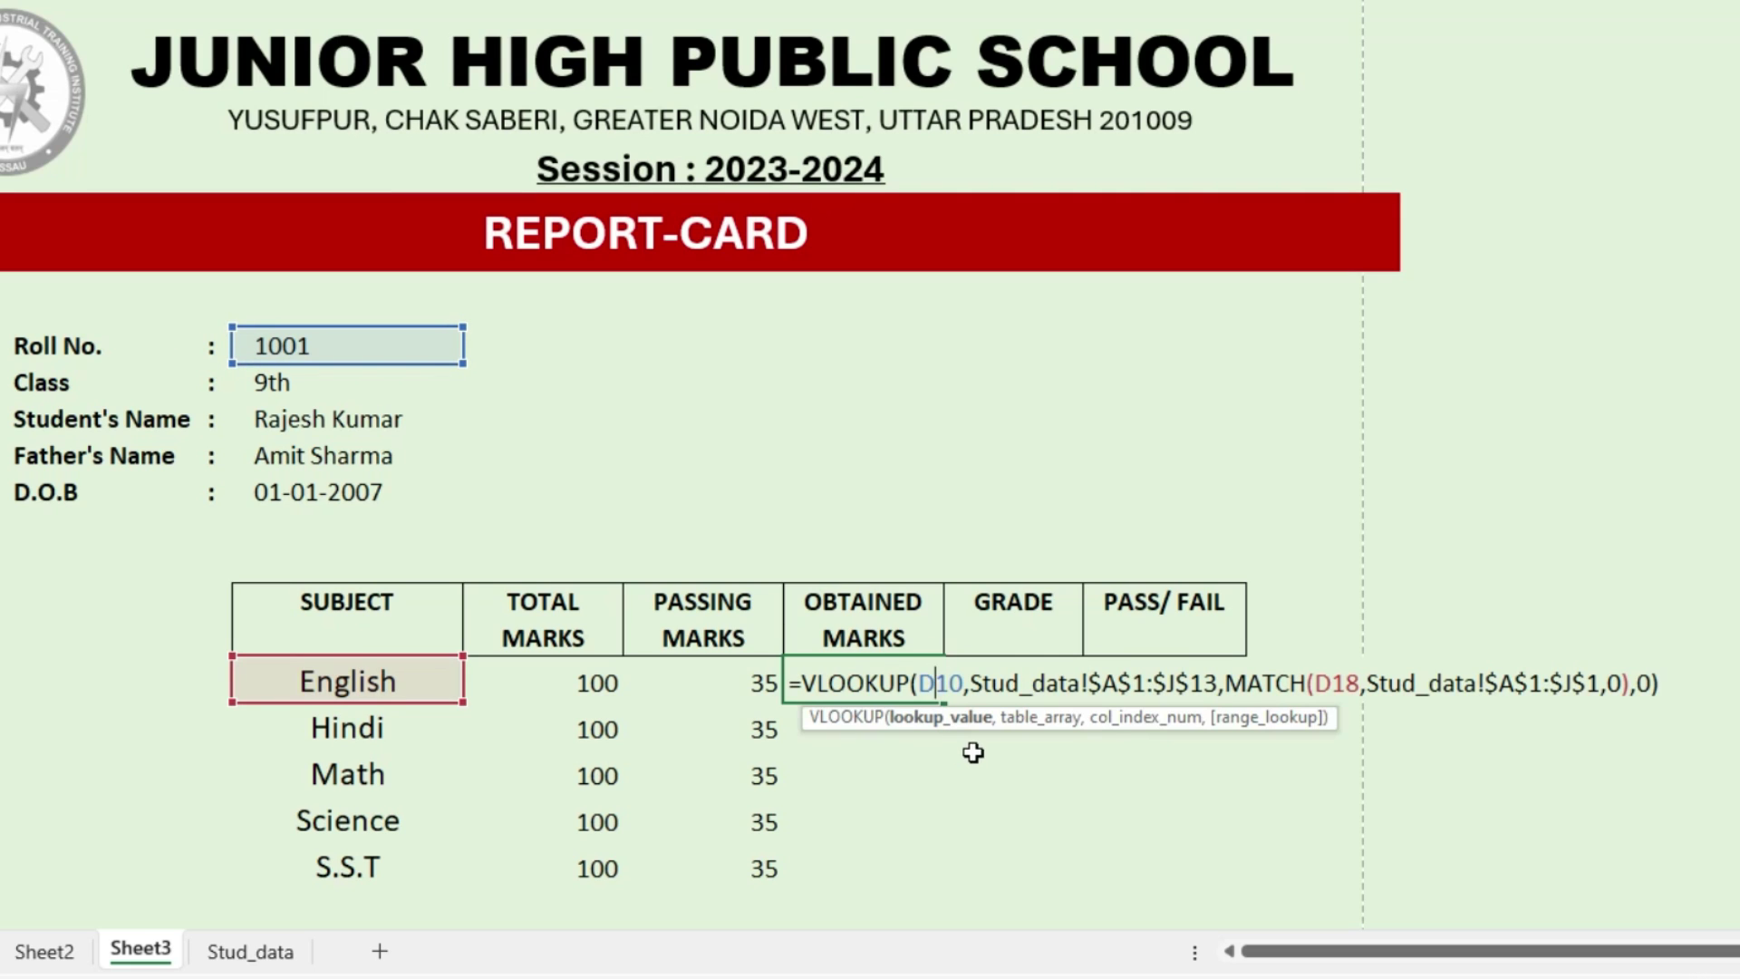
pyautogui.press('F4')
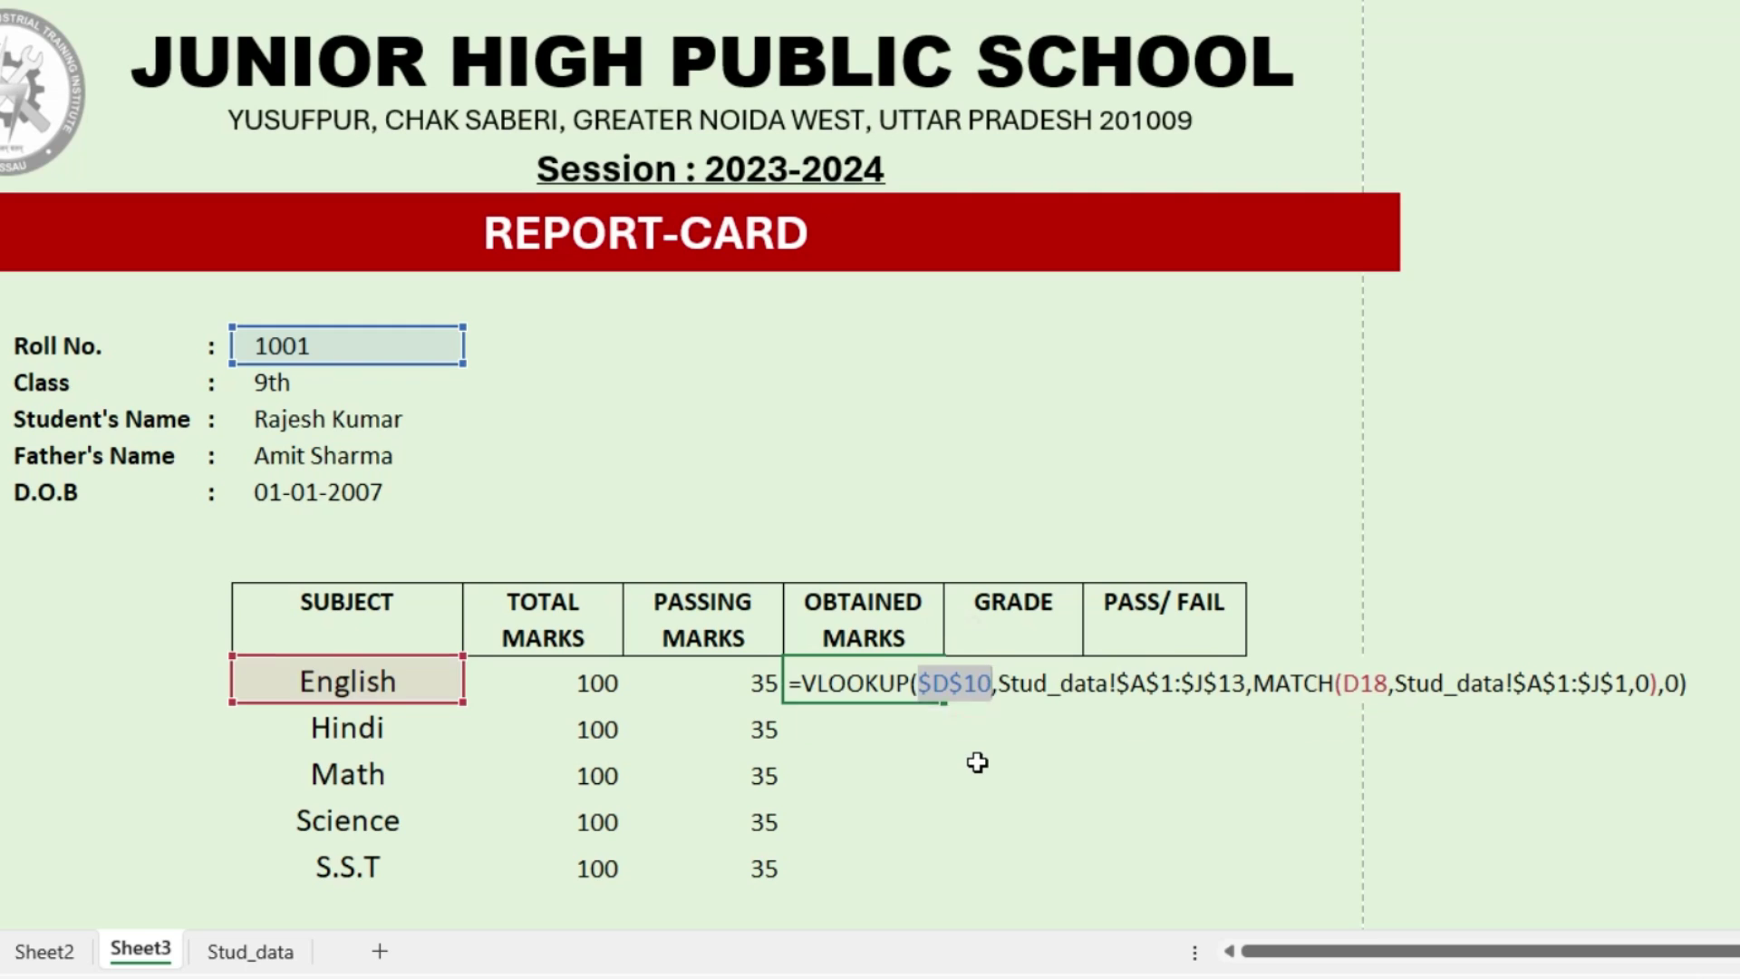
pyautogui.press('Return')
pyautogui.click(933, 689)
pyautogui.moveTo(944, 704); pyautogui.dragTo(947, 888)
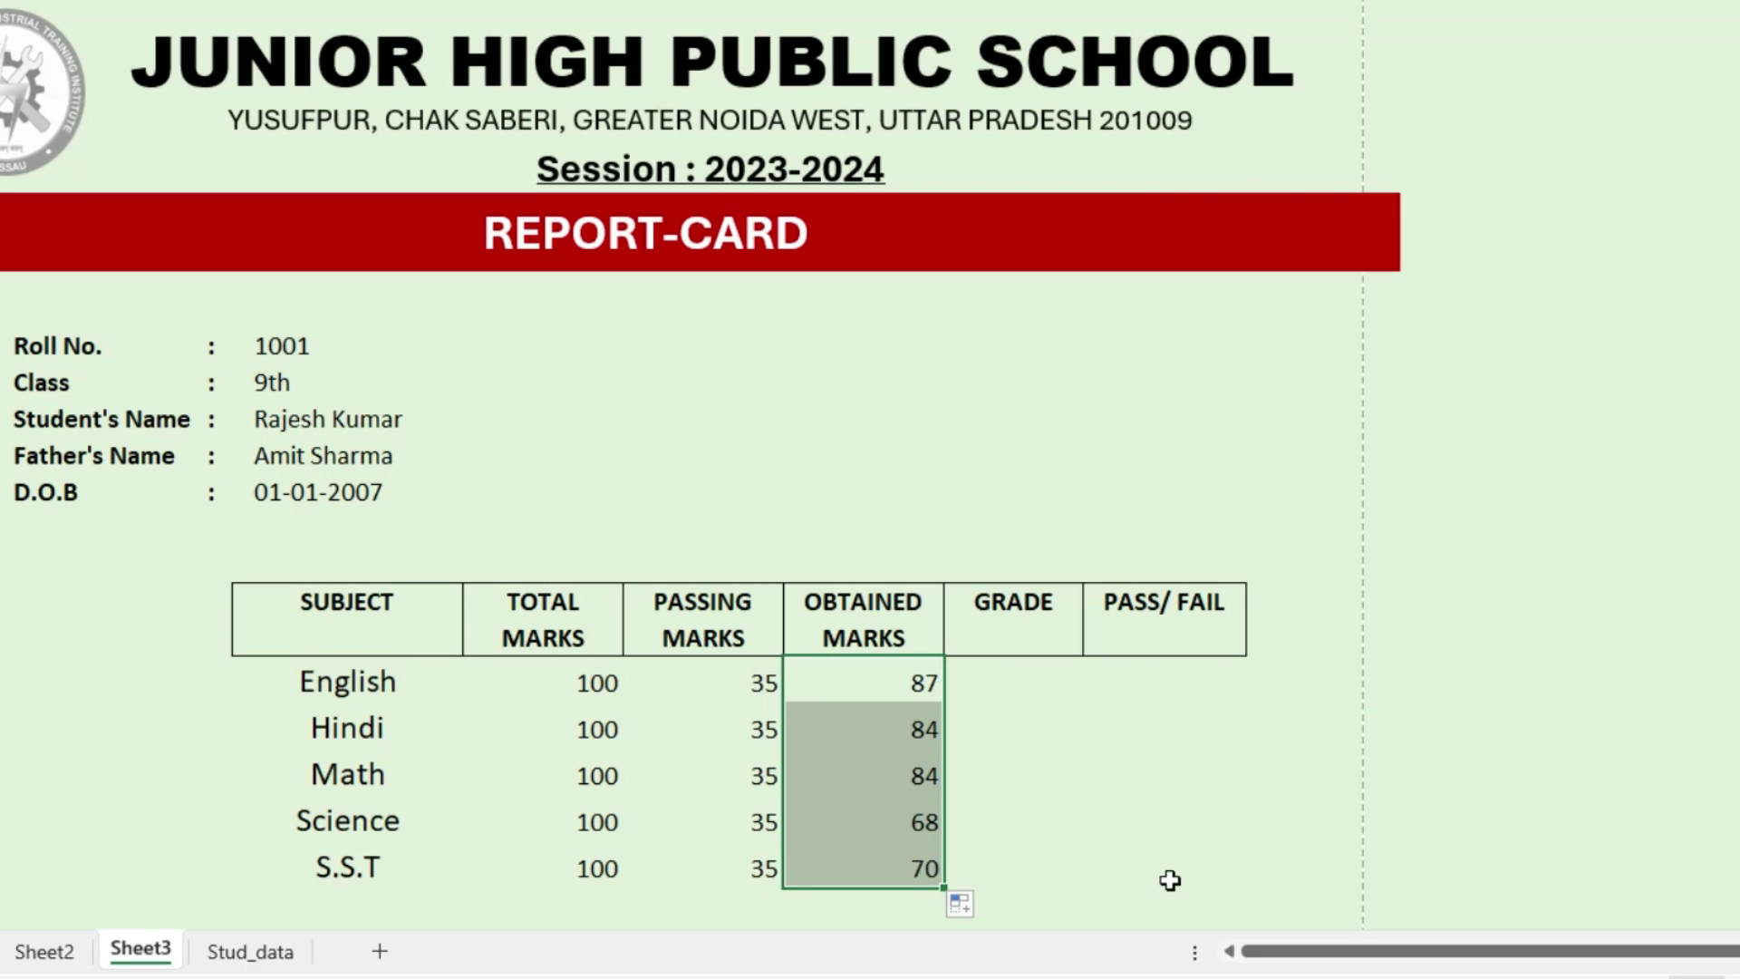
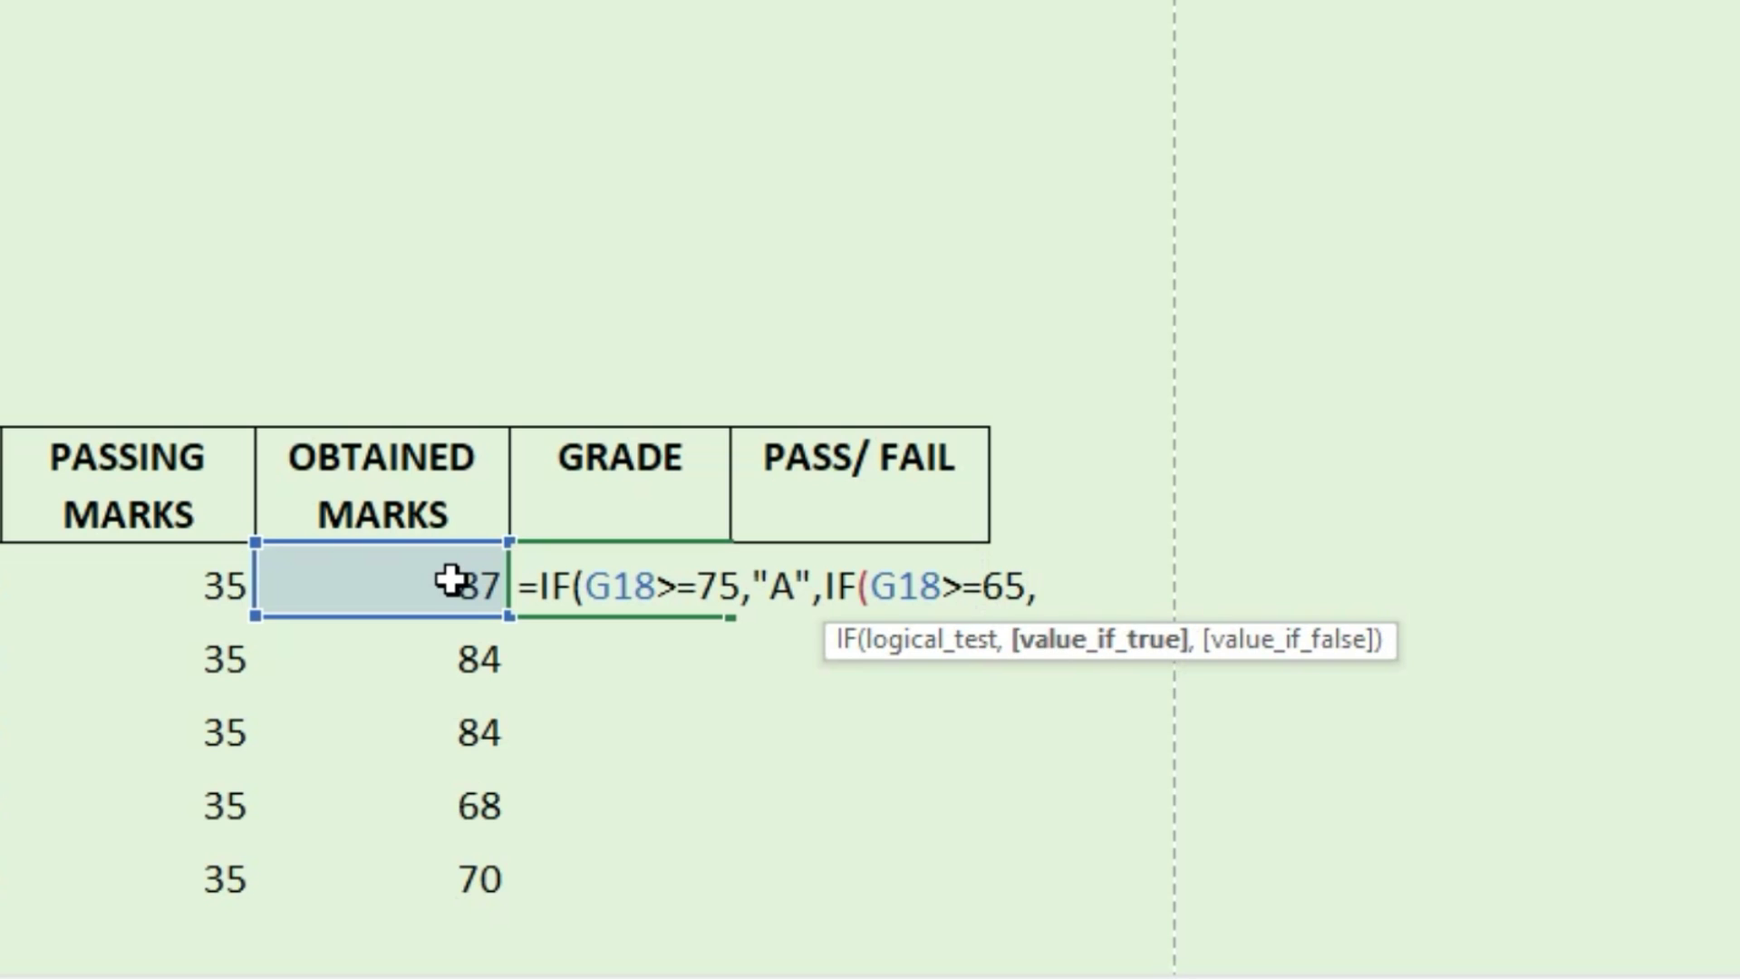
# Extend the English GRADE formula with a nested IF giving "C" for G18>=45, and open a further nested IF
pyautogui.write('if')
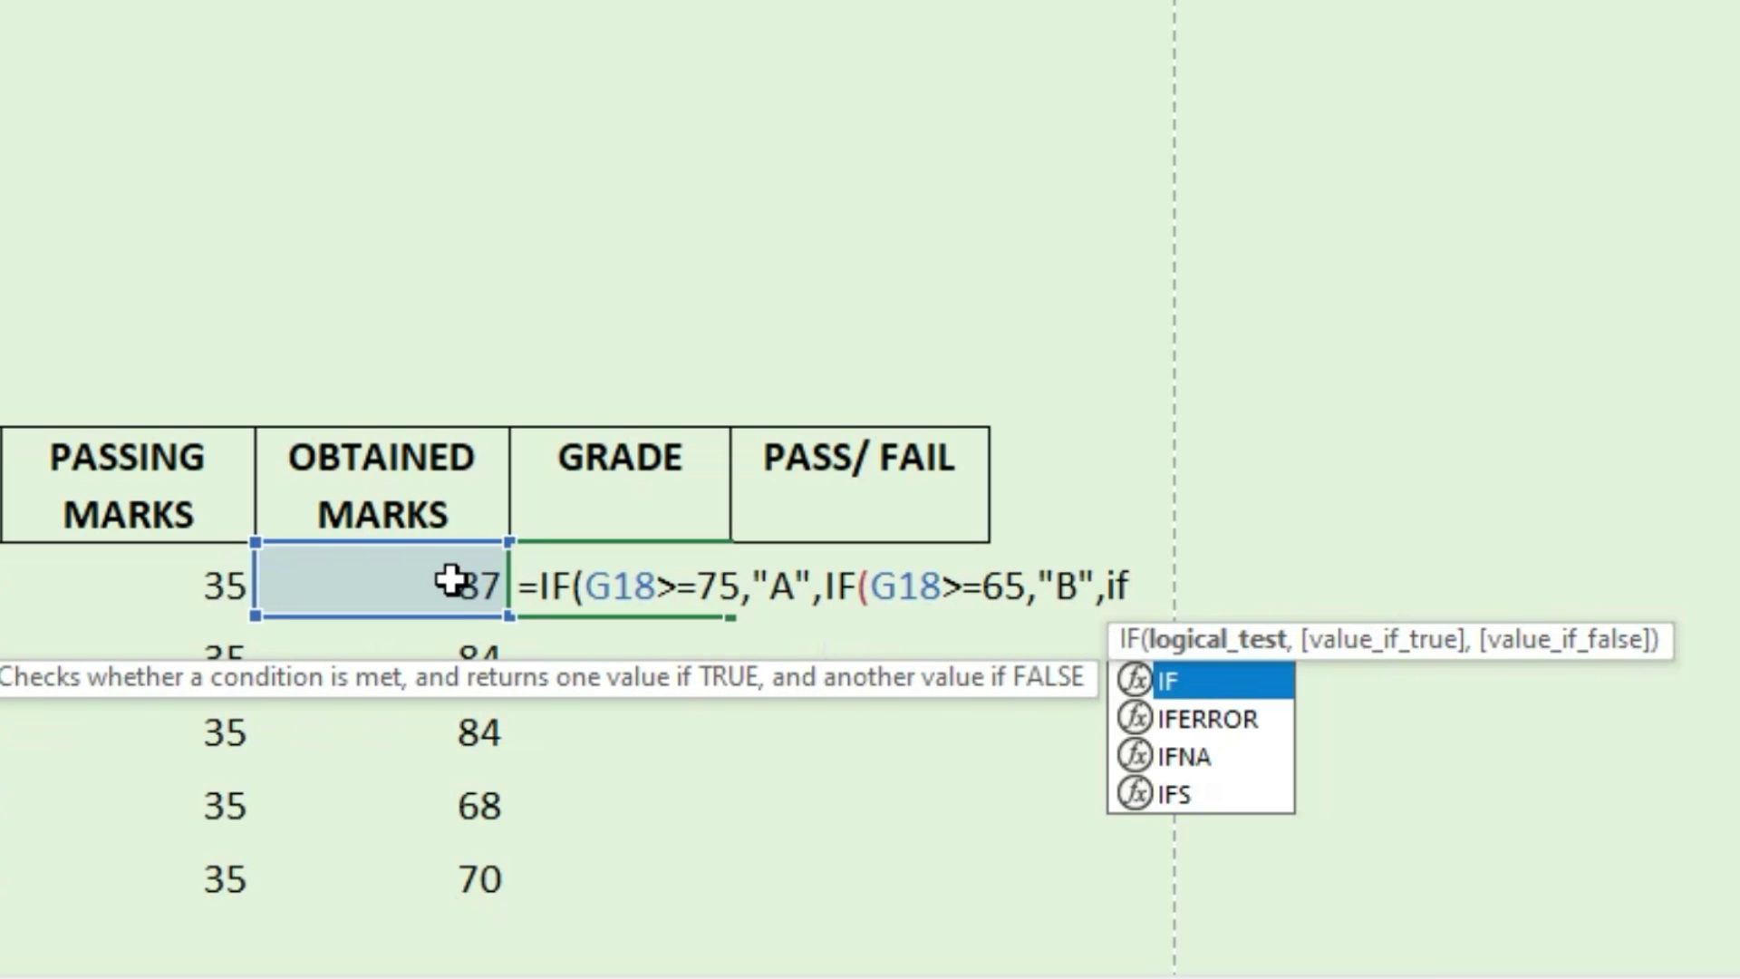
pyautogui.press('Tab')
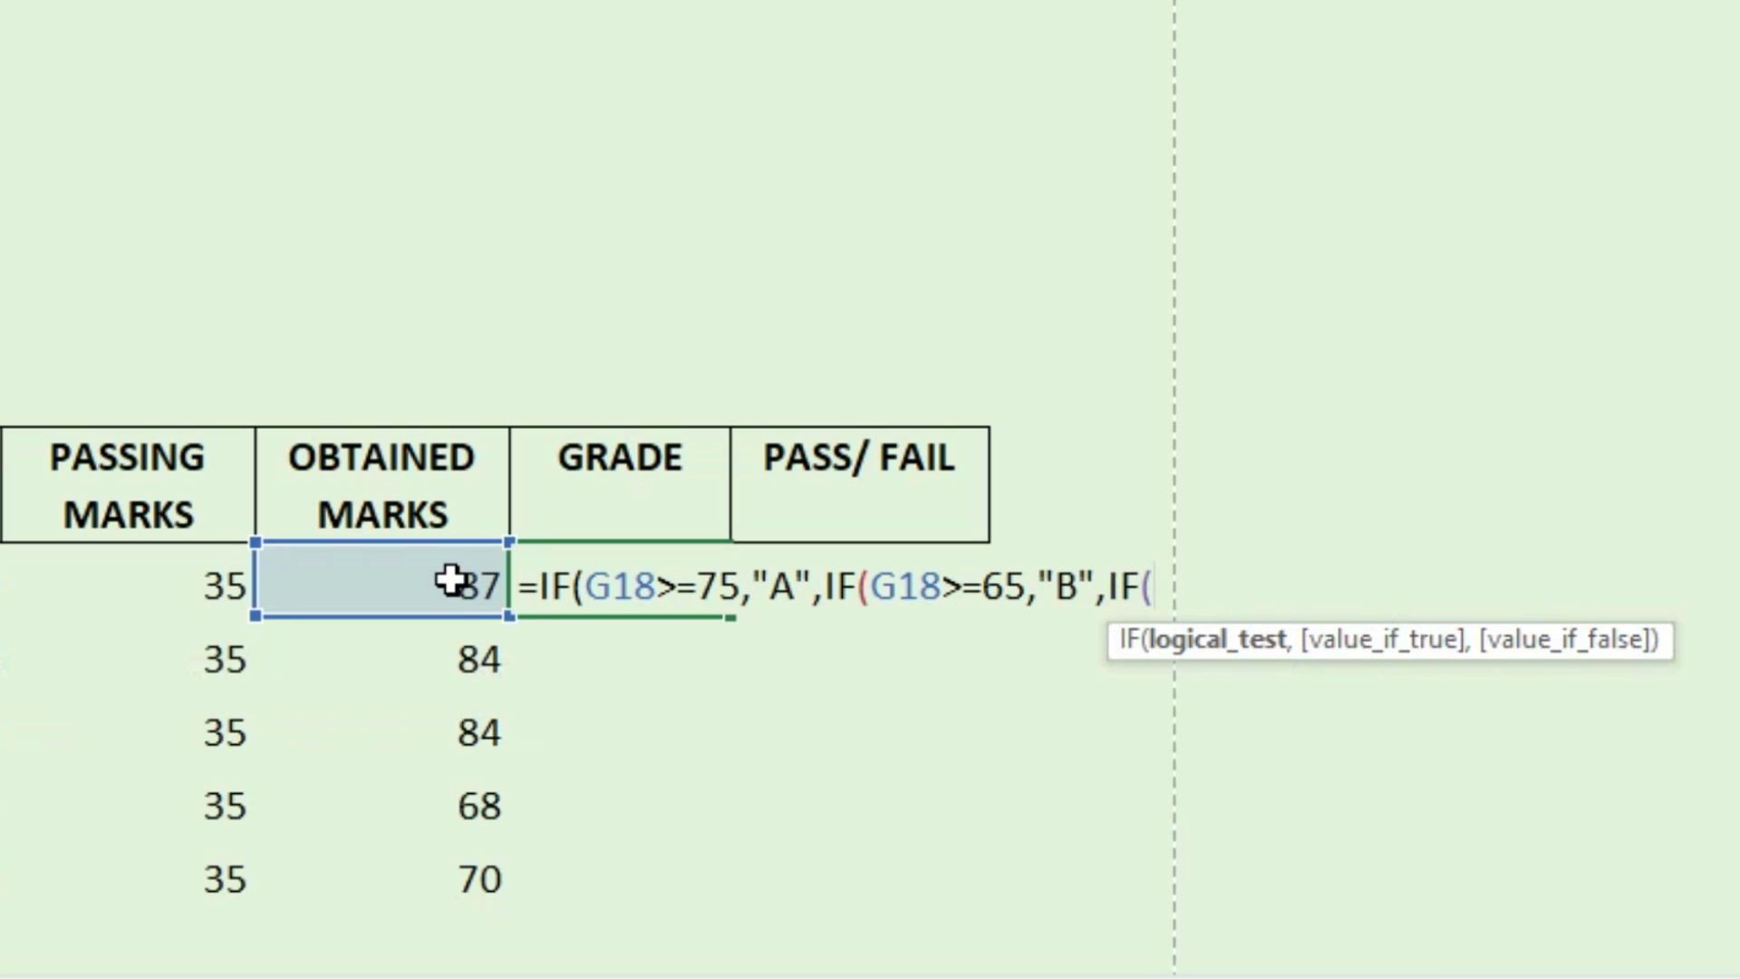
pyautogui.click(450, 580)
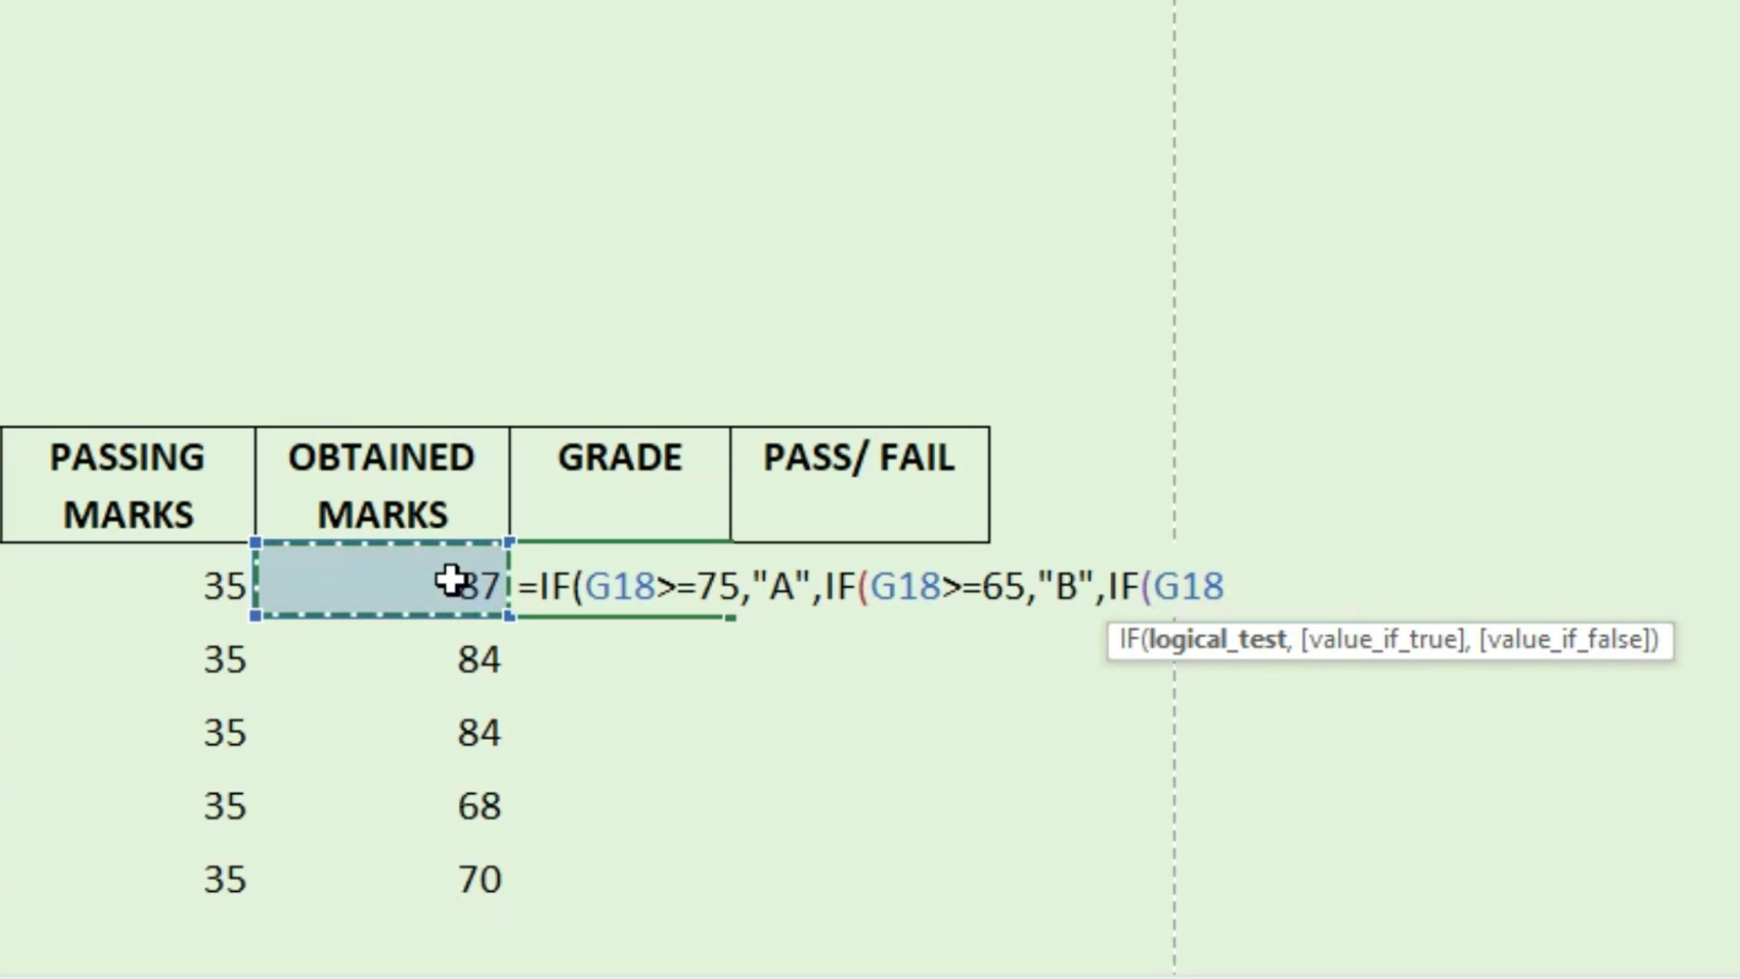
pyautogui.write('>=')
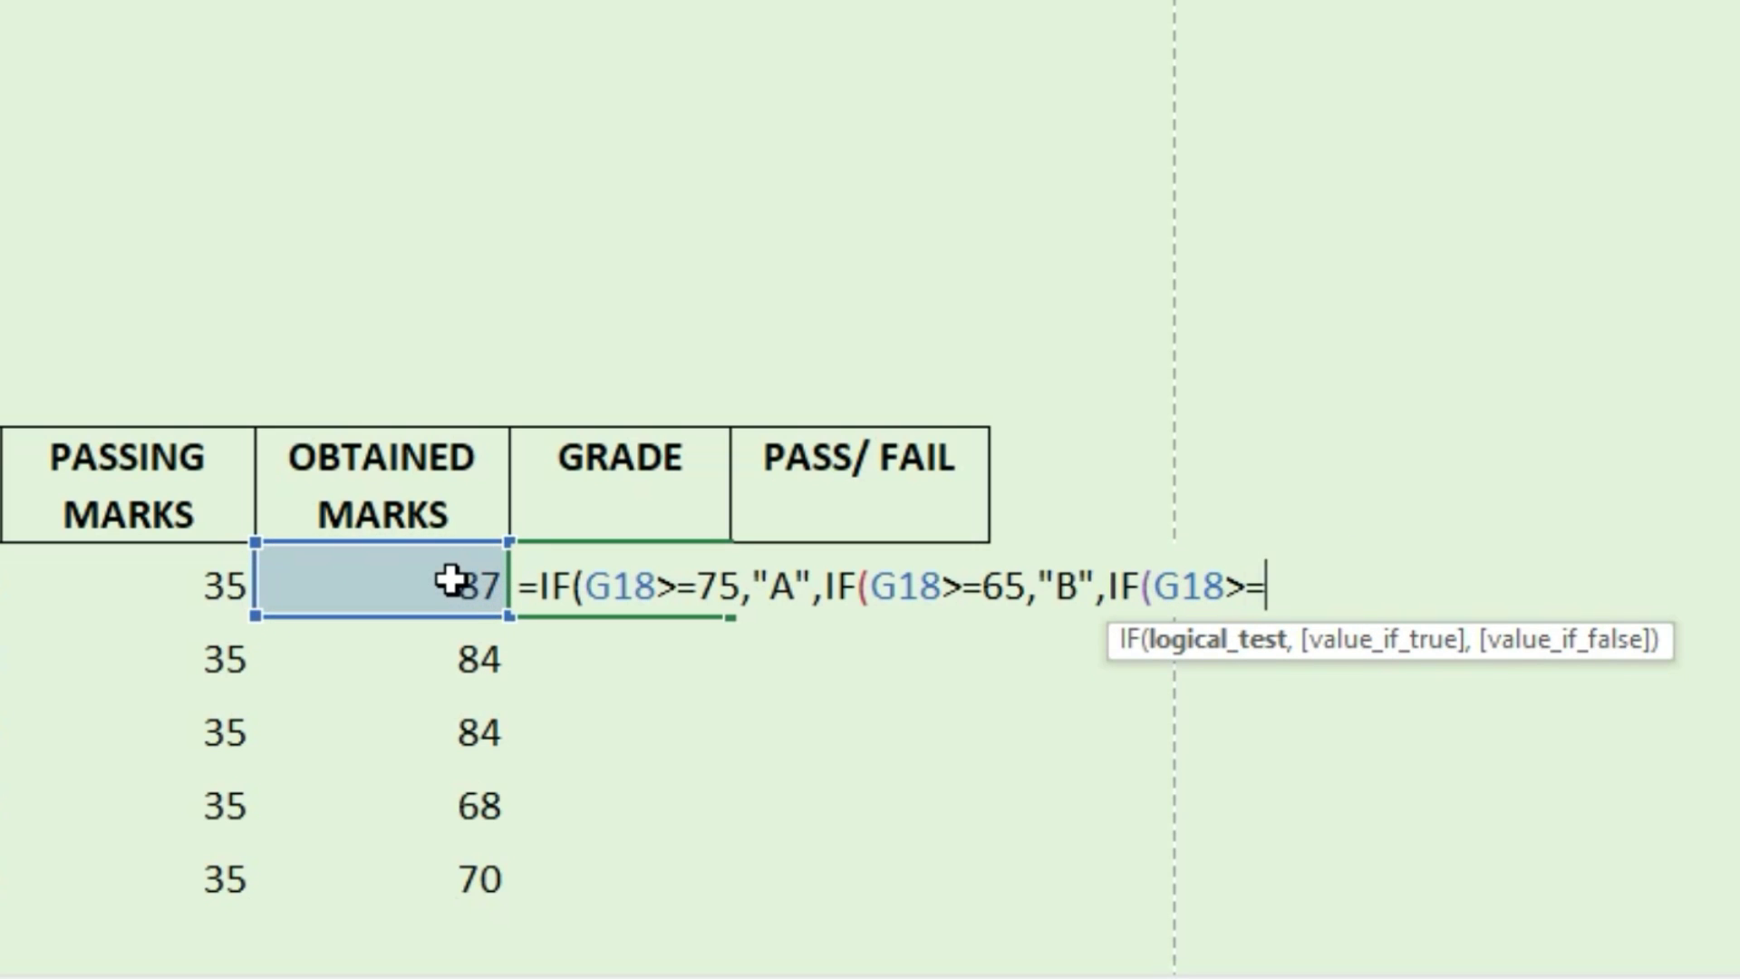
pyautogui.write('45,"C",IF(')
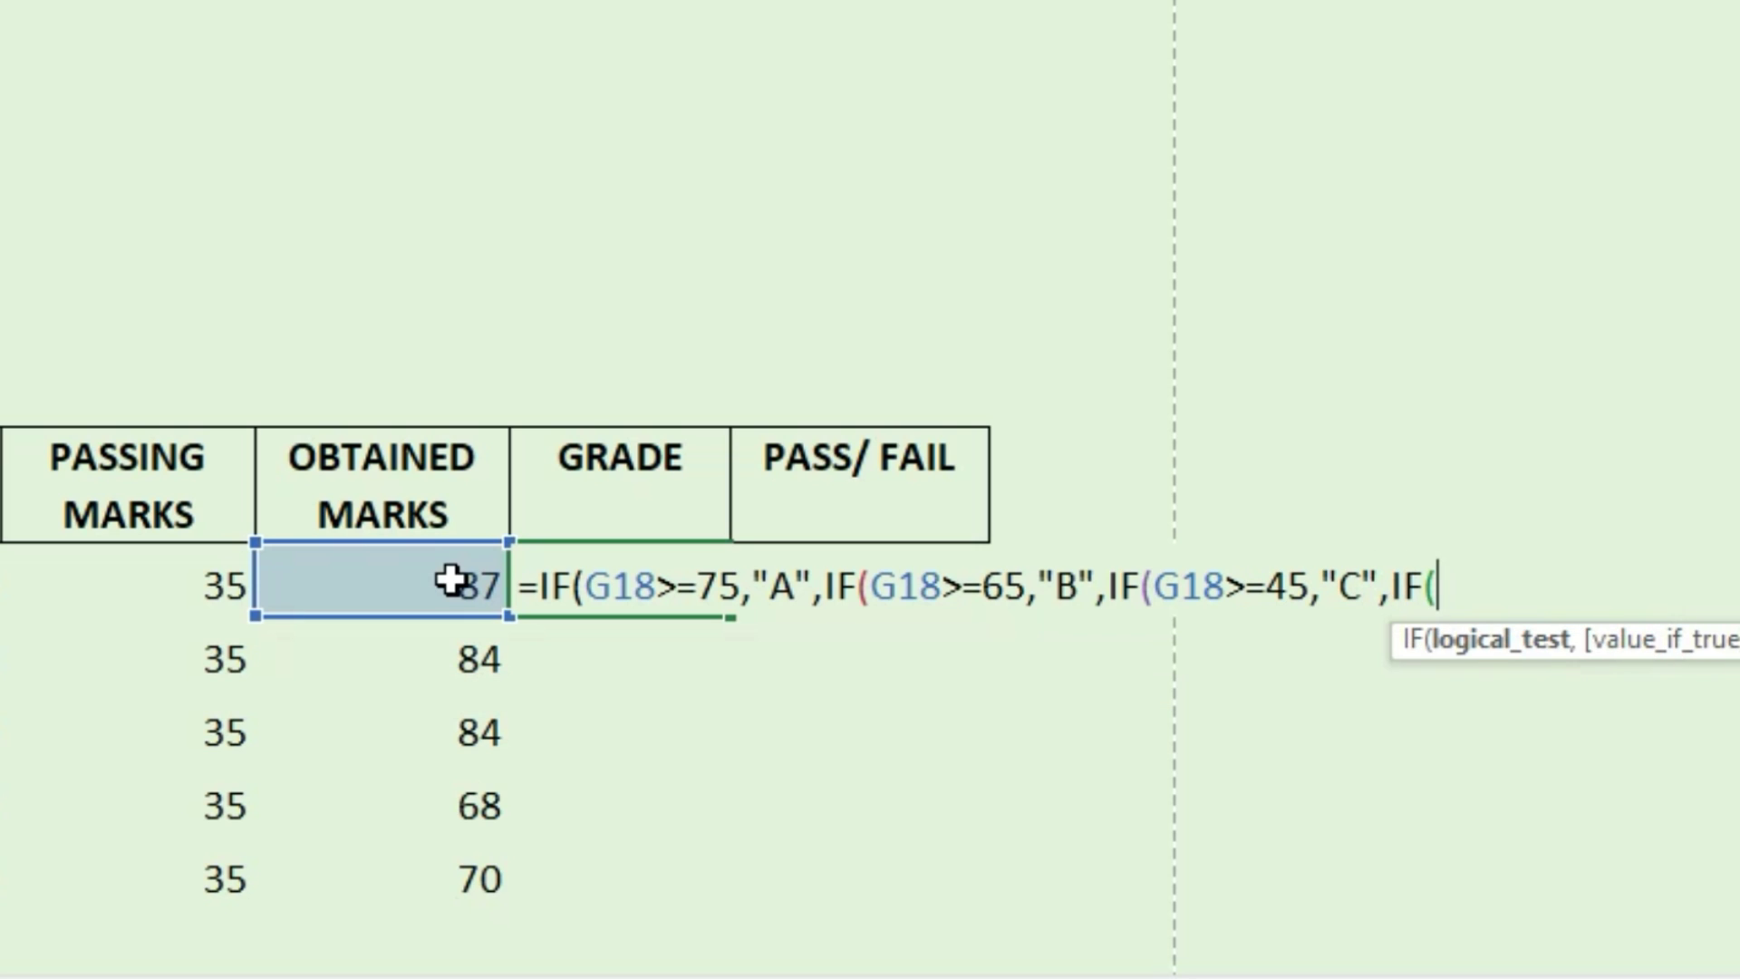
# Finish the nested GRADE formula with the condition G18<35 giving "D" and enter it
pyautogui.click(415, 580)
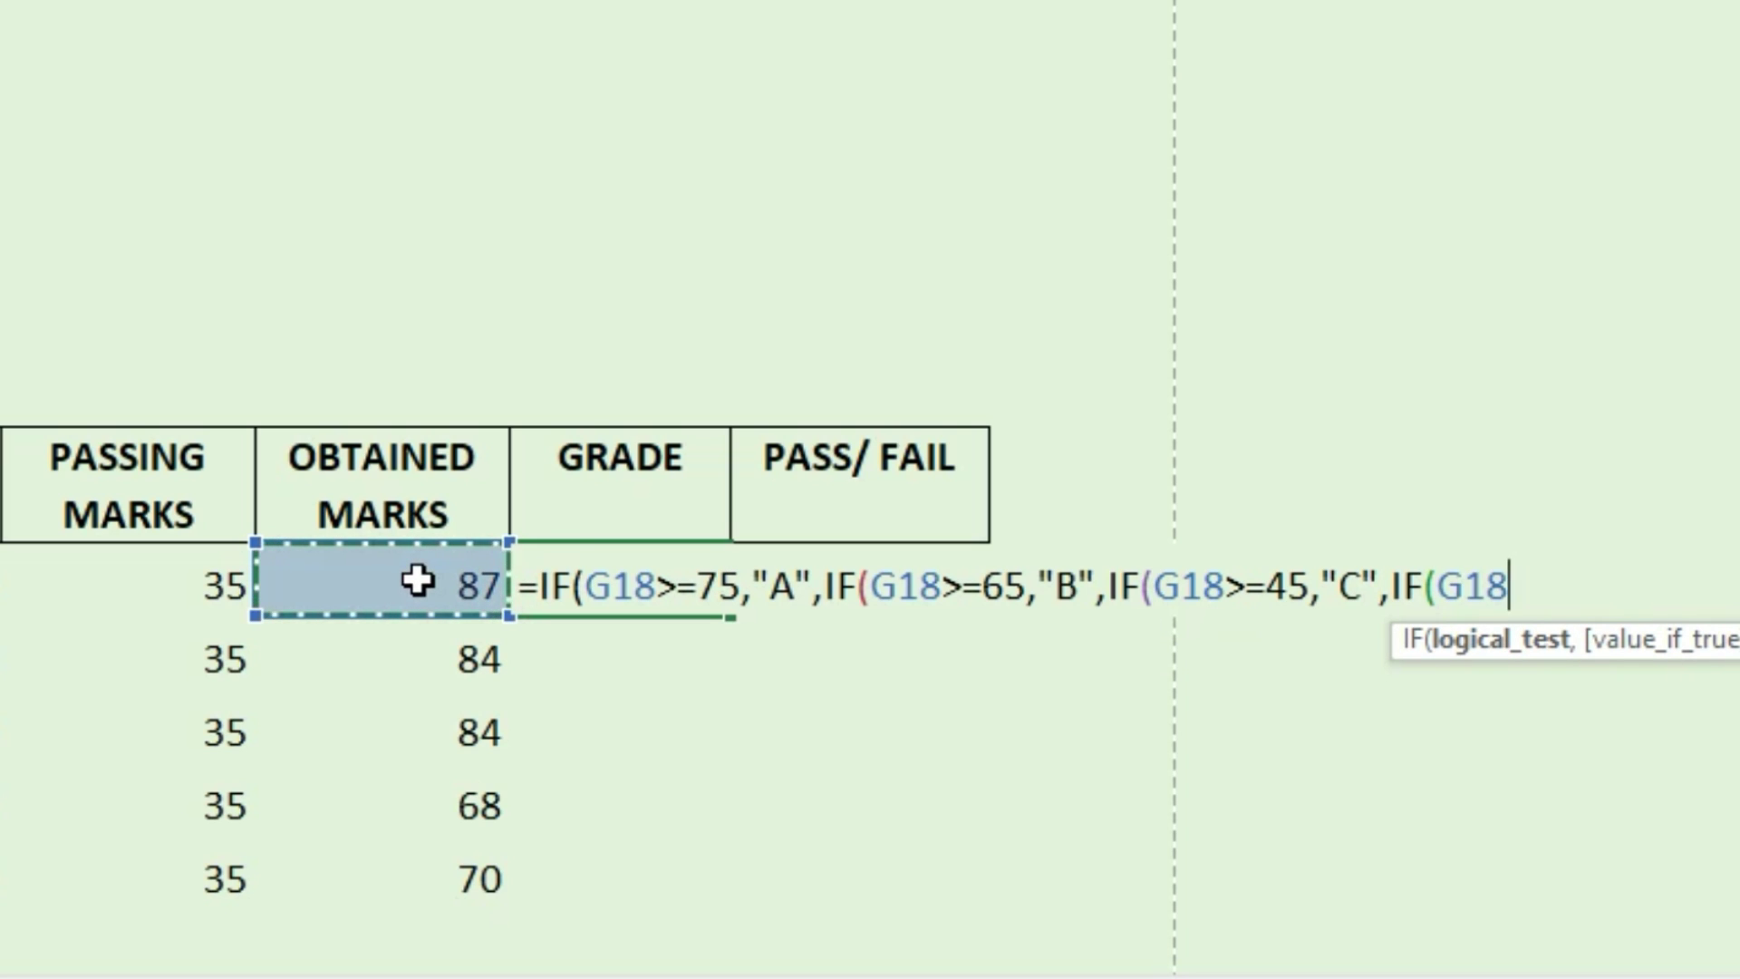
pyautogui.write('<35')
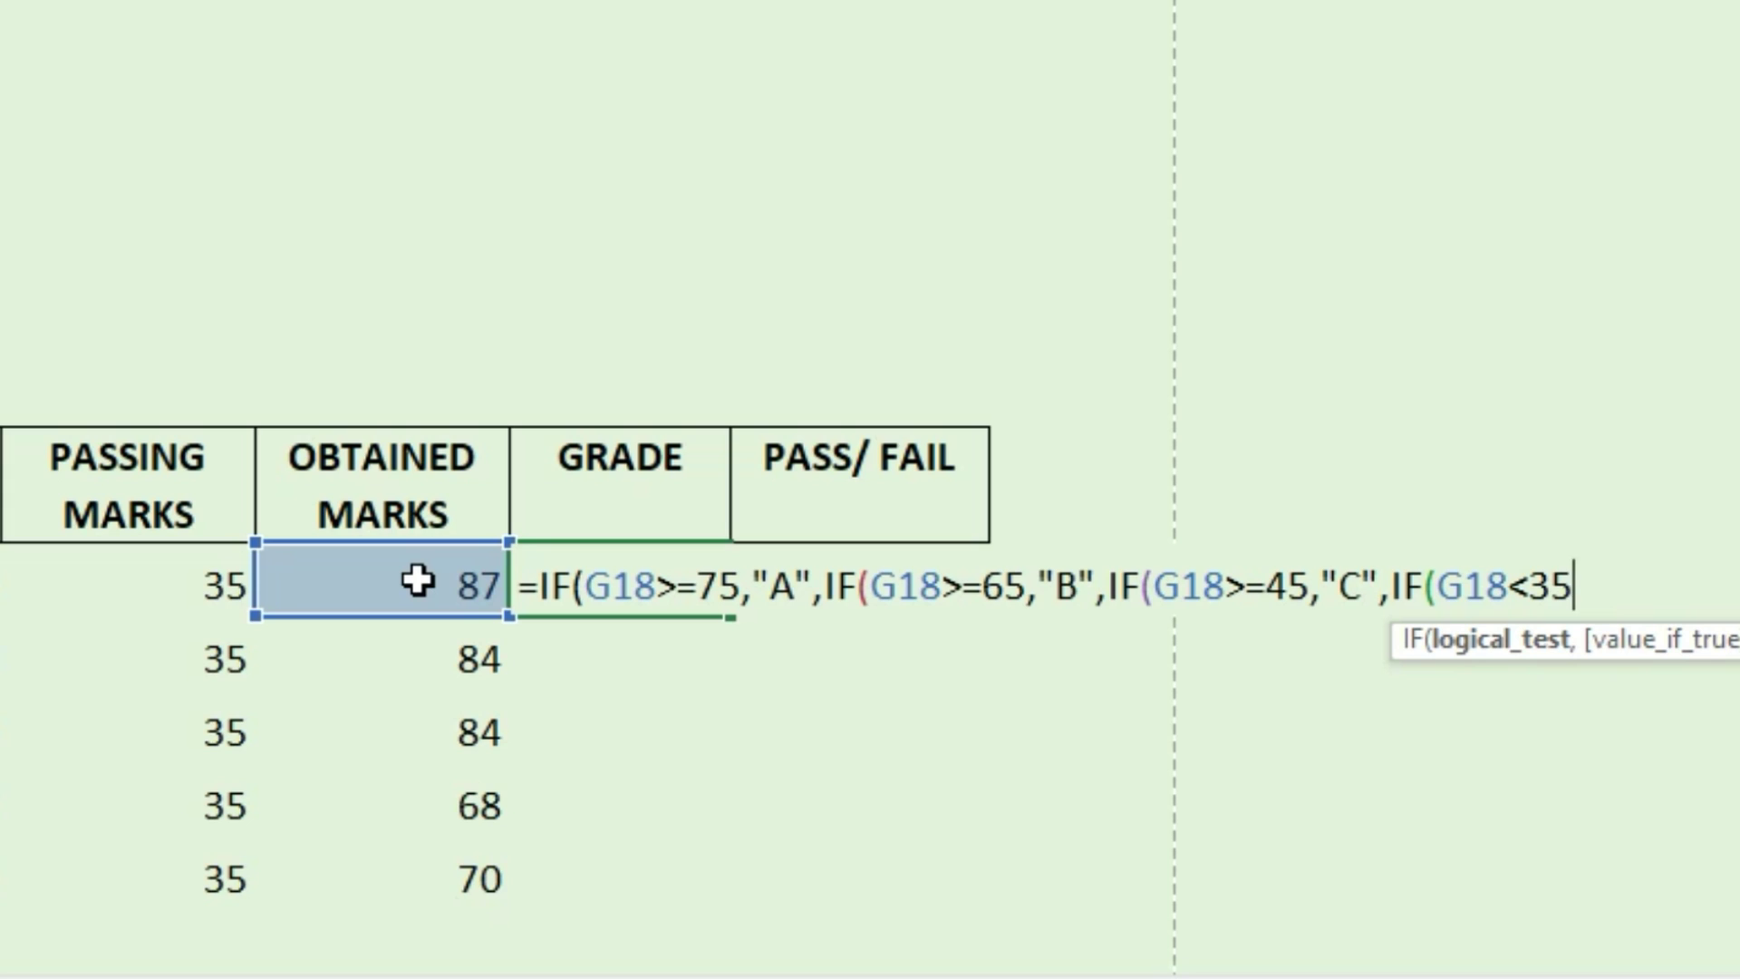
pyautogui.write(',"')
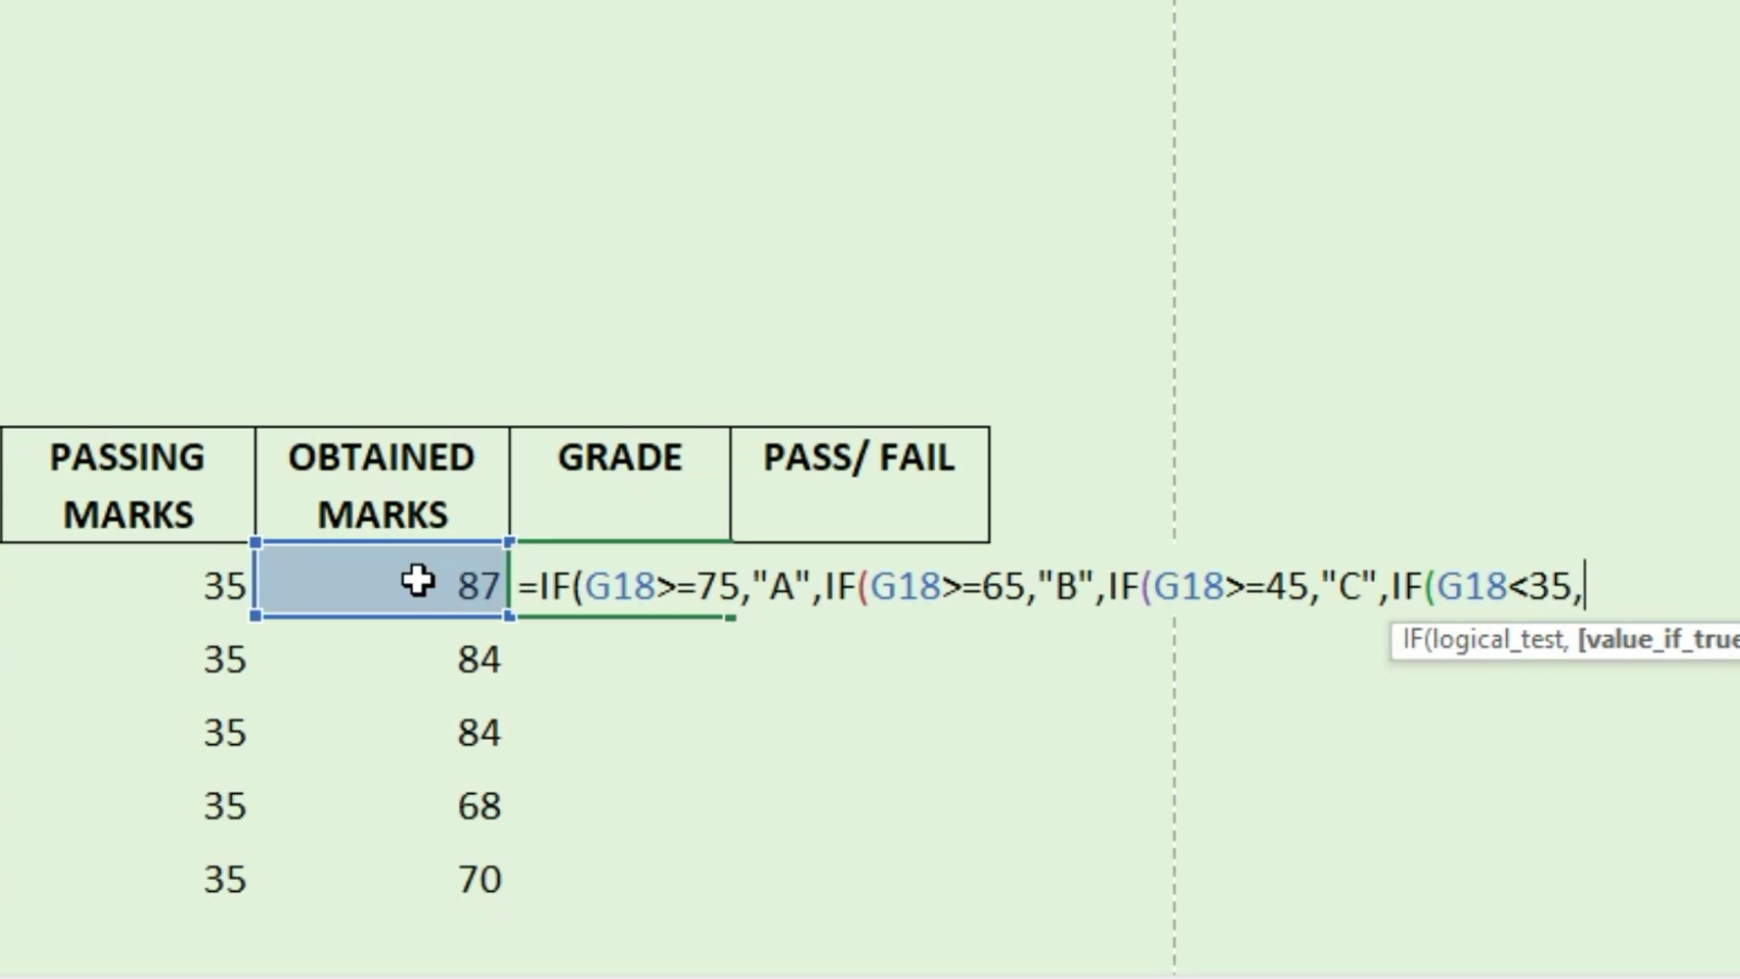
pyautogui.write('D")')
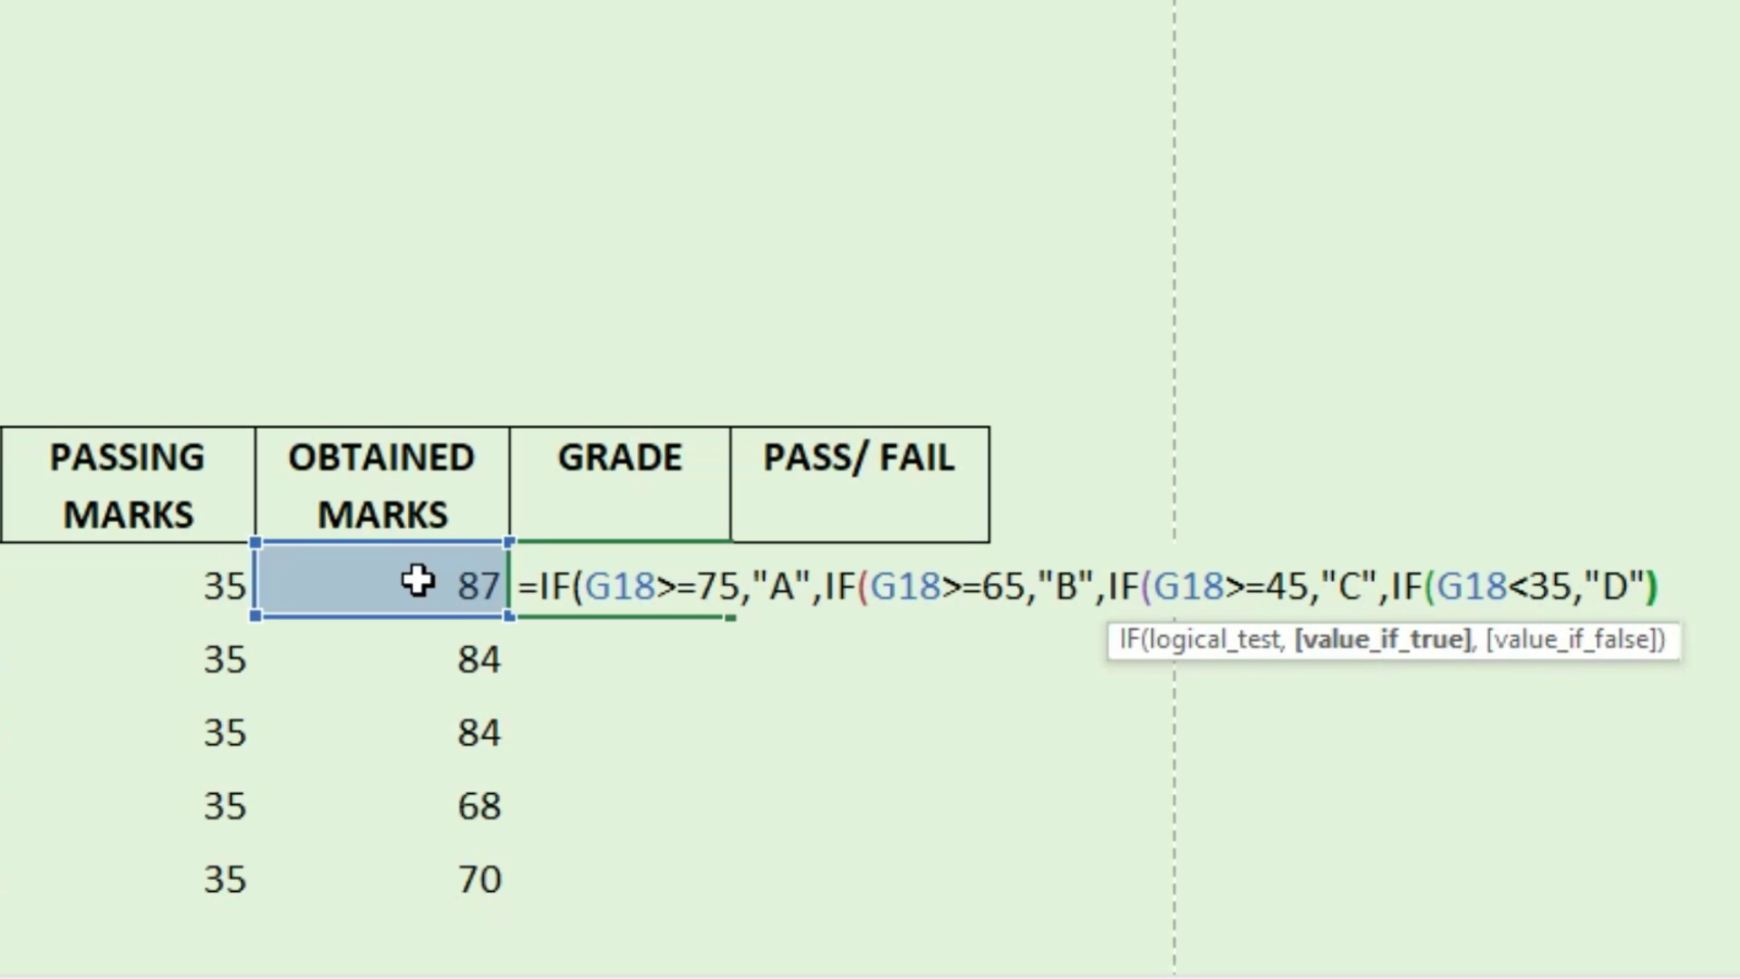
pyautogui.press('Return')
pyautogui.press('Return')
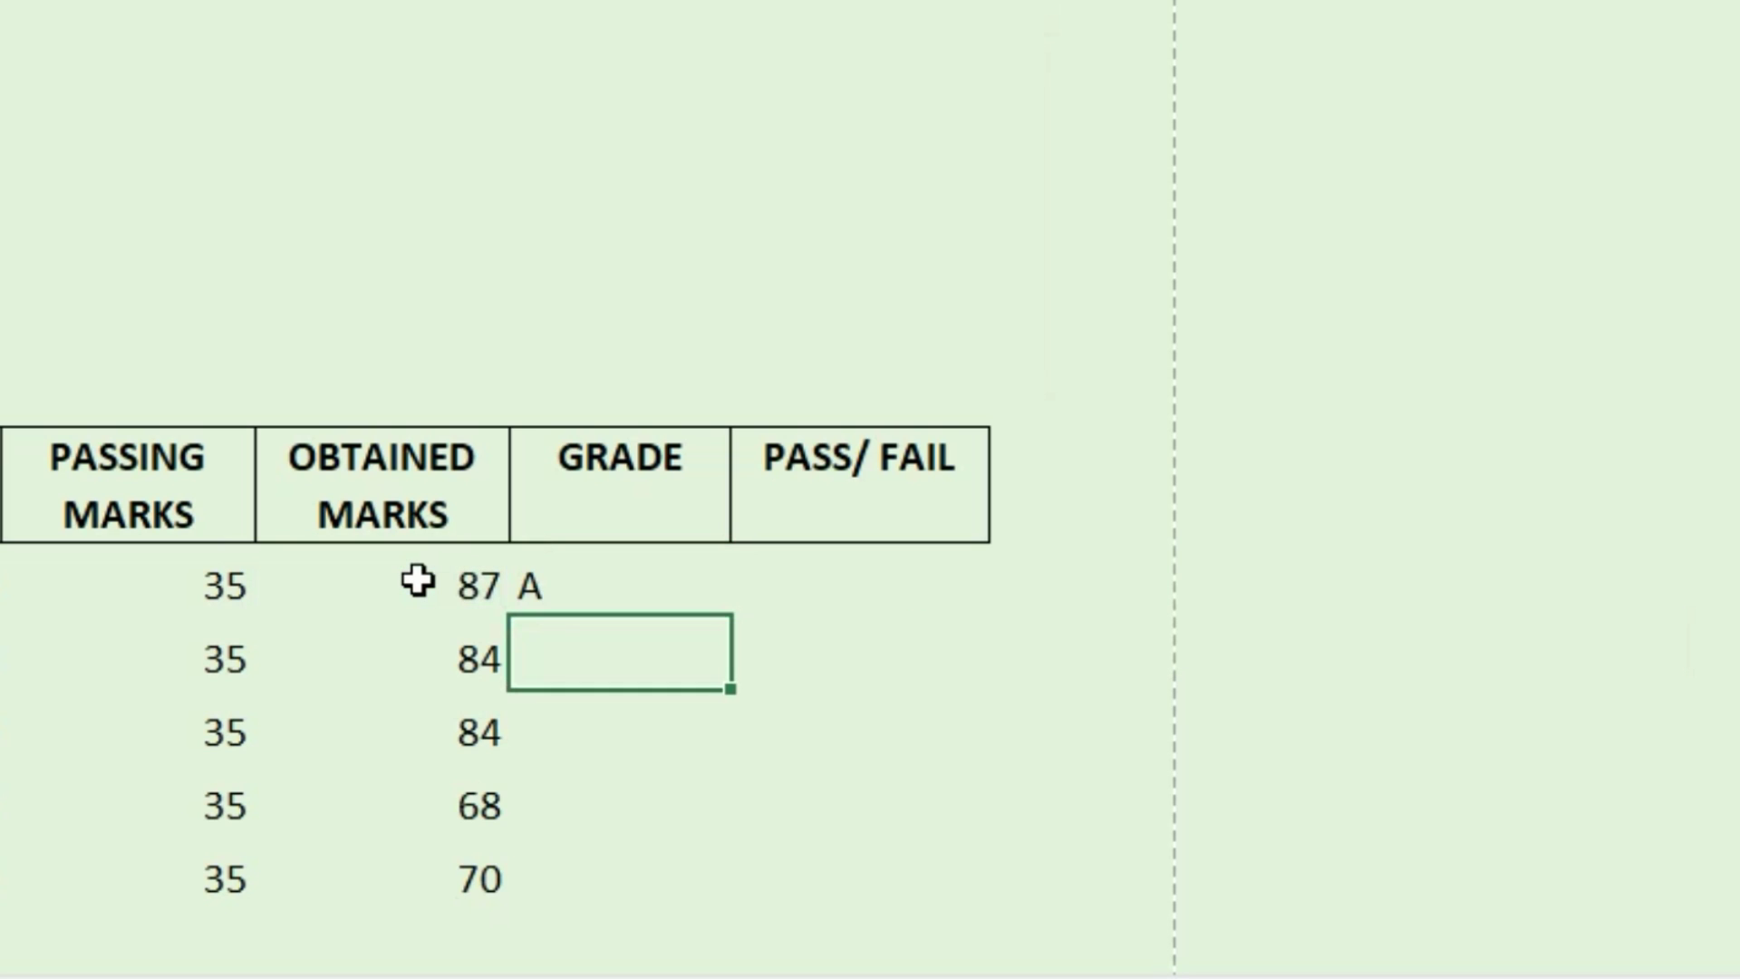
# Fill the GRADE formula down from the English row through S.S.T
pyautogui.click(574, 587)
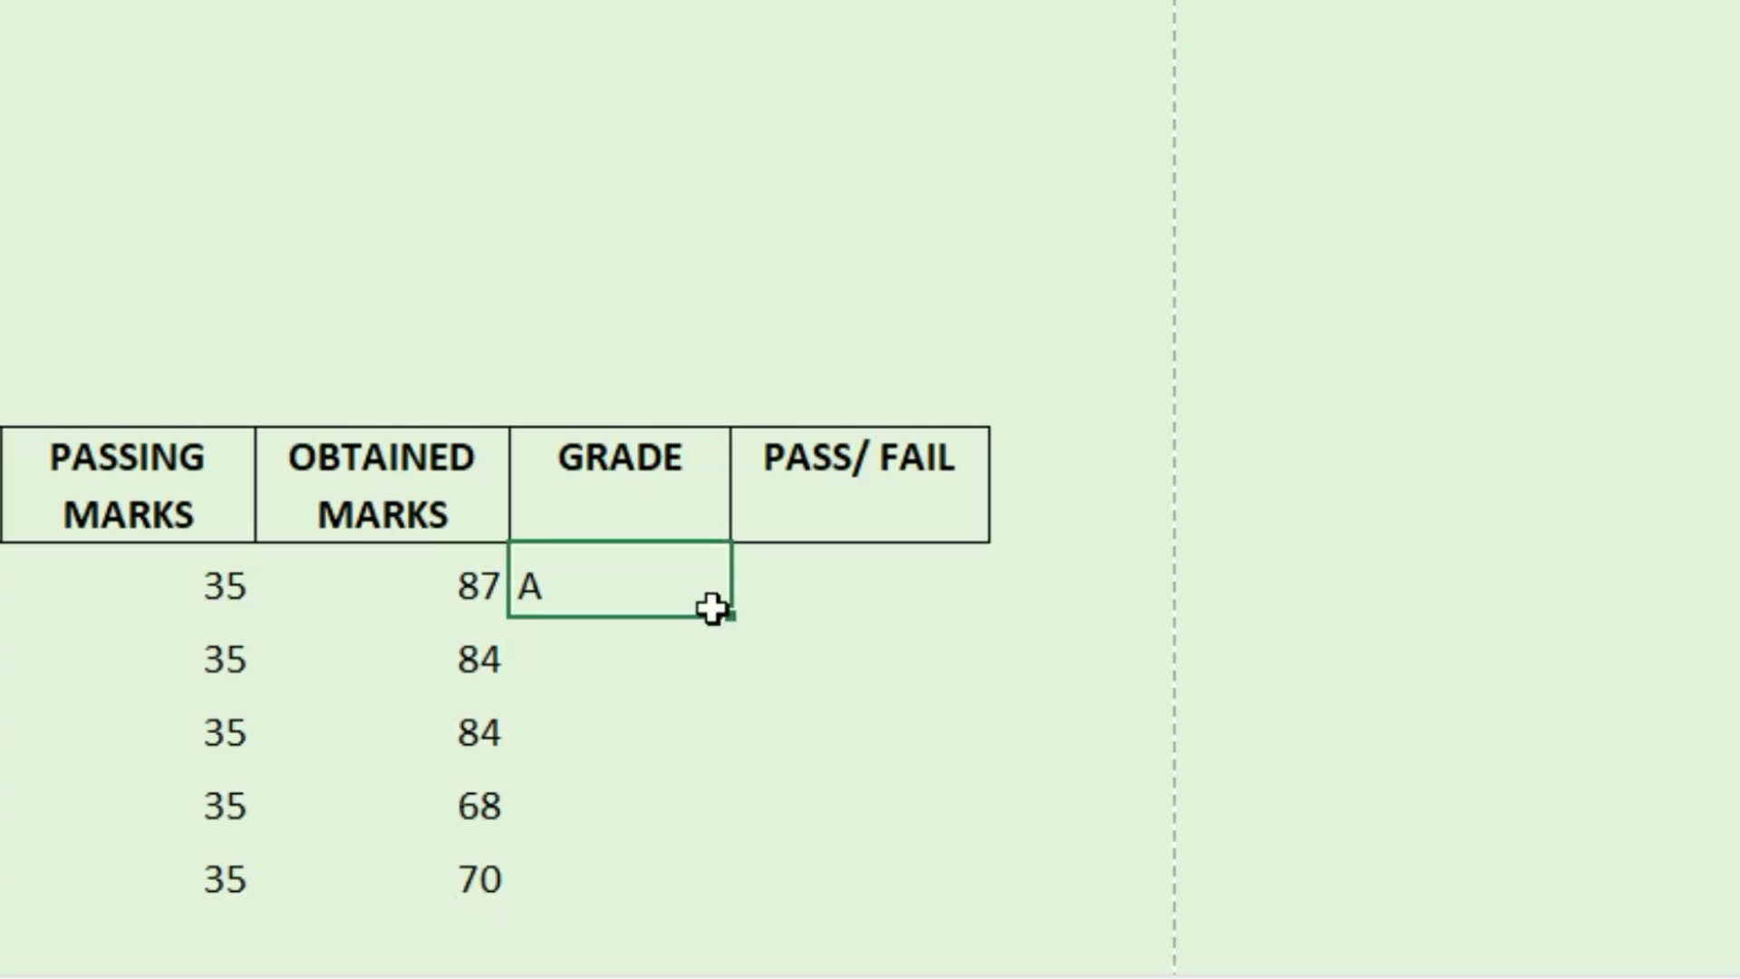
pyautogui.moveTo(731, 625); pyautogui.dragTo(710, 887)
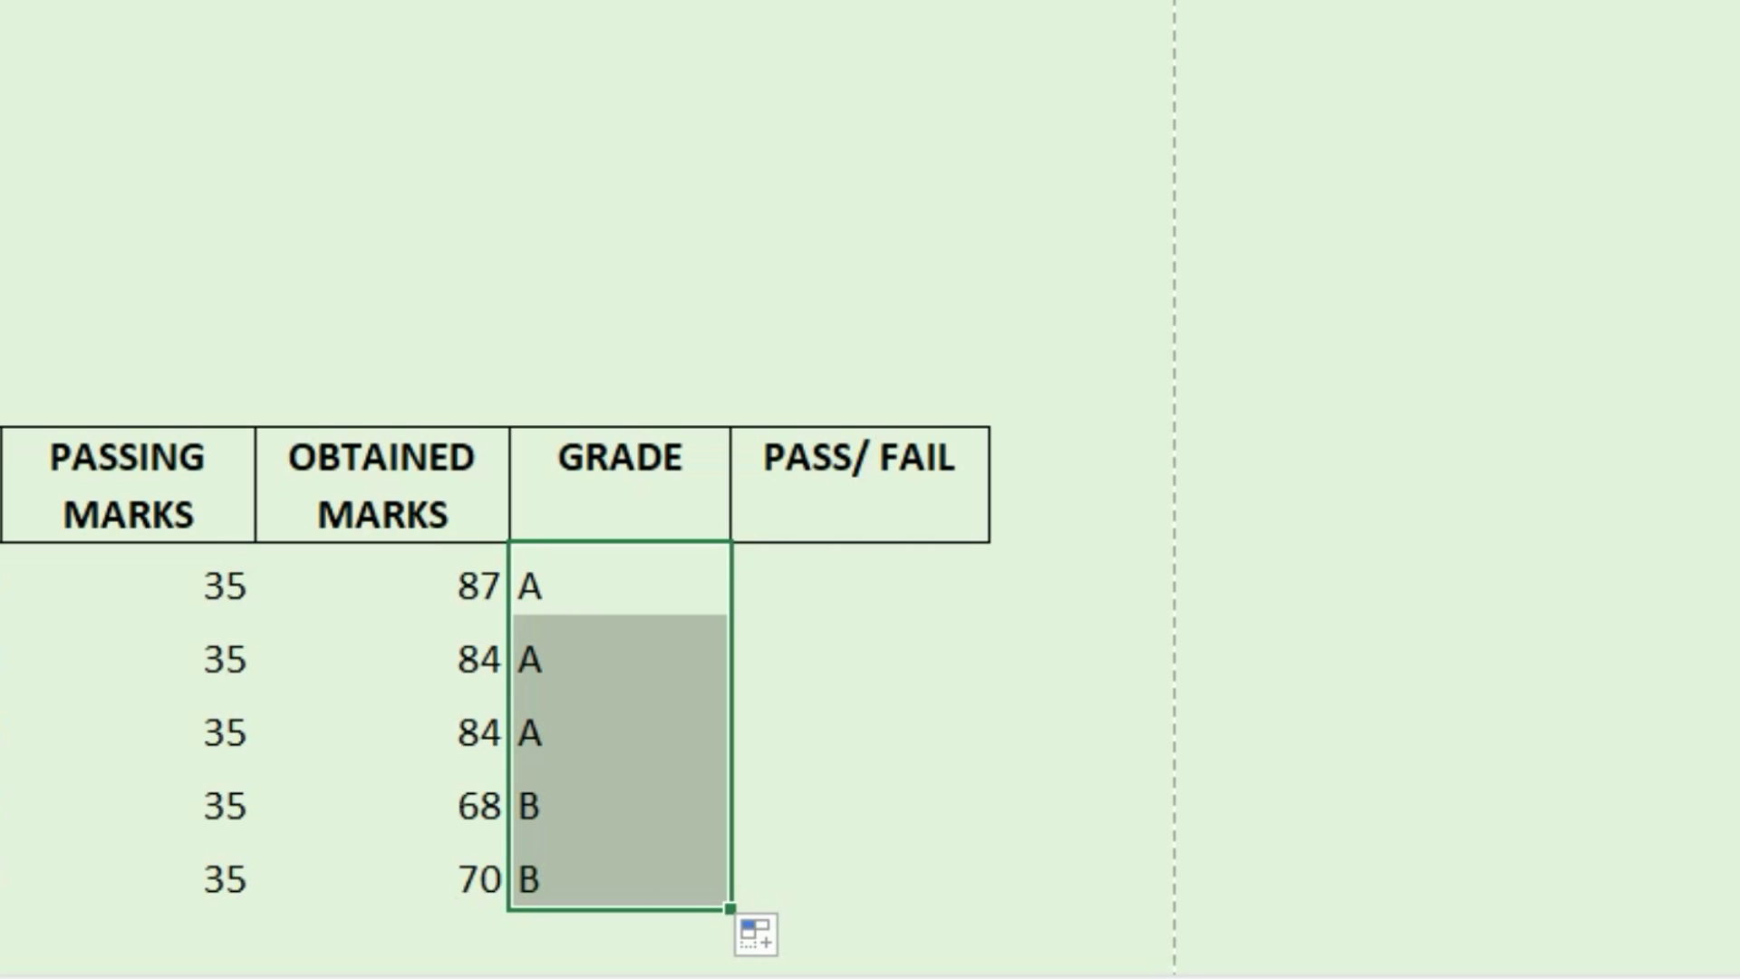
pyautogui.click(2, 650)
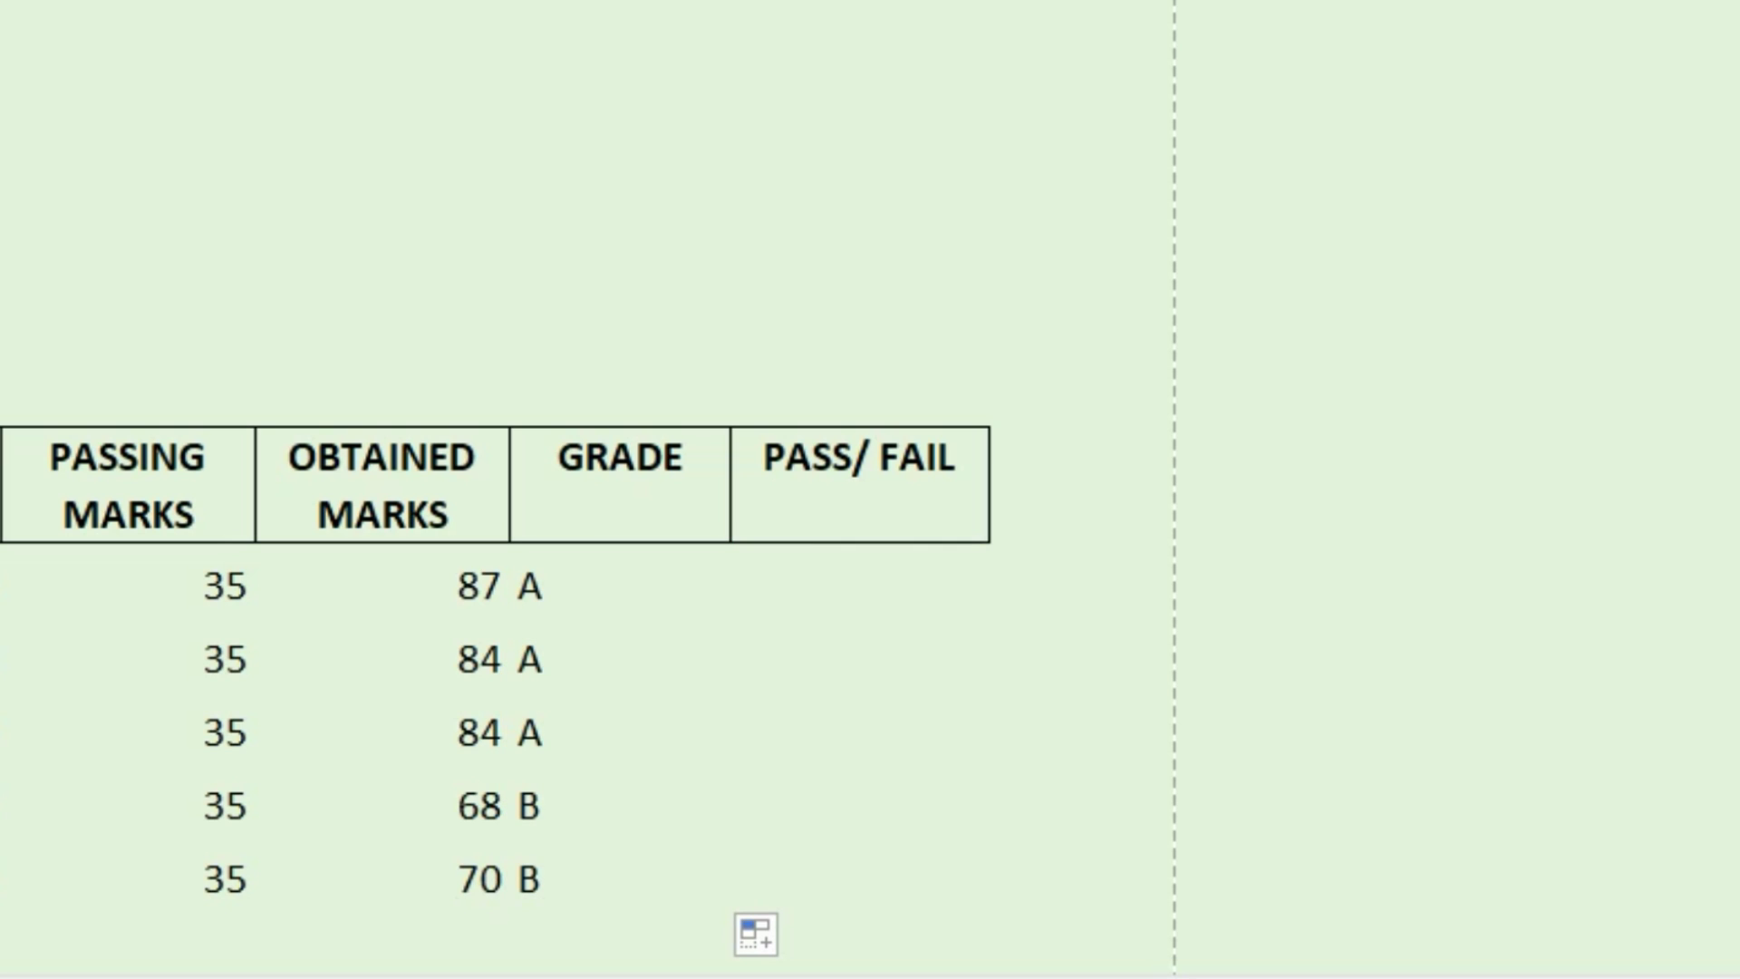
pyautogui.press('Return')
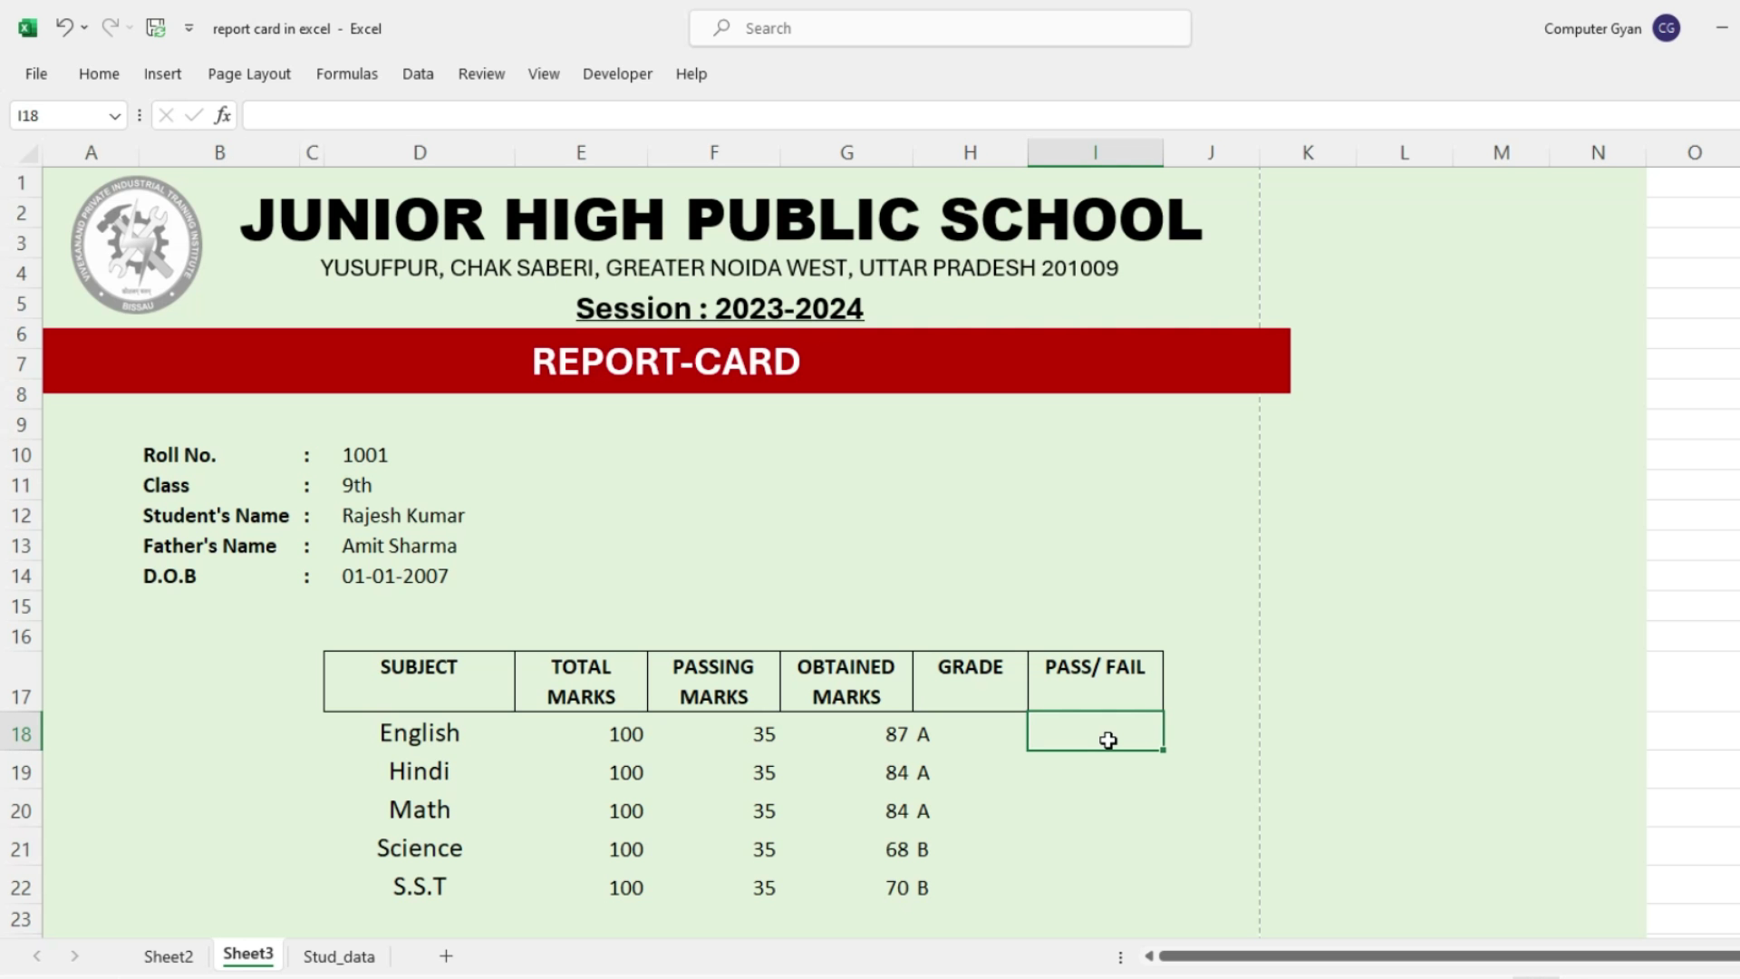
# Merge the PASS/FAIL cells I18:I22, from the English row through S.S.T, into one cell and select it
pyautogui.moveTo(1107, 739); pyautogui.dragTo(1115, 873)
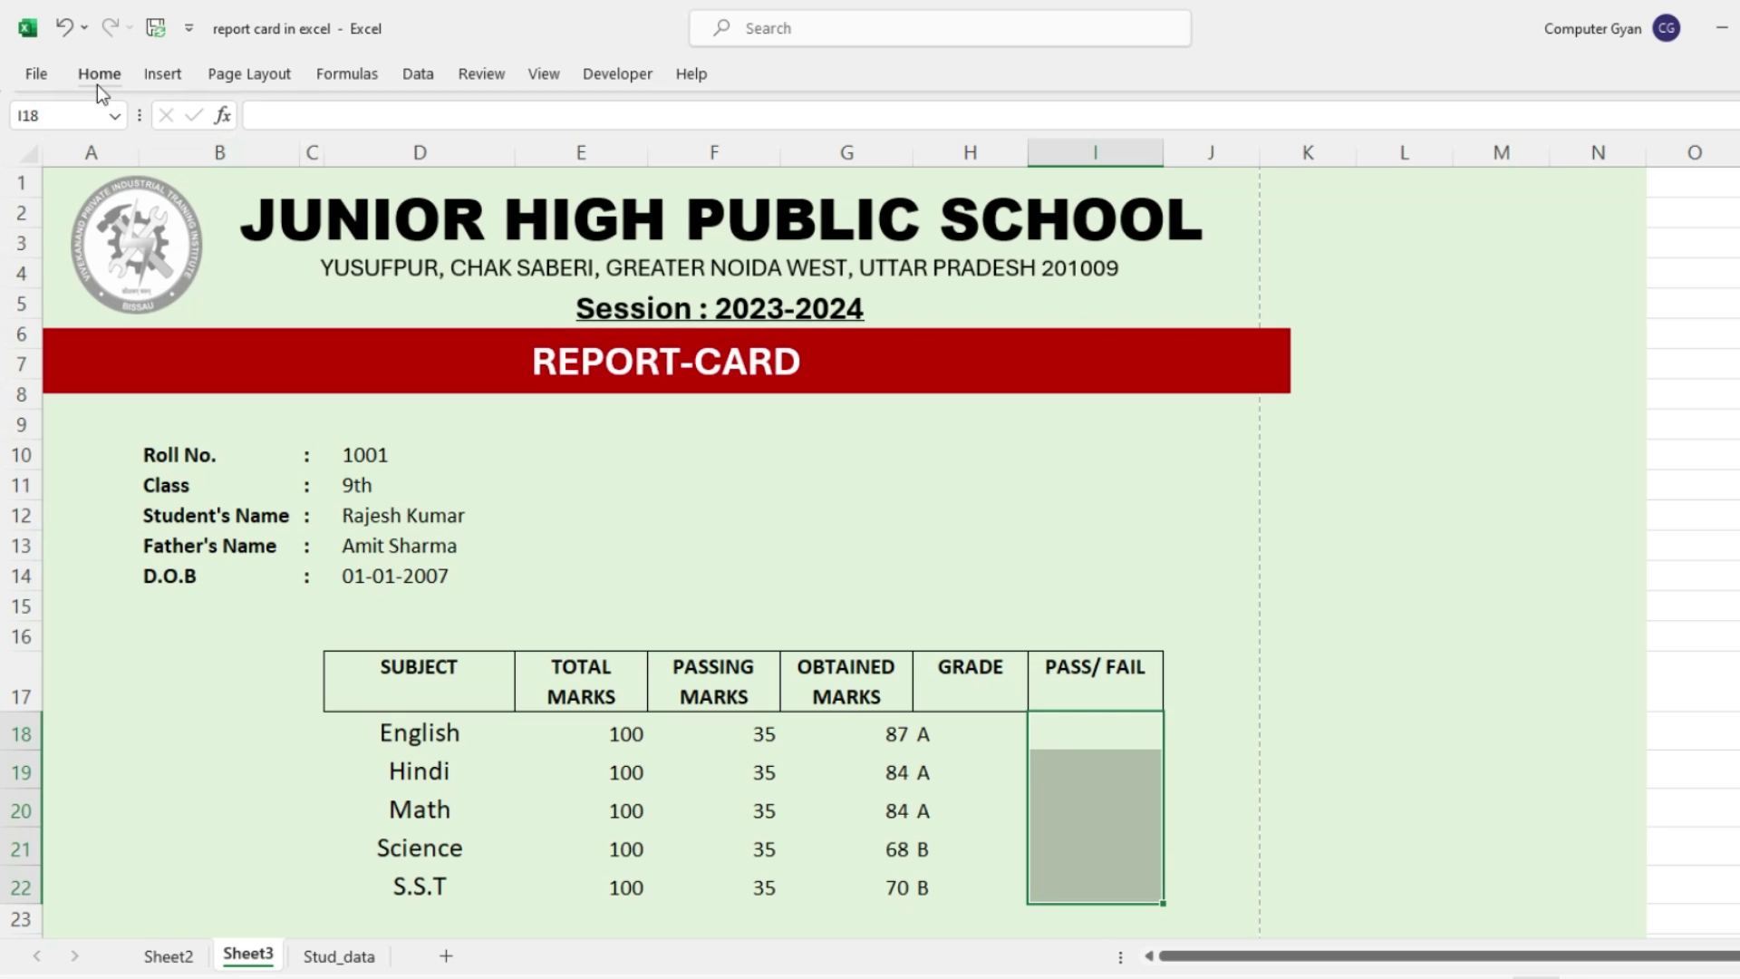
pyautogui.click(96, 81)
pyautogui.click(748, 161)
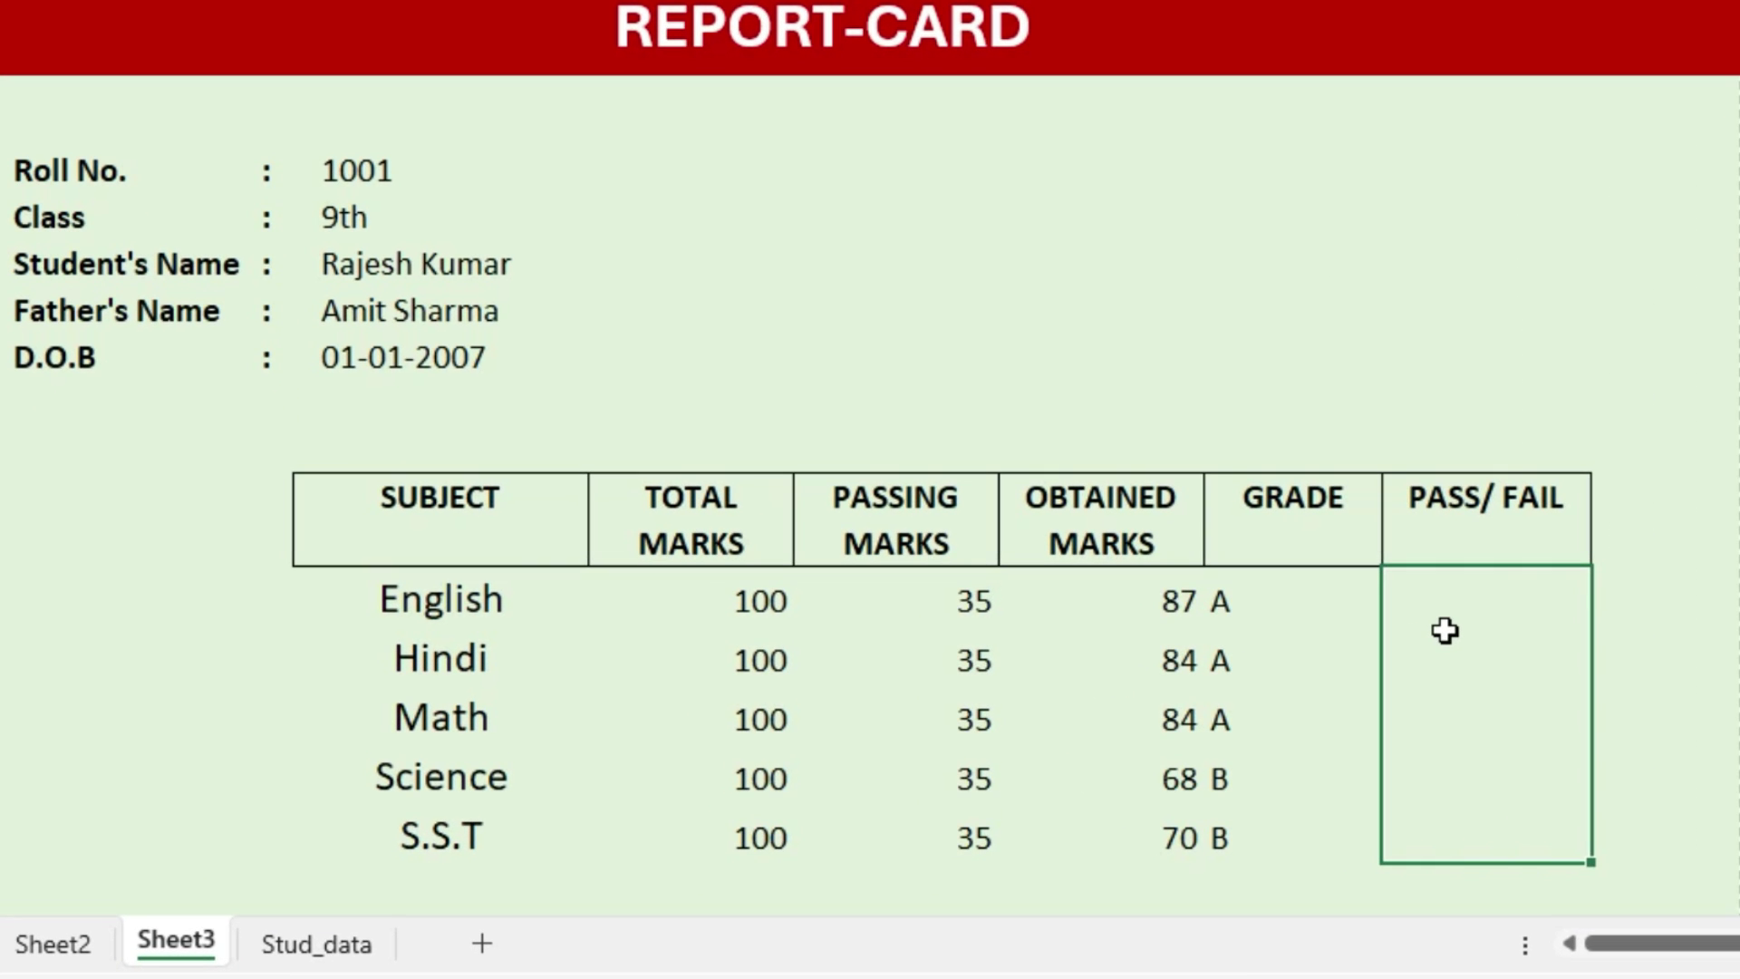
pyautogui.moveTo(1148, 609); pyautogui.dragTo(1140, 820)
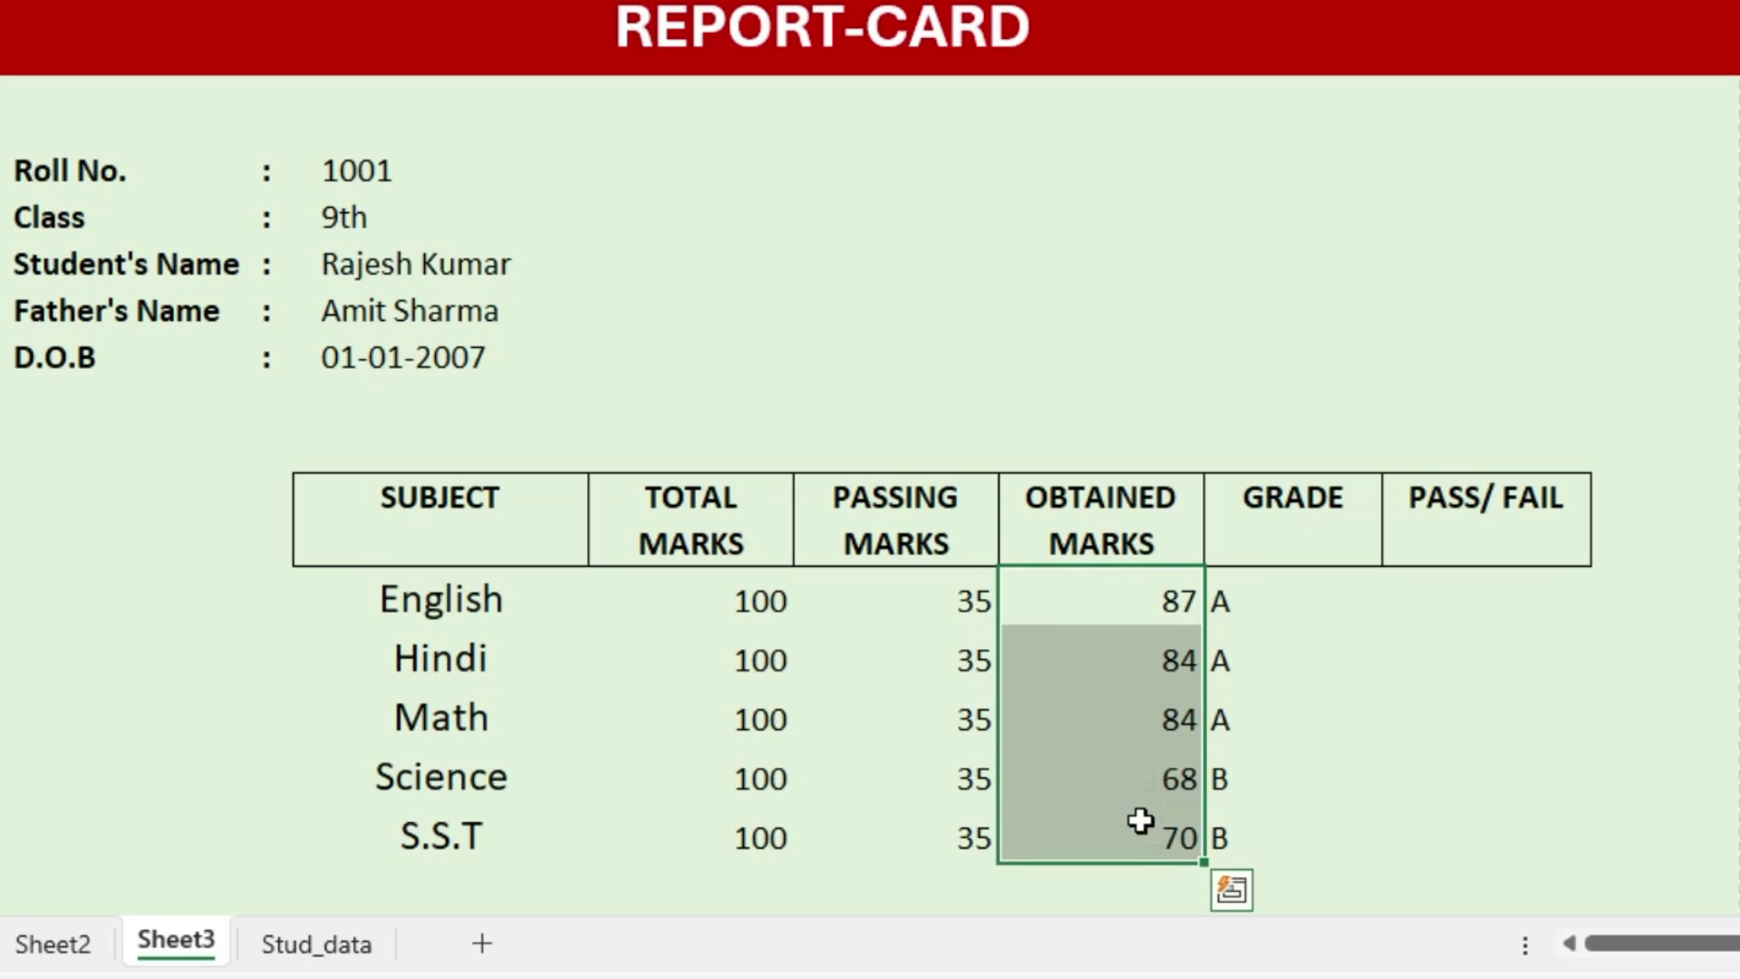
pyautogui.click(937, 604)
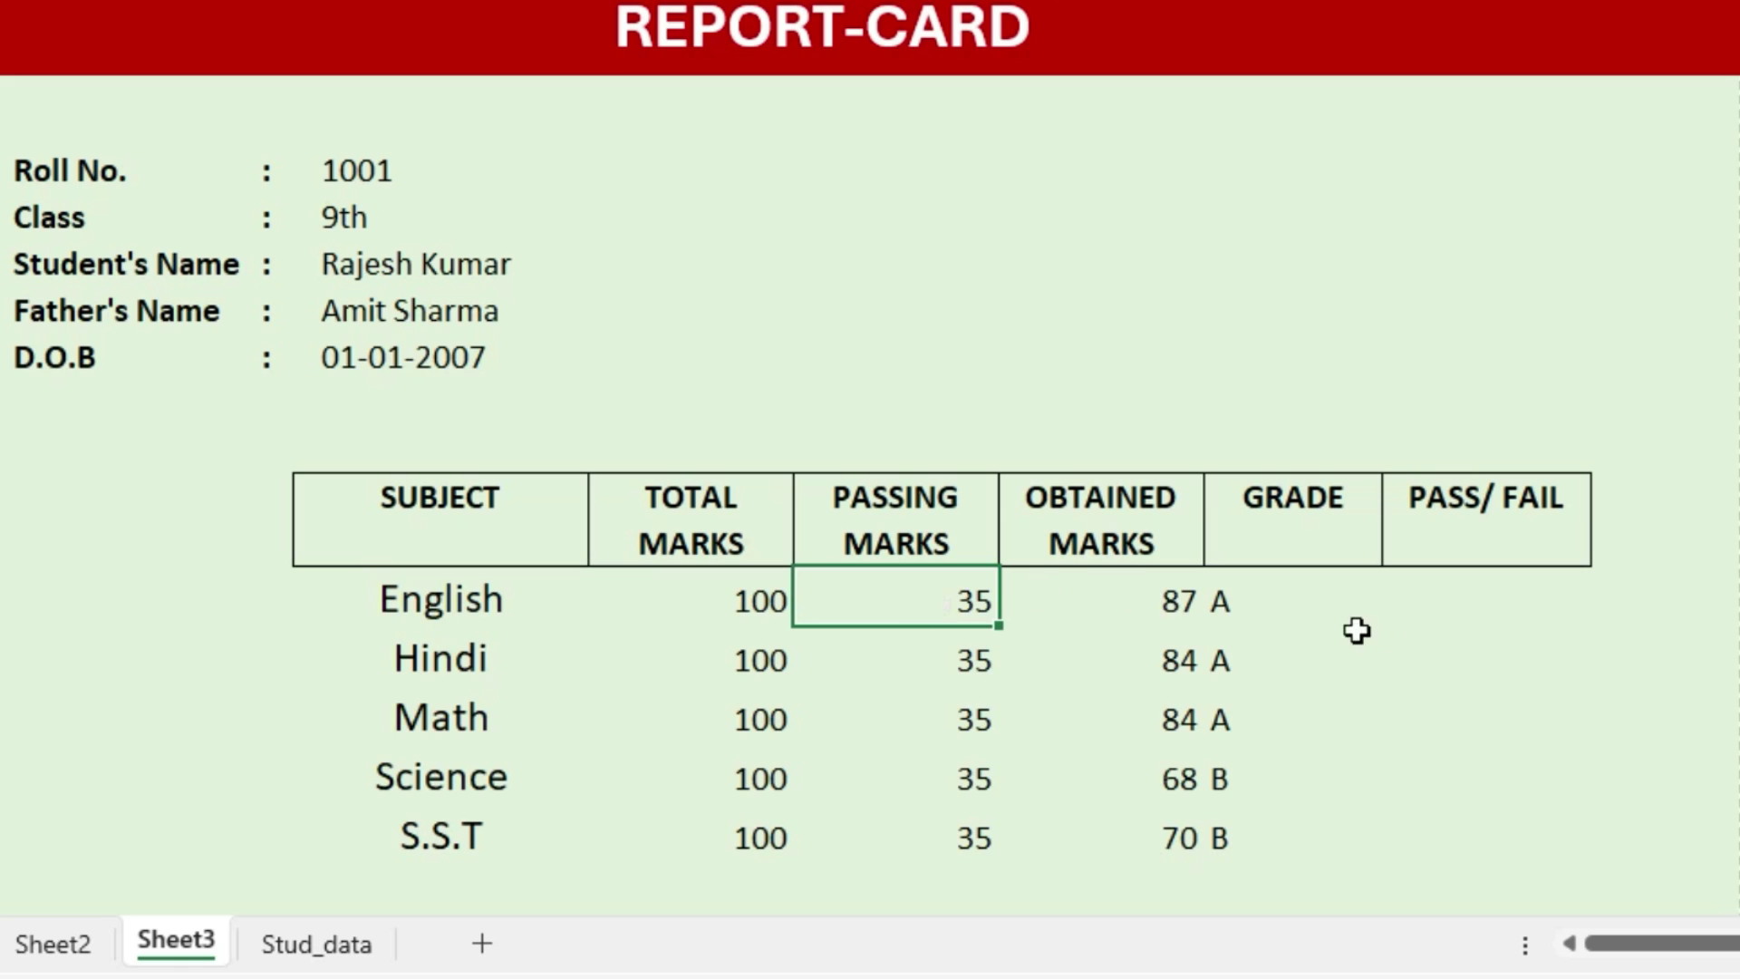
pyautogui.click(1453, 641)
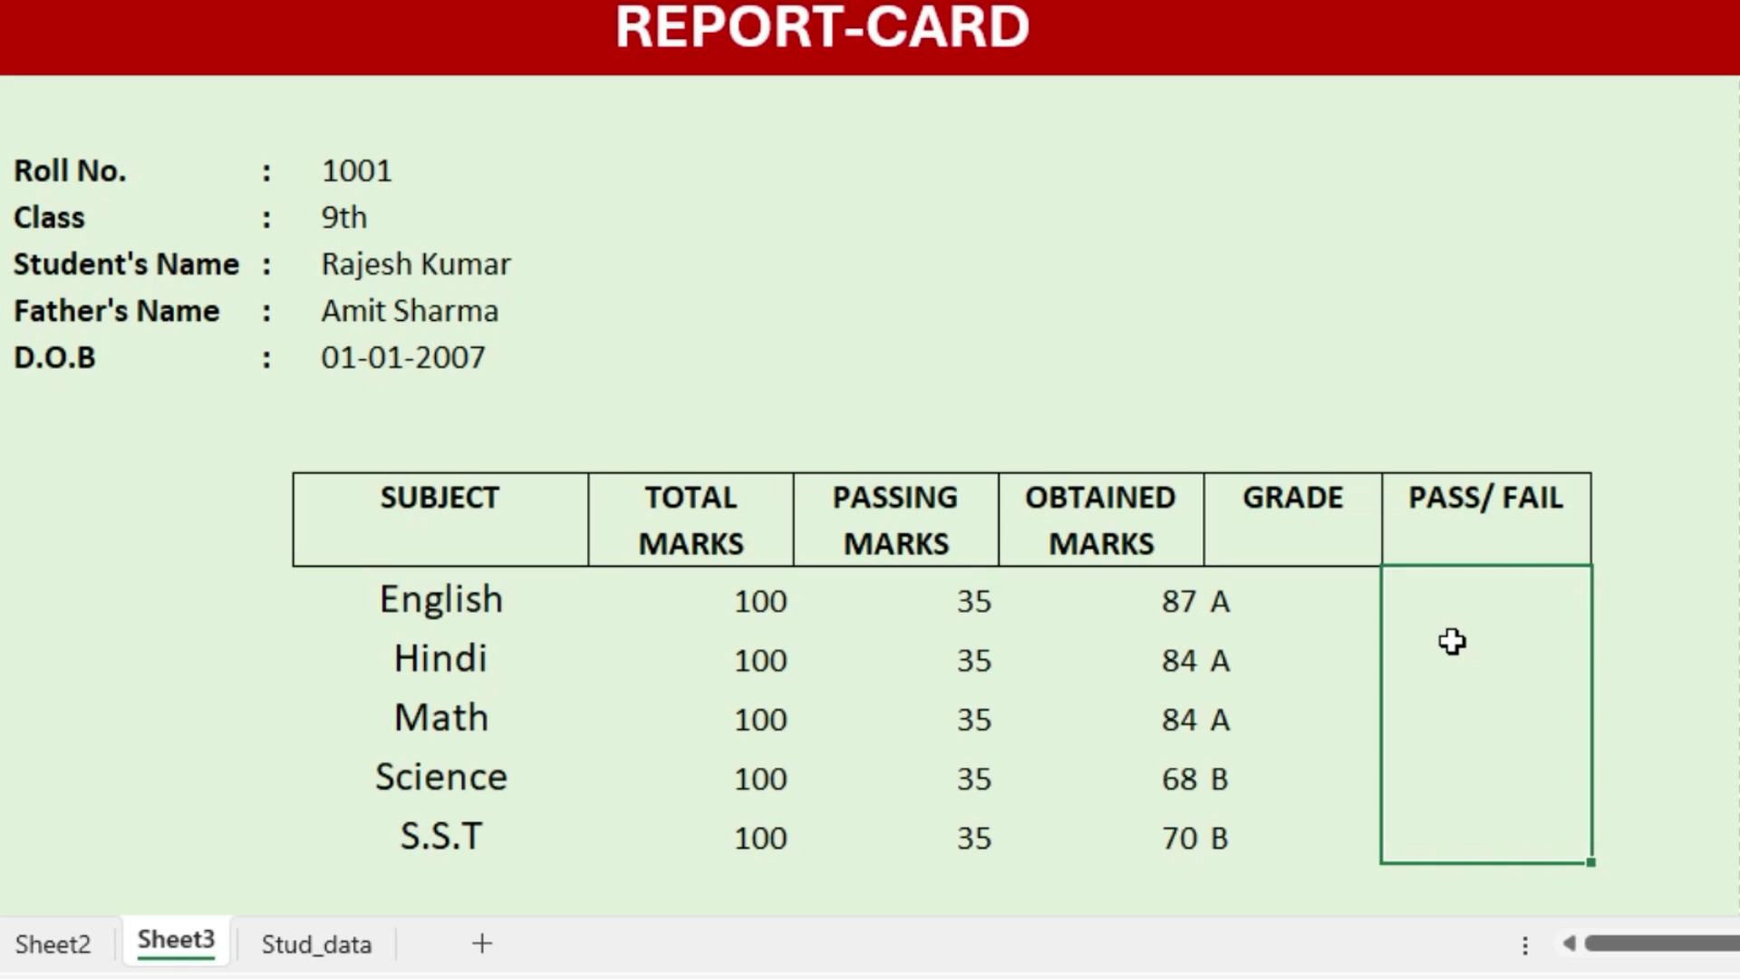
# Enter =MIN(G18:G22) in cell I14 to get the lowest of the five obtained marks
pyautogui.click(1391, 351)
pyautogui.write('=')
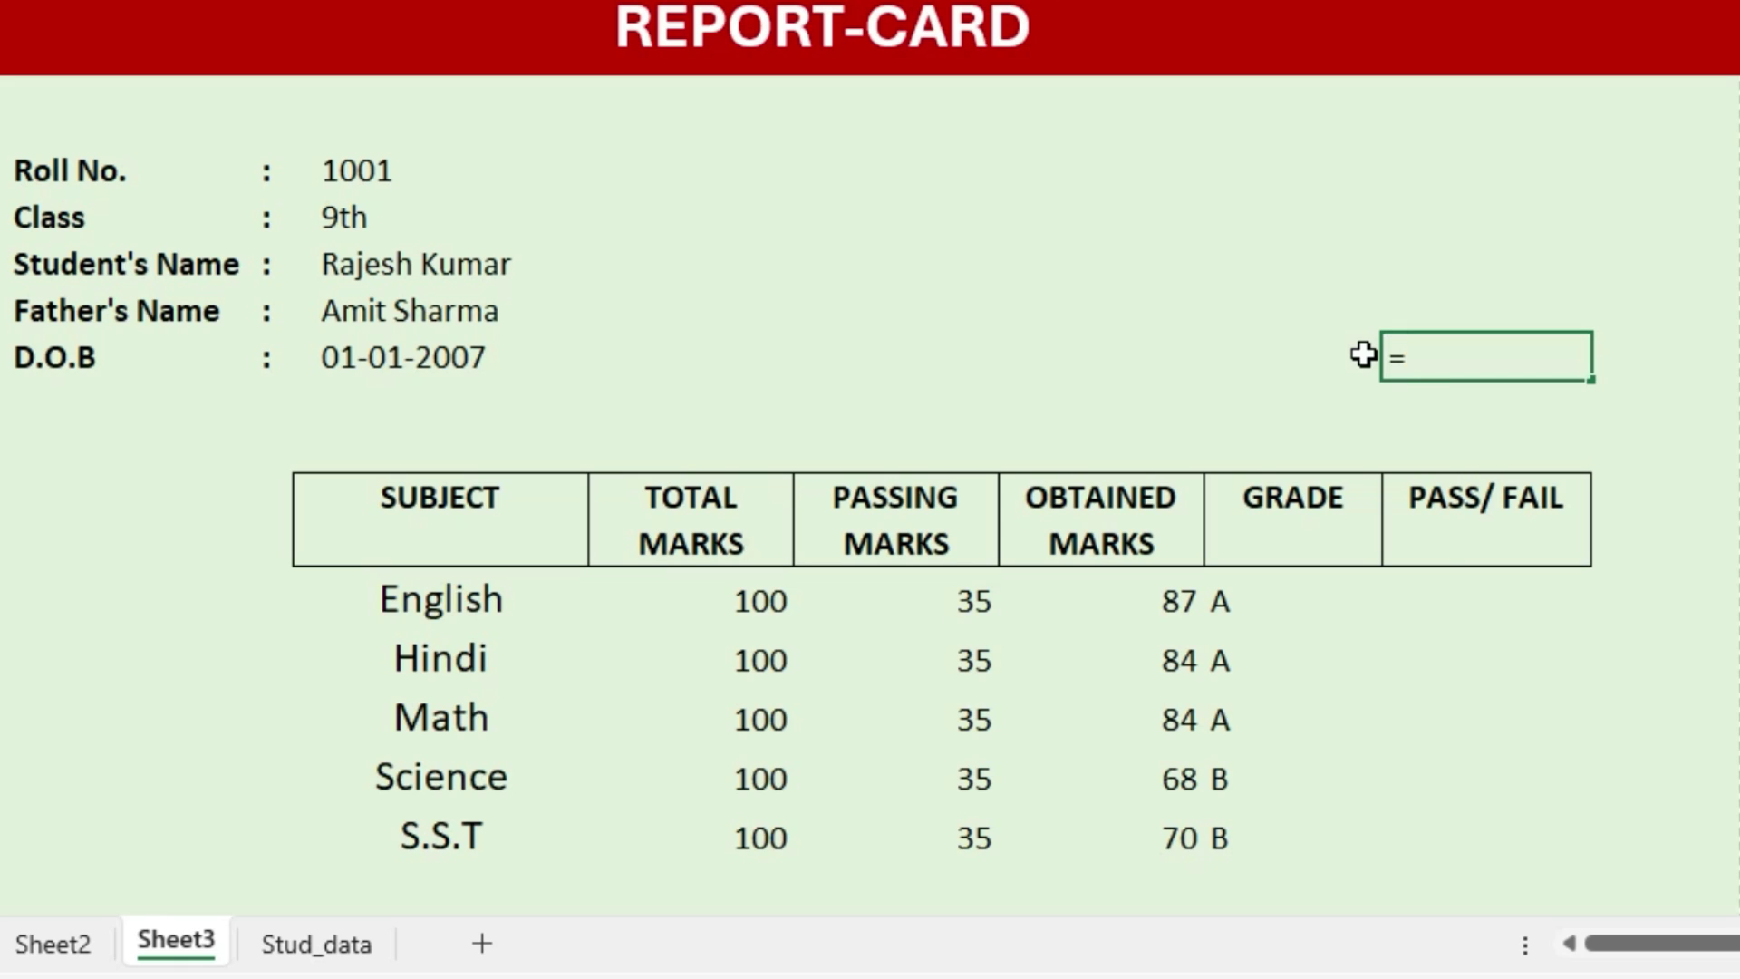
pyautogui.write('min')
pyautogui.press('Tab')
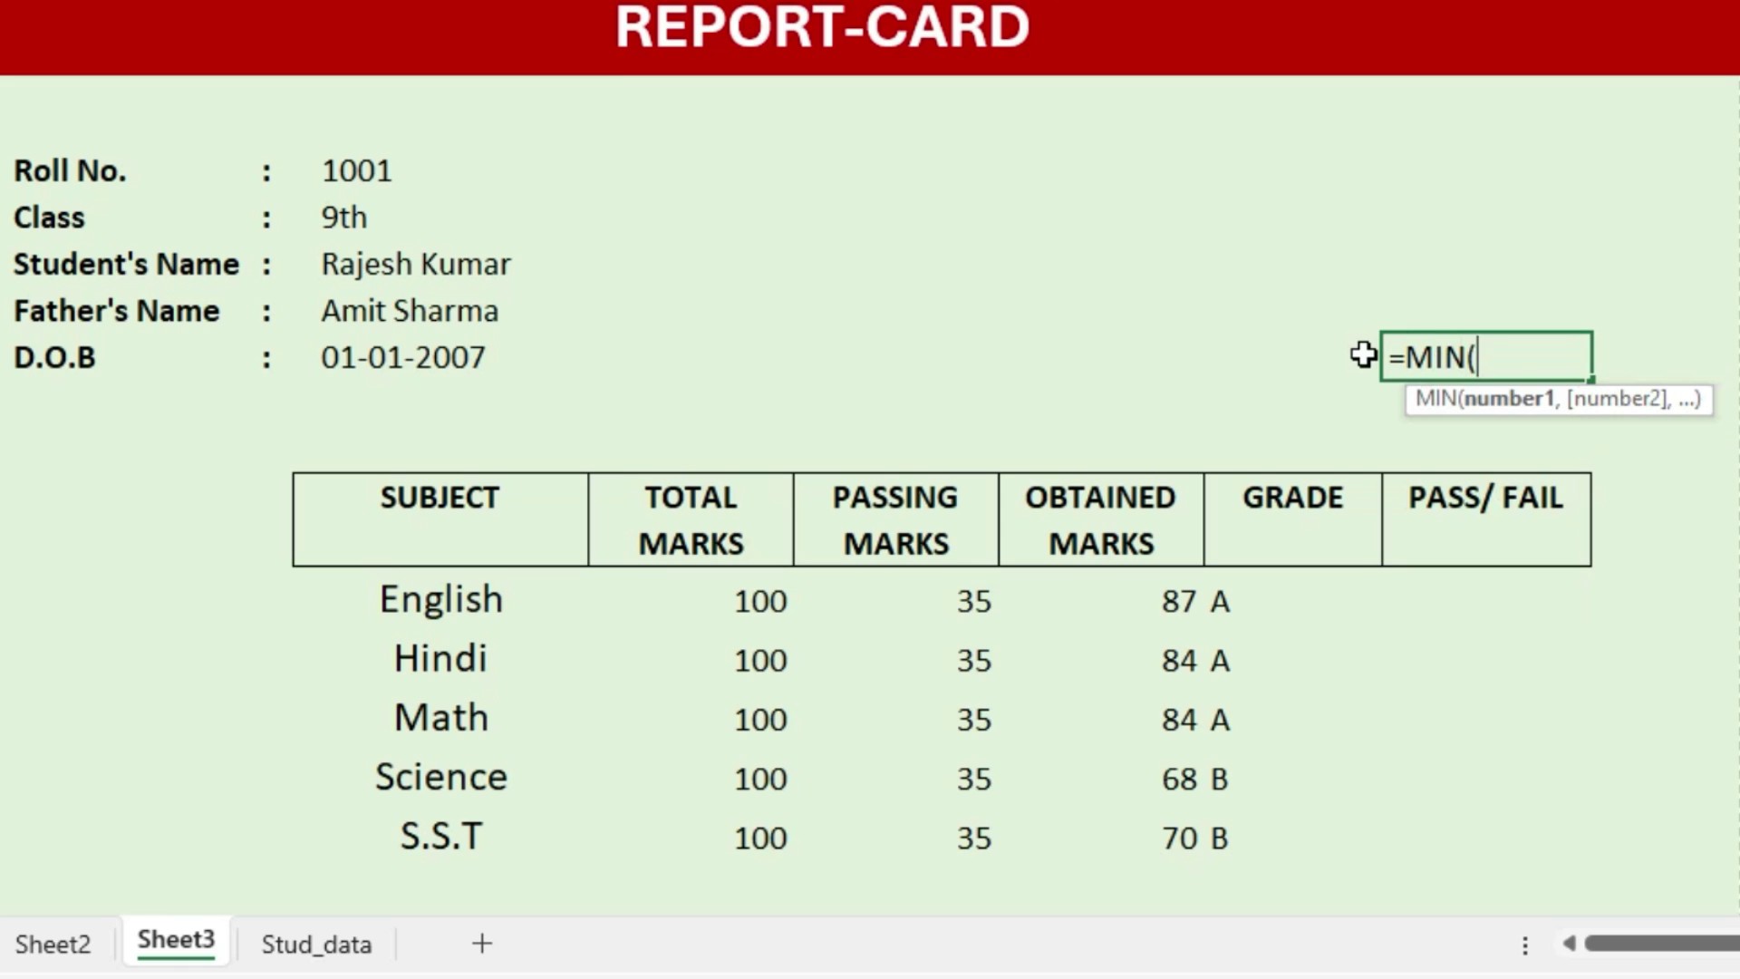
pyautogui.moveTo(1118, 610); pyautogui.dragTo(1115, 822)
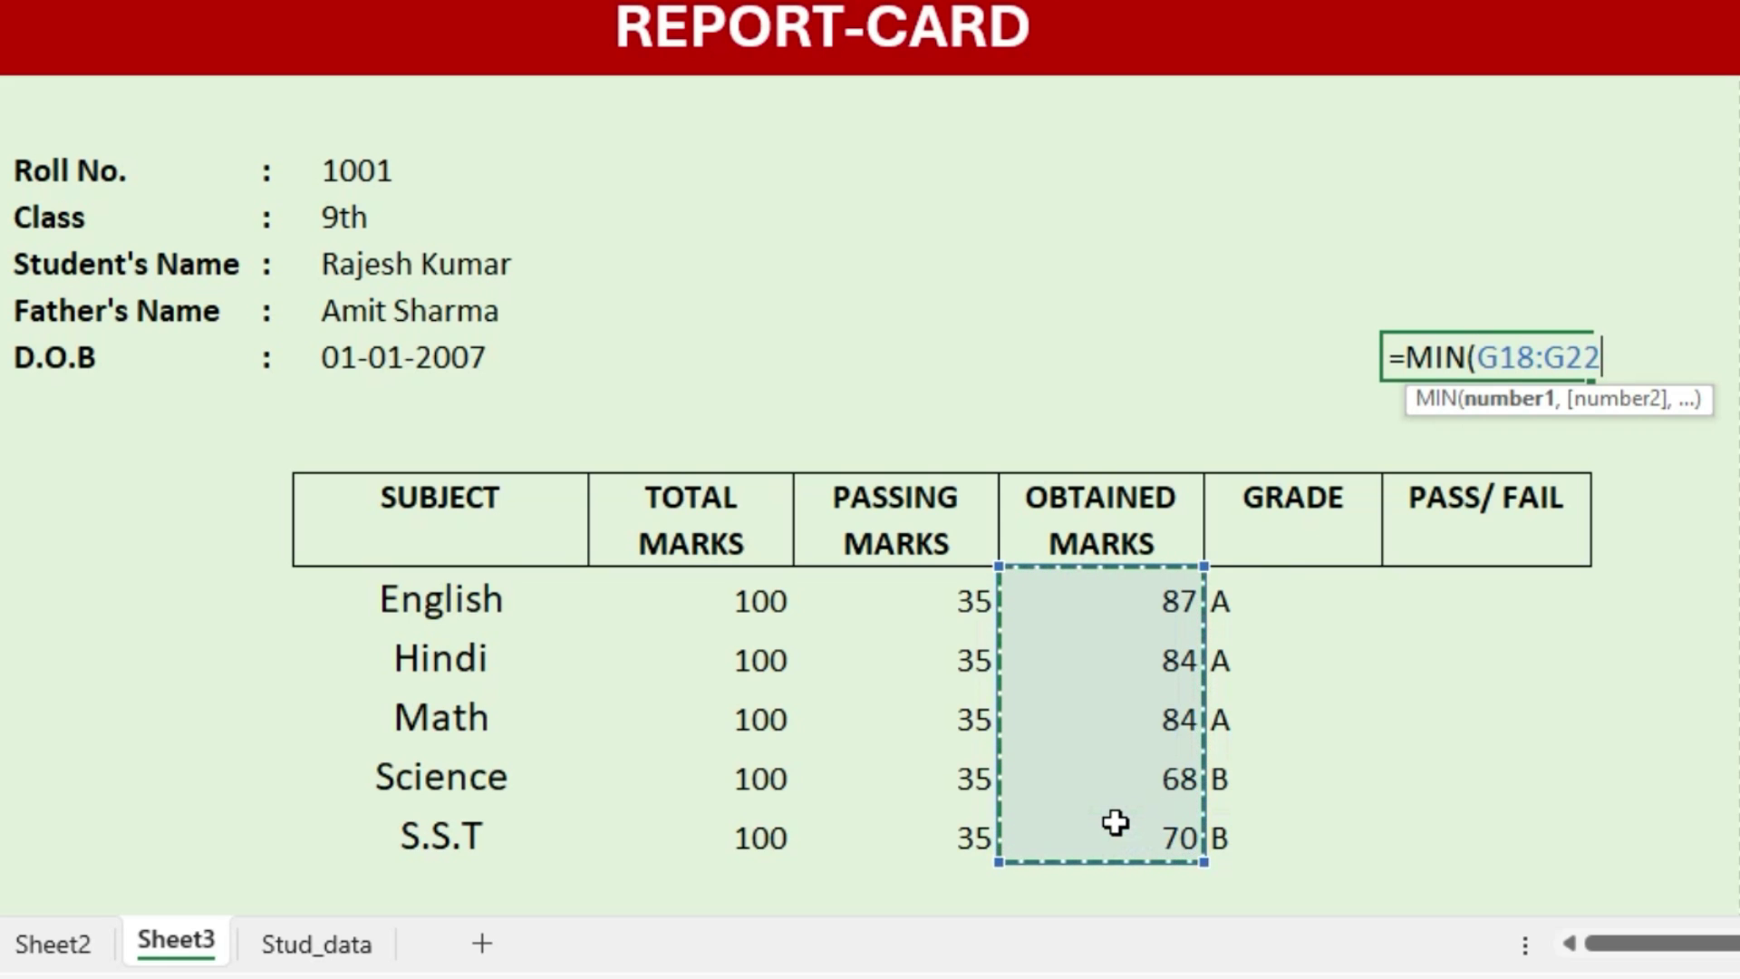
pyautogui.write(')')
pyautogui.press('Return')
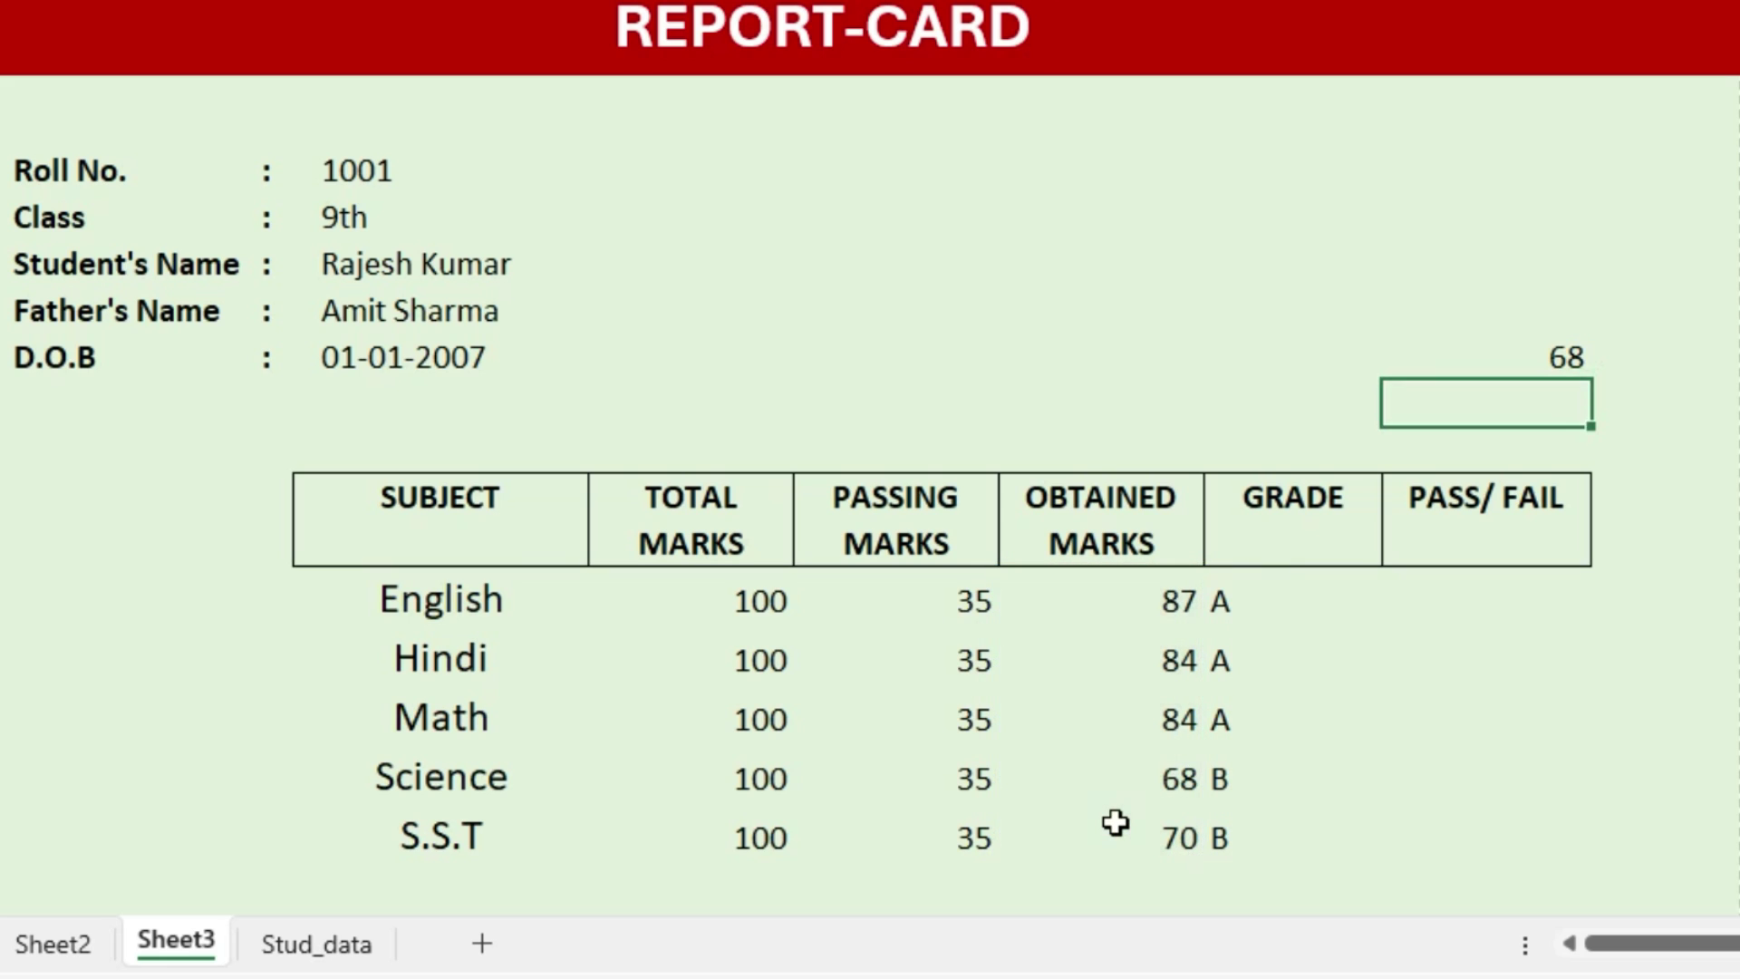
# Select roll number 1003 for the report card and compare the minimum in I14 with the obtained marks
pyautogui.click(562, 172)
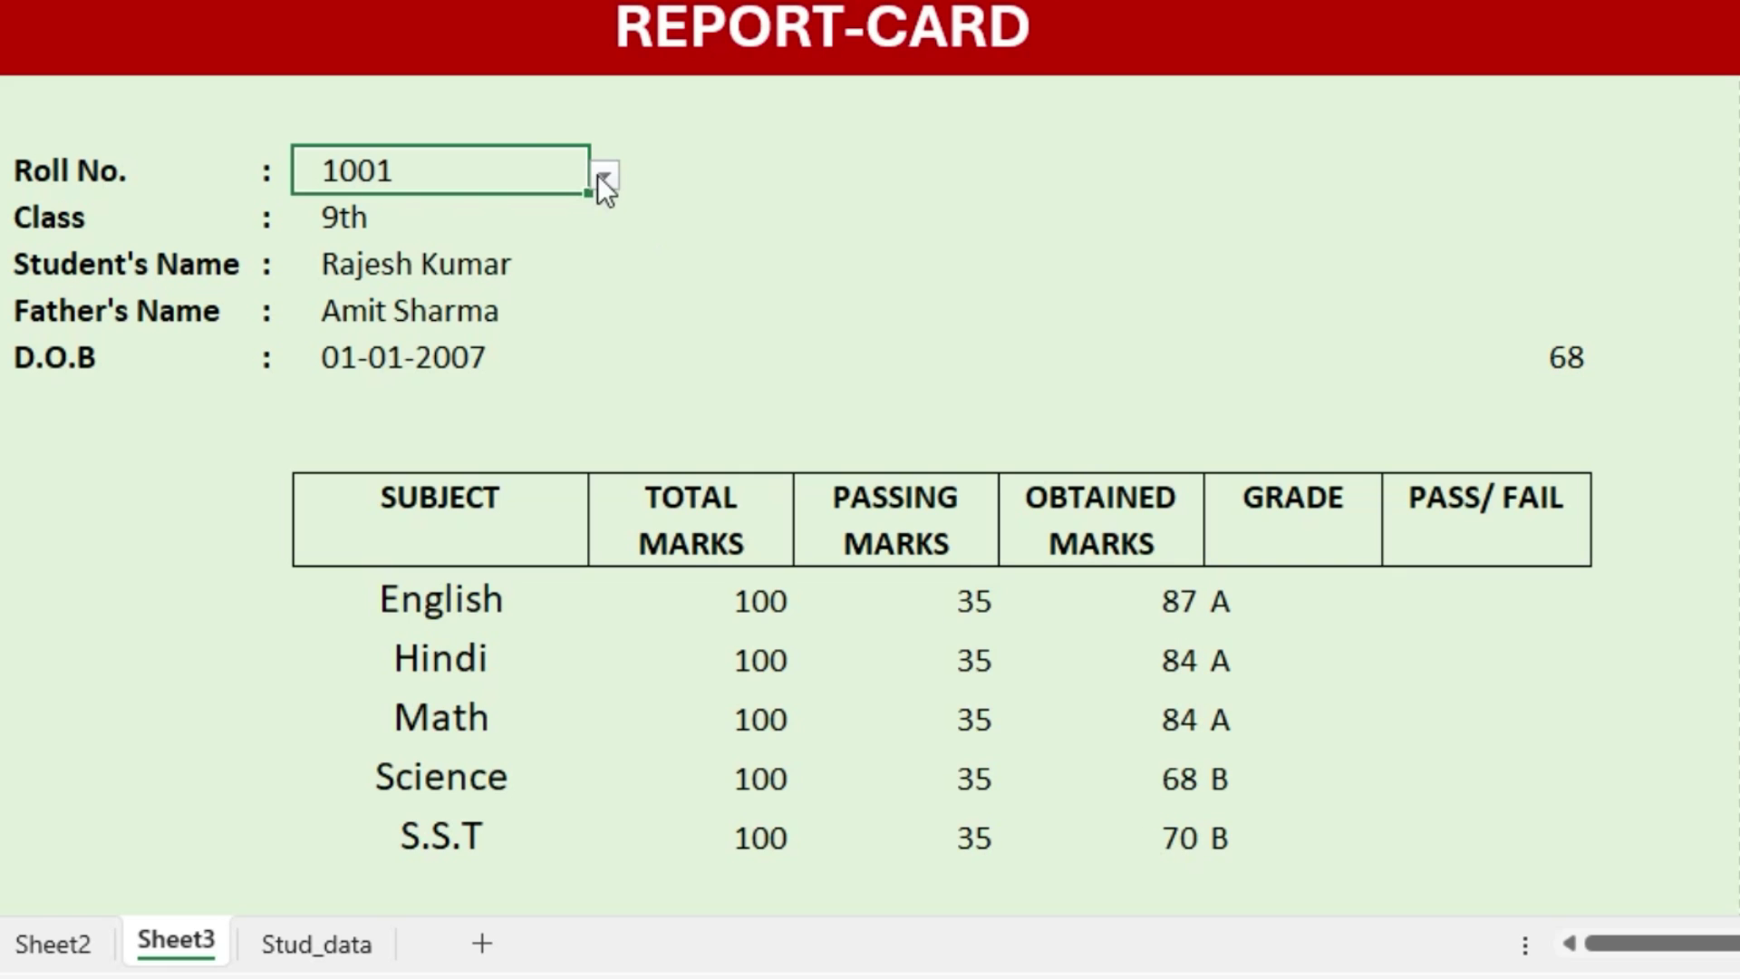
pyautogui.click(605, 174)
pyautogui.click(283, 272)
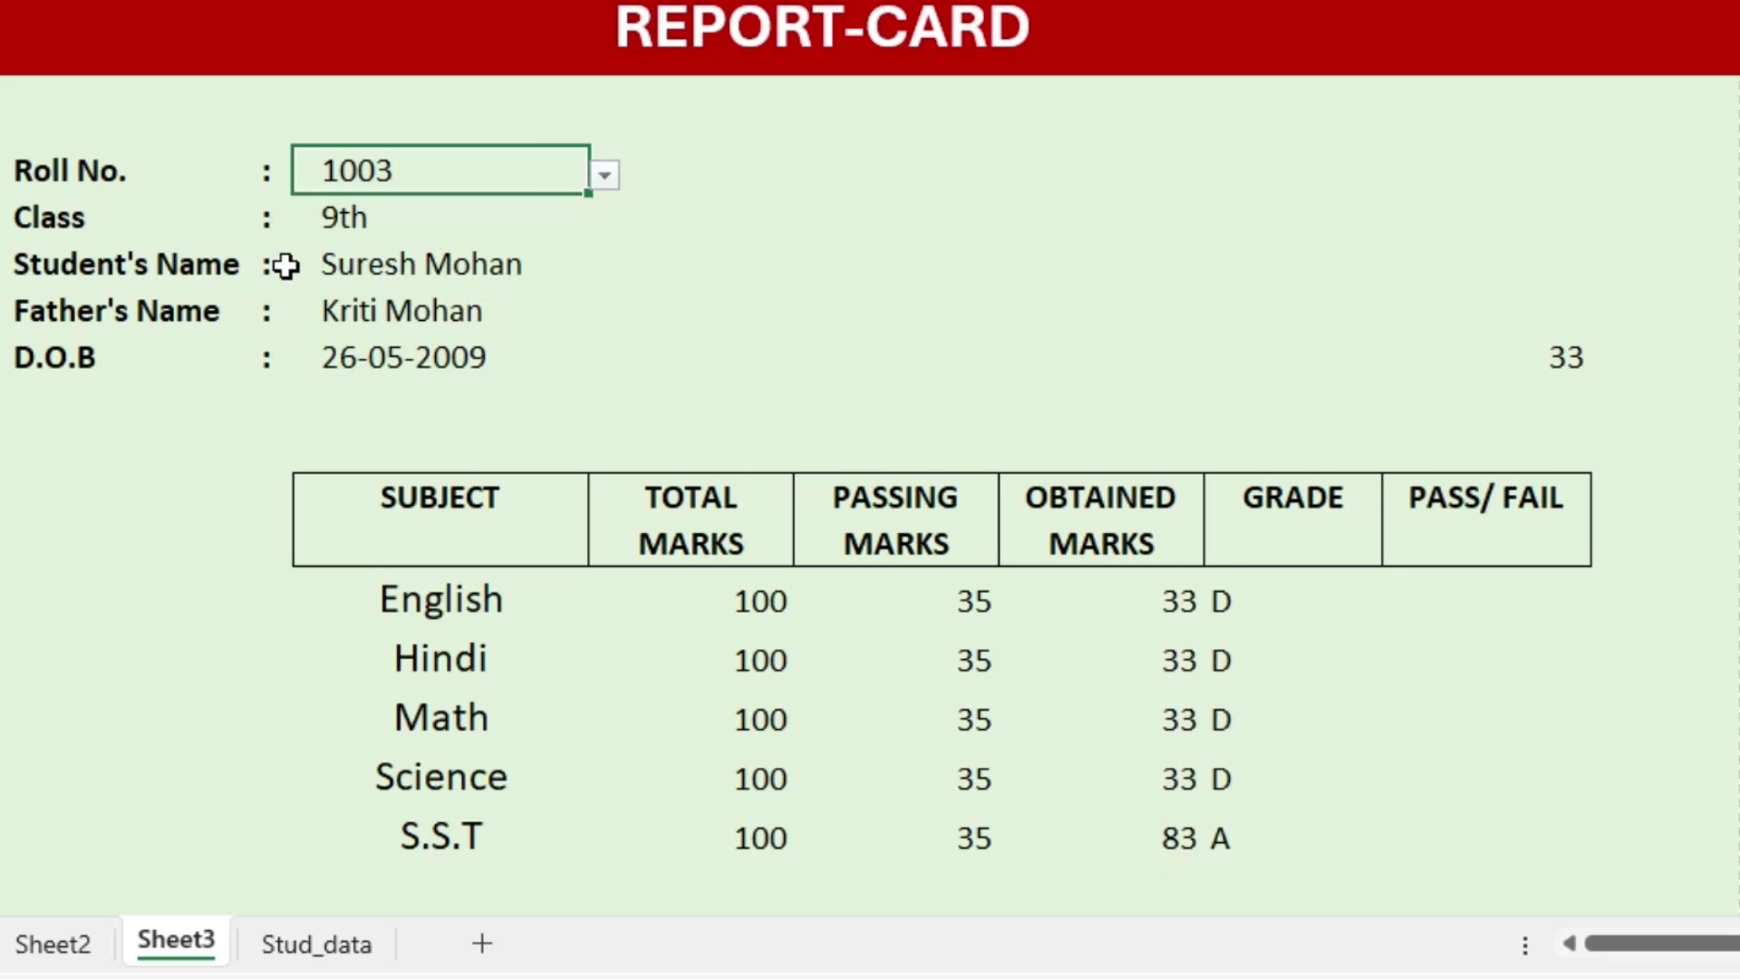
pyautogui.click(1497, 367)
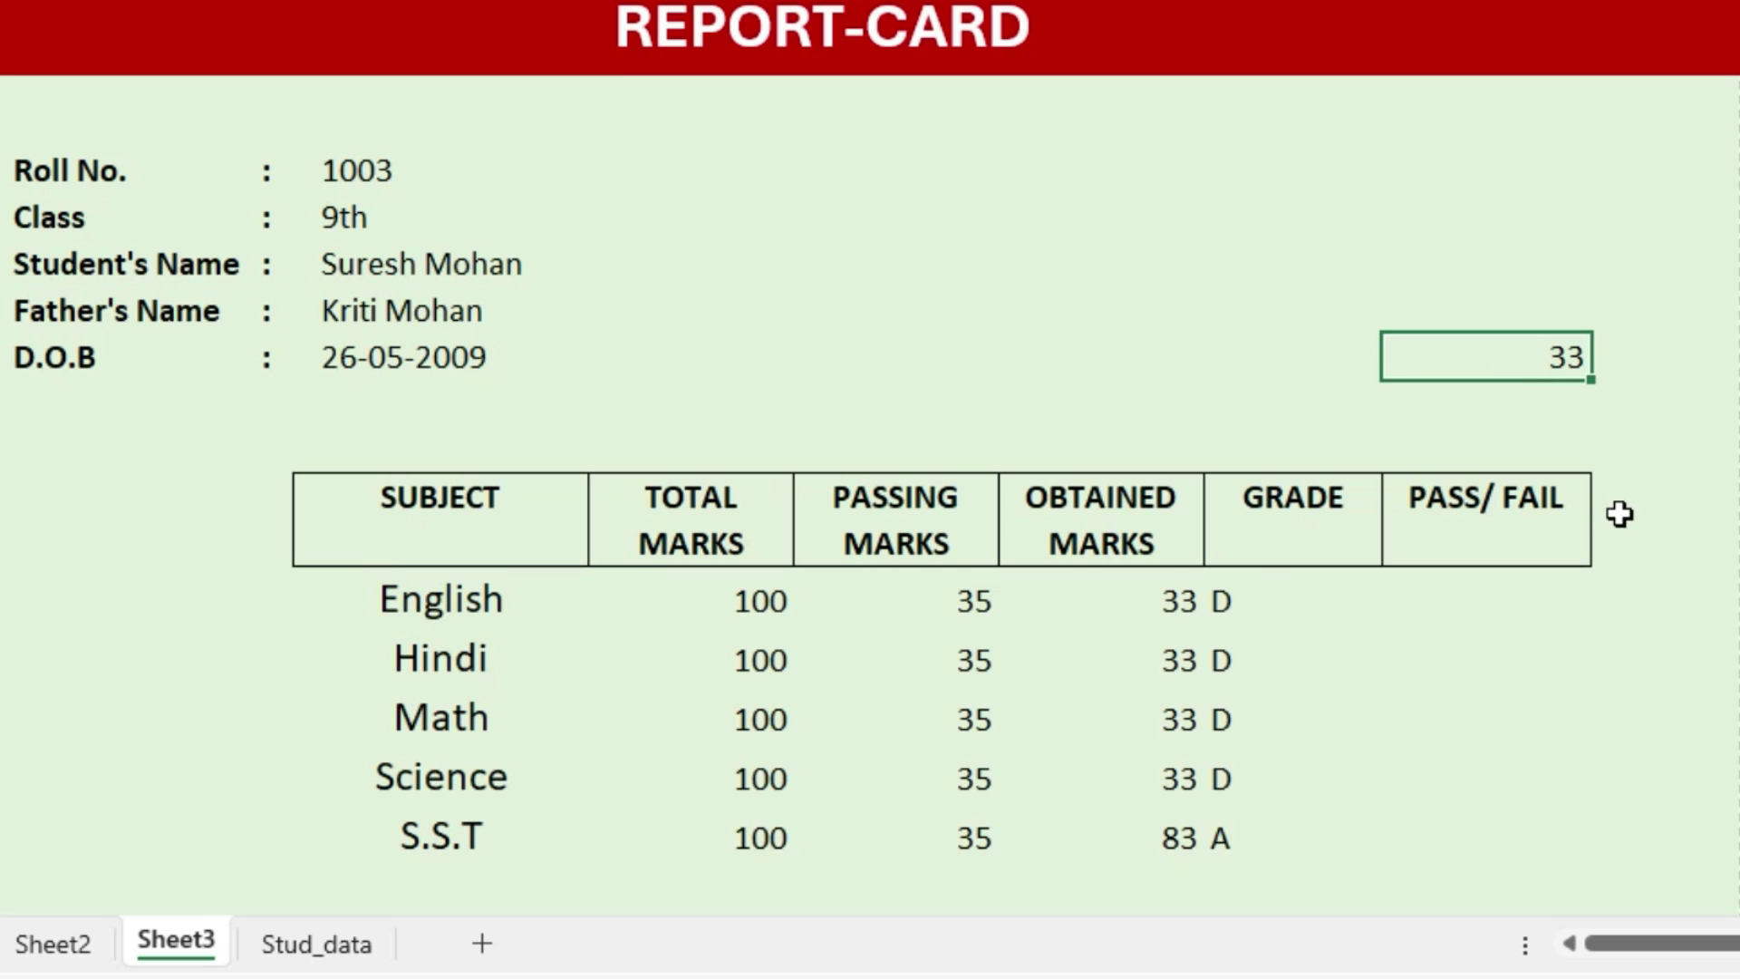
pyautogui.moveTo(1177, 594); pyautogui.dragTo(1157, 826)
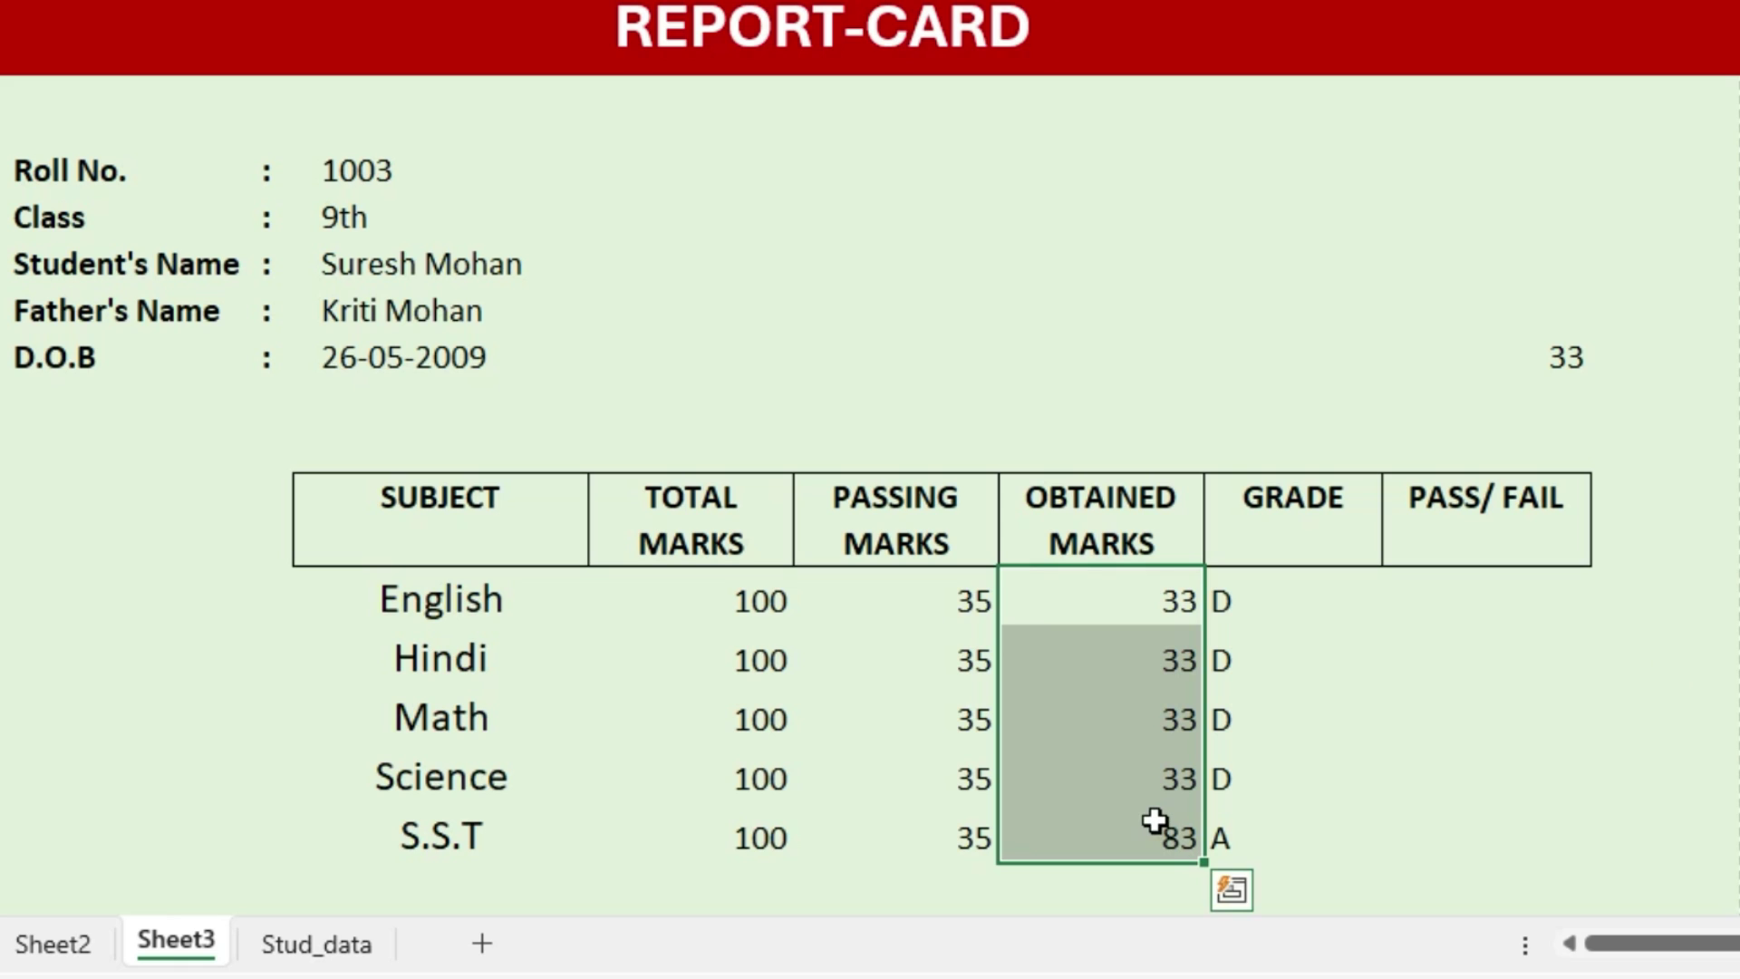
# Switch the report card to roll number 1002 to test the minimum with another student's marks
pyautogui.click(526, 172)
pyautogui.click(605, 175)
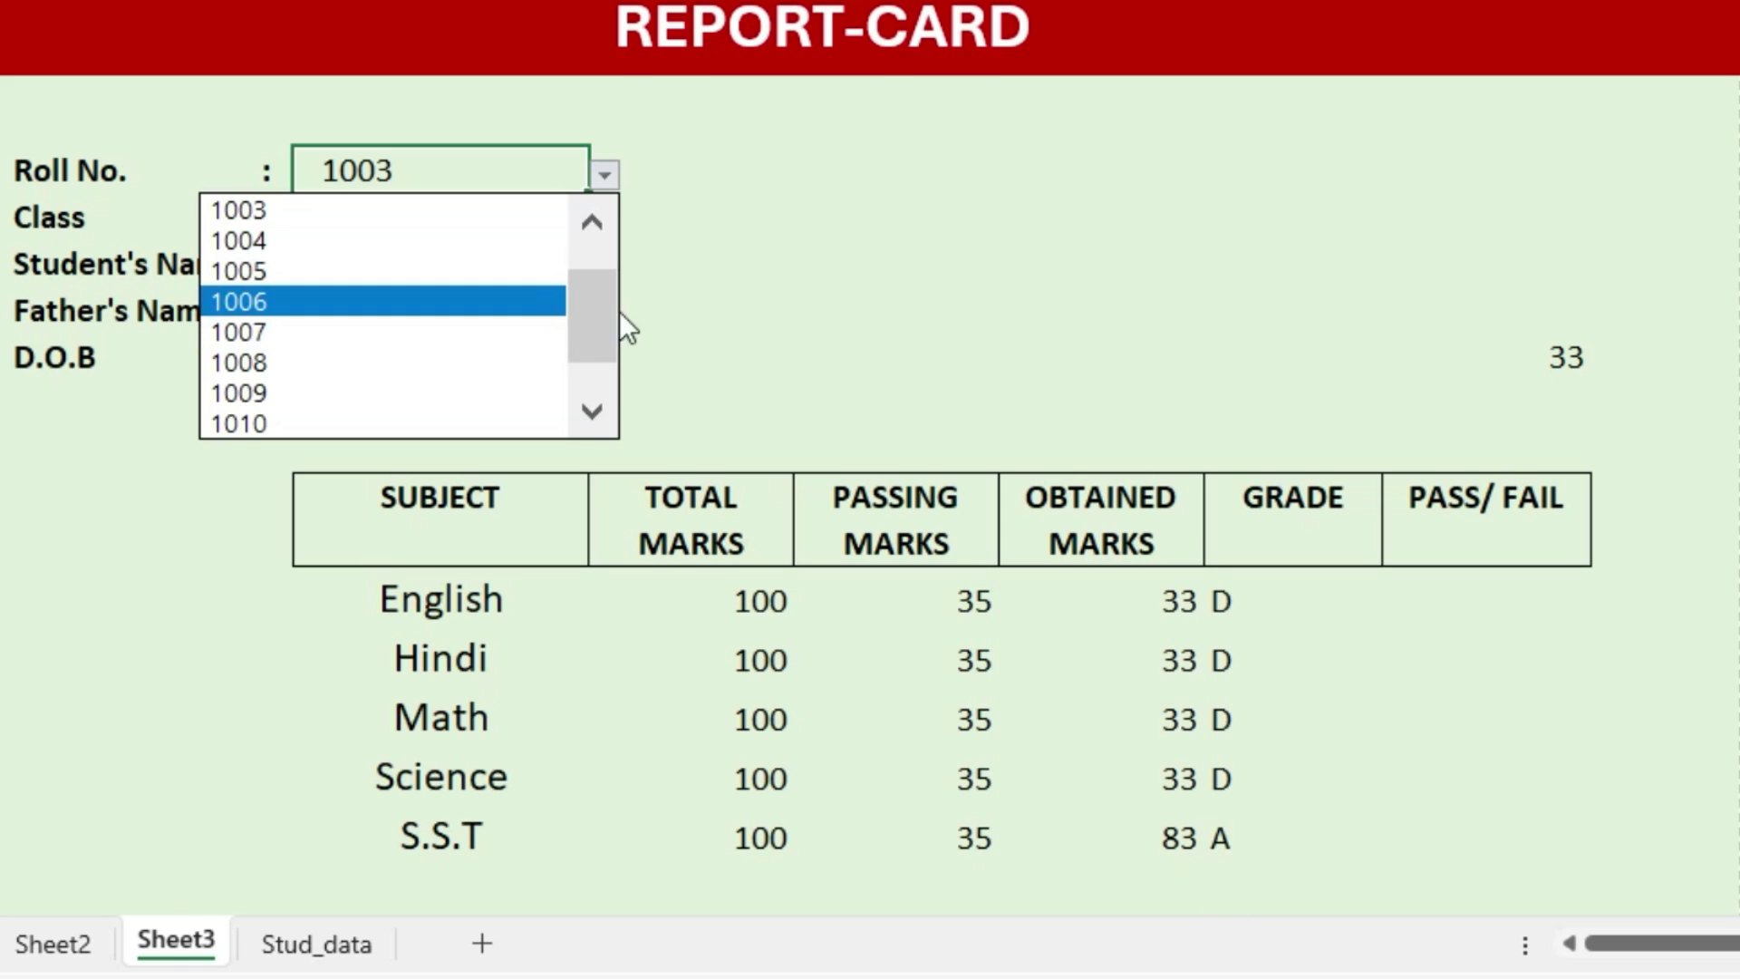
pyautogui.click(592, 221)
pyautogui.click(591, 221)
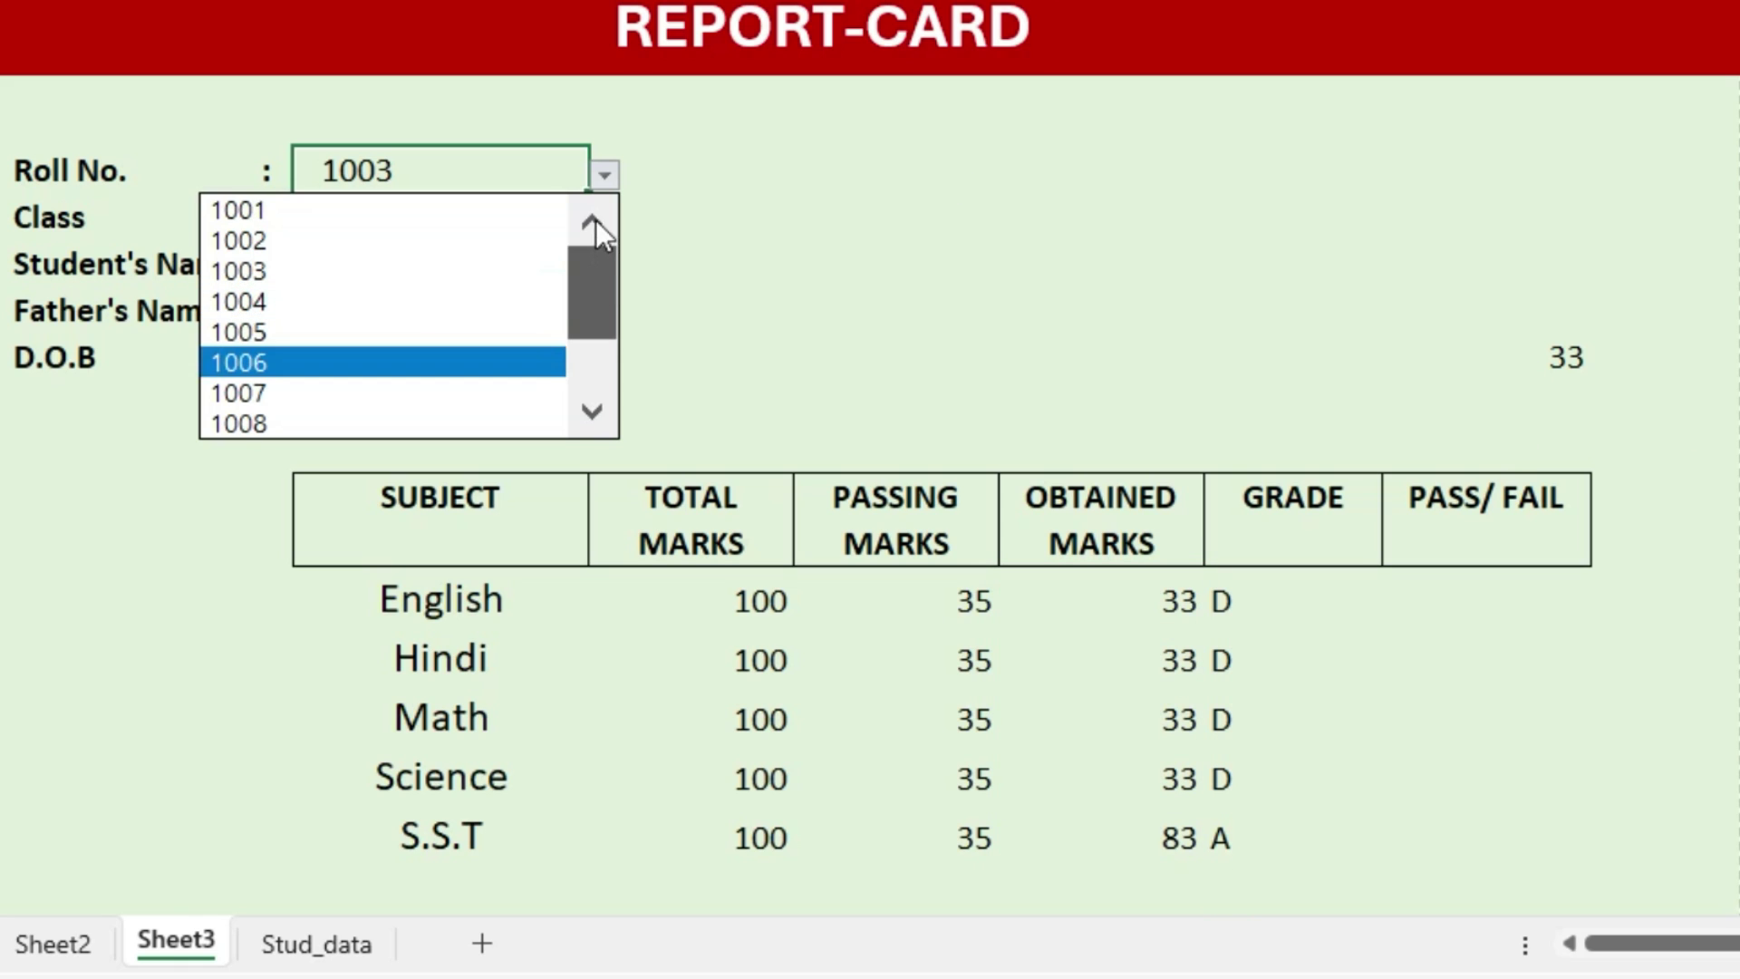
pyautogui.click(393, 238)
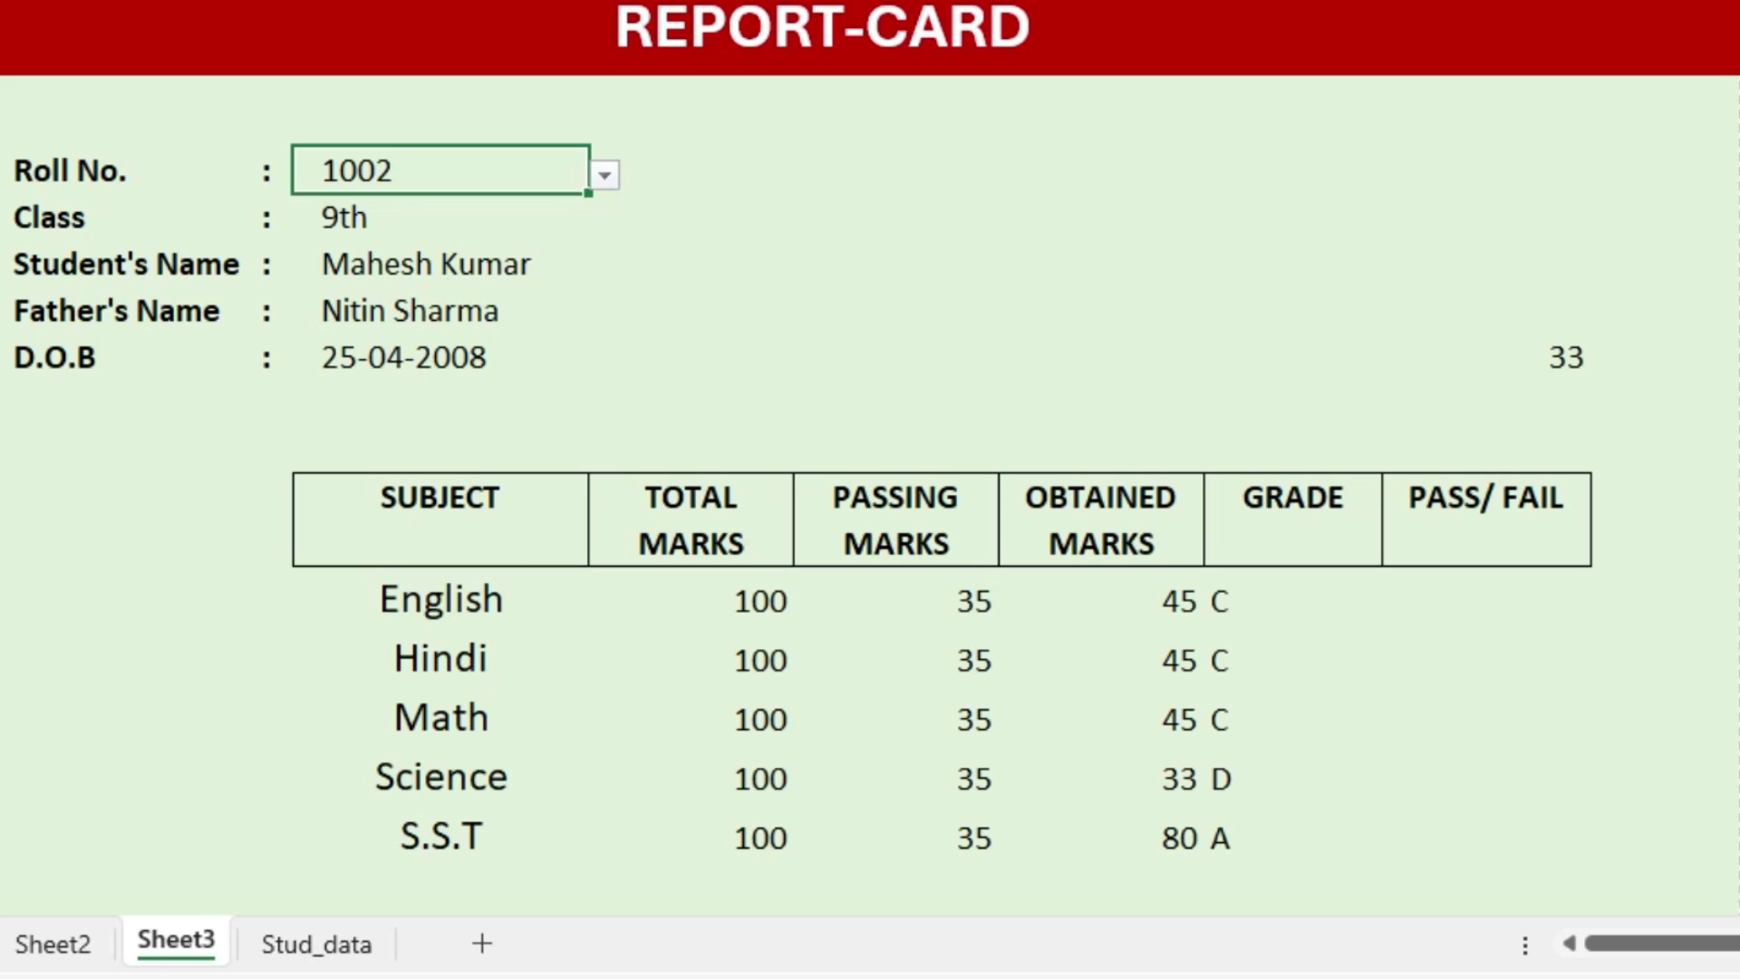
# Start the formula in the merged PASS/FAIL cell with =IF(MIN(G18:G22), covering the obtained marks from English through S.S.T
pyautogui.moveTo(1499, 603); pyautogui.dragTo(1486, 833)
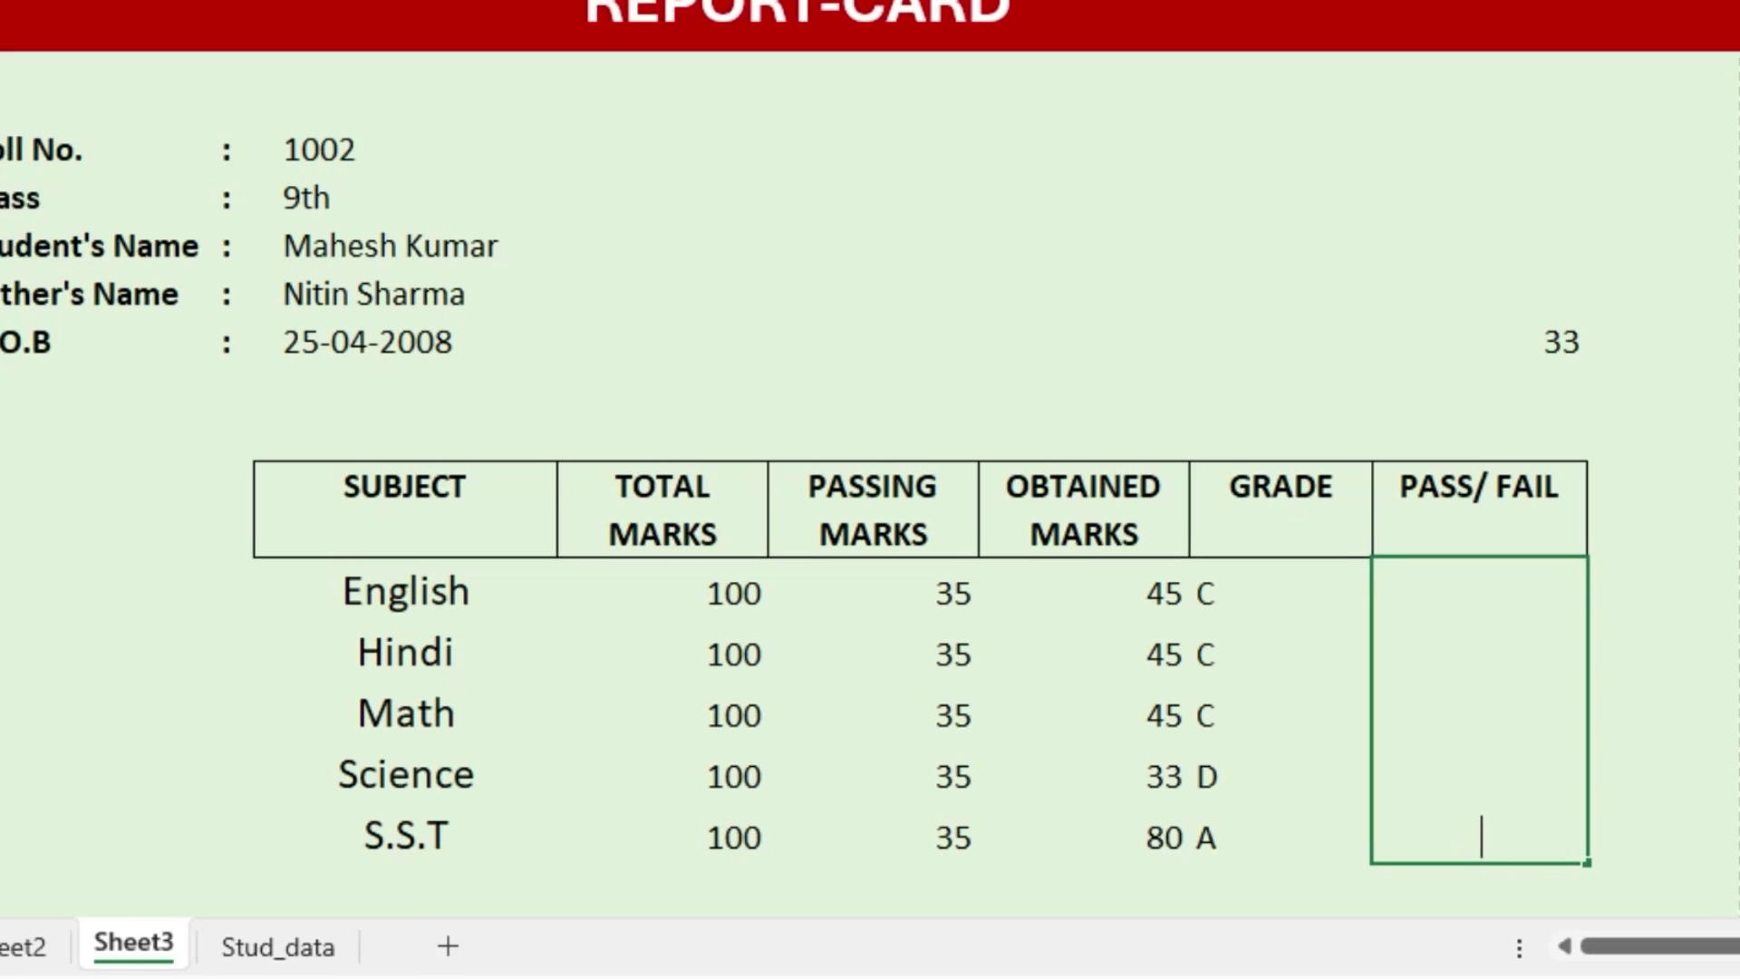
pyautogui.write('=')
pyautogui.write('if')
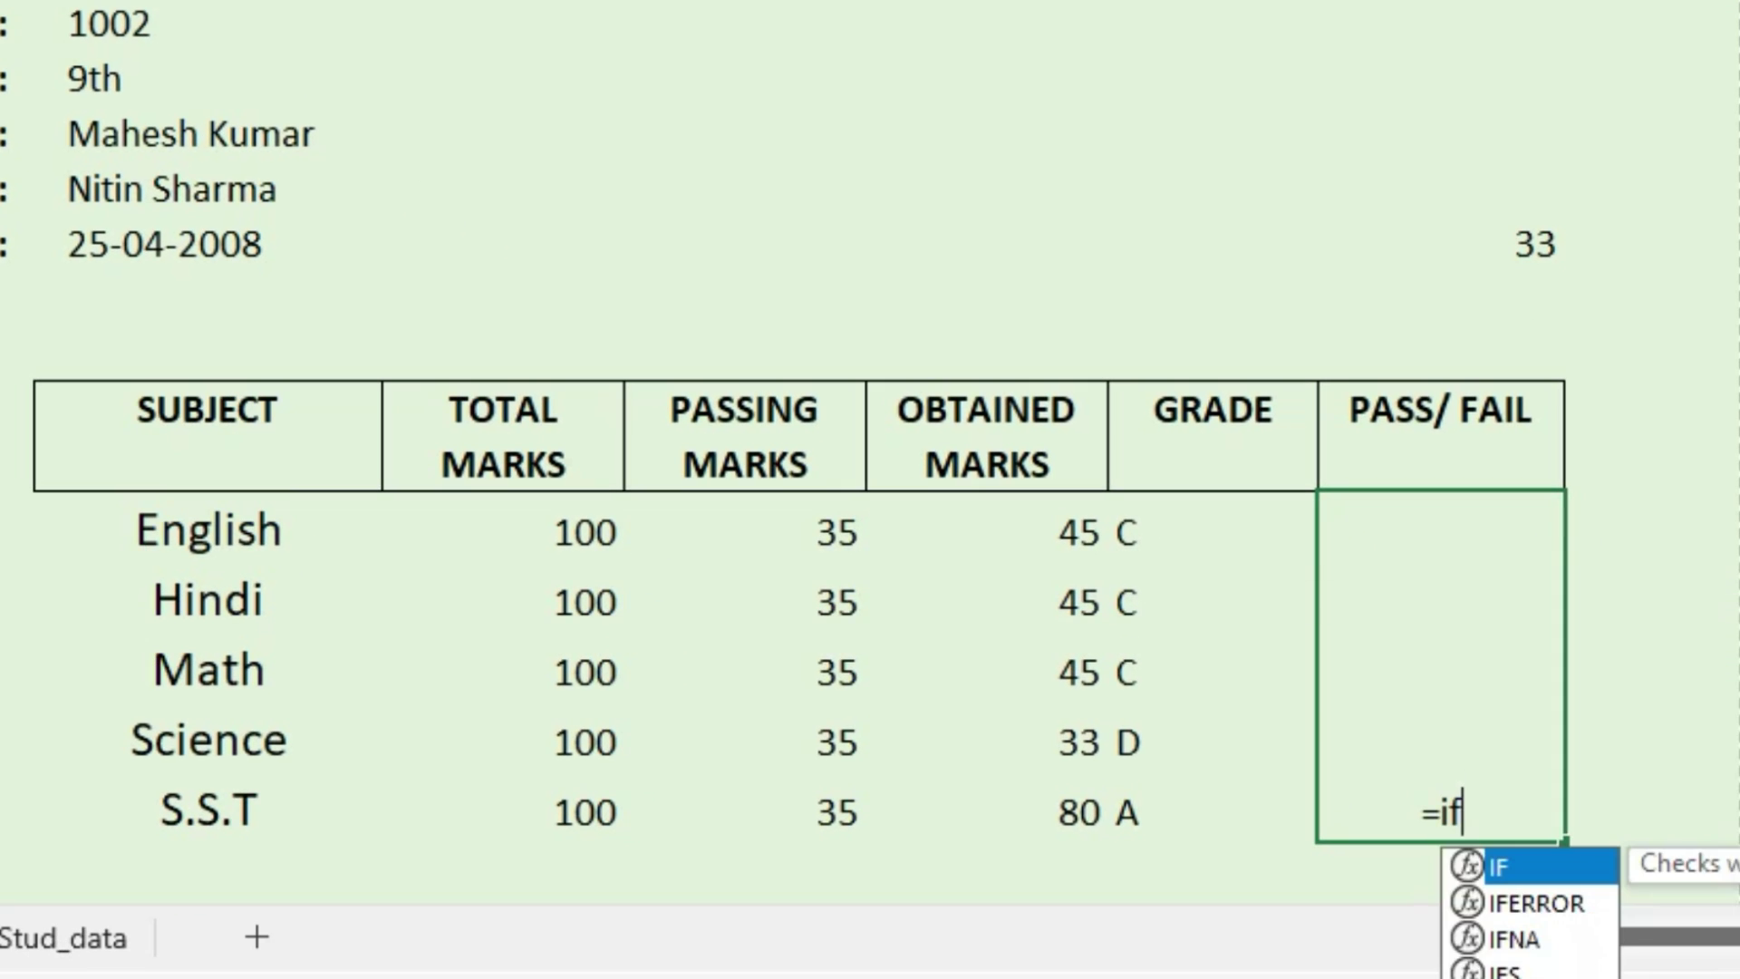
pyautogui.press('Tab')
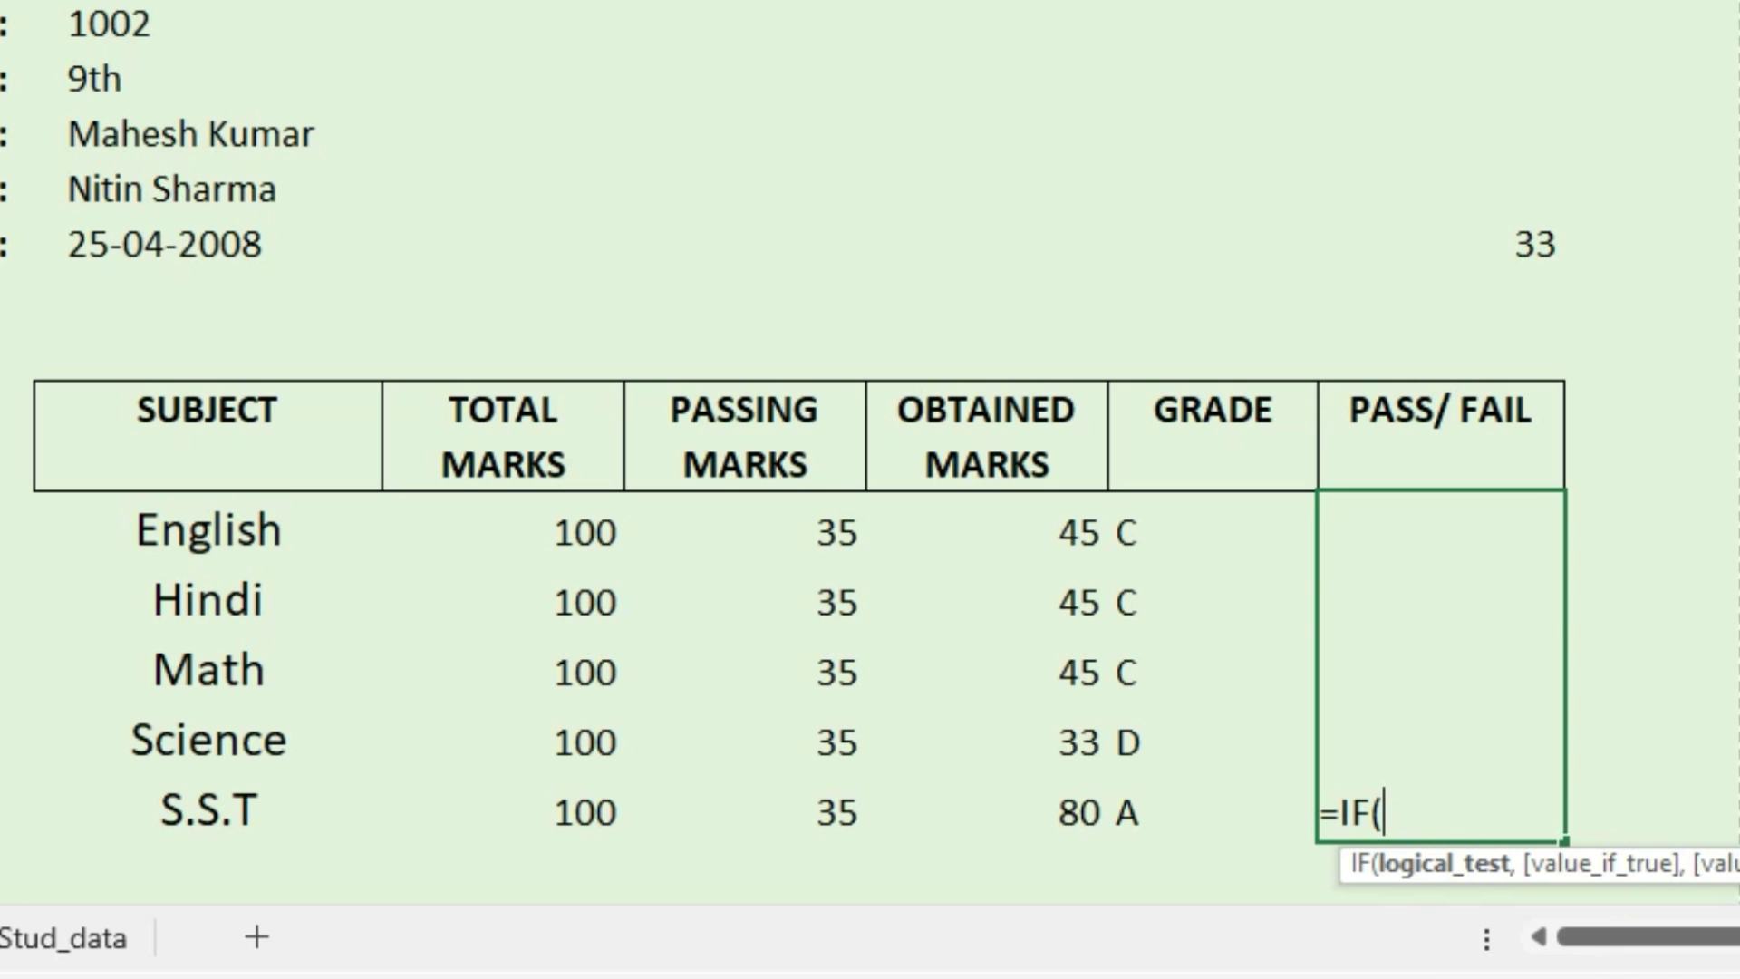
pyautogui.write('min')
pyautogui.press('Tab')
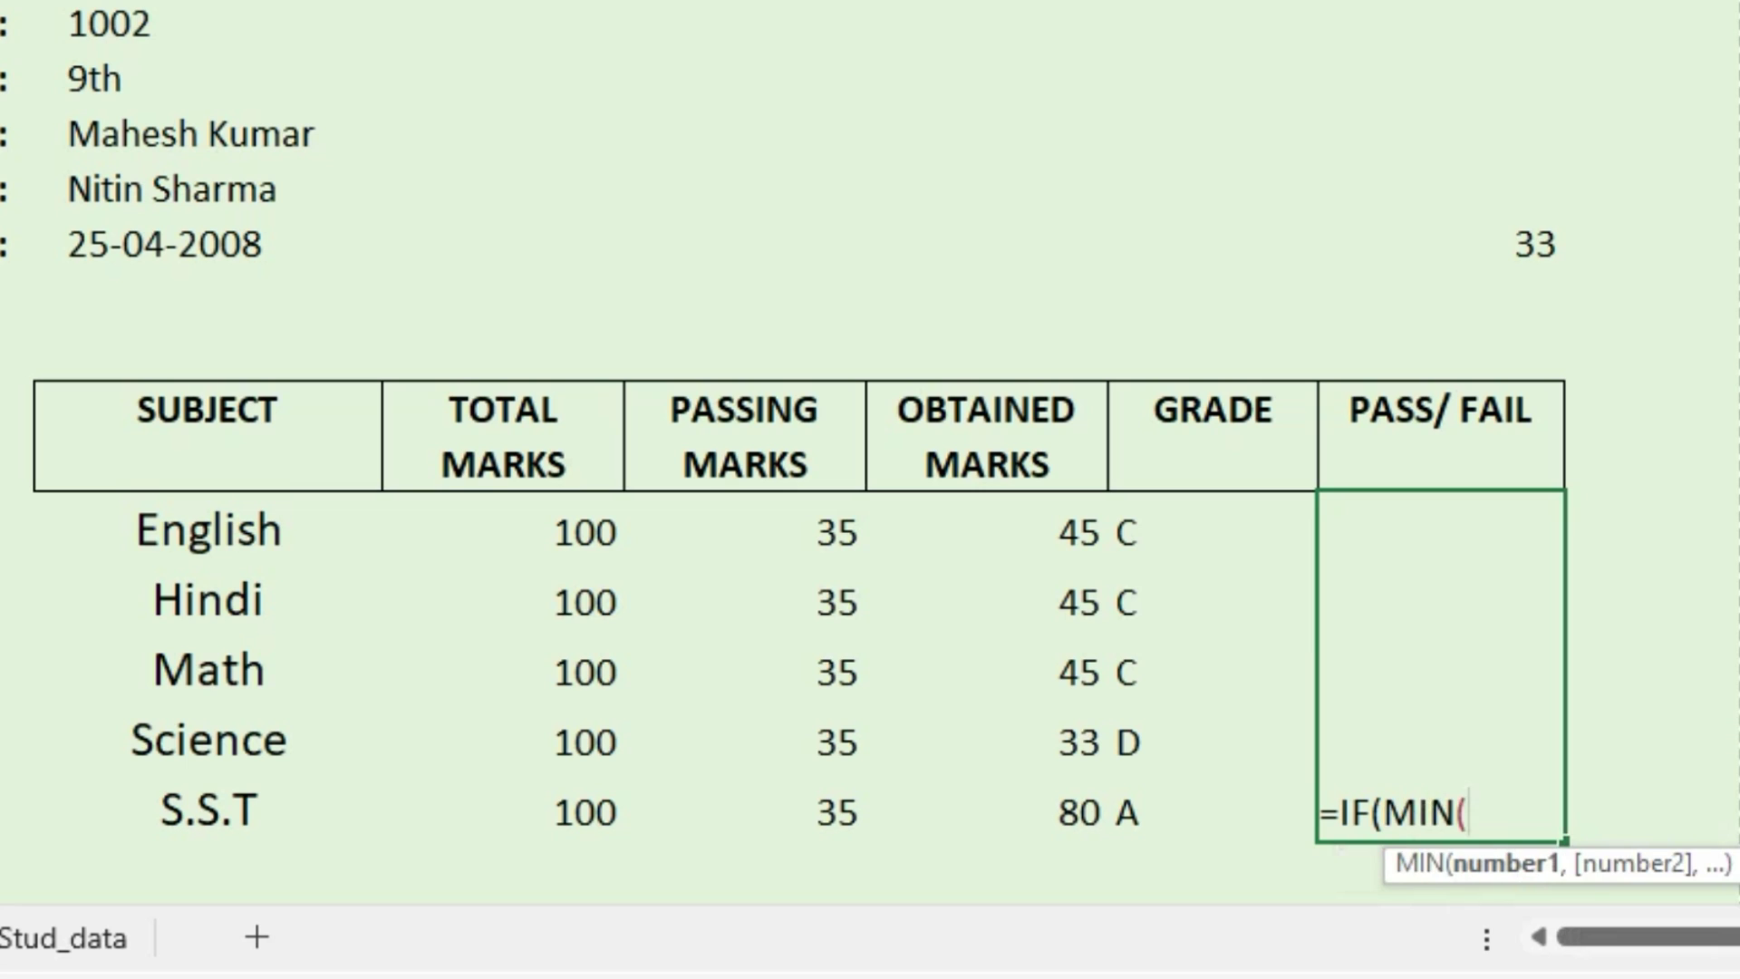
pyautogui.moveTo(1031, 530); pyautogui.dragTo(1024, 811)
pyautogui.write(')')
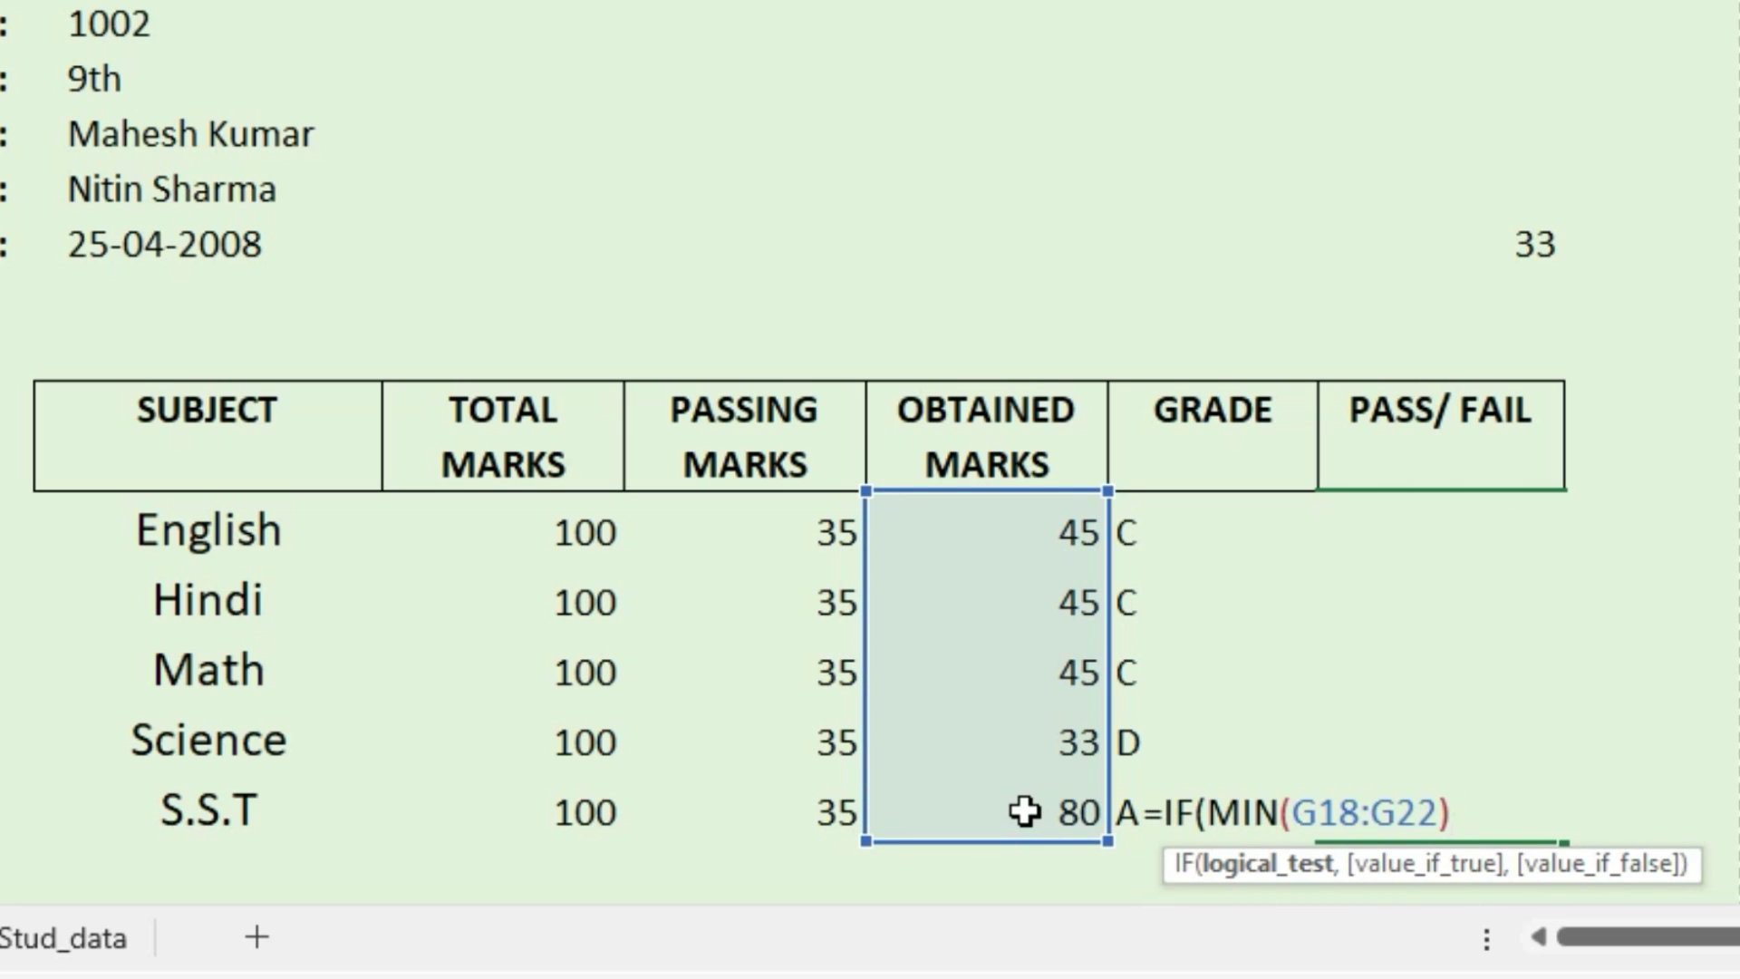
# Complete the PASS/FAIL formula with the condition <35 giving "Fail", otherwise "Pass", and enter it with the closing bracket correction accepted
pyautogui.write('<33')
pyautogui.press('BackSpace')
pyautogui.write('5,')
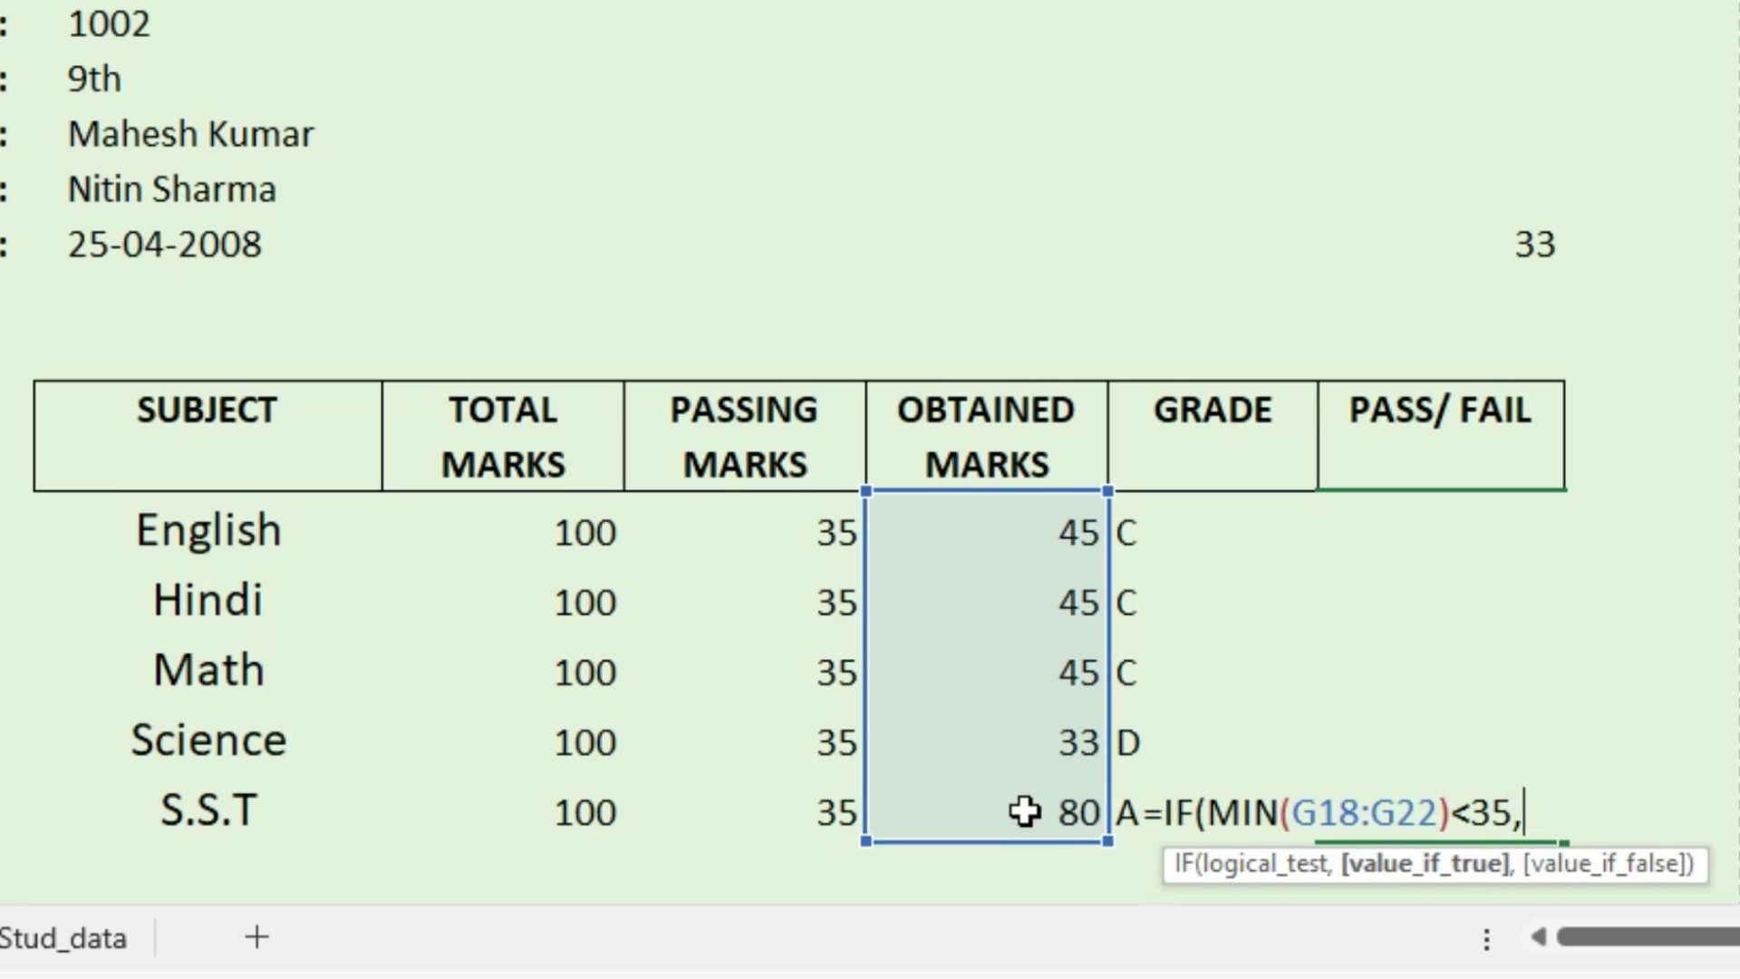
pyautogui.write('"Fail","Pa')
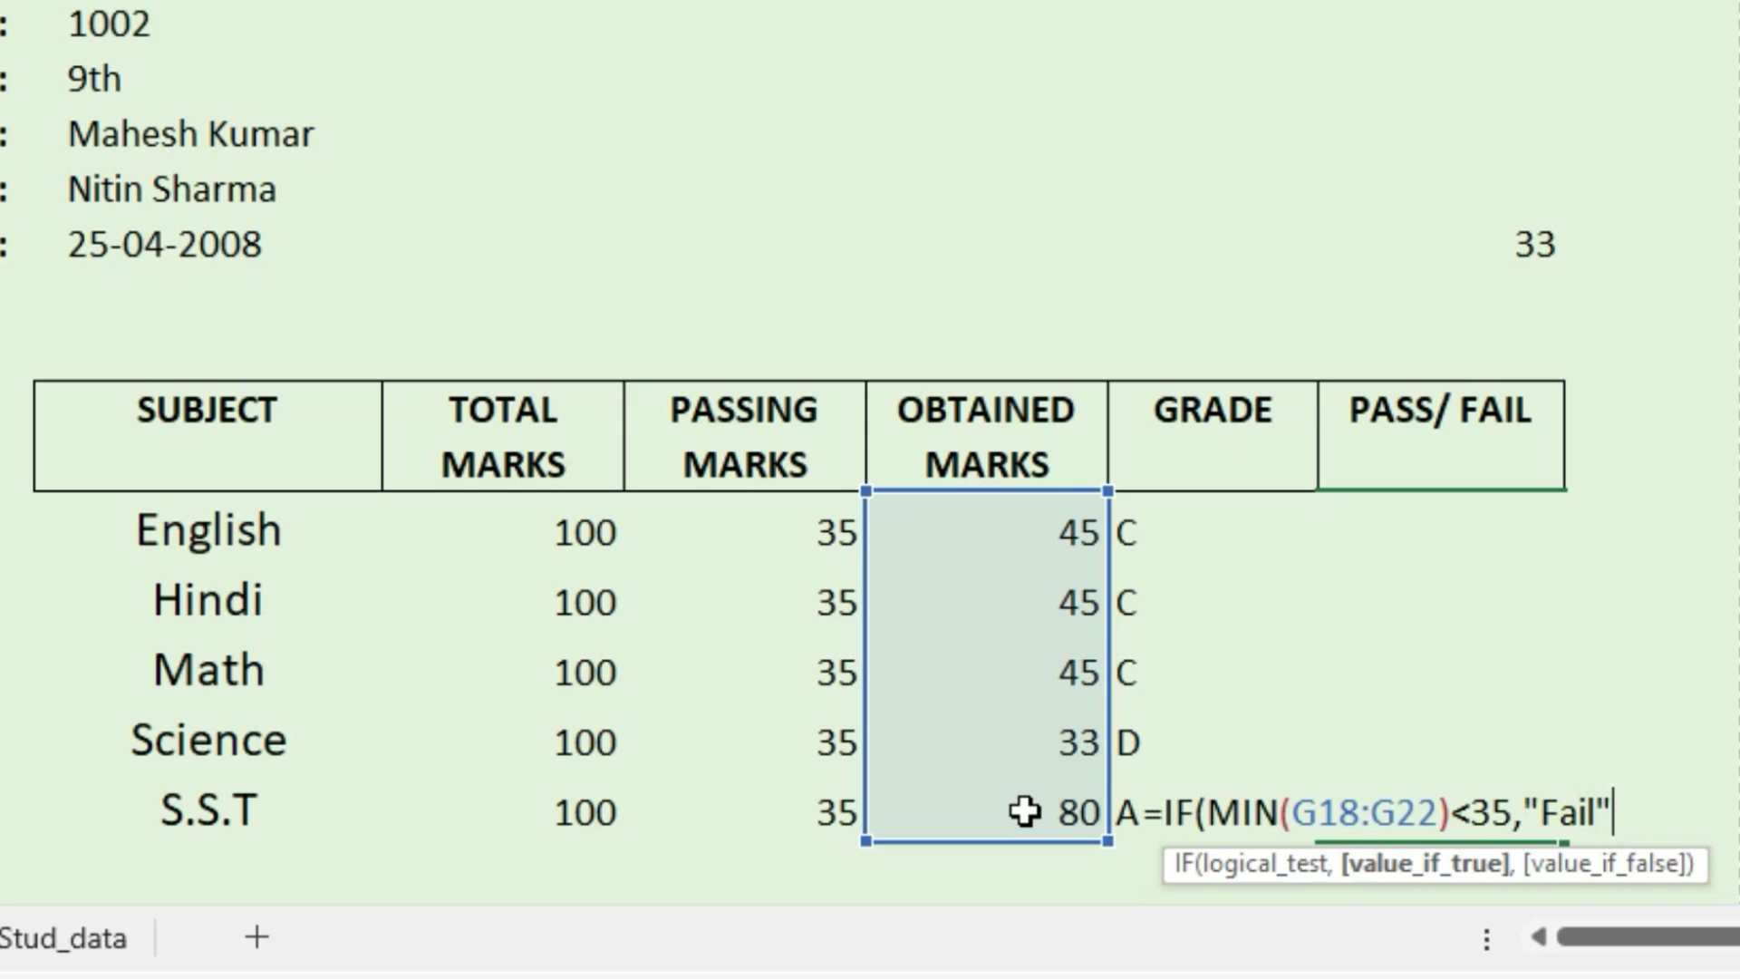
pyautogui.write('ss"')
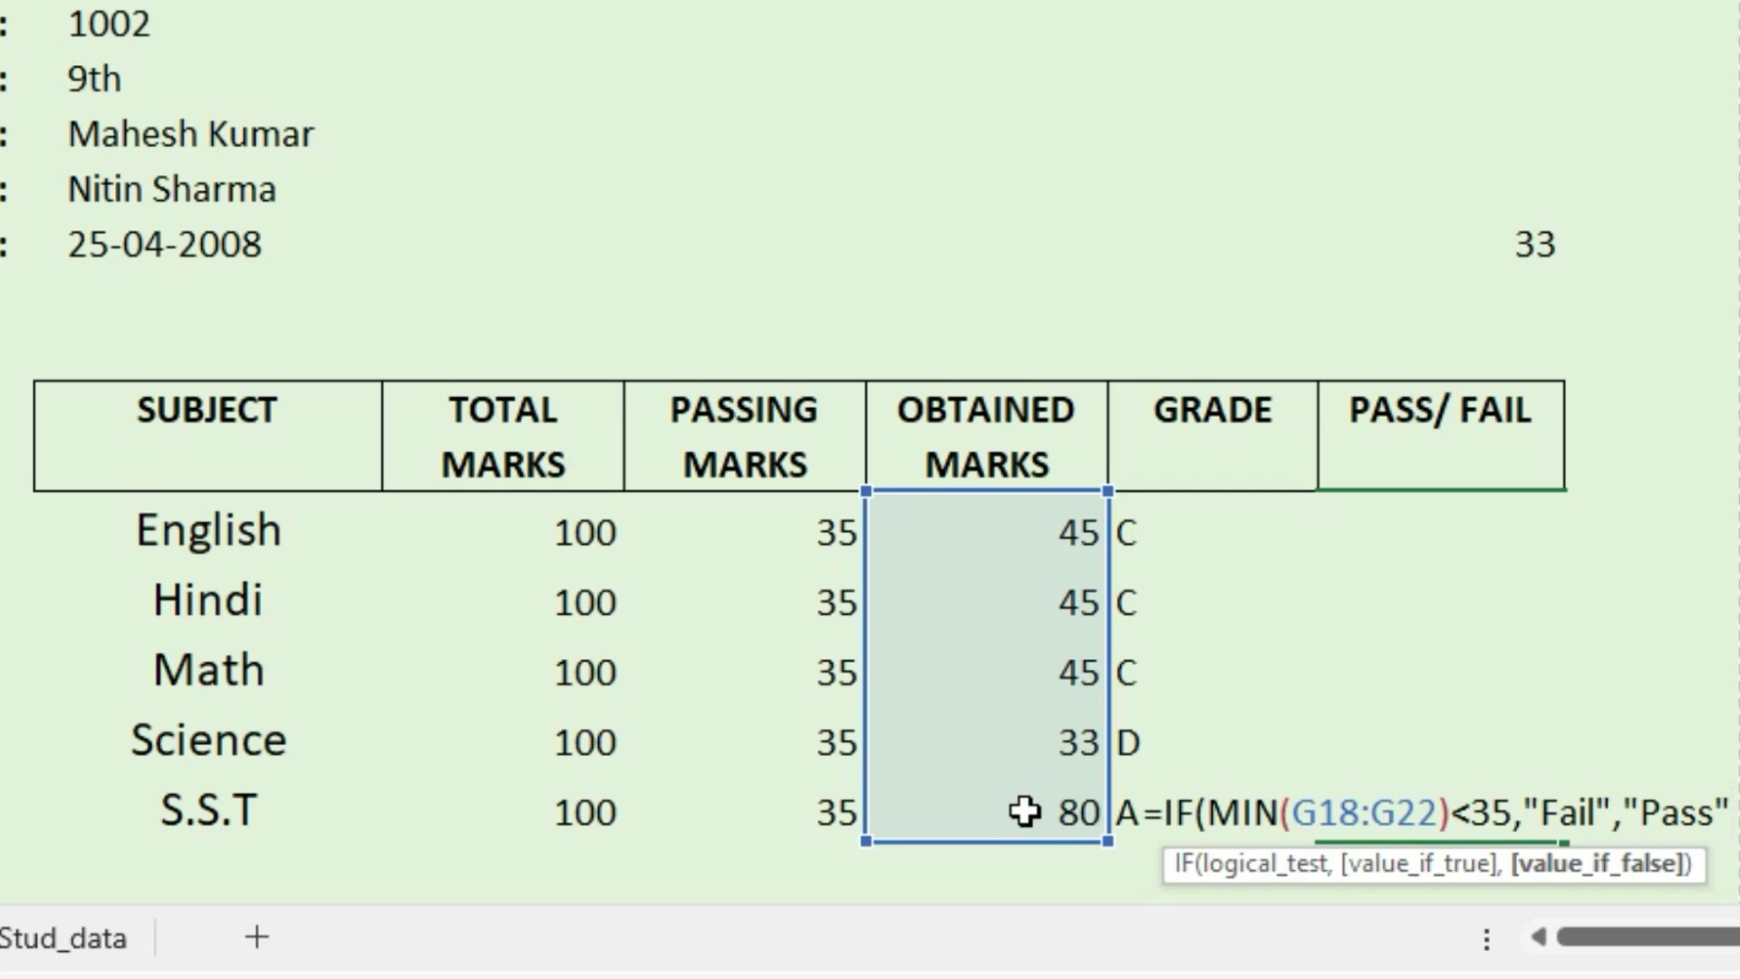
pyautogui.press('Return')
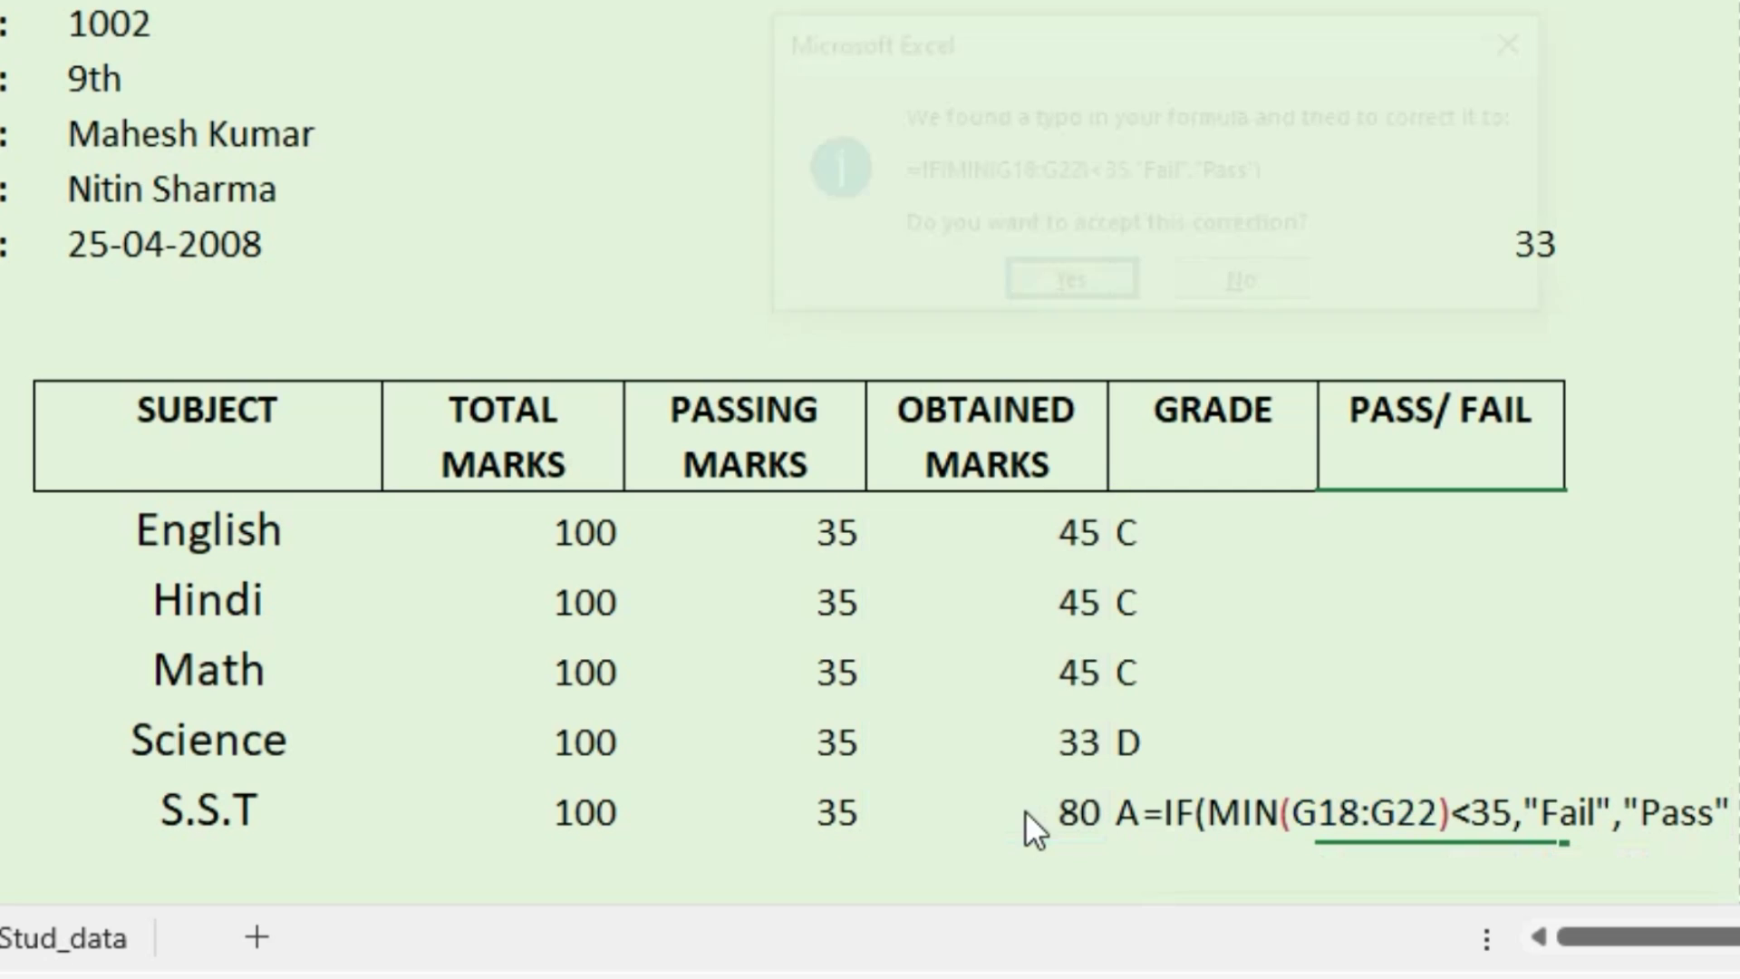
pyautogui.press('Return')
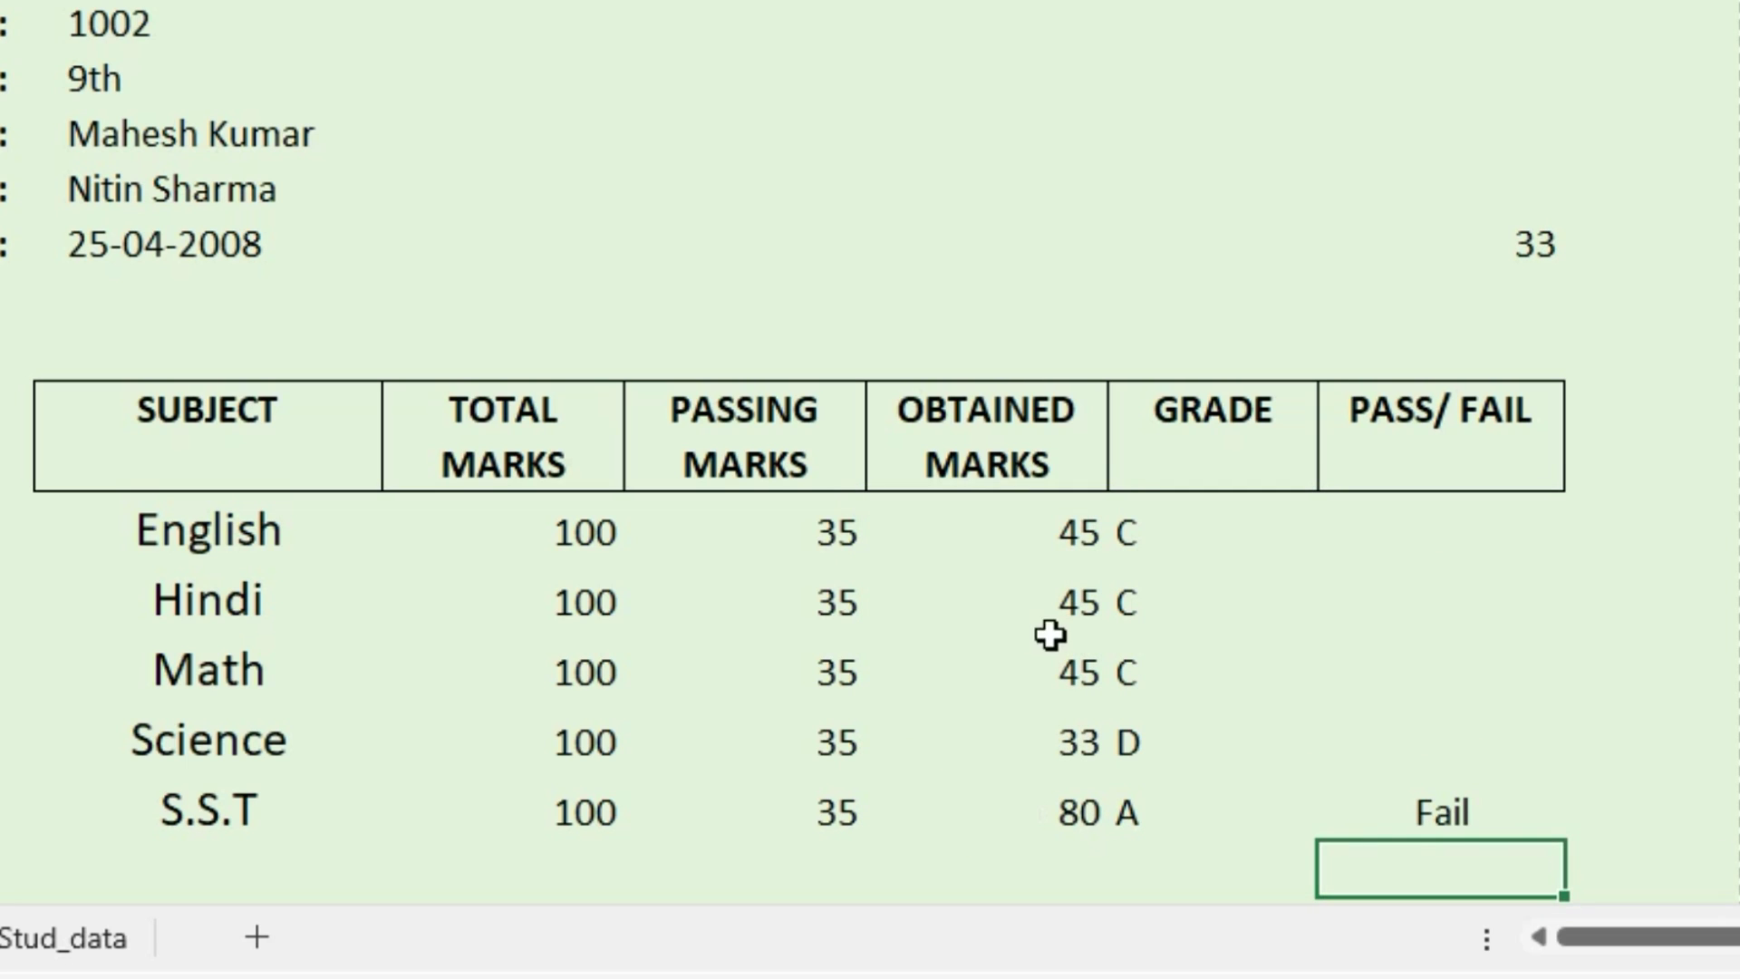
# Switch the report card to roll number 1001 and check the PASS/FAIL result against the obtained marks
pyautogui.click(1464, 742)
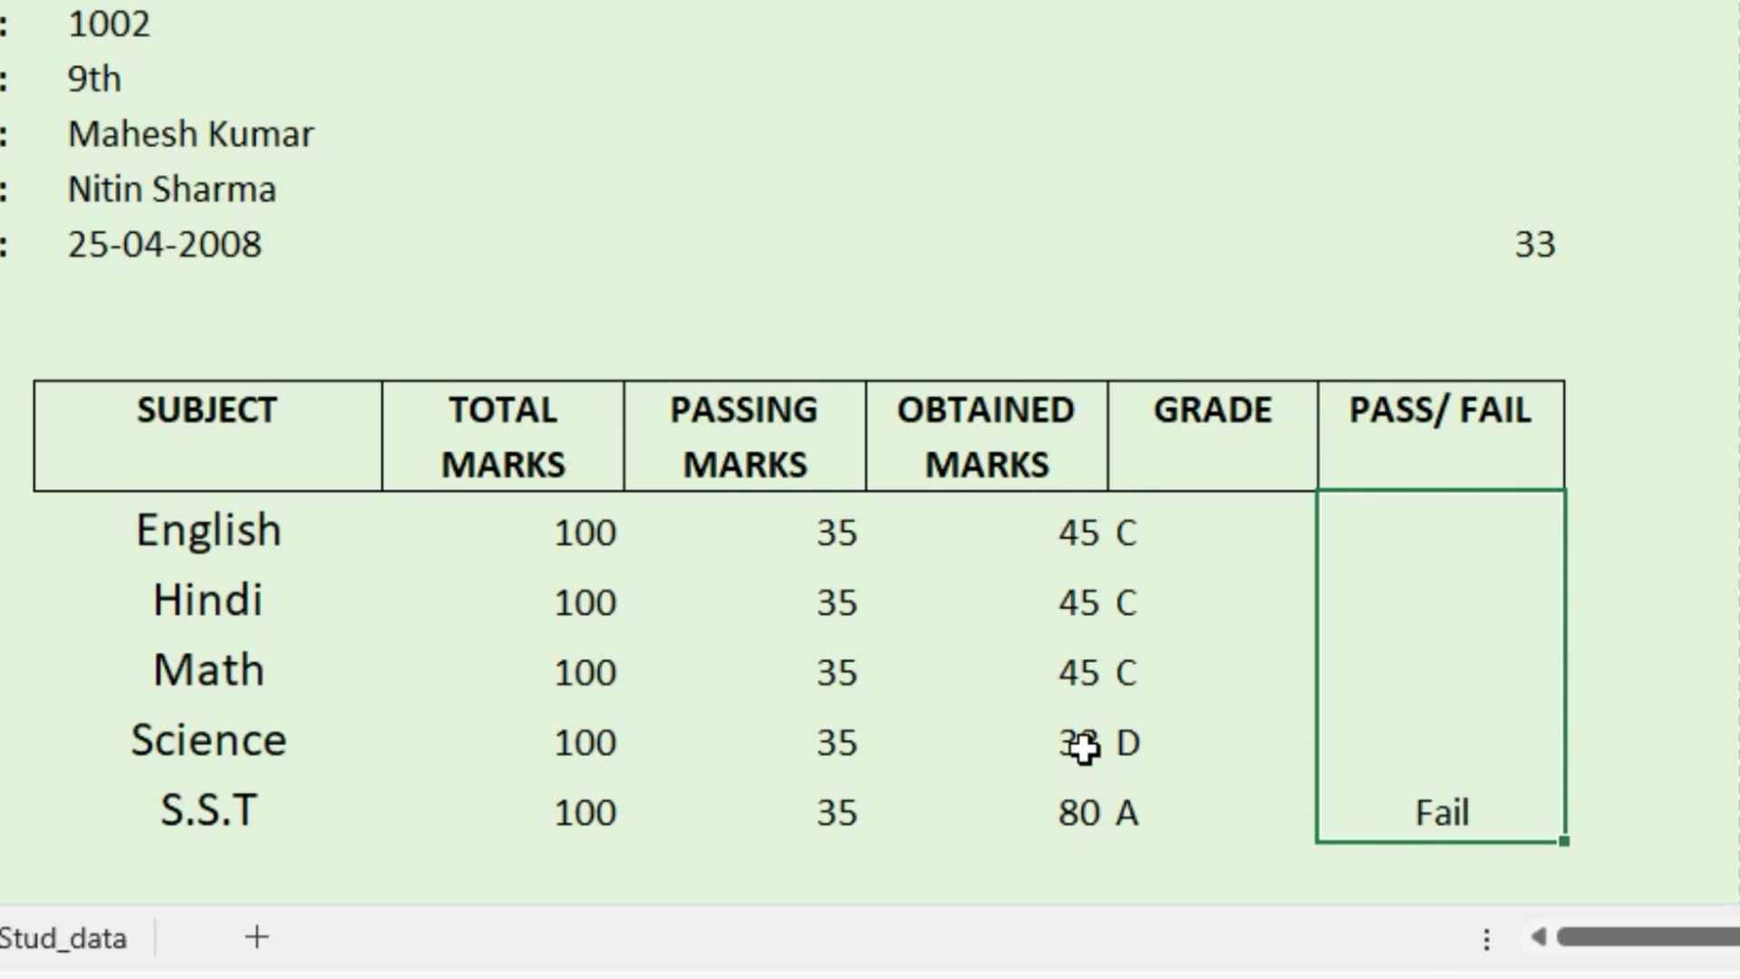
pyautogui.click(177, 29)
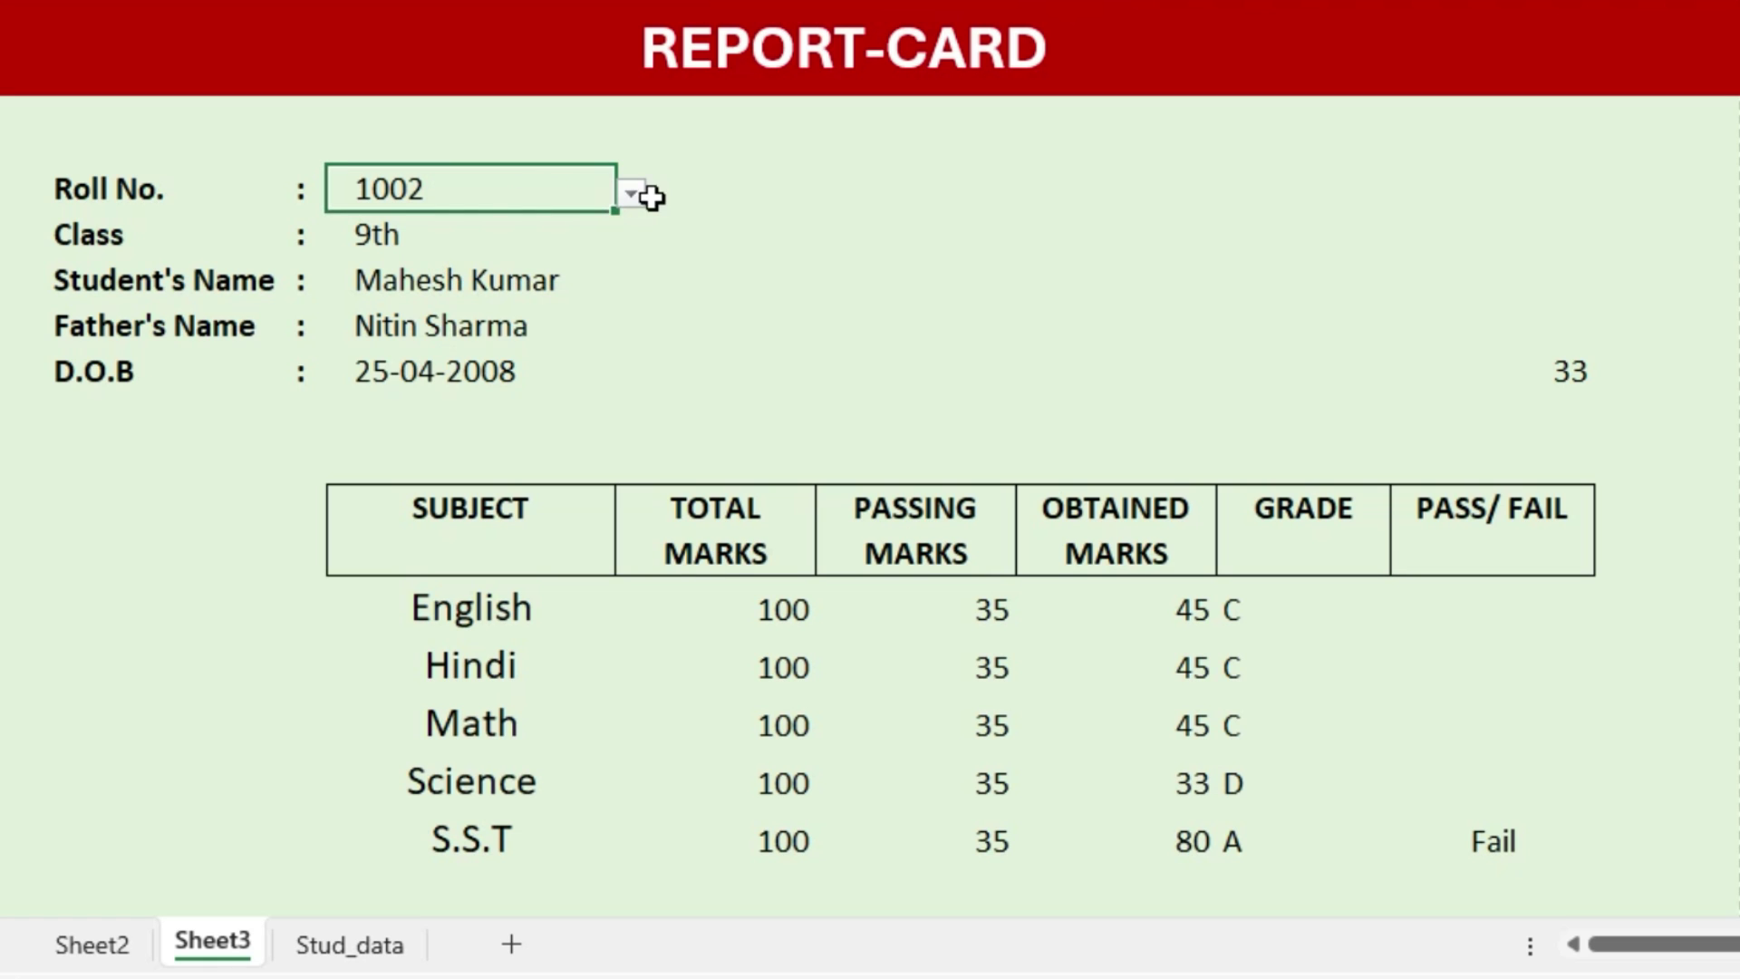
pyautogui.click(400, 26)
pyautogui.click(619, 239)
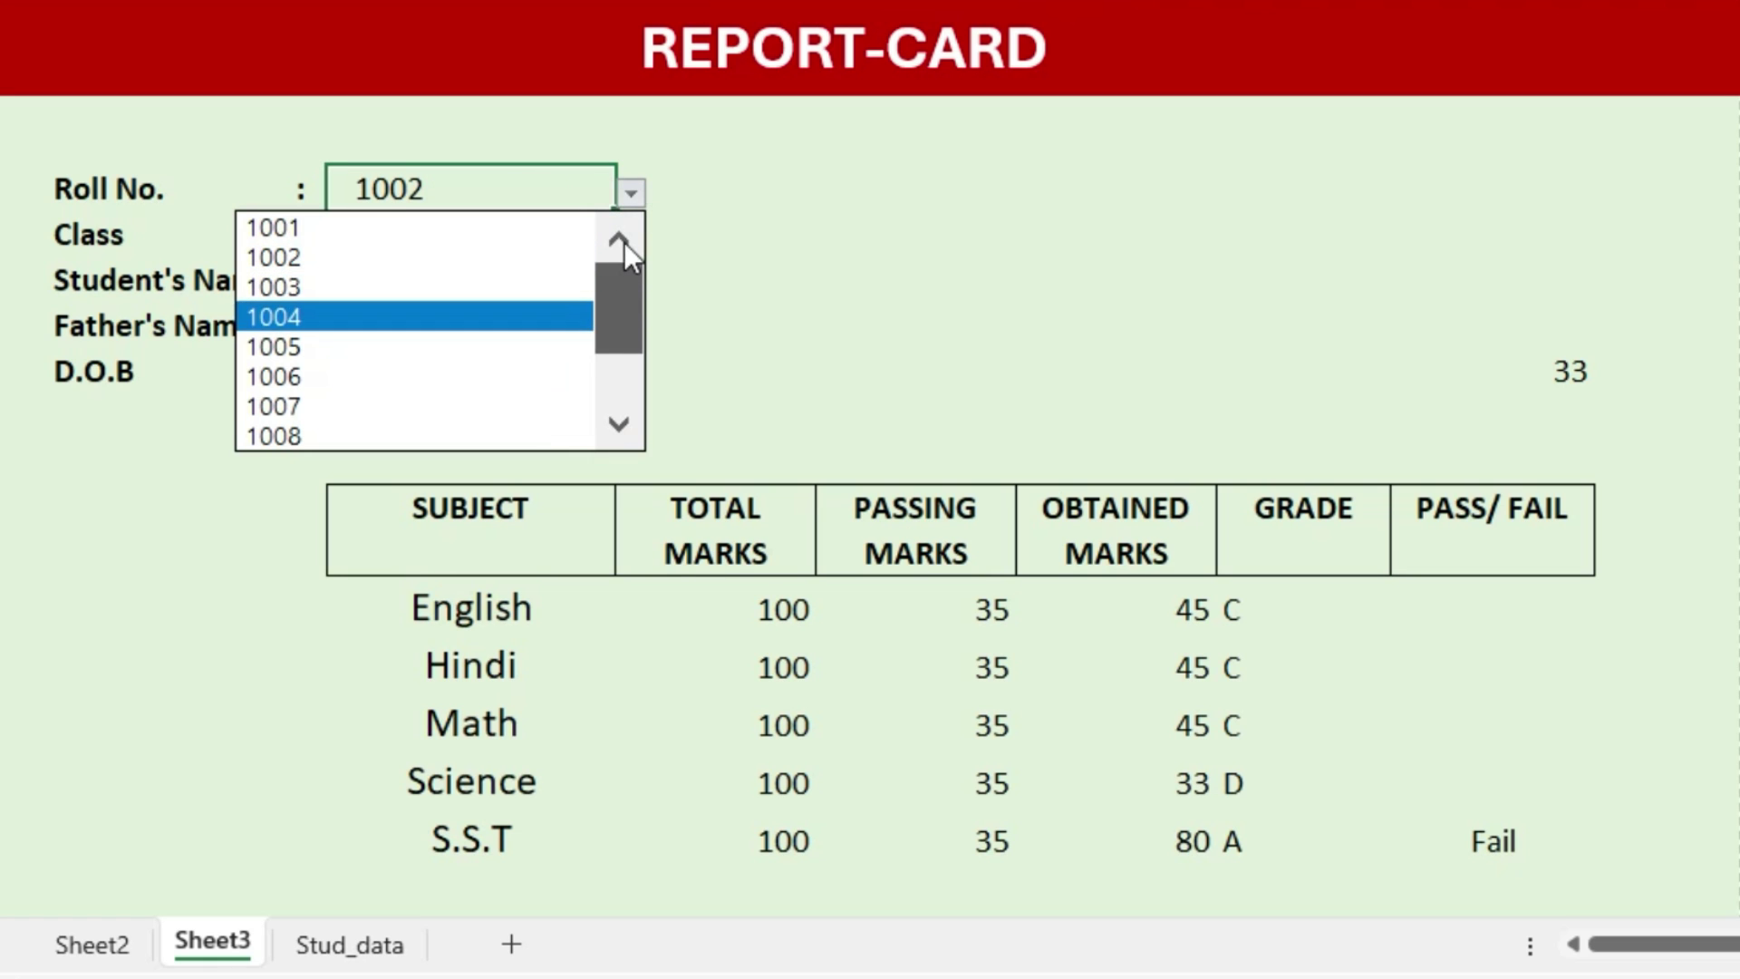
pyautogui.click(348, 228)
pyautogui.moveTo(1178, 609); pyautogui.dragTo(1177, 841)
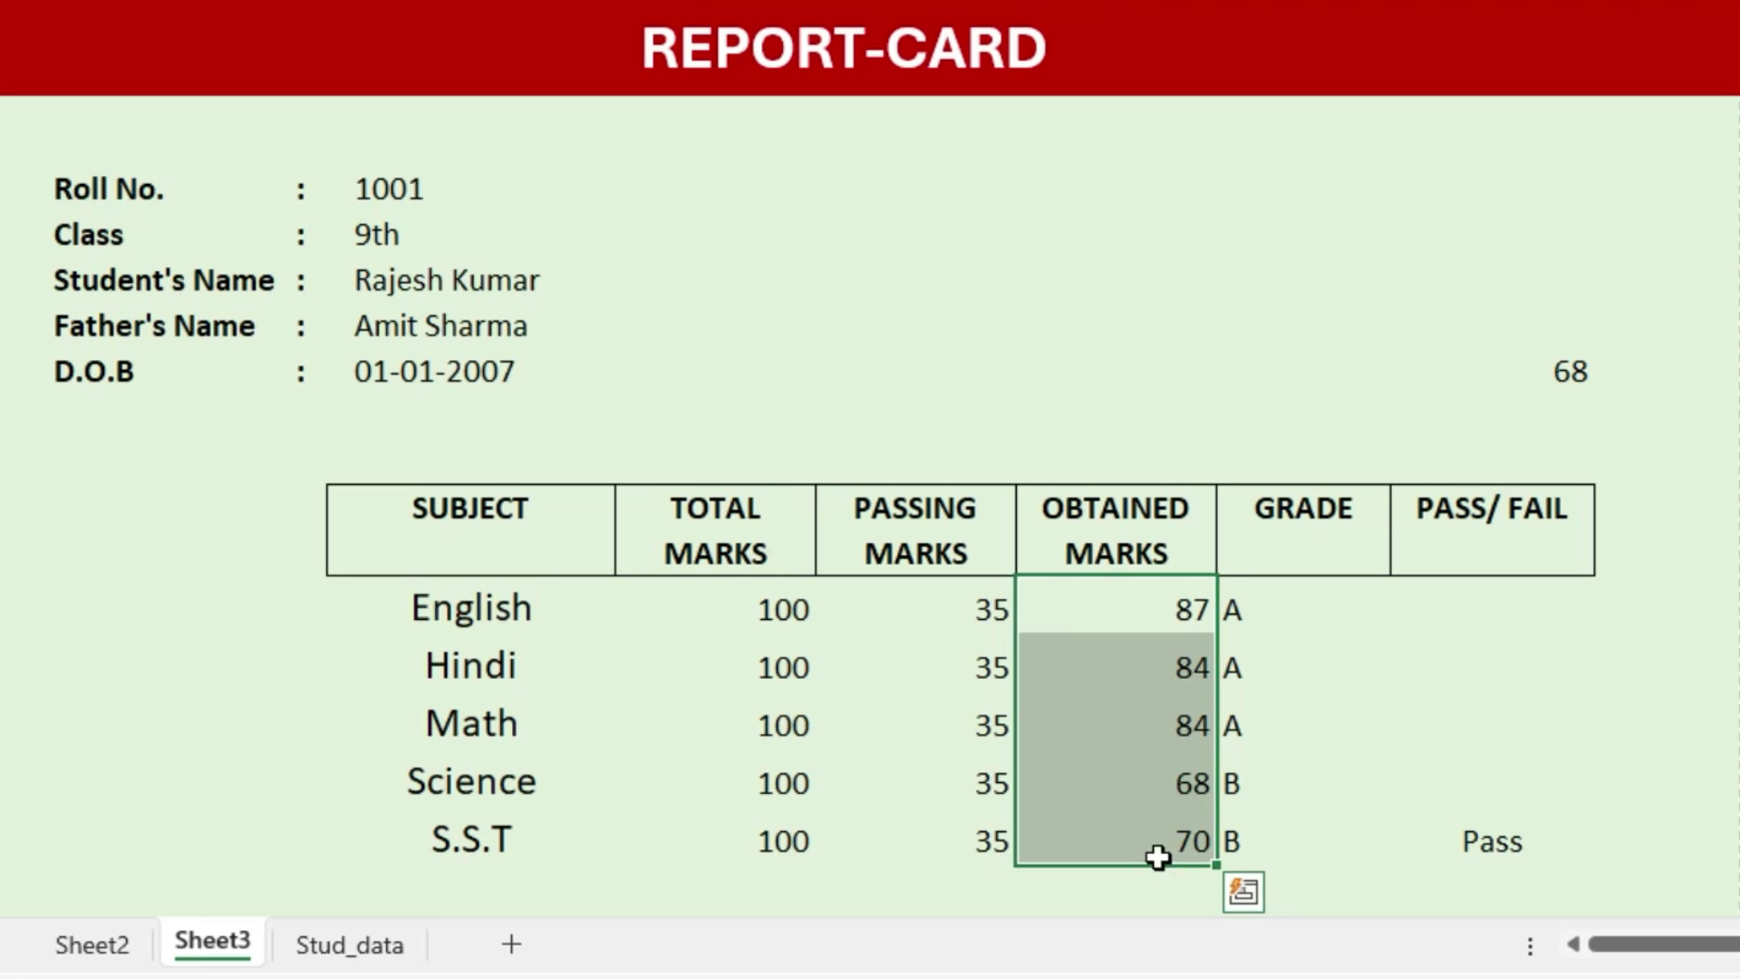
# Vertically centre the result in the merged PASS/FAIL cell I18:I22
pyautogui.click(1515, 834)
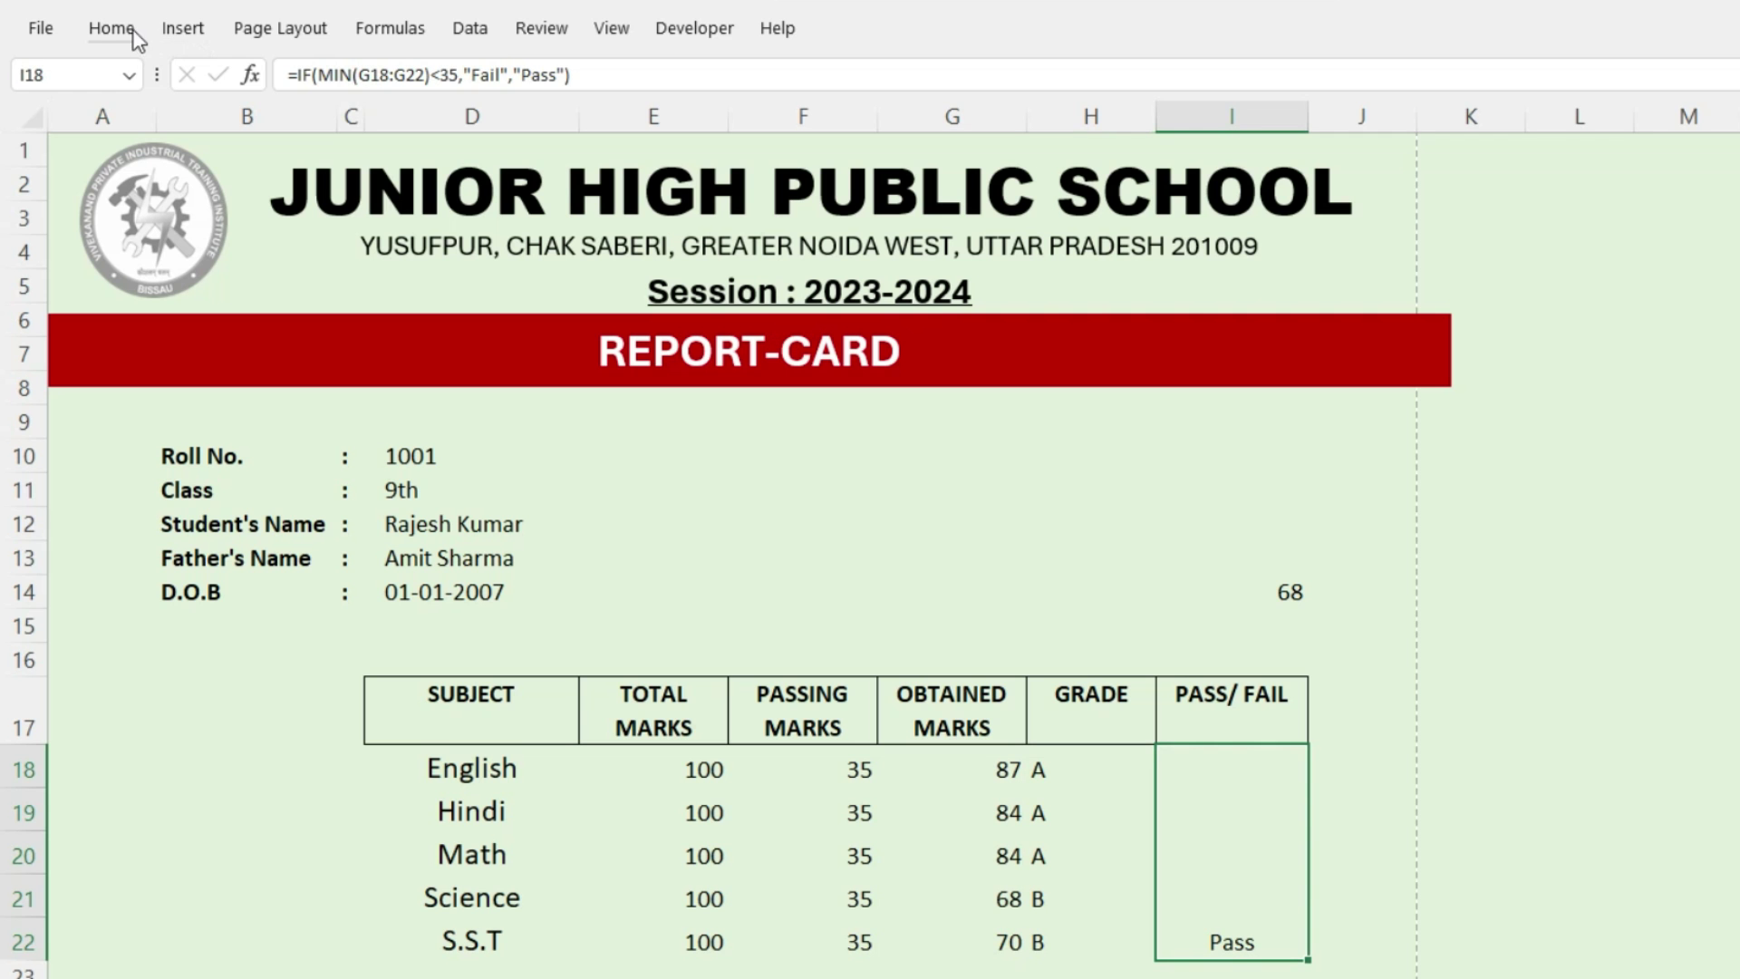
pyautogui.click(127, 35)
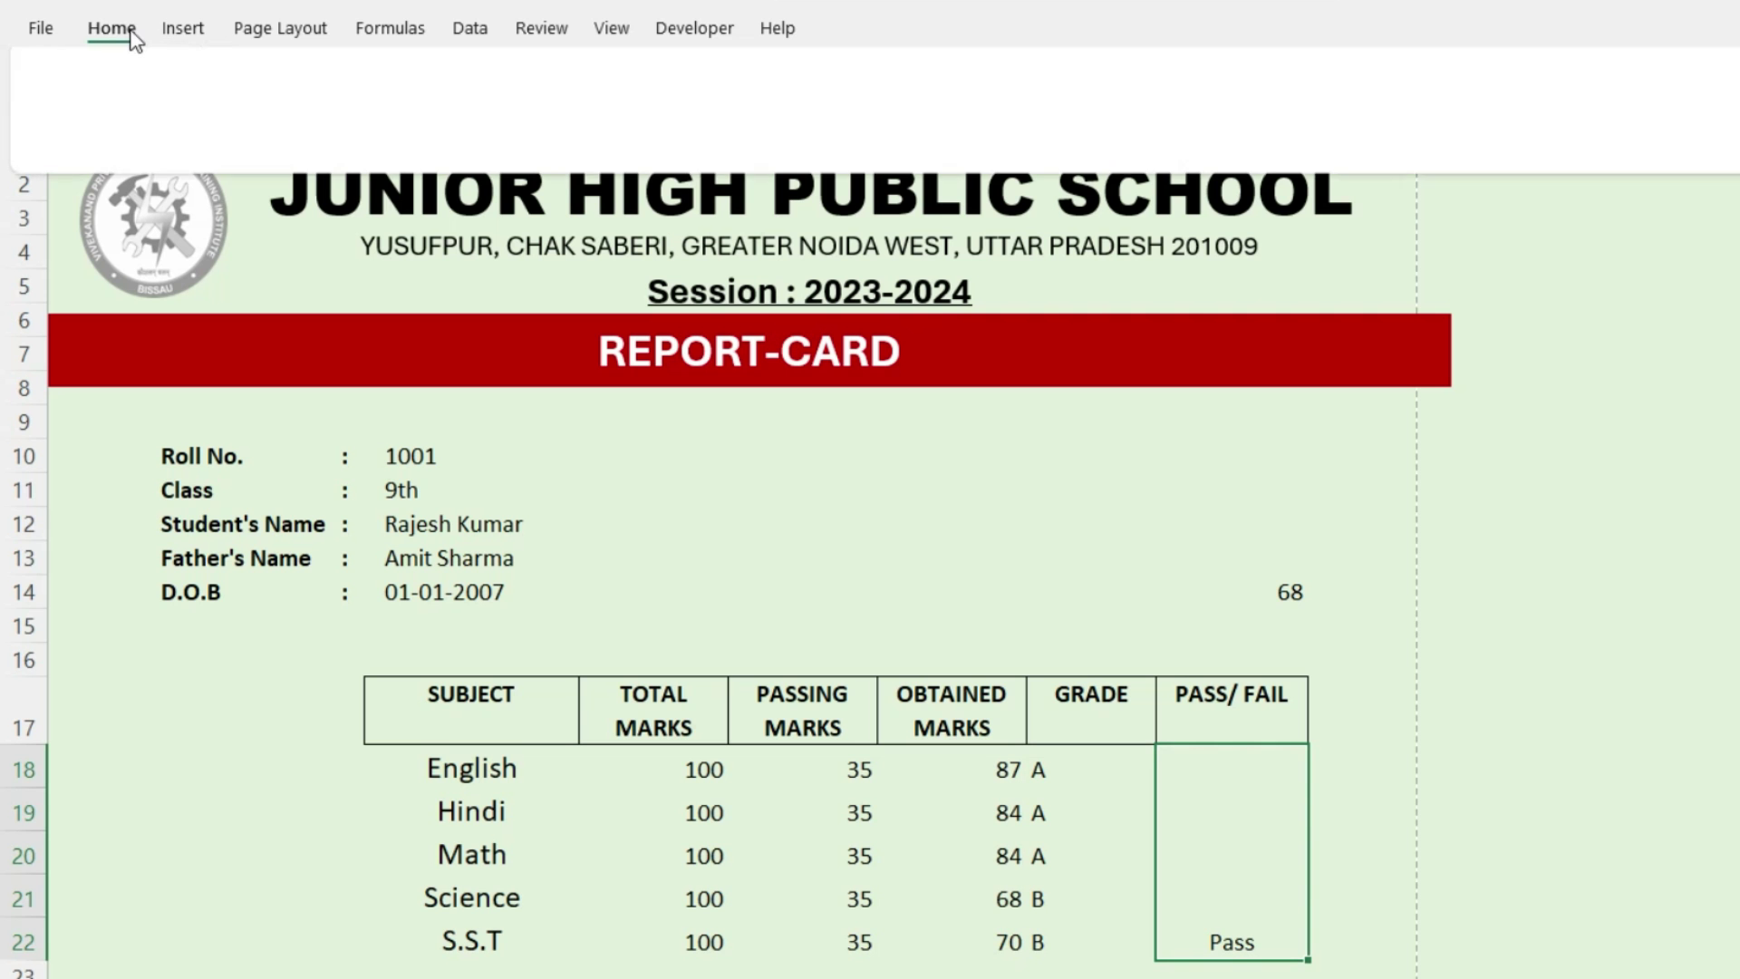
pyautogui.click(607, 79)
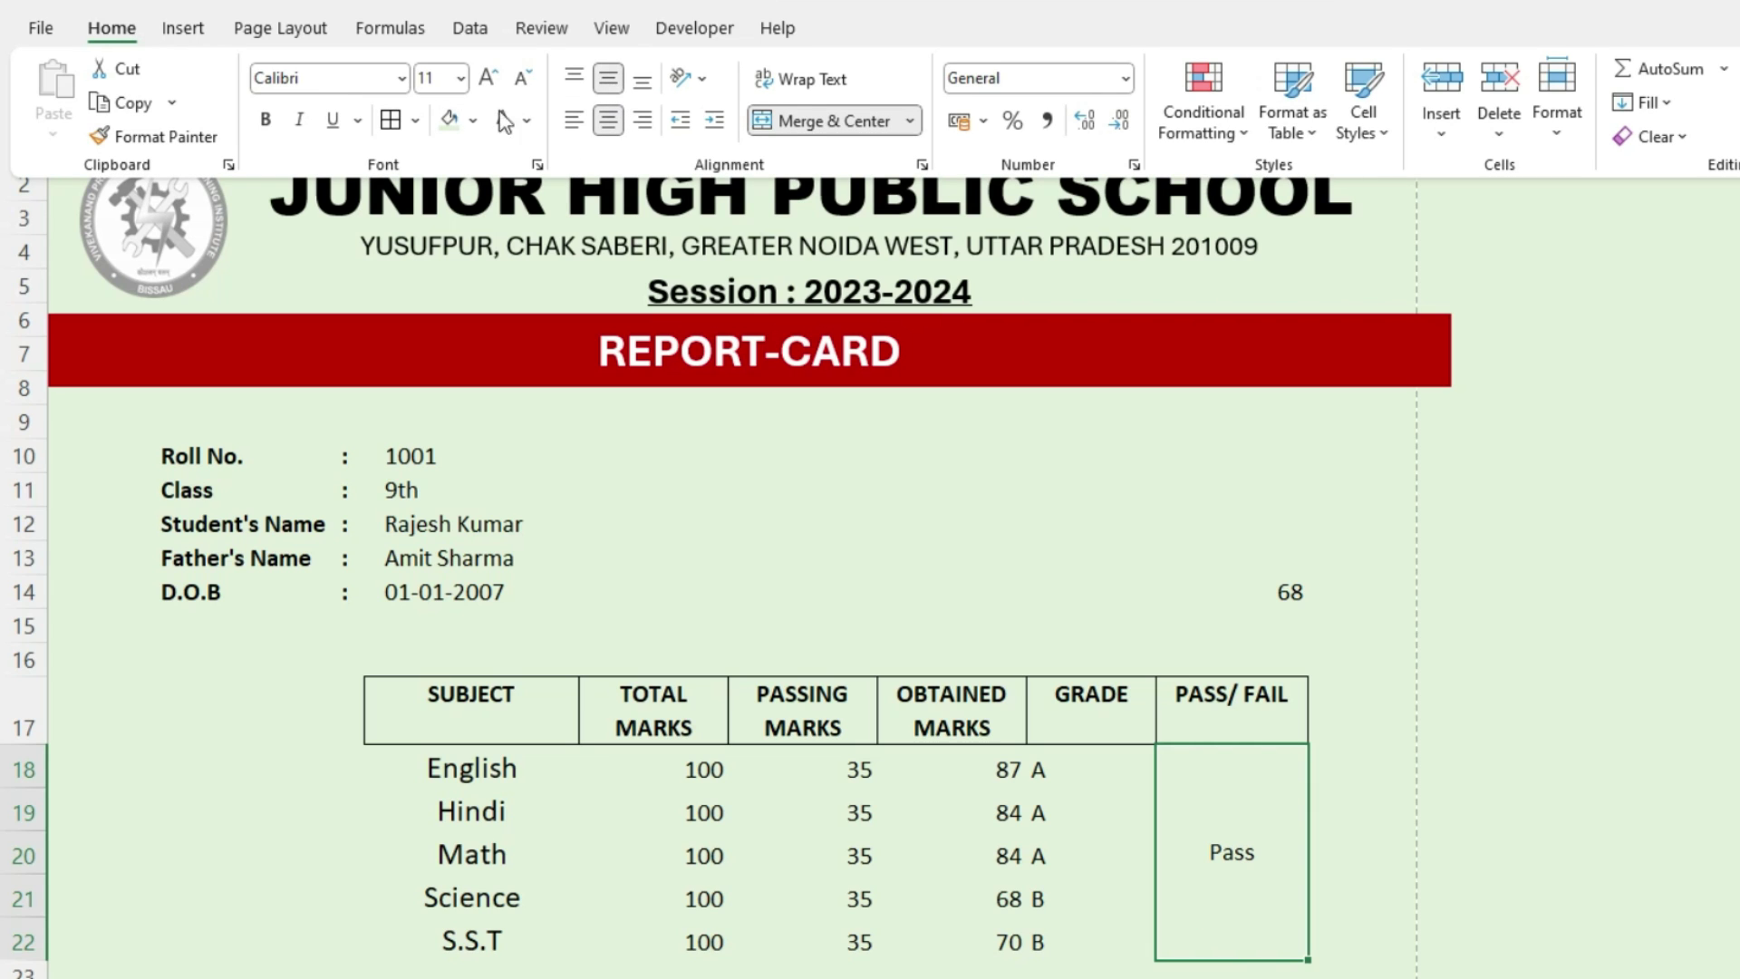
# Increase the PASS/FAIL result's font size to 20 and make it bold
pyautogui.click(488, 78)
pyautogui.click(488, 78)
pyautogui.click(487, 78)
pyautogui.click(488, 78)
pyautogui.click(487, 78)
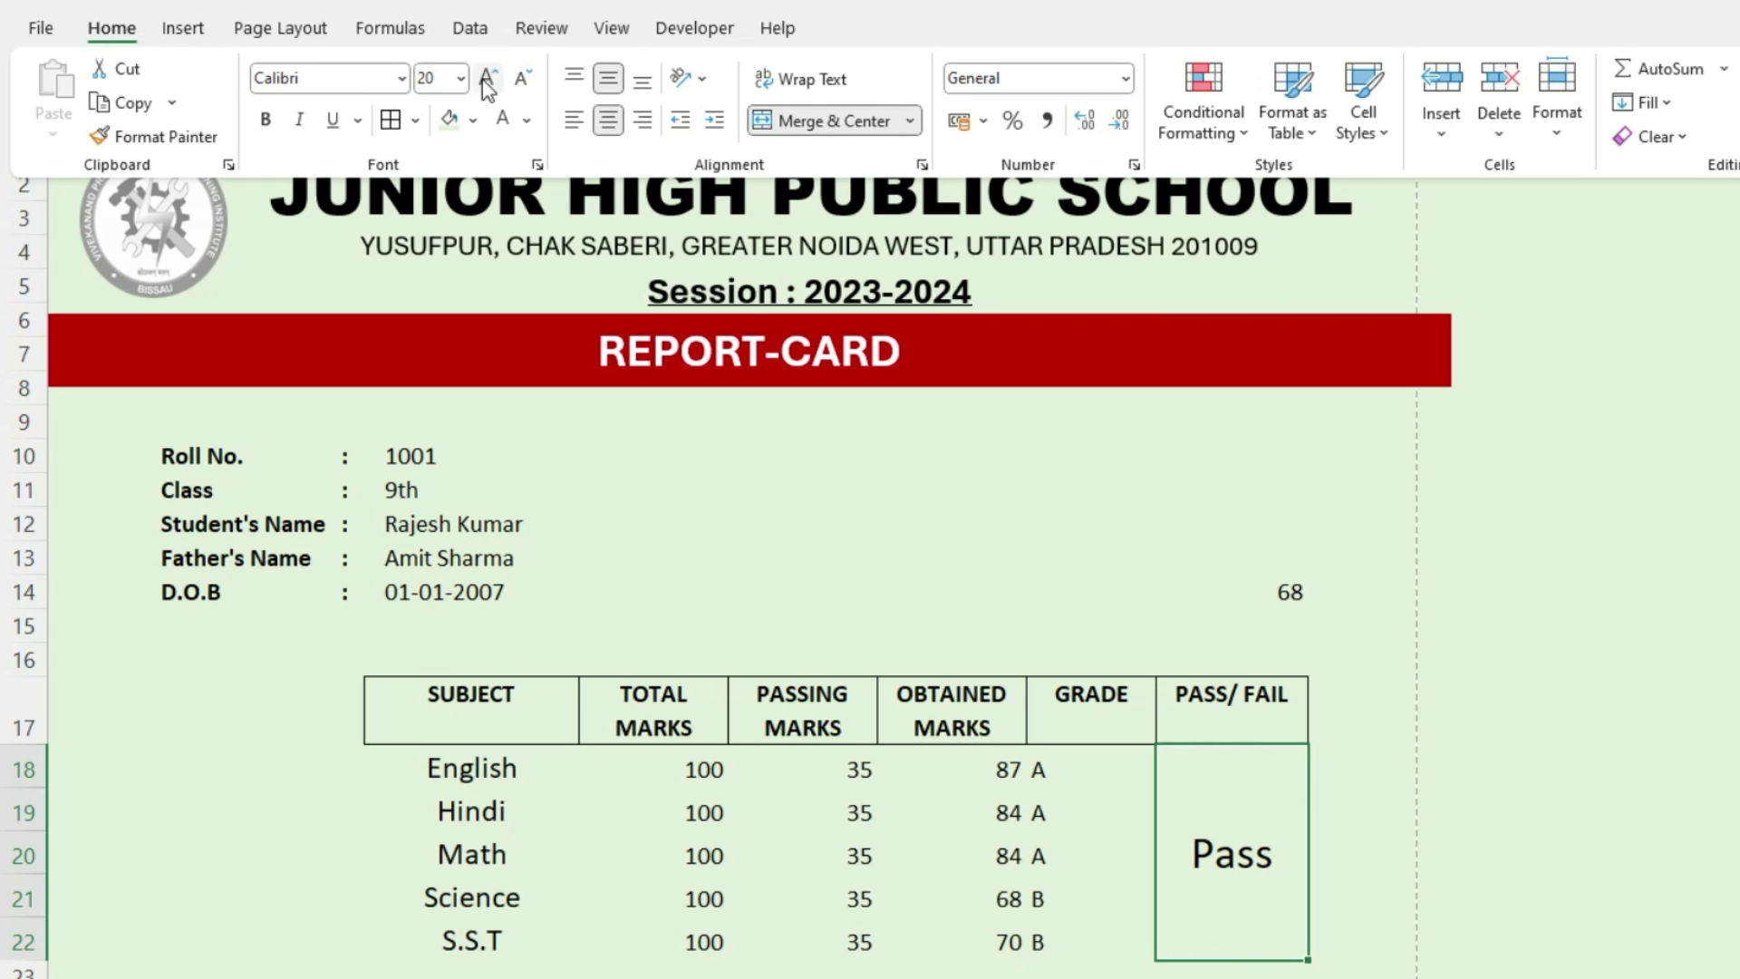
pyautogui.click(272, 121)
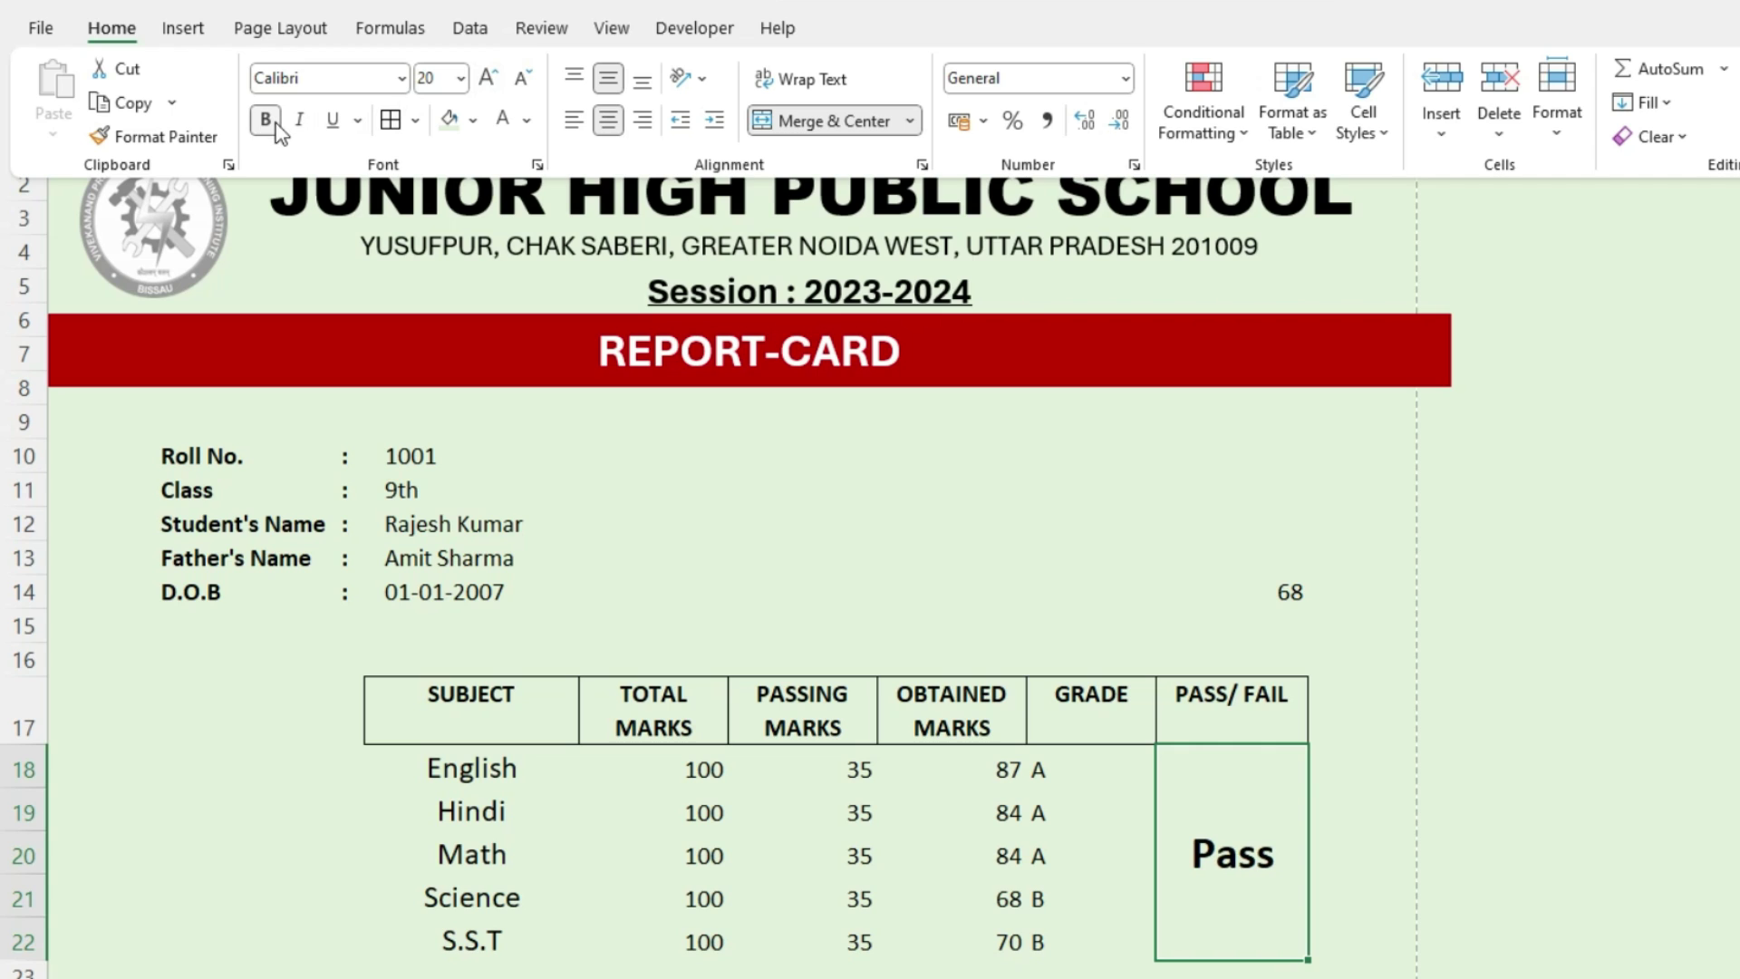
# Edit the PASS/FAIL formula so the passing result reads "PASS" in capitals
pyautogui.doubleClick(1189, 867)
pyautogui.click(1524, 853)
pyautogui.press('BackSpace')
pyautogui.press('BackSpace')
pyautogui.press('BackSpace')
pyautogui.write('ASS')
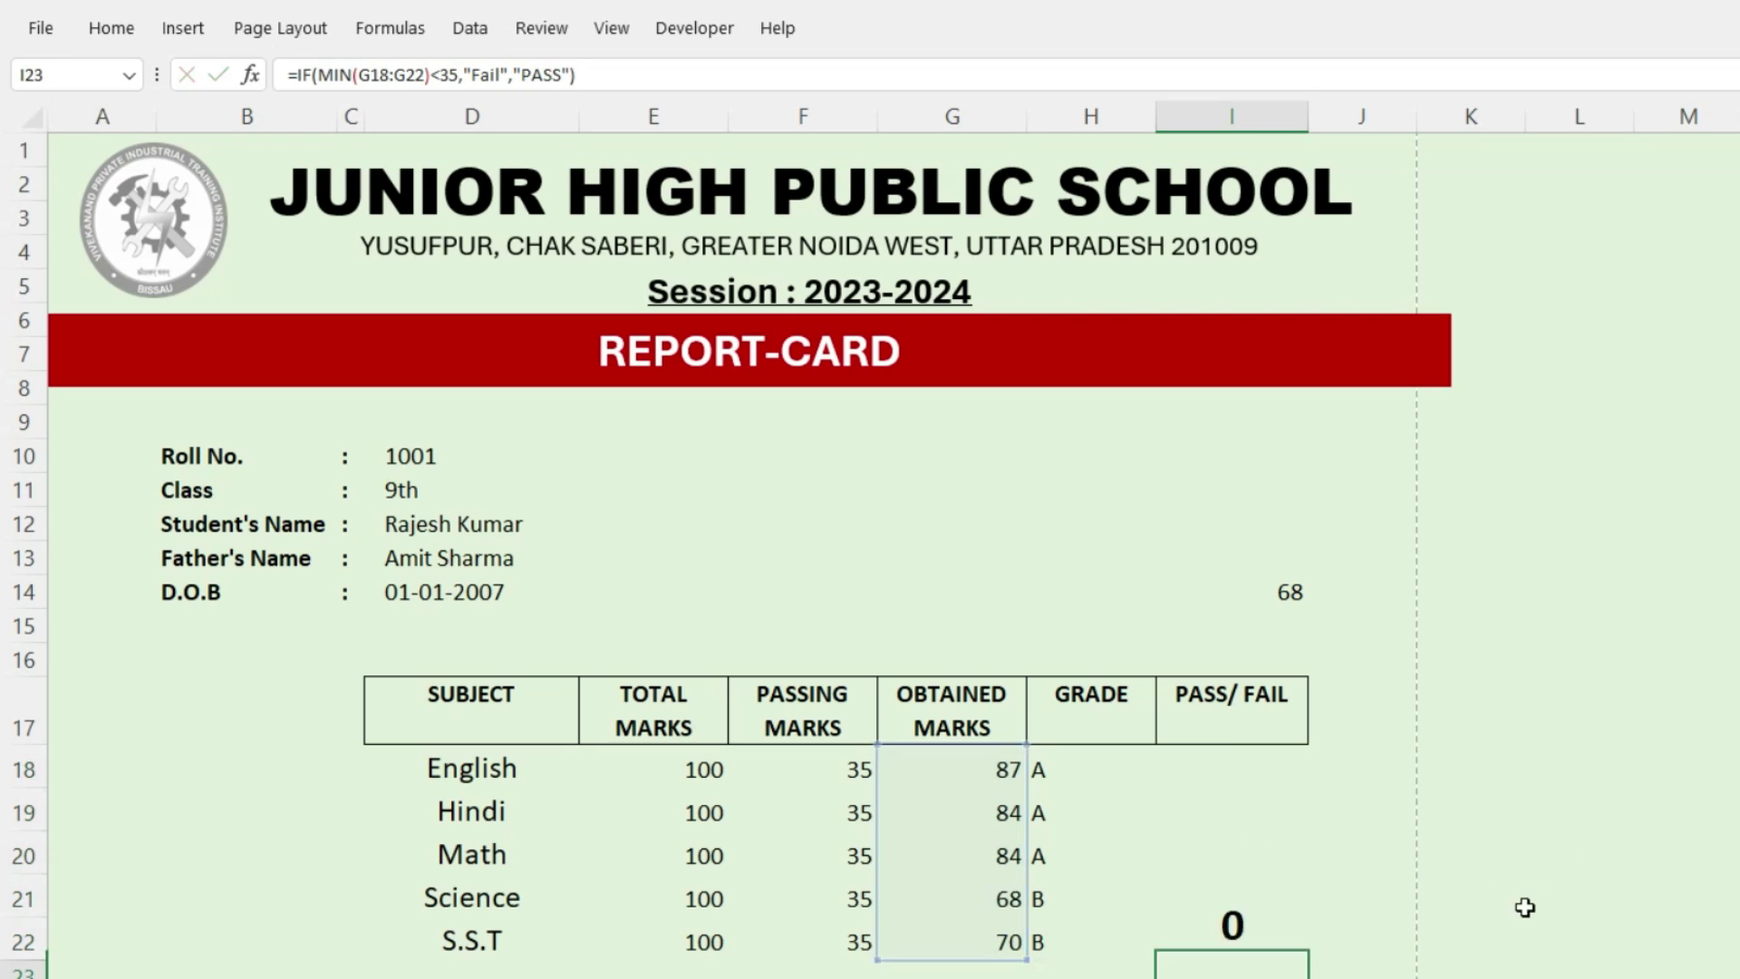
pyautogui.press('Return')
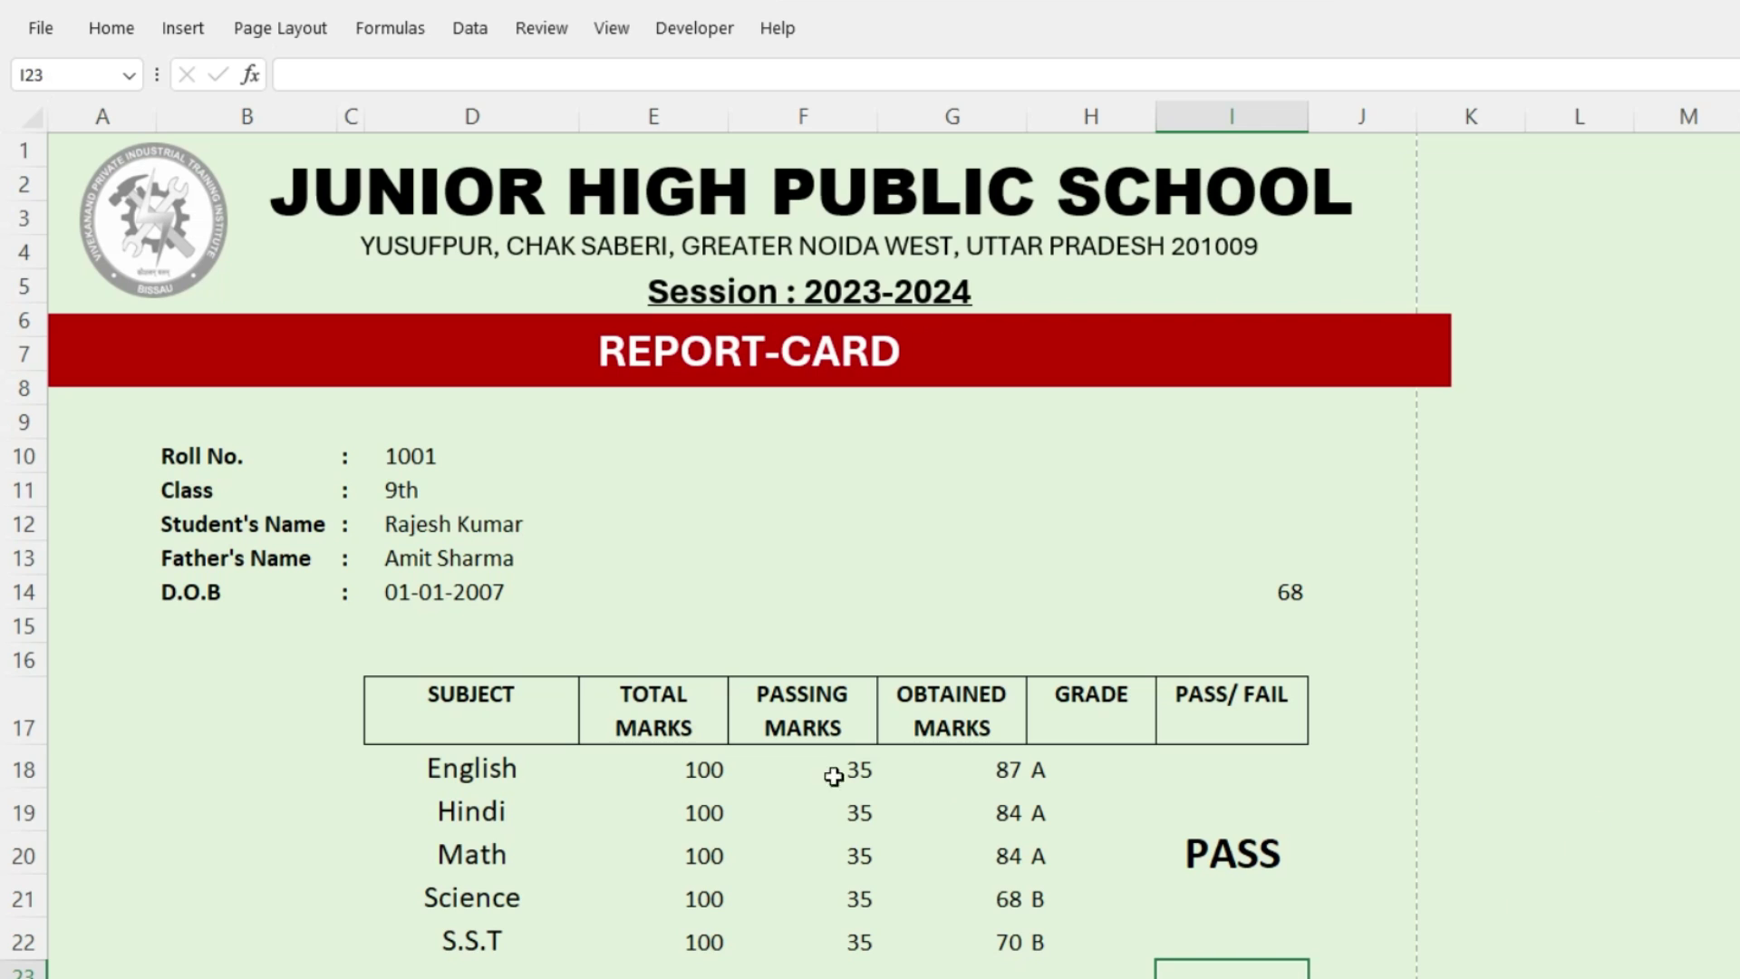
# Apply outside borders around the subject marks rows D18:I22 and clear the stray value in cell I14
pyautogui.moveTo(394, 755); pyautogui.dragTo(1259, 870)
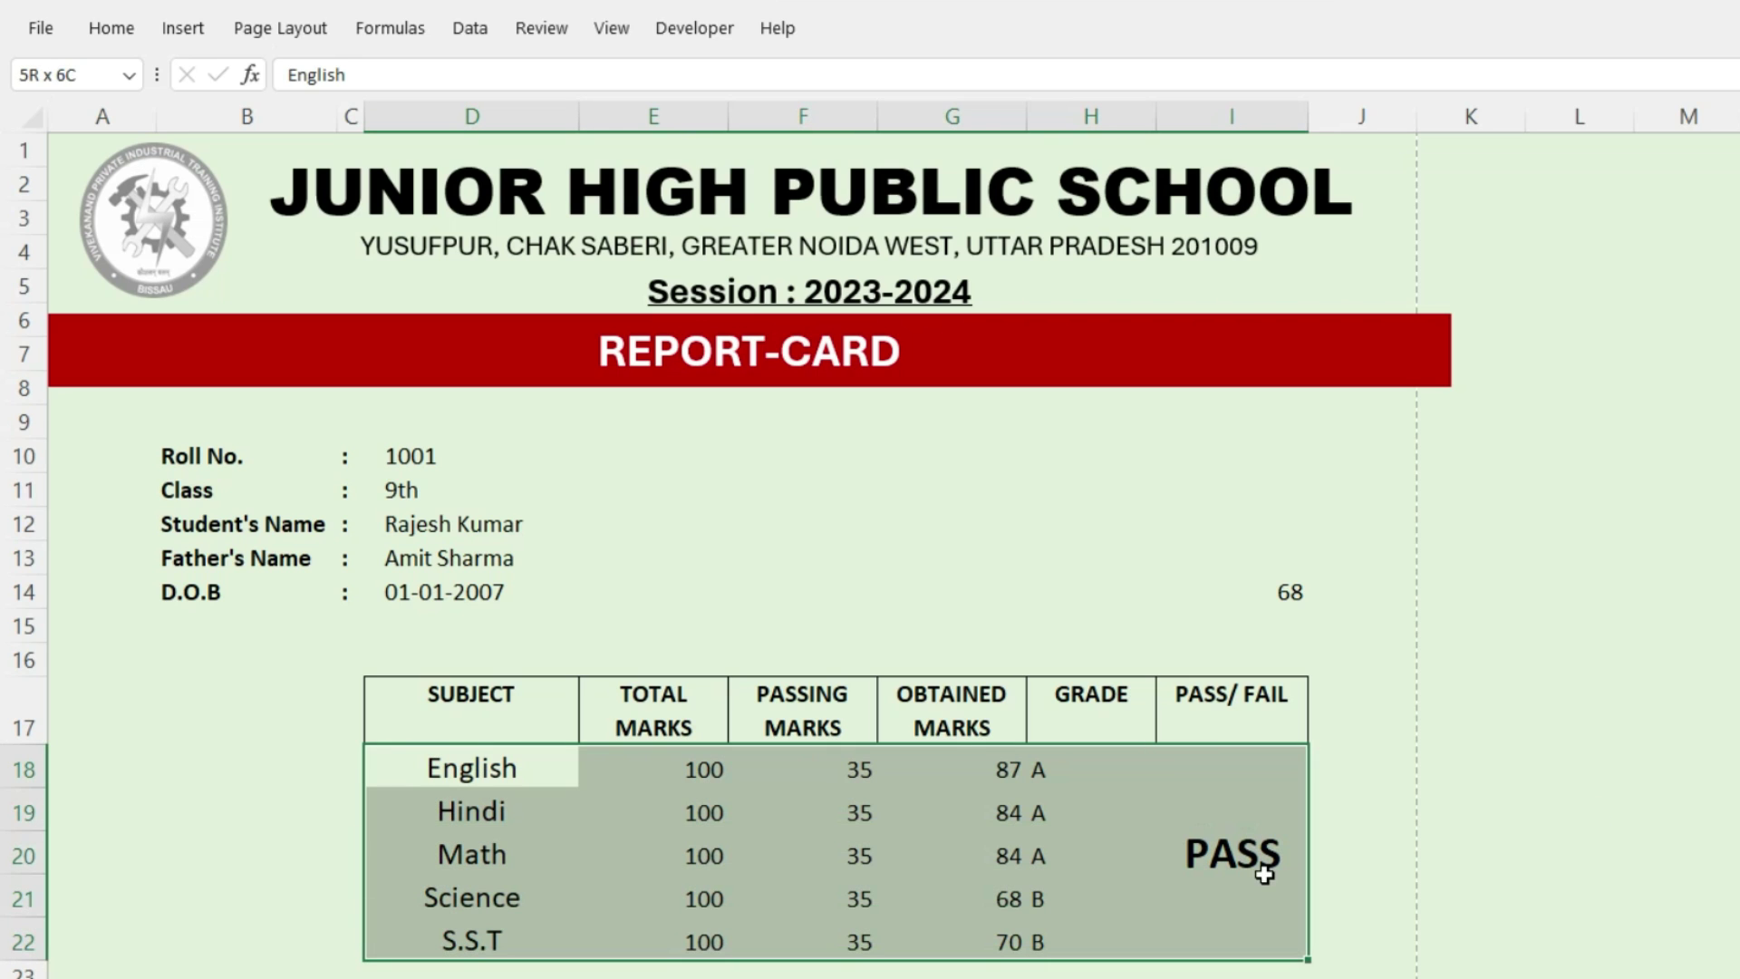
pyautogui.click(112, 29)
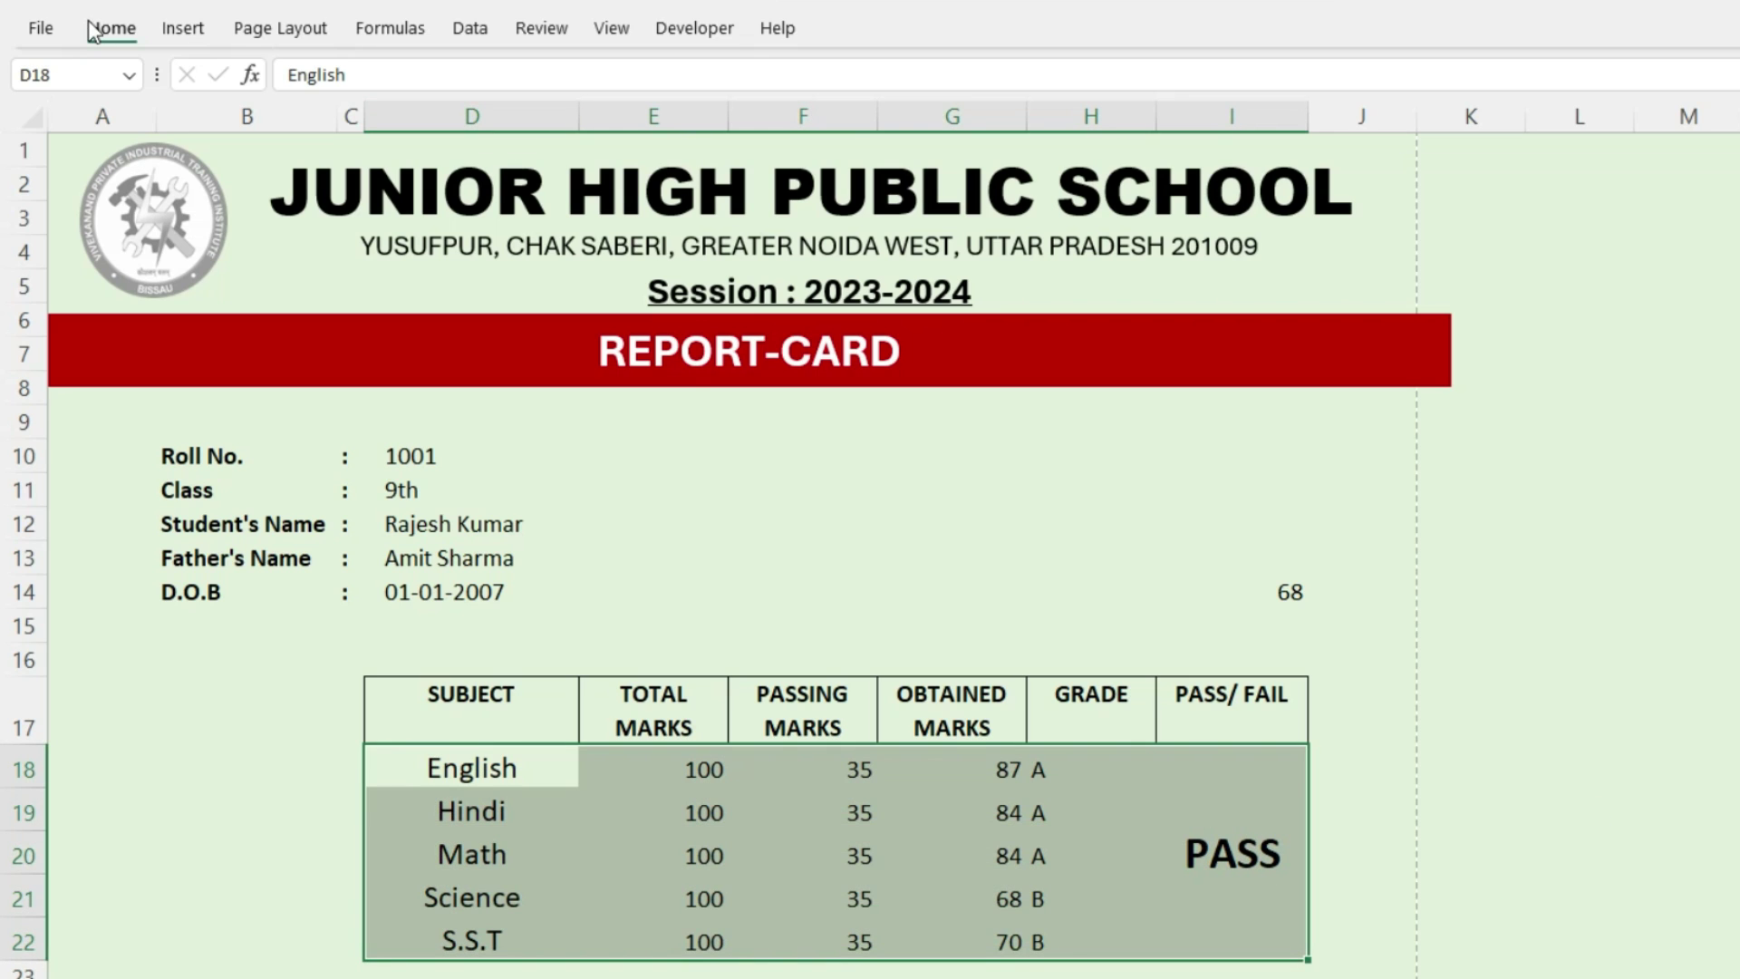
pyautogui.click(417, 122)
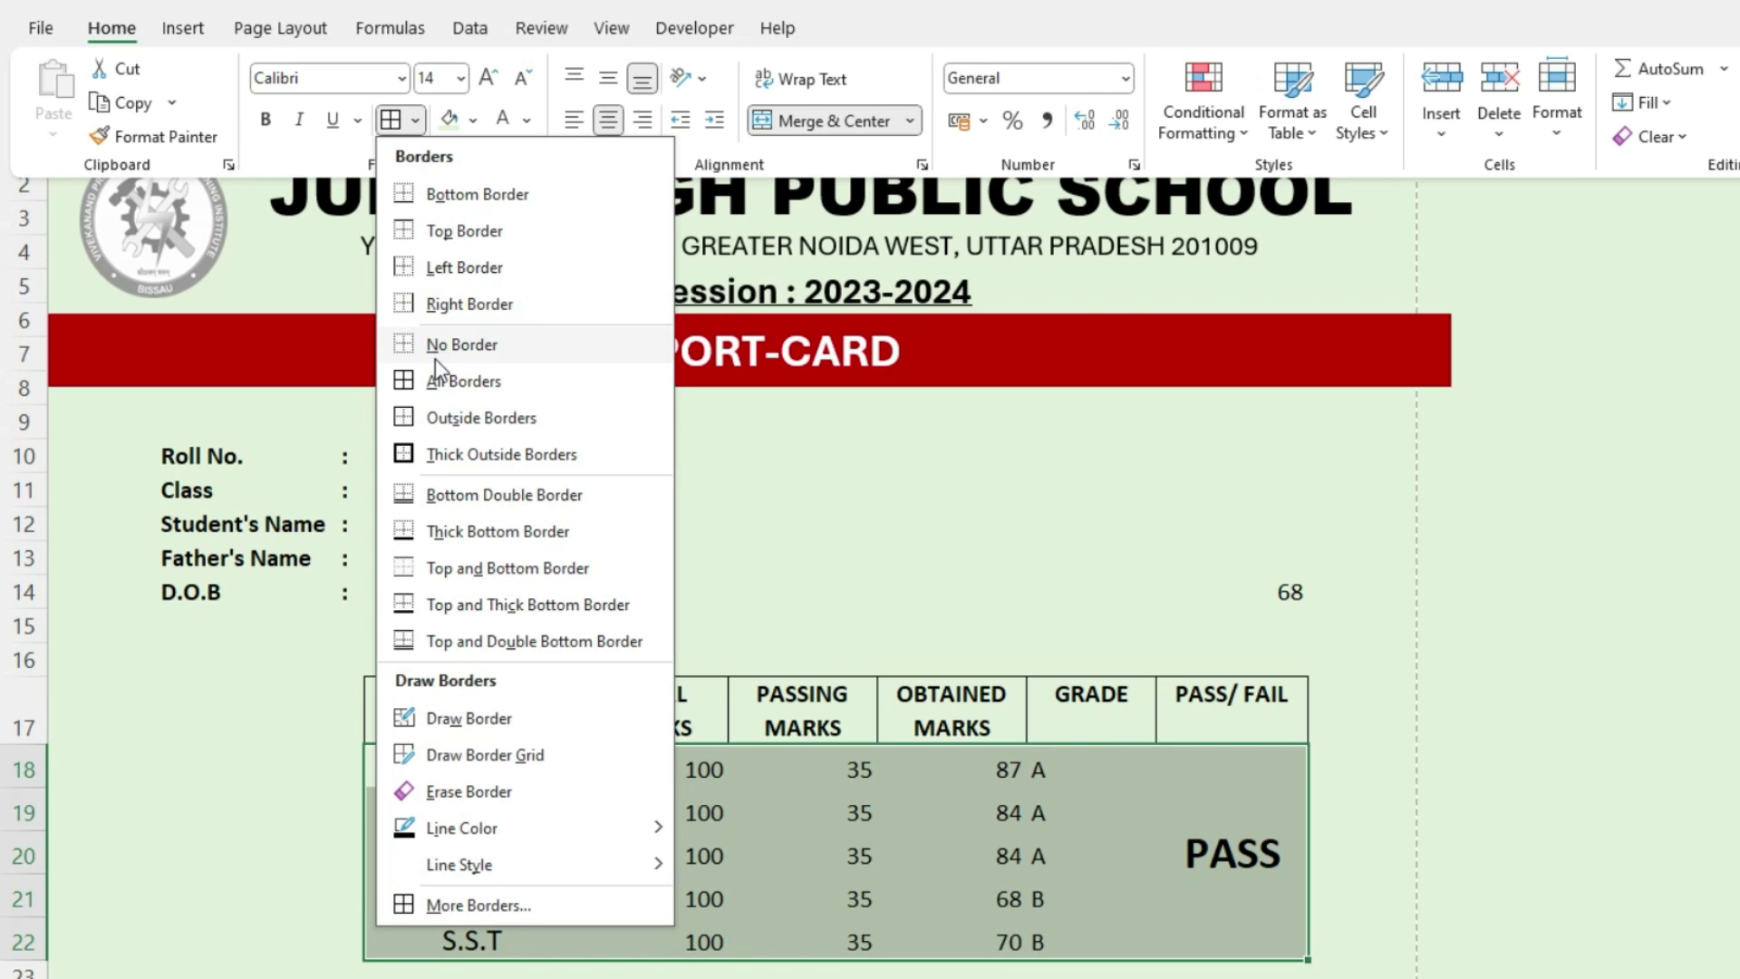
pyautogui.click(437, 424)
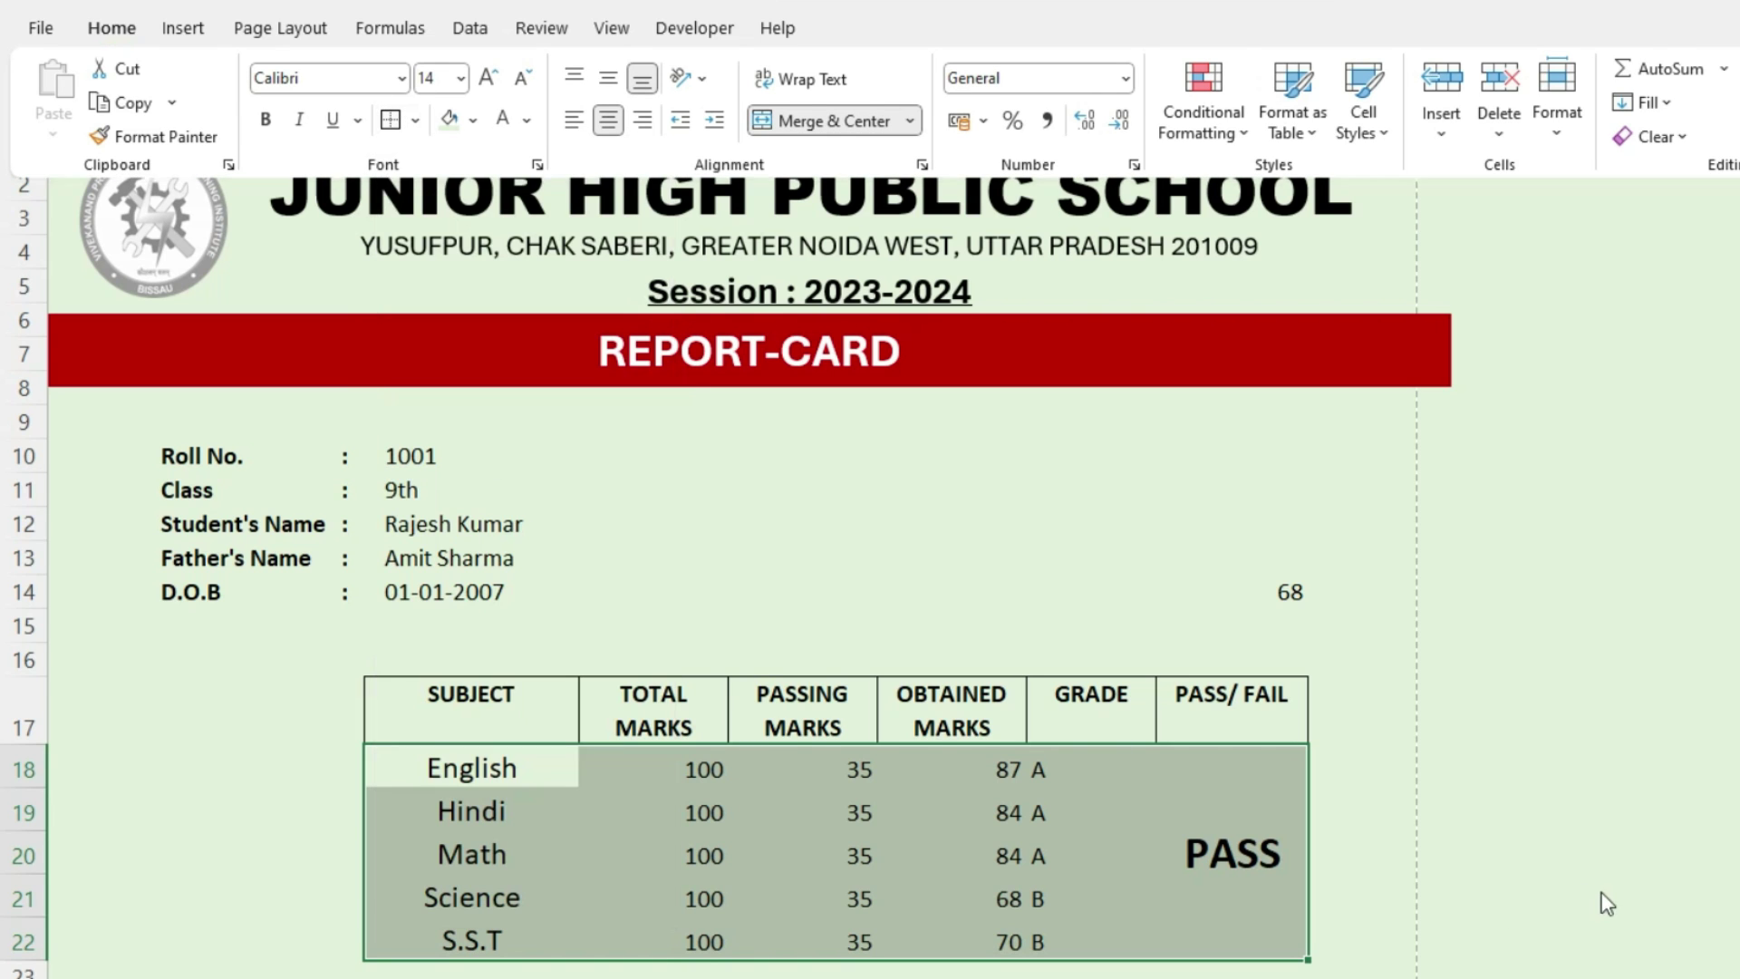
pyautogui.click(1389, 859)
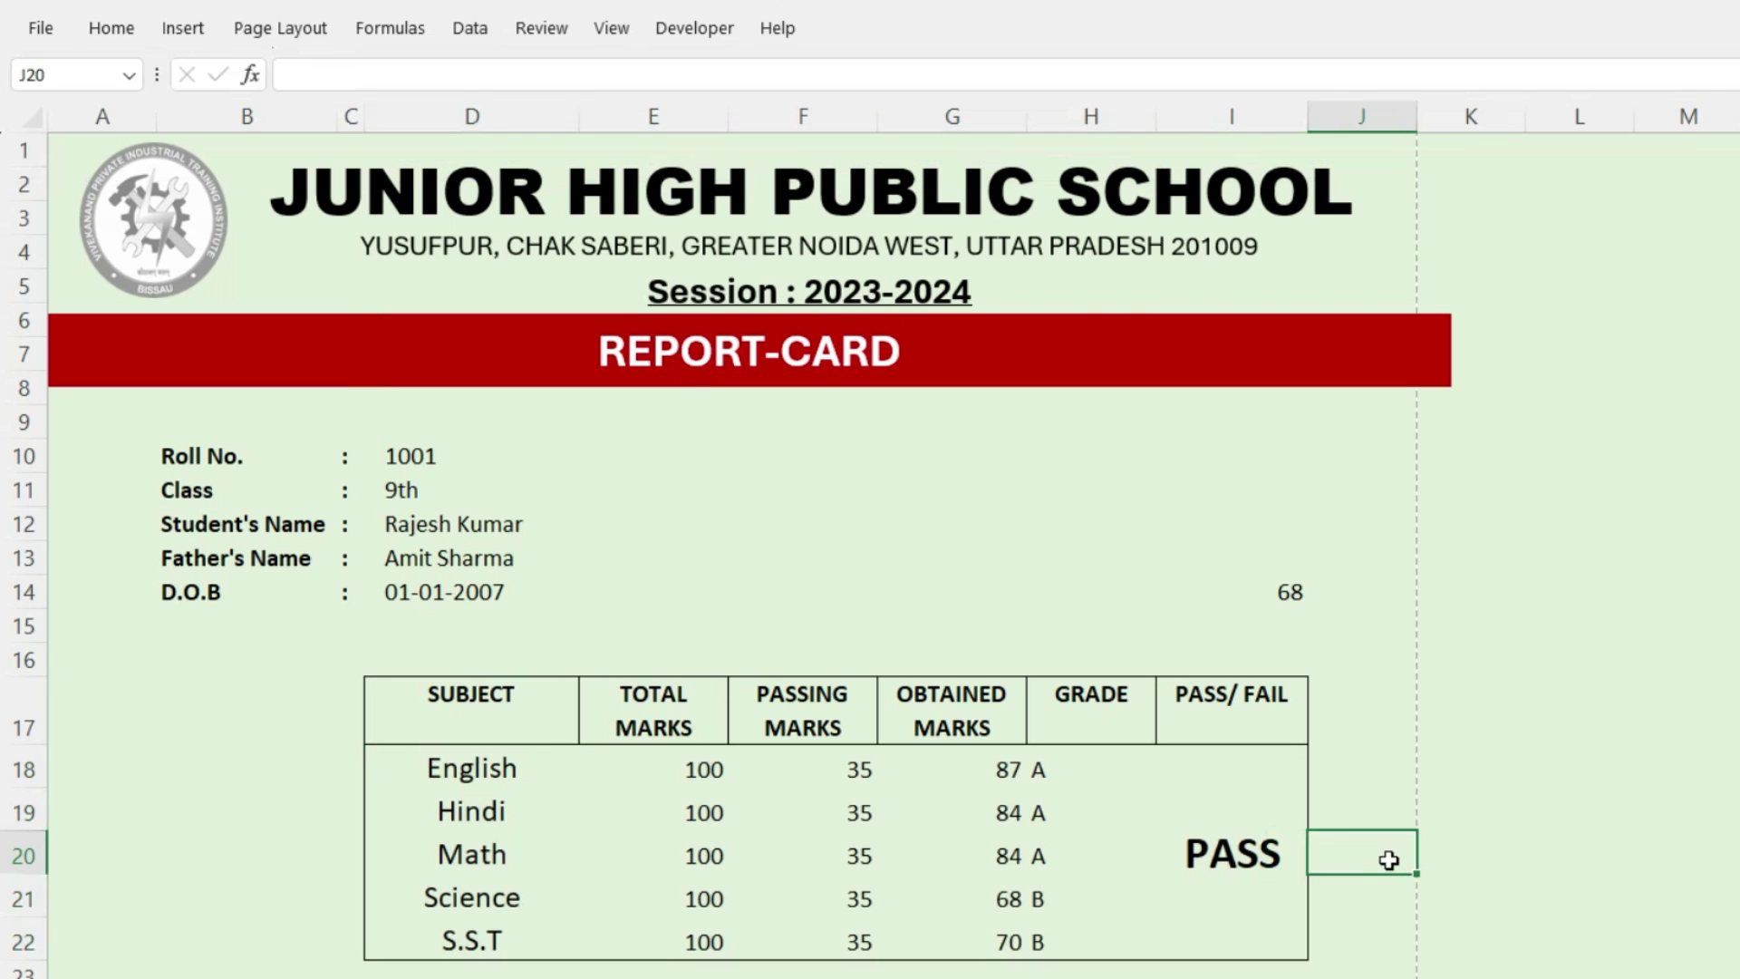
pyautogui.click(1296, 596)
pyautogui.press('Delete')
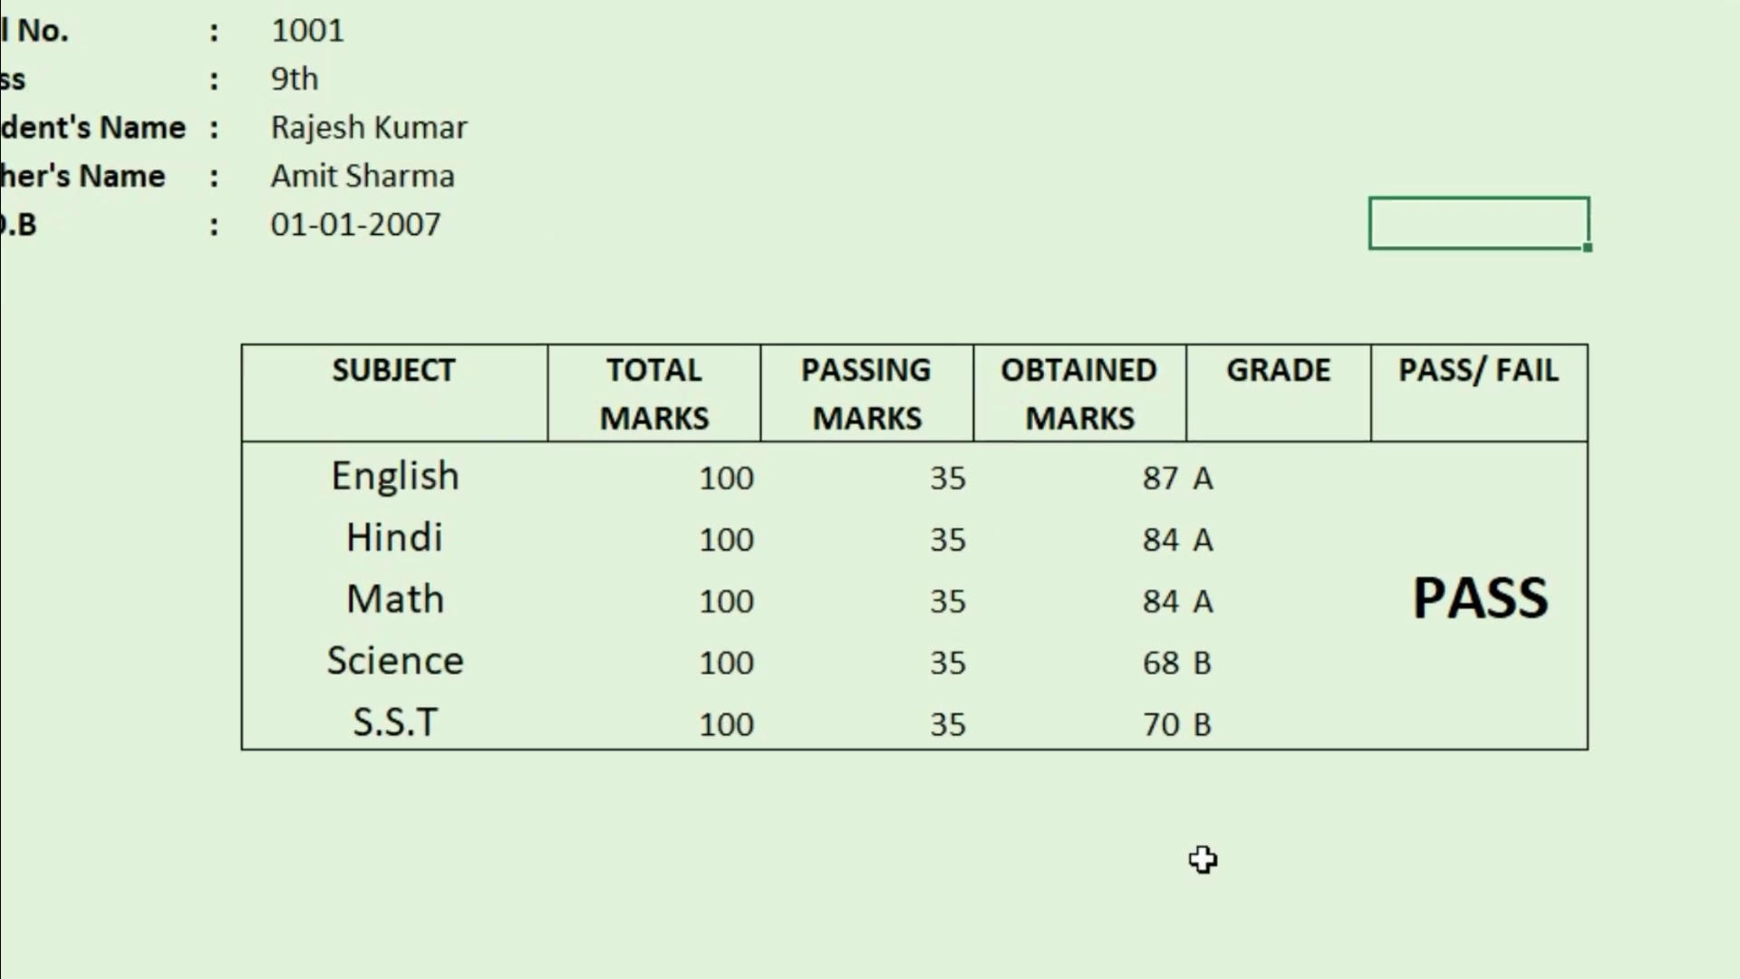
# Enter the label TOTAL MARKS in cell G25, below the marks table
pyautogui.click(1203, 859)
pyautogui.moveTo(1095, 870); pyautogui.dragTo(1294, 868)
pyautogui.write('t')
pyautogui.press('BackSpace')
pyautogui.write('to')
pyautogui.press('BackSpace')
pyautogui.press('BackSpace')
pyautogui.write('TOTAL MARKS')
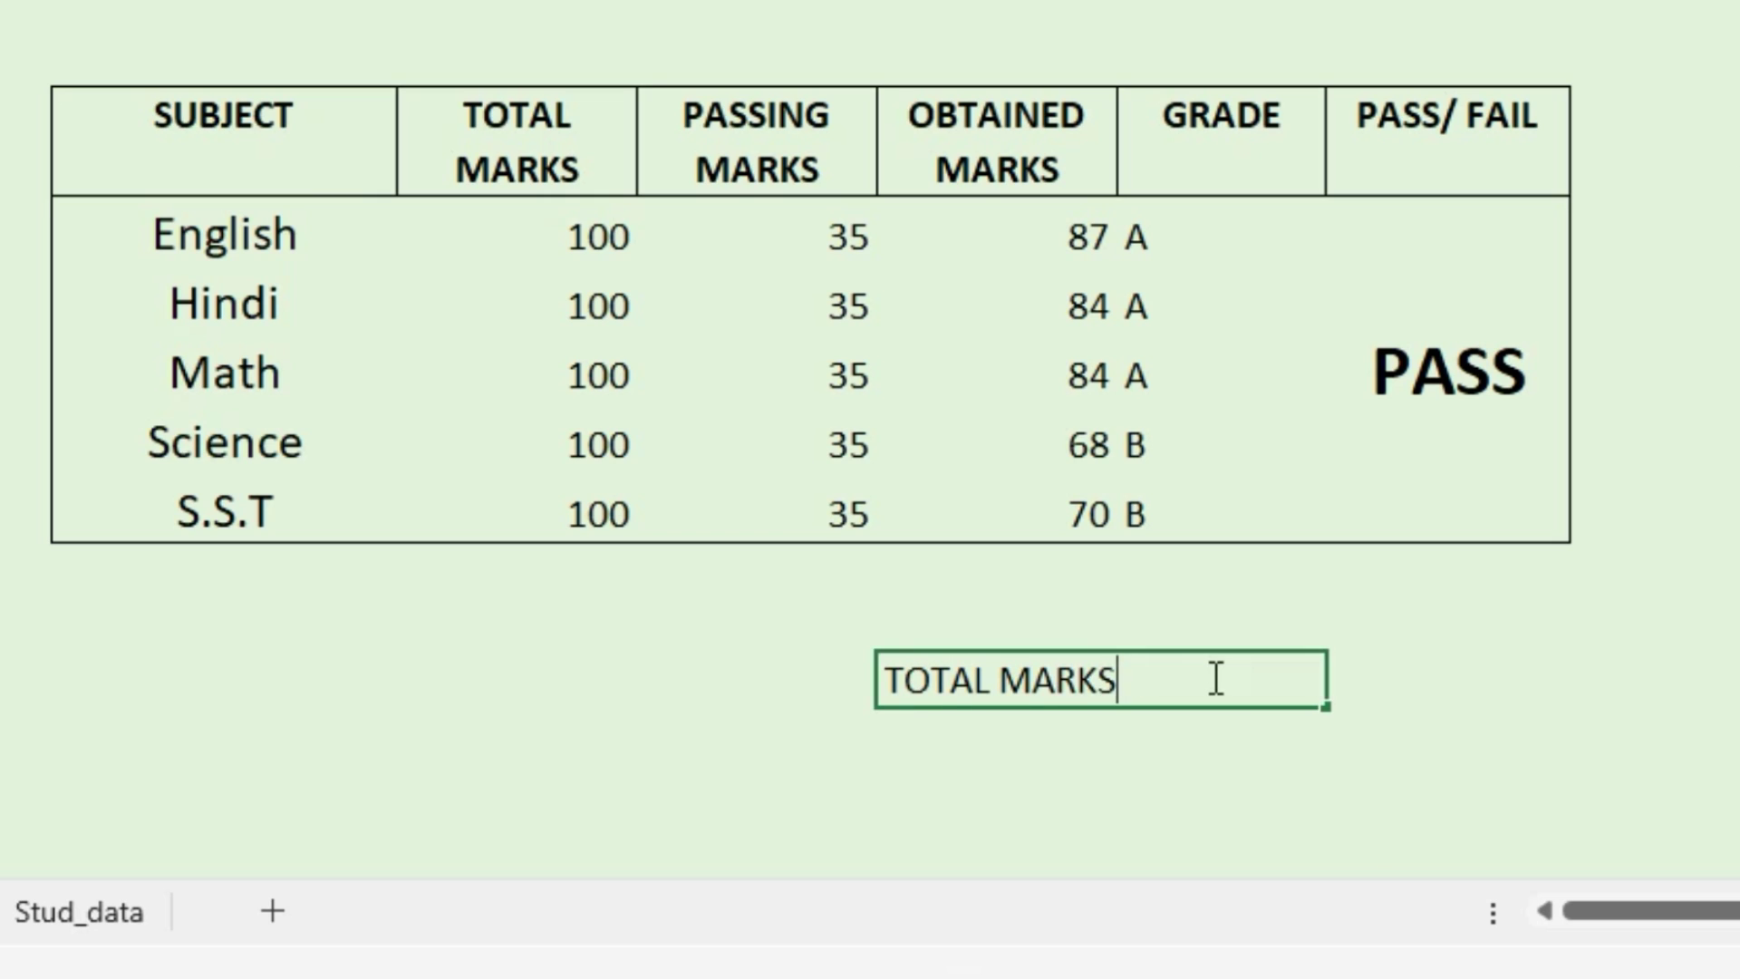
pyautogui.press('Return')
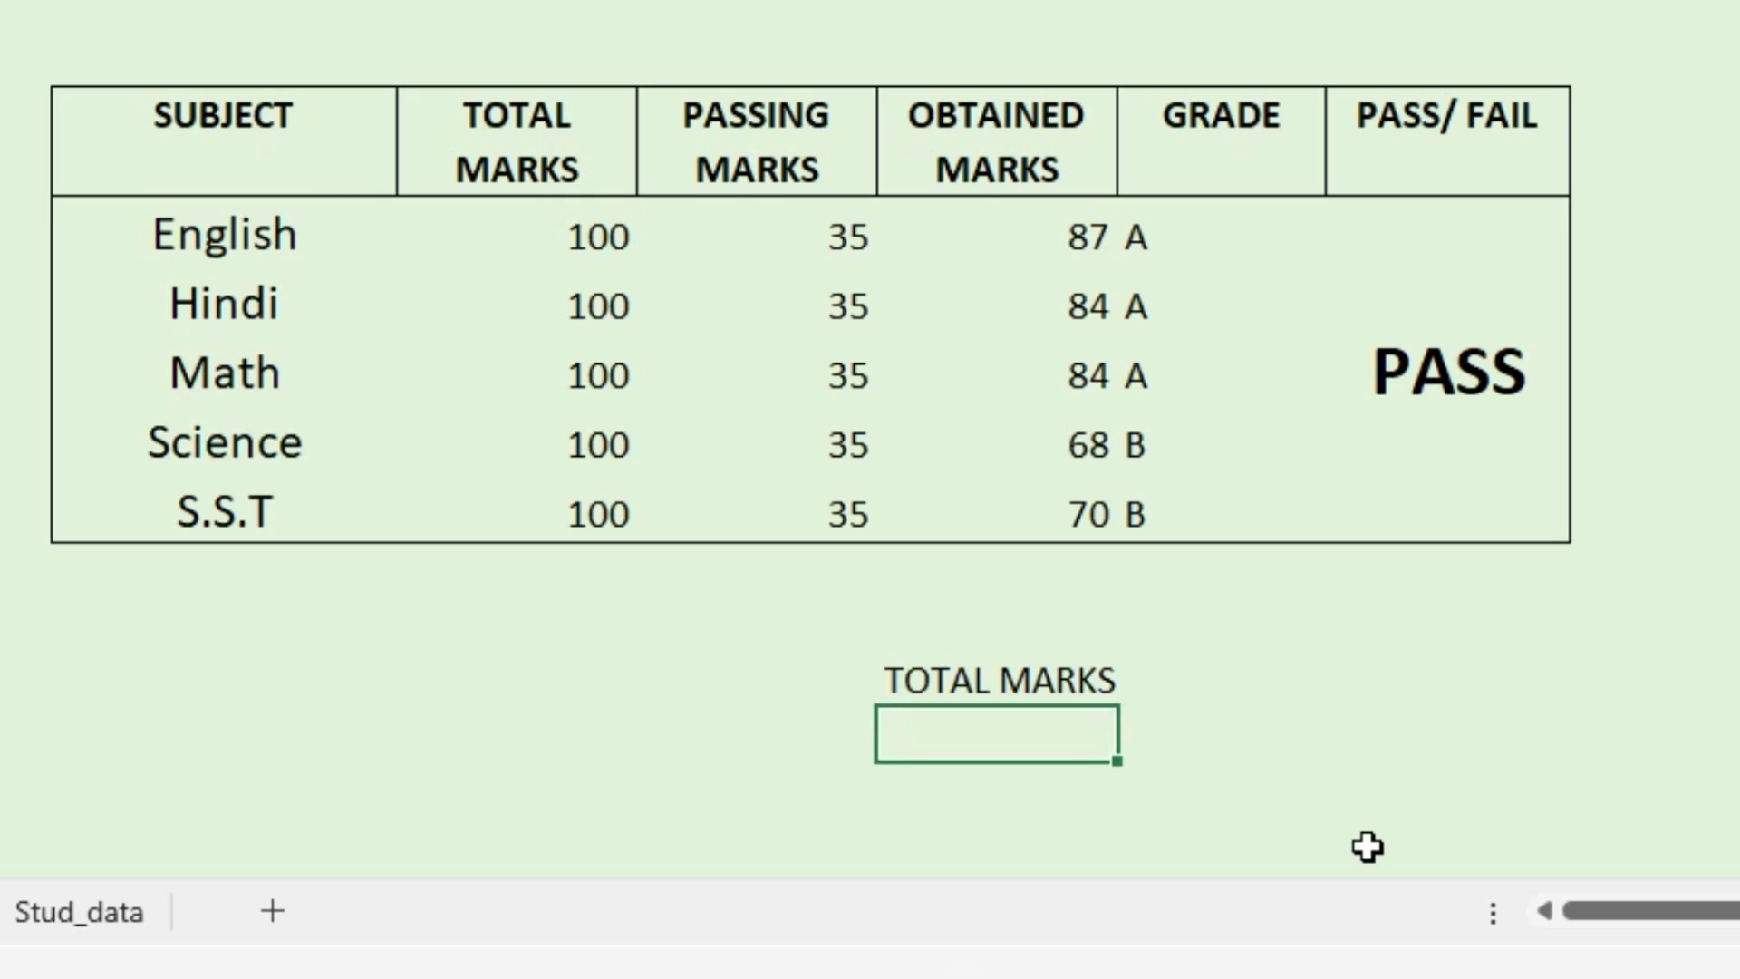
# Enter the labels OBTAINED MARKS in G26 and PERCENTAGE in G27, both in capitals
pyautogui.write('OBT')
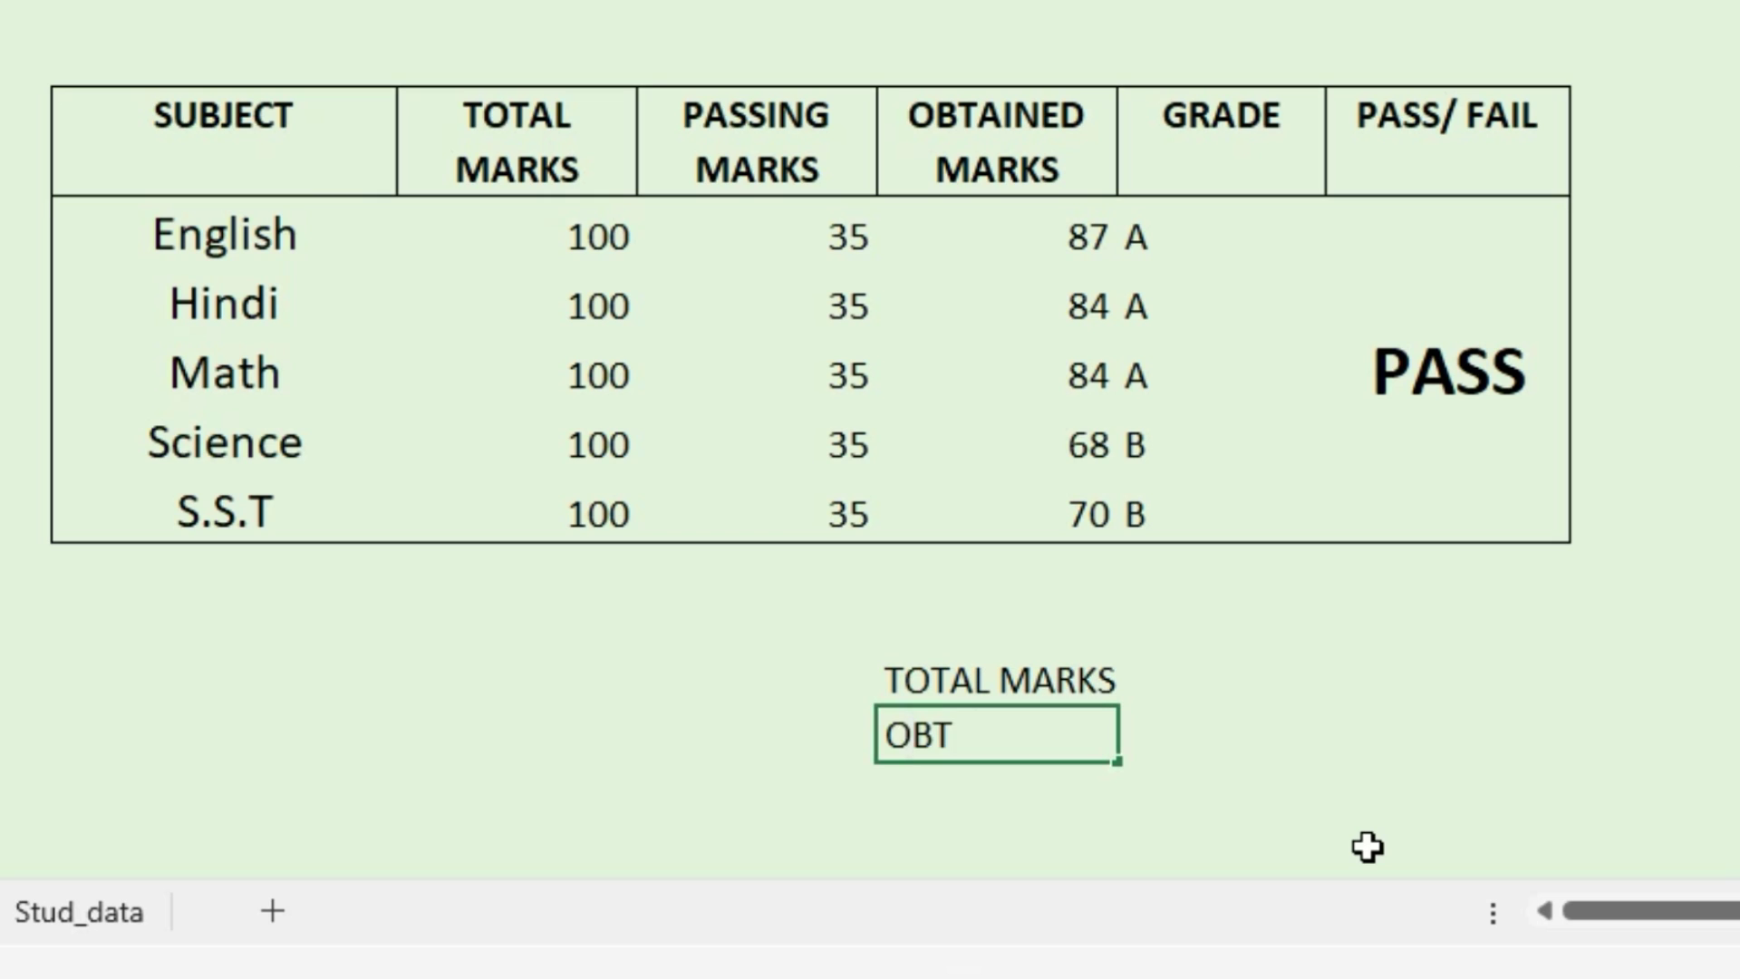
pyautogui.write('AINED MARKS')
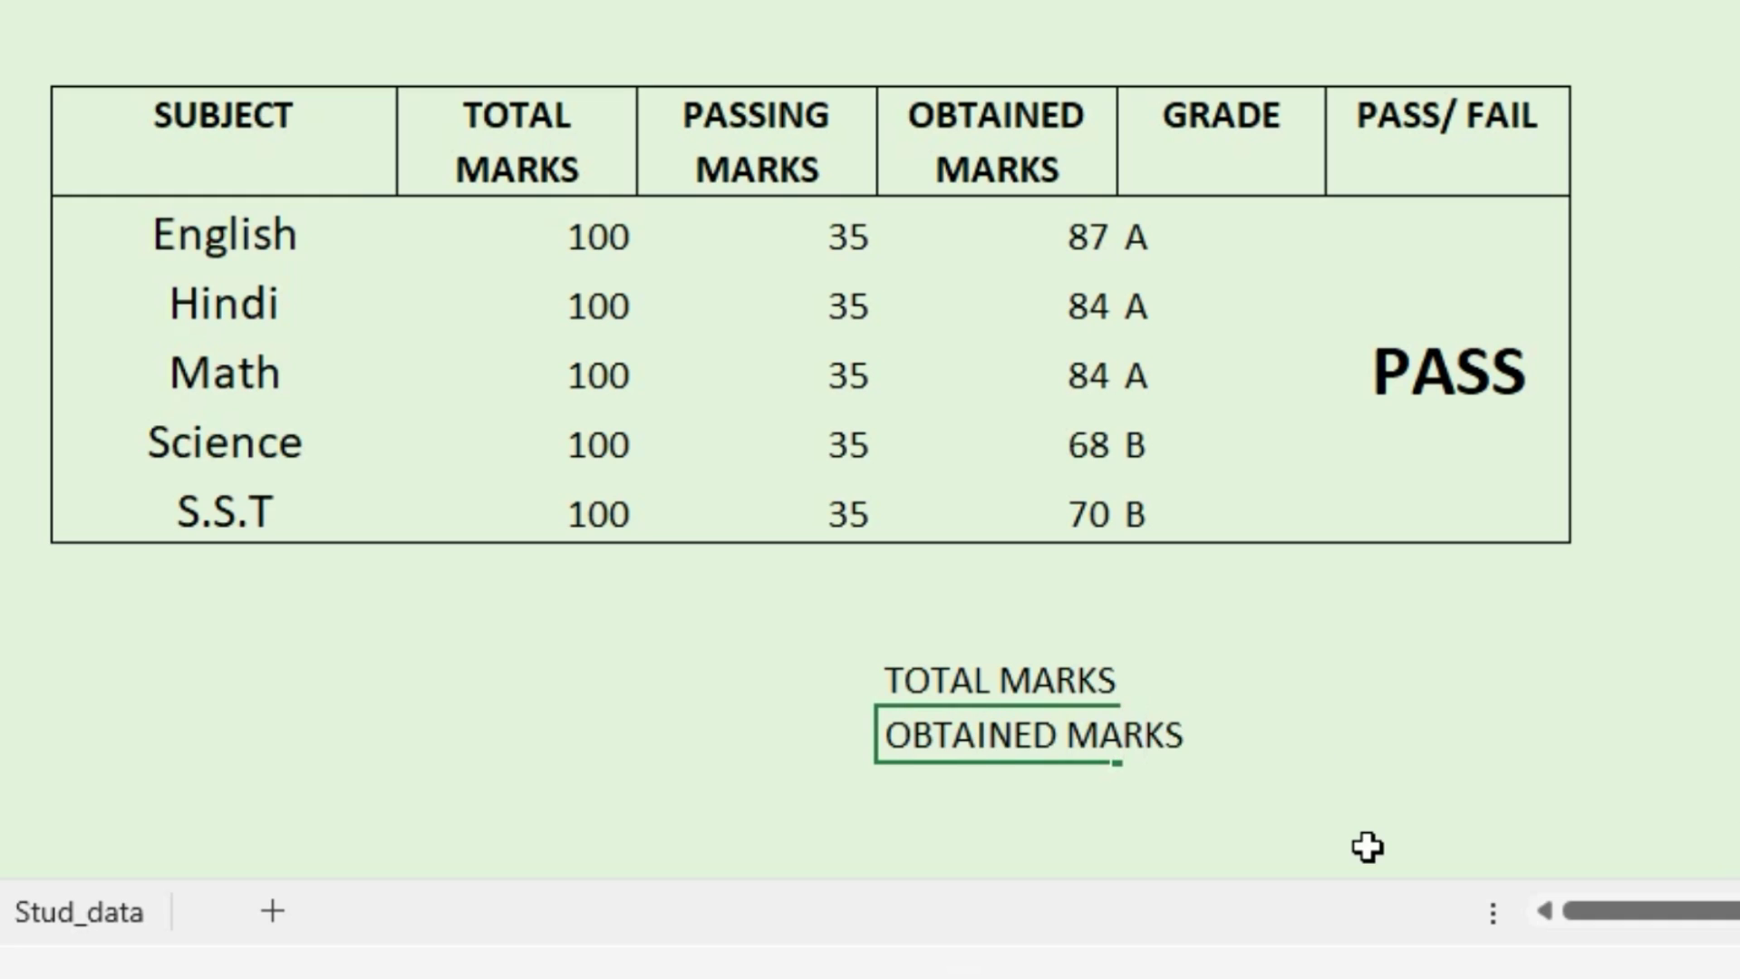
pyautogui.press('Return')
pyautogui.write('ENTAGE')
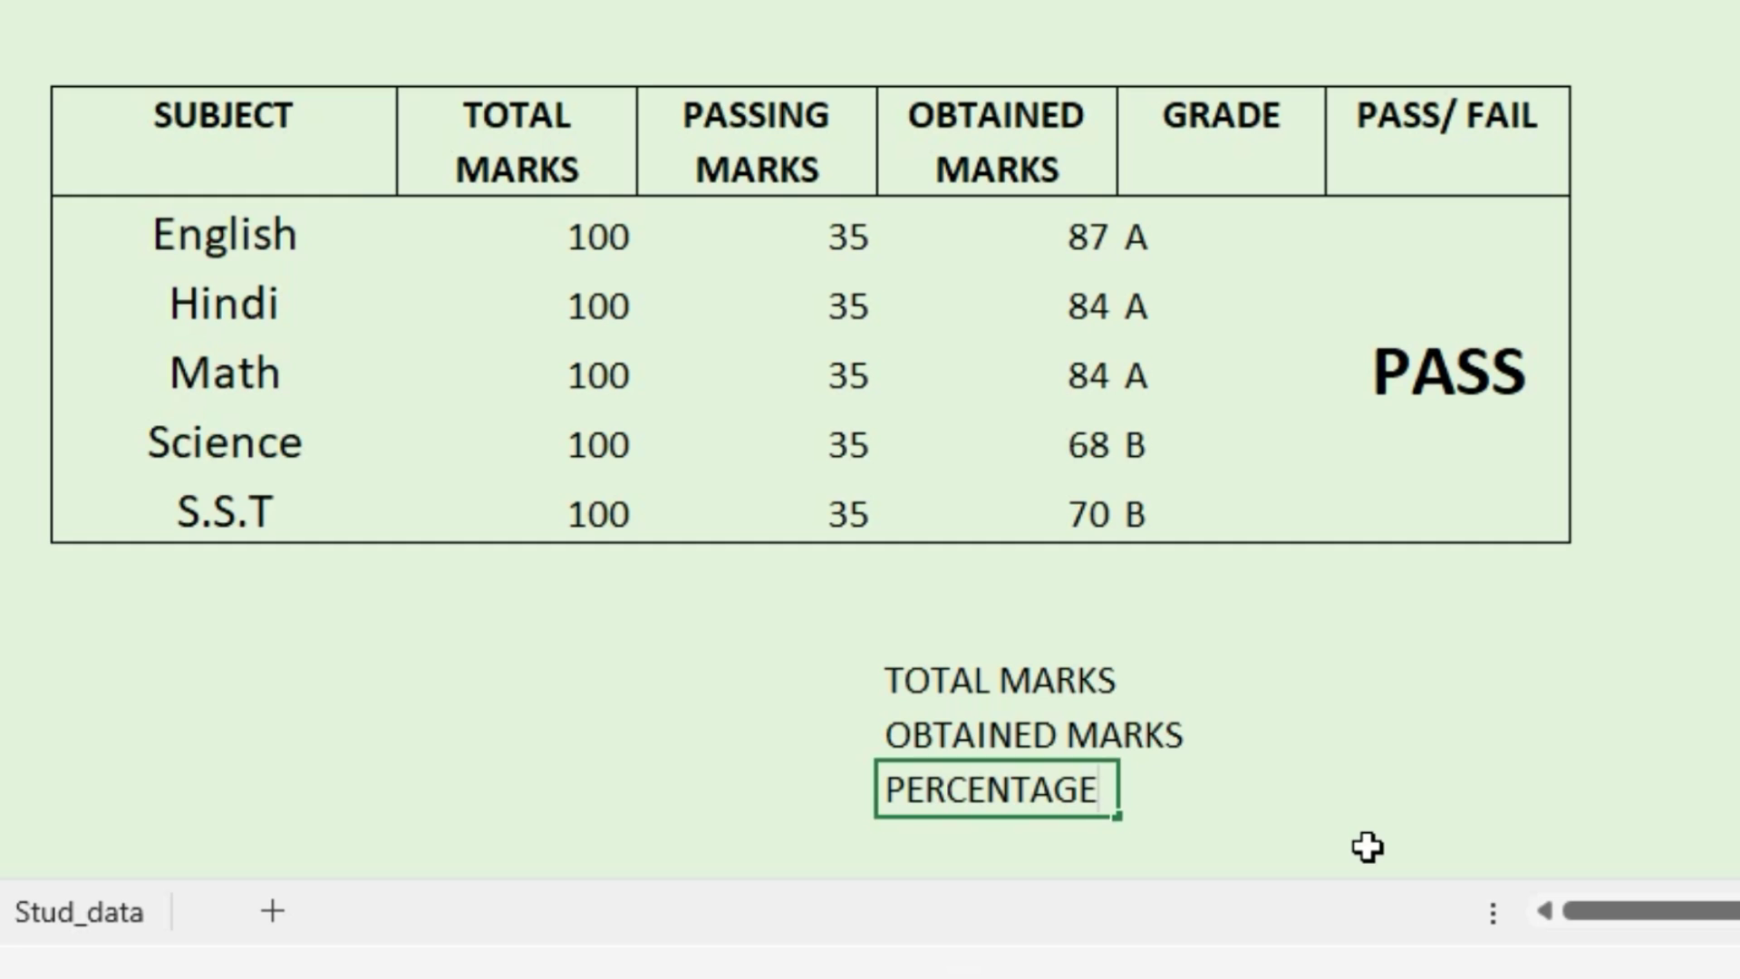
# Fill cells G26 to G28 with the labels "Obtained Makrs", "Percentage" and "Division"
pyautogui.press('Up')
pyautogui.write('o')
pyautogui.write('OB')
pyautogui.press('BackSpace')
pyautogui.write('bt')
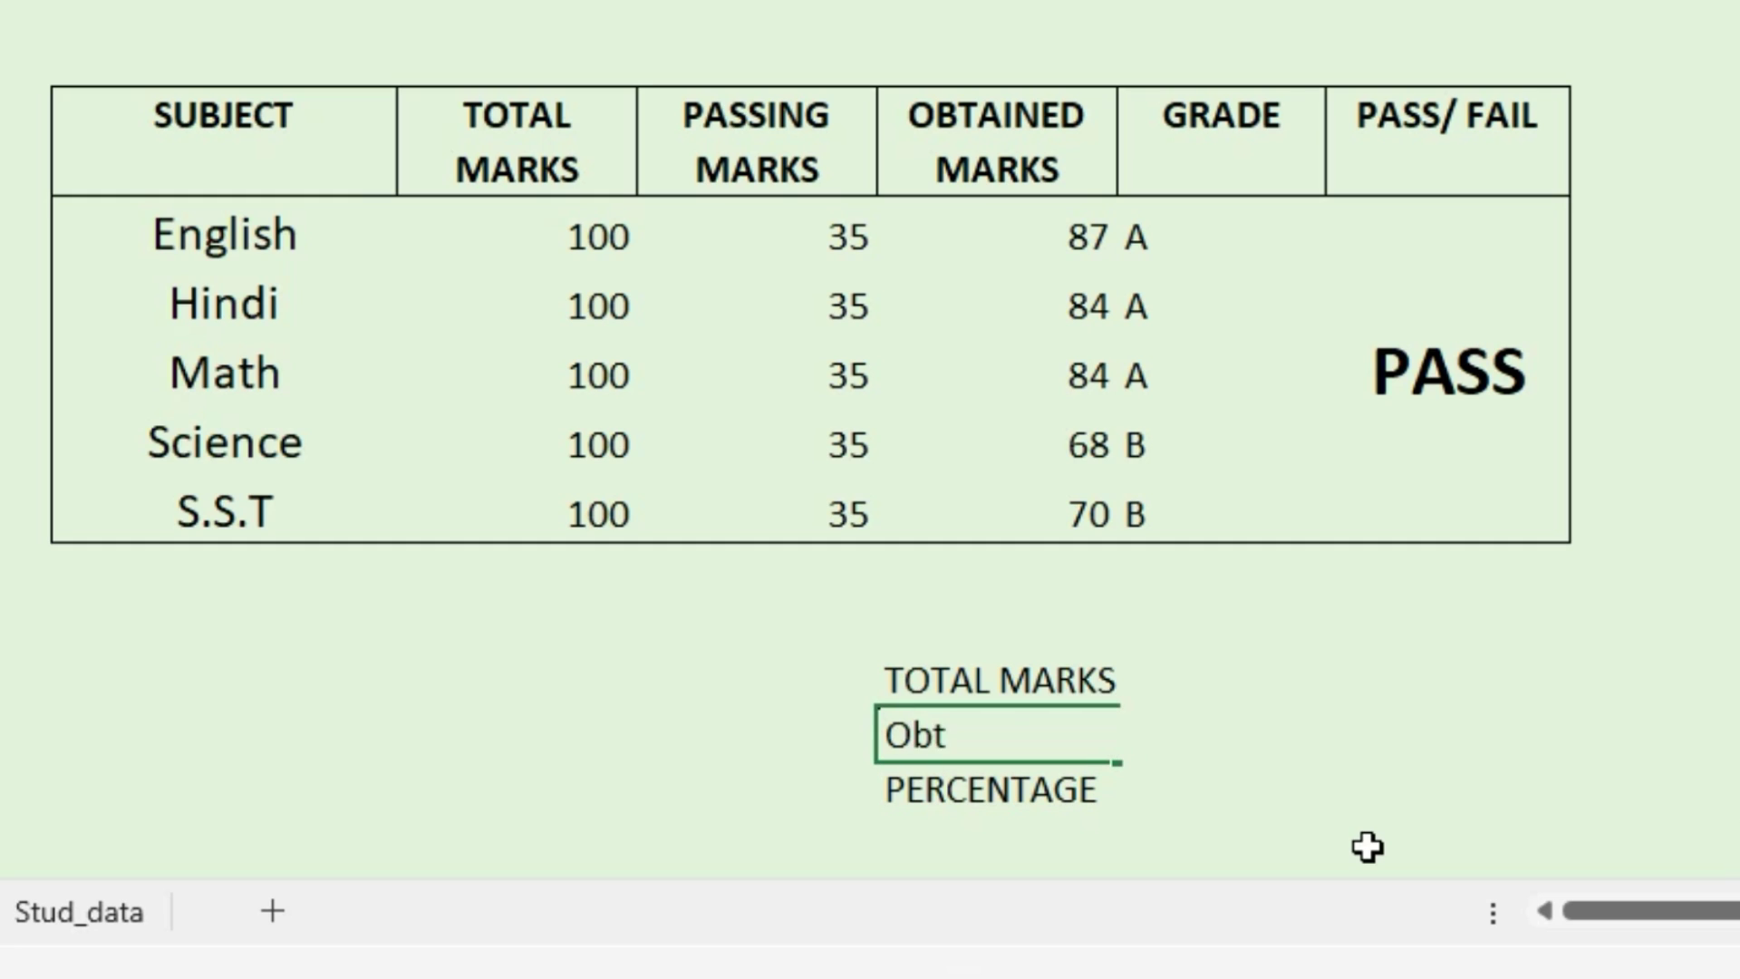
pyautogui.write('ained Makrs')
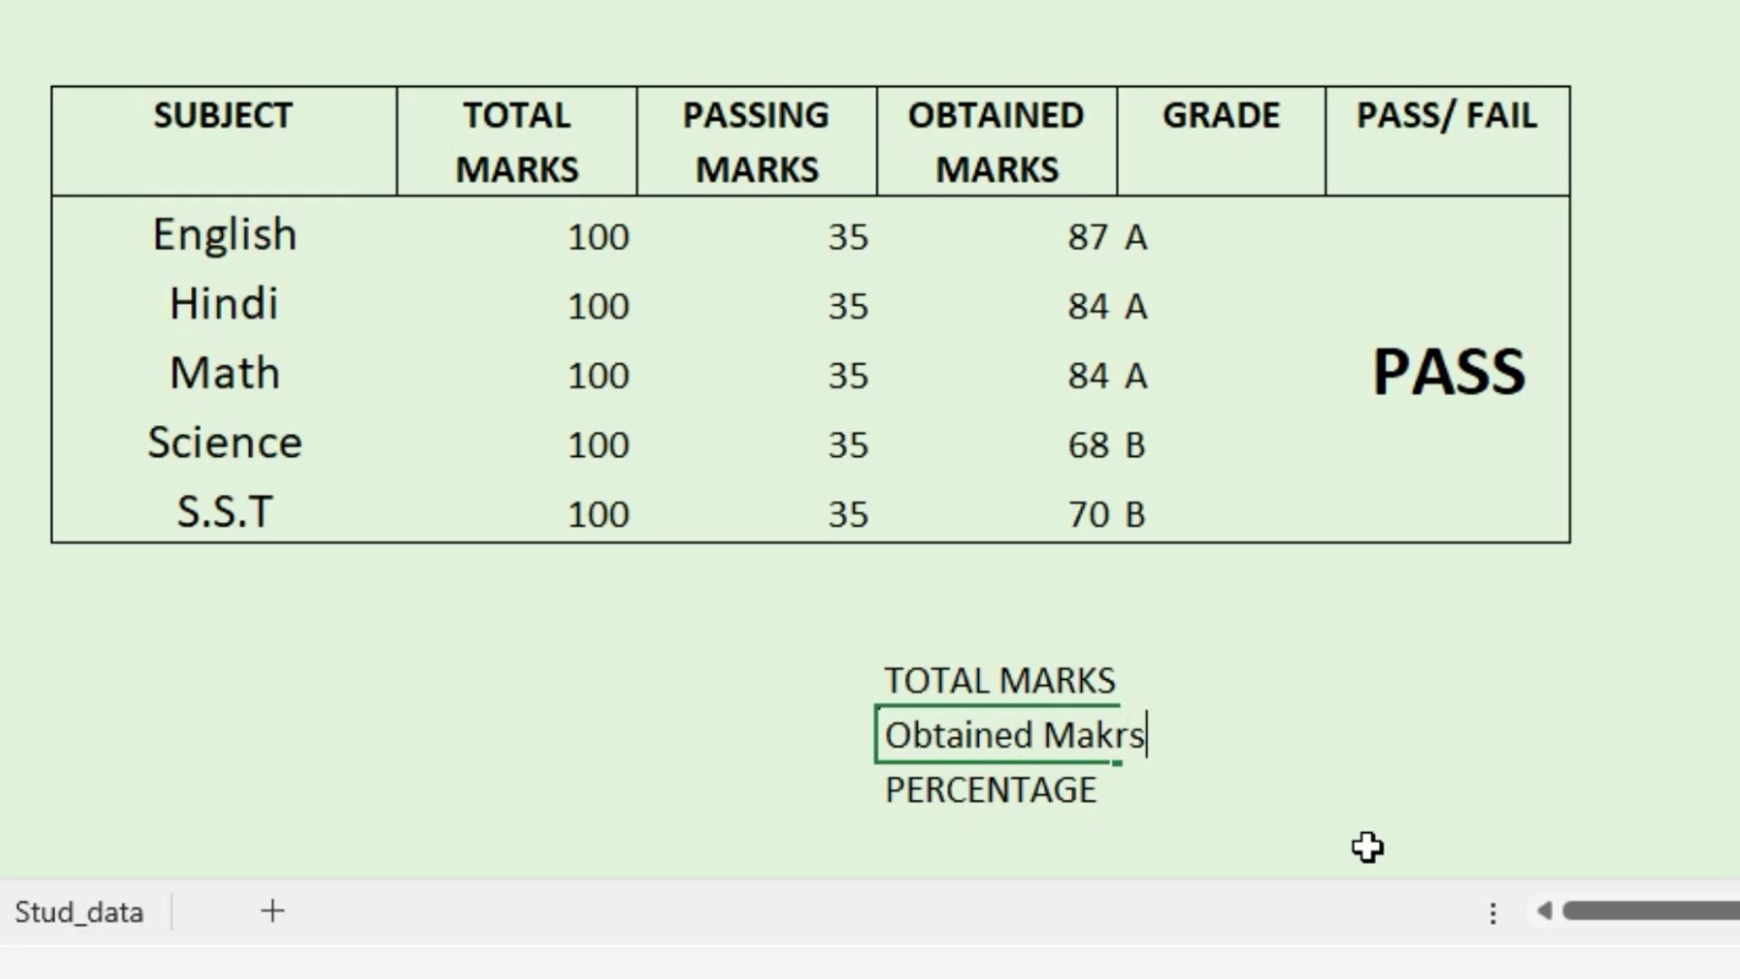
pyautogui.press('Return')
pyautogui.write('Percentage')
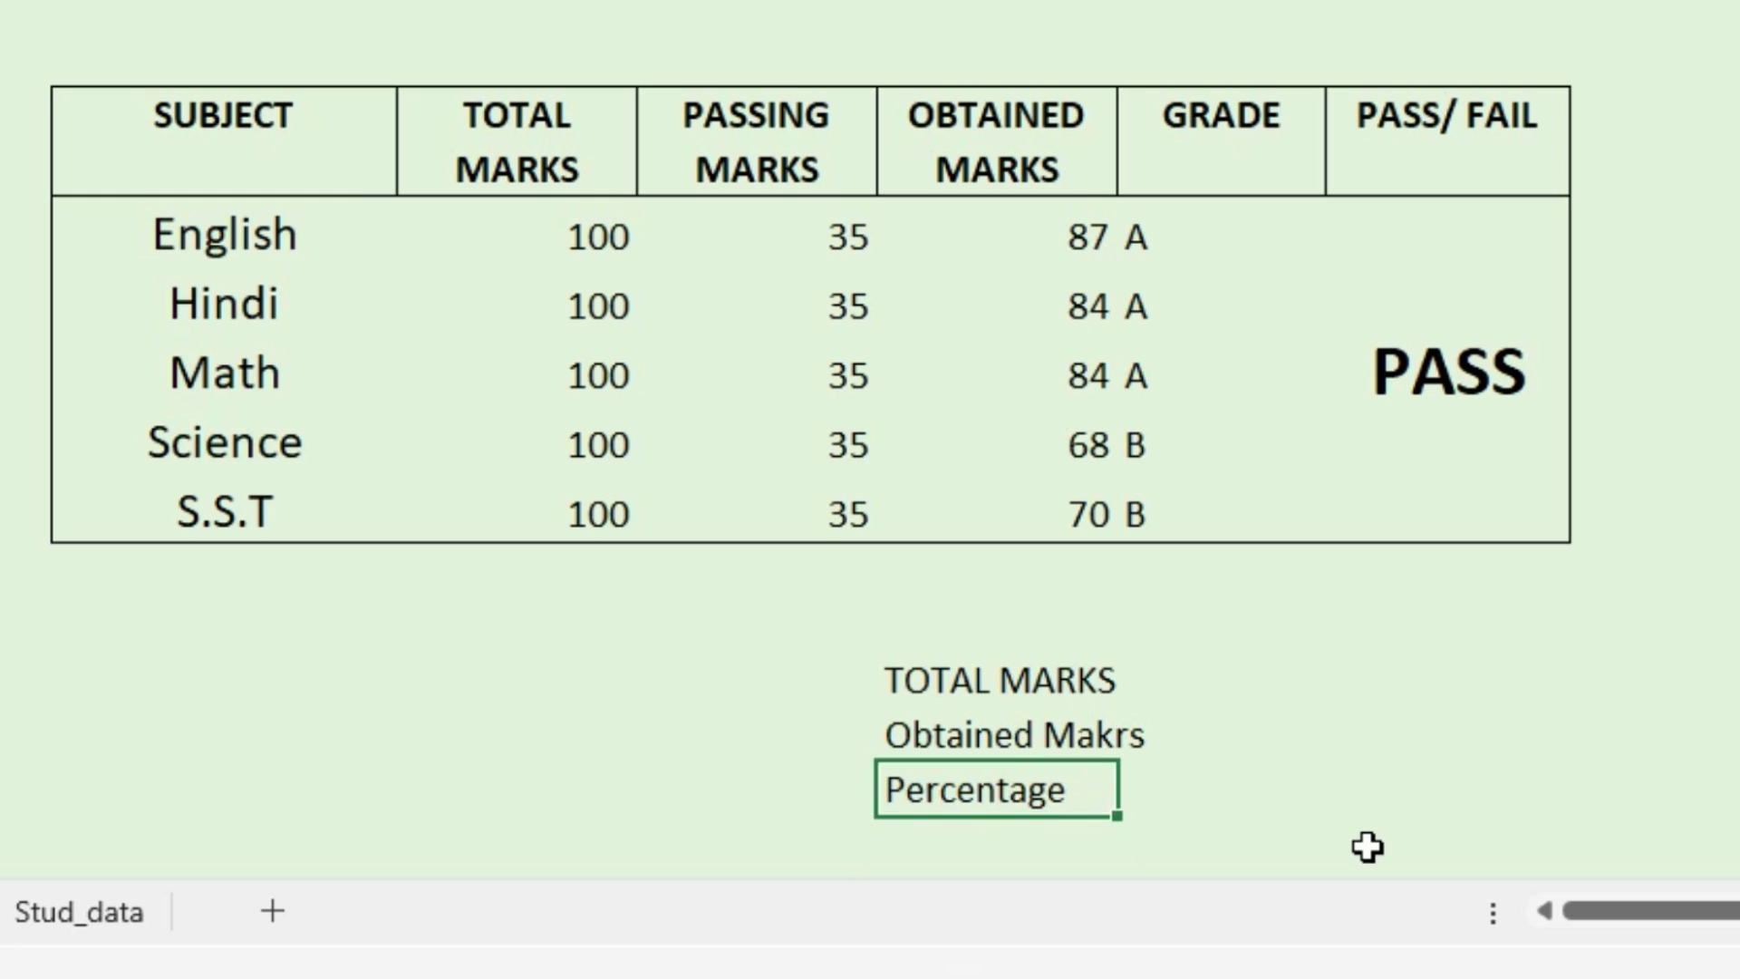
pyautogui.press('Return')
pyautogui.write('Di')
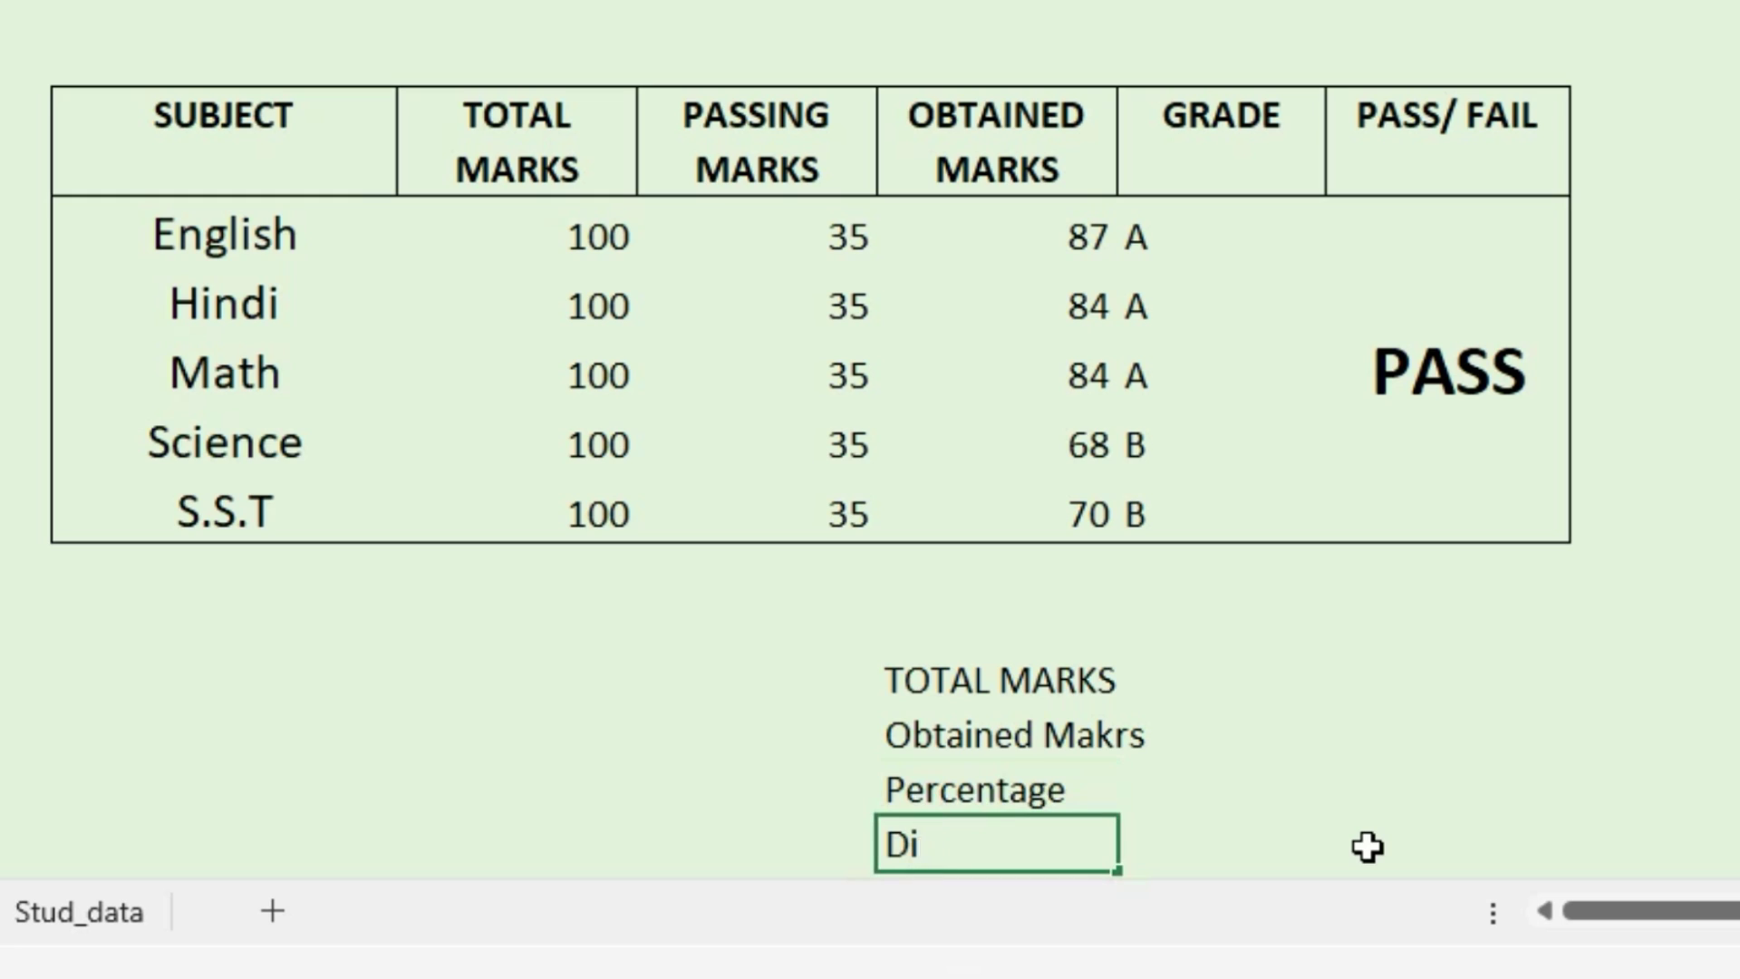
pyautogui.write('vision')
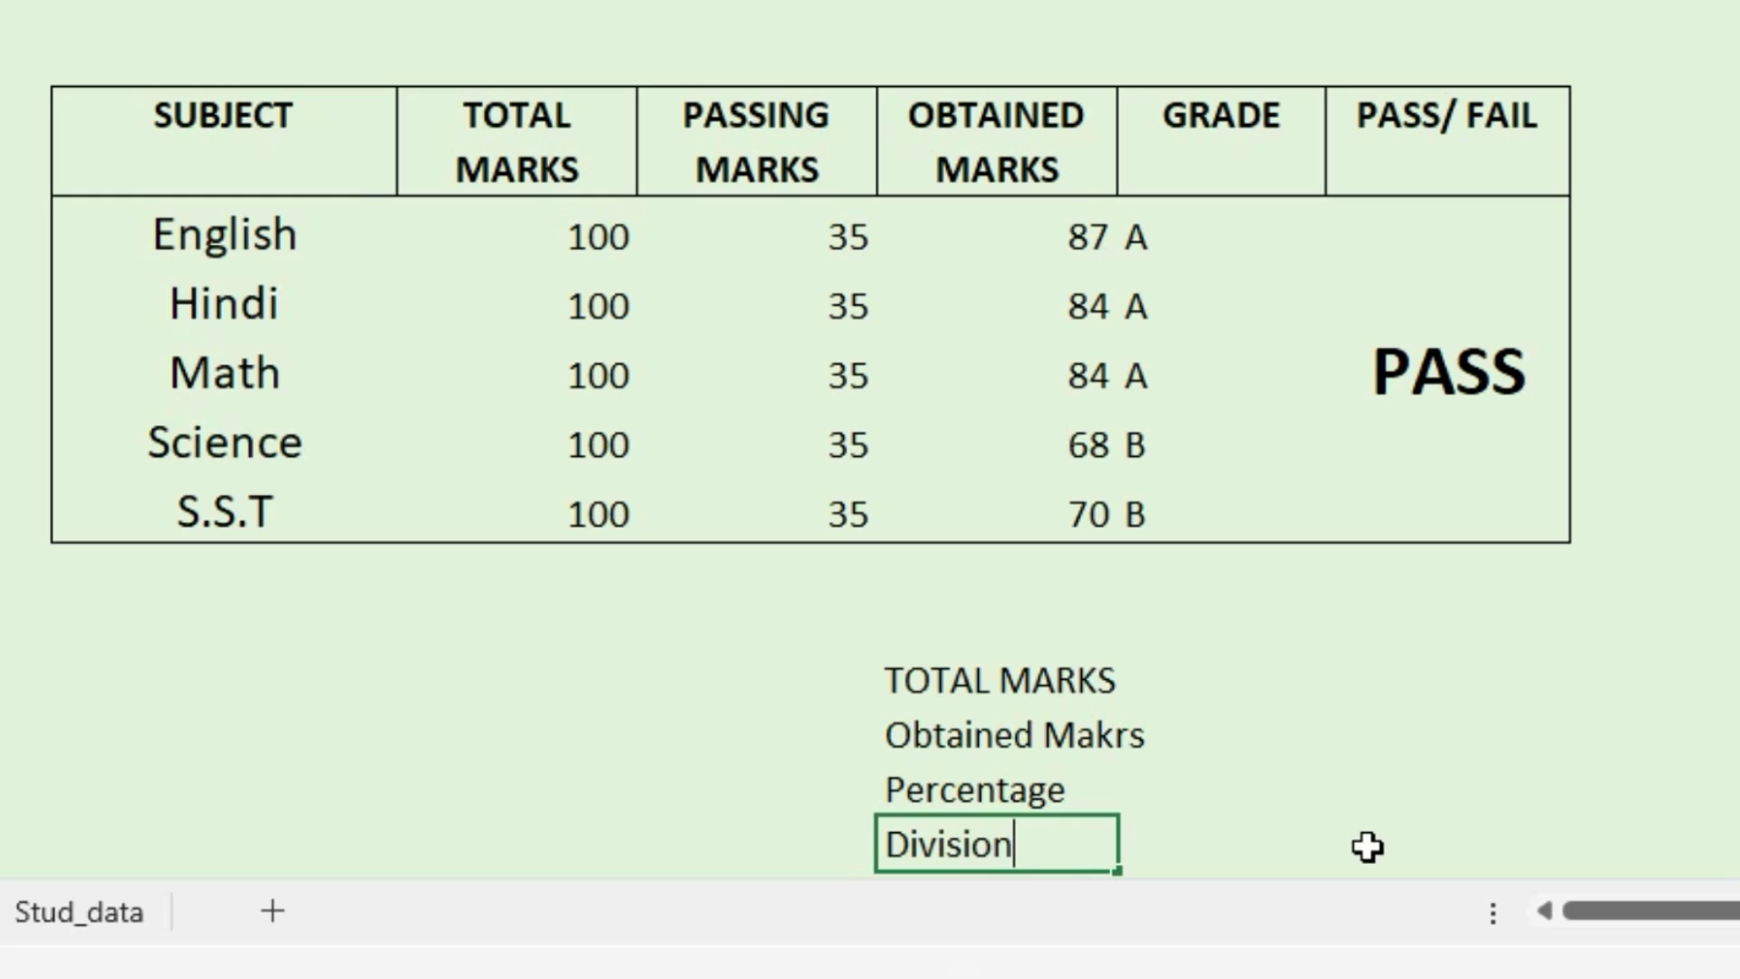
pyautogui.press('Return')
# Merge and centre the TOTAL MARKS and Obtained Makrs labels, each across columns G and H of its row
pyautogui.click(1019, 612)
pyautogui.moveTo(990, 610); pyautogui.dragTo(1224, 628)
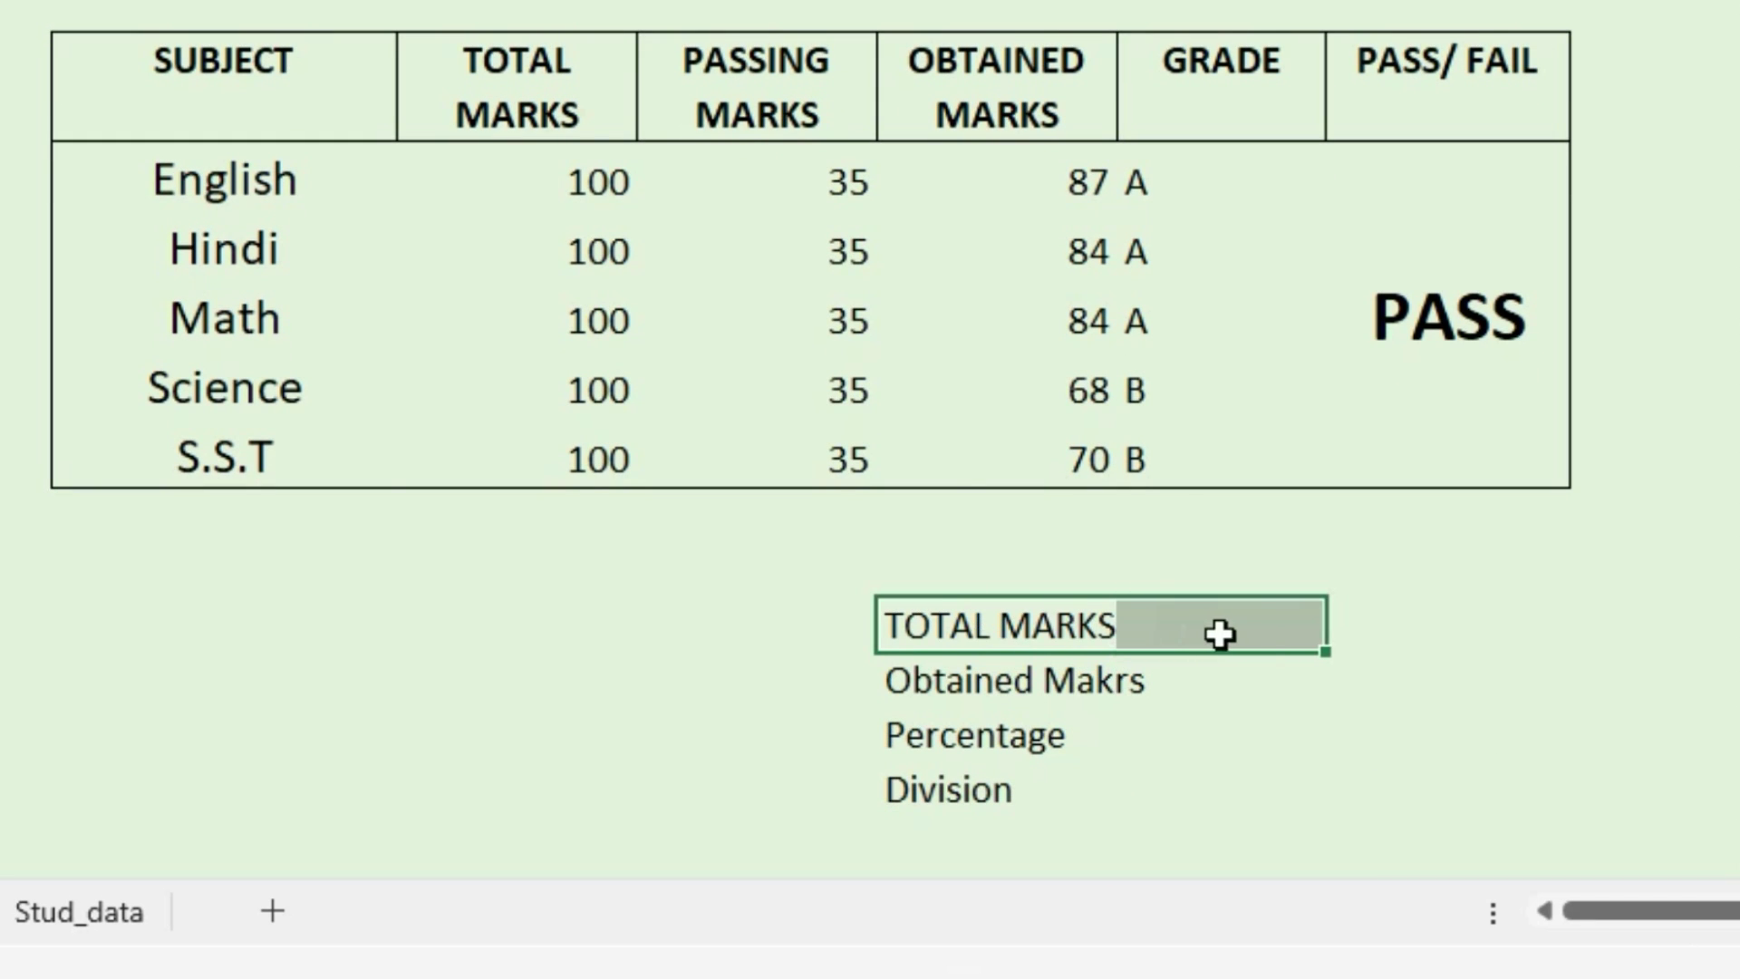
pyautogui.click(105, 20)
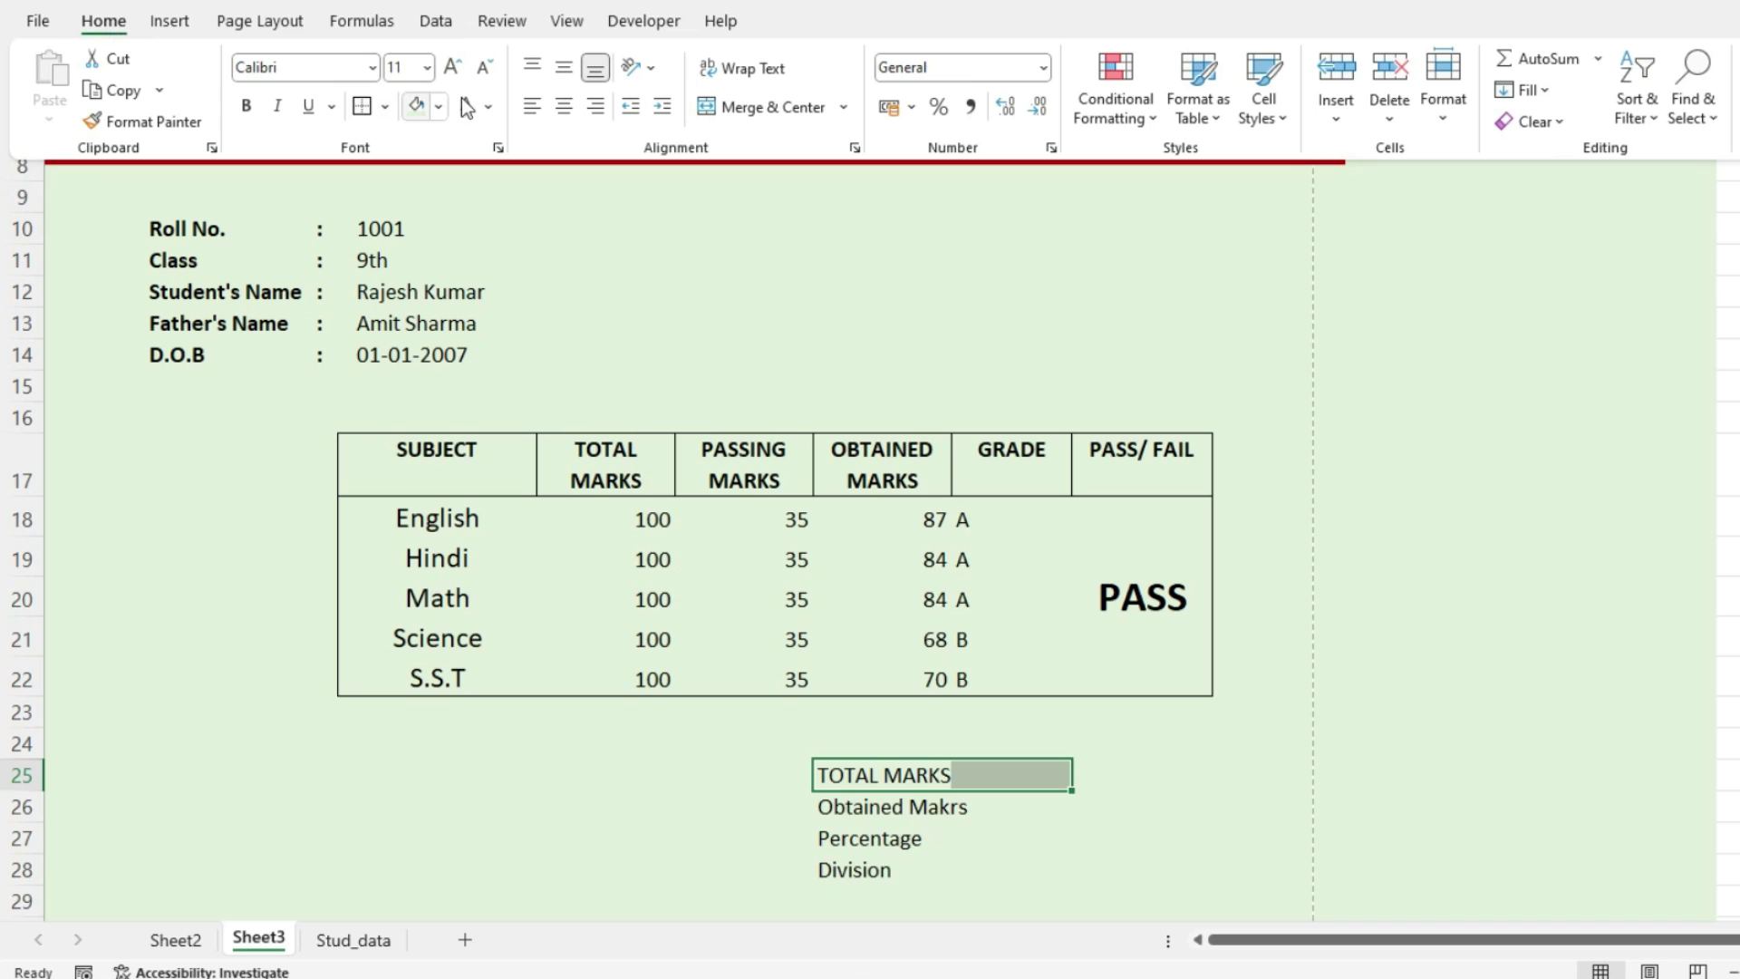
pyautogui.click(737, 110)
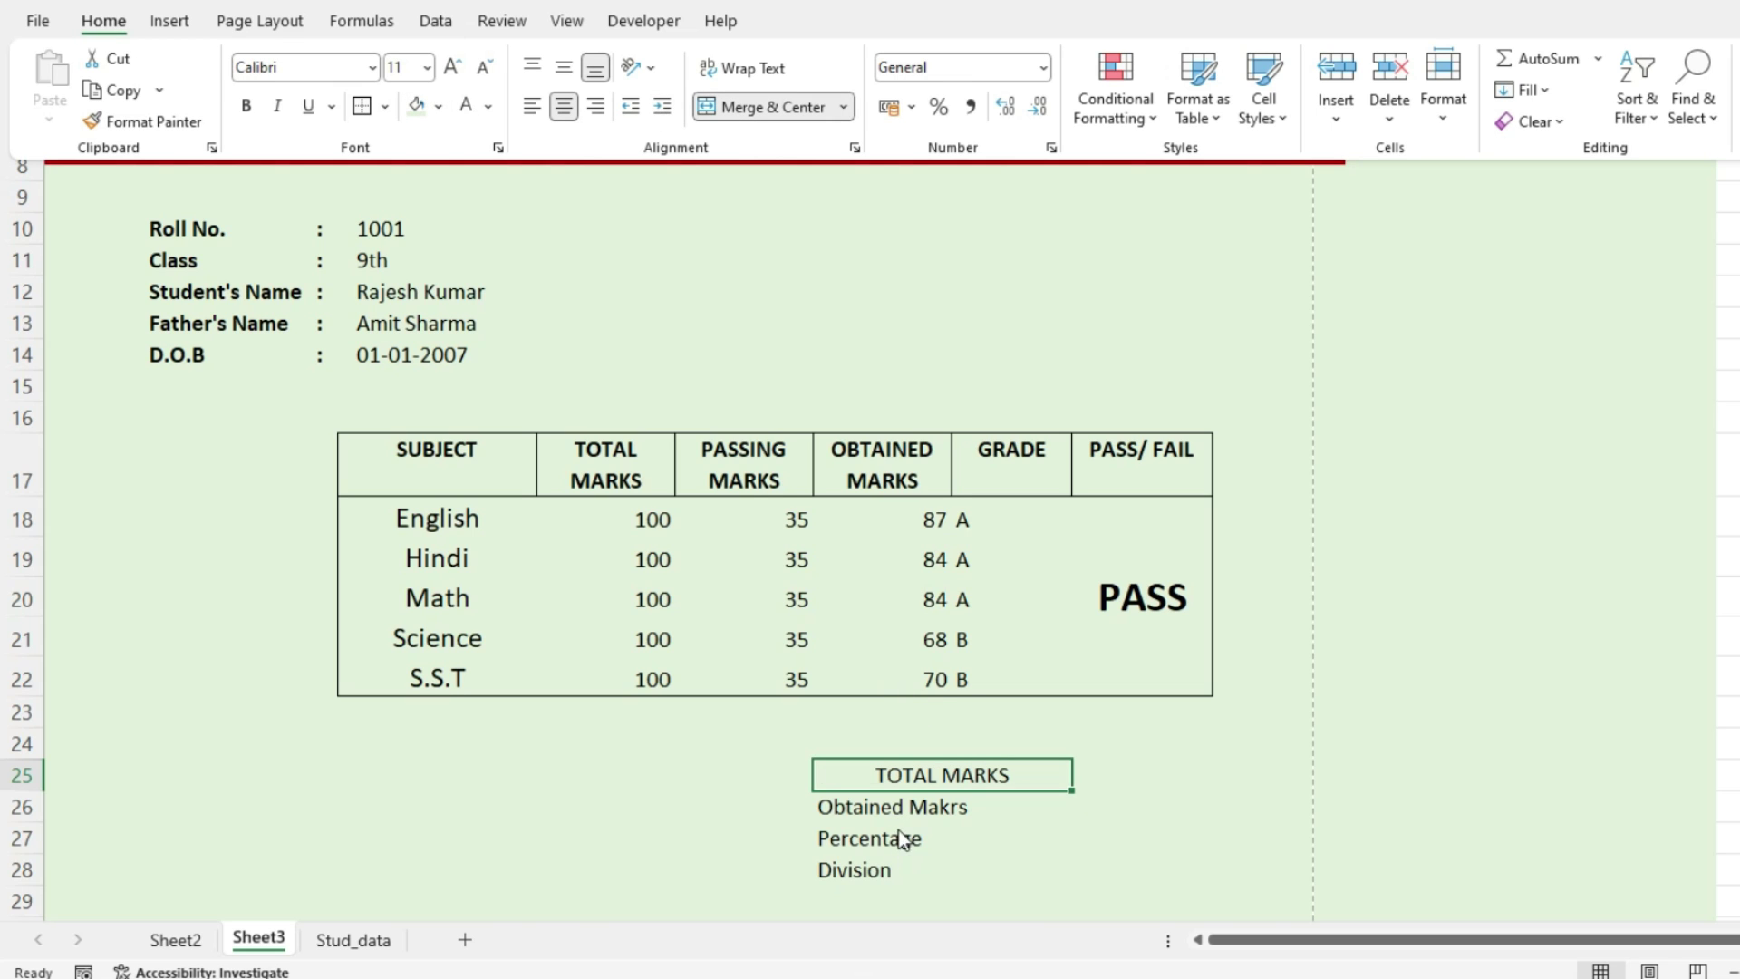
pyautogui.click(894, 774)
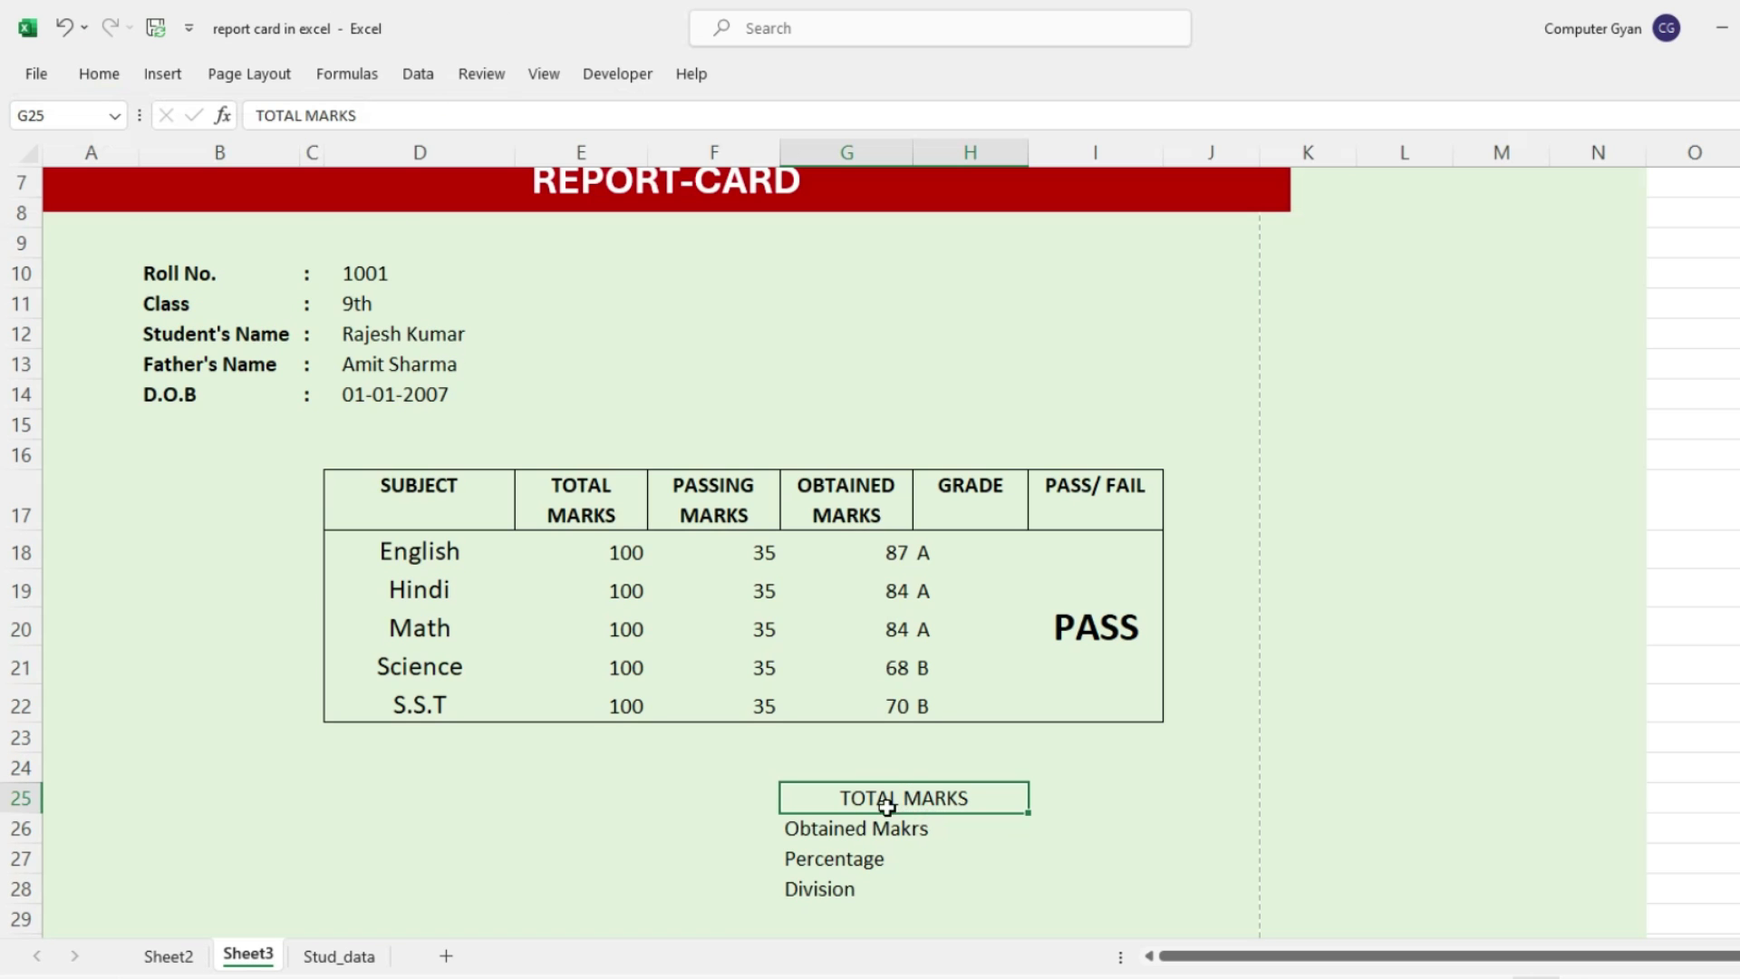
pyautogui.click(858, 825)
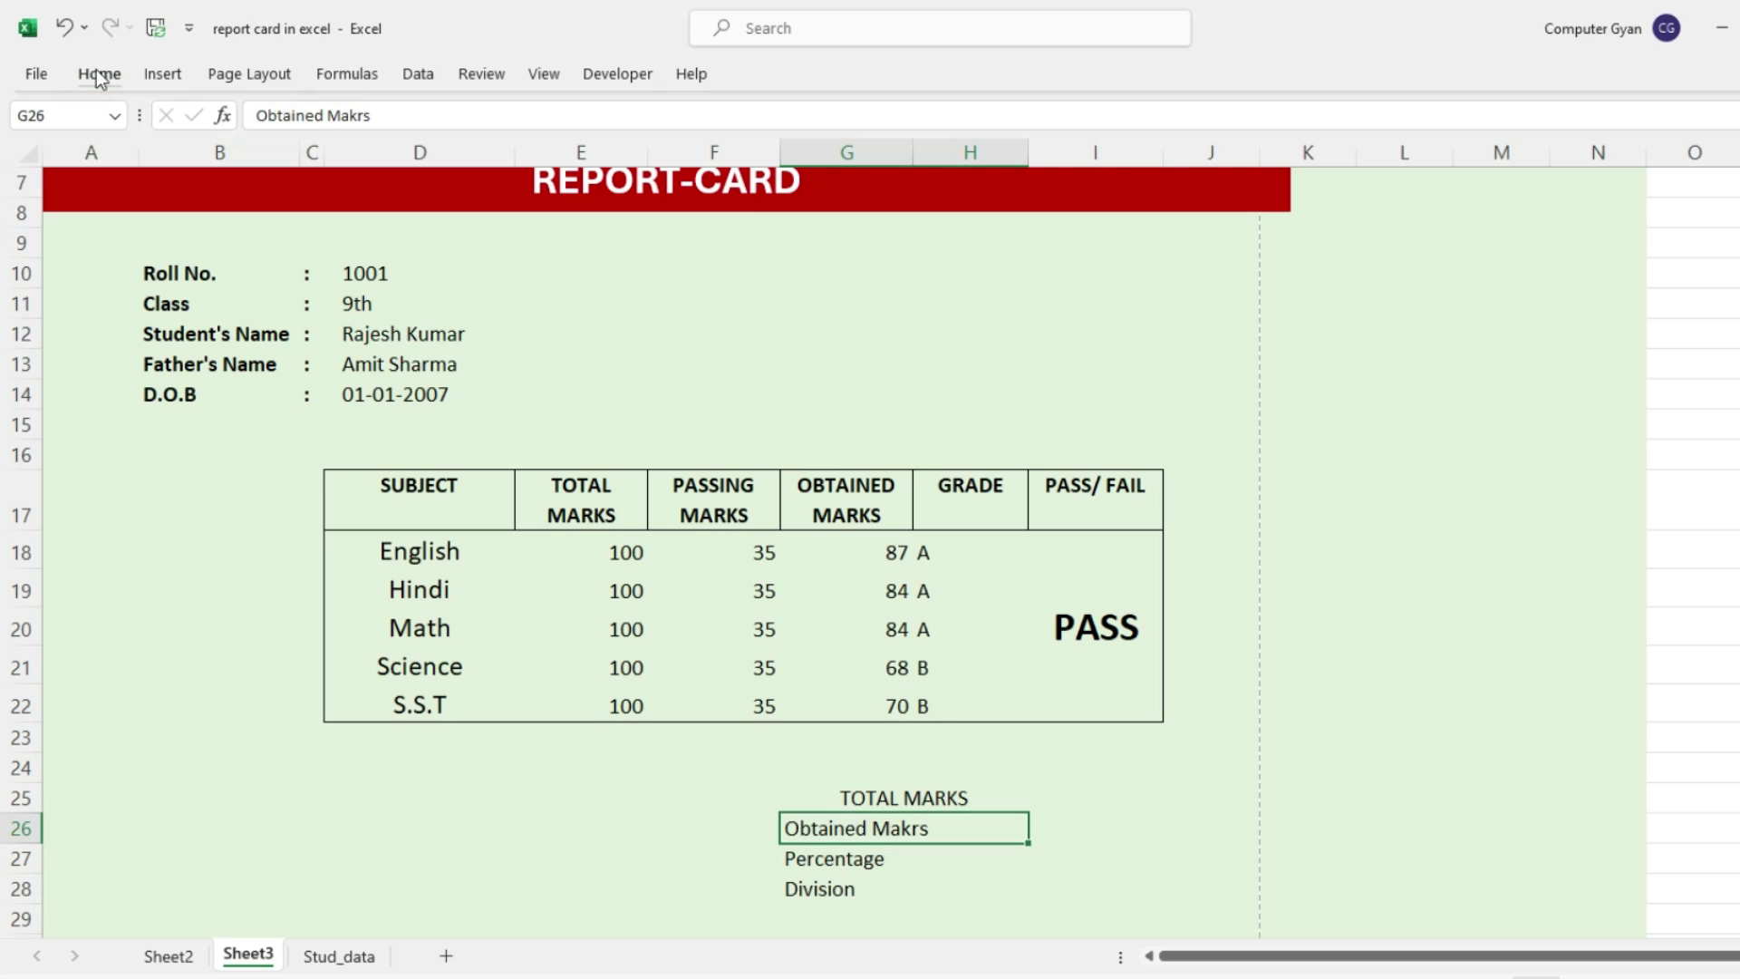
pyautogui.click(98, 73)
pyautogui.click(739, 158)
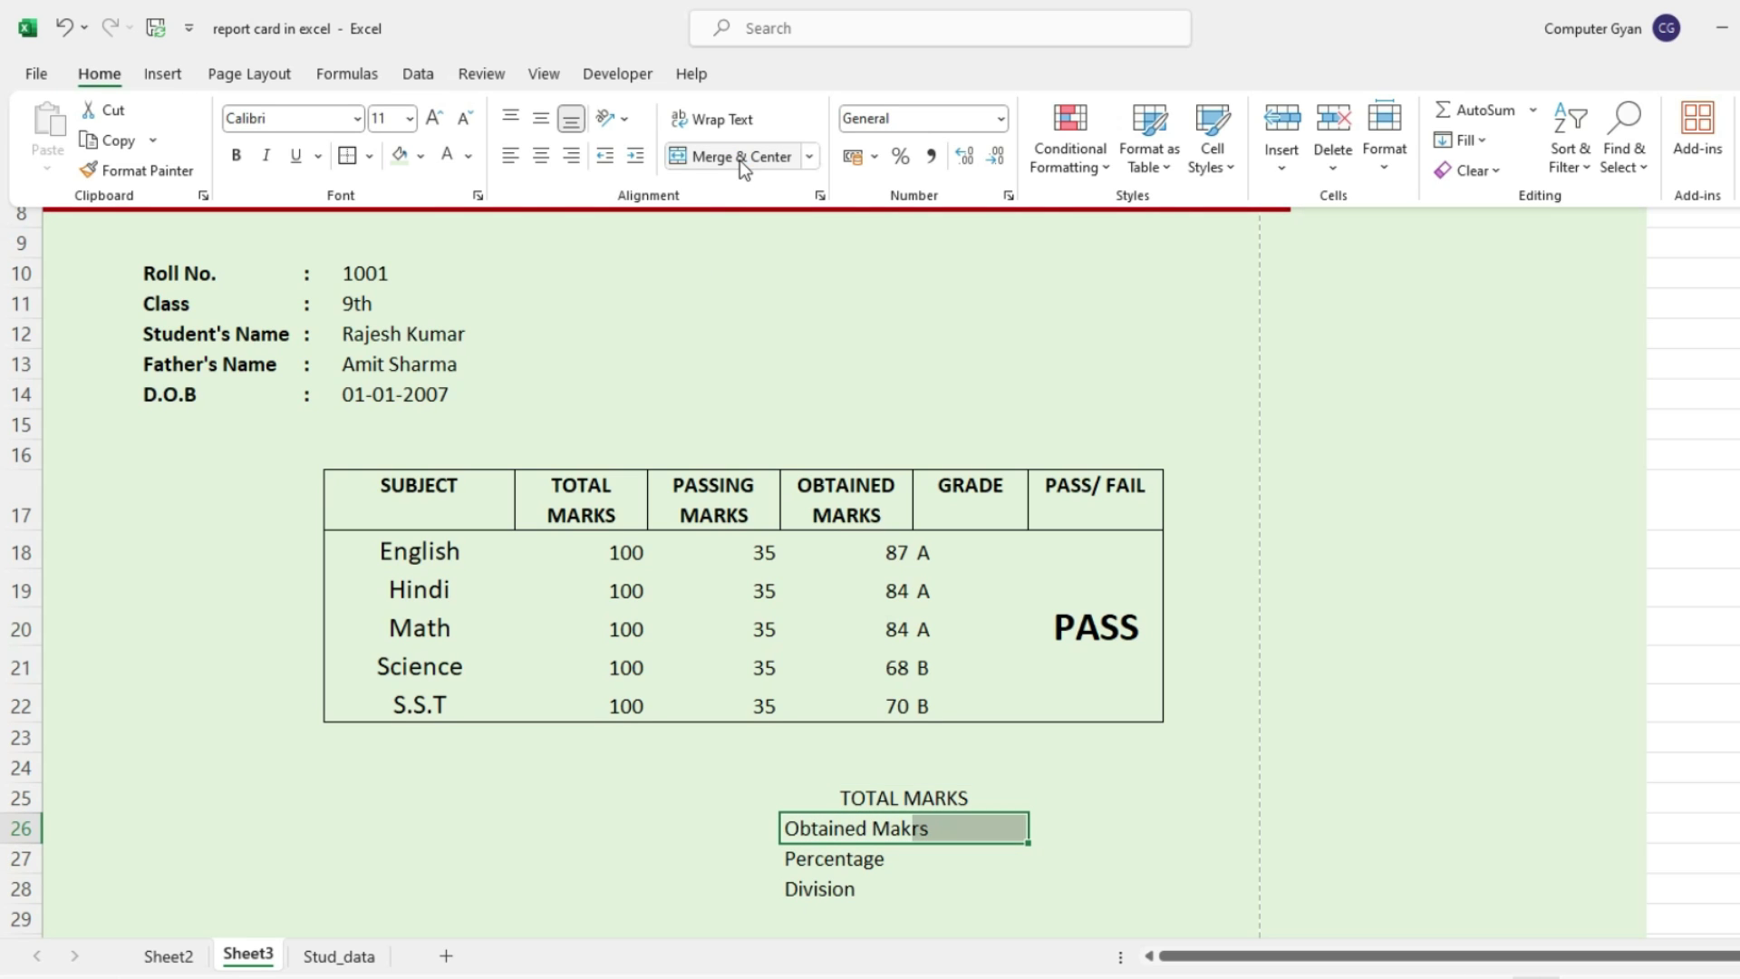
# Merge and centre the Percentage and Division labels, each across columns G and H of its row
pyautogui.click(857, 862)
pyautogui.click(857, 862)
pyautogui.click(100, 78)
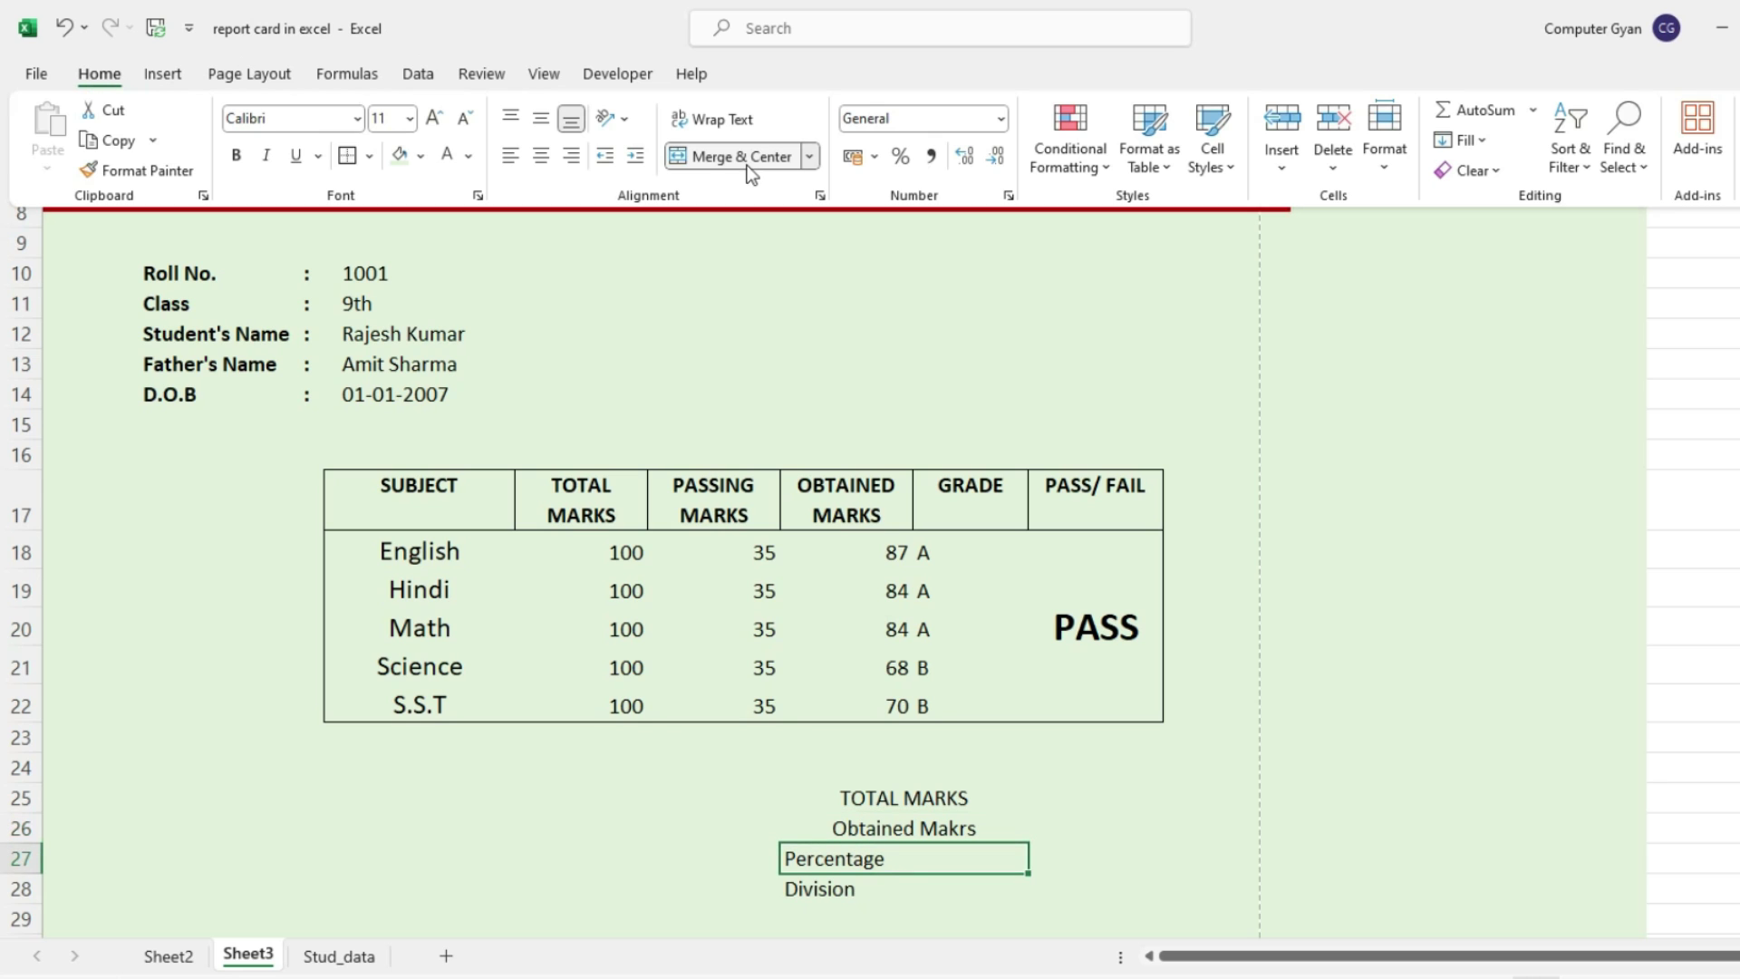
pyautogui.click(743, 158)
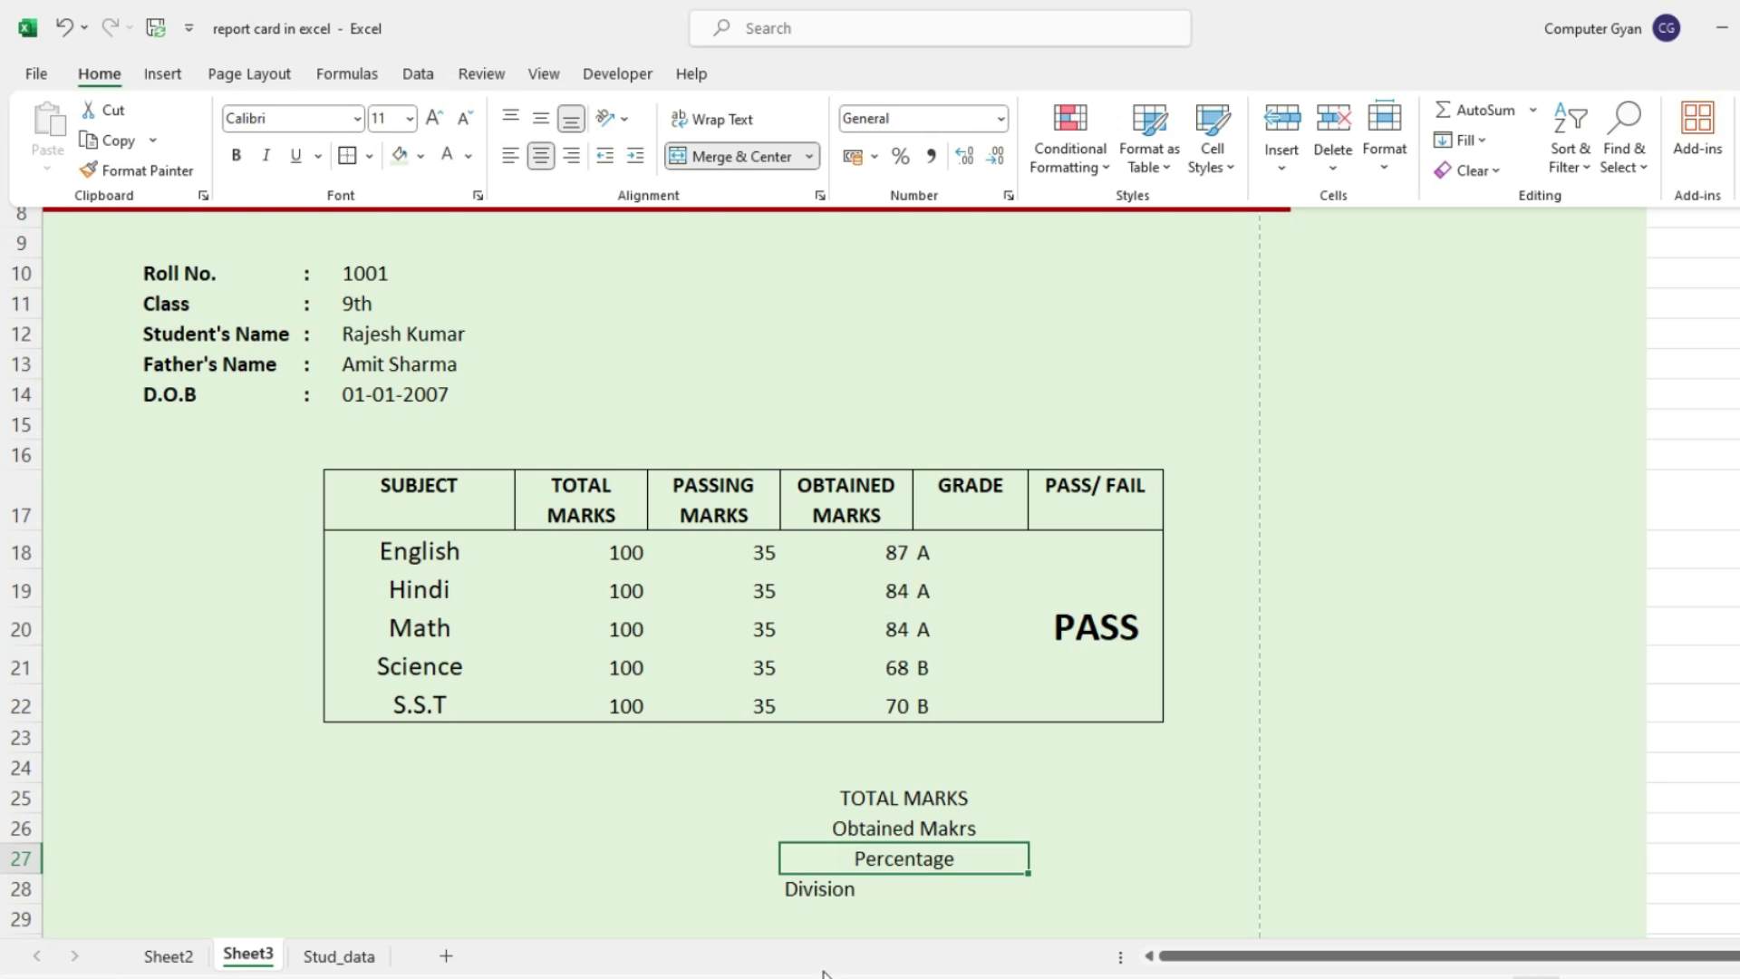
pyautogui.click(864, 896)
pyautogui.click(862, 896)
pyautogui.moveTo(884, 797); pyautogui.dragTo(870, 889)
pyautogui.click(839, 891)
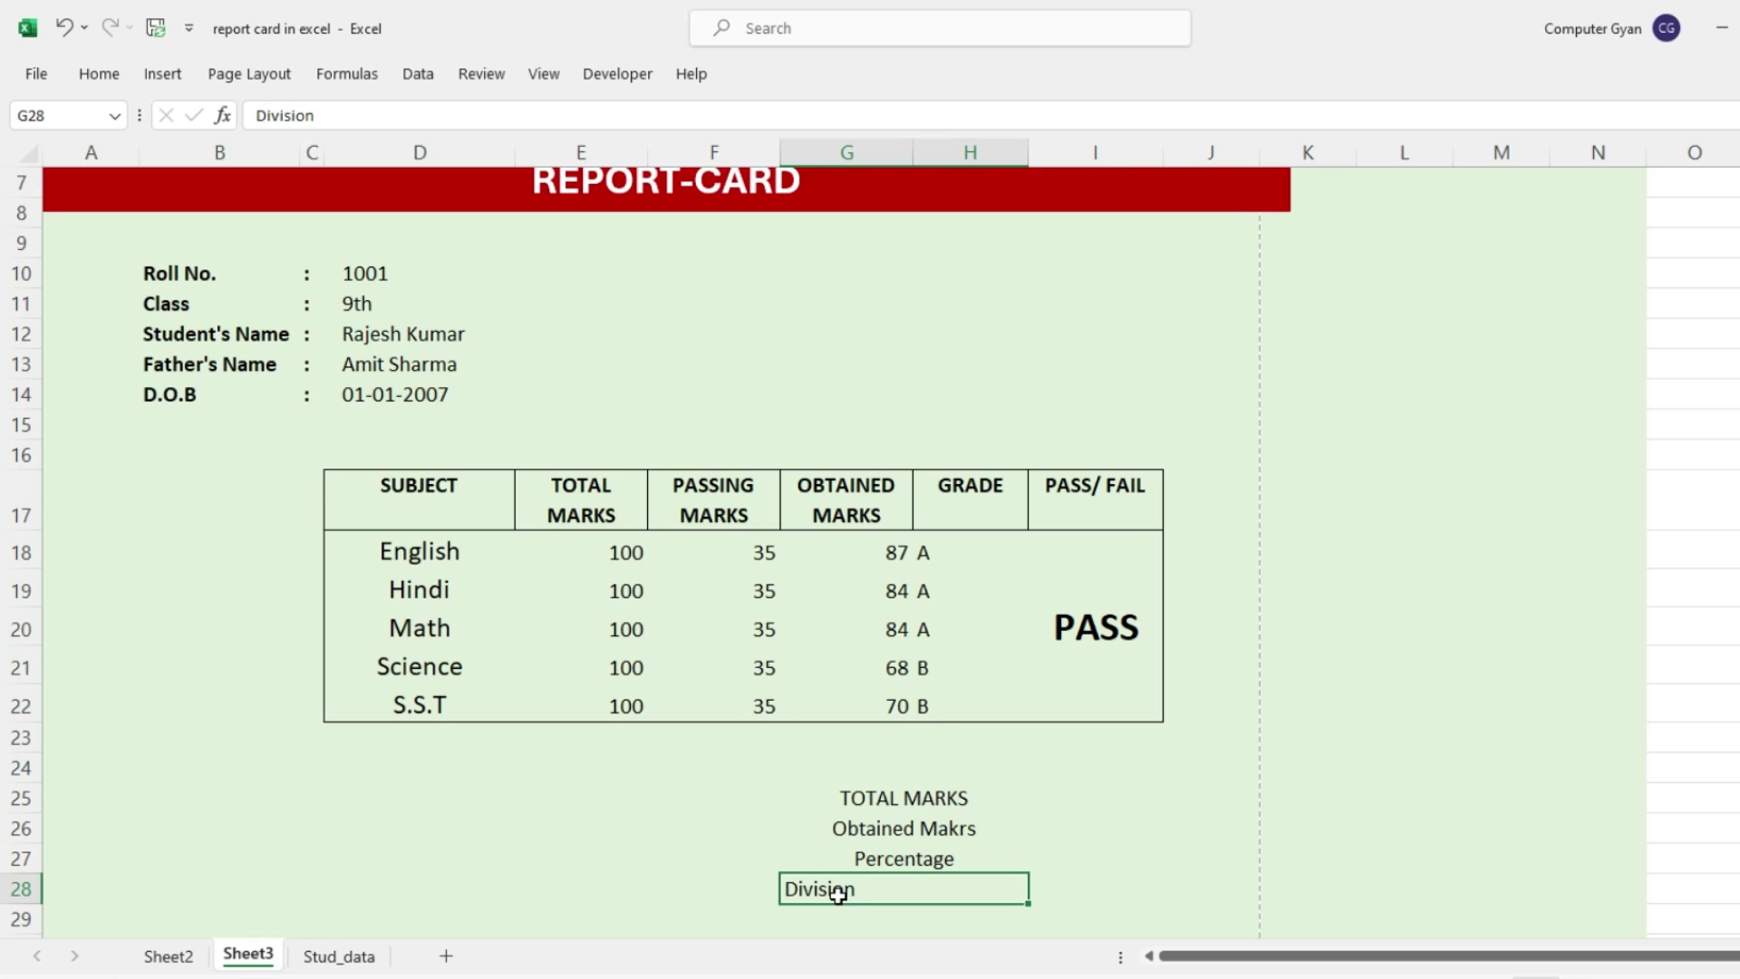
pyautogui.click(107, 76)
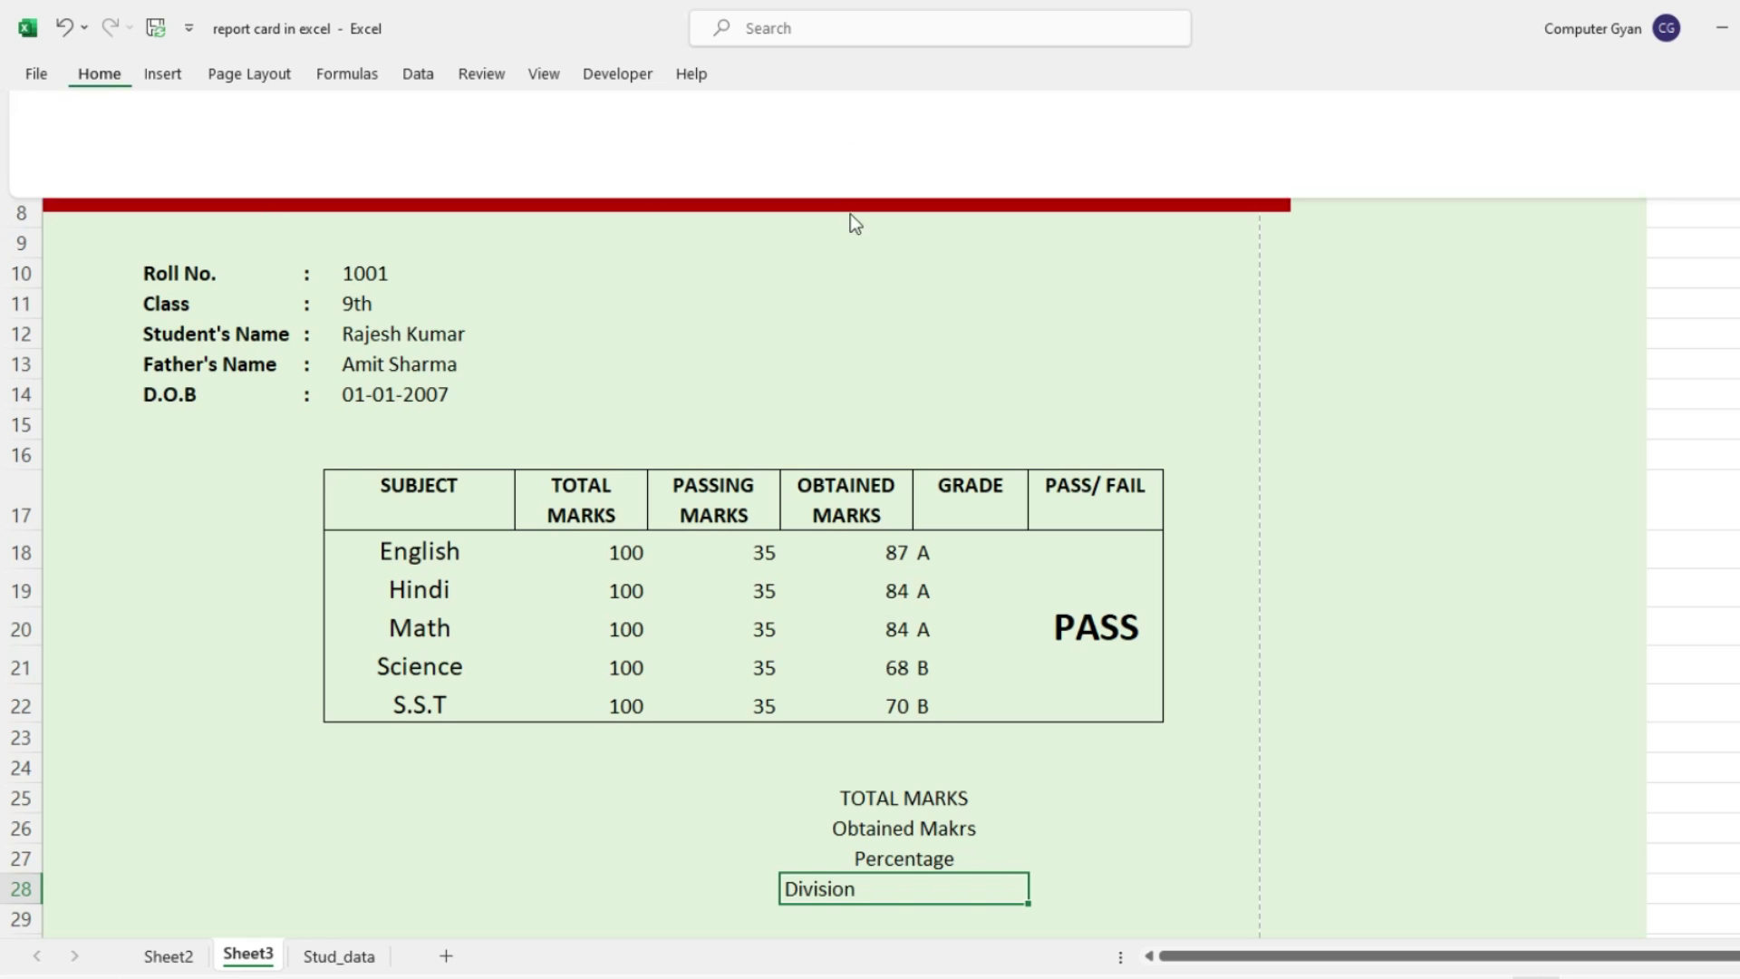
pyautogui.click(768, 155)
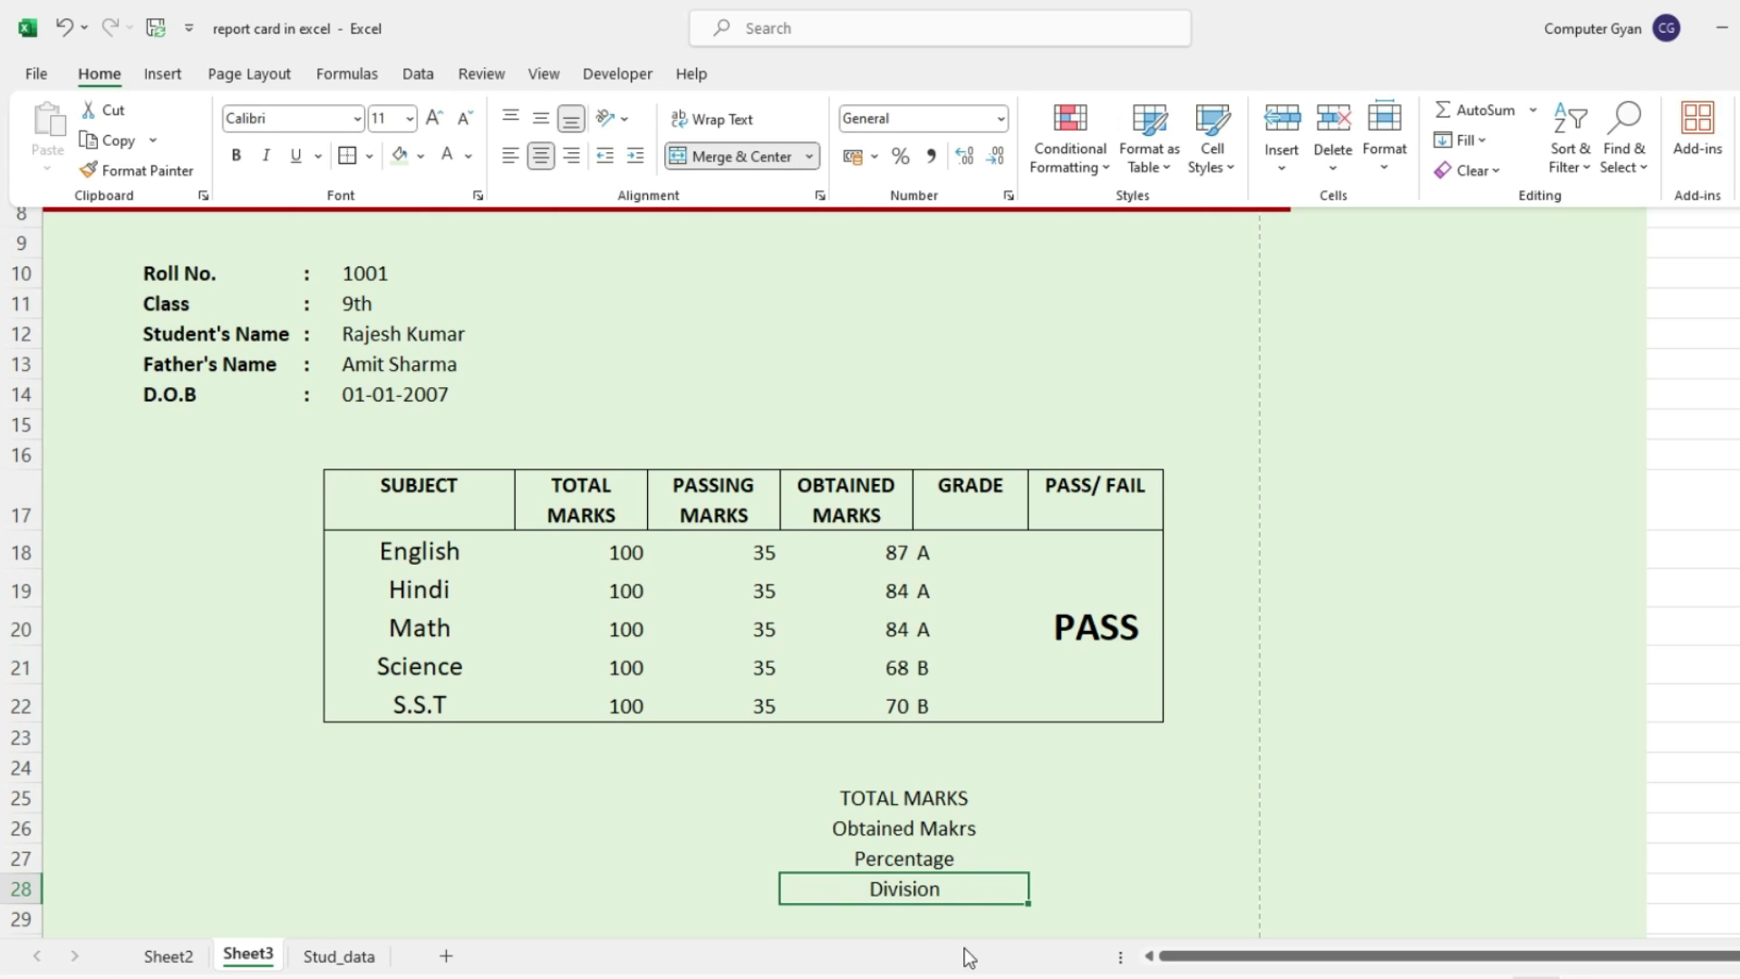
# Left-align the four summary labels in G25:H28 with one indent level and make them bold at font size 12
pyautogui.click(926, 797)
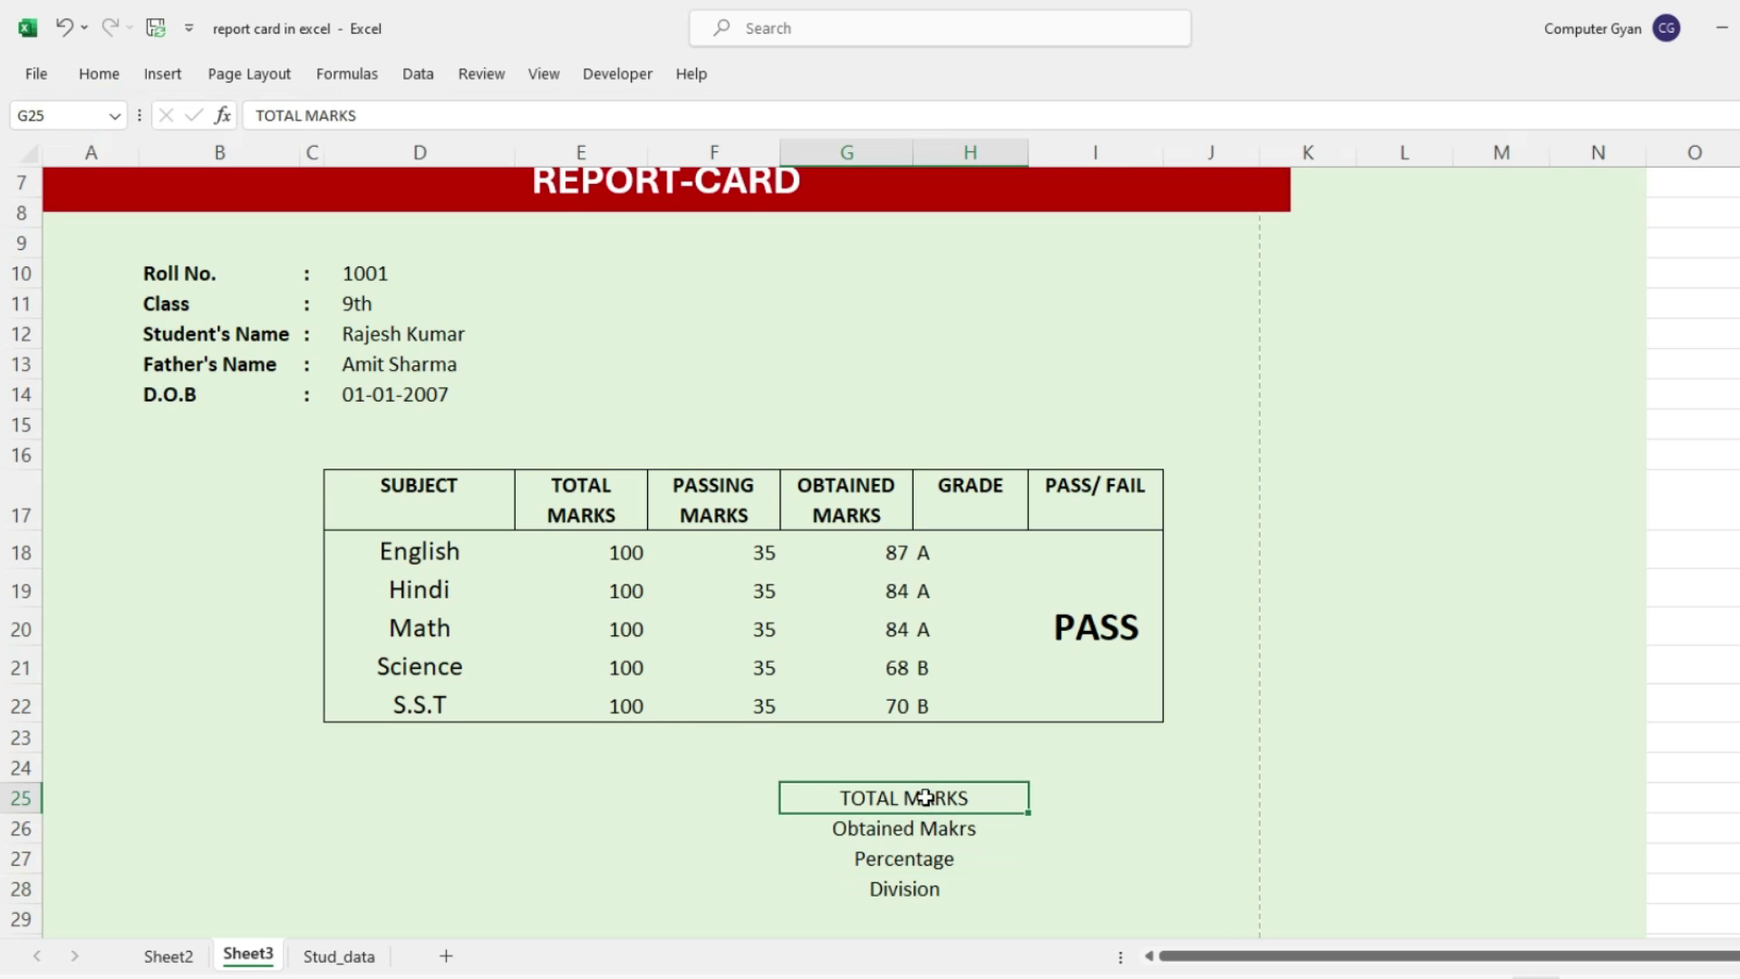
pyautogui.moveTo(925, 798); pyautogui.dragTo(906, 898)
pyautogui.click(98, 73)
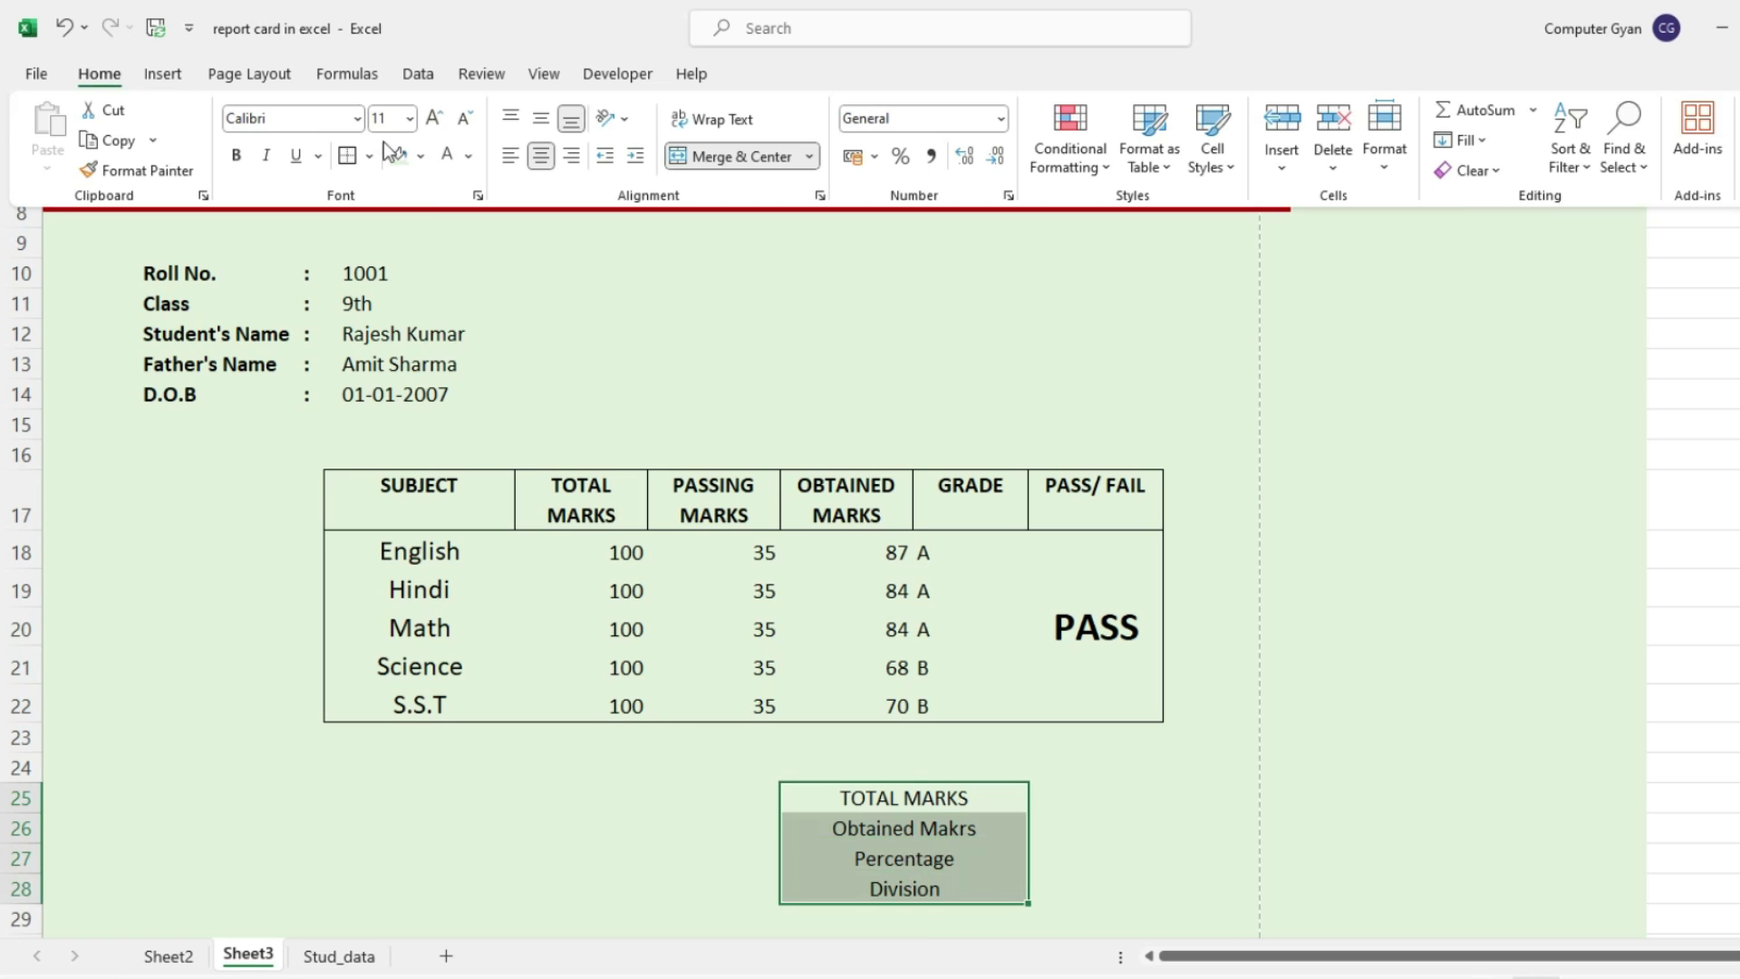
pyautogui.click(510, 157)
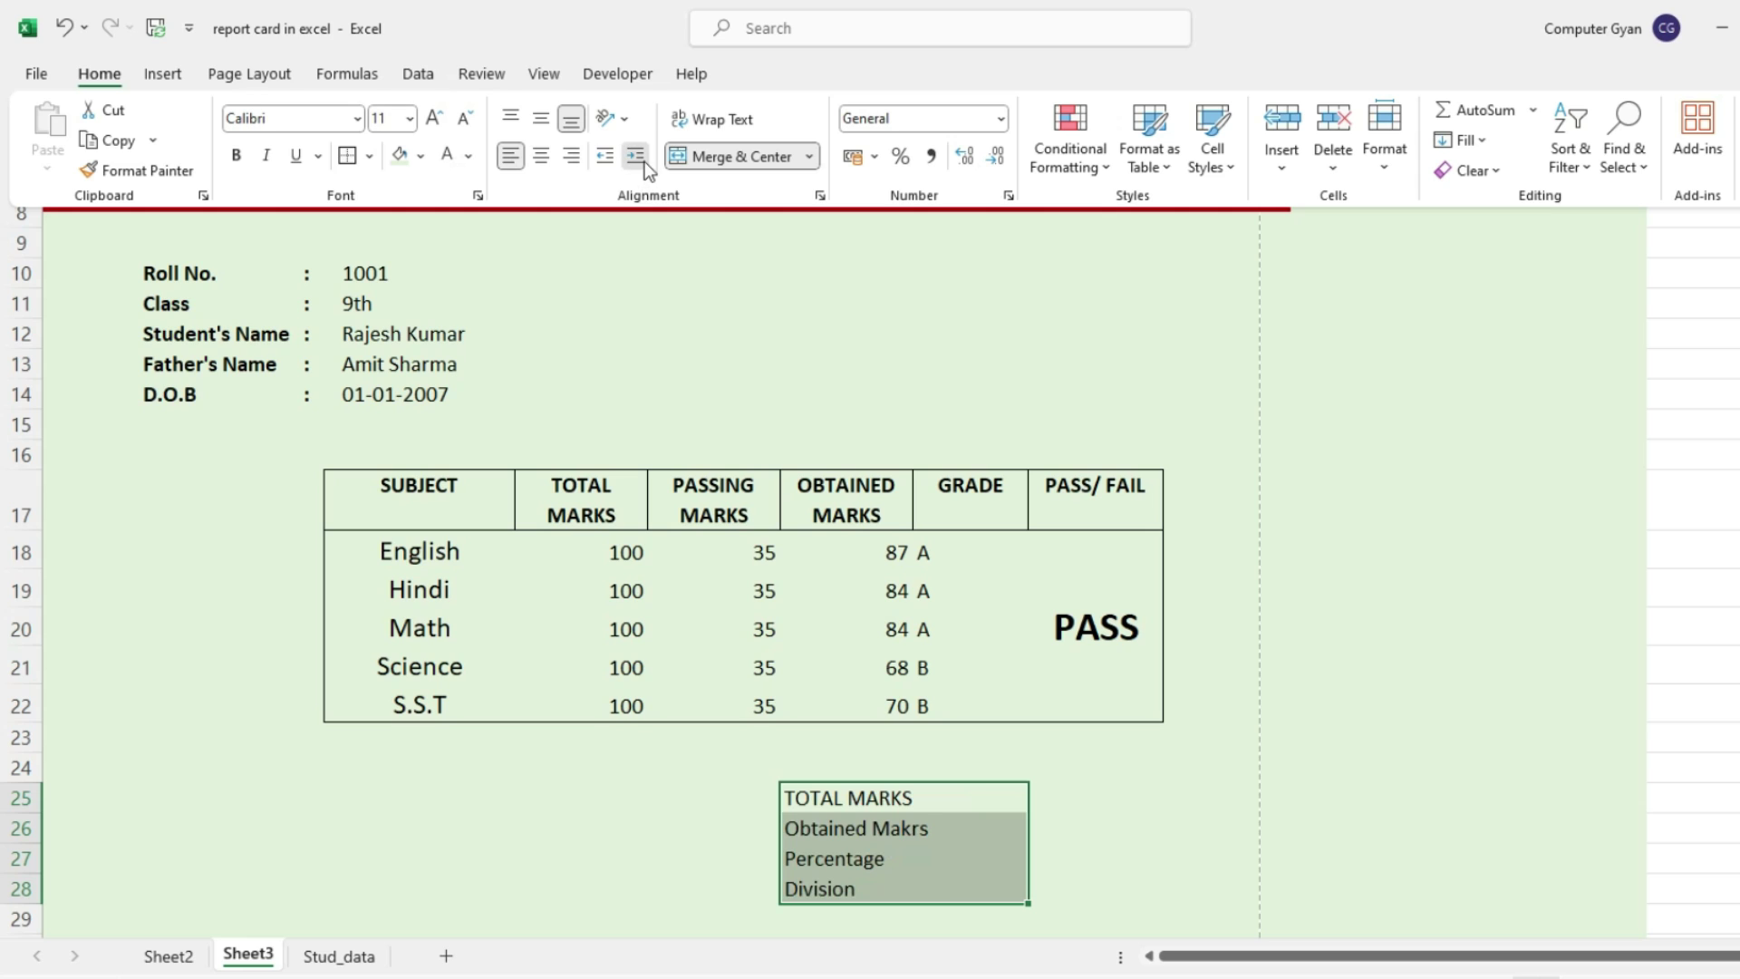
pyautogui.click(644, 162)
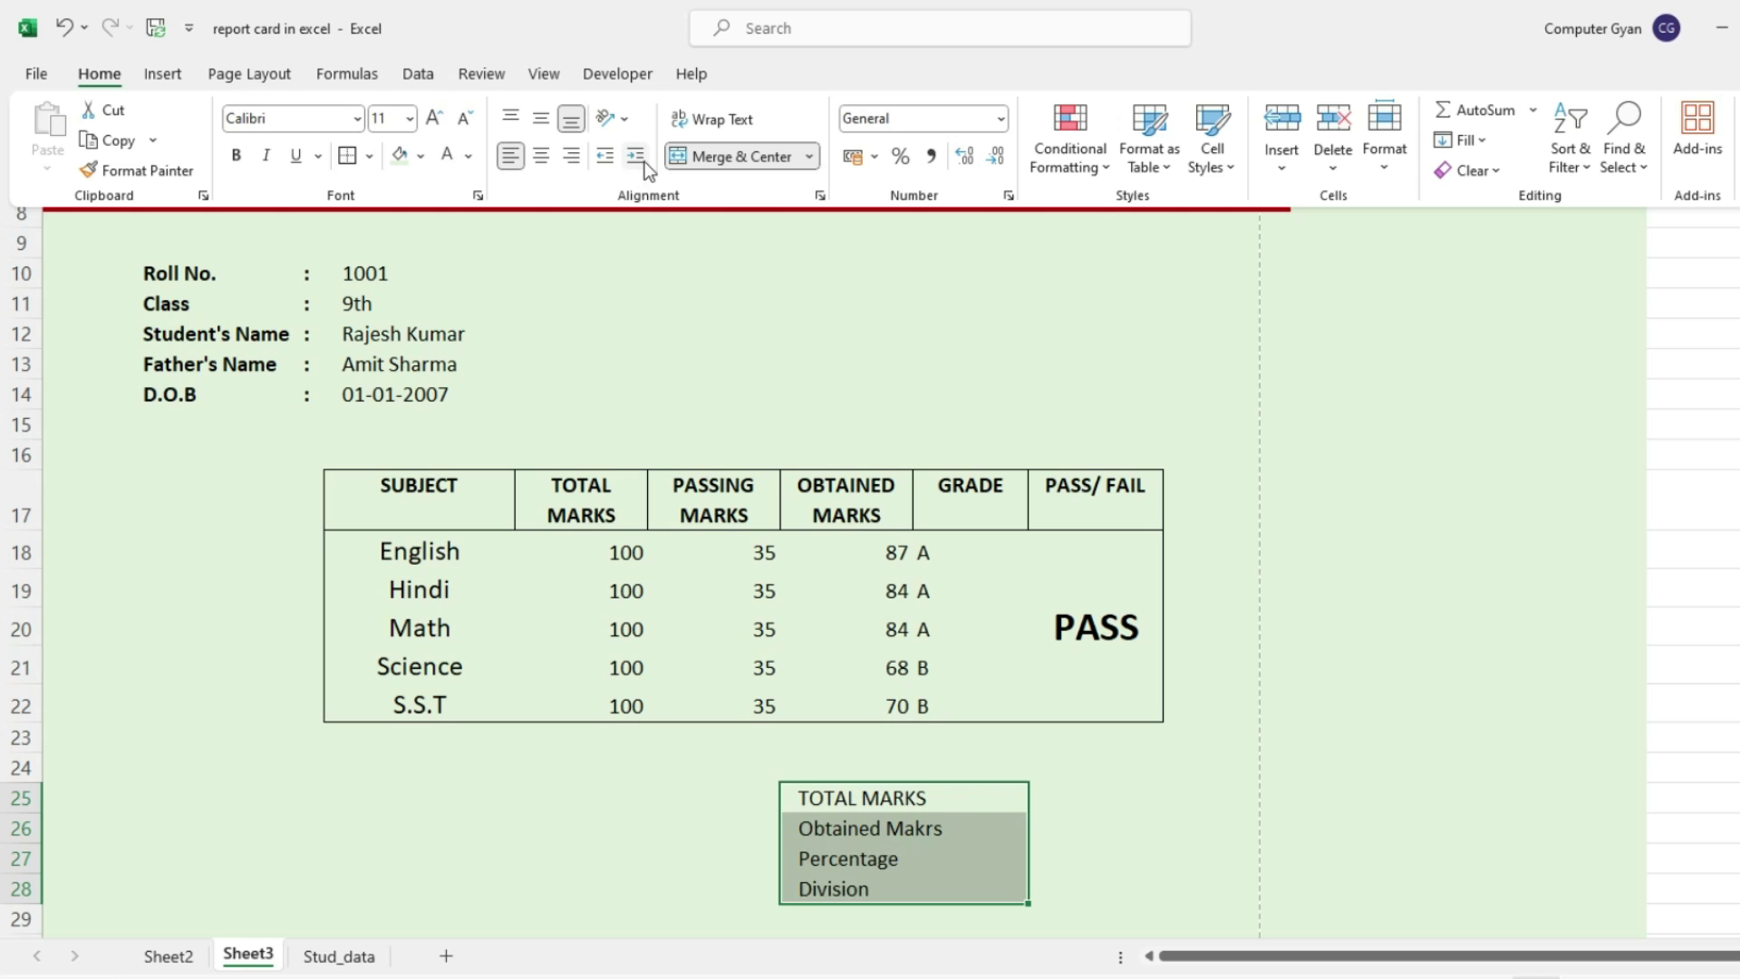
pyautogui.click(434, 127)
pyautogui.click(245, 159)
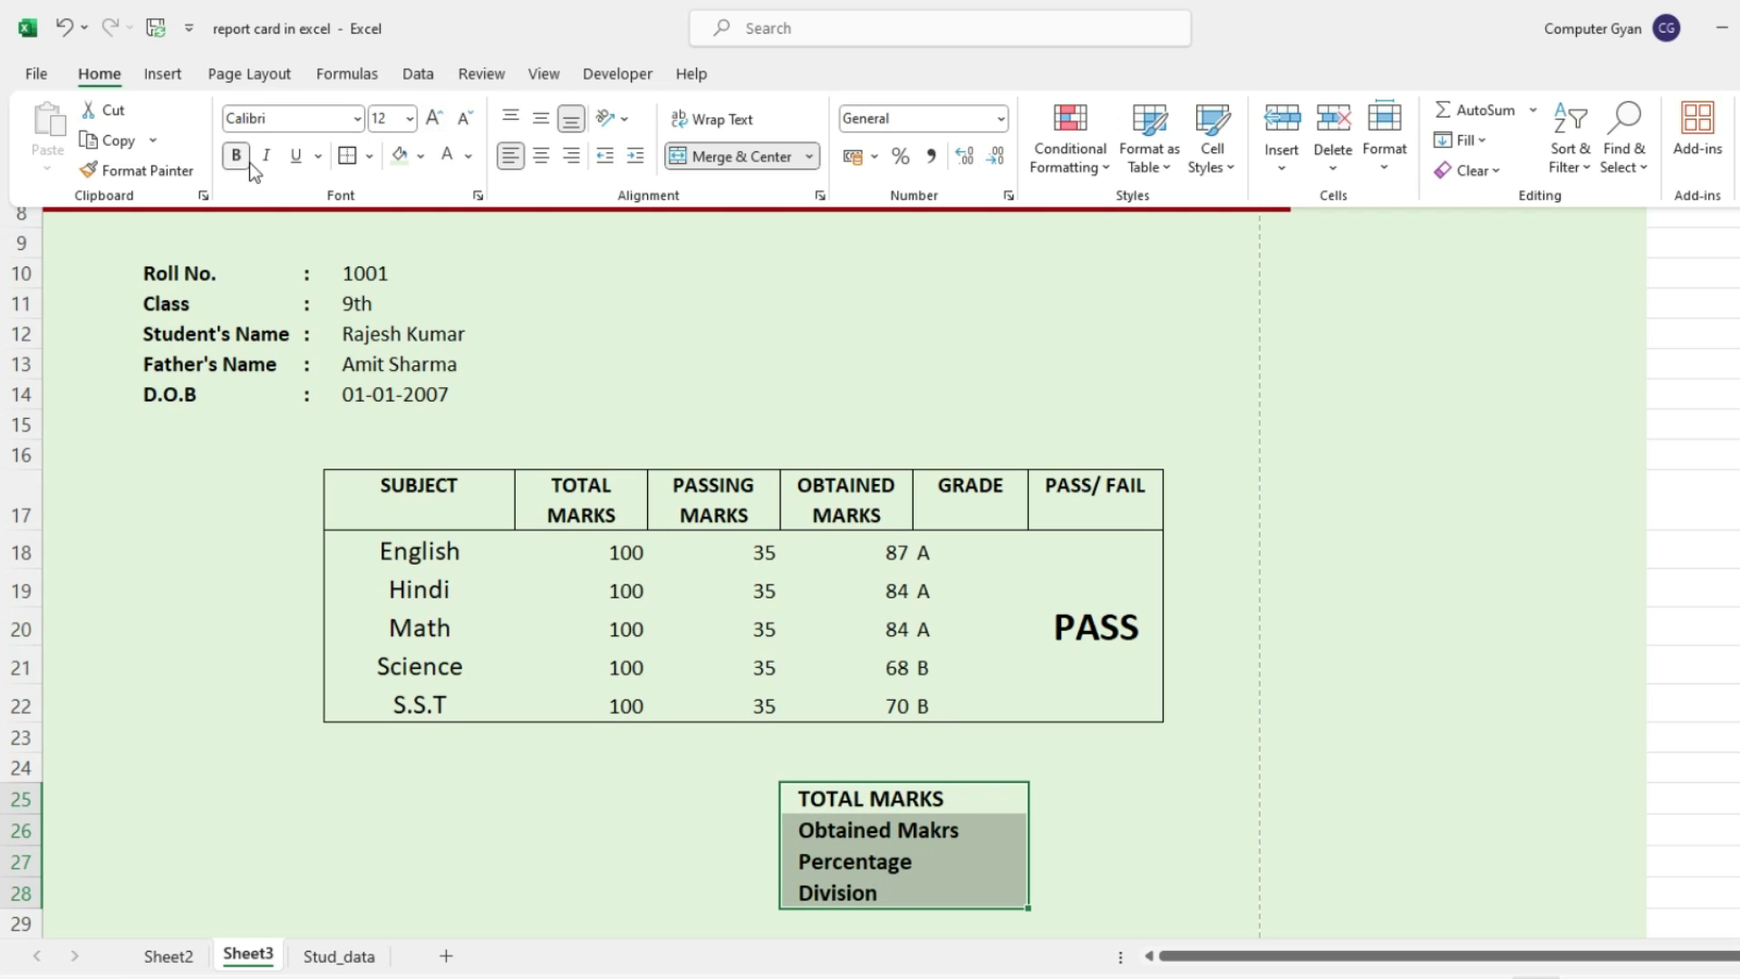
# Calculate TOTAL MARKS in I25 with a SUM of the five subjects' total marks
pyautogui.click(1069, 798)
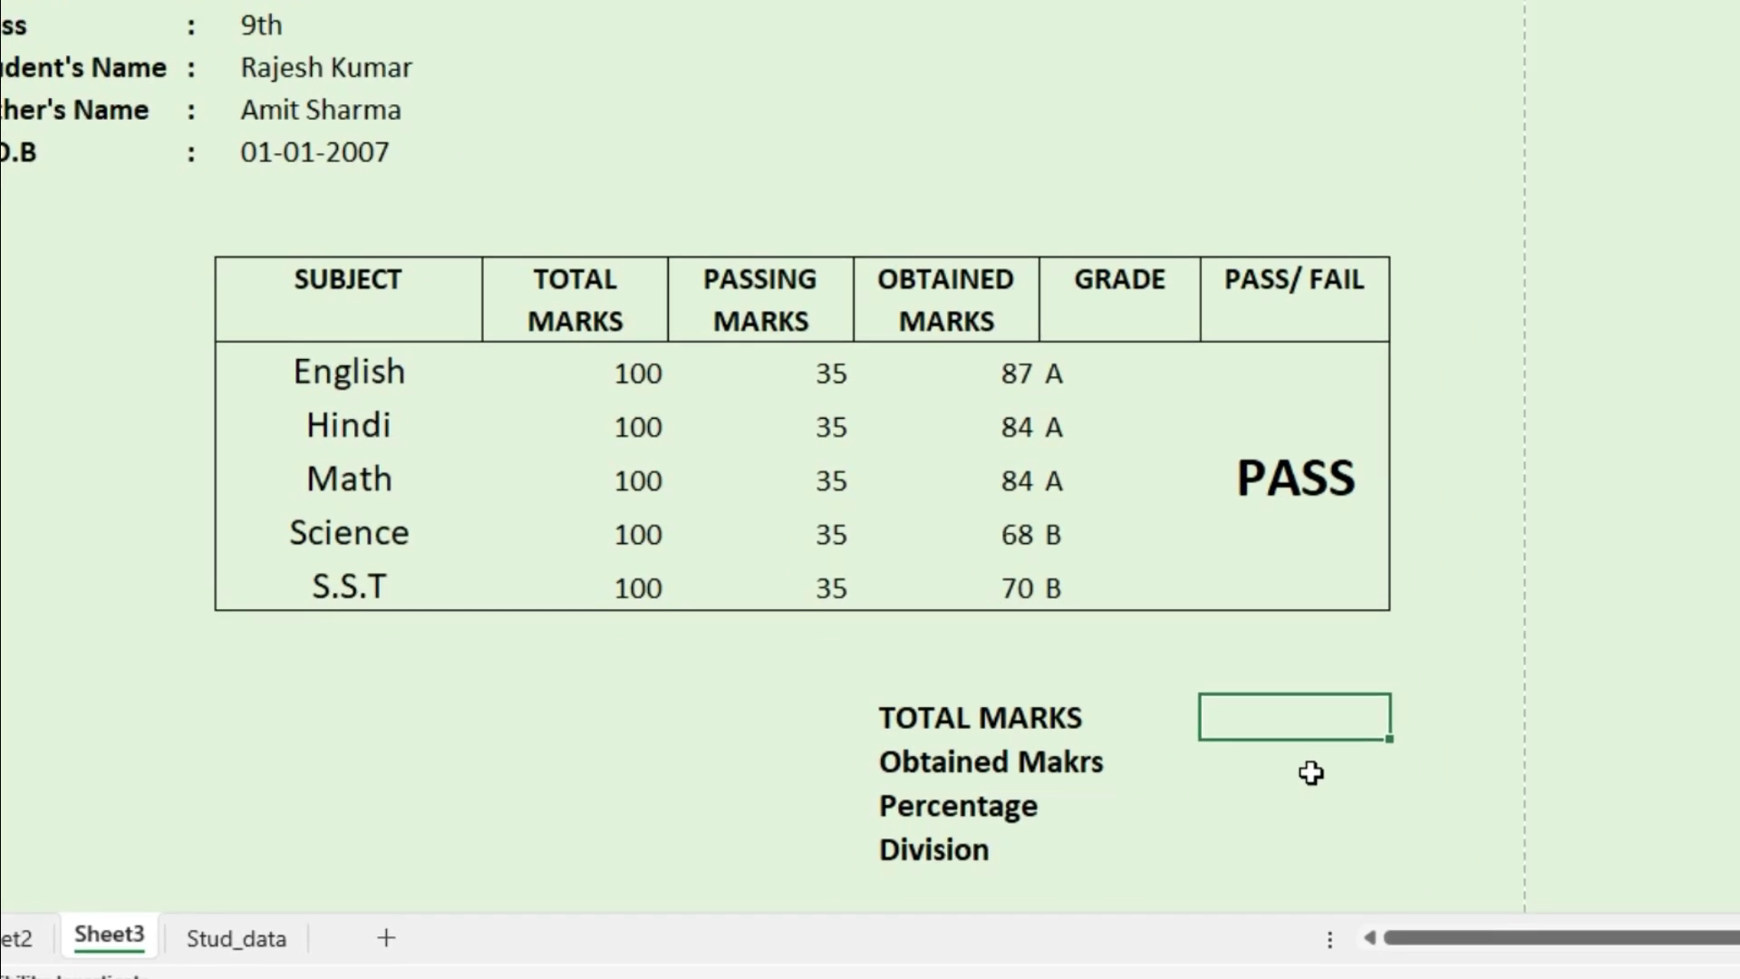
pyautogui.write('=')
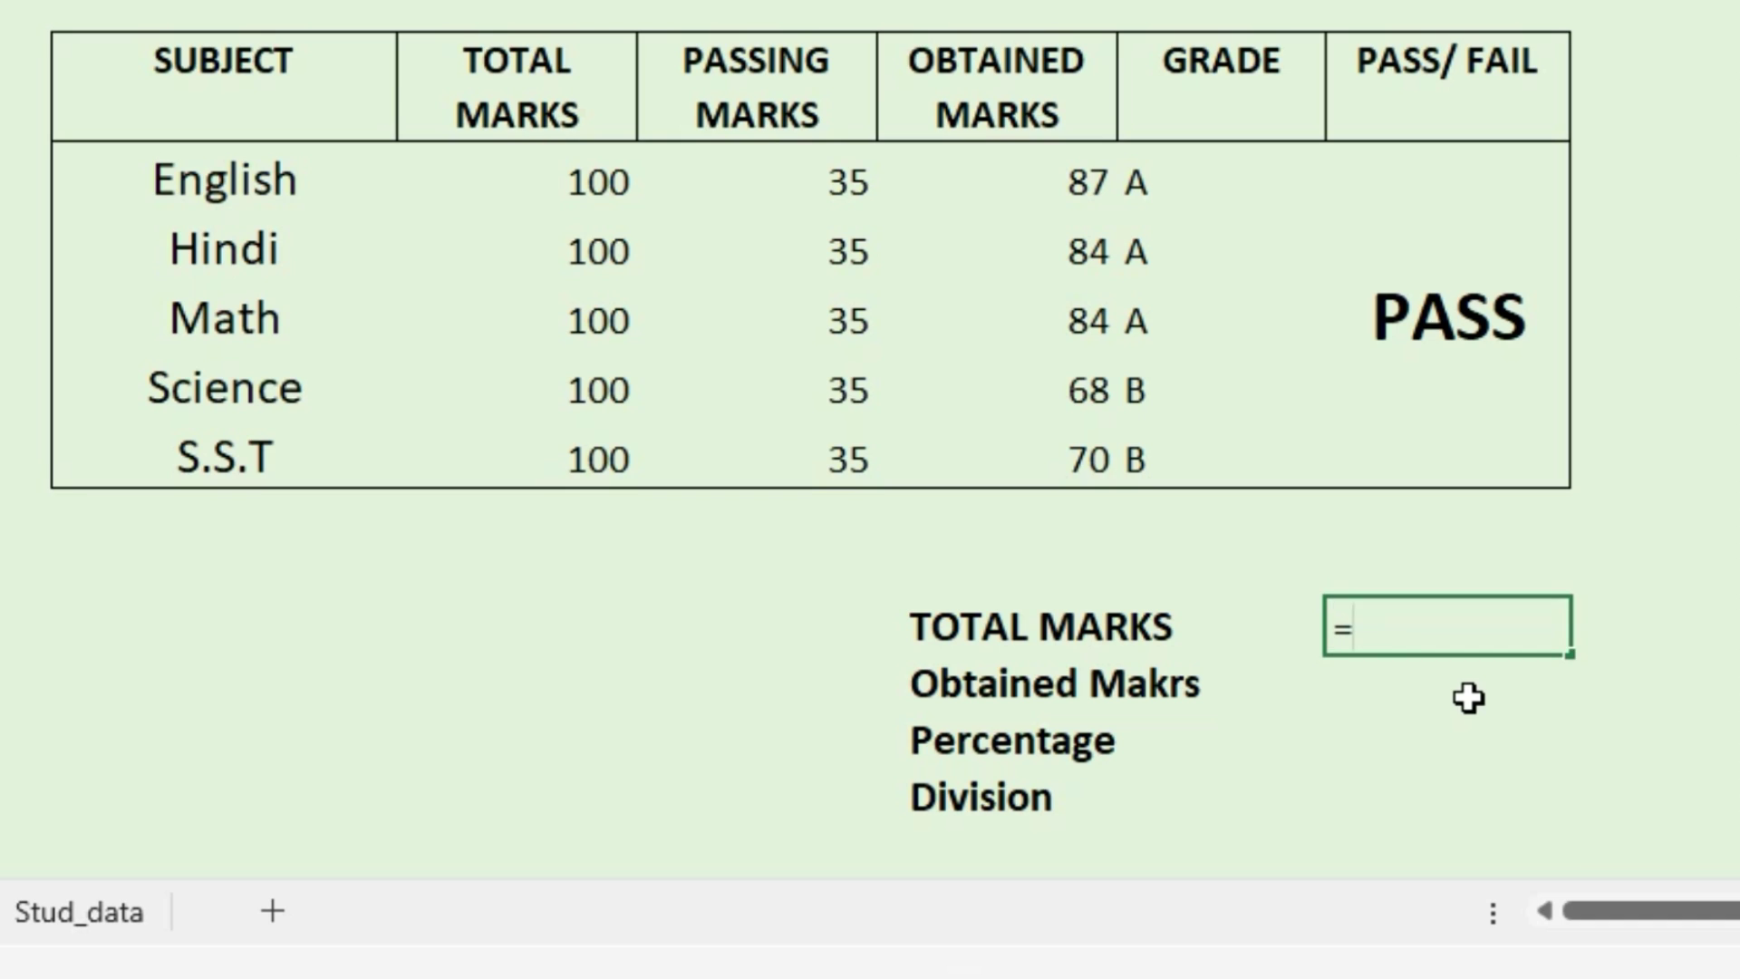
pyautogui.write('sum')
pyautogui.press('Tab')
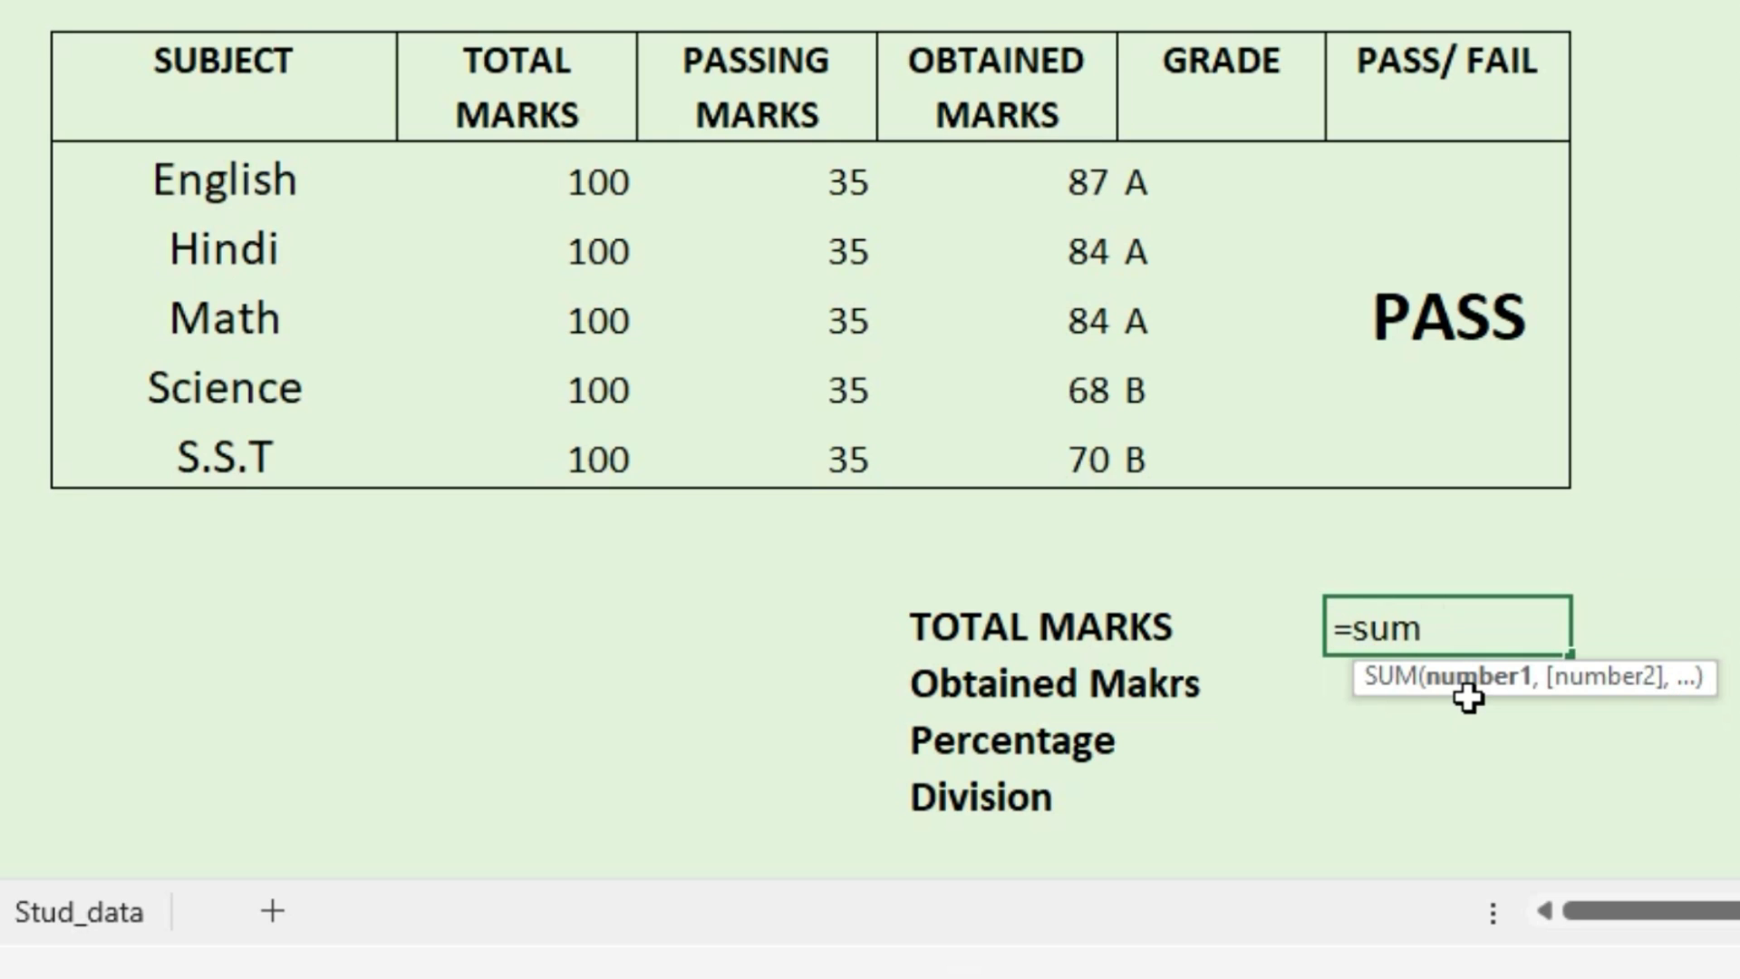
pyautogui.moveTo(553, 165); pyautogui.dragTo(567, 446)
pyautogui.write(')')
pyautogui.press('Return')
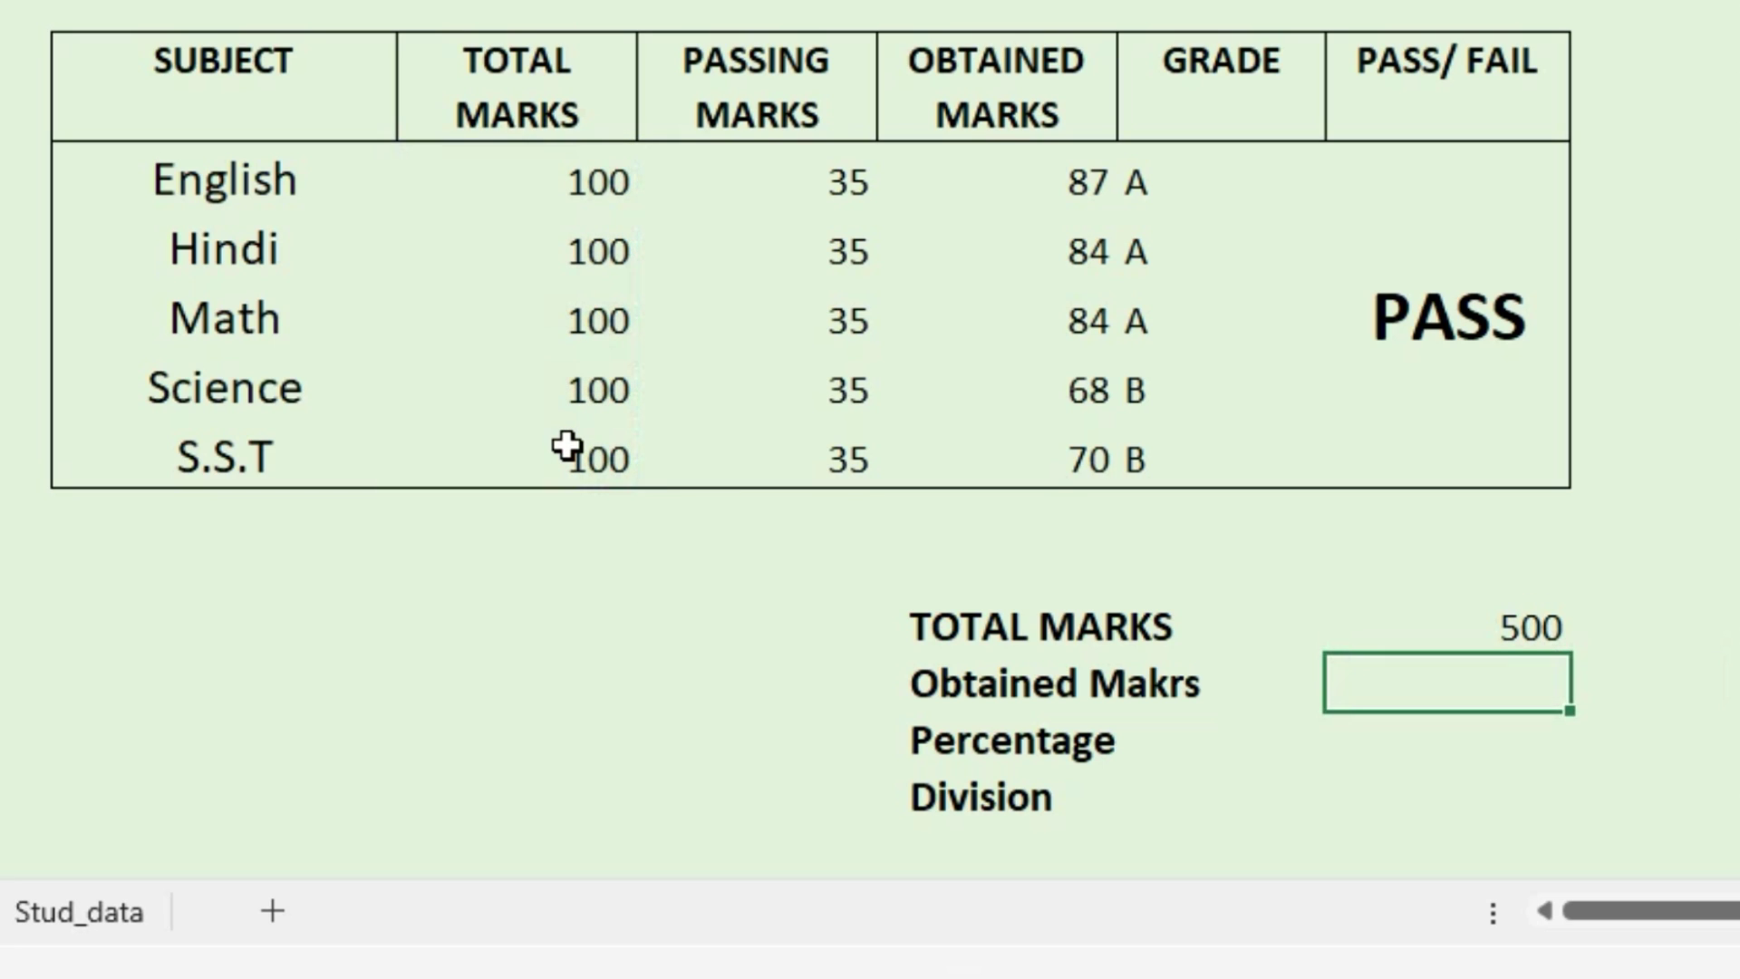
# Calculate Obtained Makrs in I26 with a SUM of the subjects' obtained marks in G18:G22
pyautogui.write('=sum')
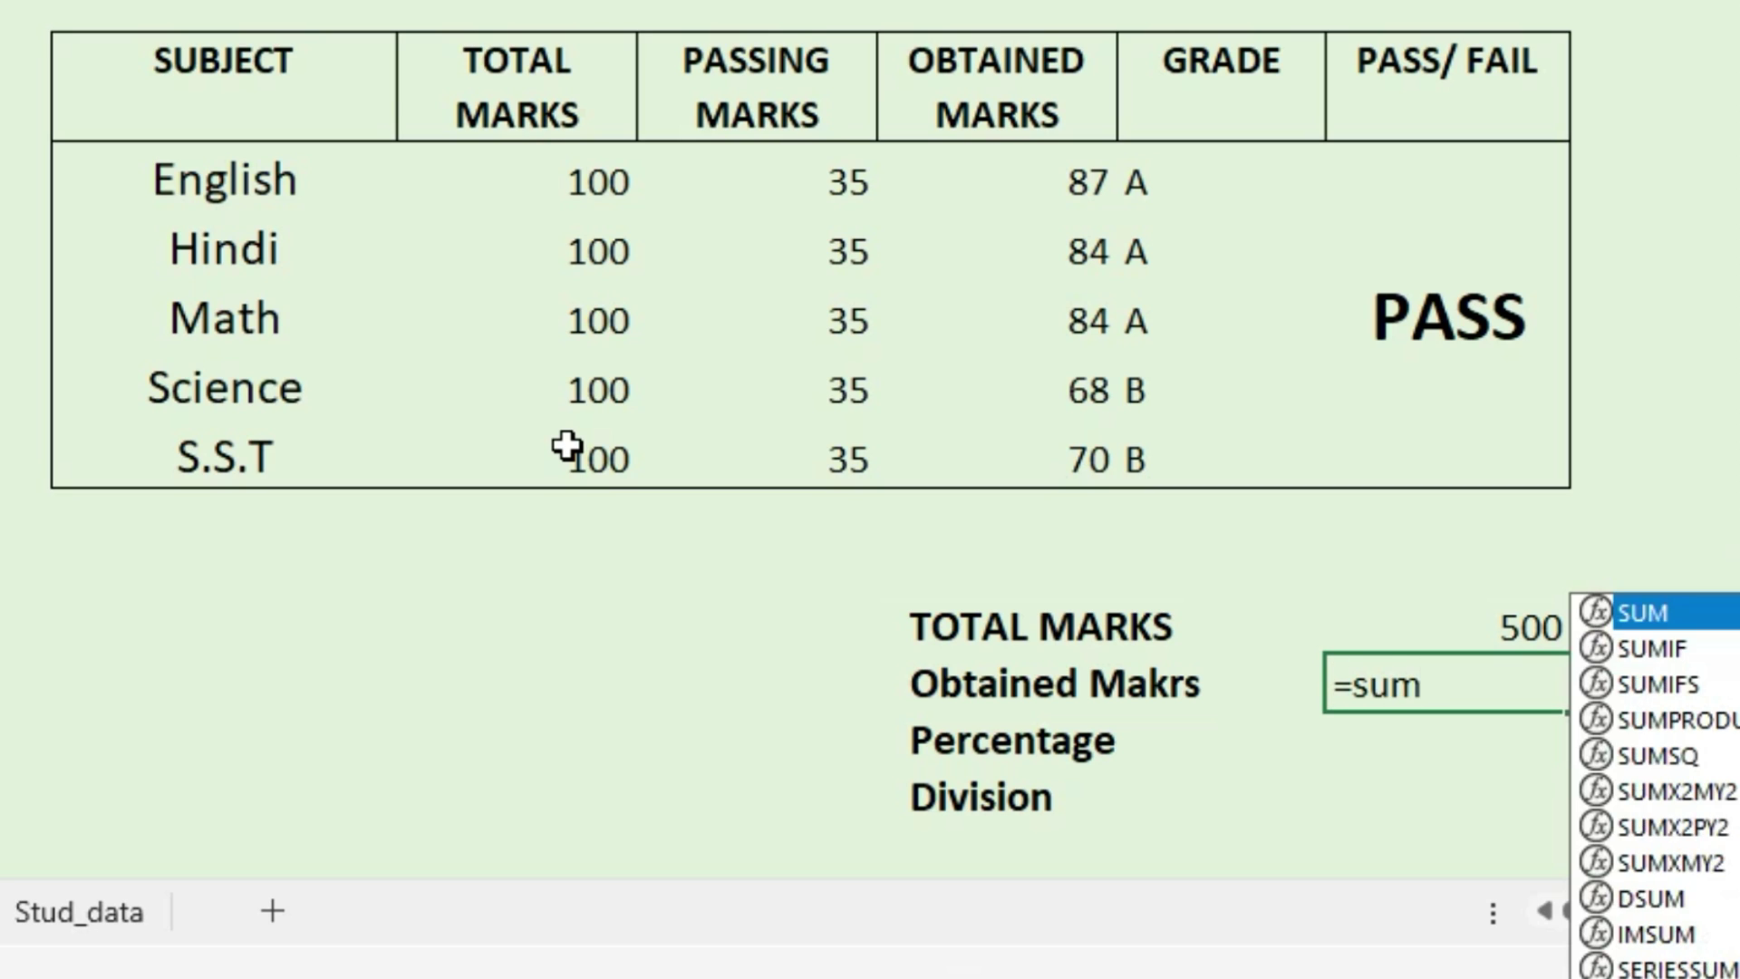
pyautogui.press('Tab')
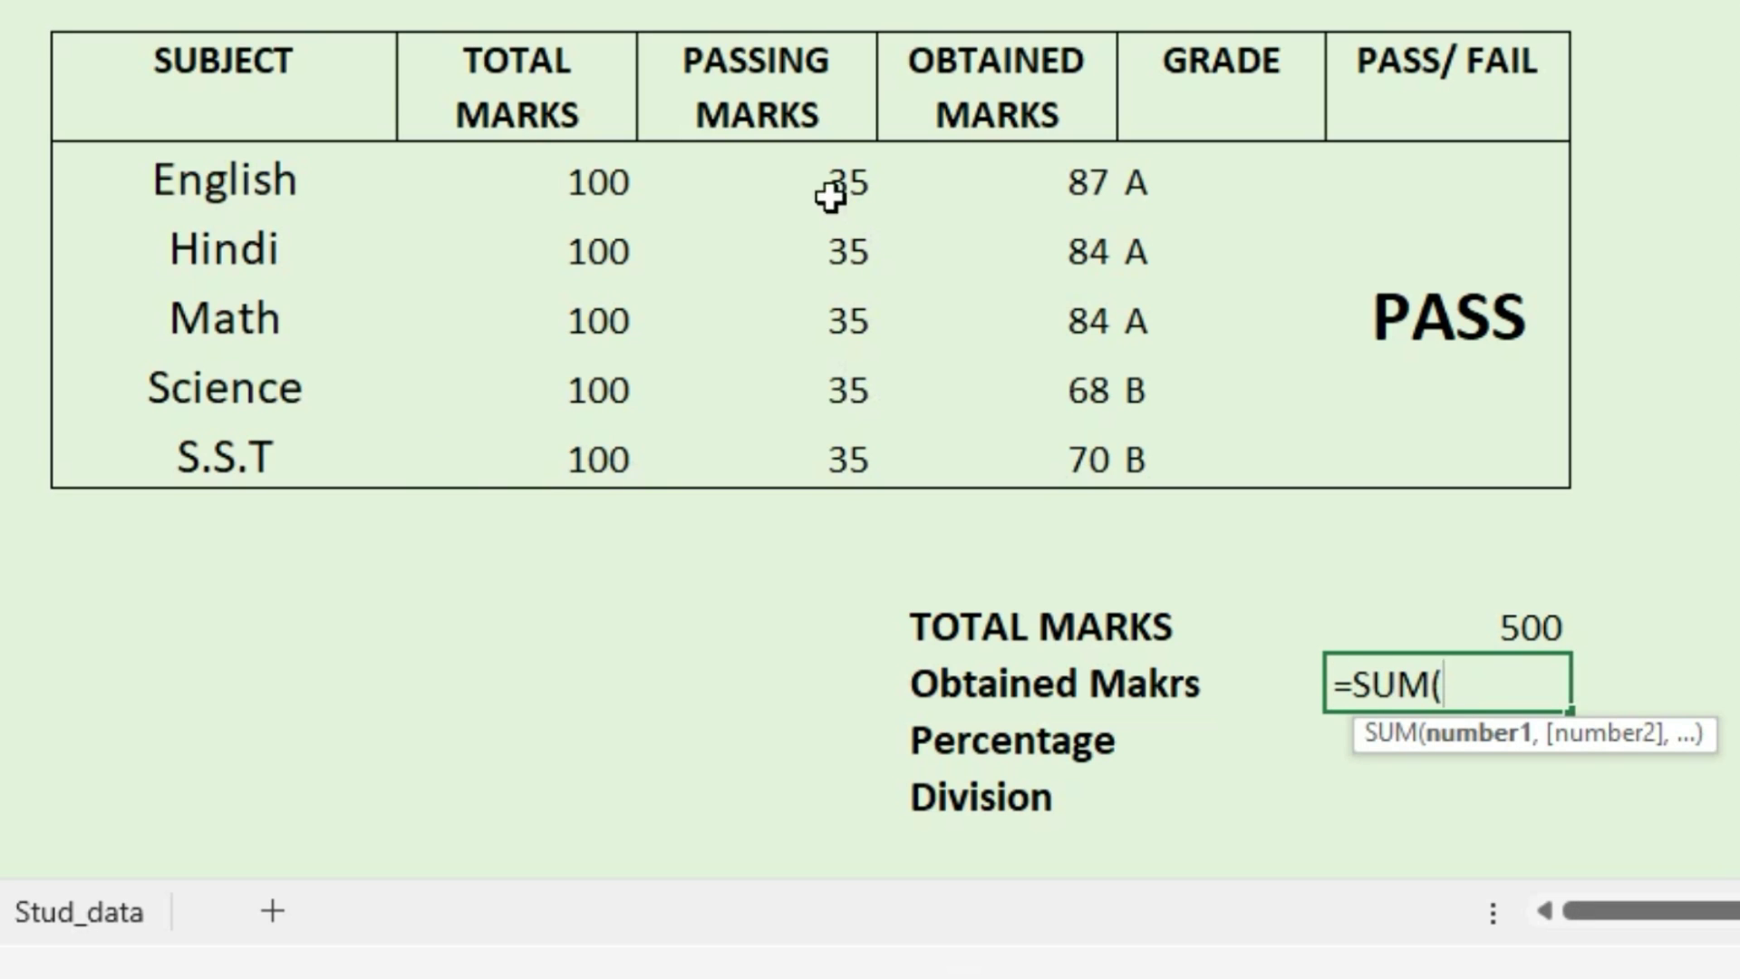
pyautogui.moveTo(1057, 182); pyautogui.dragTo(1058, 436)
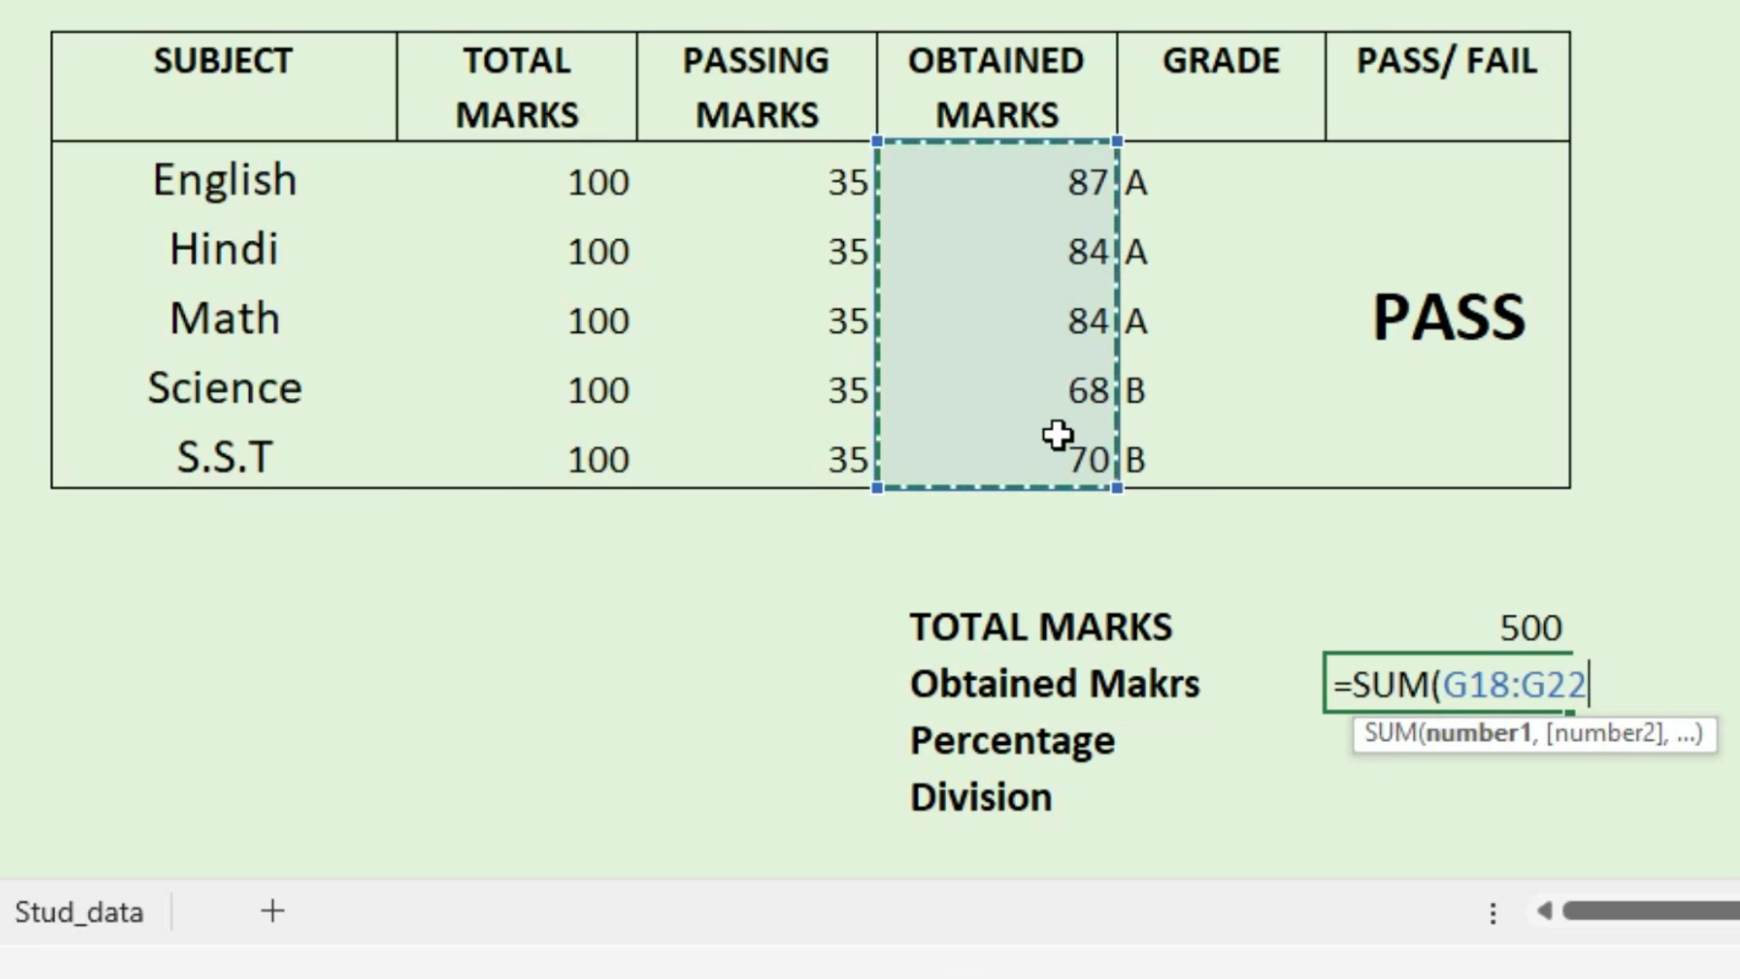
pyautogui.write(')')
pyautogui.press('Return')
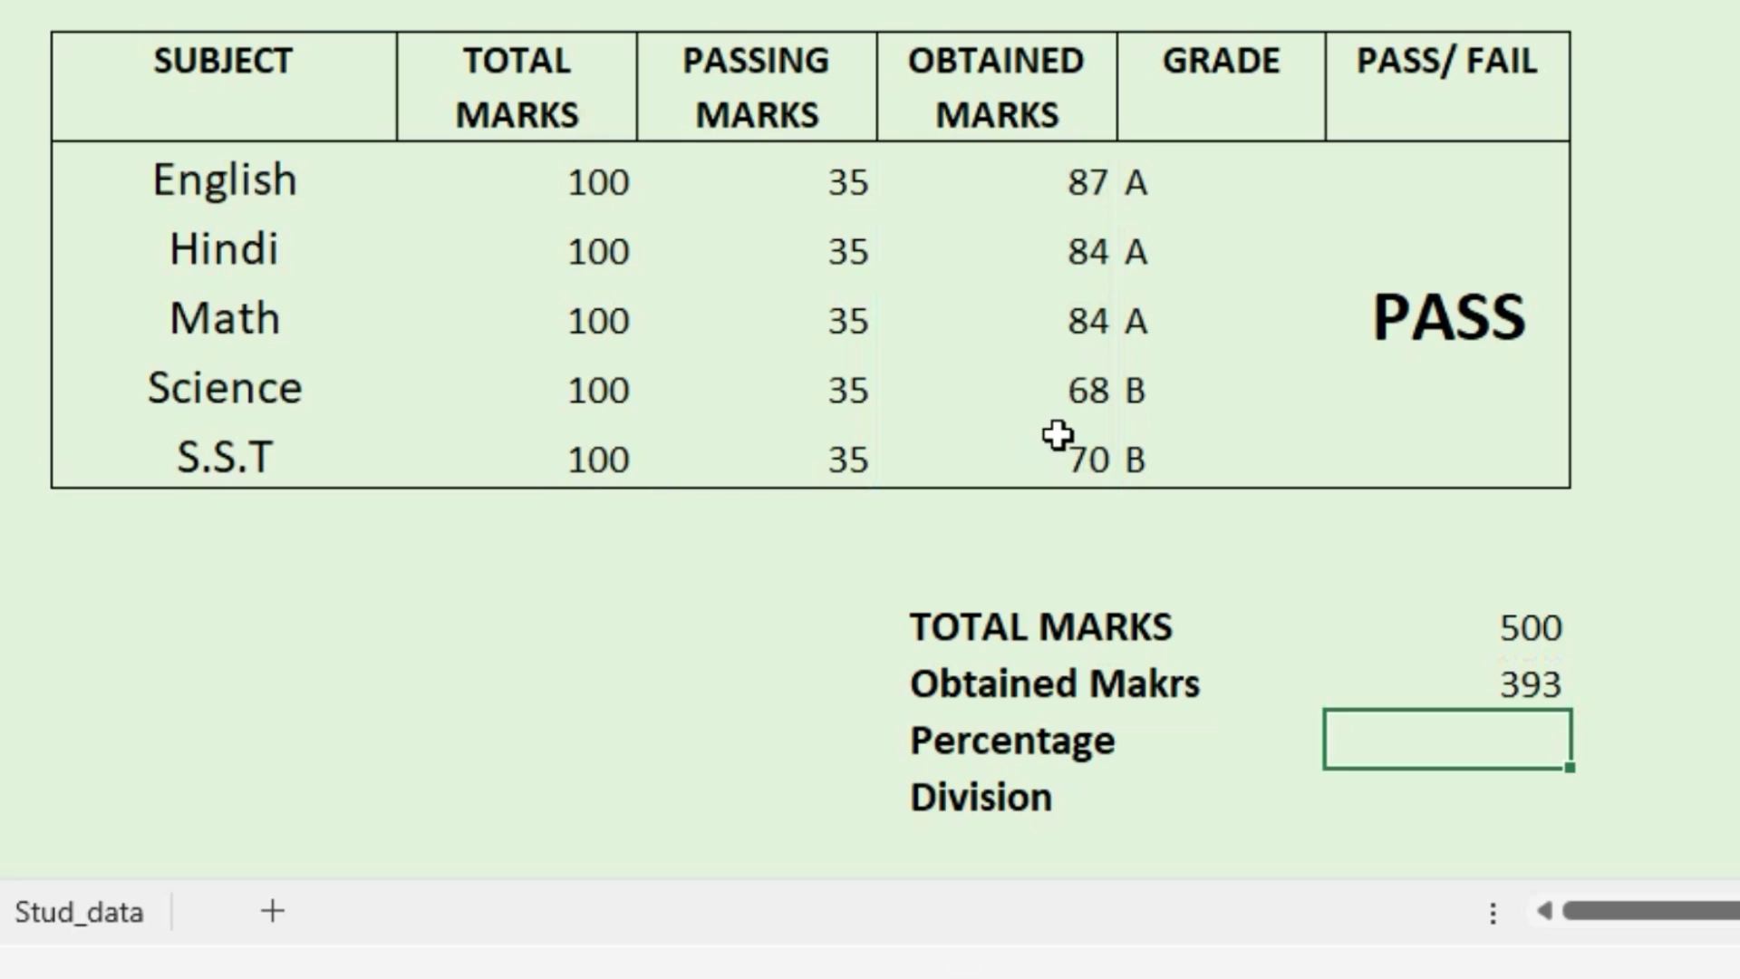
# Calculate Percentage in I27 by multiplying the obtained marks in I26 by 100 and dividing by the total marks in I25
pyautogui.write('=')
pyautogui.click(1431, 685)
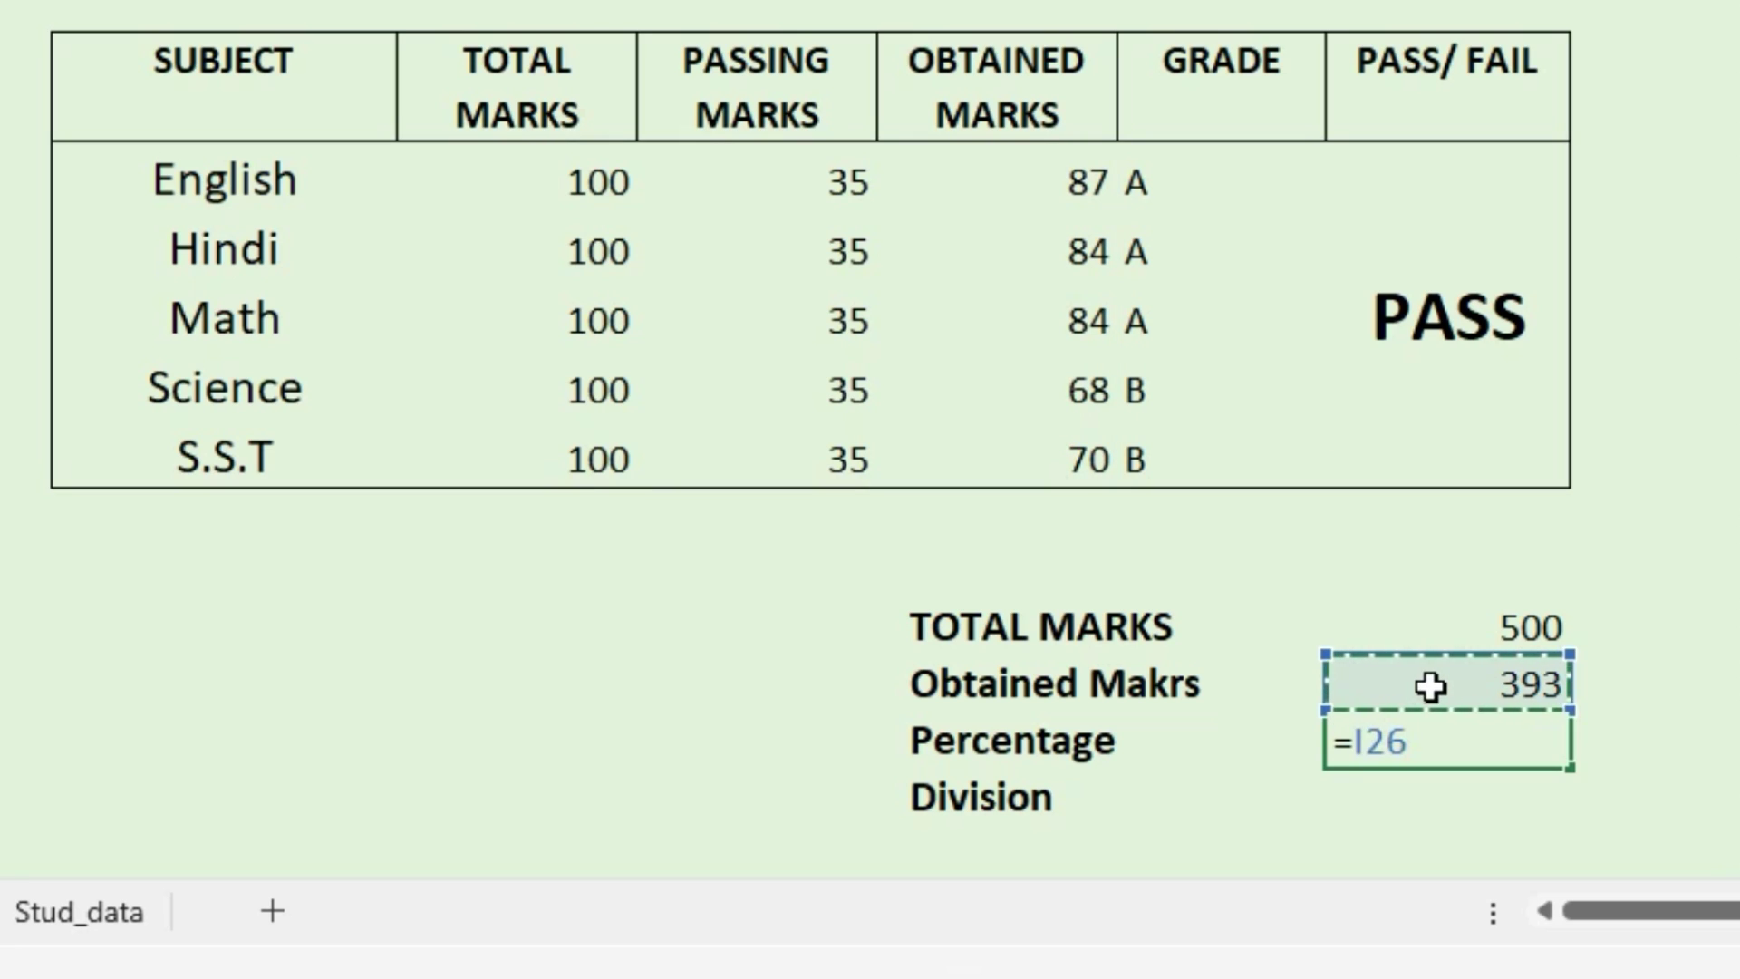
pyautogui.write('*1')
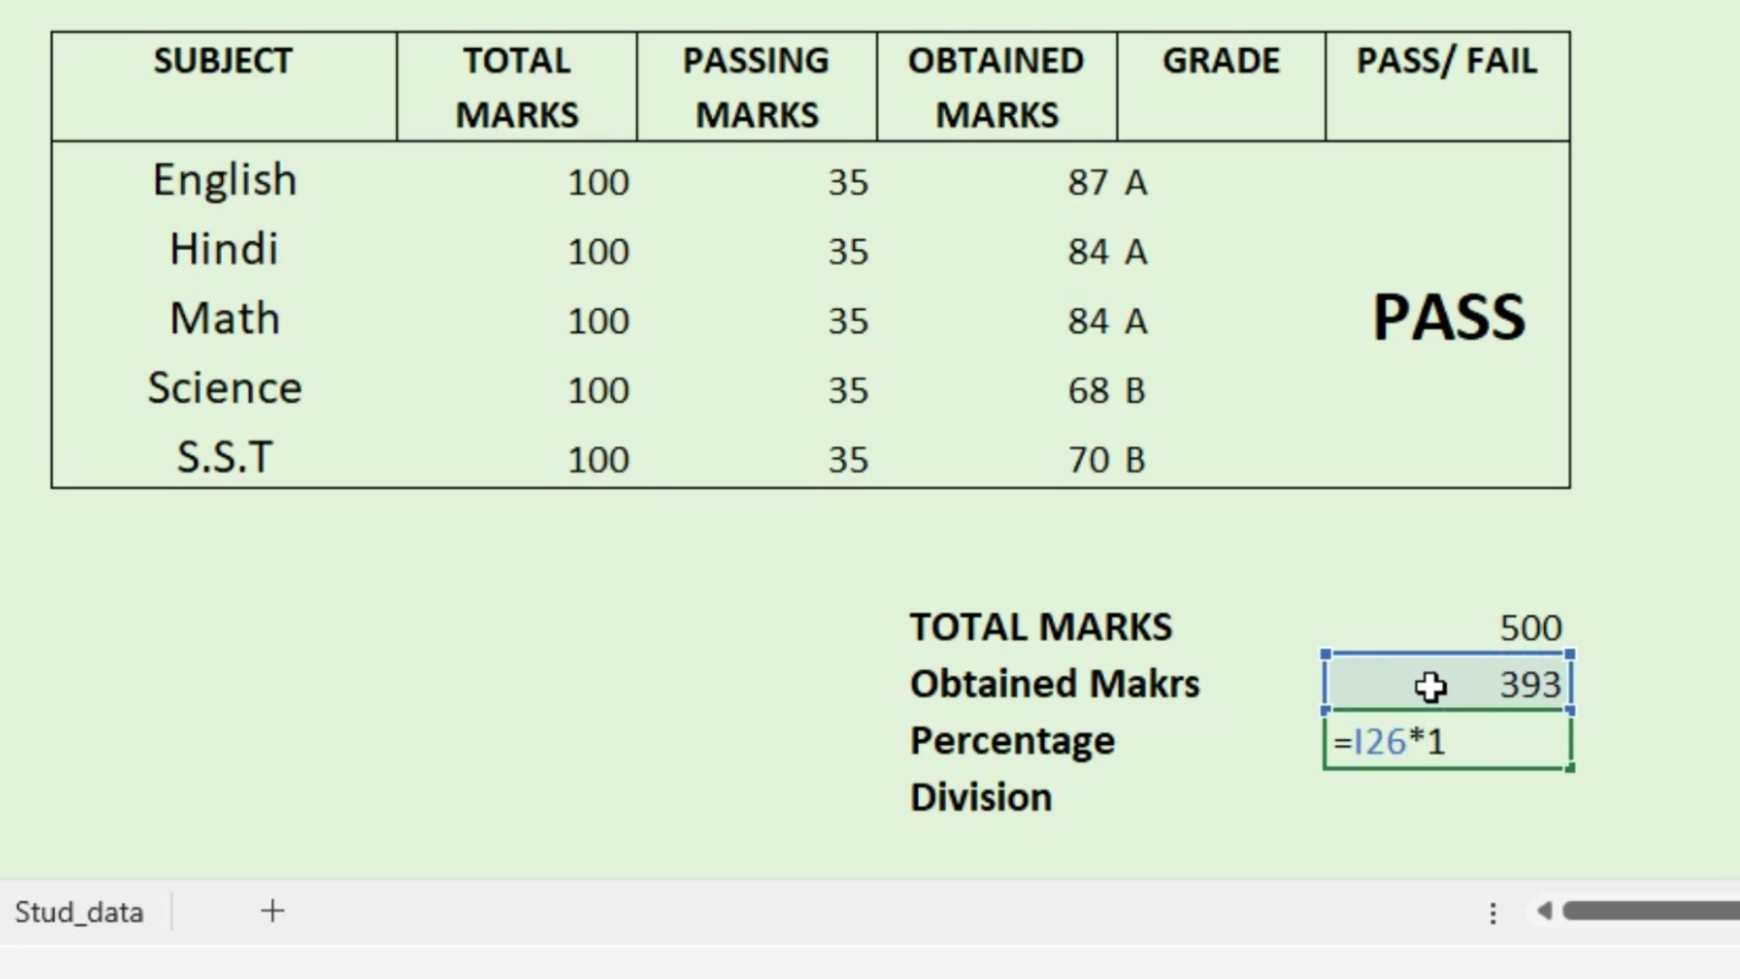
pyautogui.write('00/')
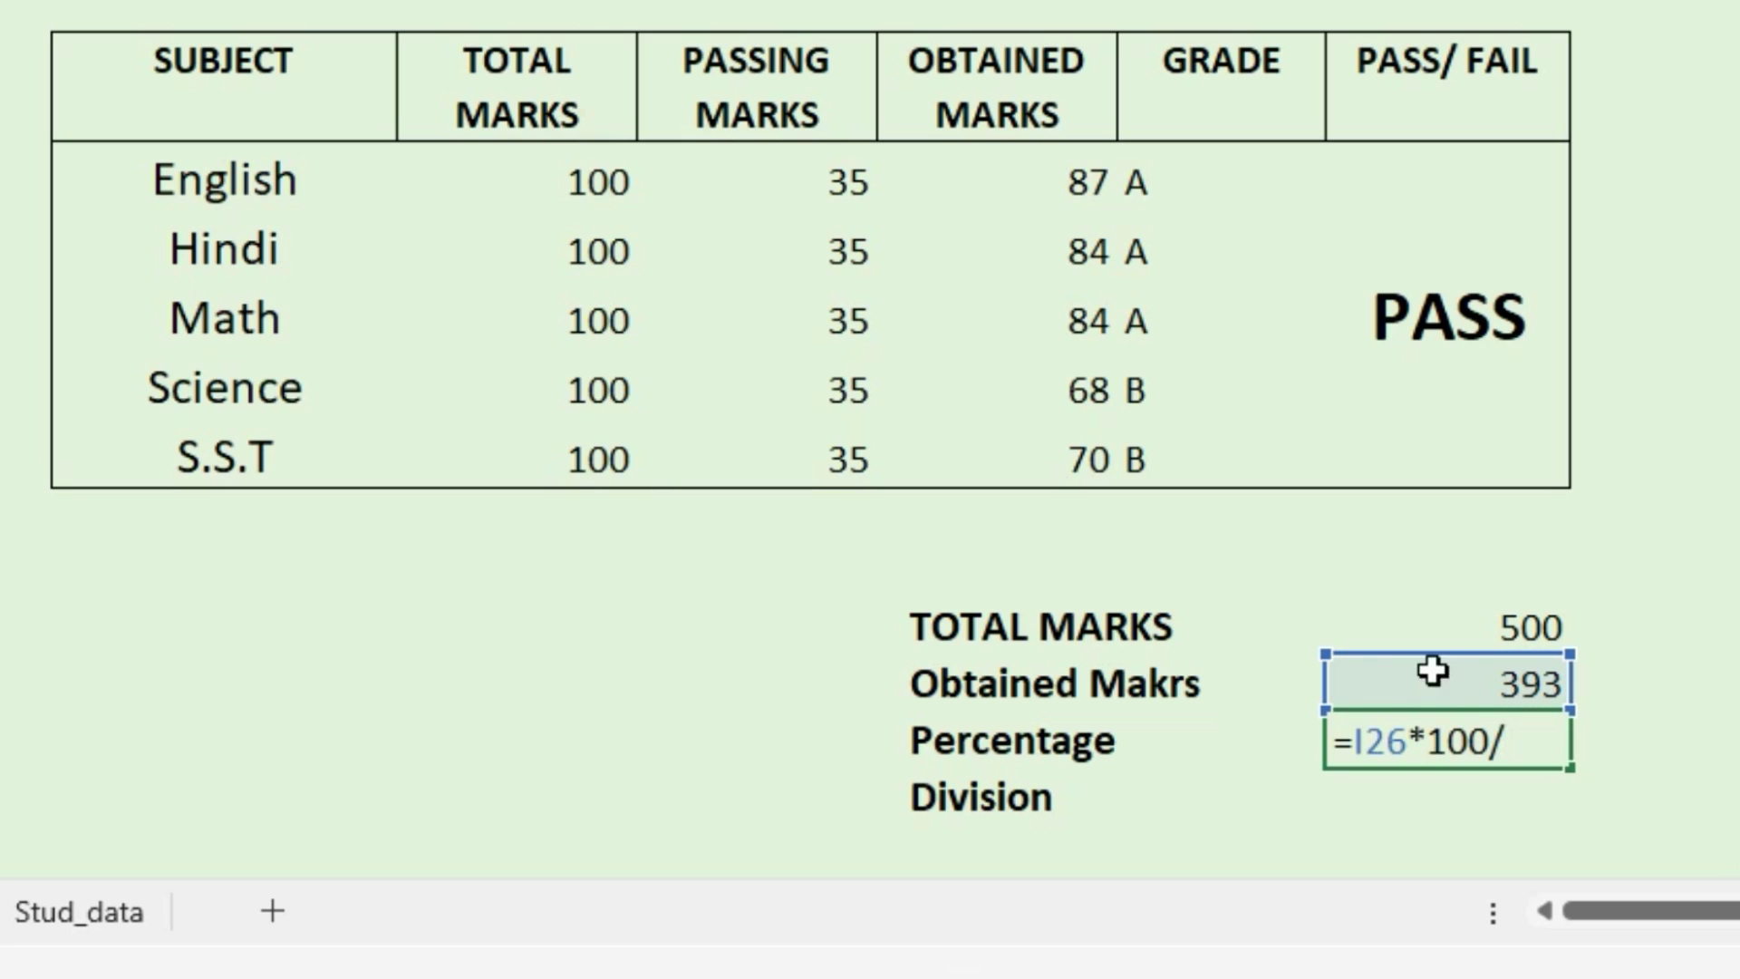
pyautogui.click(1452, 616)
pyautogui.press('Return')
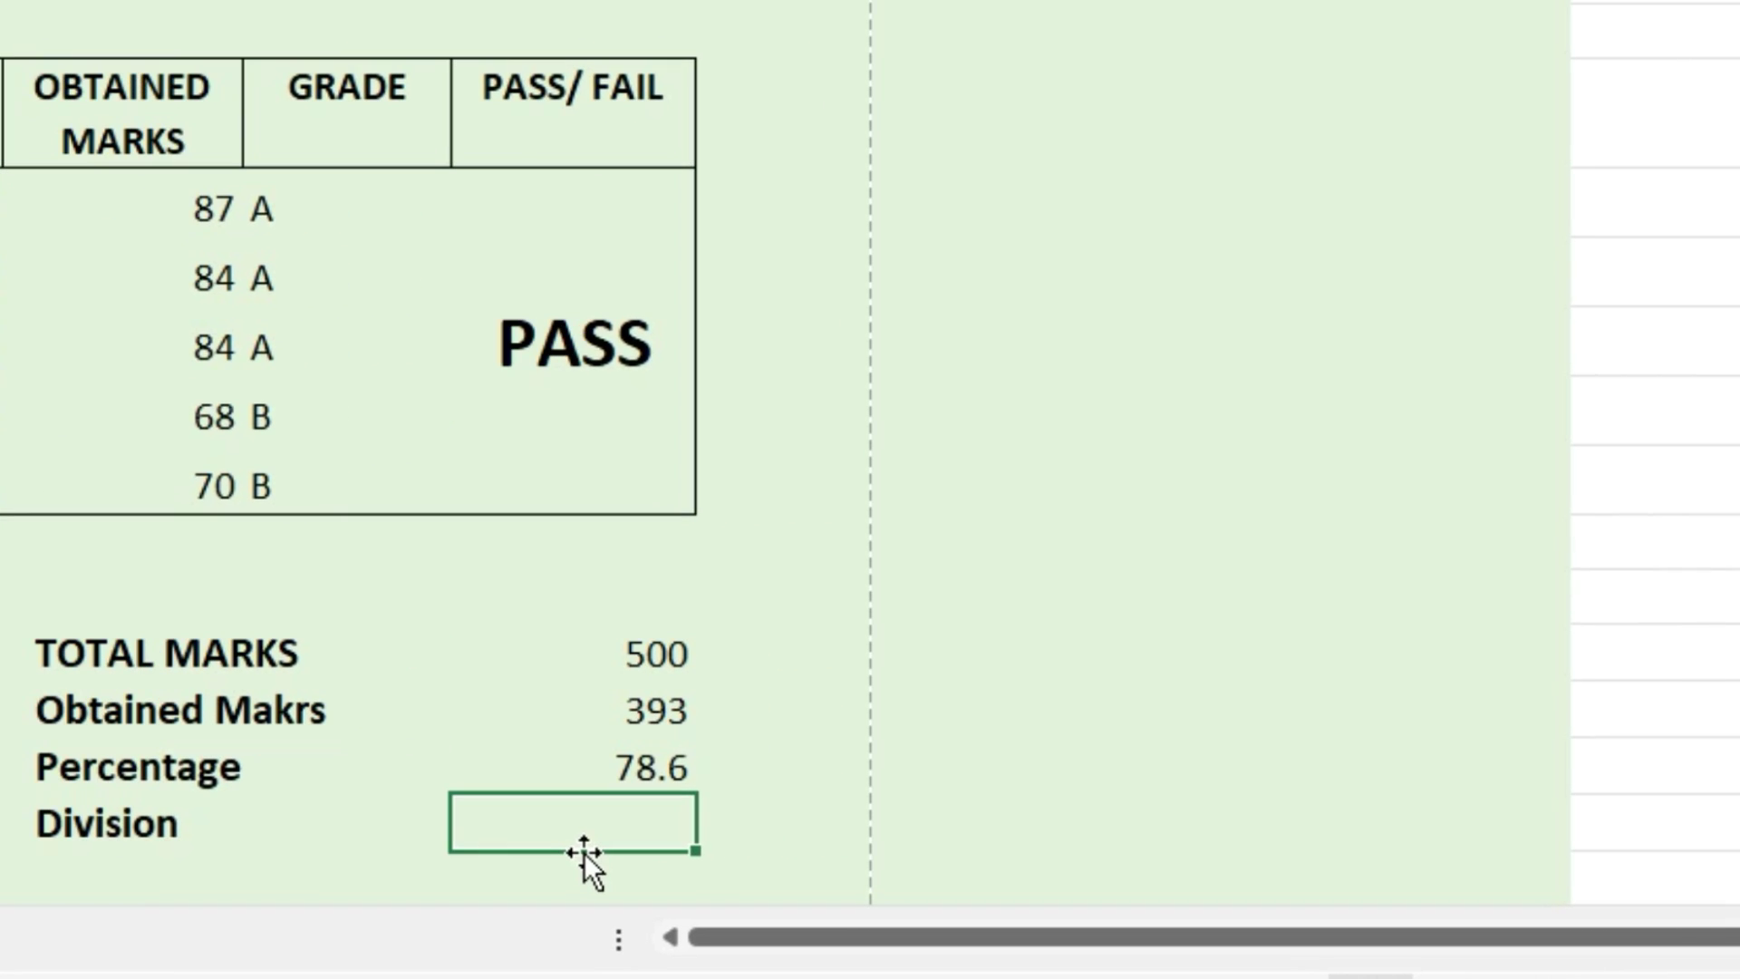
# Begin an IF formula in the Division cell I28 that returns "First " when the percentage in I27 is >=60
pyautogui.write('=')
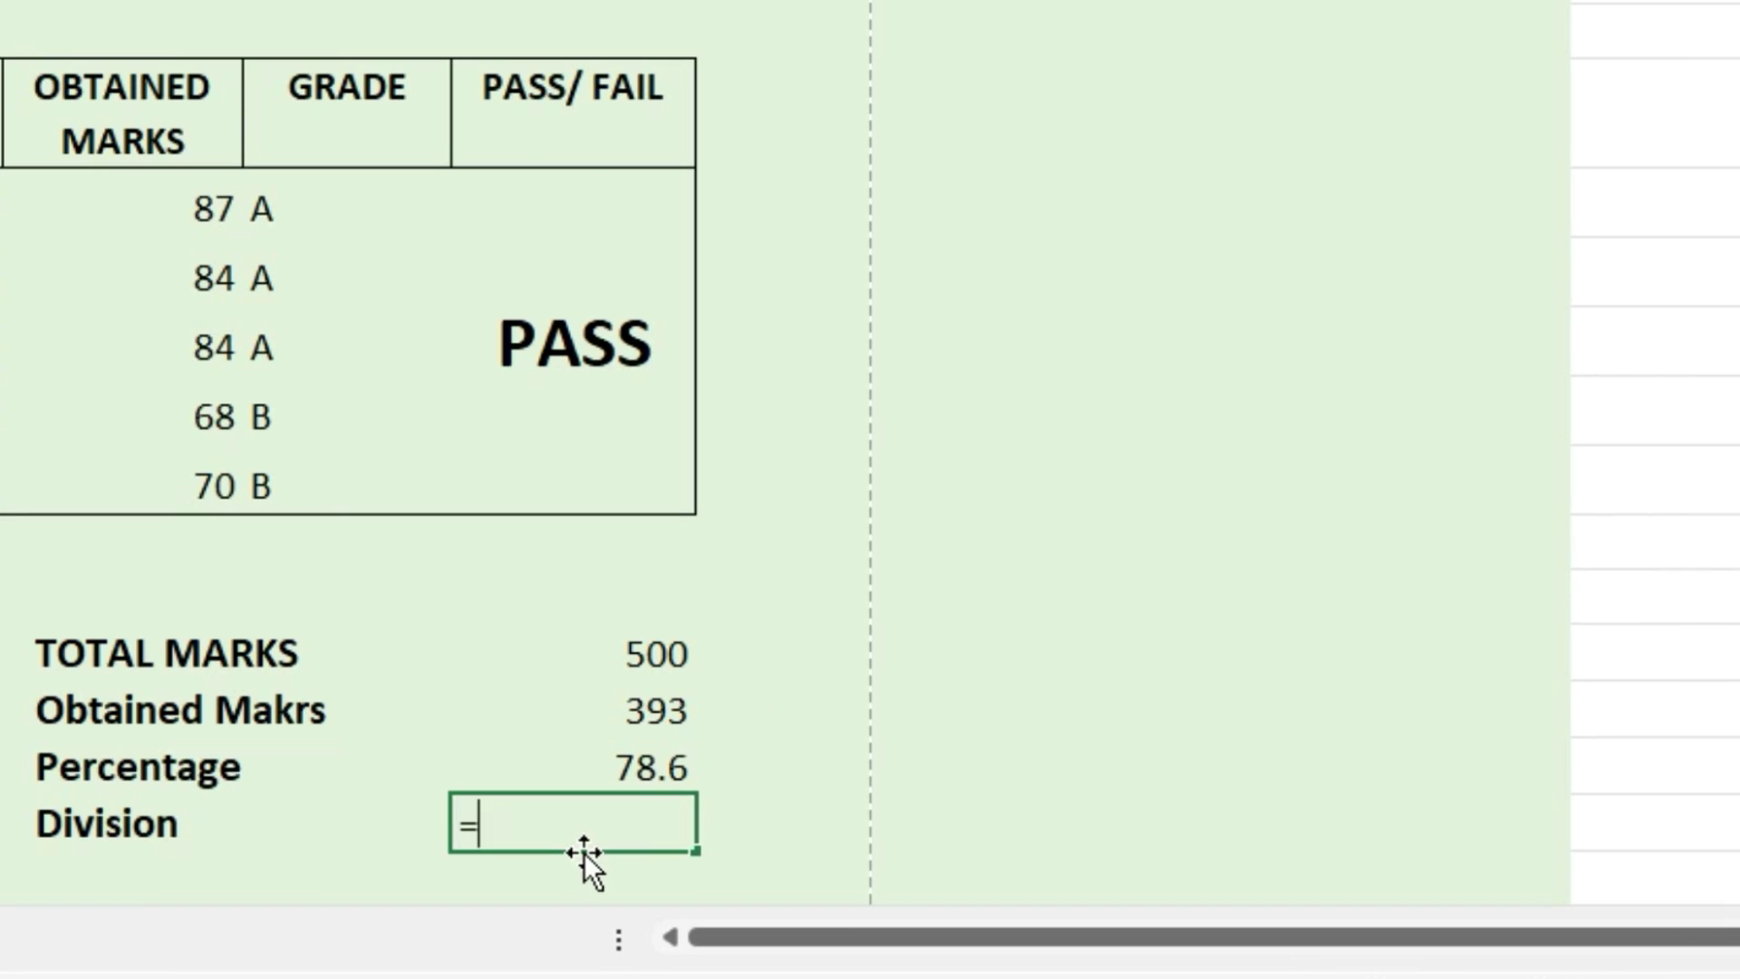
pyautogui.write('if')
pyautogui.press('Tab')
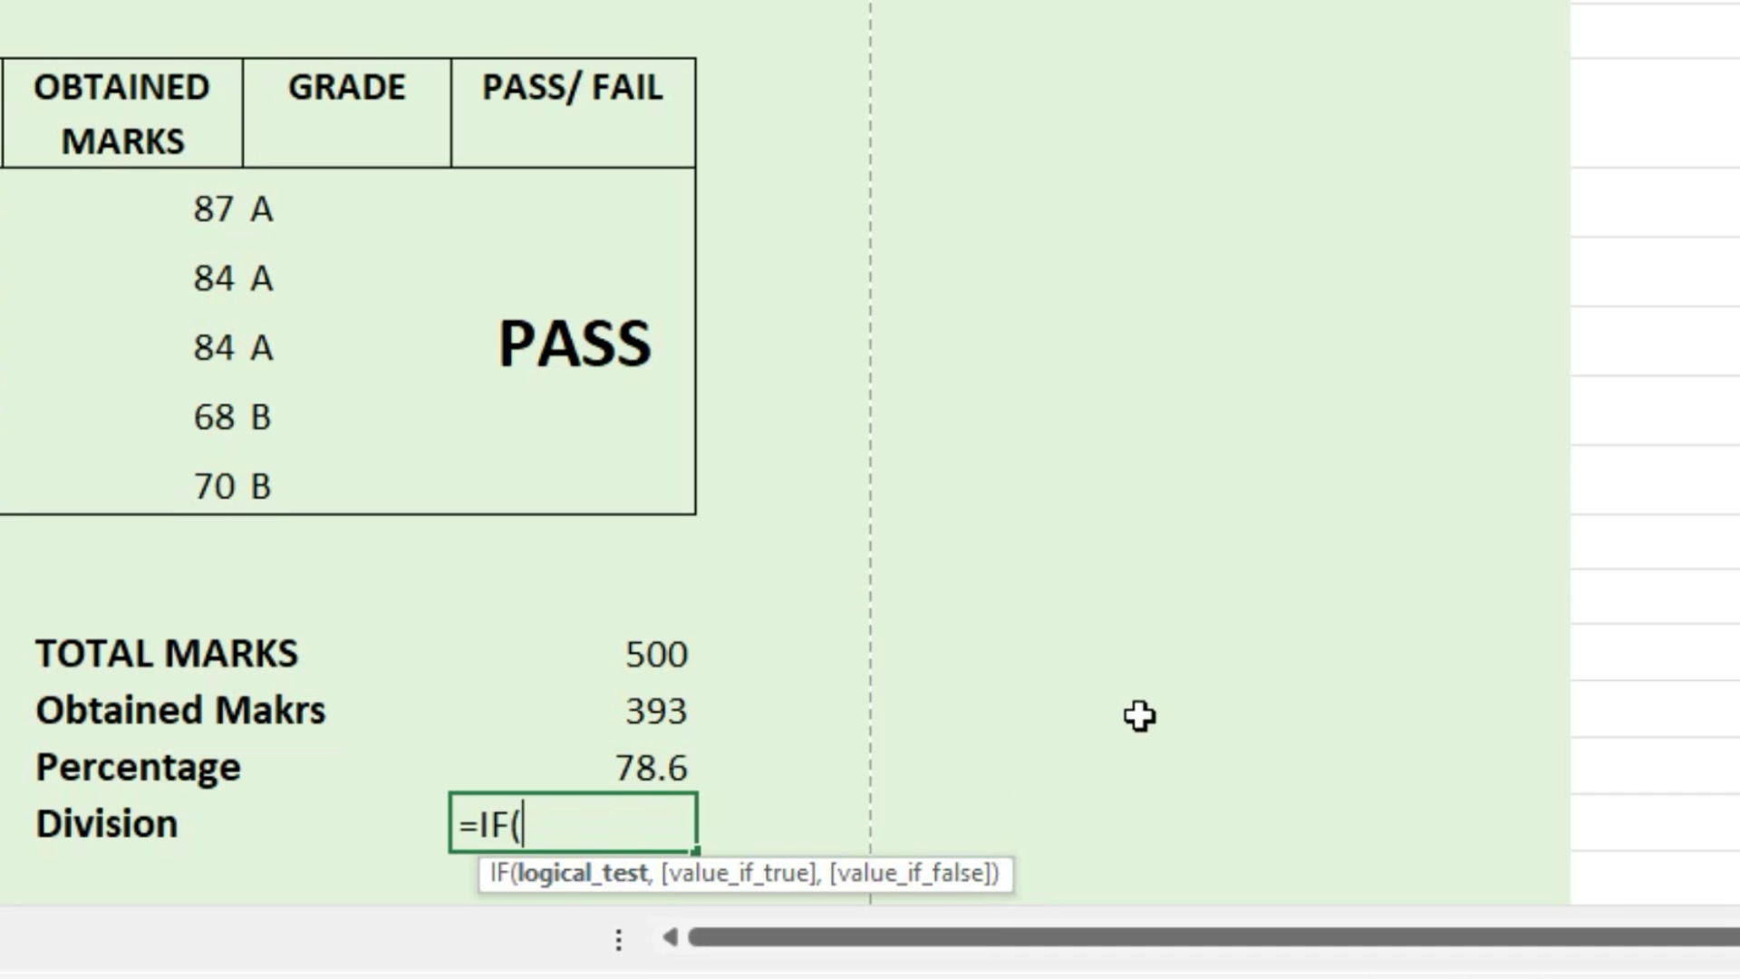
pyautogui.click(632, 768)
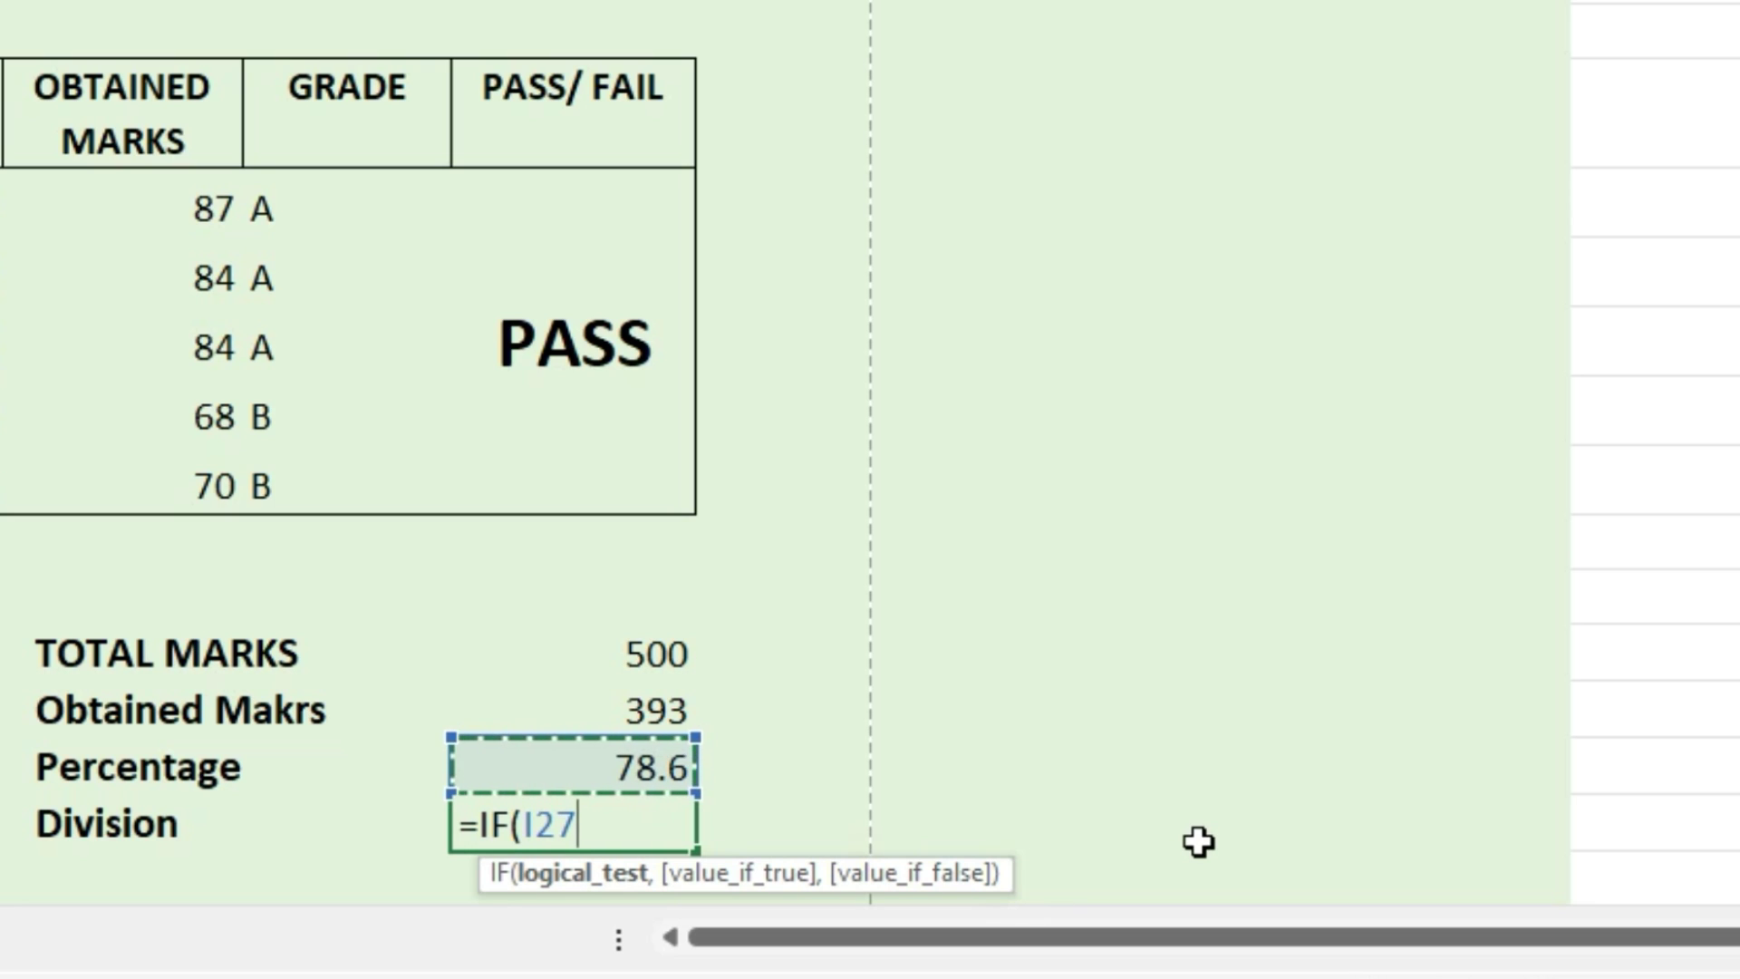
pyautogui.write('>=6')
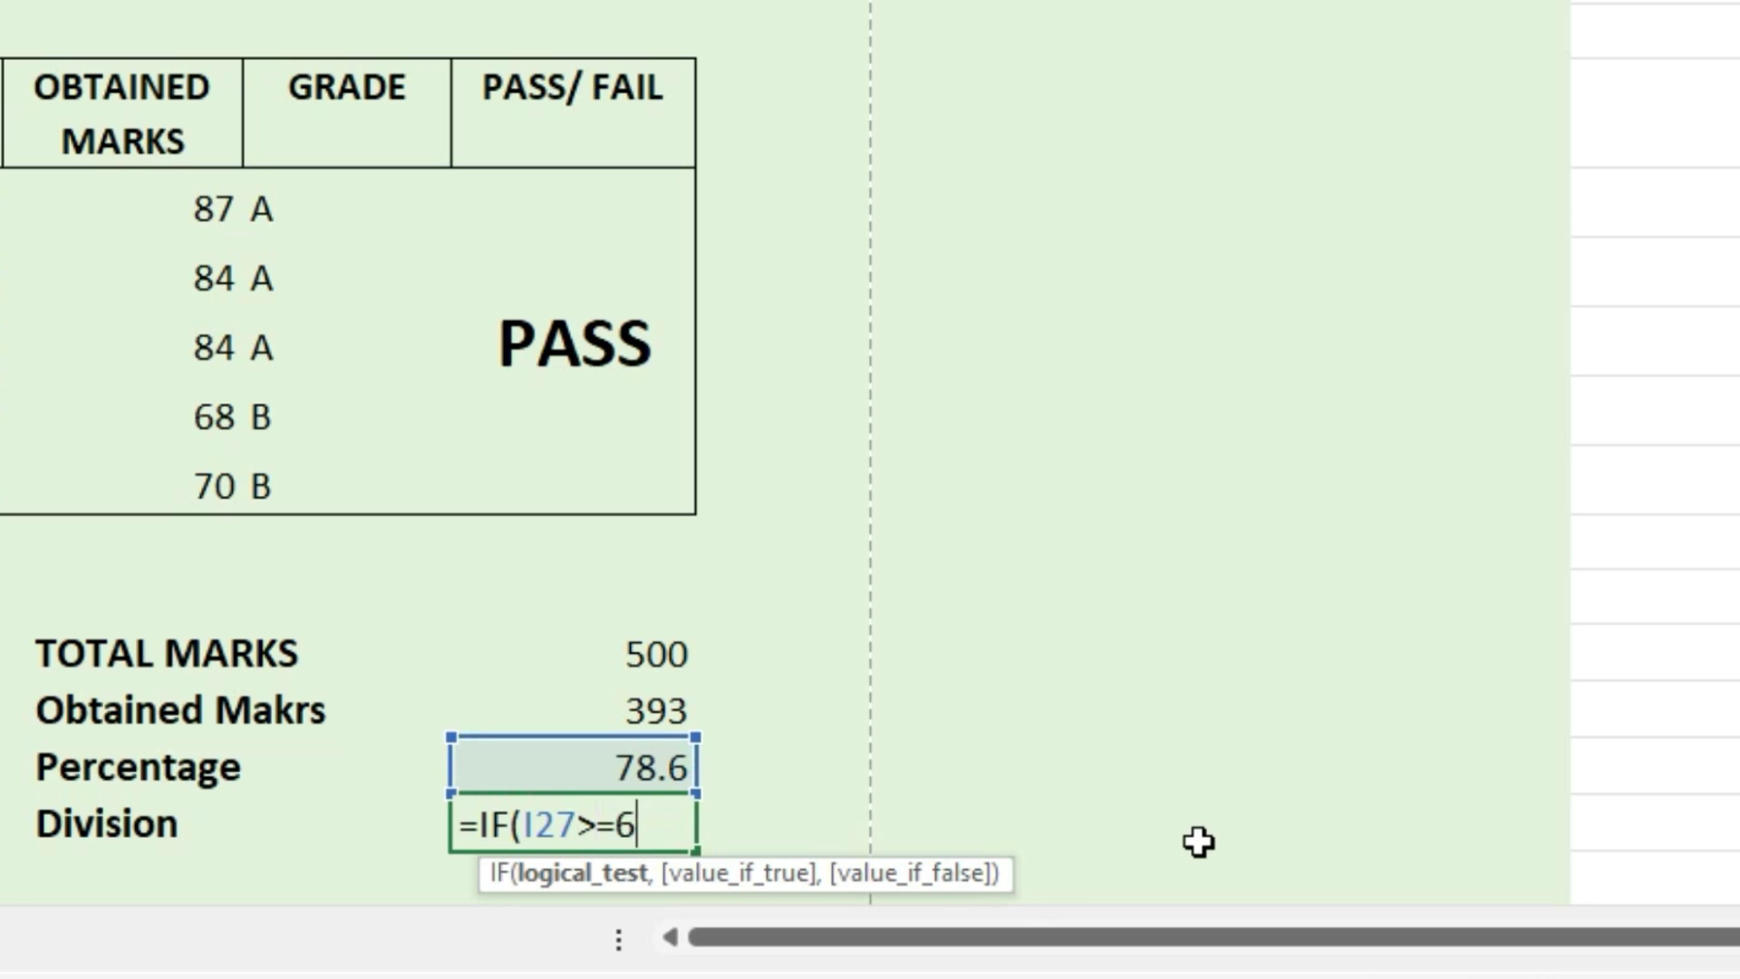
pyautogui.write('0,"Fir')
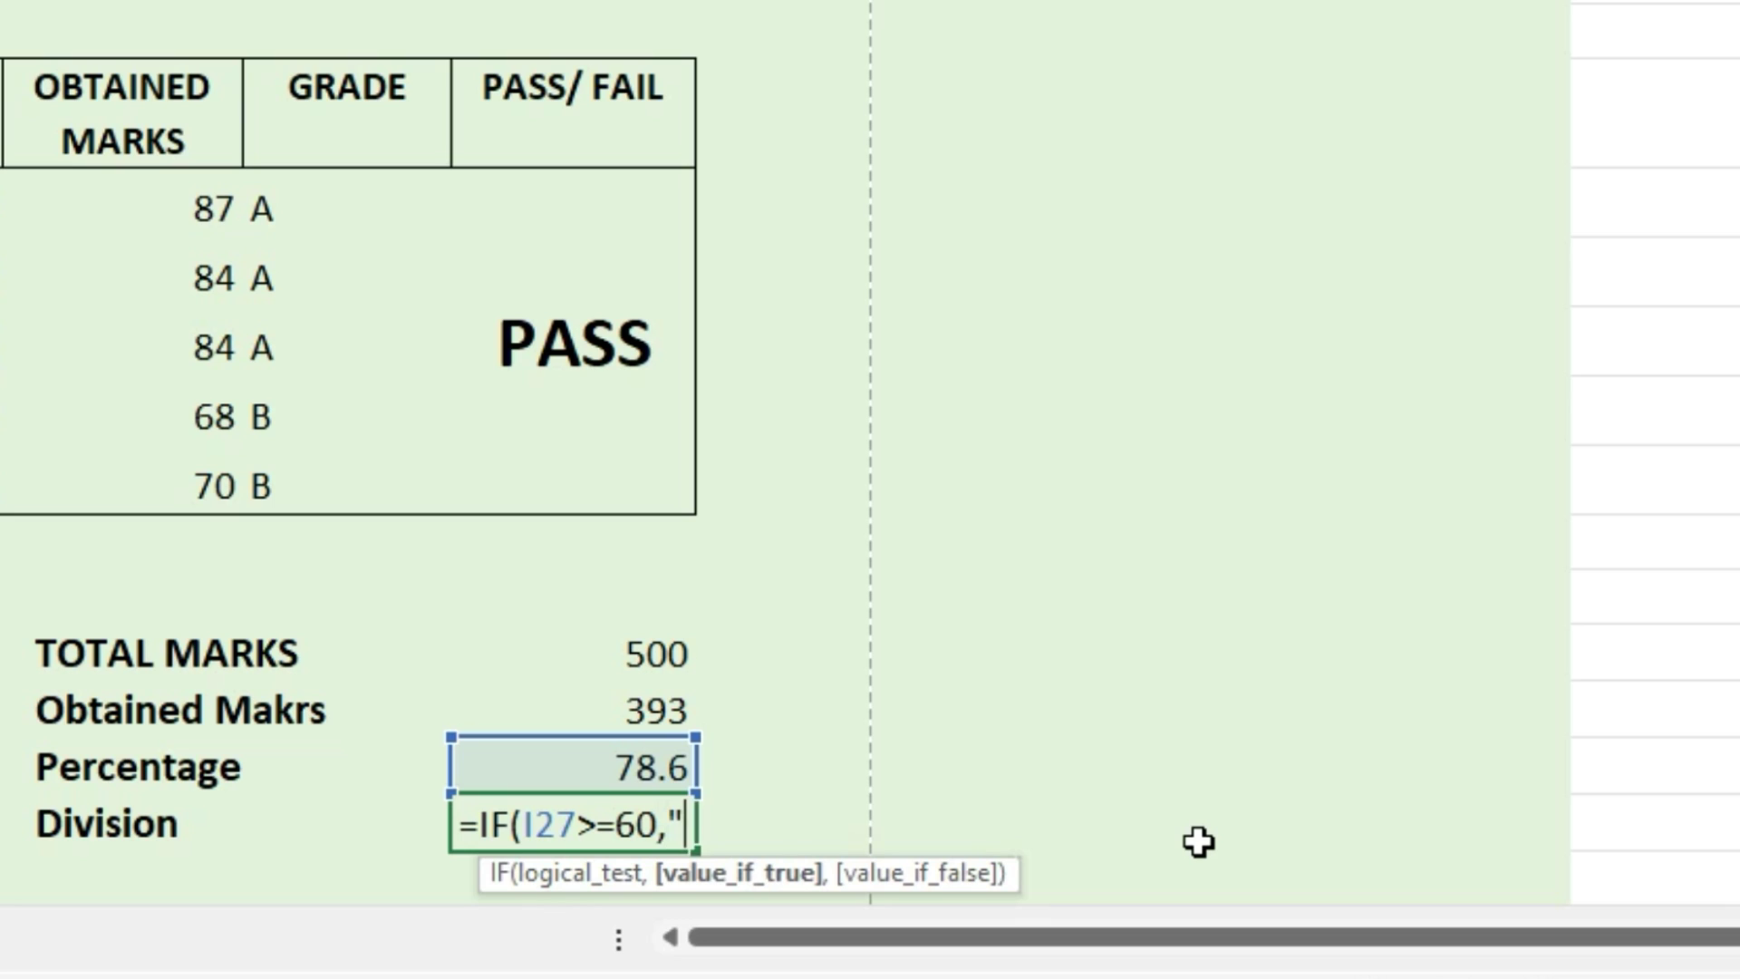
pyautogui.write('st Division')
pyautogui.write('"')
pyautogui.press('BackSpace')
pyautogui.press('BackSpace')
pyautogui.press('BackSpace')
pyautogui.press('BackSpace')
pyautogui.press('BackSpace')
pyautogui.press('BackSpace')
pyautogui.press('BackSpace')
pyautogui.press('BackSpace')
pyautogui.press('BackSpace')
pyautogui.press('BackSpace')
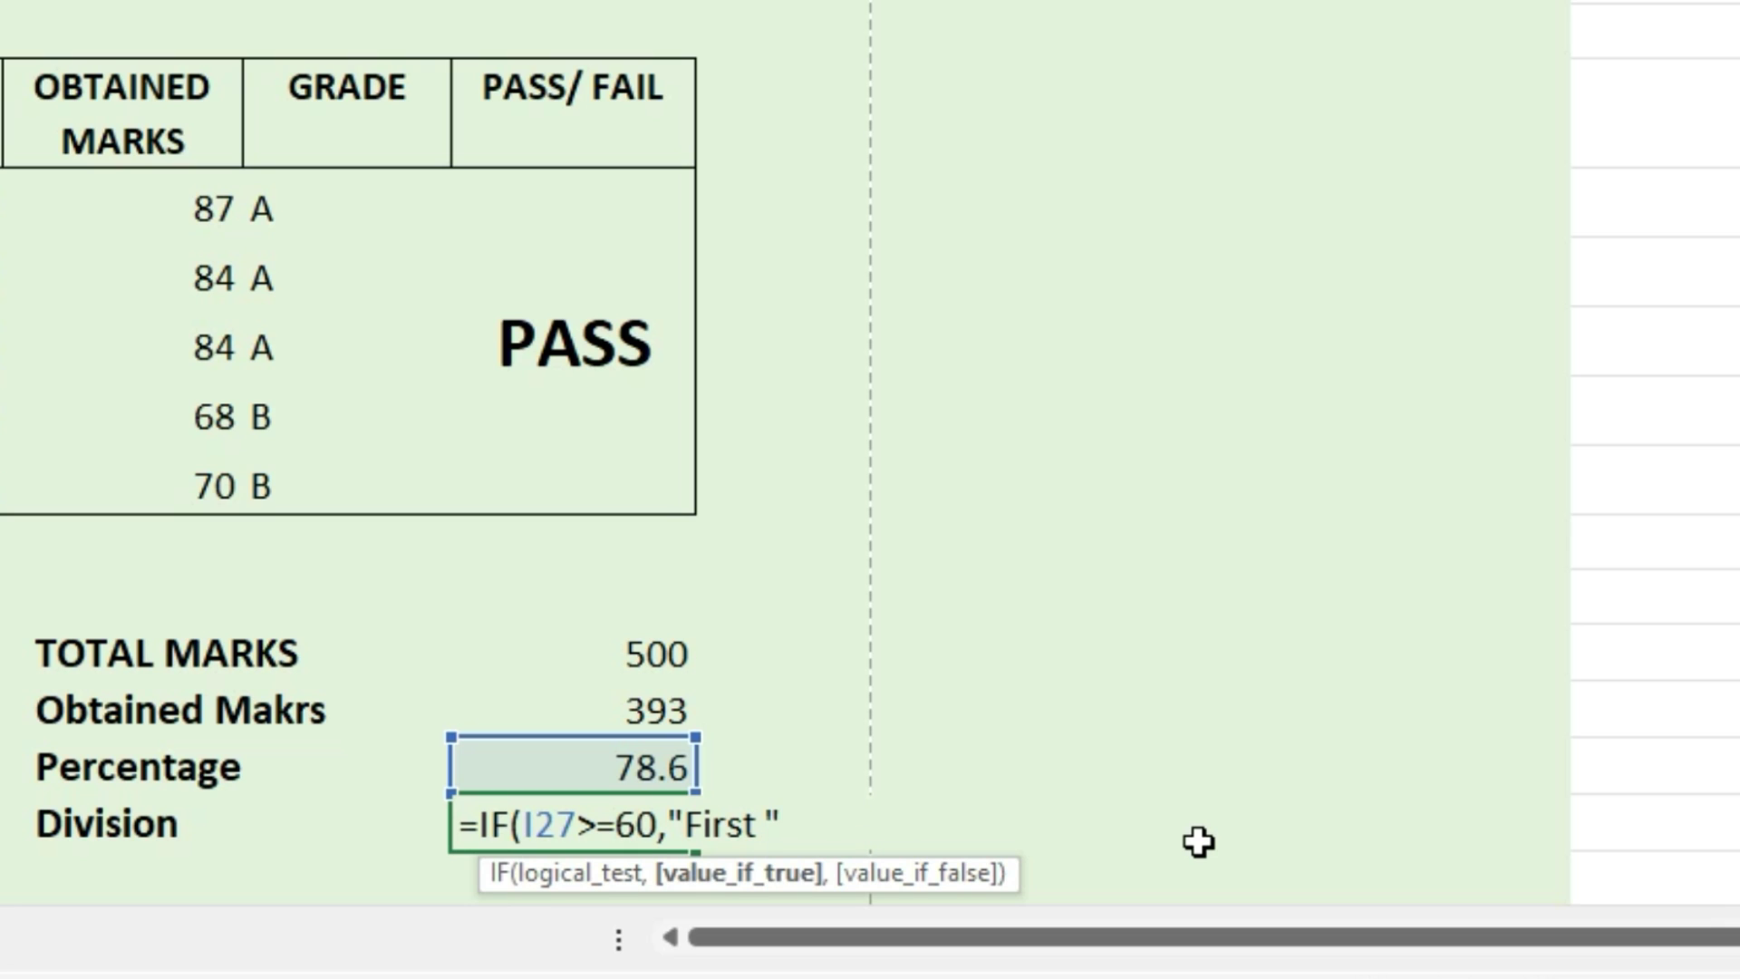
# Nest a second IF in the Division formula that returns "Second" when I27 is >=45
pyautogui.write('", if')
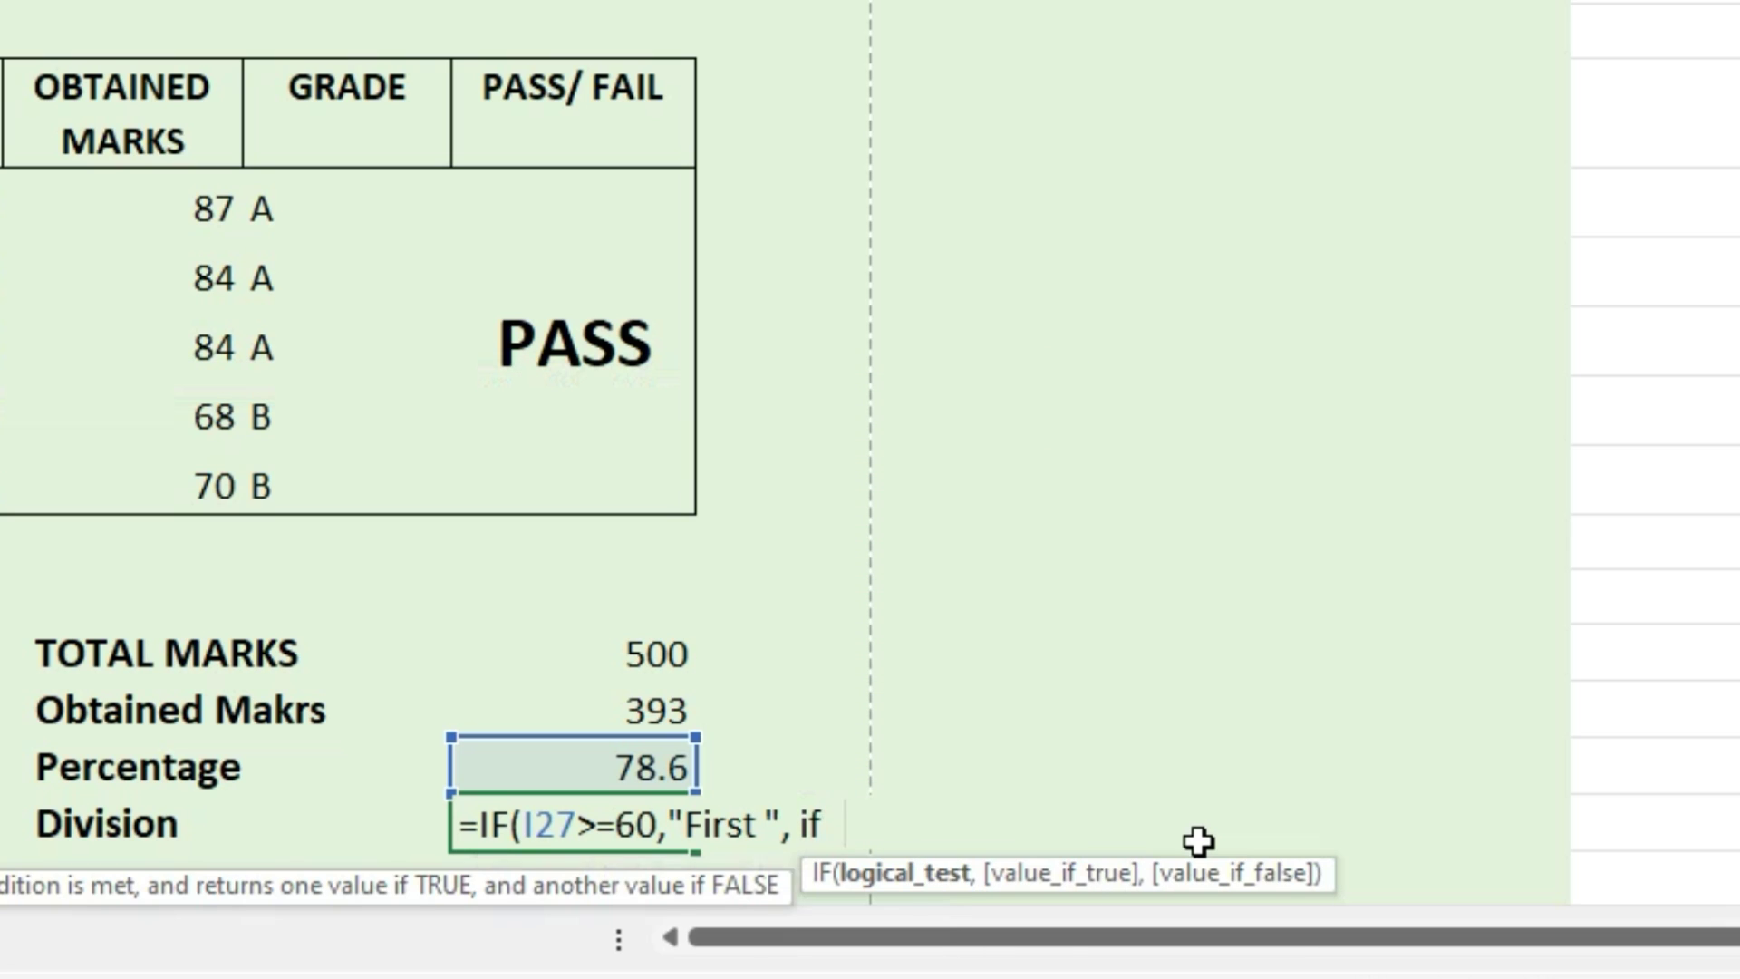
pyautogui.press('Tab')
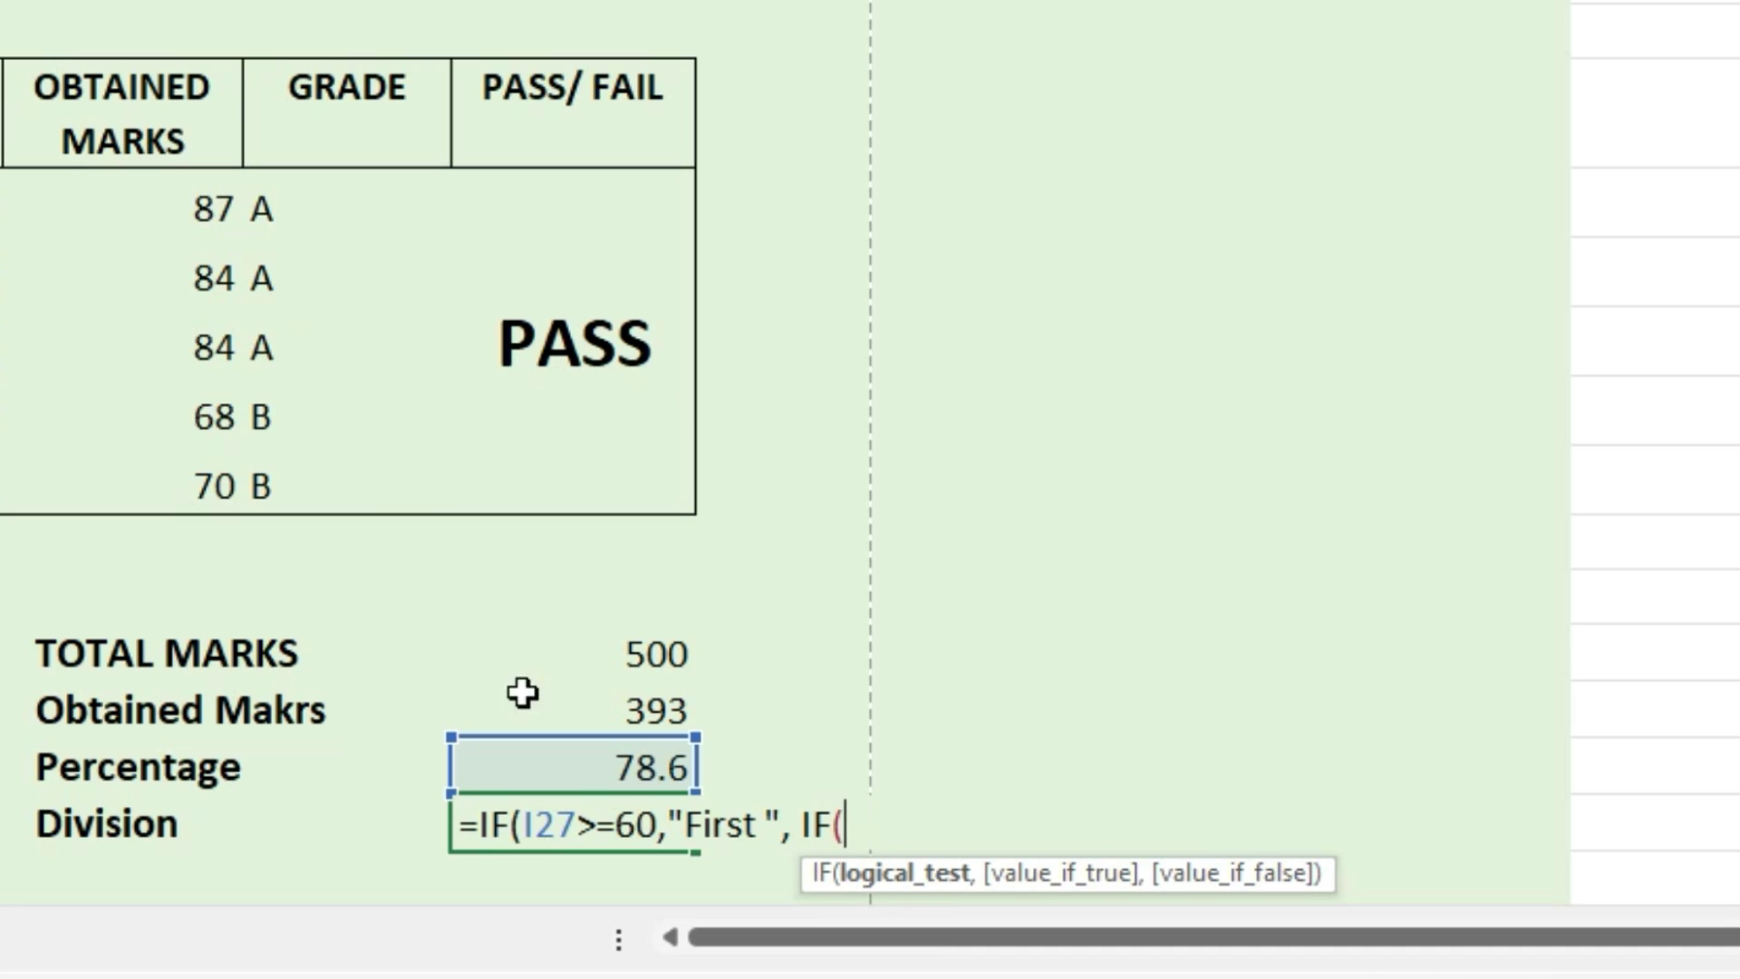
pyautogui.click(645, 761)
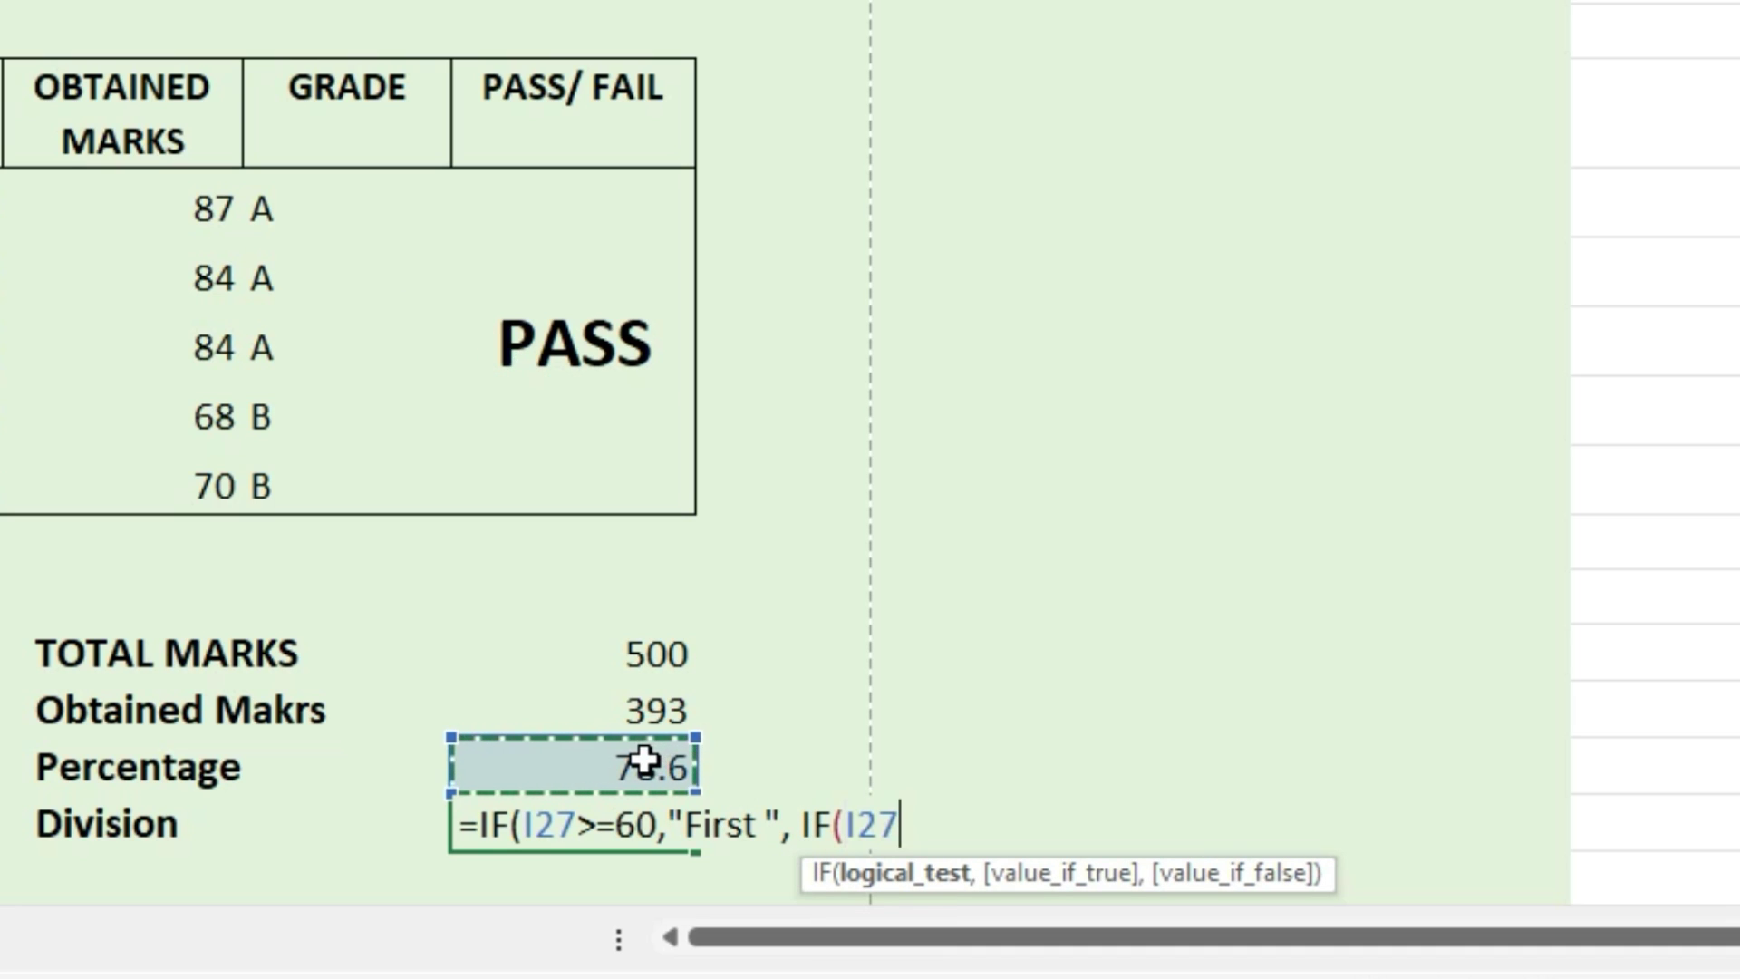
pyautogui.write('=4')
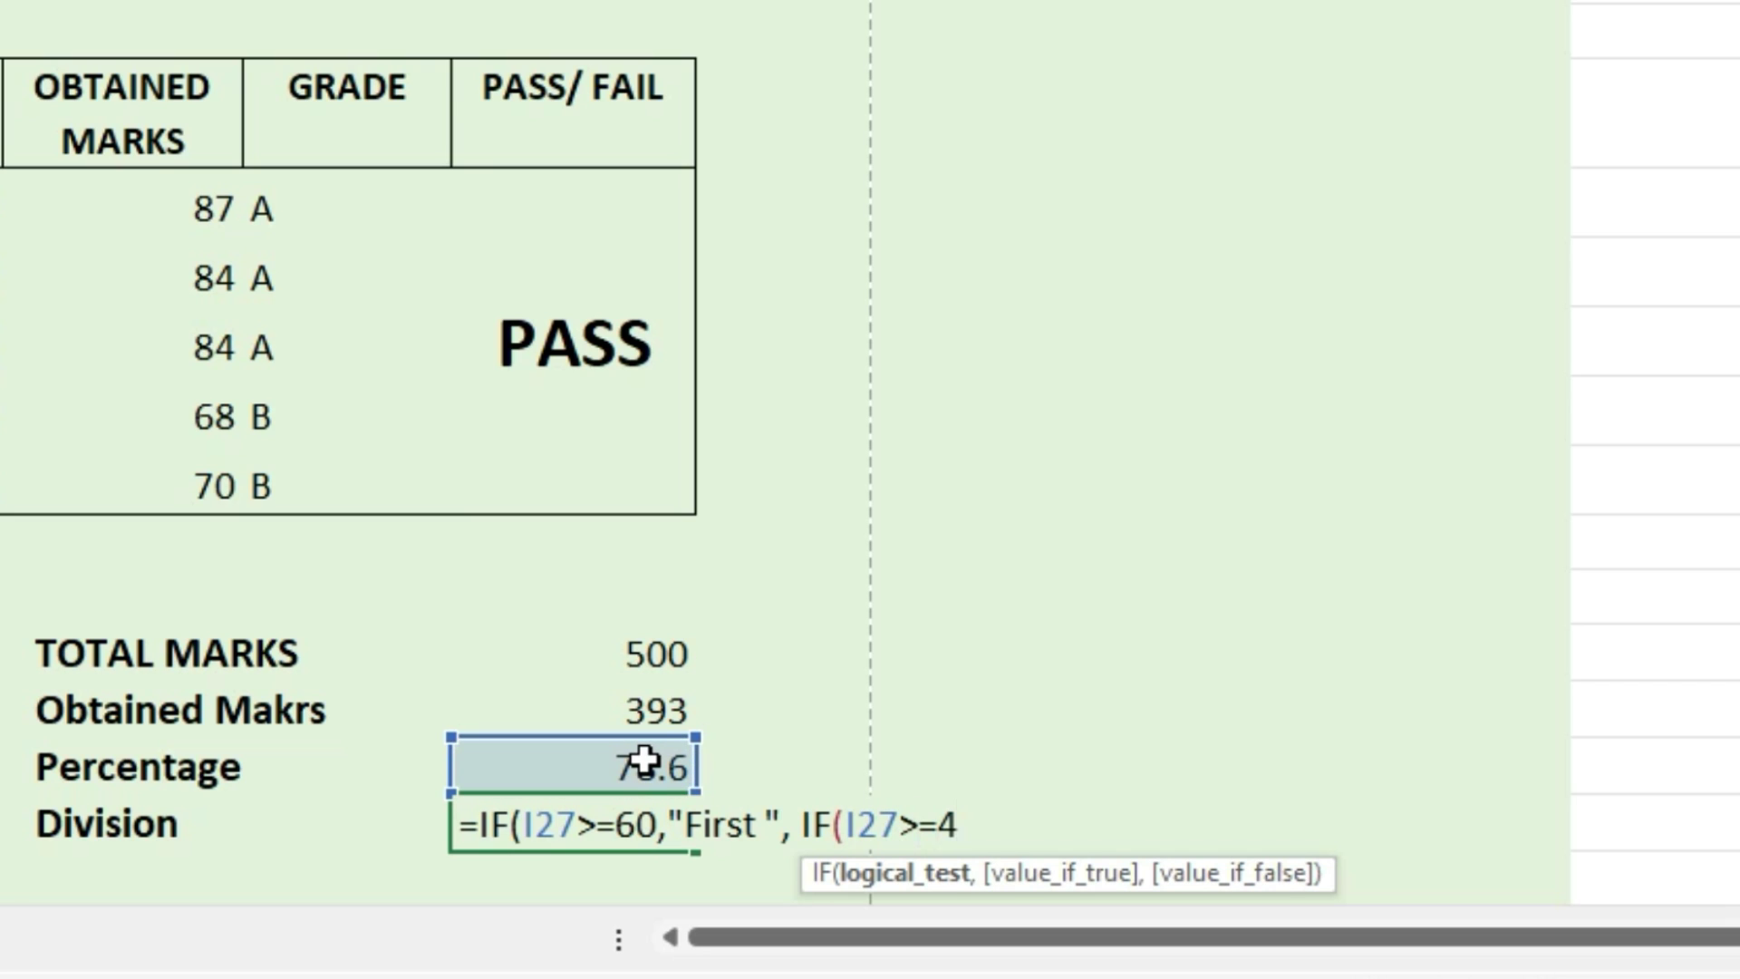
pyautogui.write('5,"Seco')
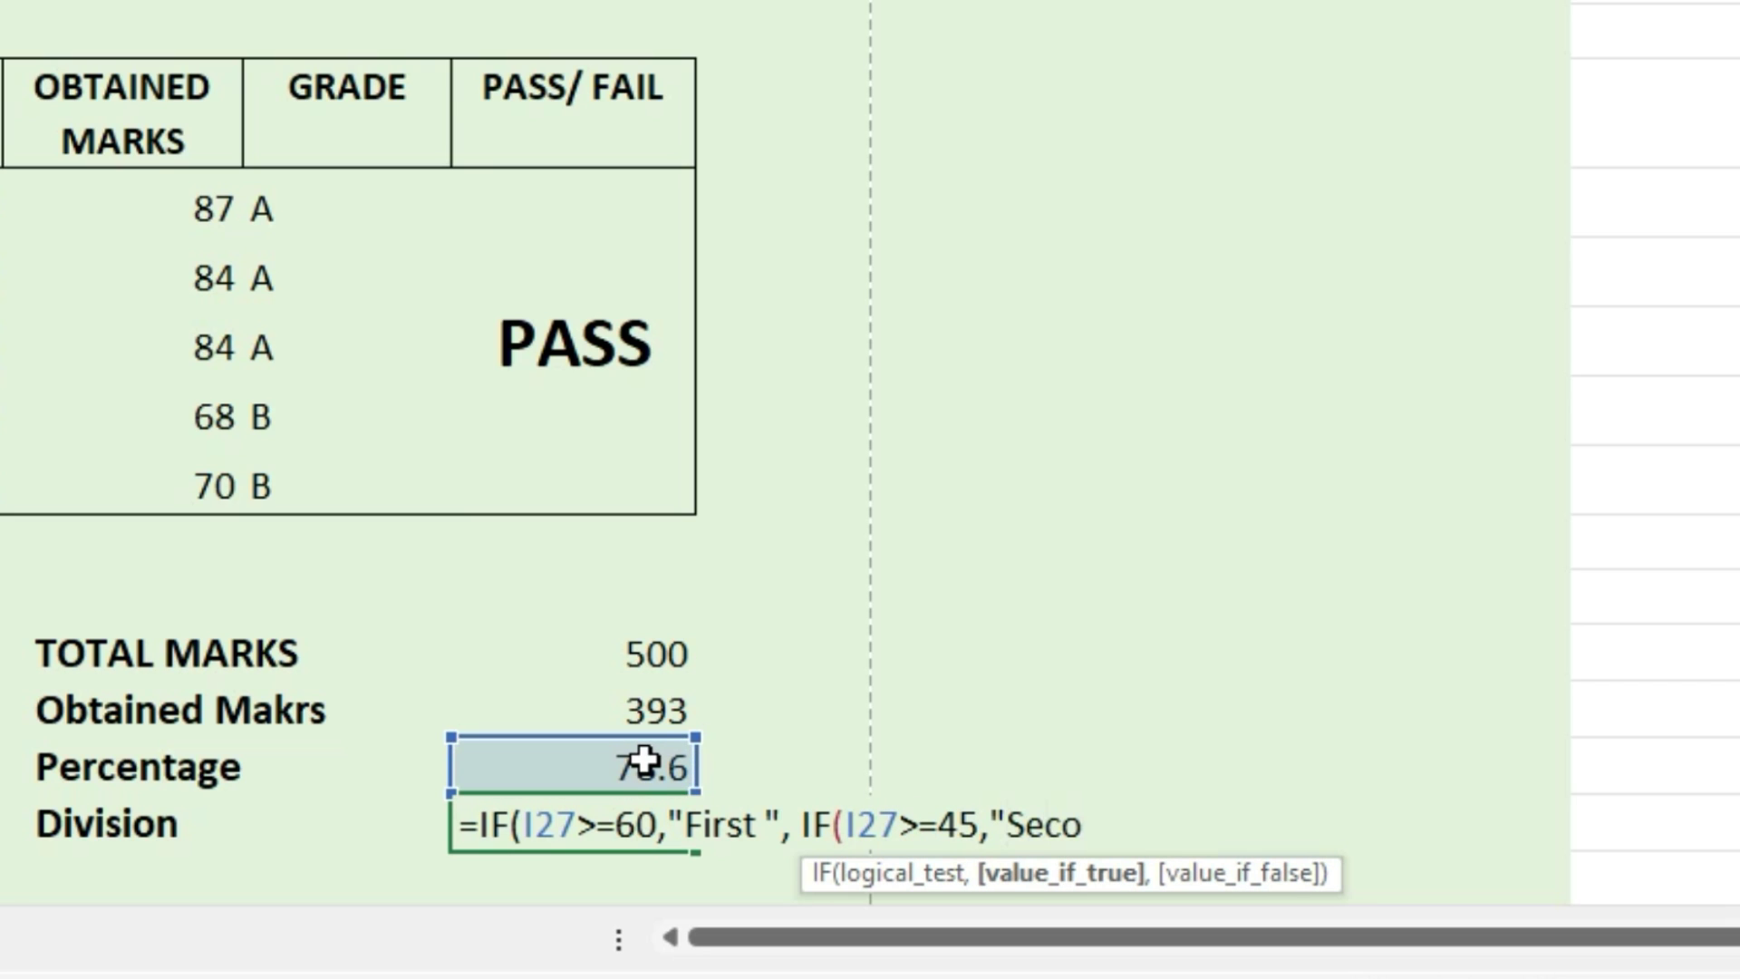
pyautogui.write('nd",if')
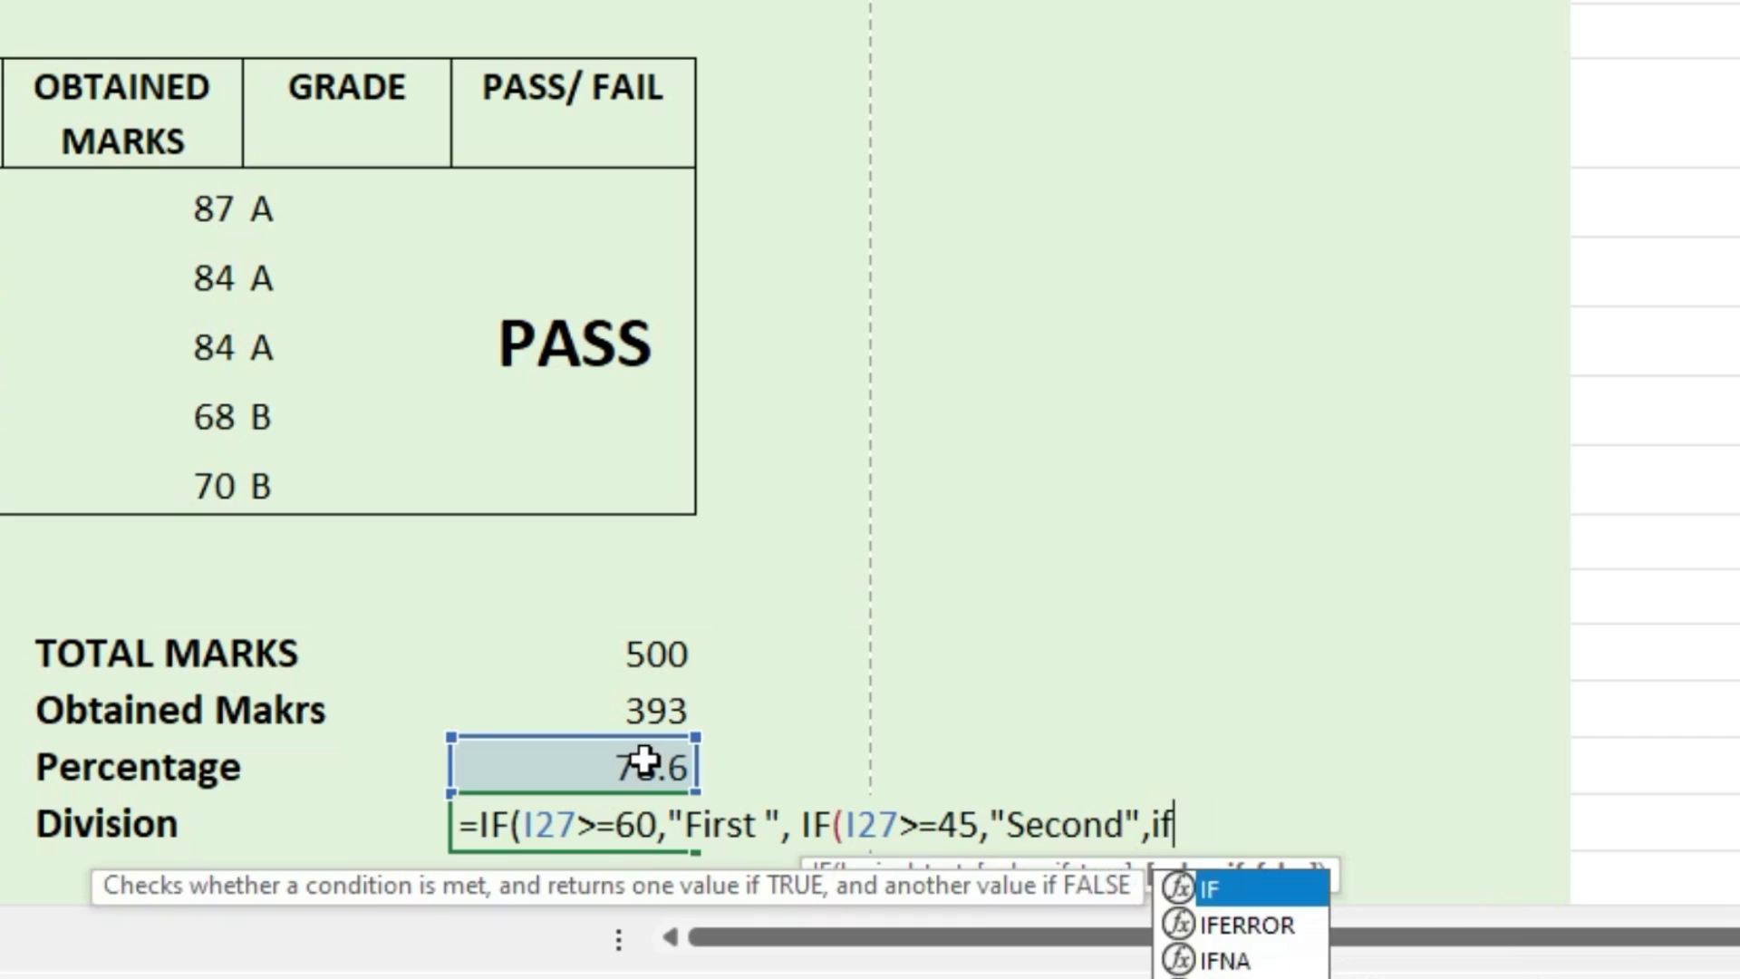
# Add a third nested IF to the Division formula that returns "Third" when I27 is >=35
pyautogui.press('Tab')
pyautogui.click(651, 750)
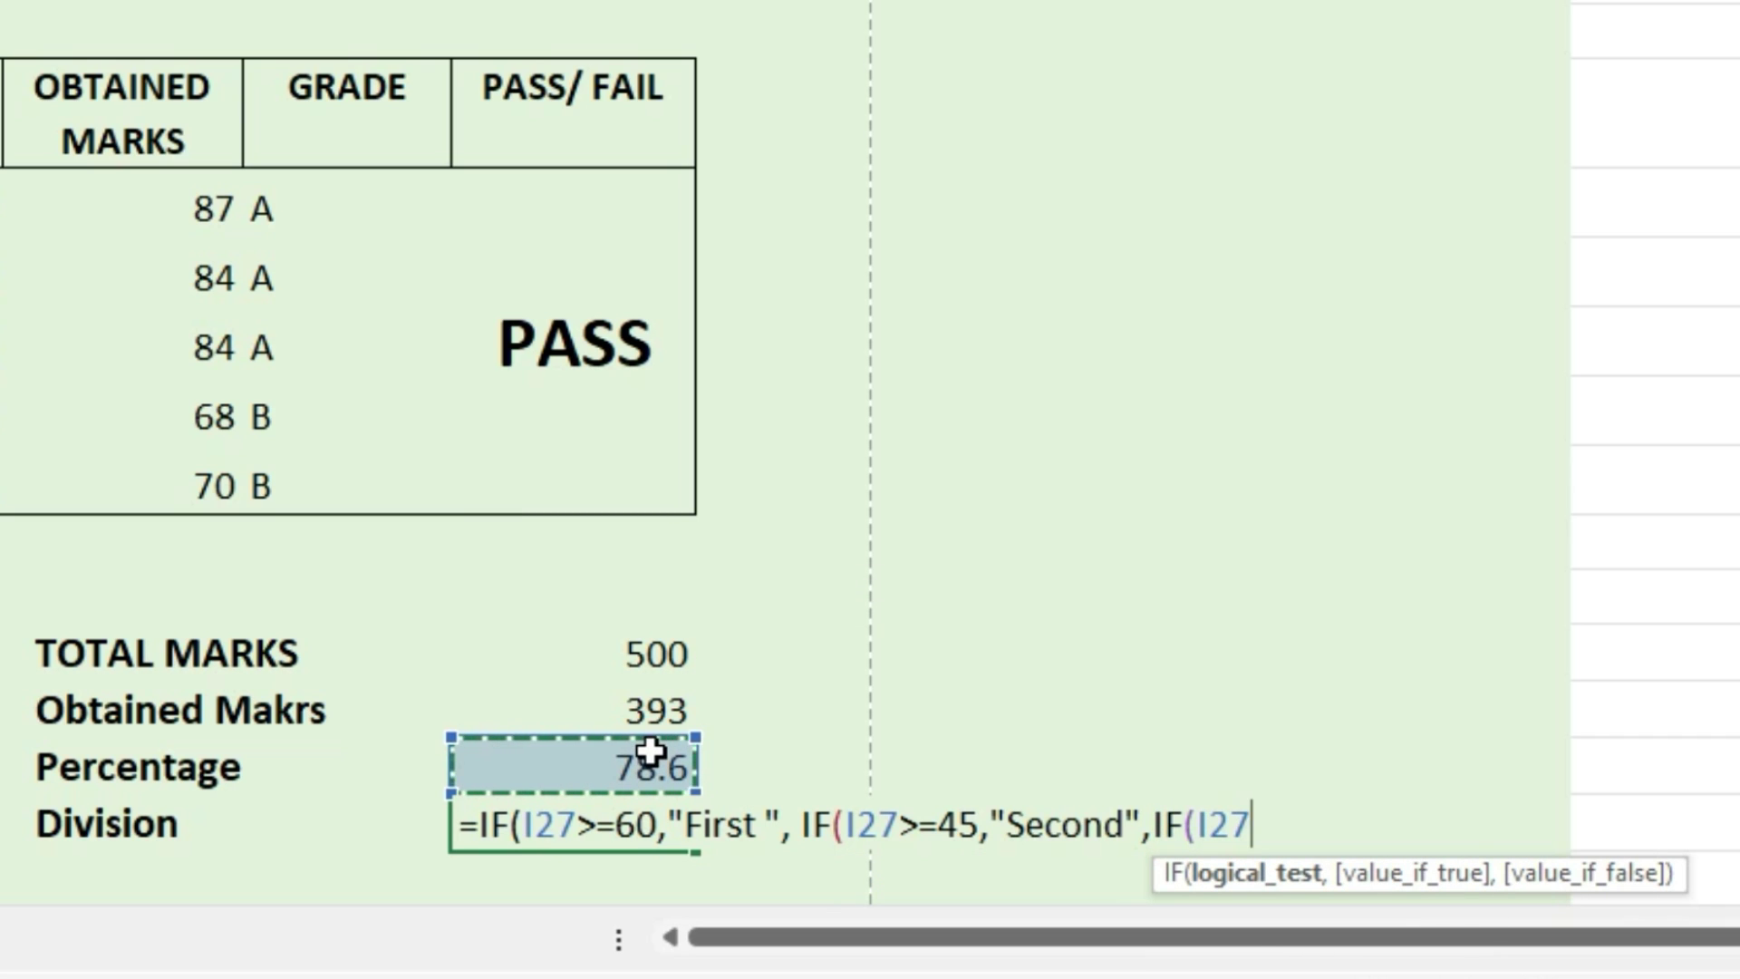
pyautogui.write('>=')
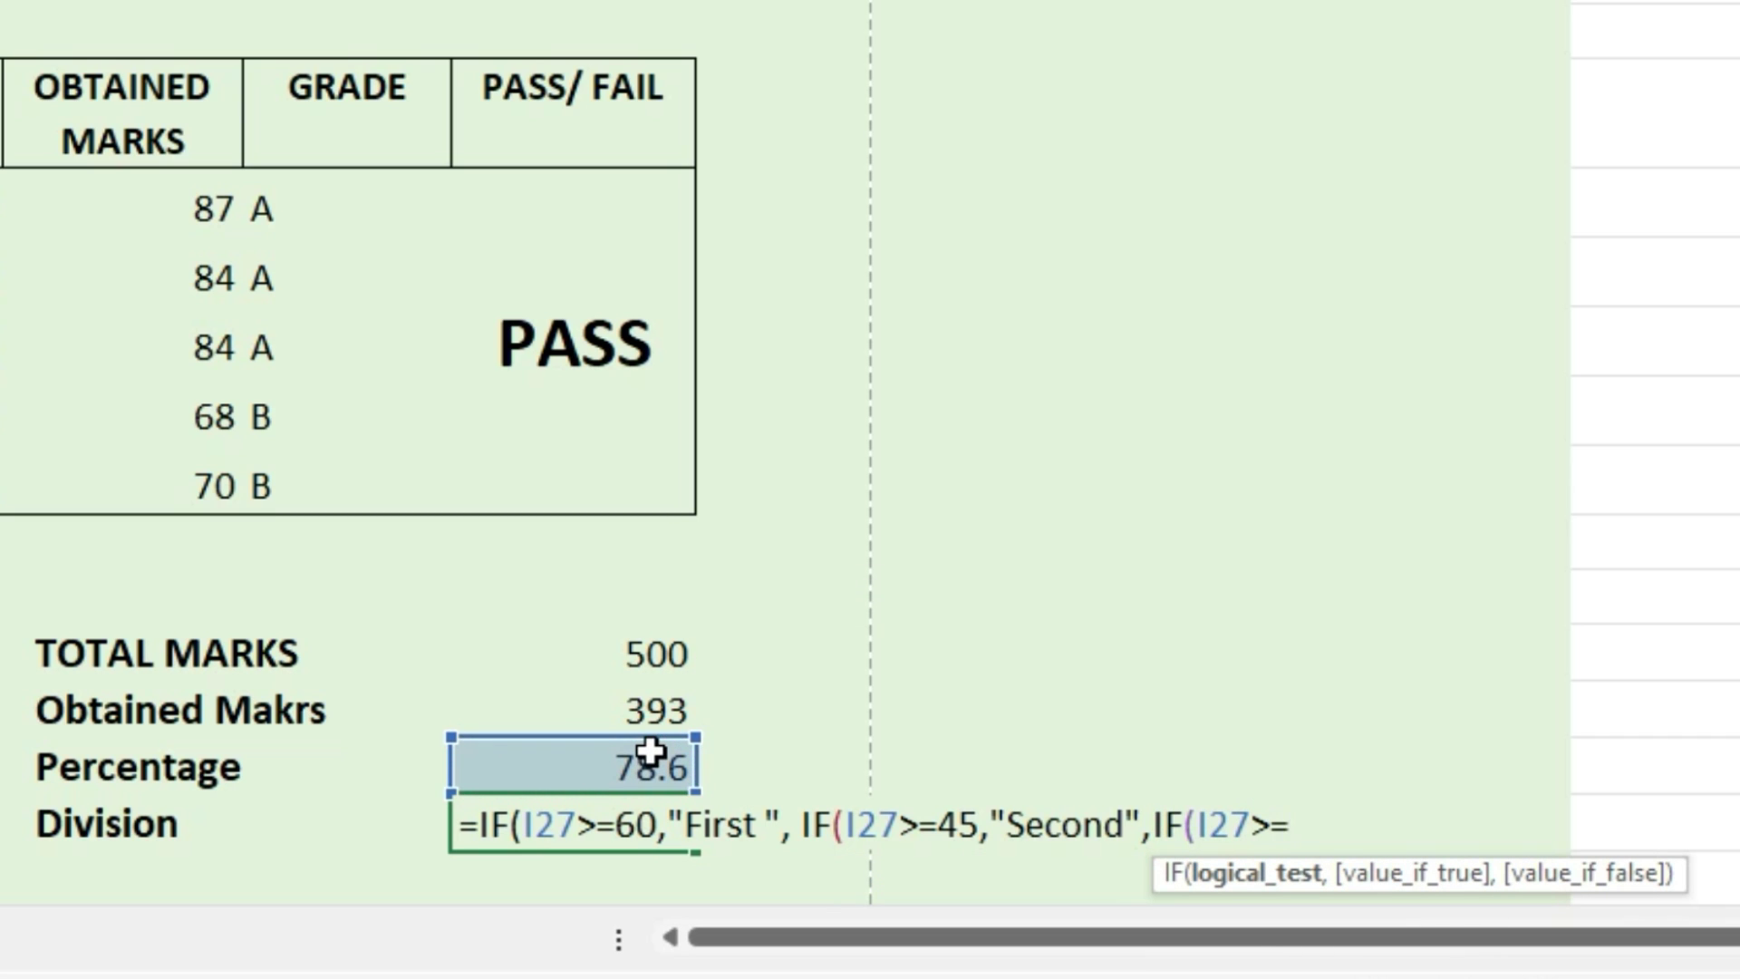
pyautogui.write('35,"Third')
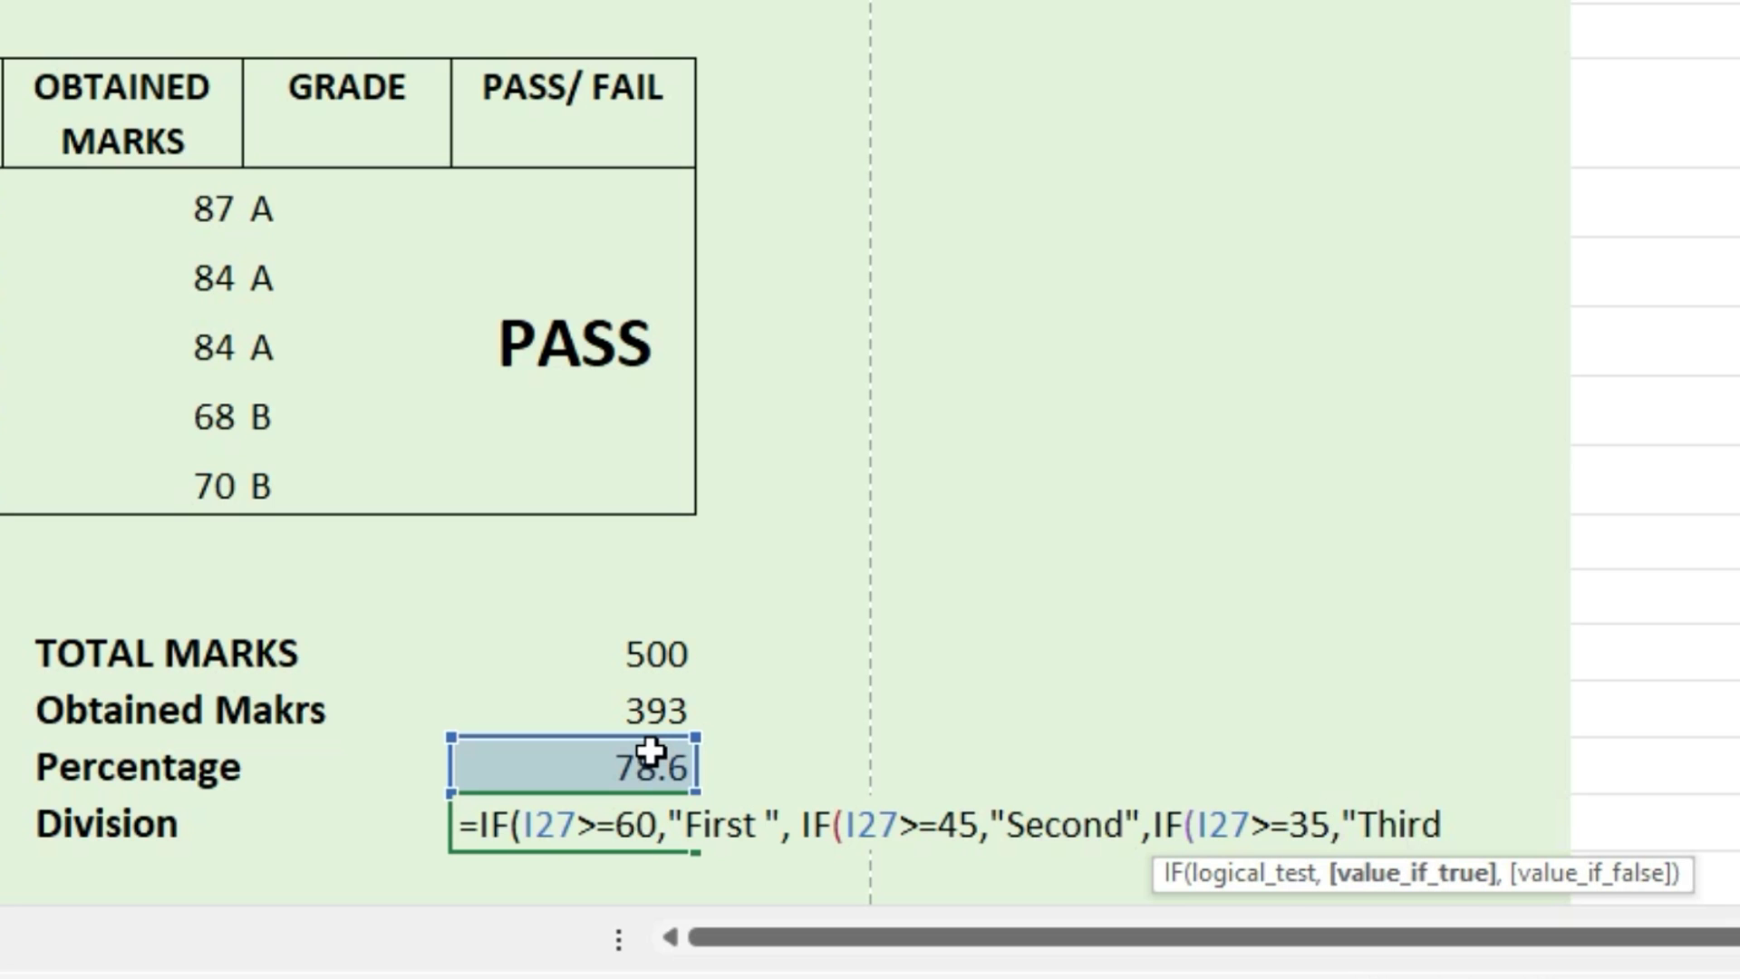
# Complete the Division formula with a nested IF returning "Fail" when I27 is <35, and accept the proposed correction of its closing brackets
pyautogui.write('",i')
pyautogui.press('Tab')
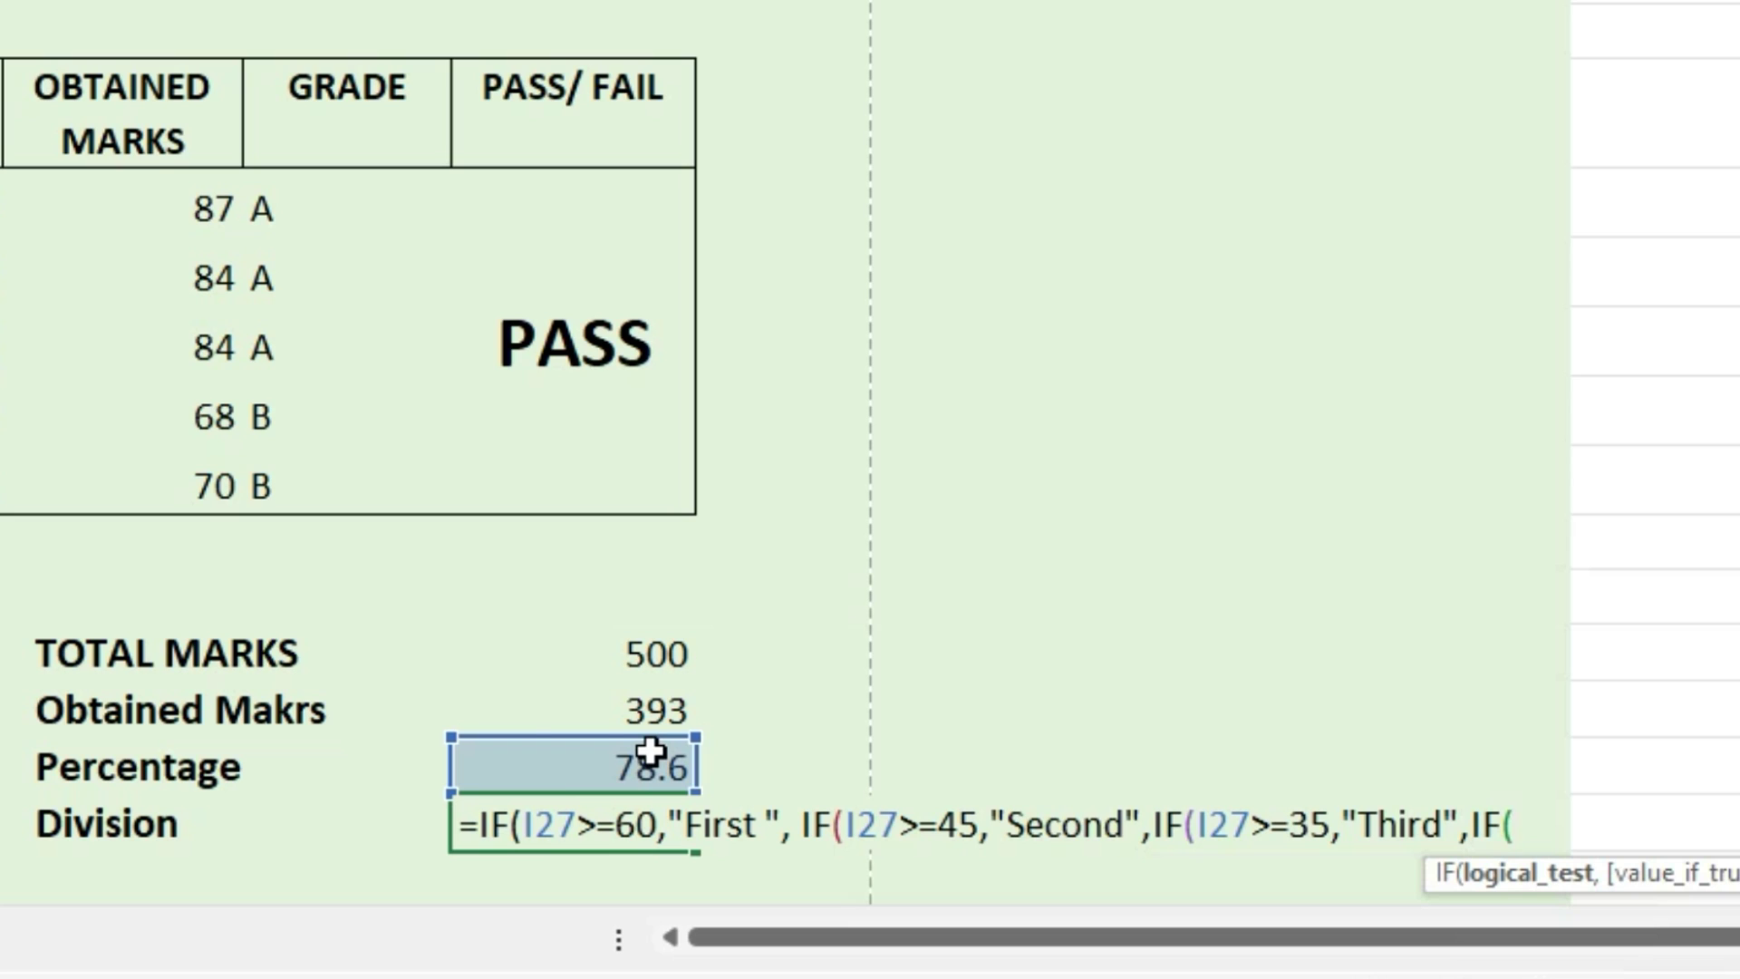
pyautogui.click(651, 761)
pyautogui.write('<35')
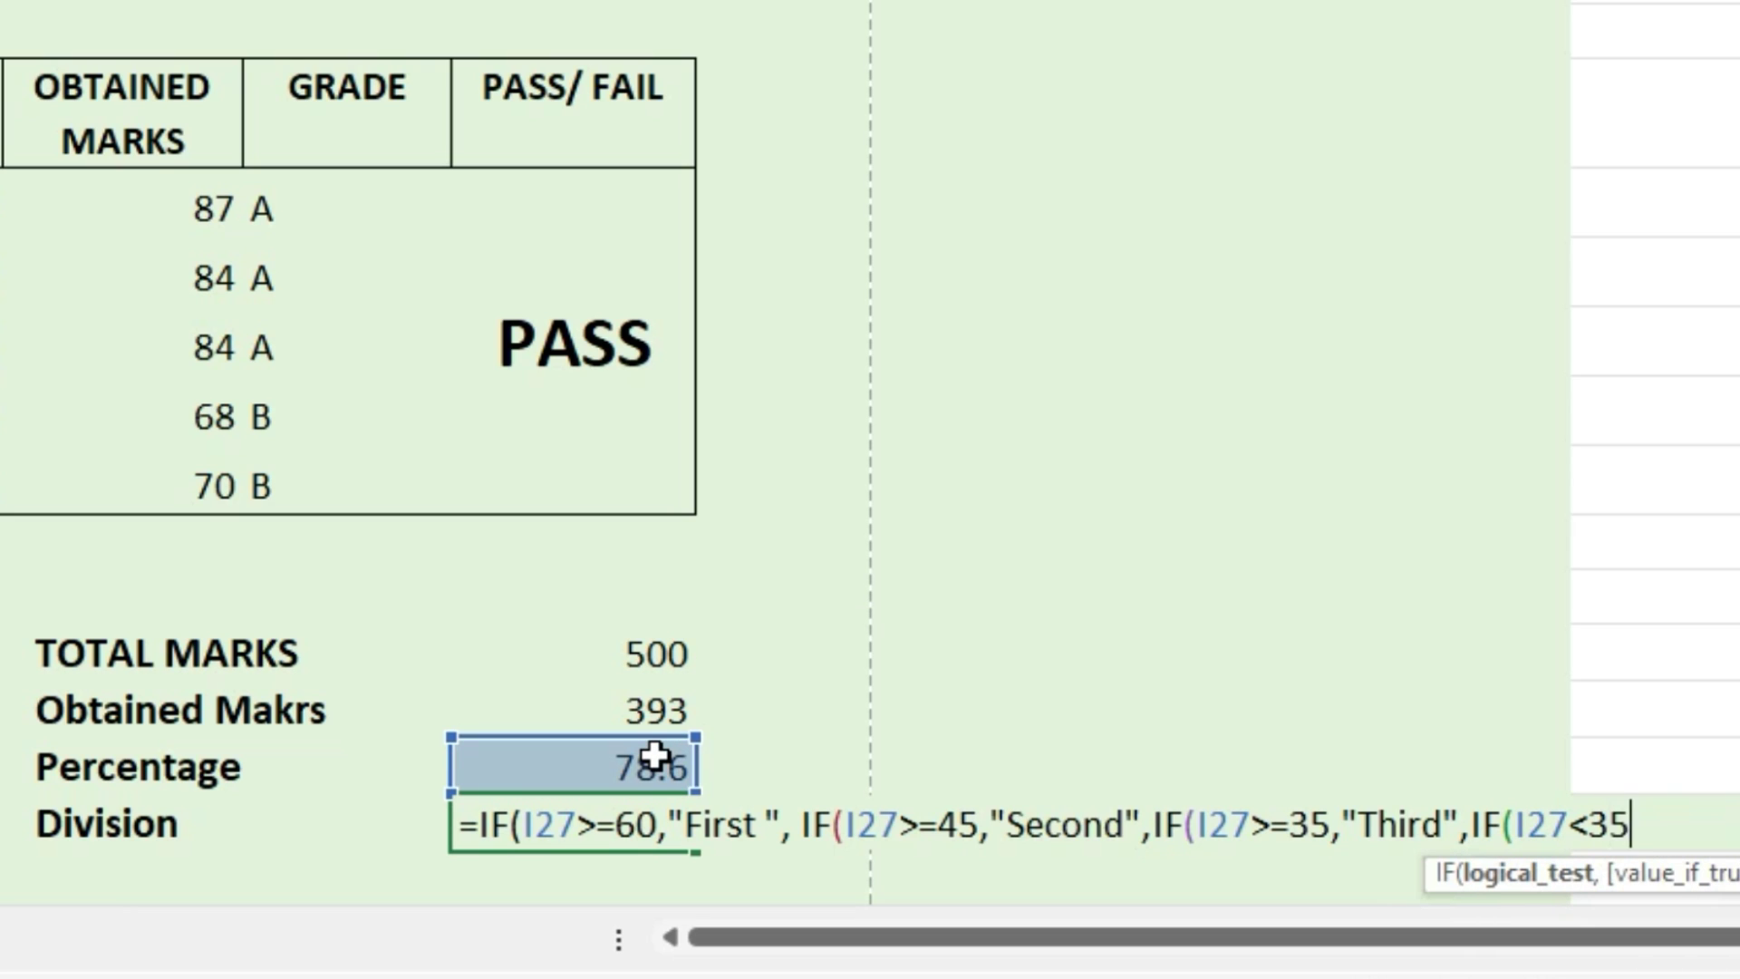
pyautogui.write(',"Fail')
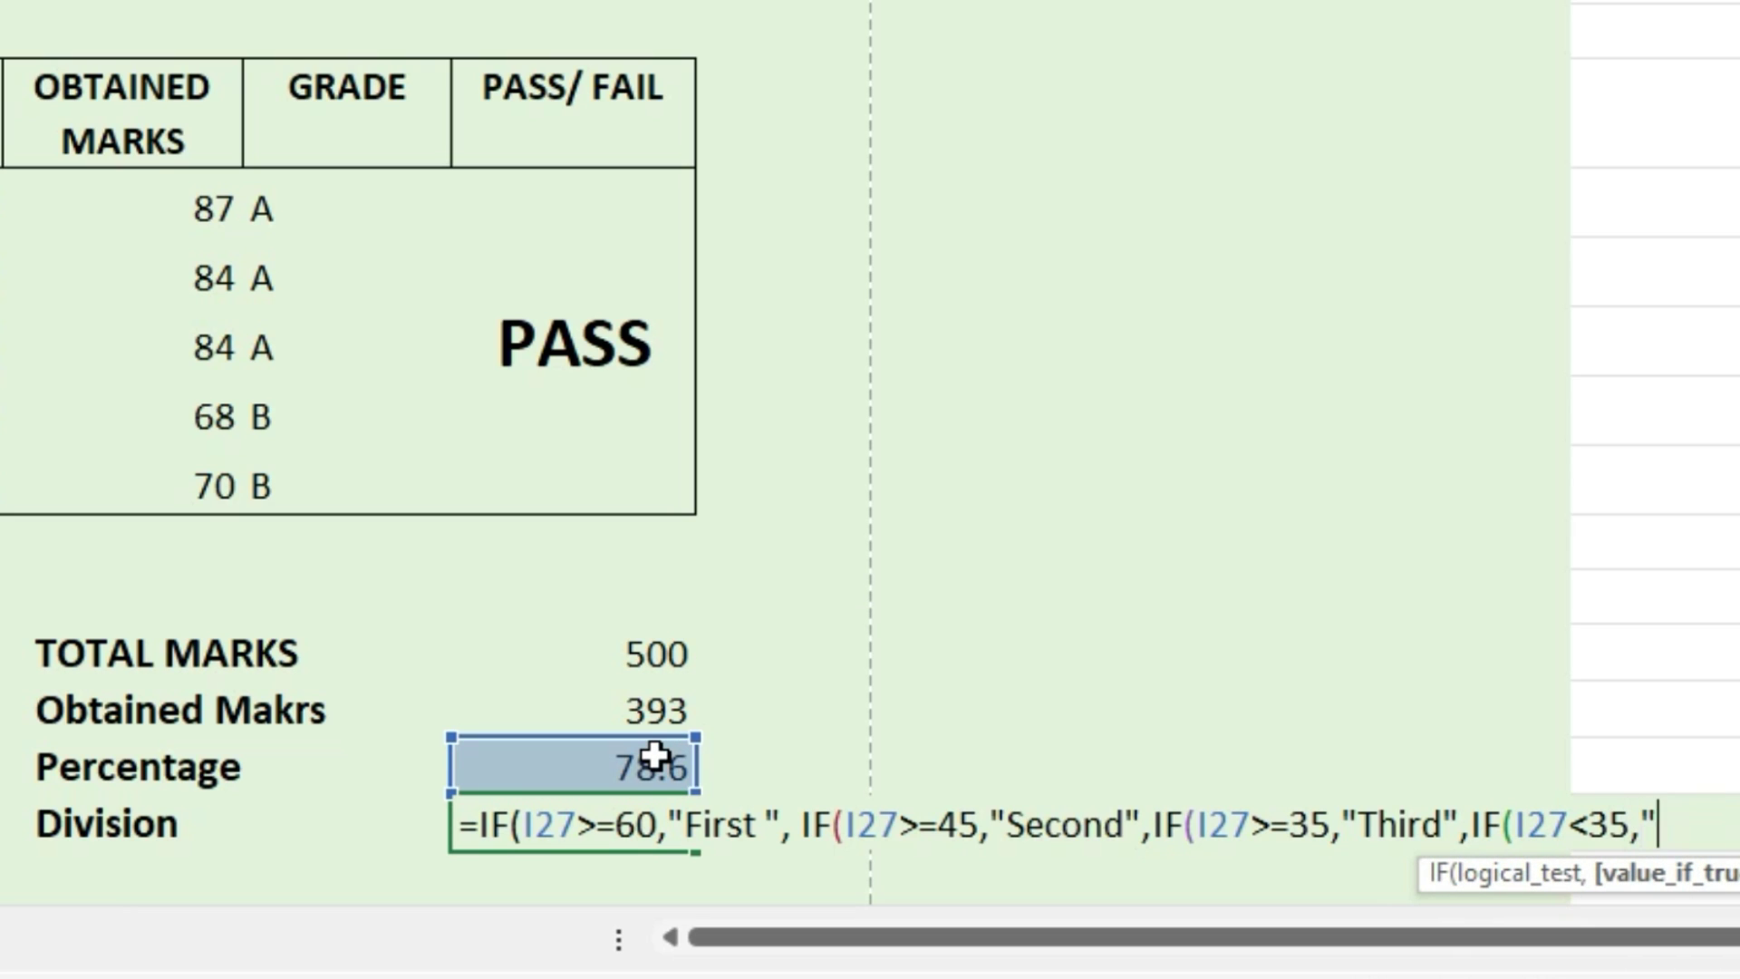
pyautogui.write('"')
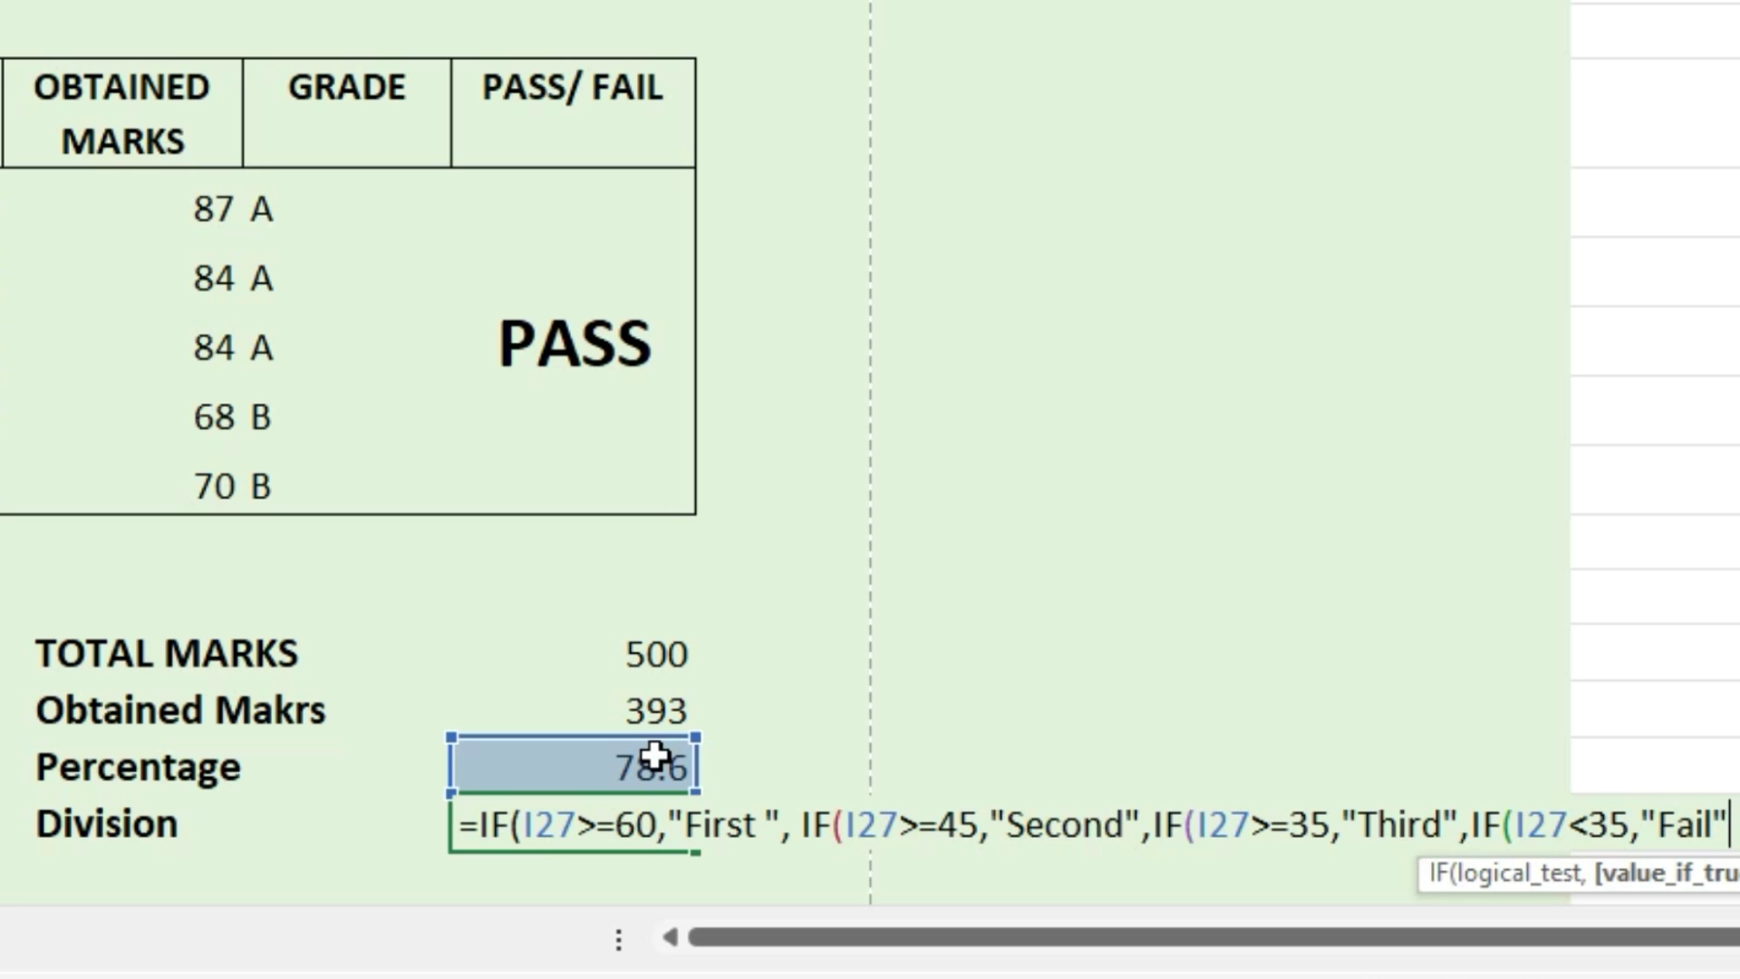
pyautogui.write(')')
pyautogui.press('Return')
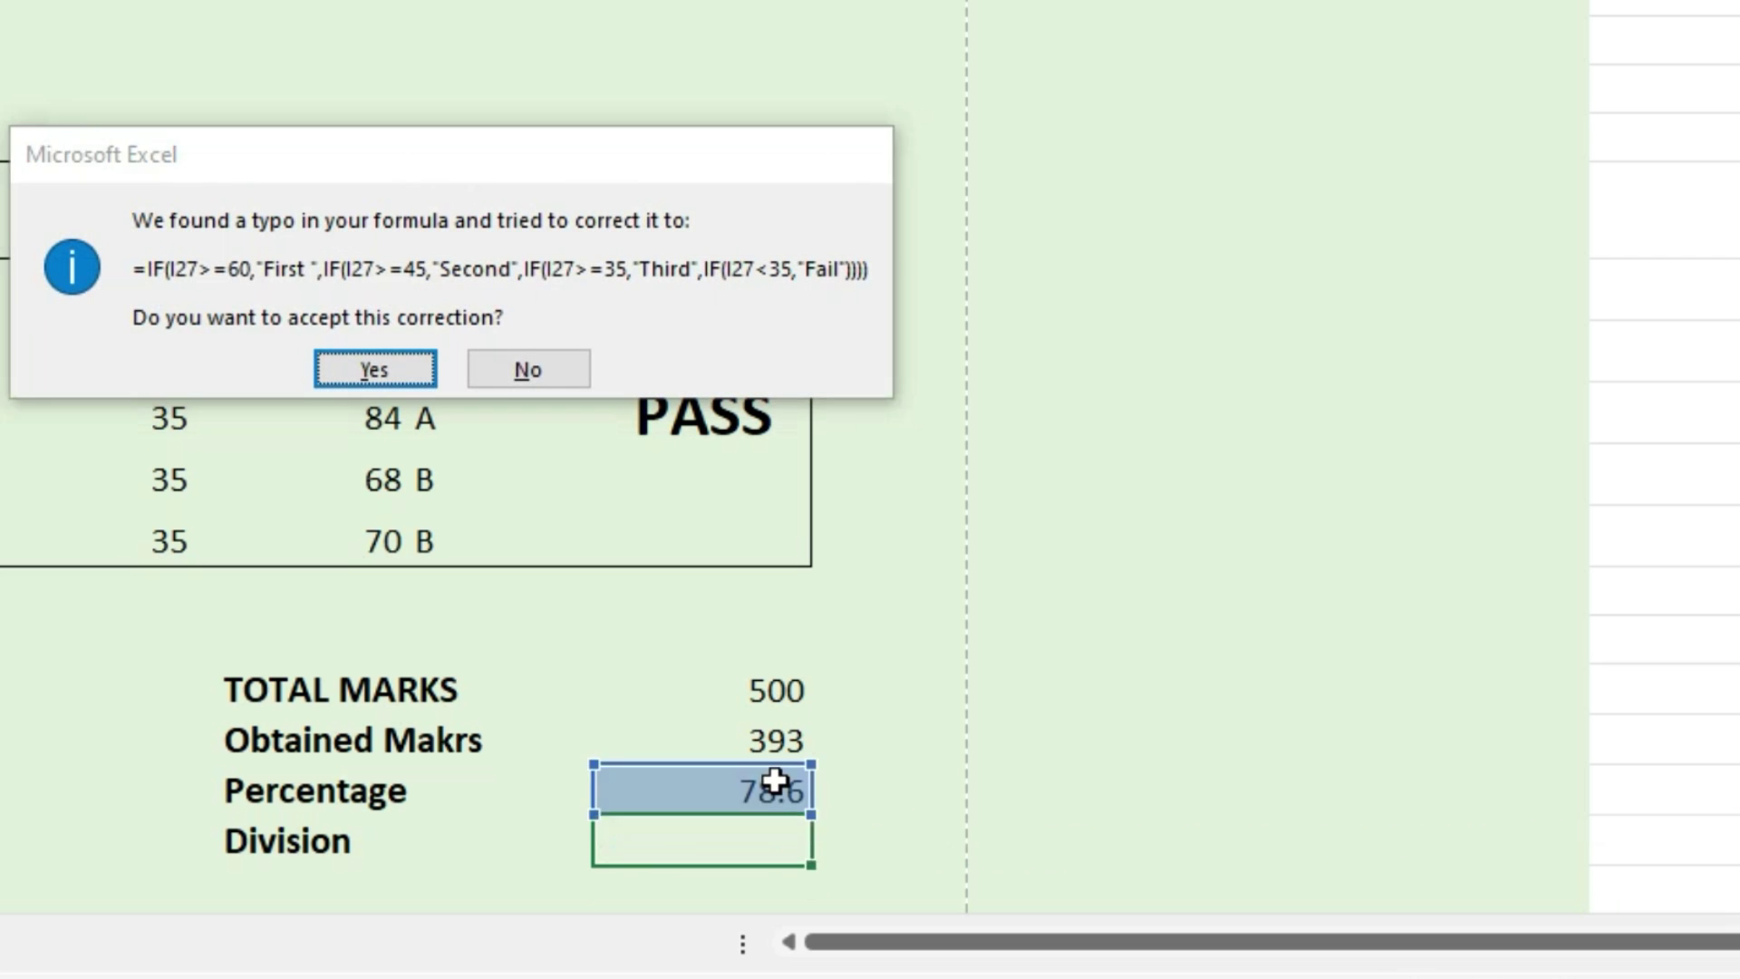
pyautogui.press('Return')
# Left-align the four summary results in I25:I28
pyautogui.click(730, 838)
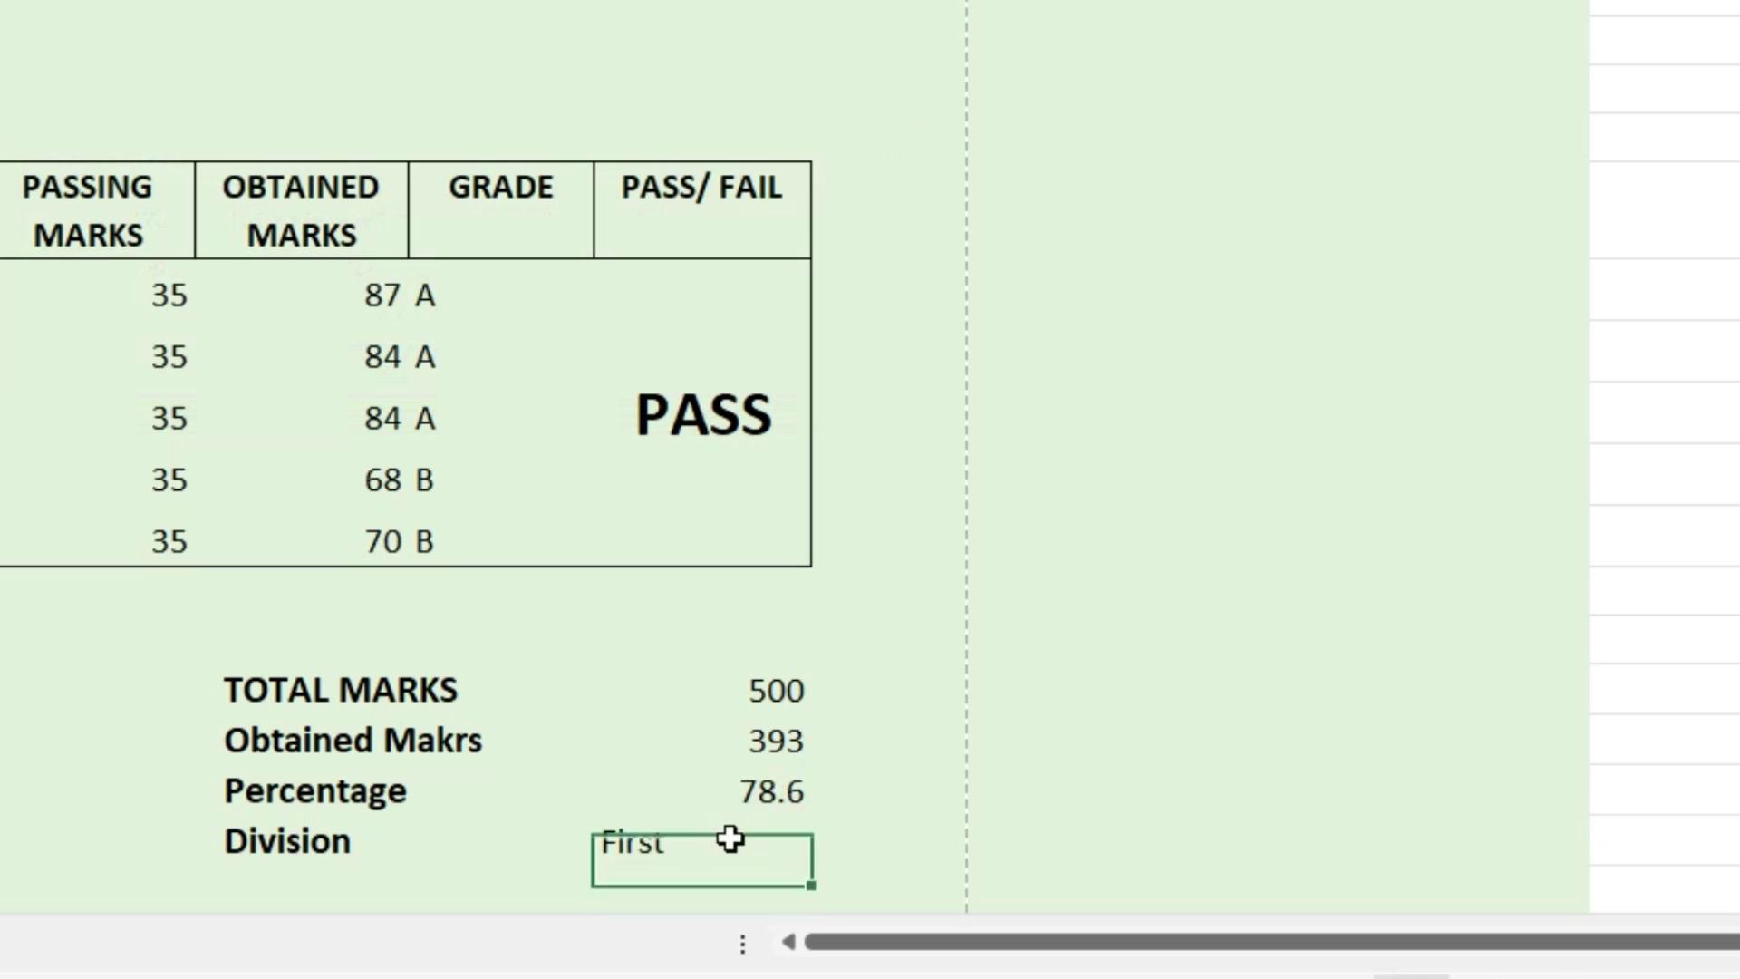
pyautogui.moveTo(749, 692); pyautogui.dragTo(725, 843)
pyautogui.click(100, 73)
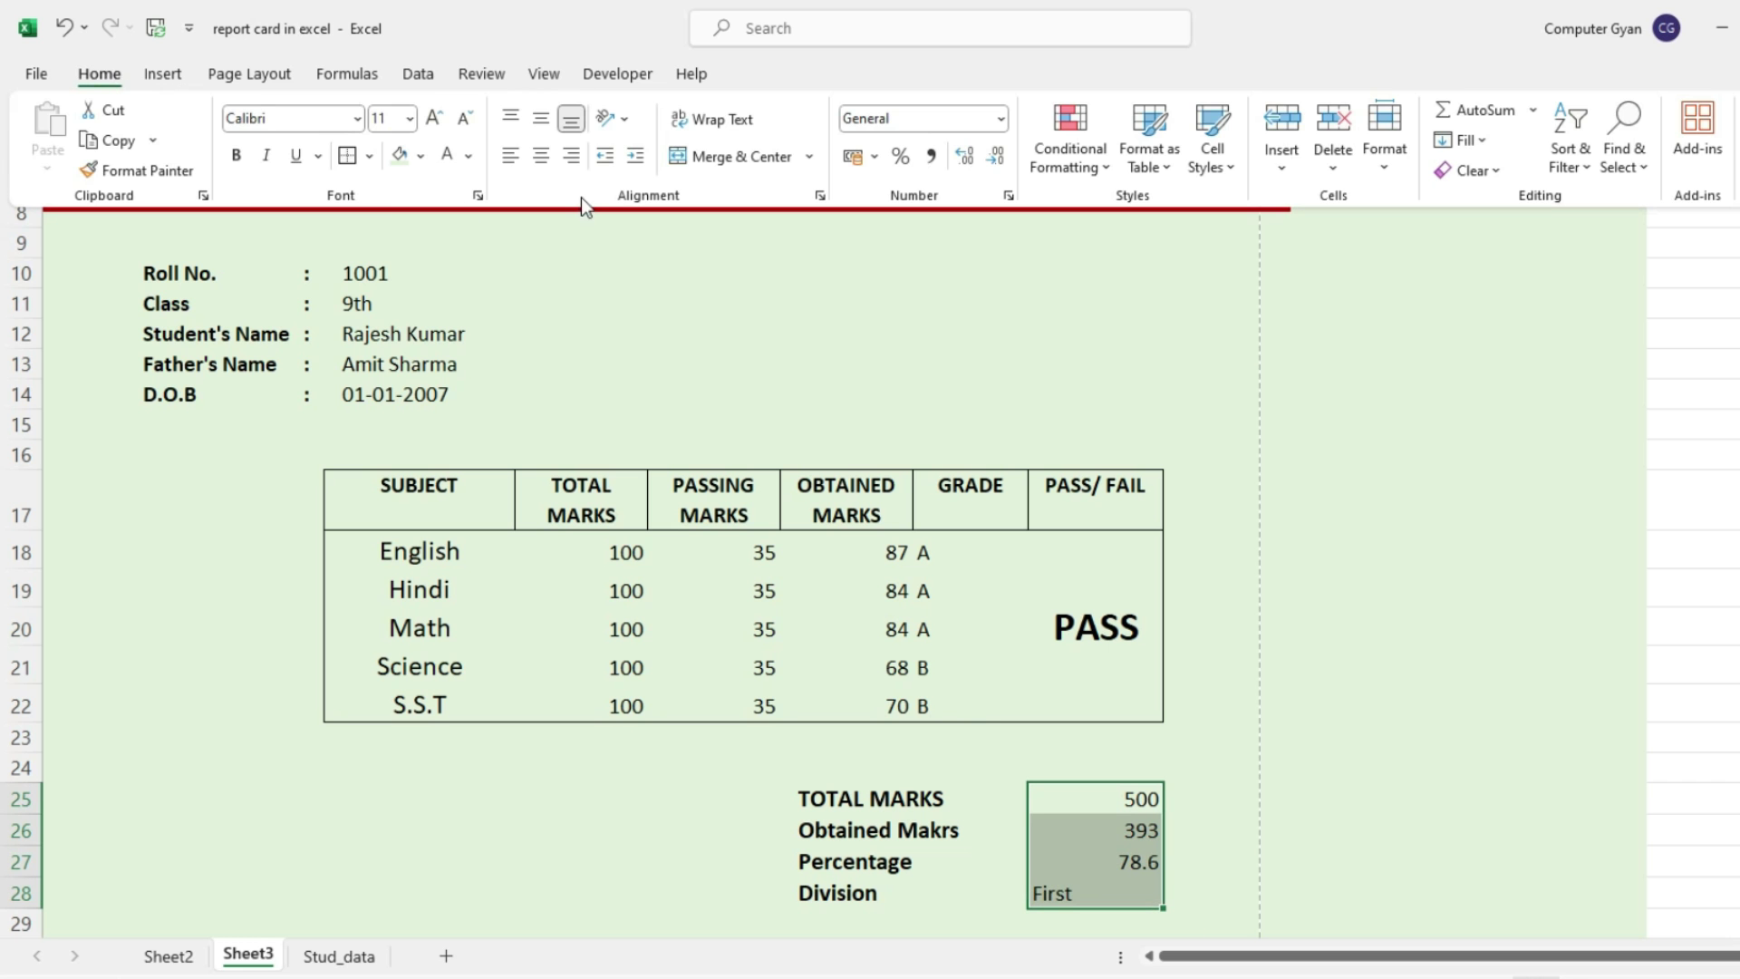
pyautogui.click(510, 156)
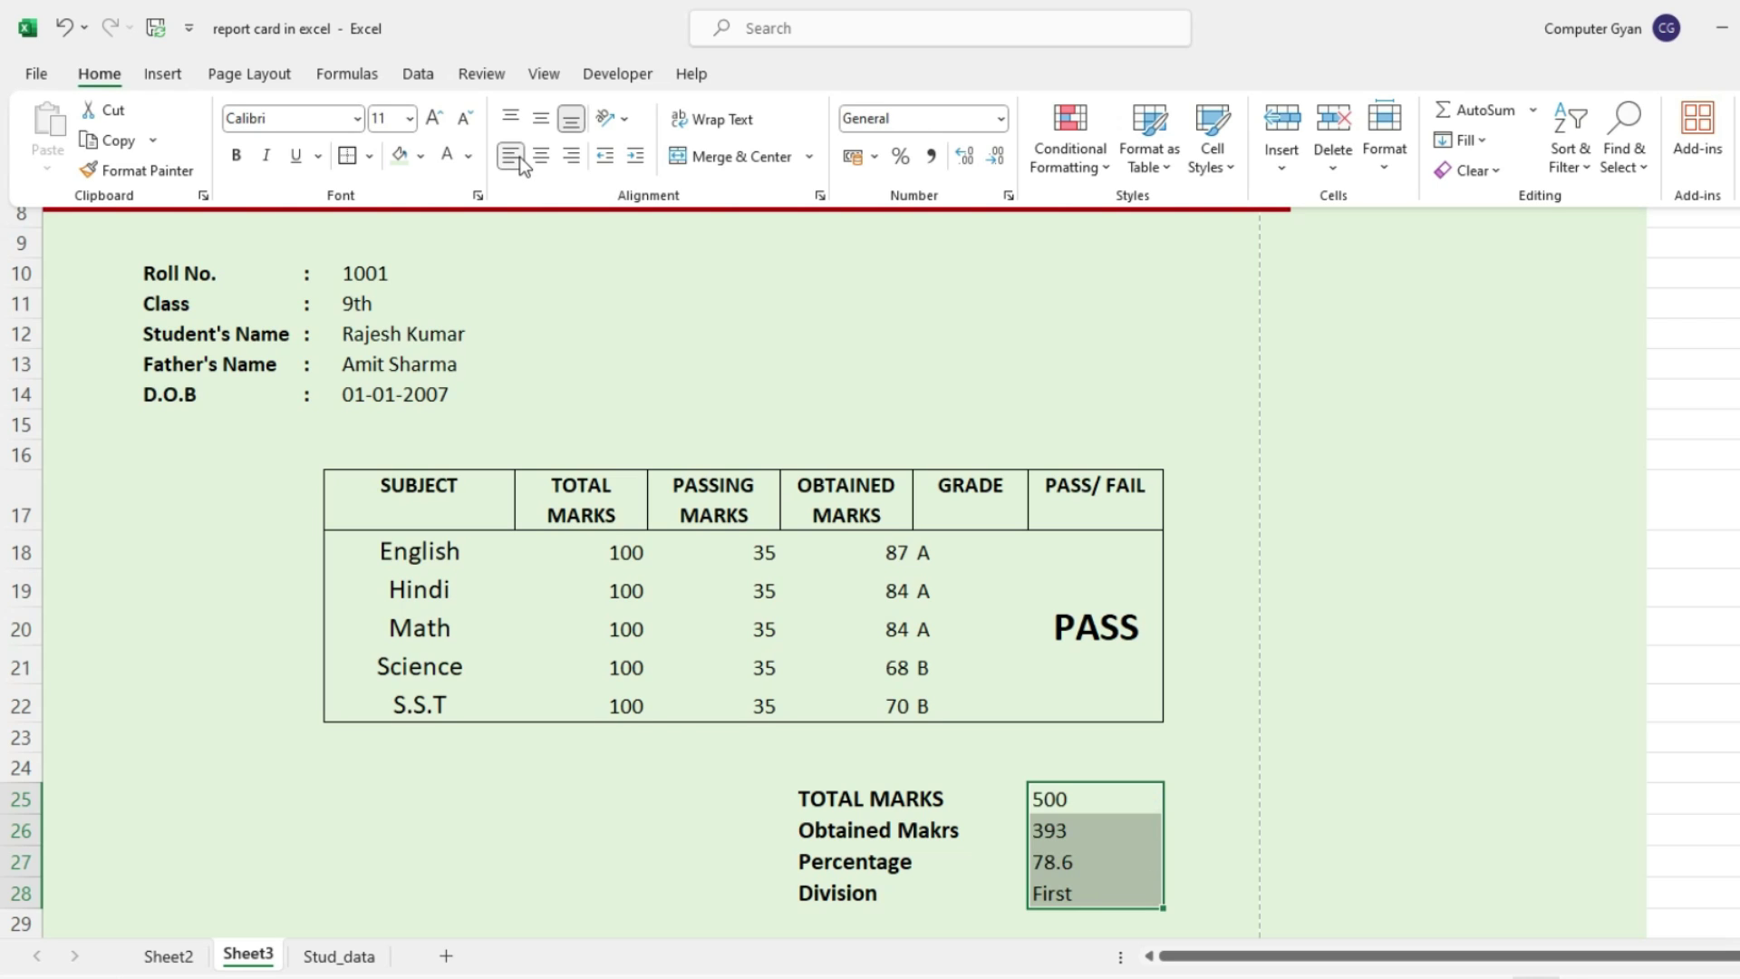
# Indent the four summary results in I25:I28 by one level and make them bold
pyautogui.click(635, 156)
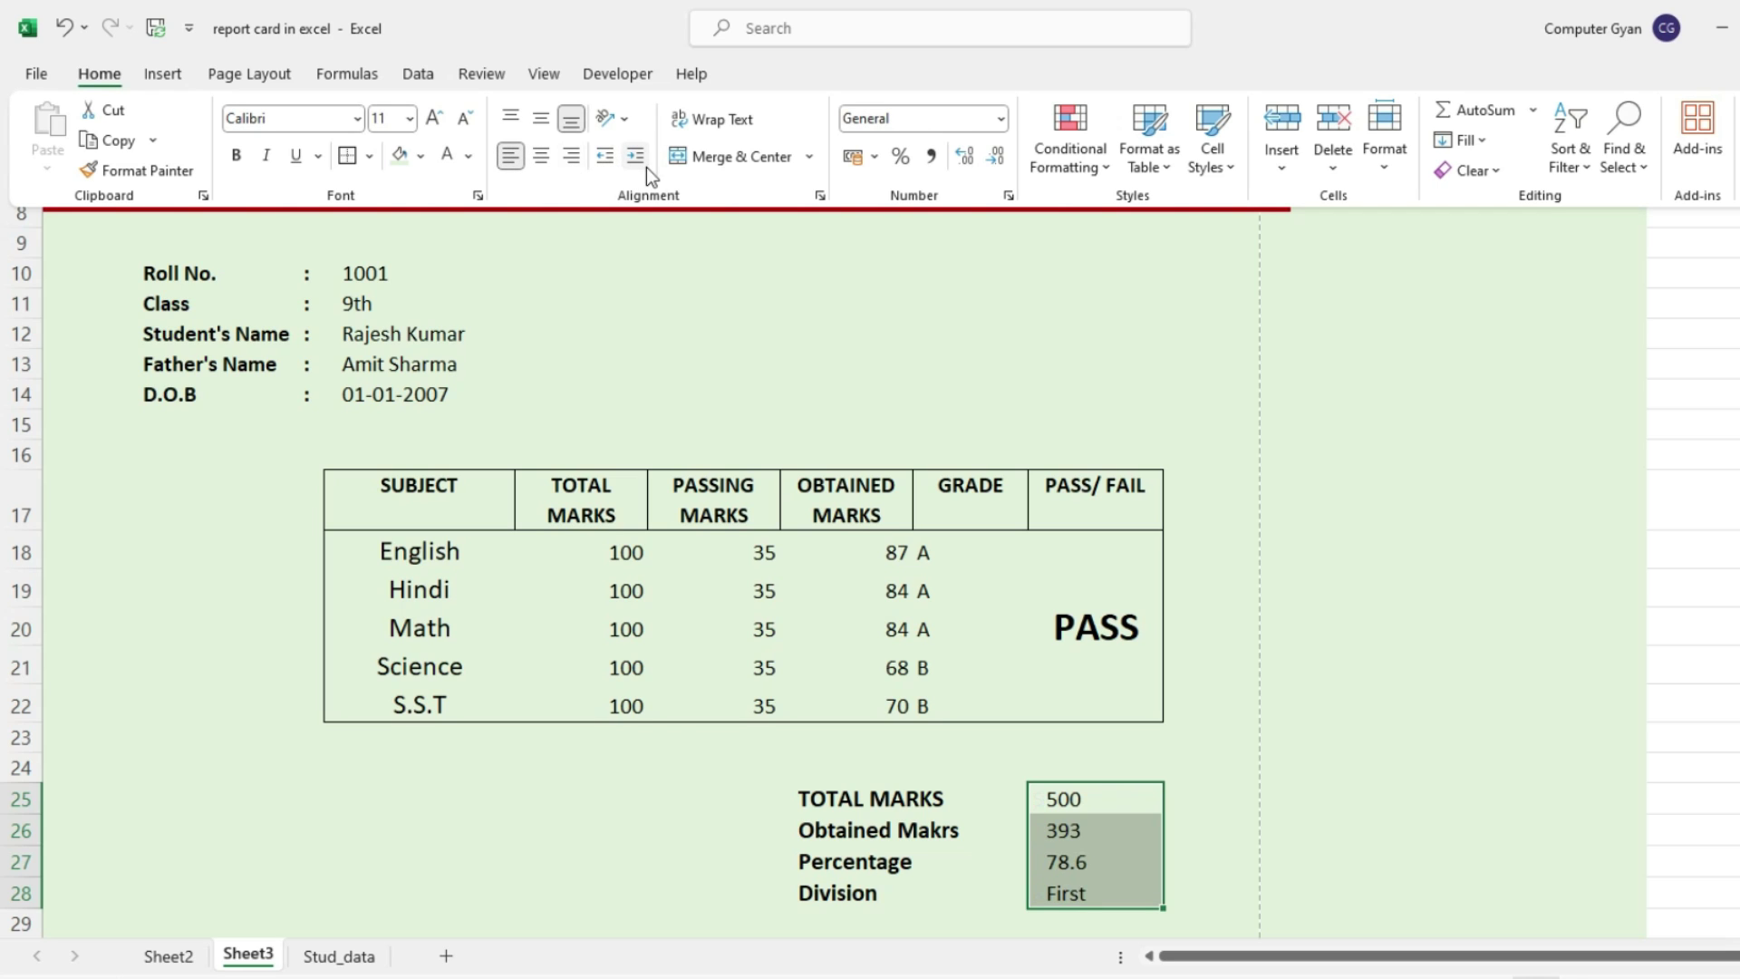
pyautogui.click(235, 154)
pyautogui.click(959, 763)
# Apply all borders to the summary block in G25:I28
pyautogui.moveTo(842, 797); pyautogui.dragTo(1090, 895)
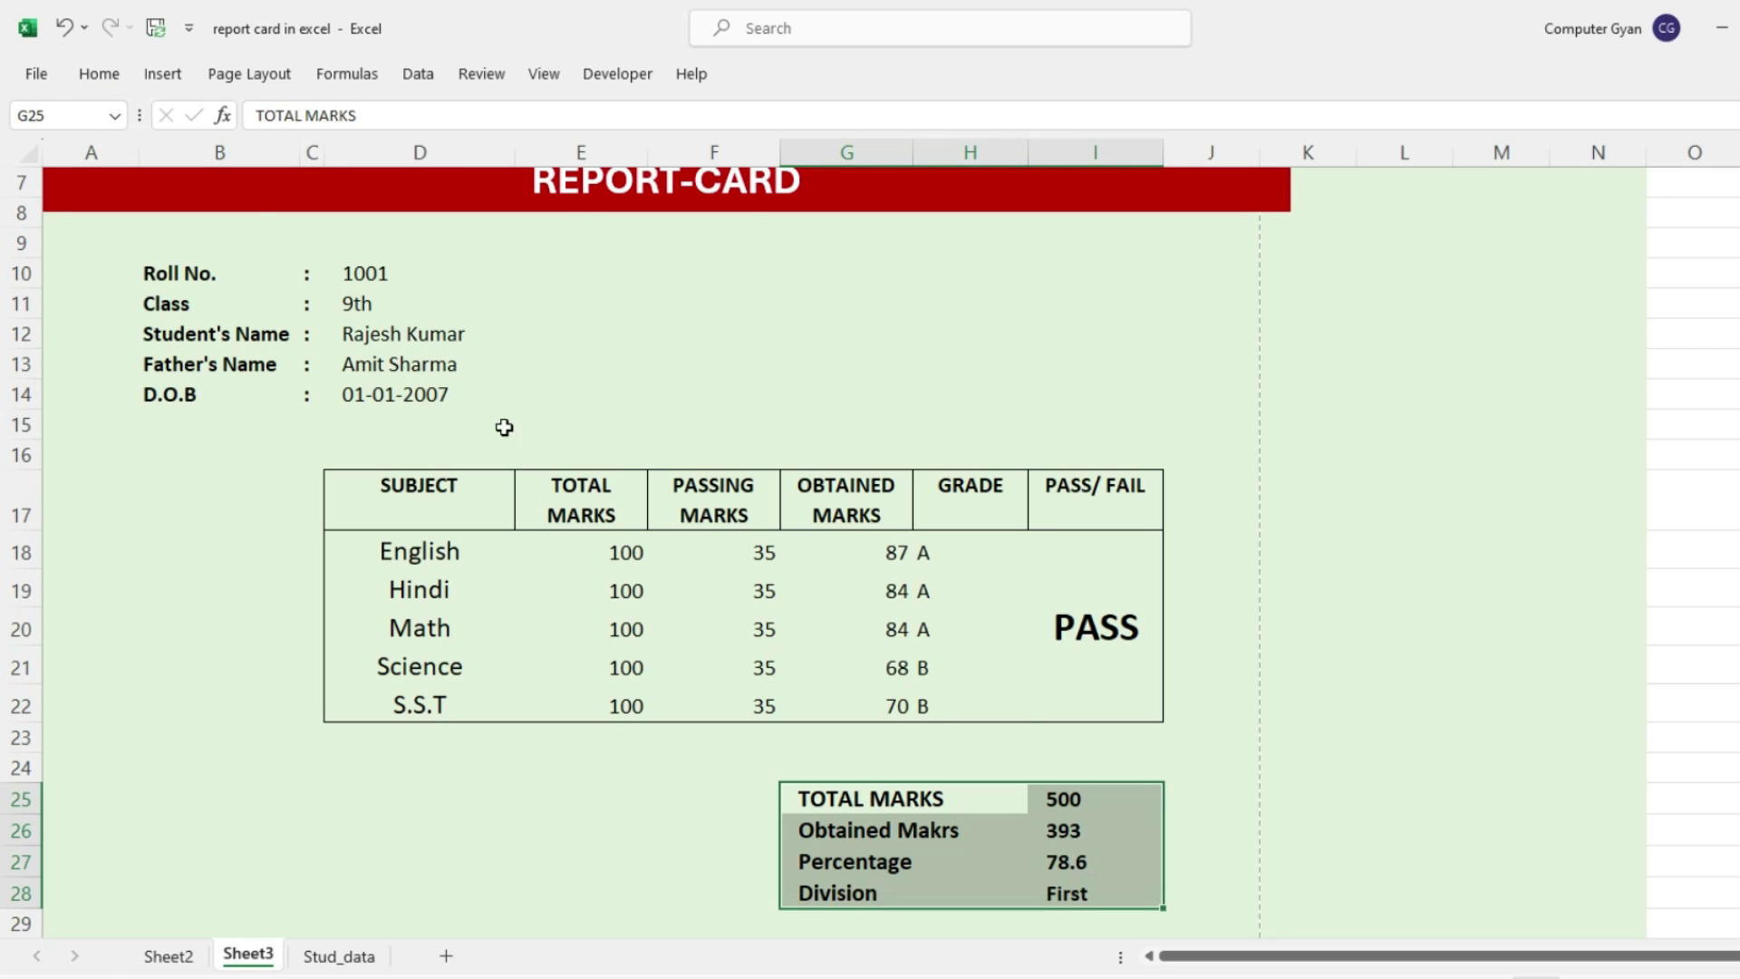
pyautogui.click(88, 82)
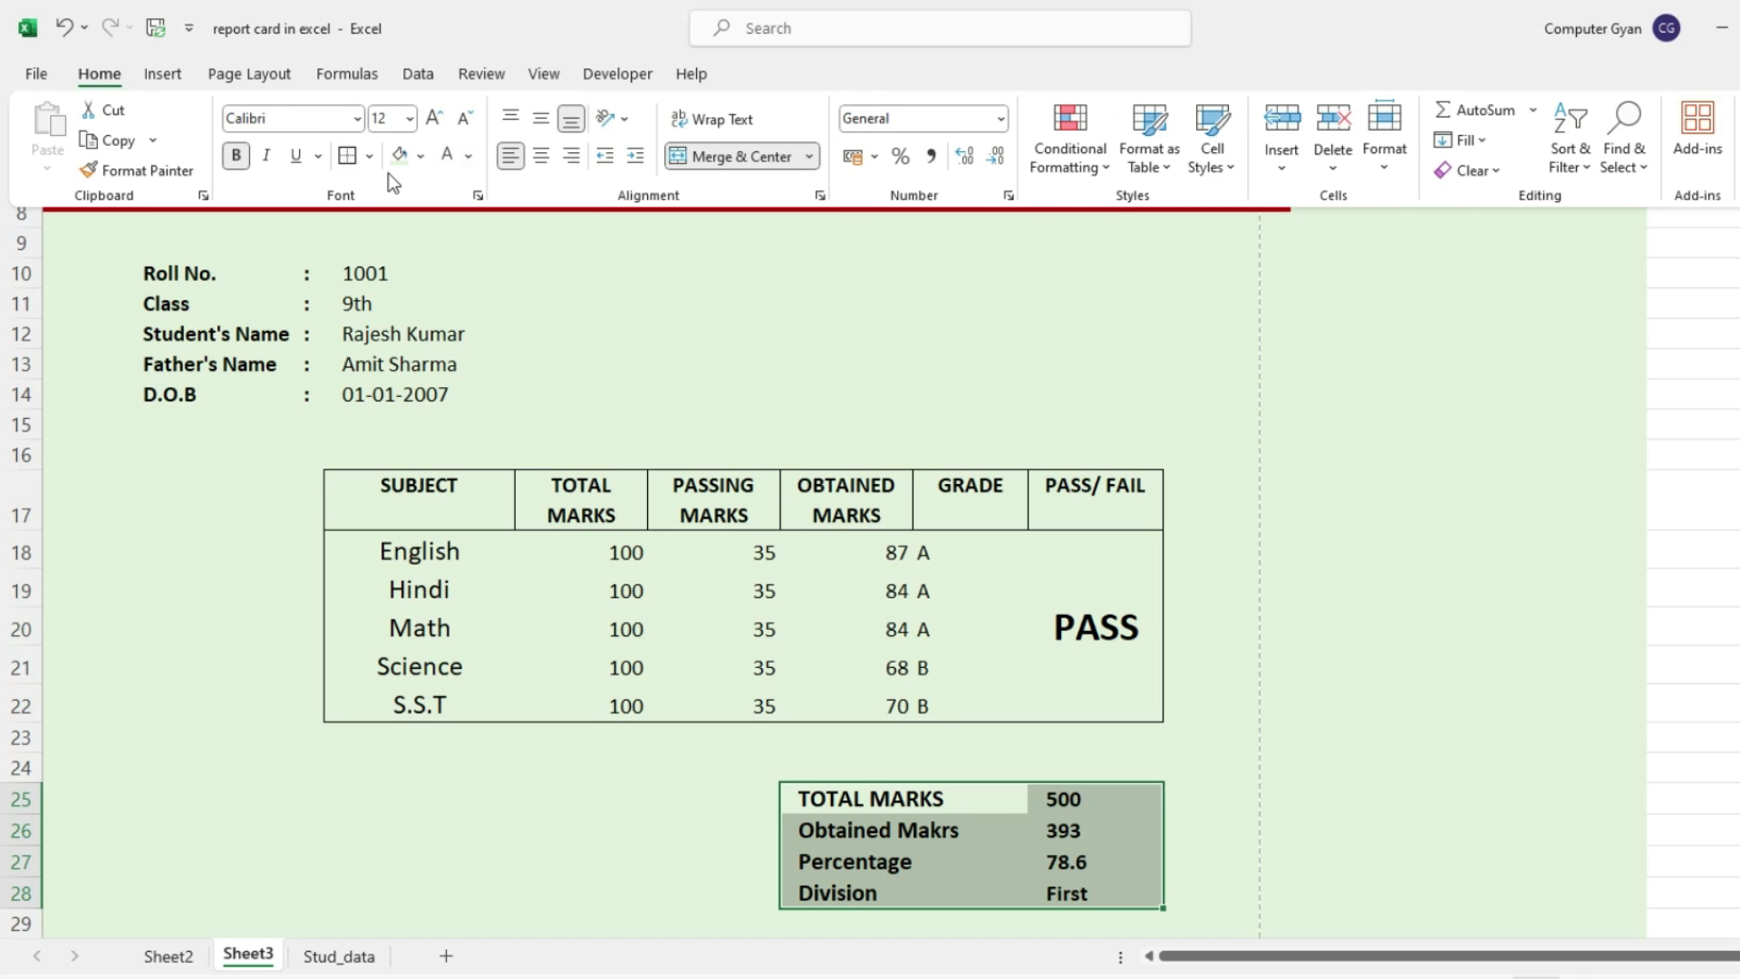
pyautogui.click(369, 159)
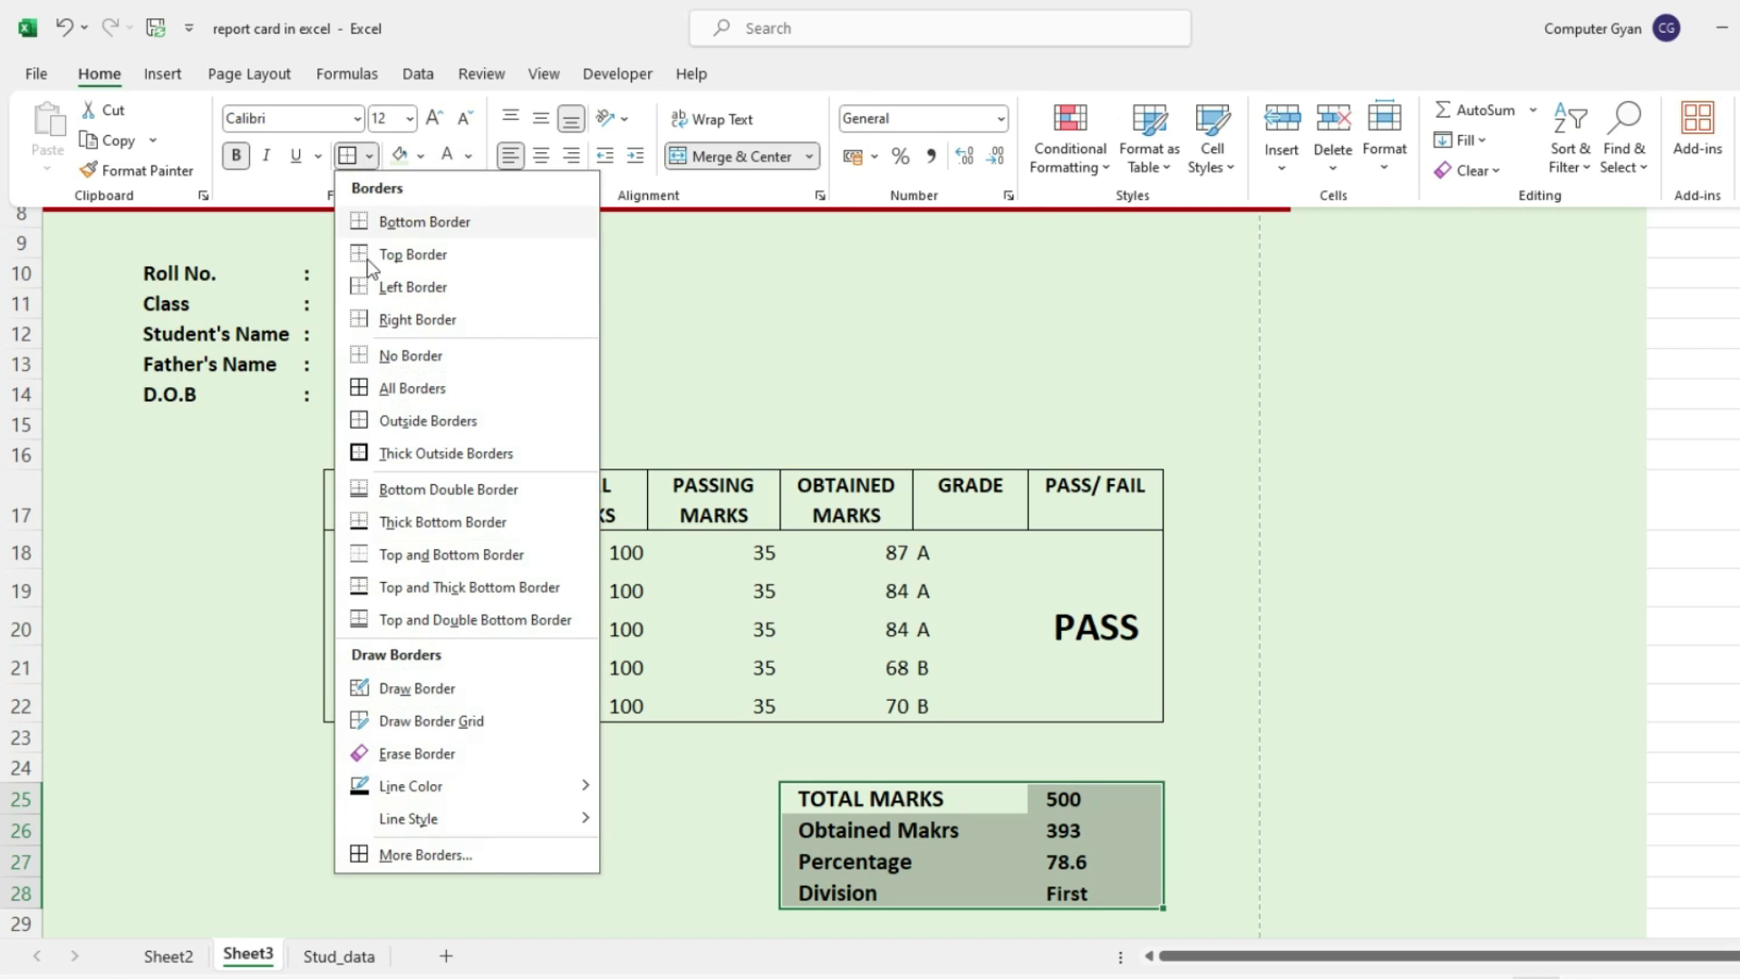
pyautogui.click(401, 395)
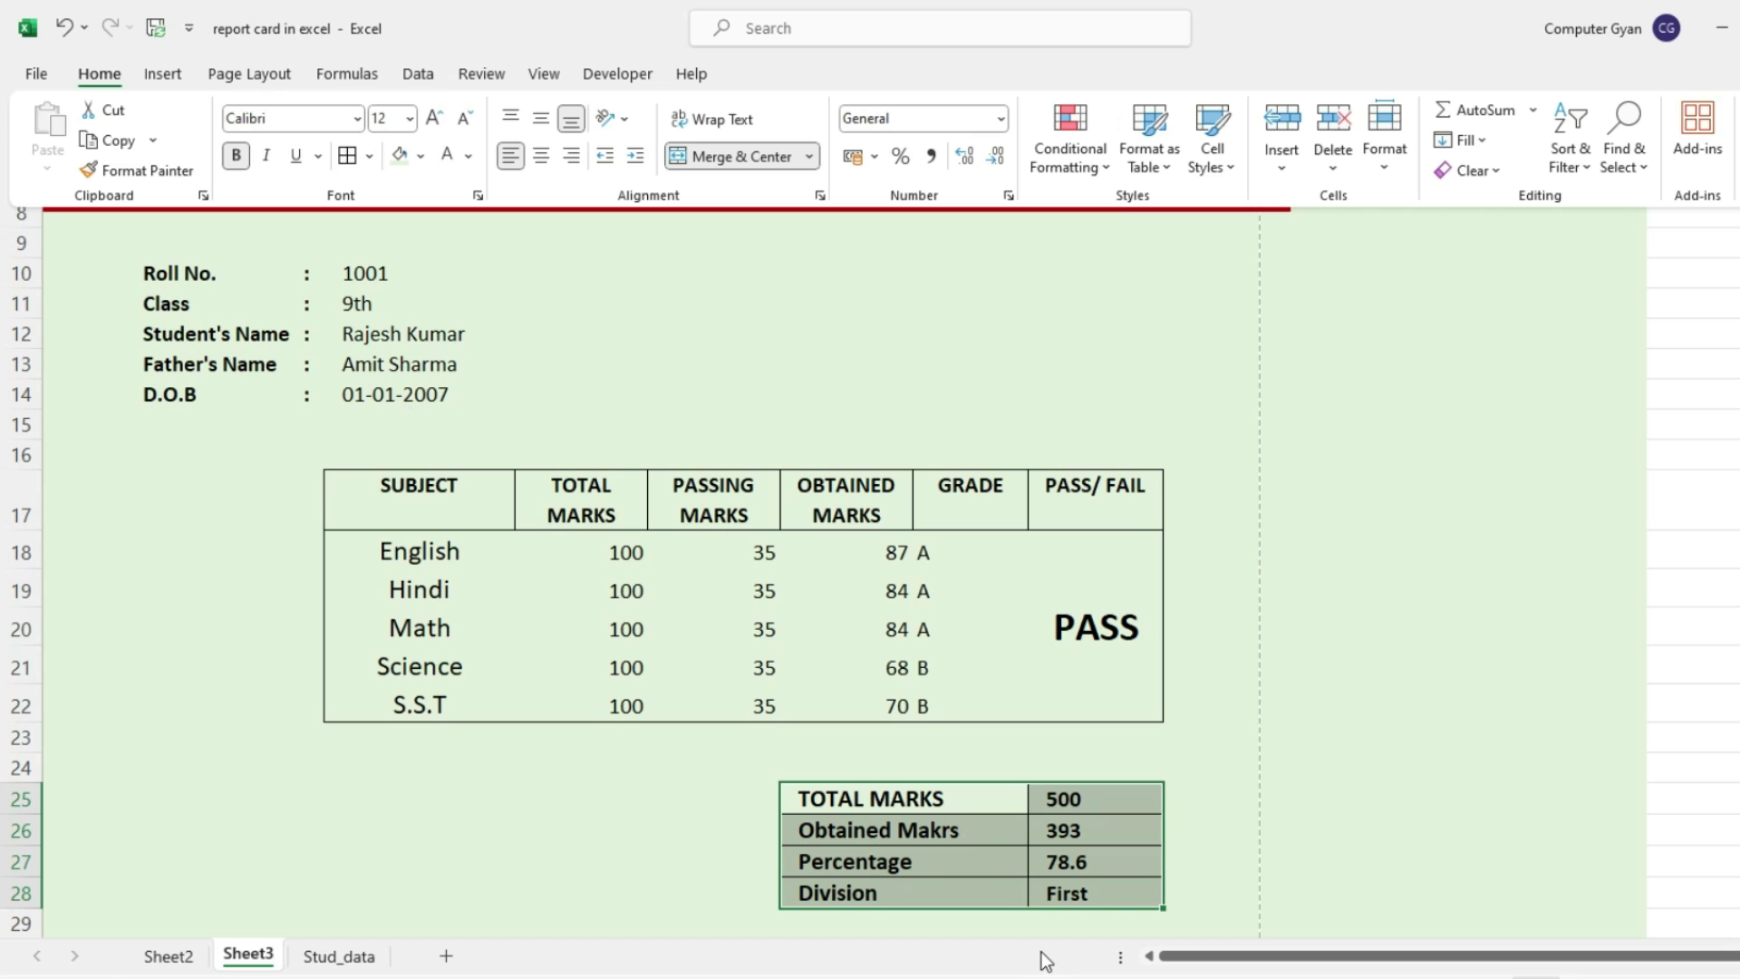
# Reduce the font size of the subject names in D18:D22 to 12
pyautogui.click(422, 550)
pyautogui.moveTo(421, 550); pyautogui.dragTo(414, 705)
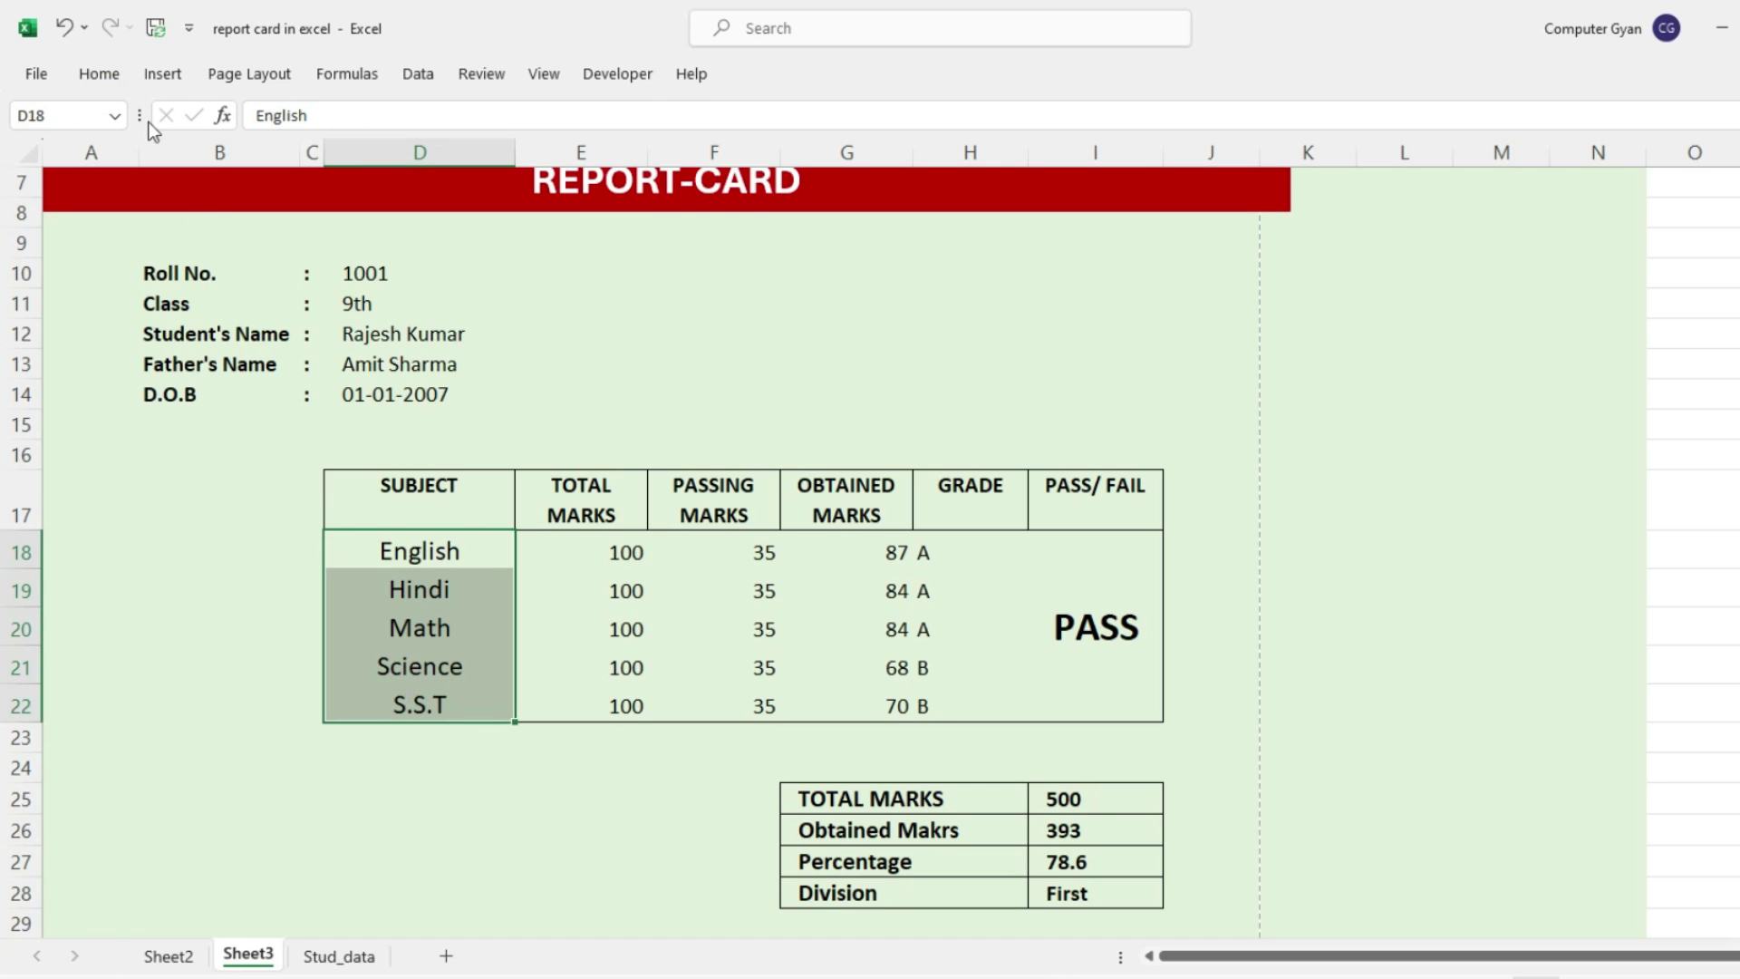
pyautogui.click(91, 78)
pyautogui.click(462, 119)
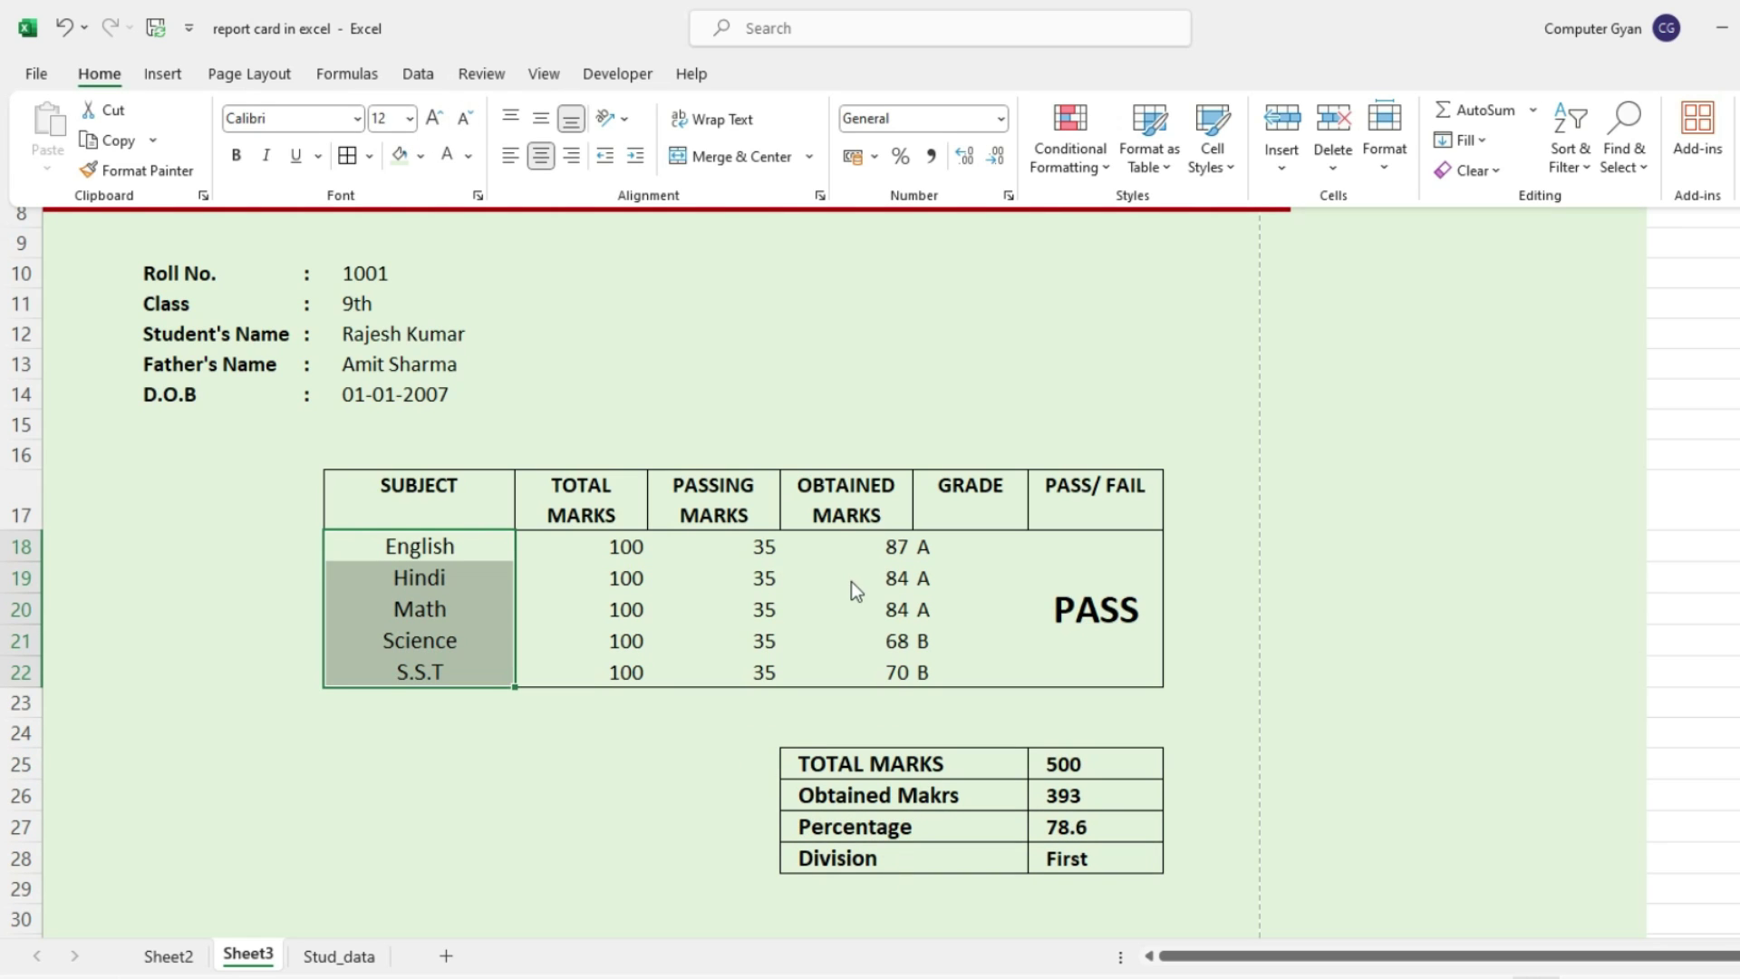
# Center the contents of the marks table rows in D18:I22 horizontally
pyautogui.click(401, 547)
pyautogui.moveTo(401, 546); pyautogui.dragTo(1075, 661)
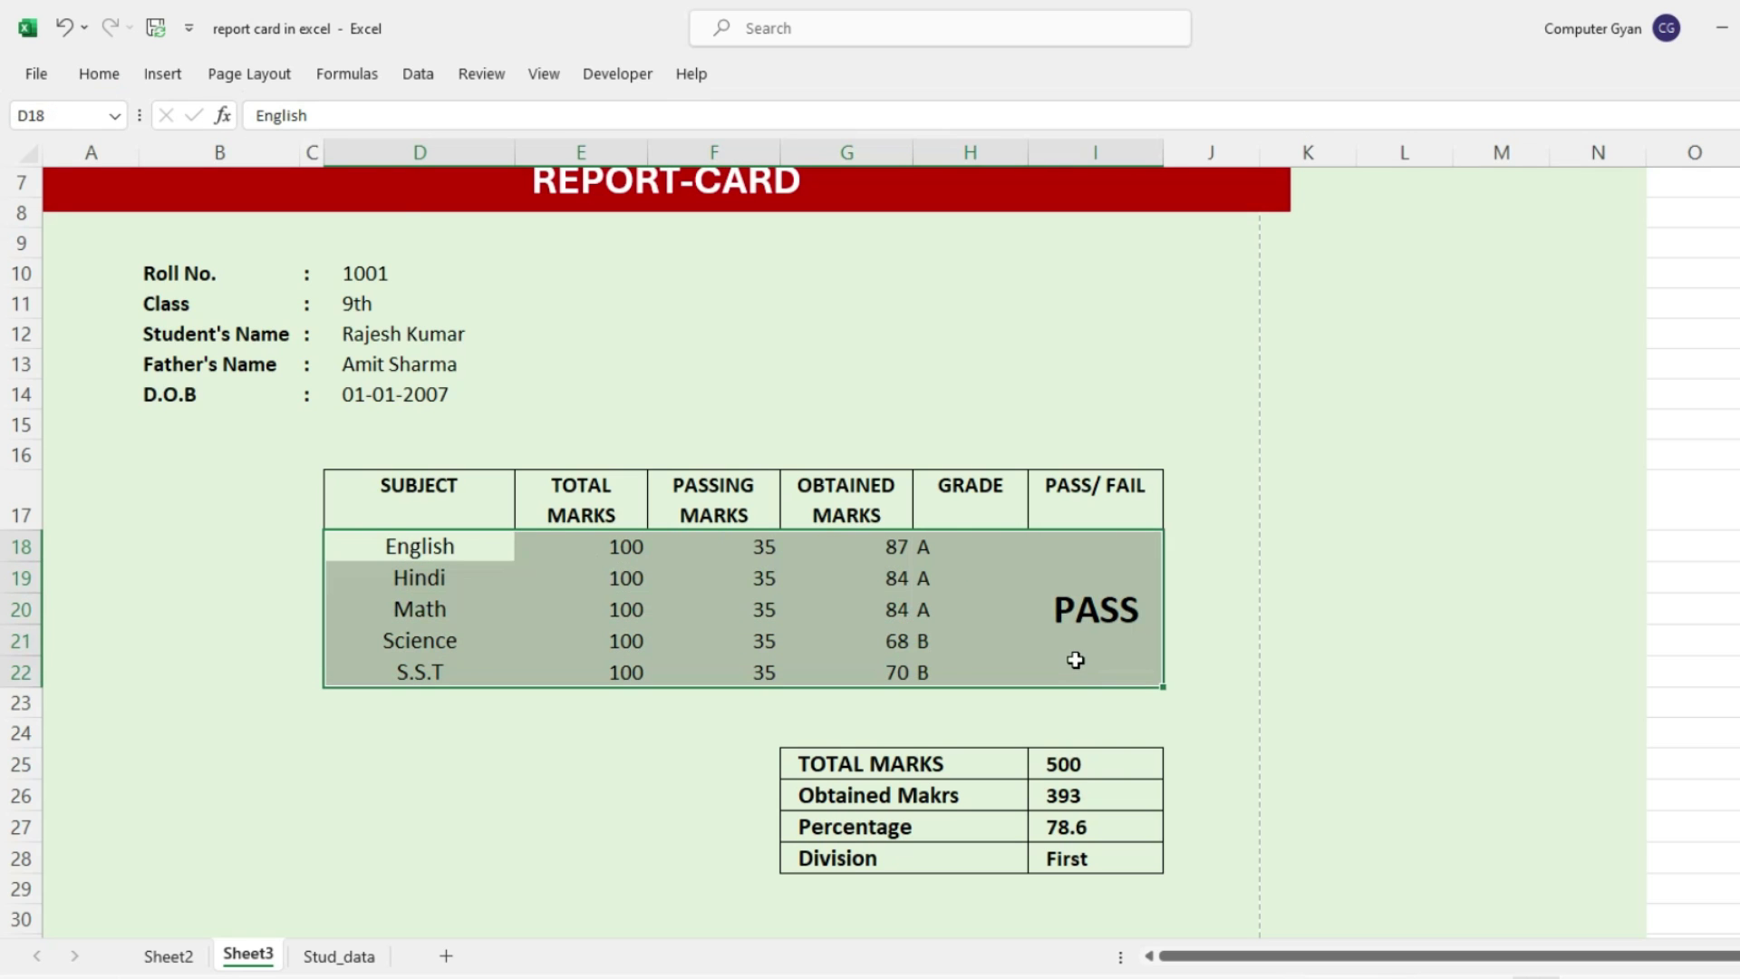
pyautogui.click(90, 78)
pyautogui.click(541, 156)
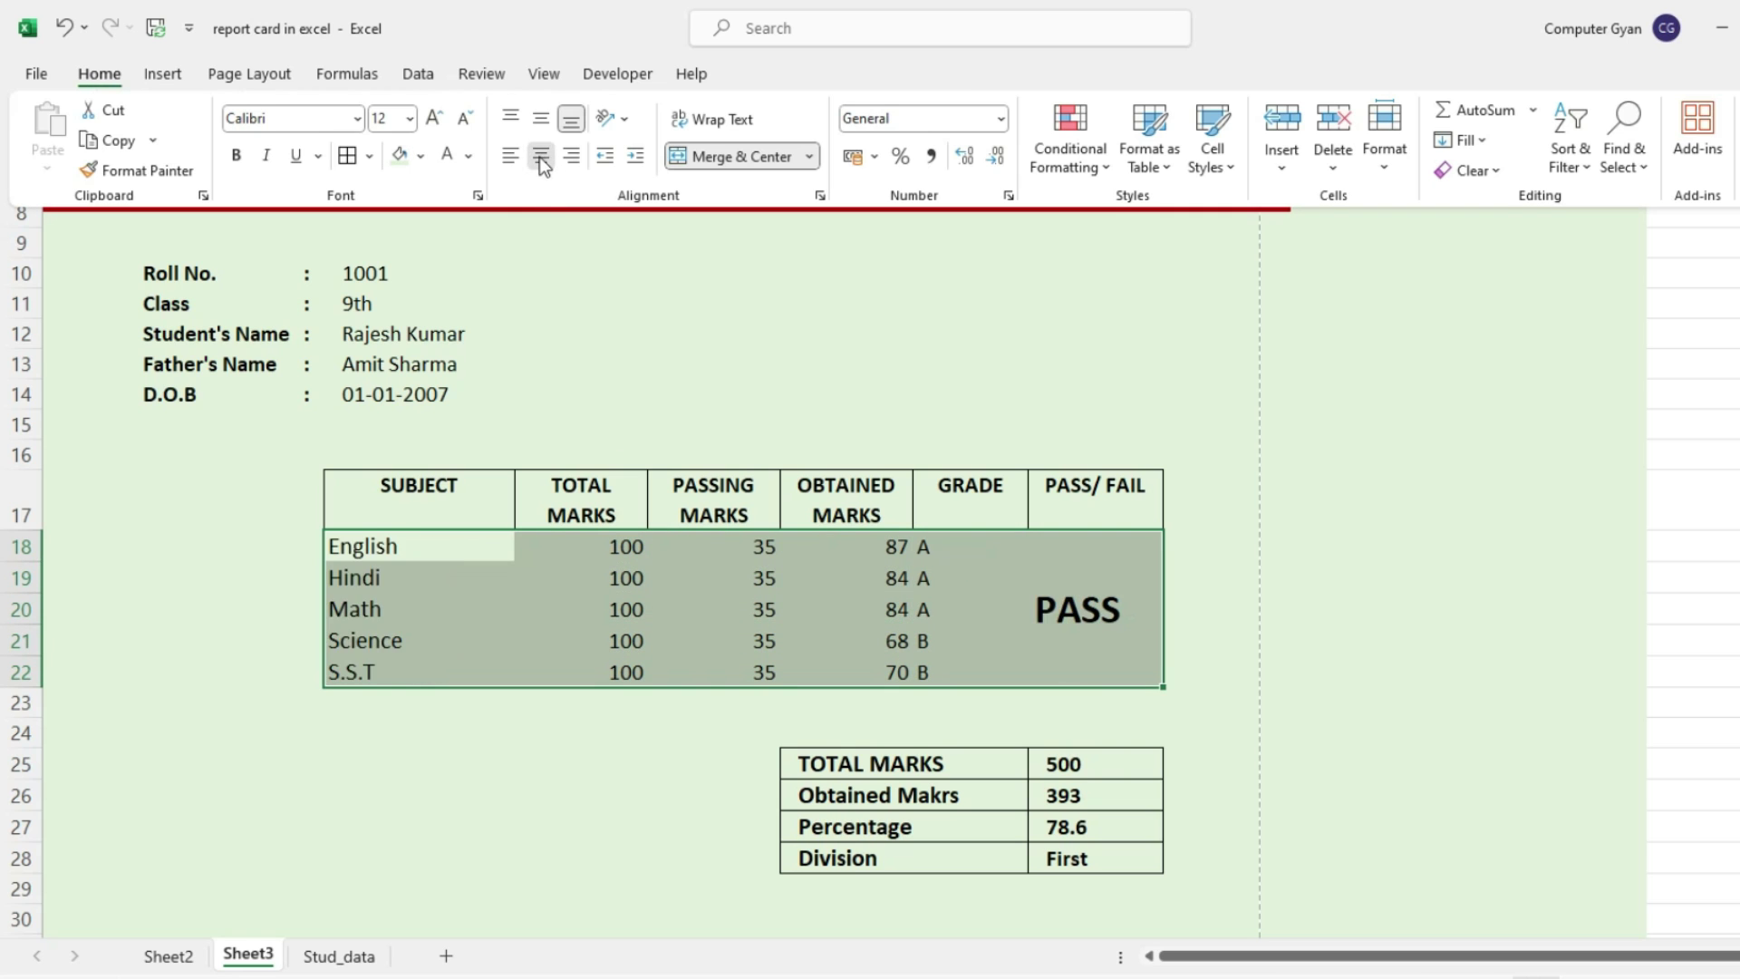
pyautogui.click(541, 156)
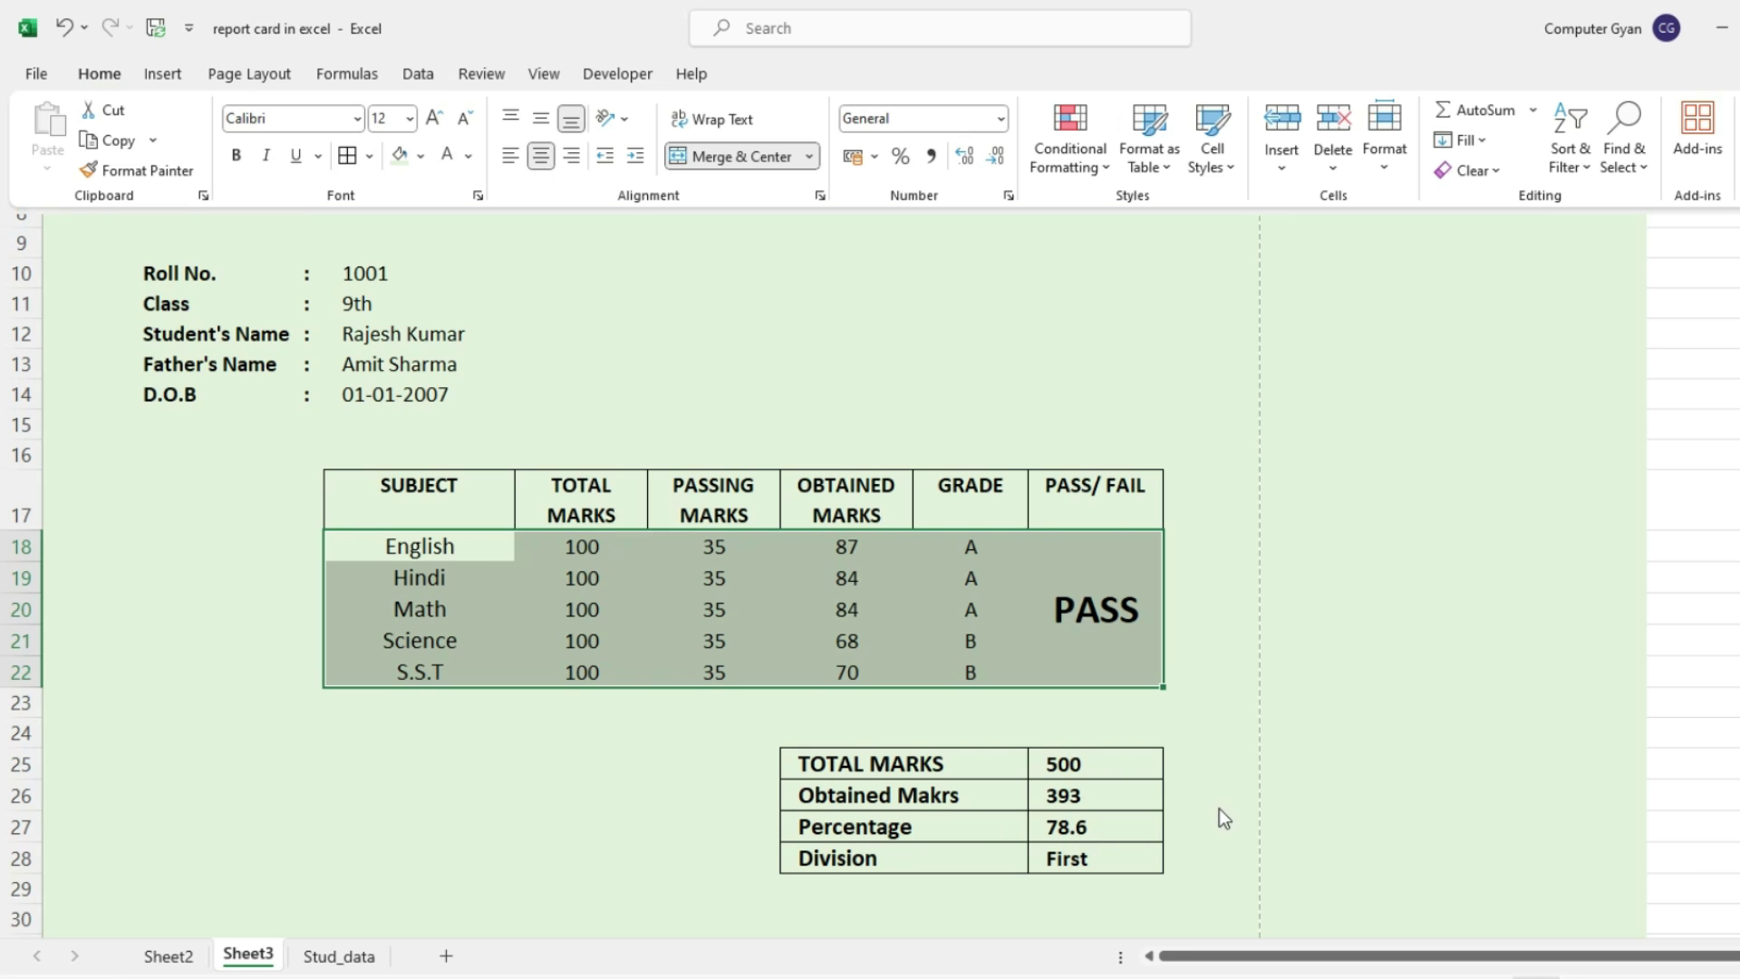
pyautogui.click(1226, 797)
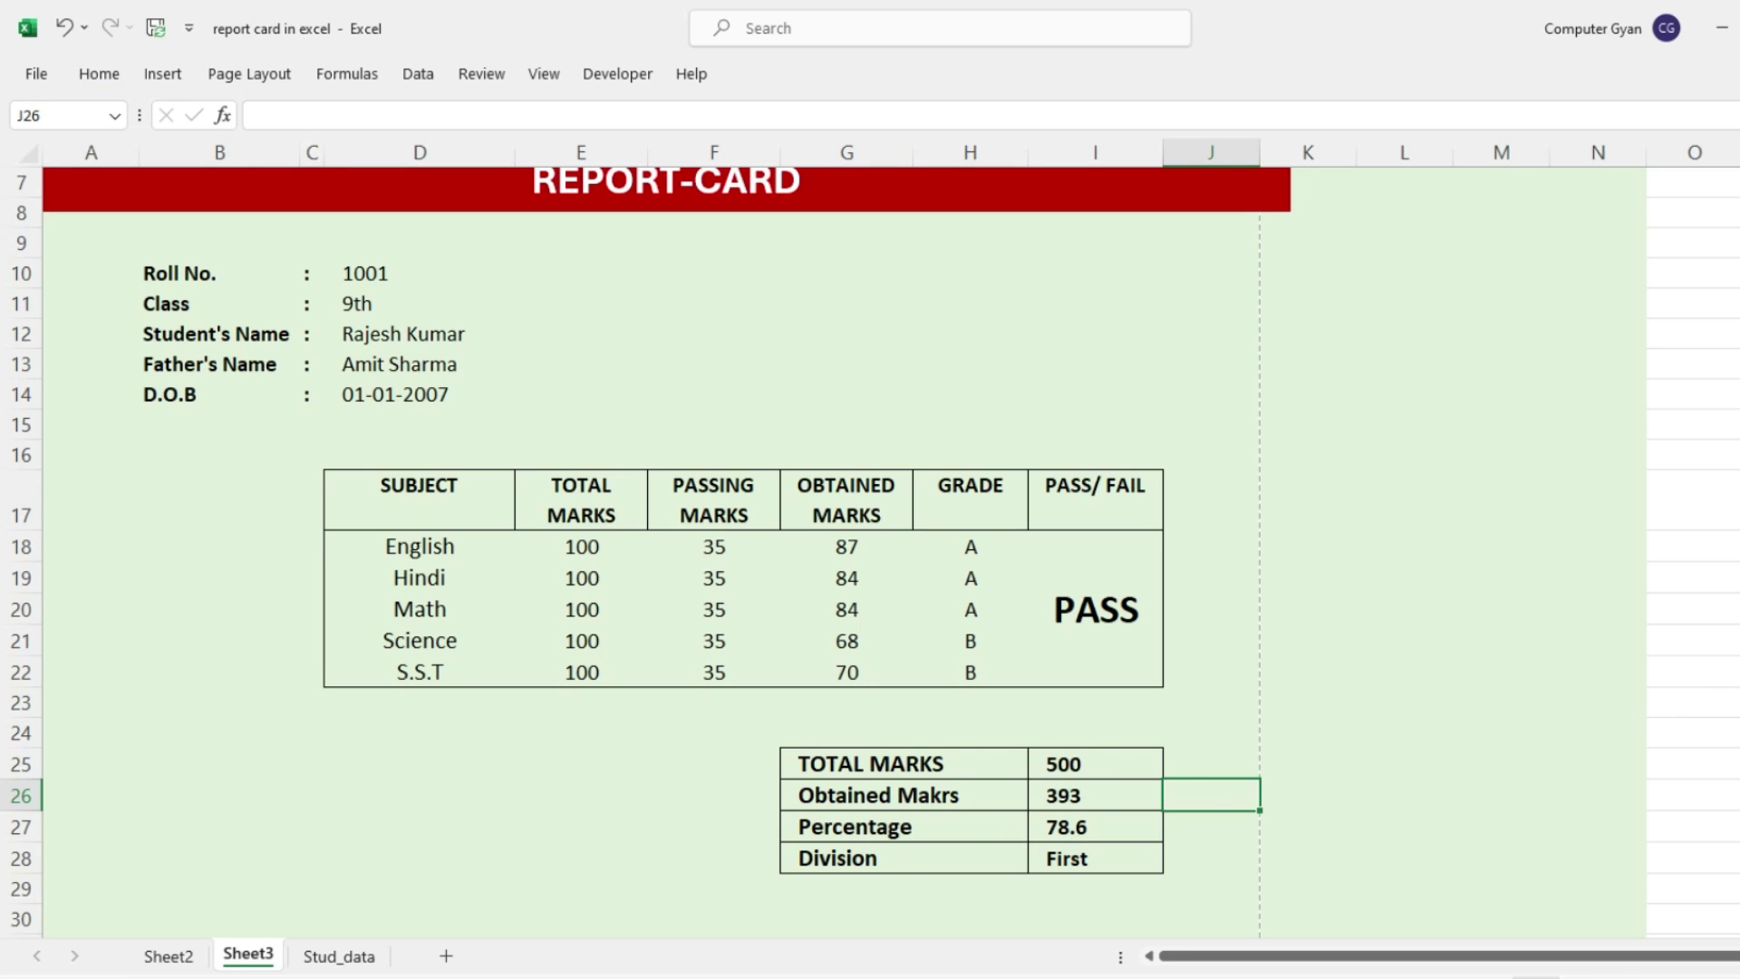
# Copy the Session text box from the header and place the copy below the summary block, around rows 32–33
pyautogui.scroll(-2, 5, 897)
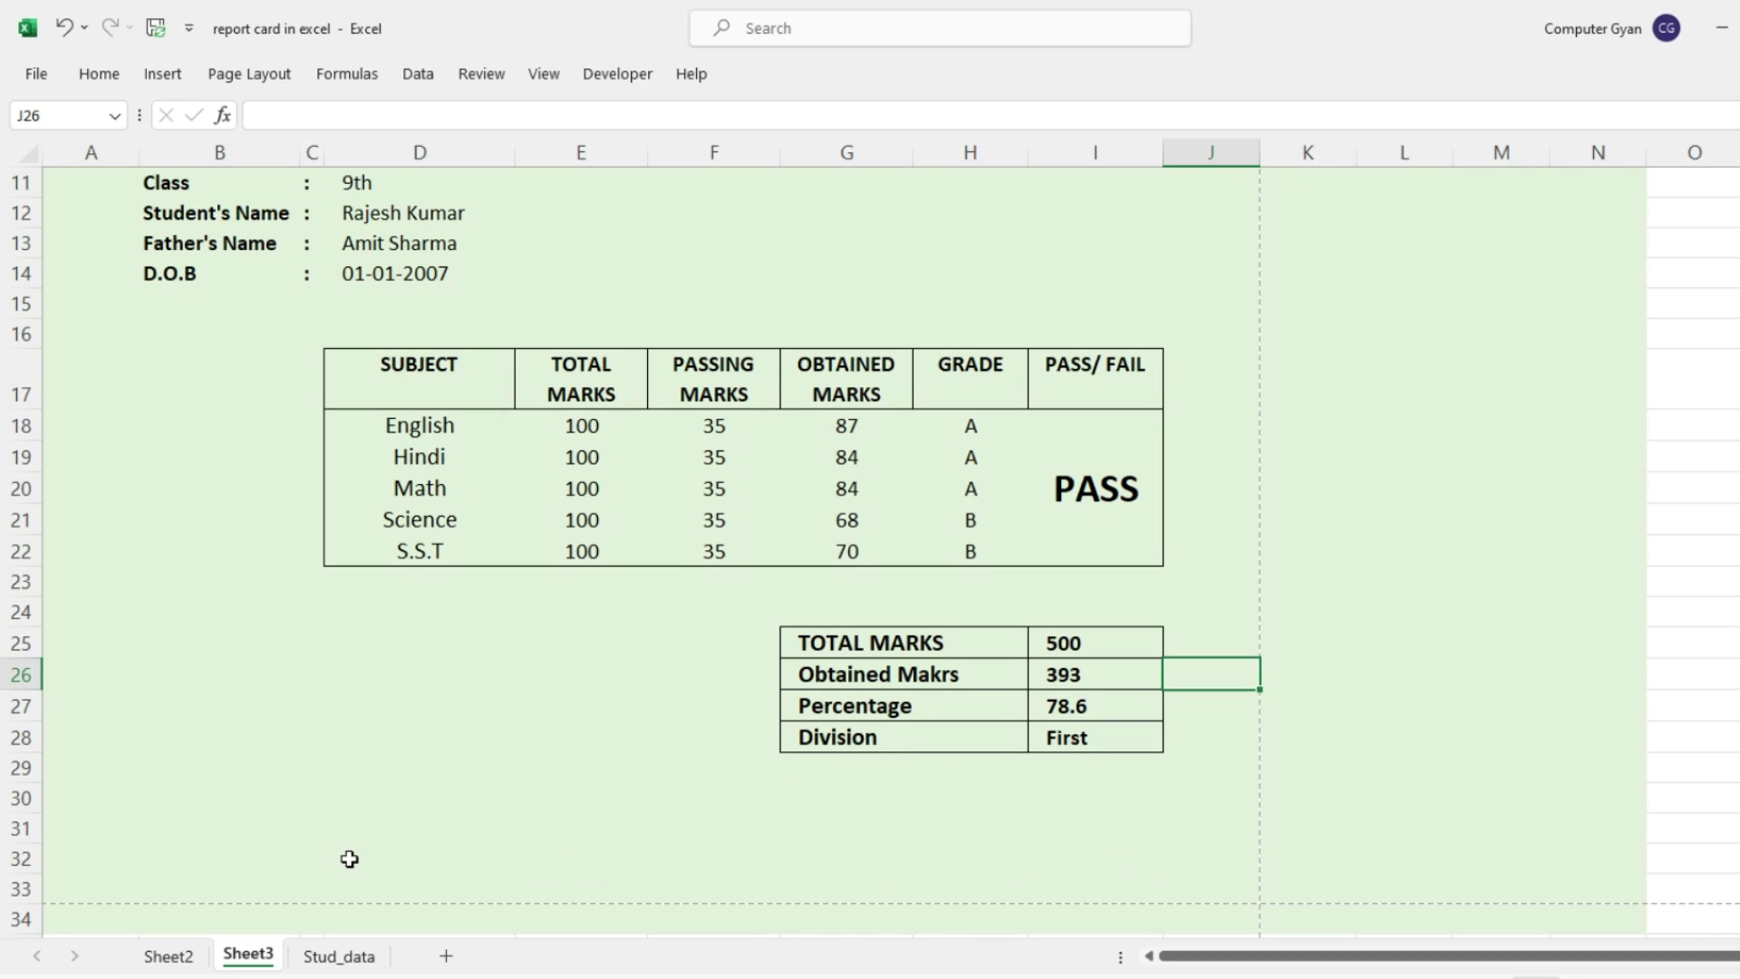
pyautogui.scroll(4, 3, 745)
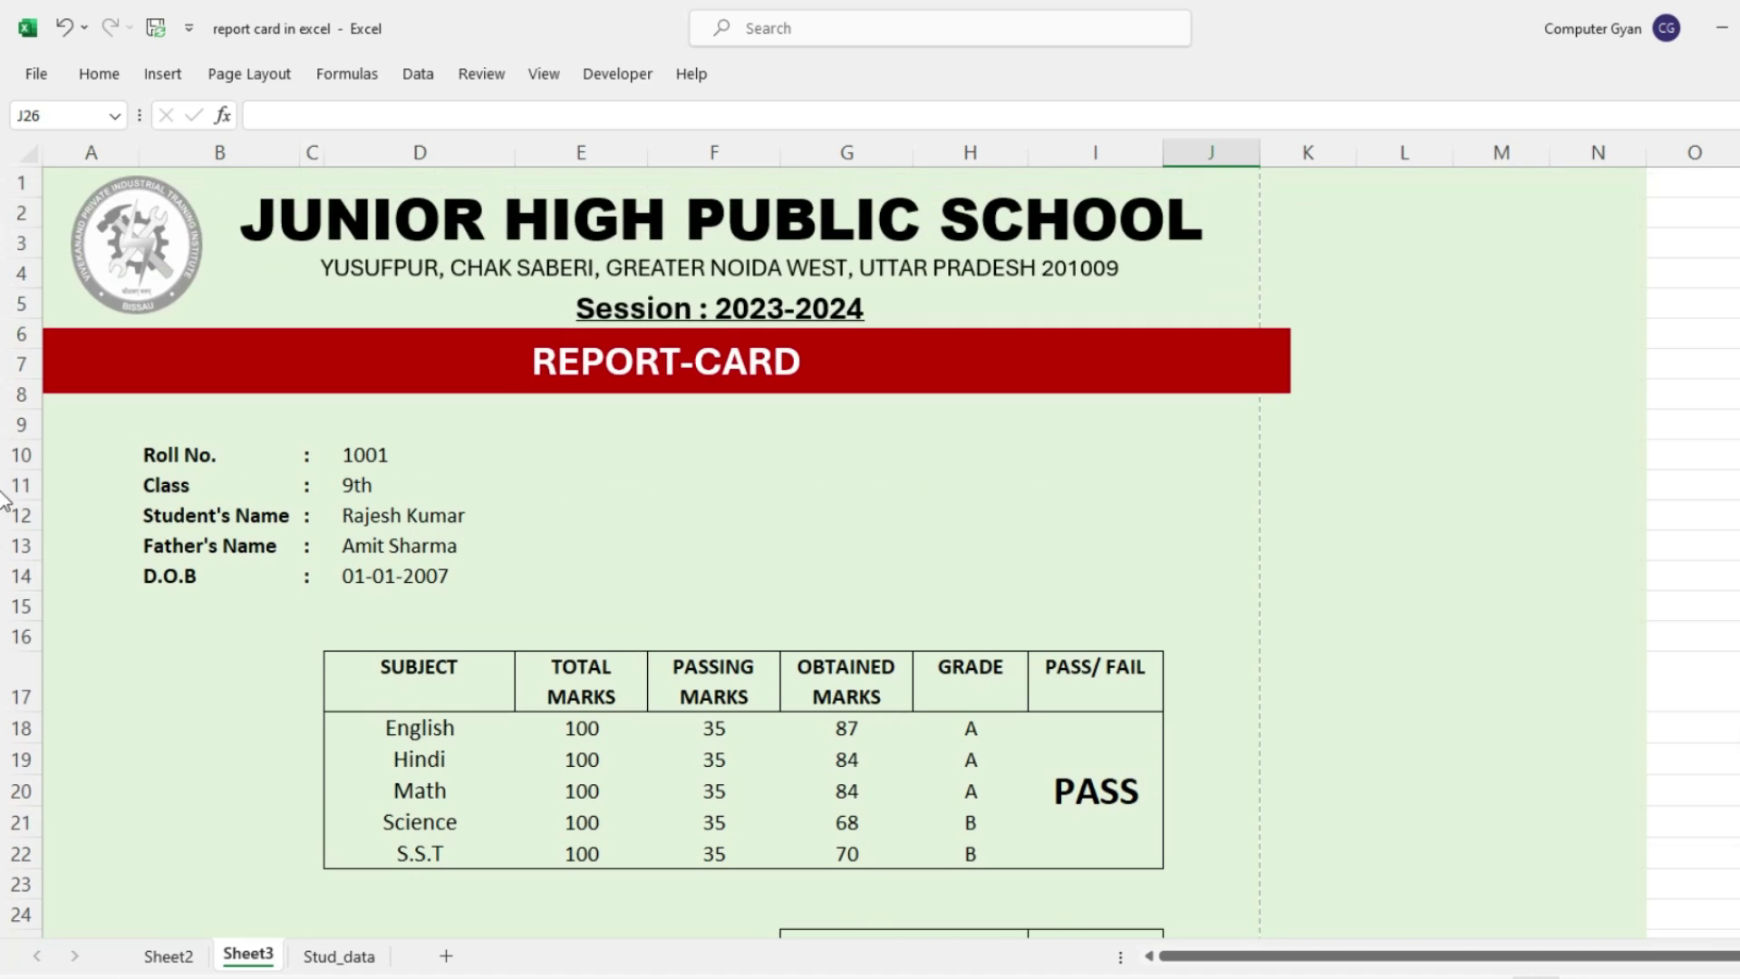
pyautogui.click(656, 282)
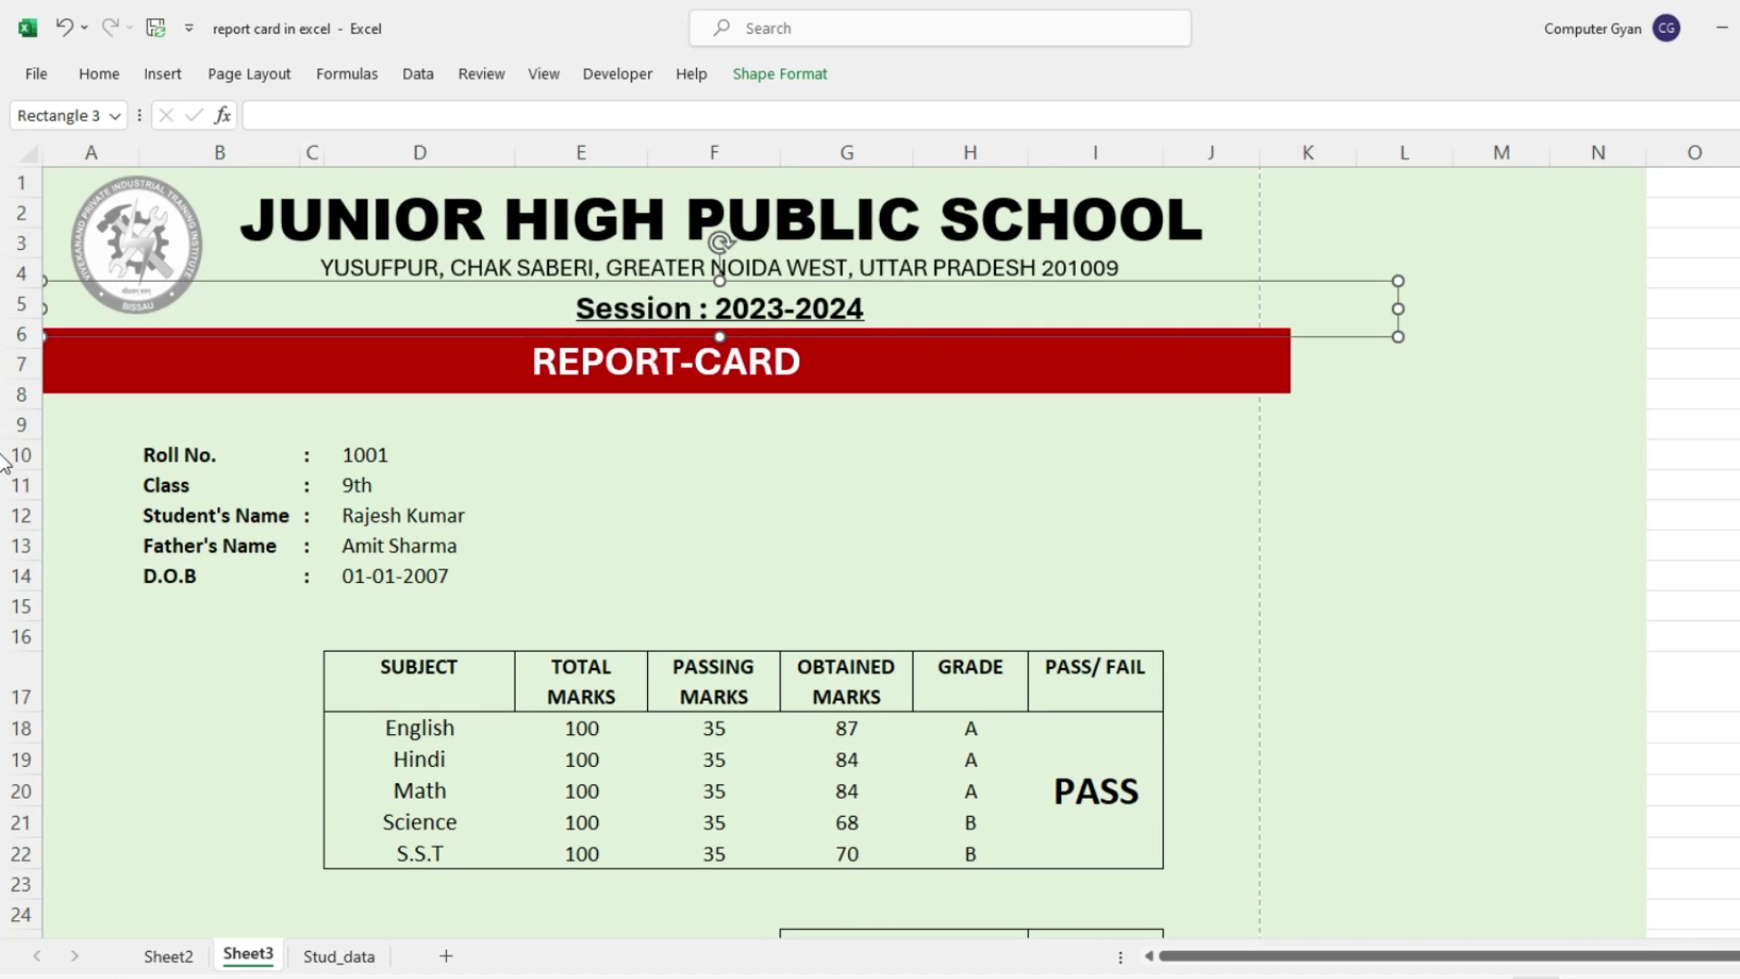
pyautogui.scroll(-3, 719, 243)
pyautogui.click(1138, 888)
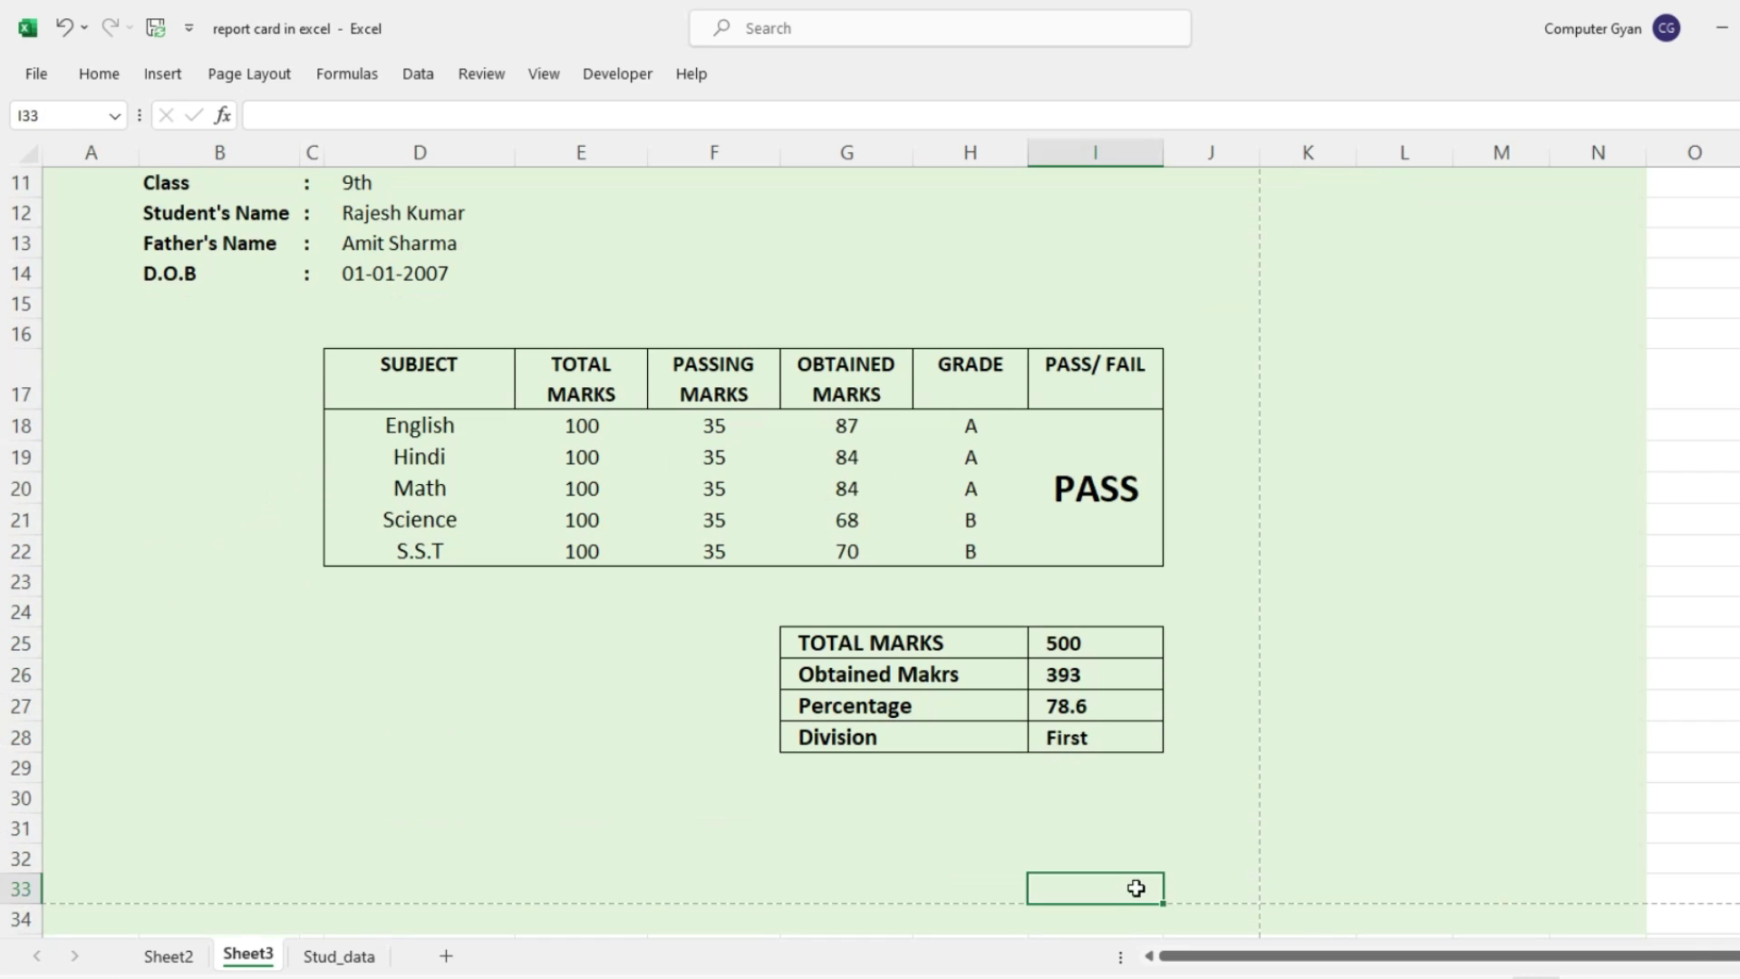
pyautogui.hotkey('ctrl', 'v')
pyautogui.moveTo(1206, 869); pyautogui.dragTo(467, 765)
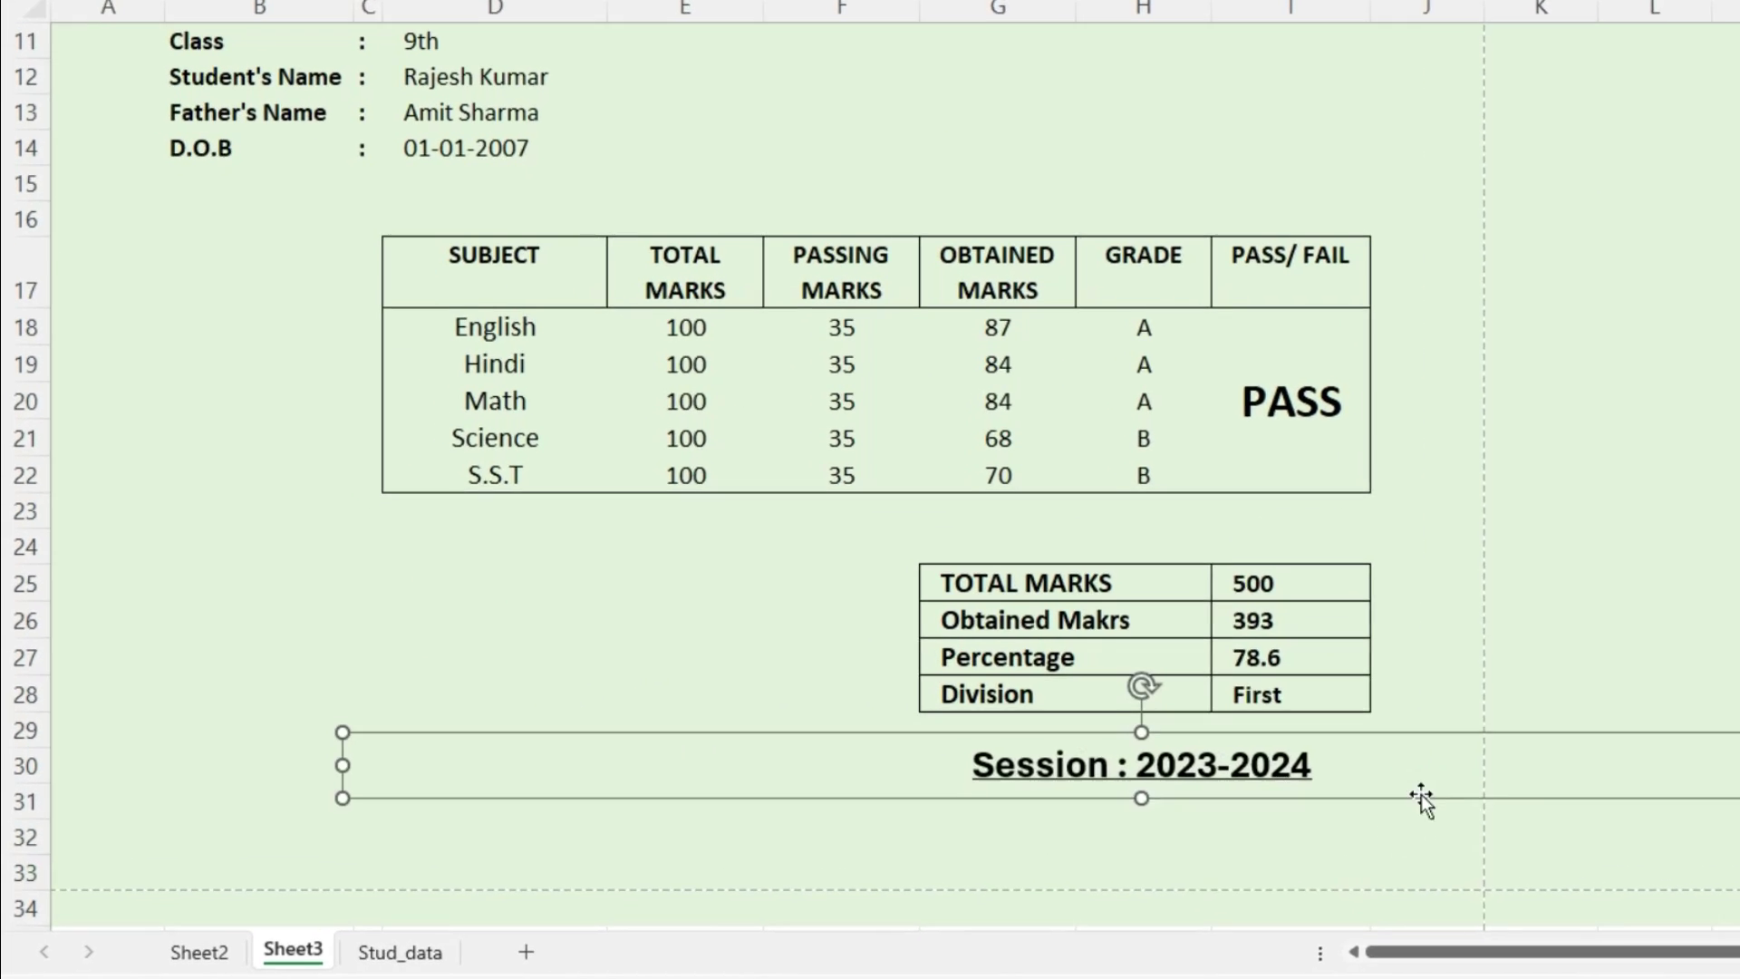
pyautogui.moveTo(1739, 764); pyautogui.dragTo(1693, 796)
# Replace the copied box's text with a line of underscores and "Parent's Sign" on the line beneath
pyautogui.click(1099, 715)
pyautogui.tripleClick(1539, 832)
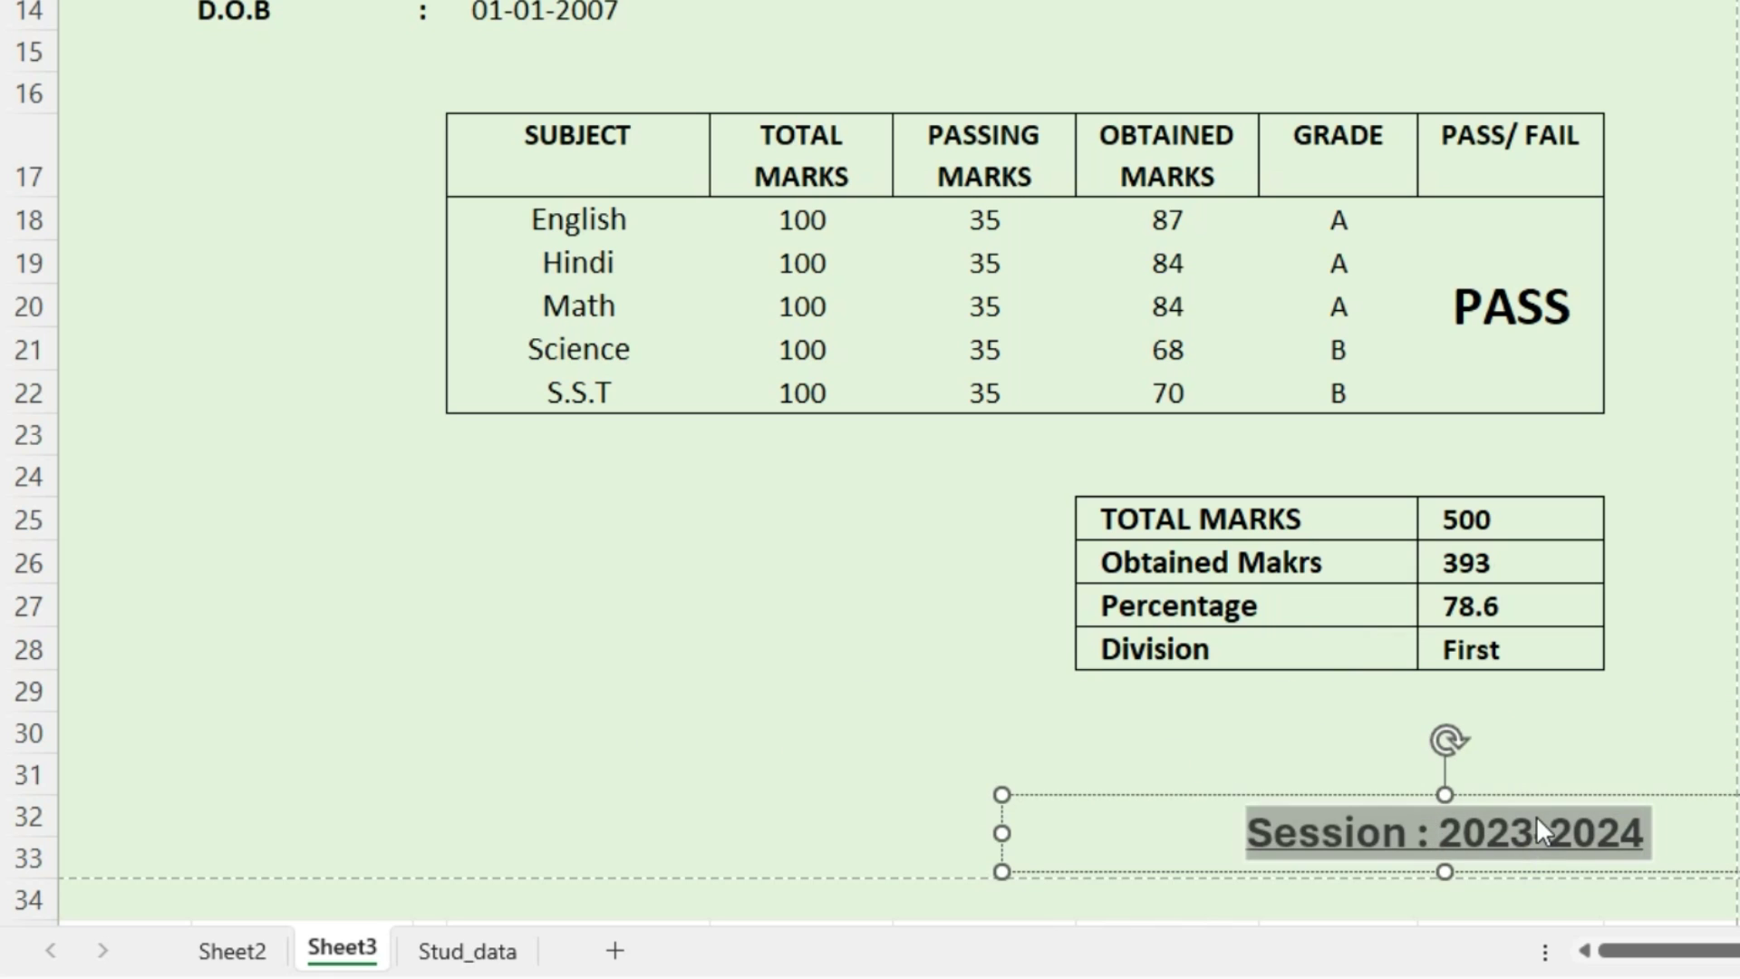
pyautogui.write('_')
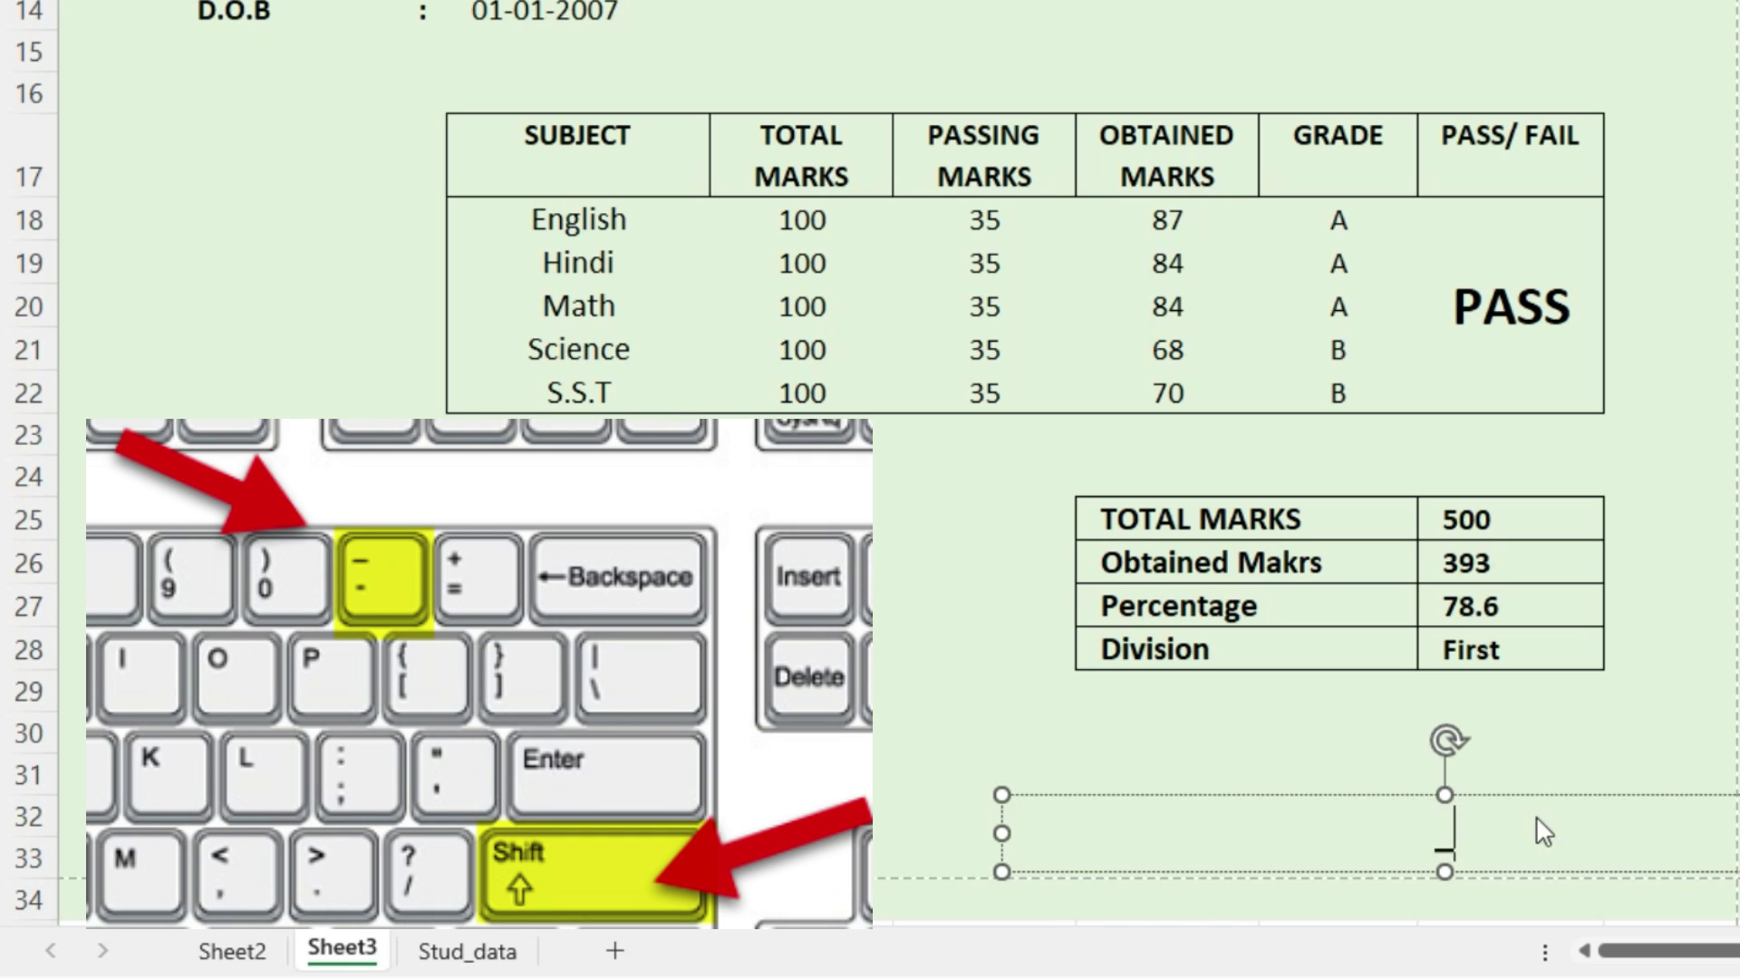
pyautogui.write('_____________________')
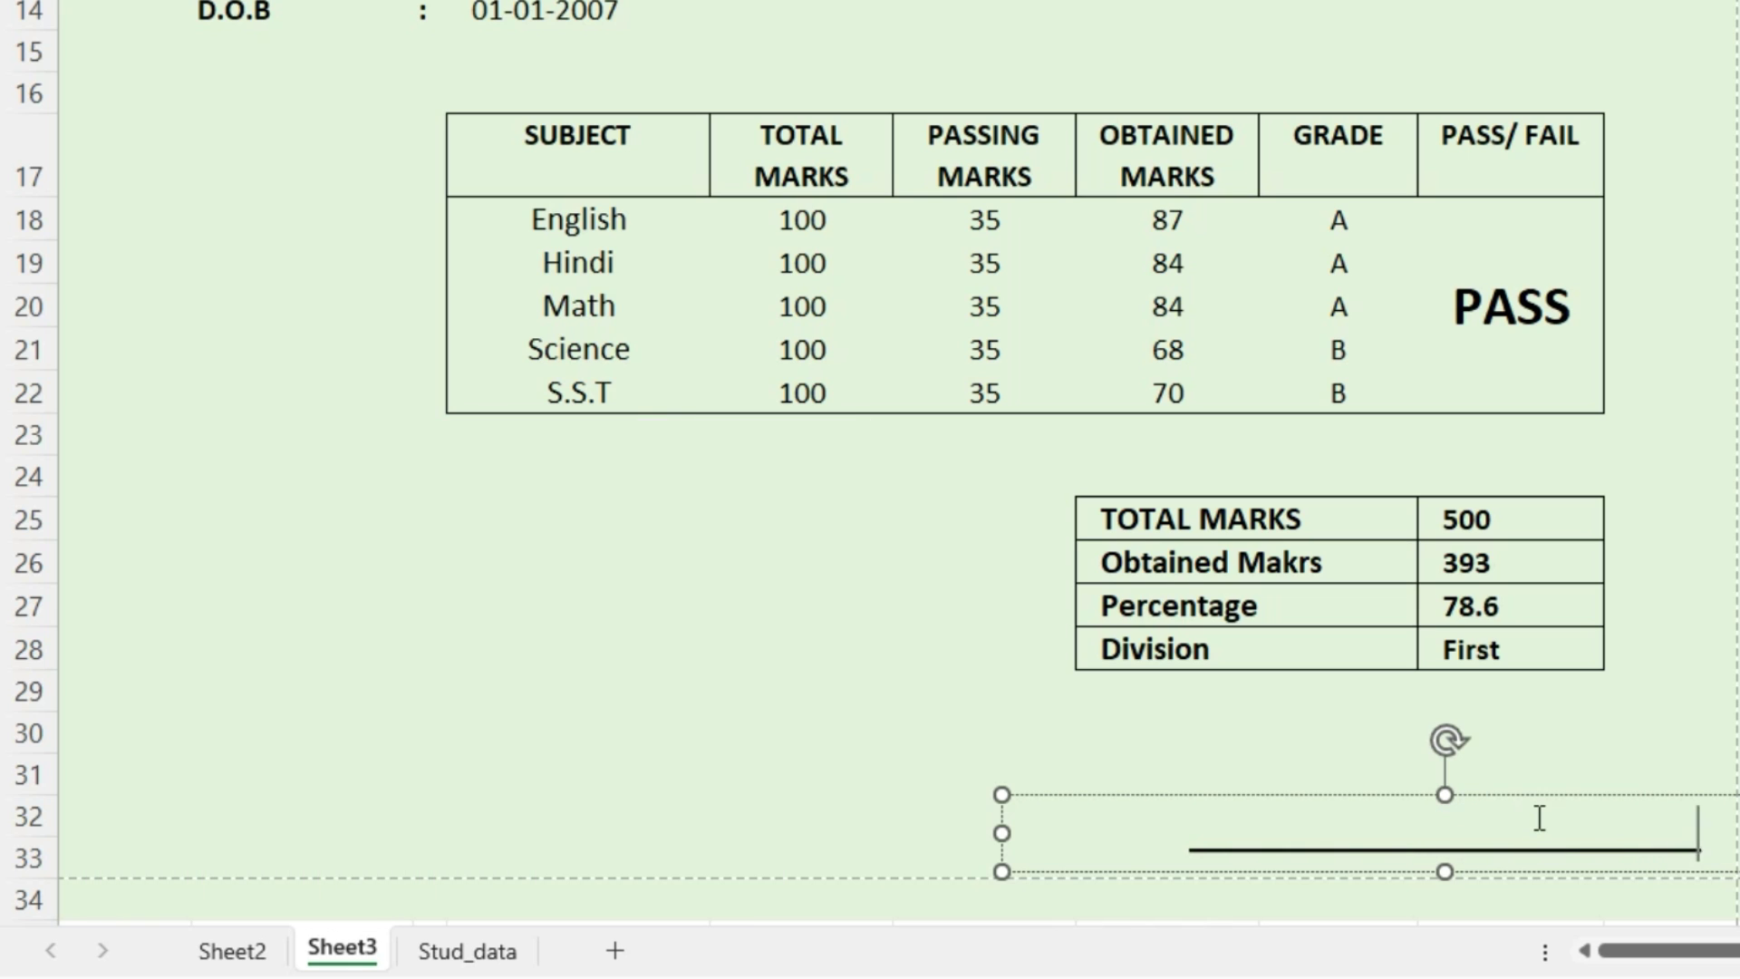
pyautogui.press('Return')
pyautogui.write('p')
pyautogui.press('BackSpace')
pyautogui.write("Parent's Sign")
# Remove the underline from the signature text and duplicate its box twice, lining up three signature boxes across rows 30–33
pyautogui.hotkey('ctrl', 'a')
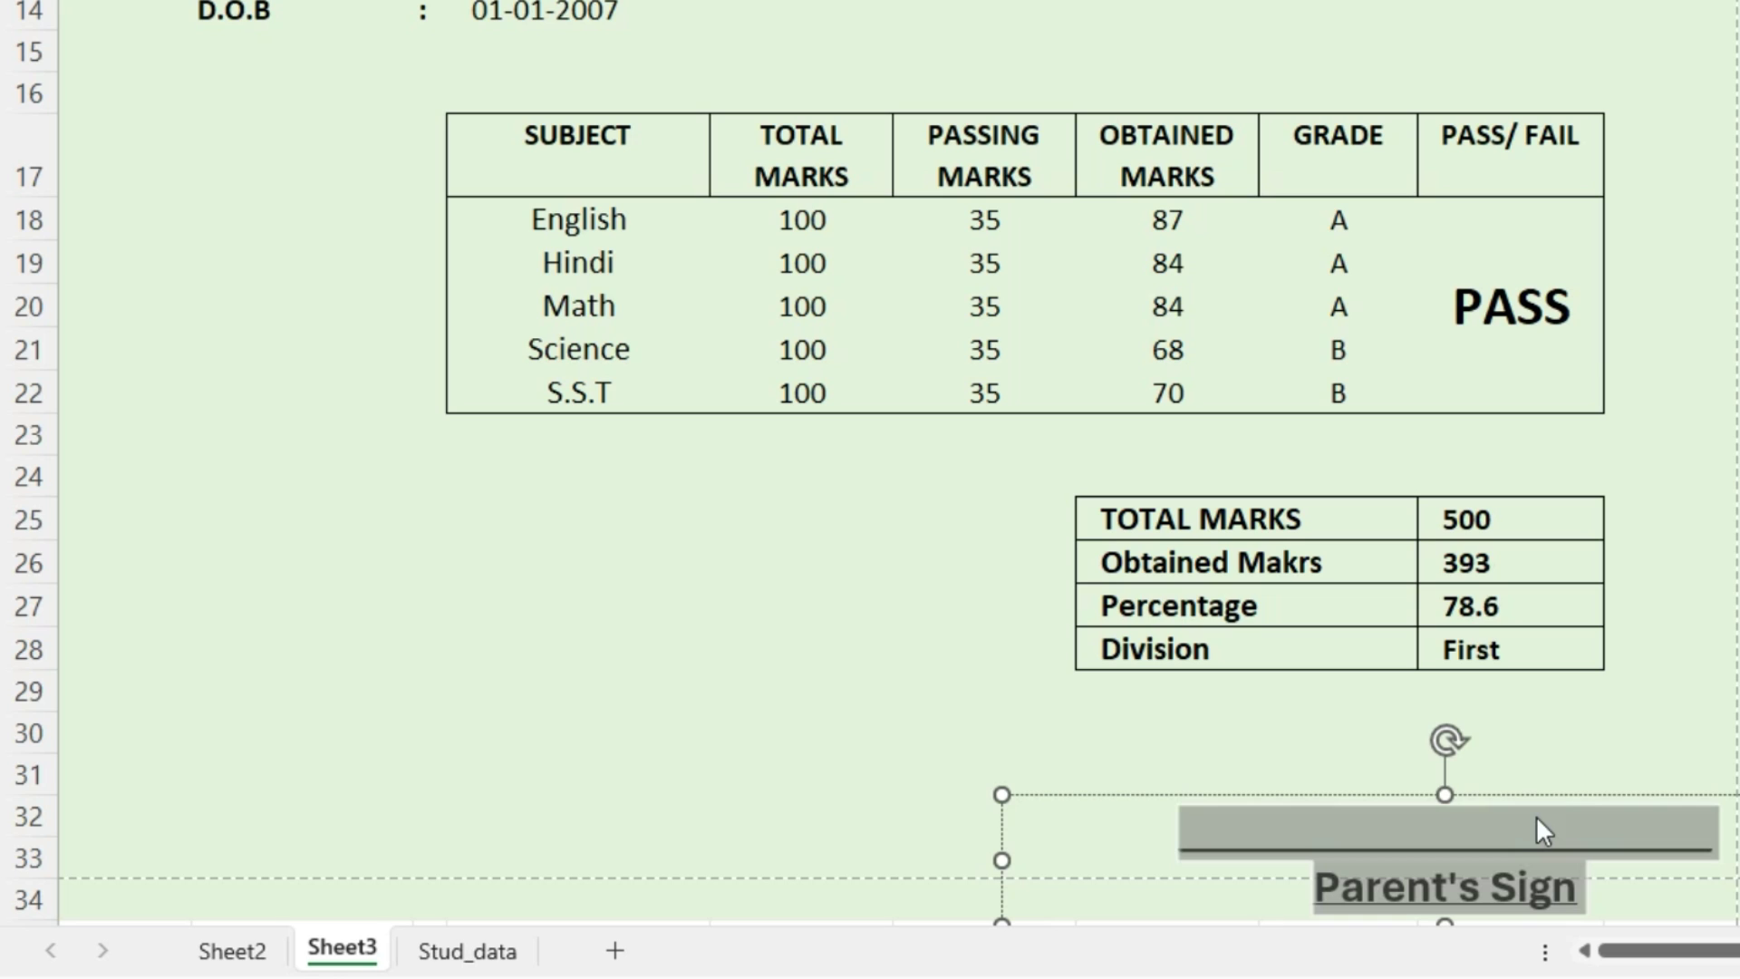
pyautogui.moveTo(1560, 795); pyautogui.dragTo(1553, 734)
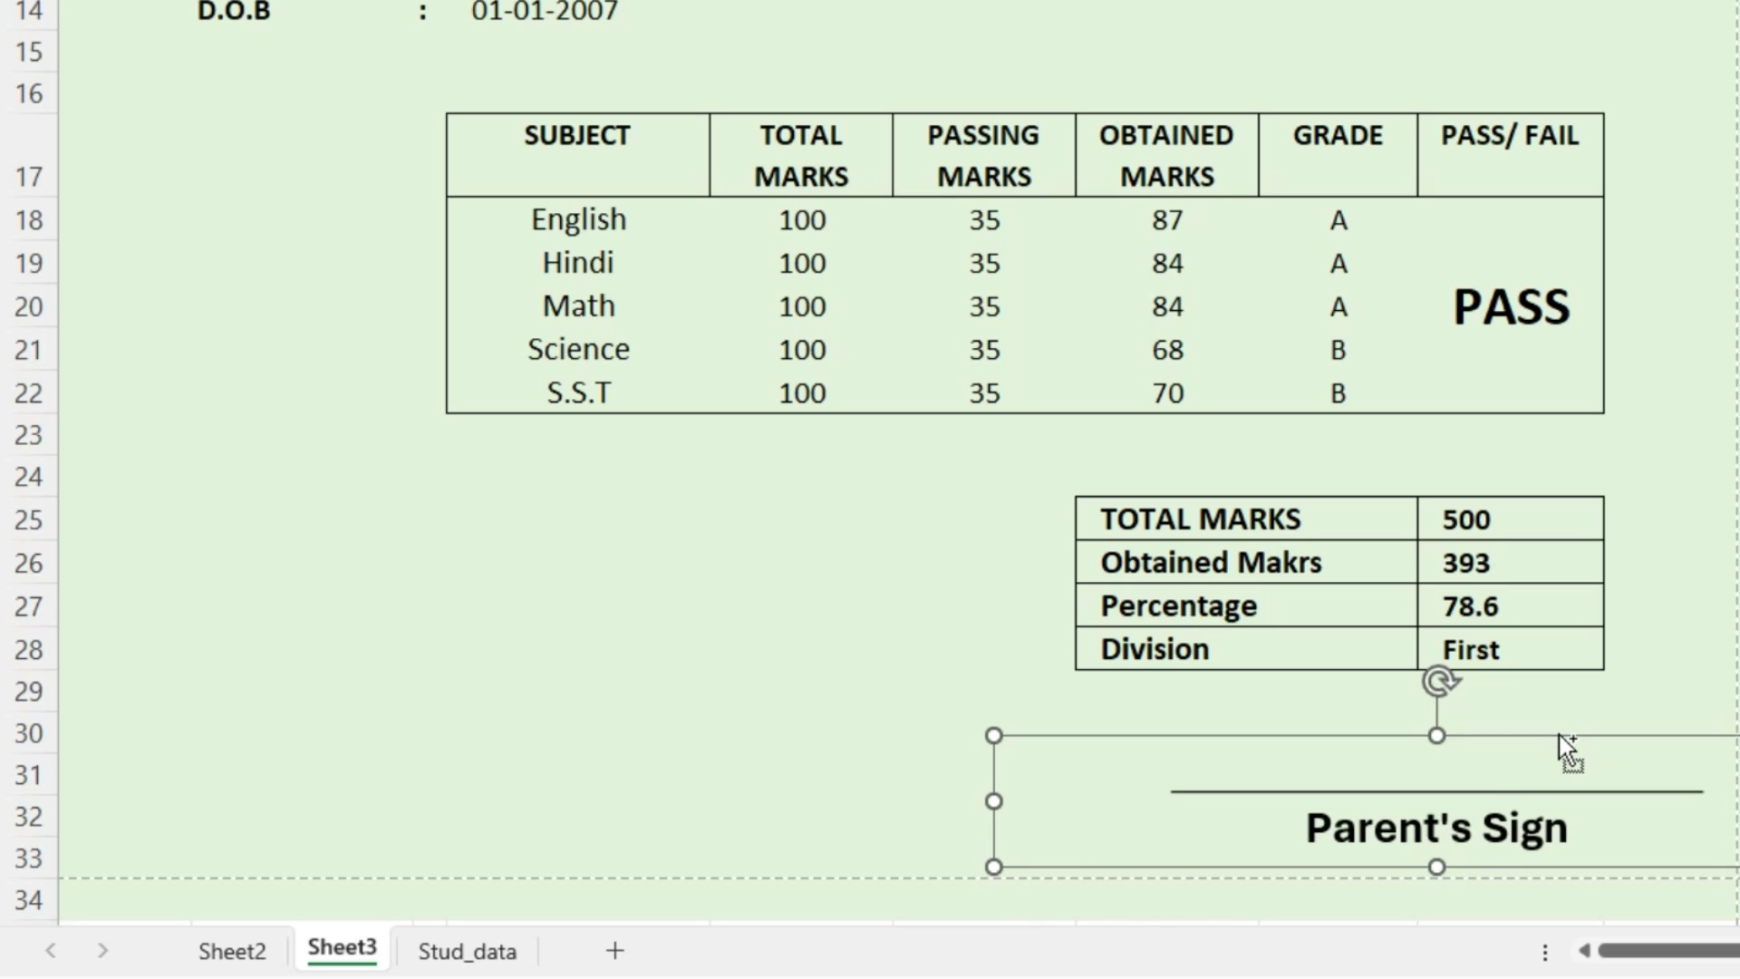
pyautogui.moveTo(1553, 731); pyautogui.dragTo(513, 749)
pyautogui.moveTo(942, 802); pyautogui.dragTo(780, 802)
pyautogui.moveTo(705, 730); pyautogui.dragTo(533, 732)
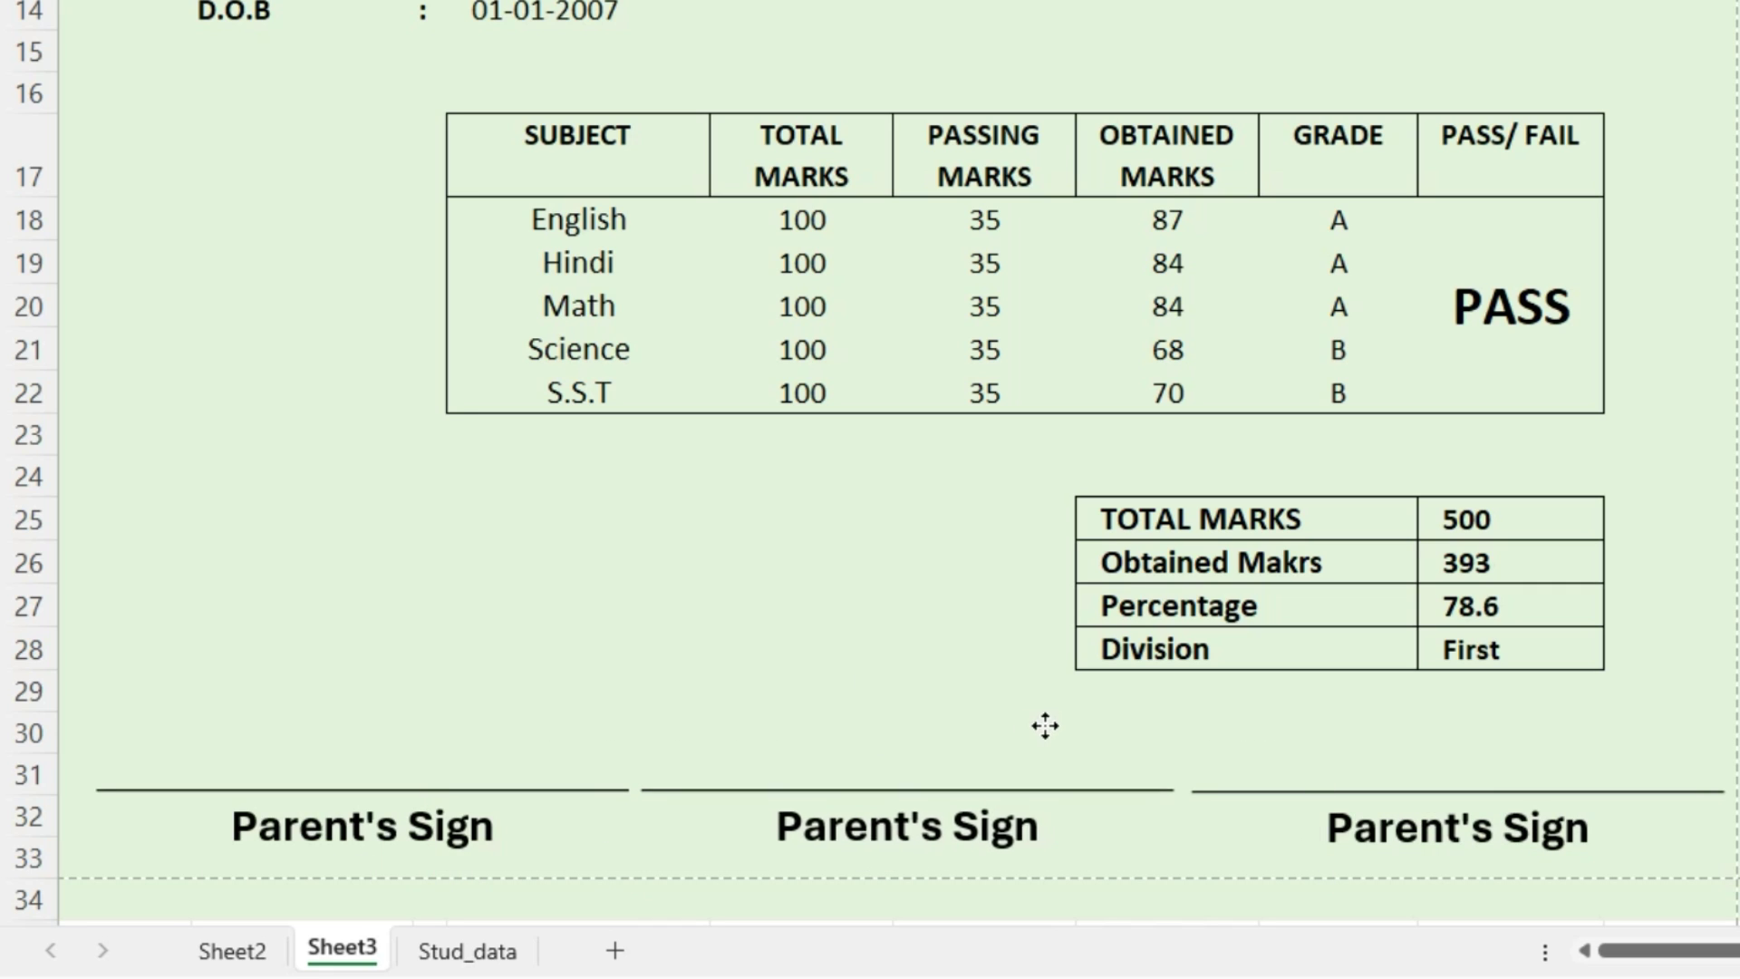
# Shorten the signature lines in the first two boxes and adjust their positions so the three lines are spaced apart
pyautogui.moveTo(1045, 725); pyautogui.dragTo(1045, 726)
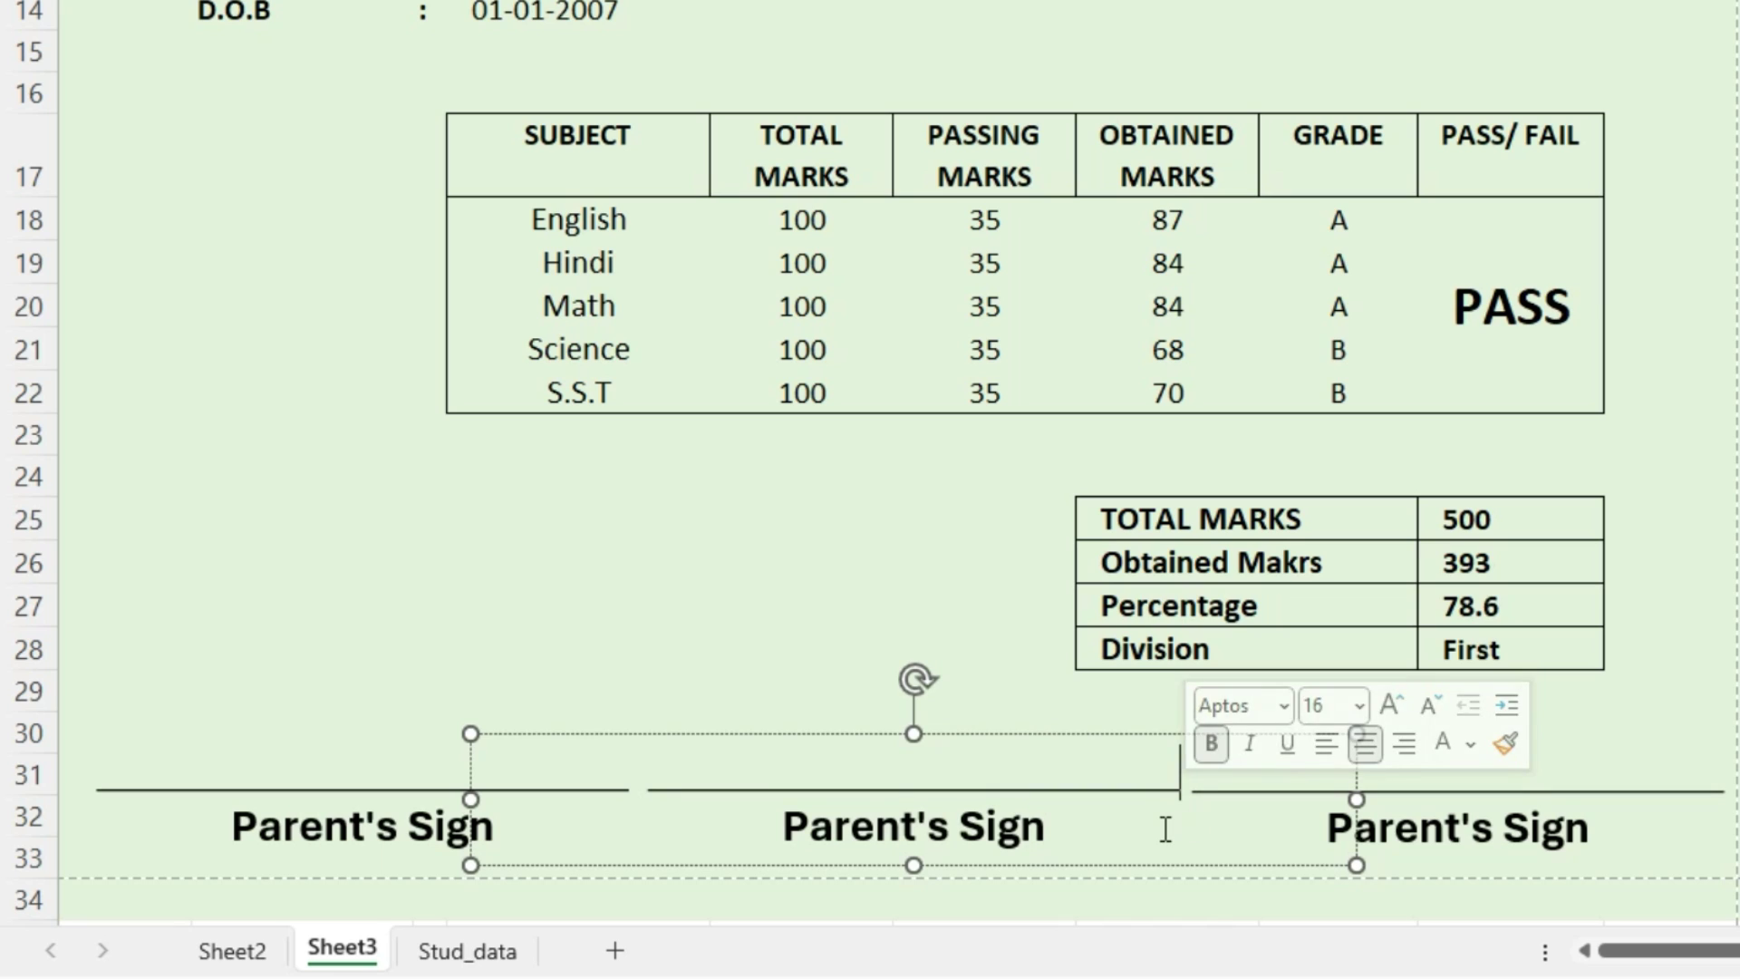
pyautogui.click(321, 768)
pyautogui.press('BackSpace')
pyautogui.press('BackSpace')
pyautogui.moveTo(579, 729); pyautogui.dragTo(548, 734)
pyautogui.press('Up')
pyautogui.press('Up')
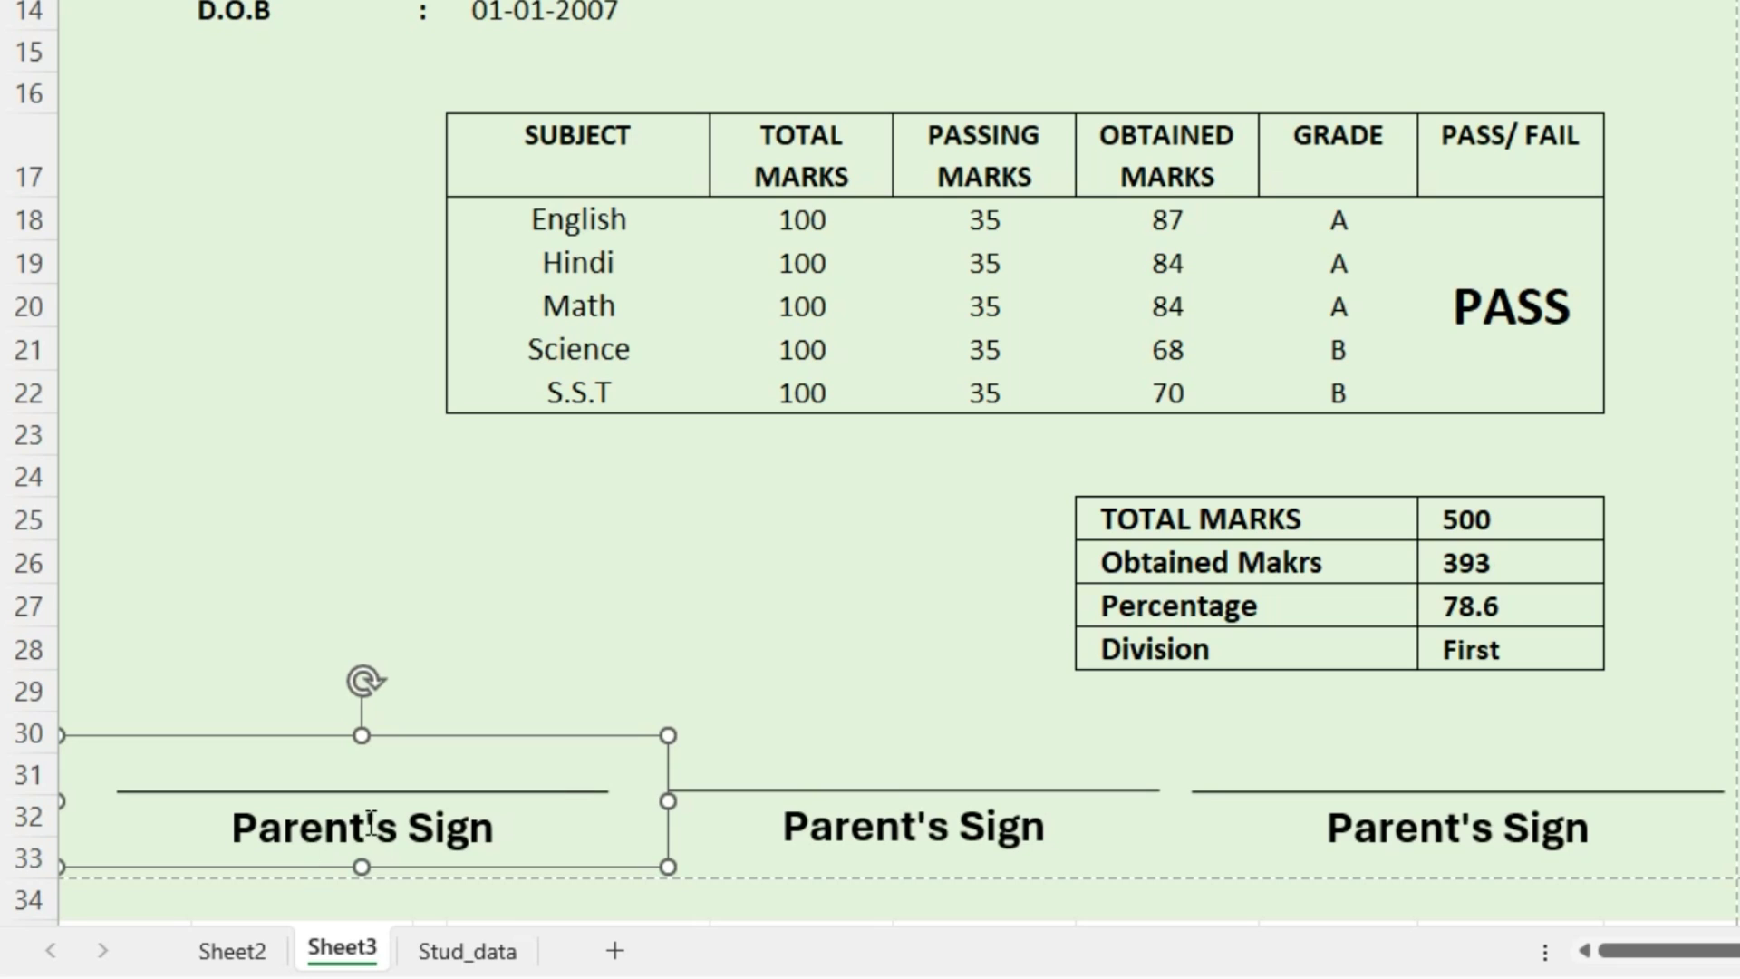
# Change the label of the first signature box to "Principal Sign"
pyautogui.moveTo(400, 824); pyautogui.dragTo(43, 780)
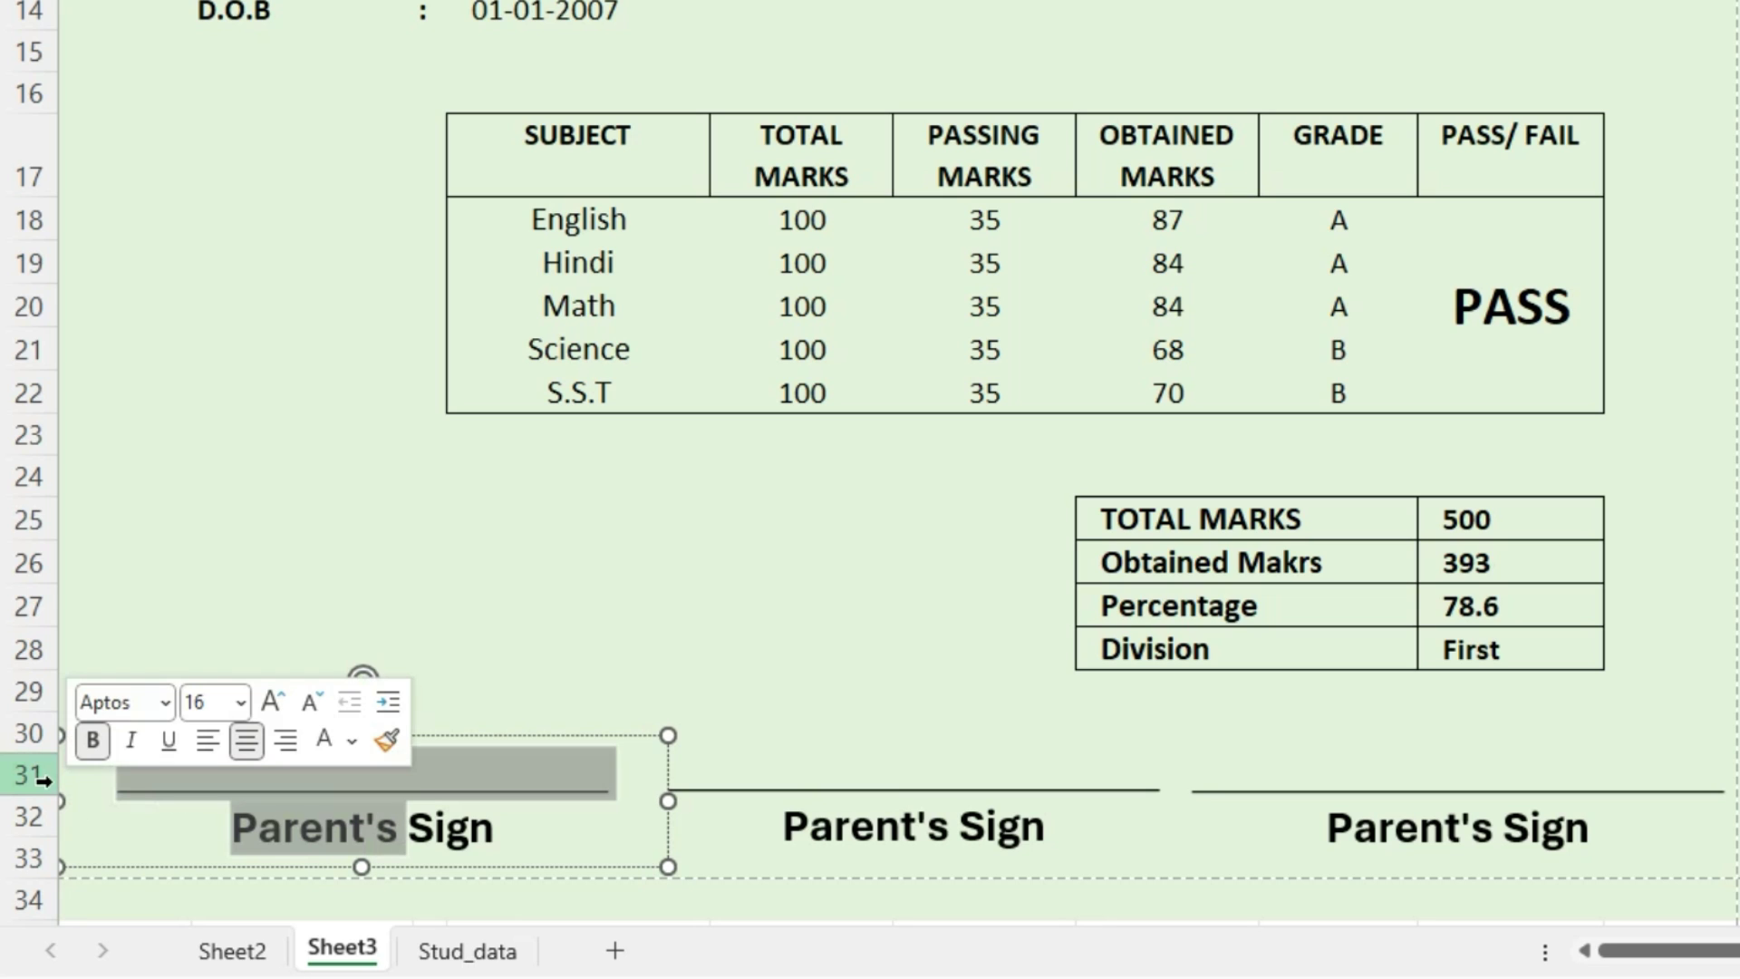
pyautogui.press('Right')
pyautogui.press('BackSpace')
pyautogui.press('BackSpace')
pyautogui.press('BackSpace')
pyautogui.press('BackSpace')
pyautogui.press('BackSpace')
pyautogui.press('BackSpace')
pyautogui.press('BackSpace')
pyautogui.write('rincipal')
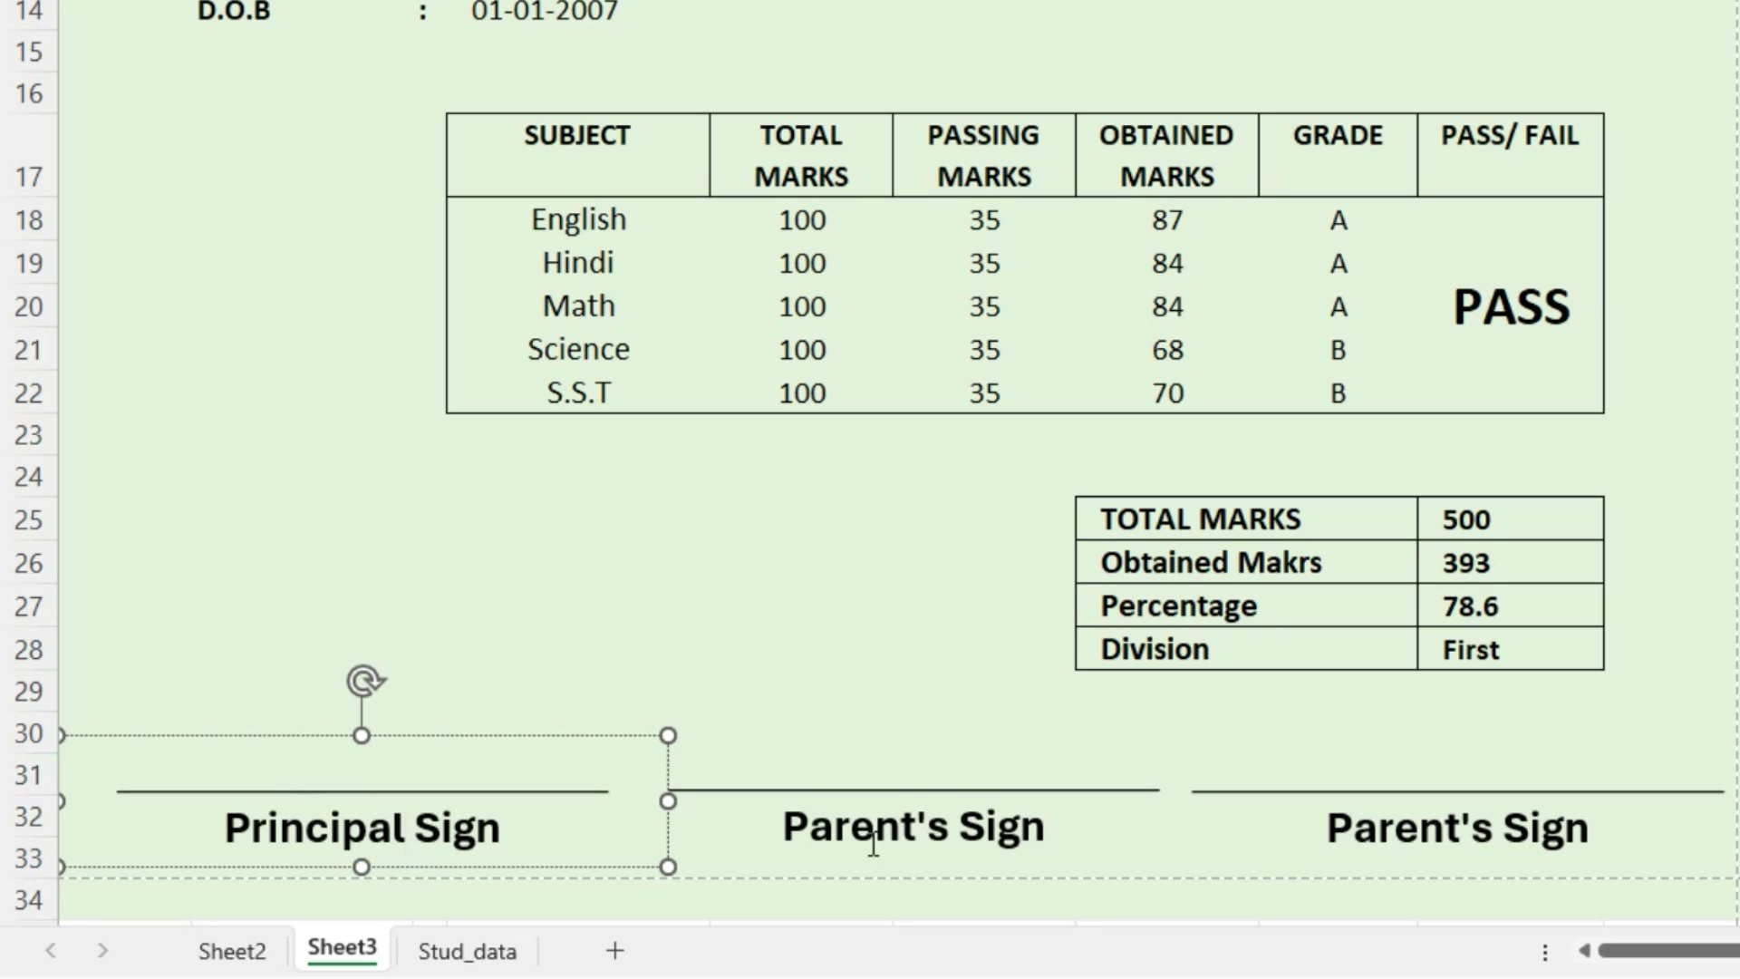
# Change the label of the middle signature box to "Teacher's Sign"
pyautogui.click(948, 826)
pyautogui.press('BackSpace')
pyautogui.press('BackSpace')
pyautogui.press('BackSpace')
pyautogui.press('BackSpace')
pyautogui.press('BackSpace')
pyautogui.press('BackSpace')
pyautogui.press('BackSpace')
pyautogui.press('BackSpace')
pyautogui.write("Teacher's")
# Switch to Page Layout view and fit the red REPORT-CARD banner to the full page width, ending at column J's outer edge
pyautogui.click(1459, 826)
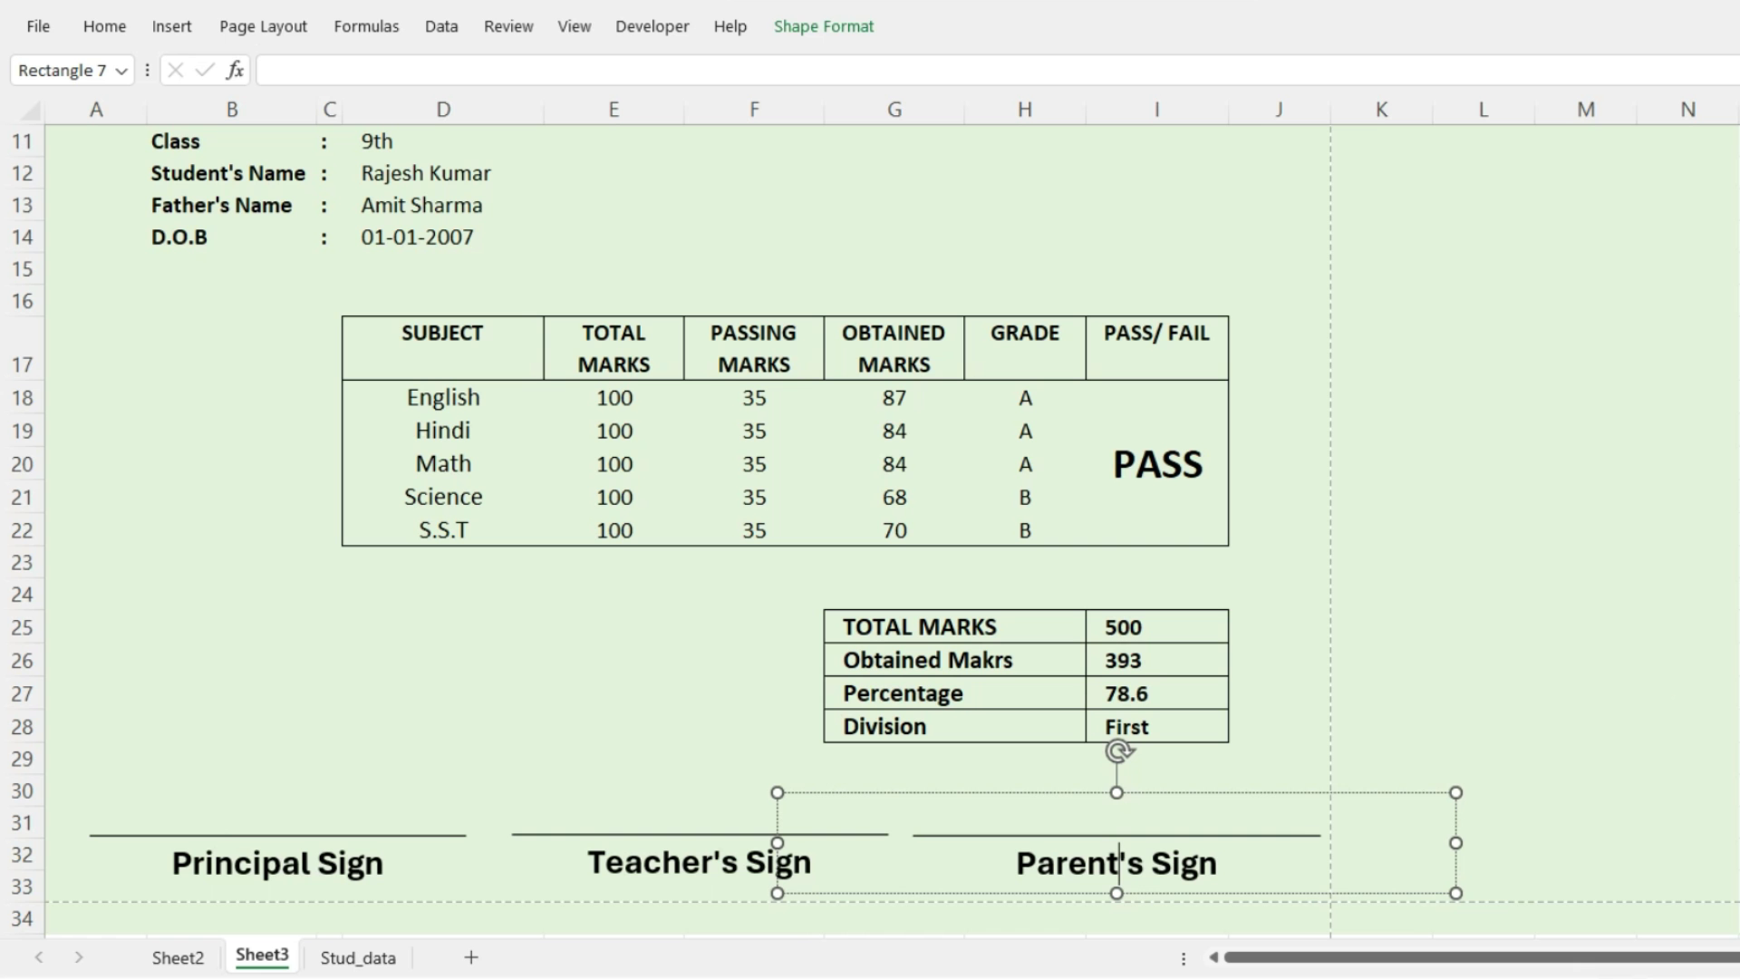
pyautogui.hotkey('alt', 'w')
pyautogui.press('p')
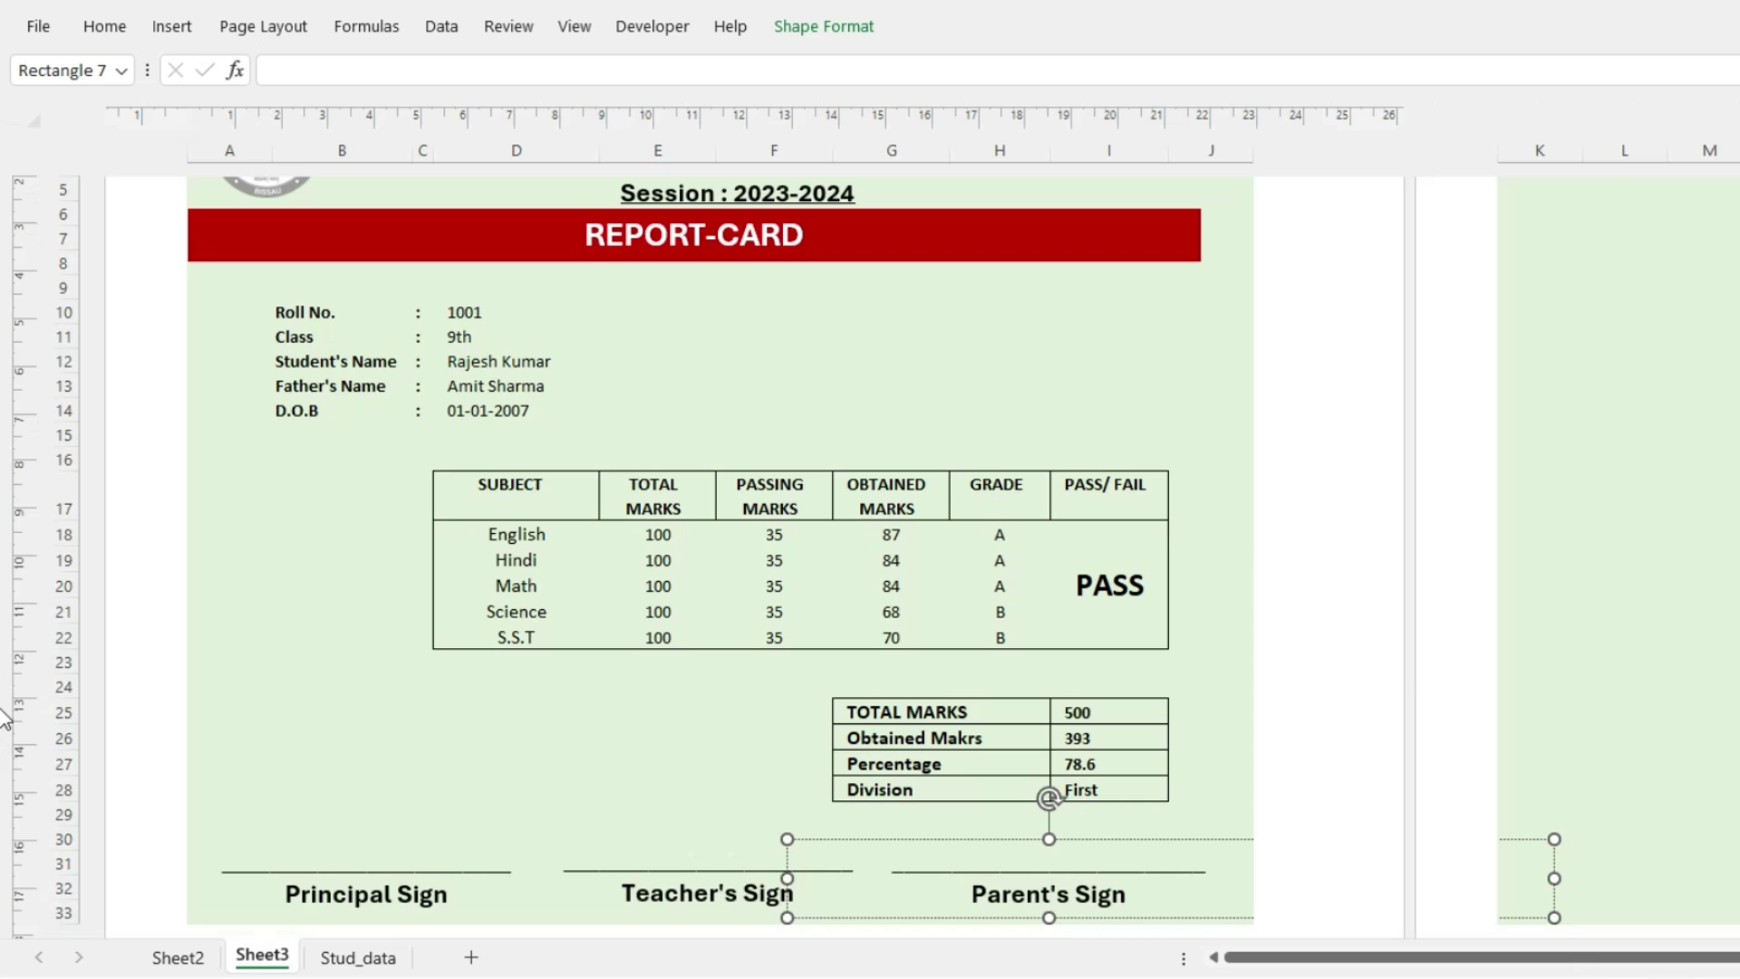
pyautogui.scroll(5, 2, 659)
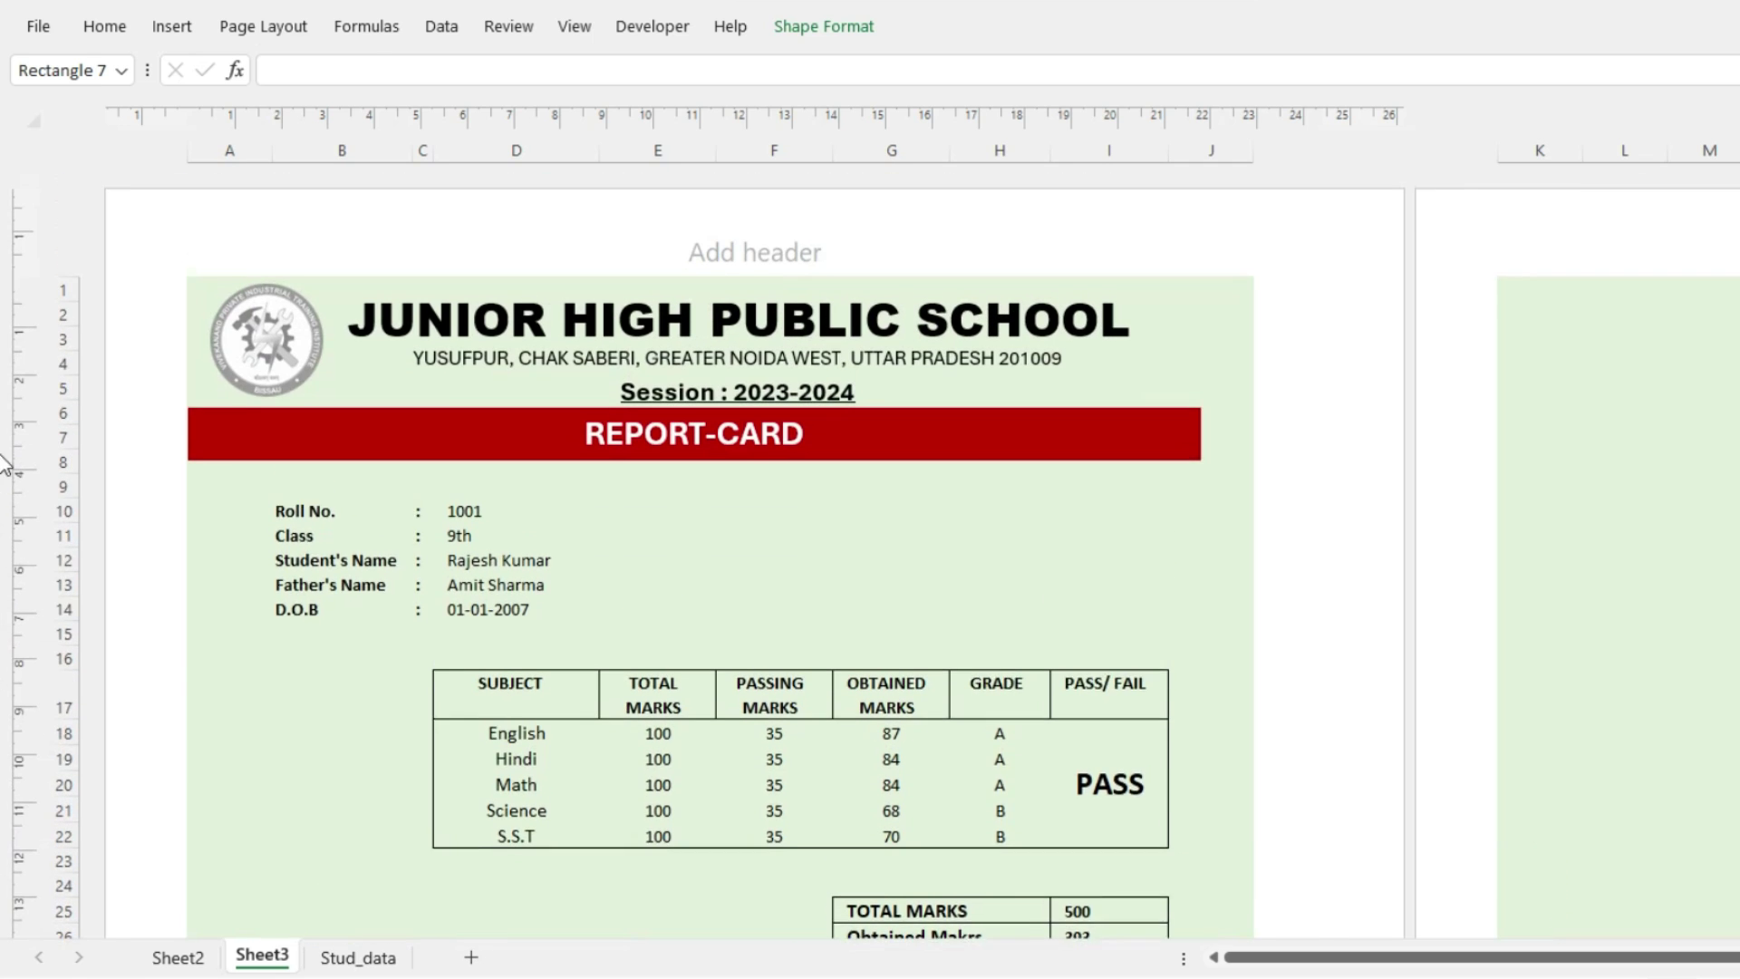
pyautogui.click(1130, 464)
pyautogui.moveTo(1137, 460); pyautogui.dragTo(1184, 479)
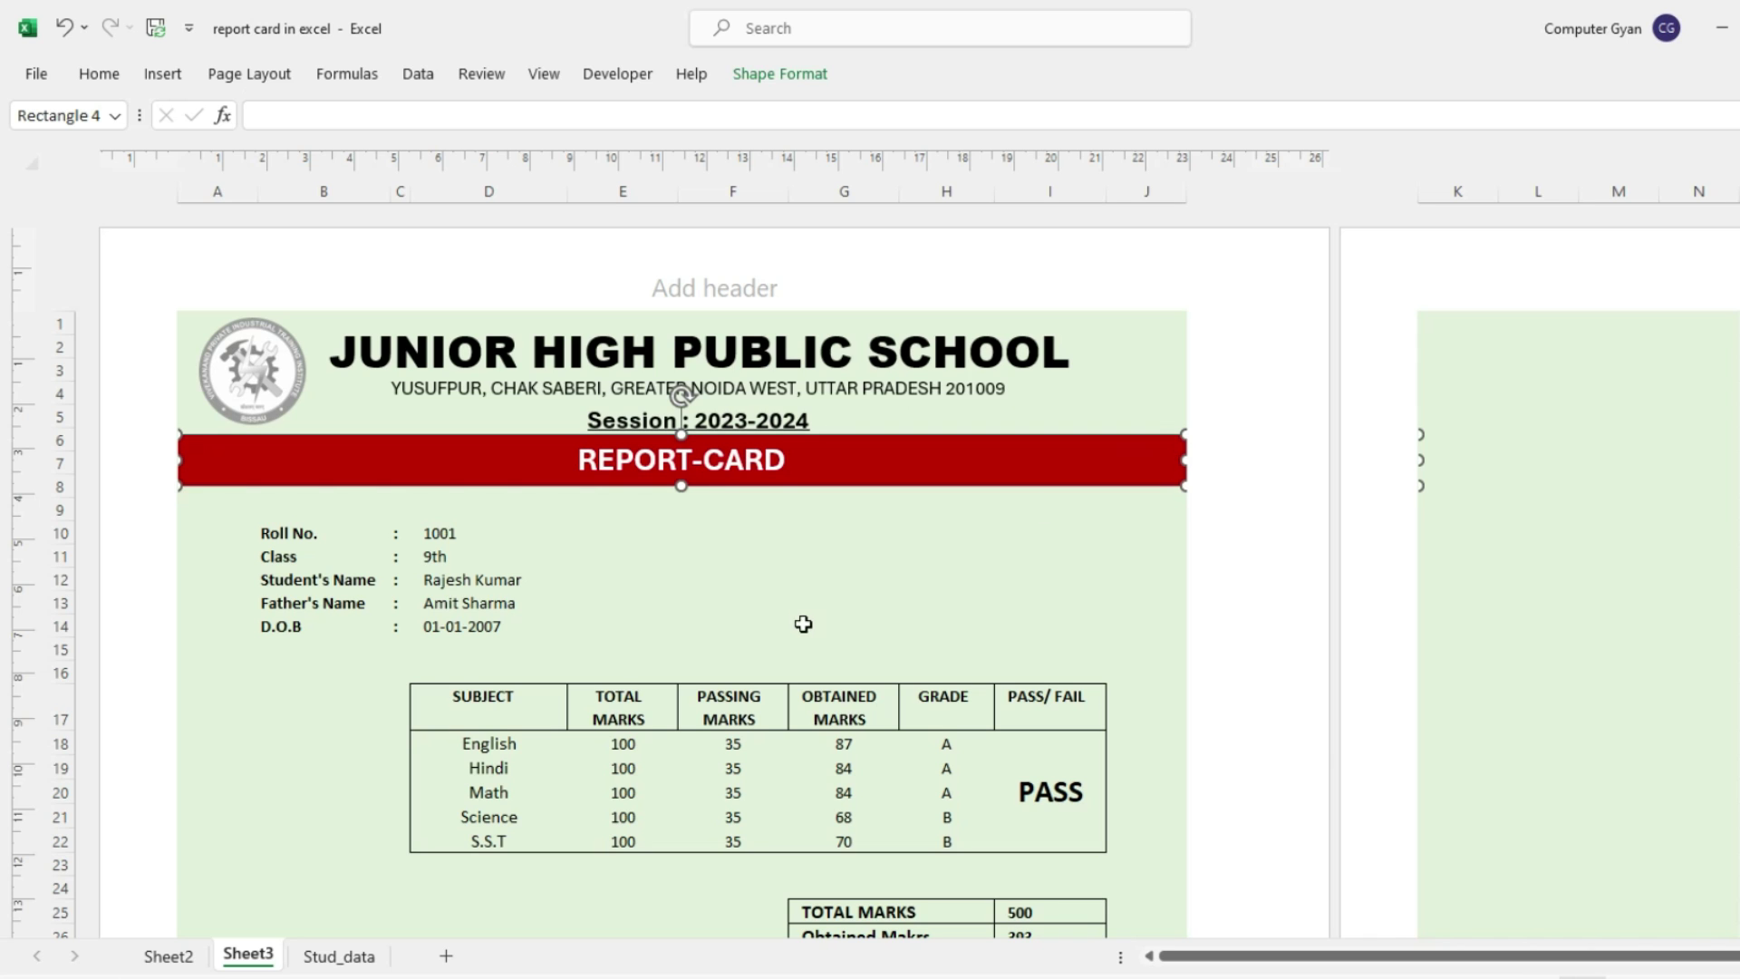
# Choose the fourth roll number in the Roll No. list to load that student's report card
pyautogui.hotkey('ctrl', 'F2')
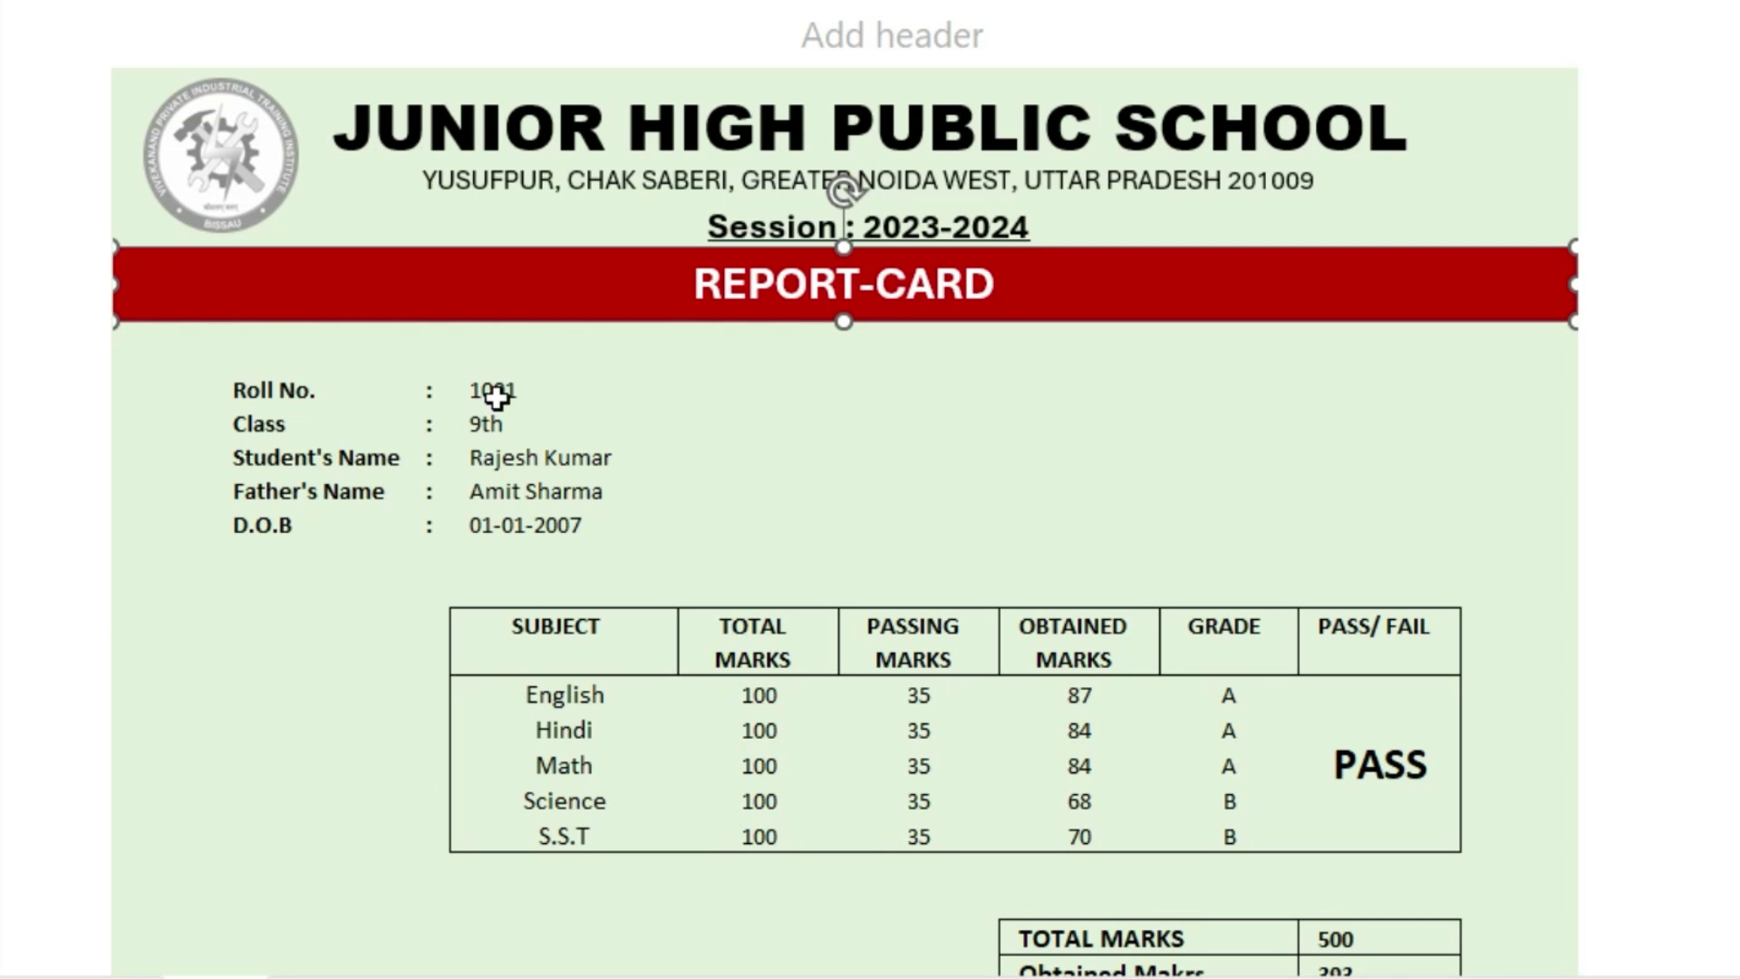
pyautogui.click(496, 396)
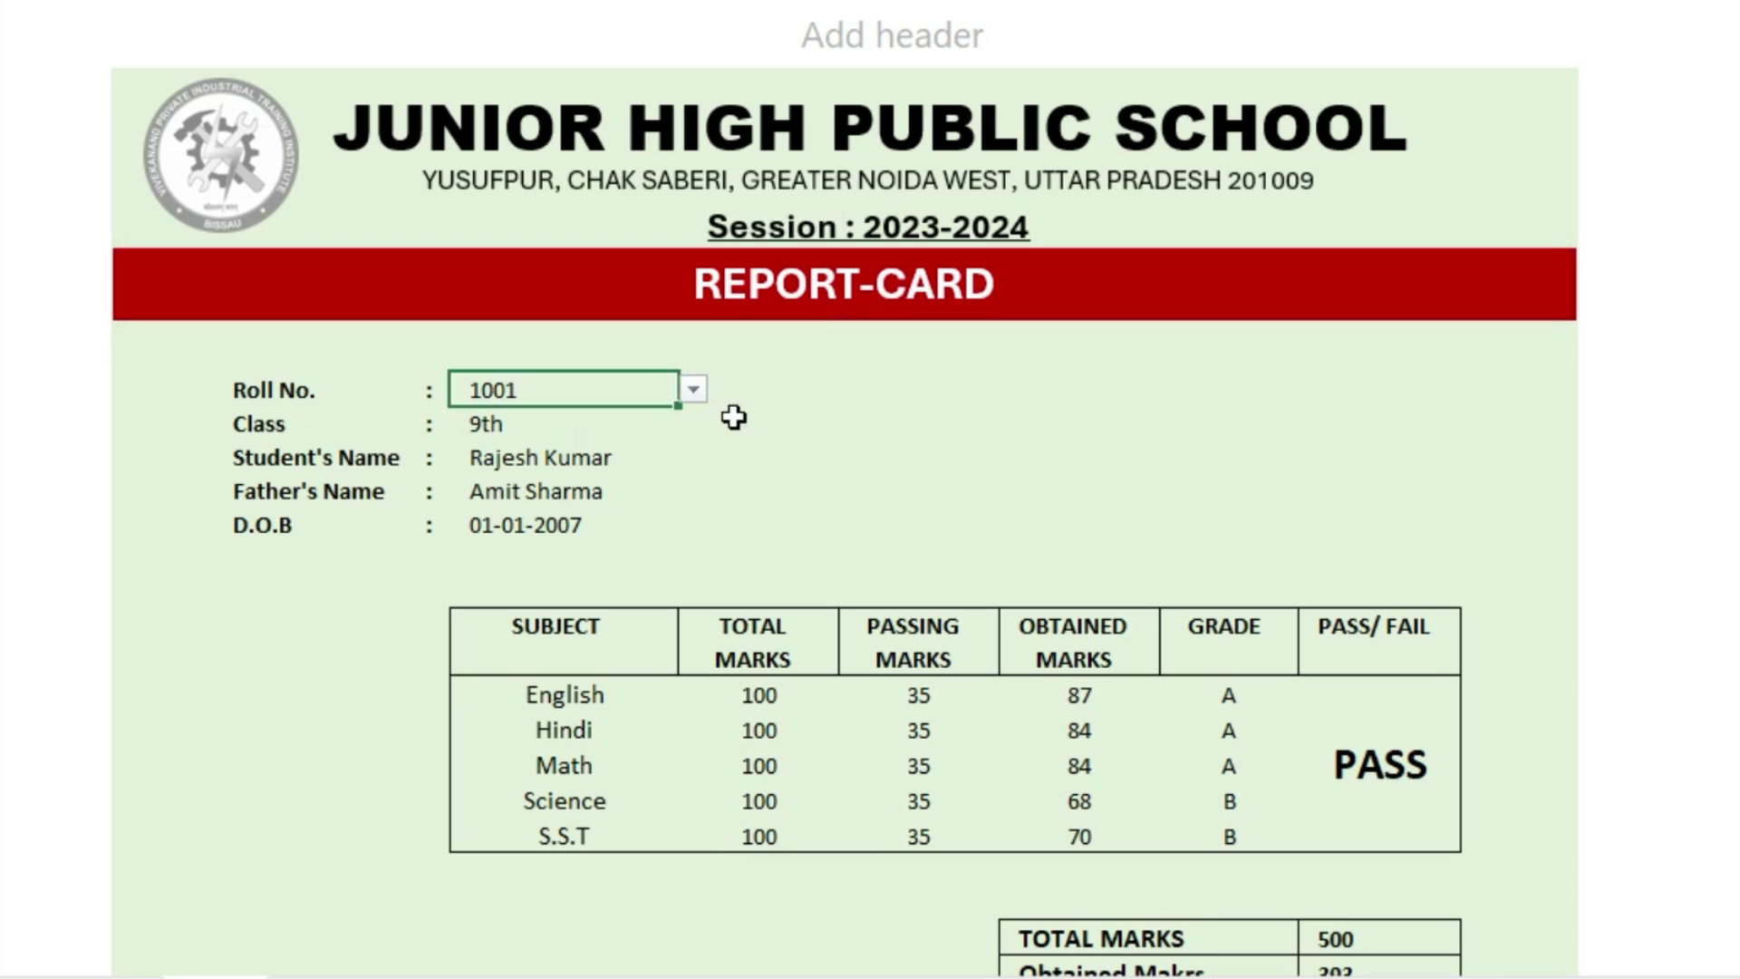
pyautogui.click(693, 389)
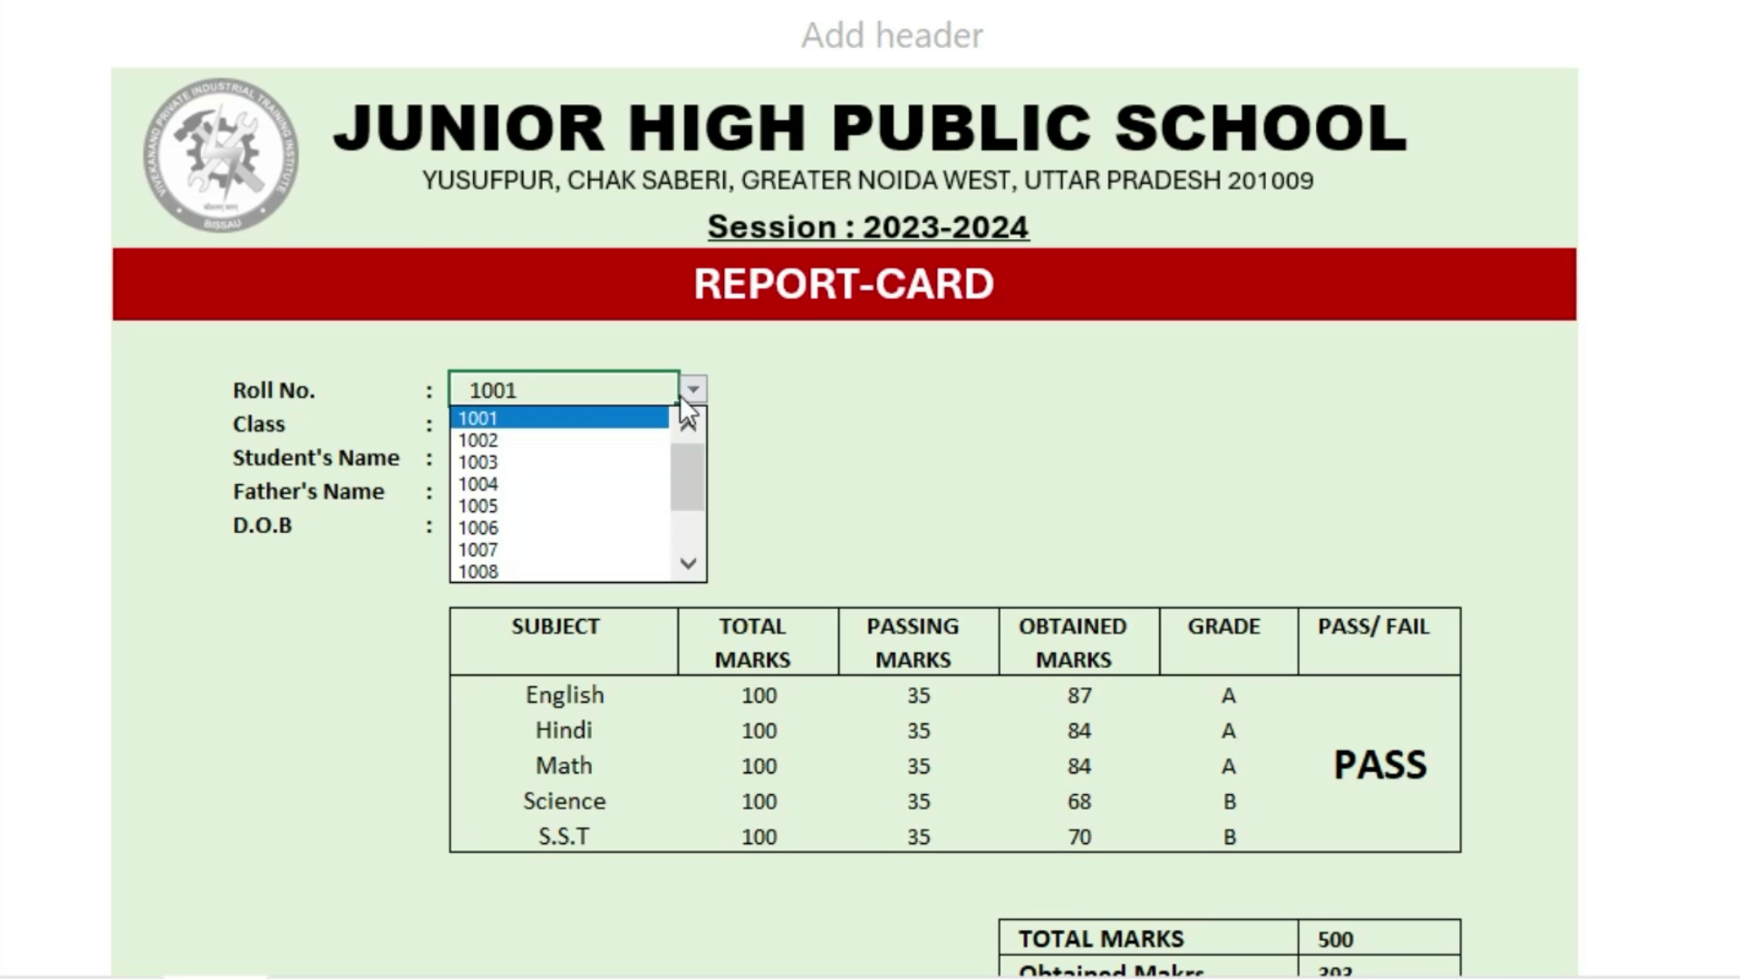
pyautogui.click(500, 478)
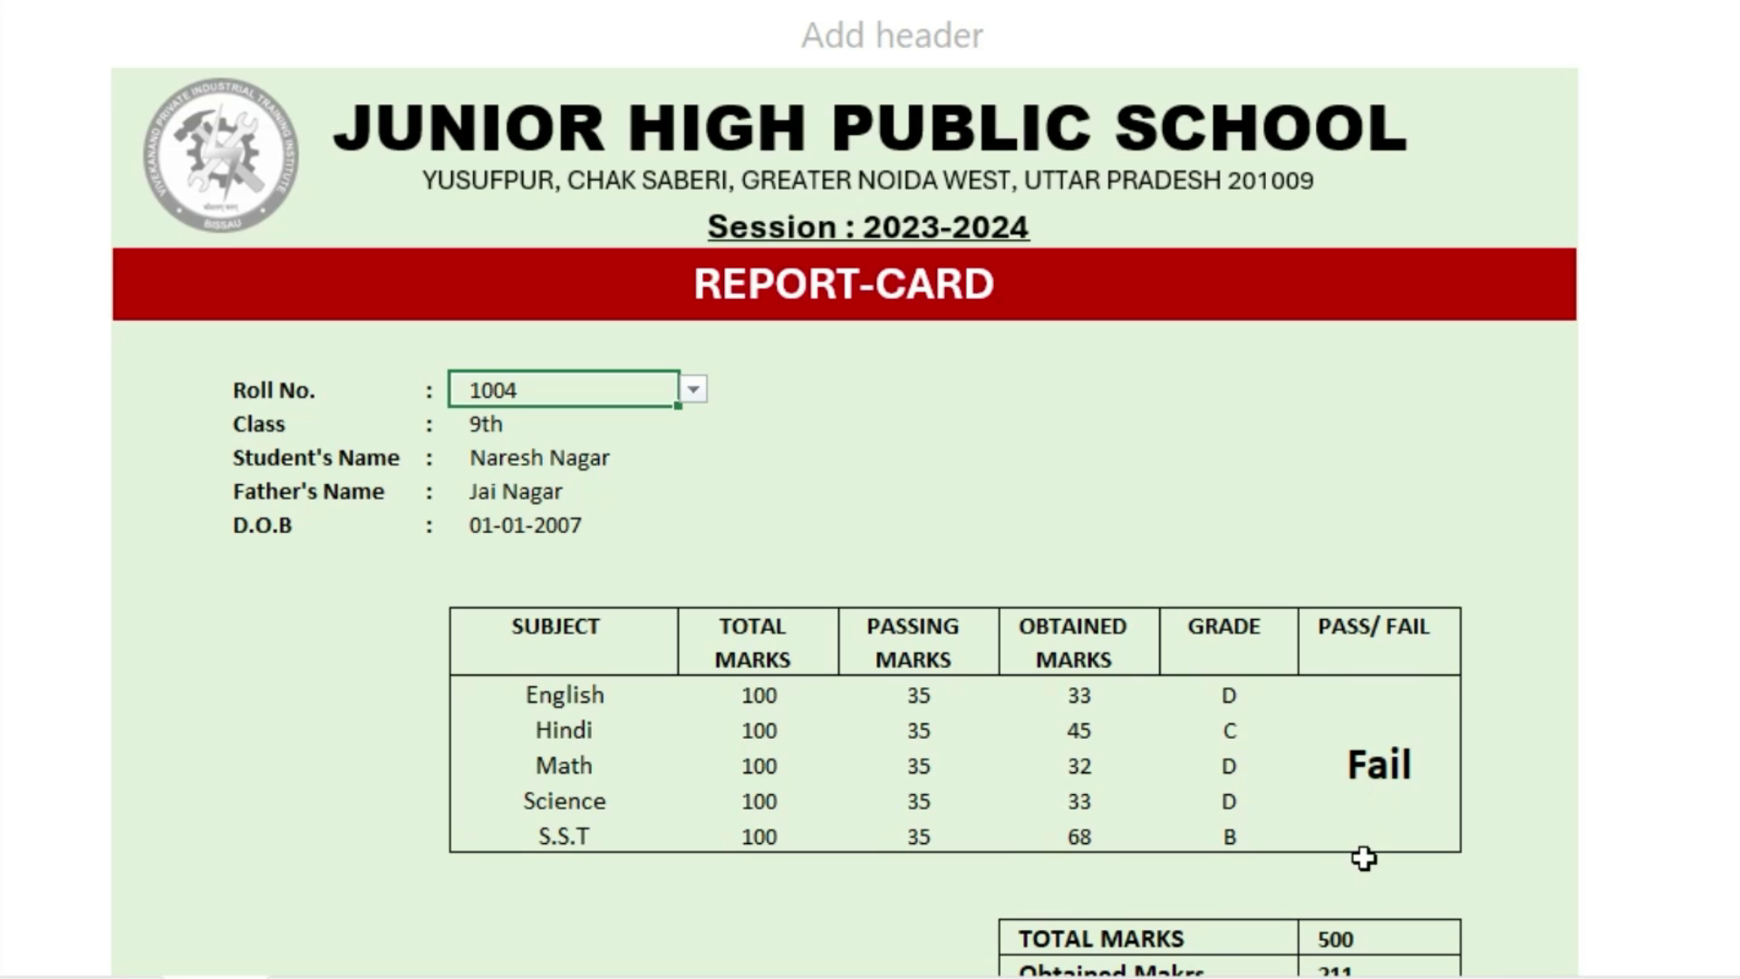
# Save the displayed report card to the Desktop as a PDF with the file name 1004
pyautogui.hotkey('ctrl', 'p')
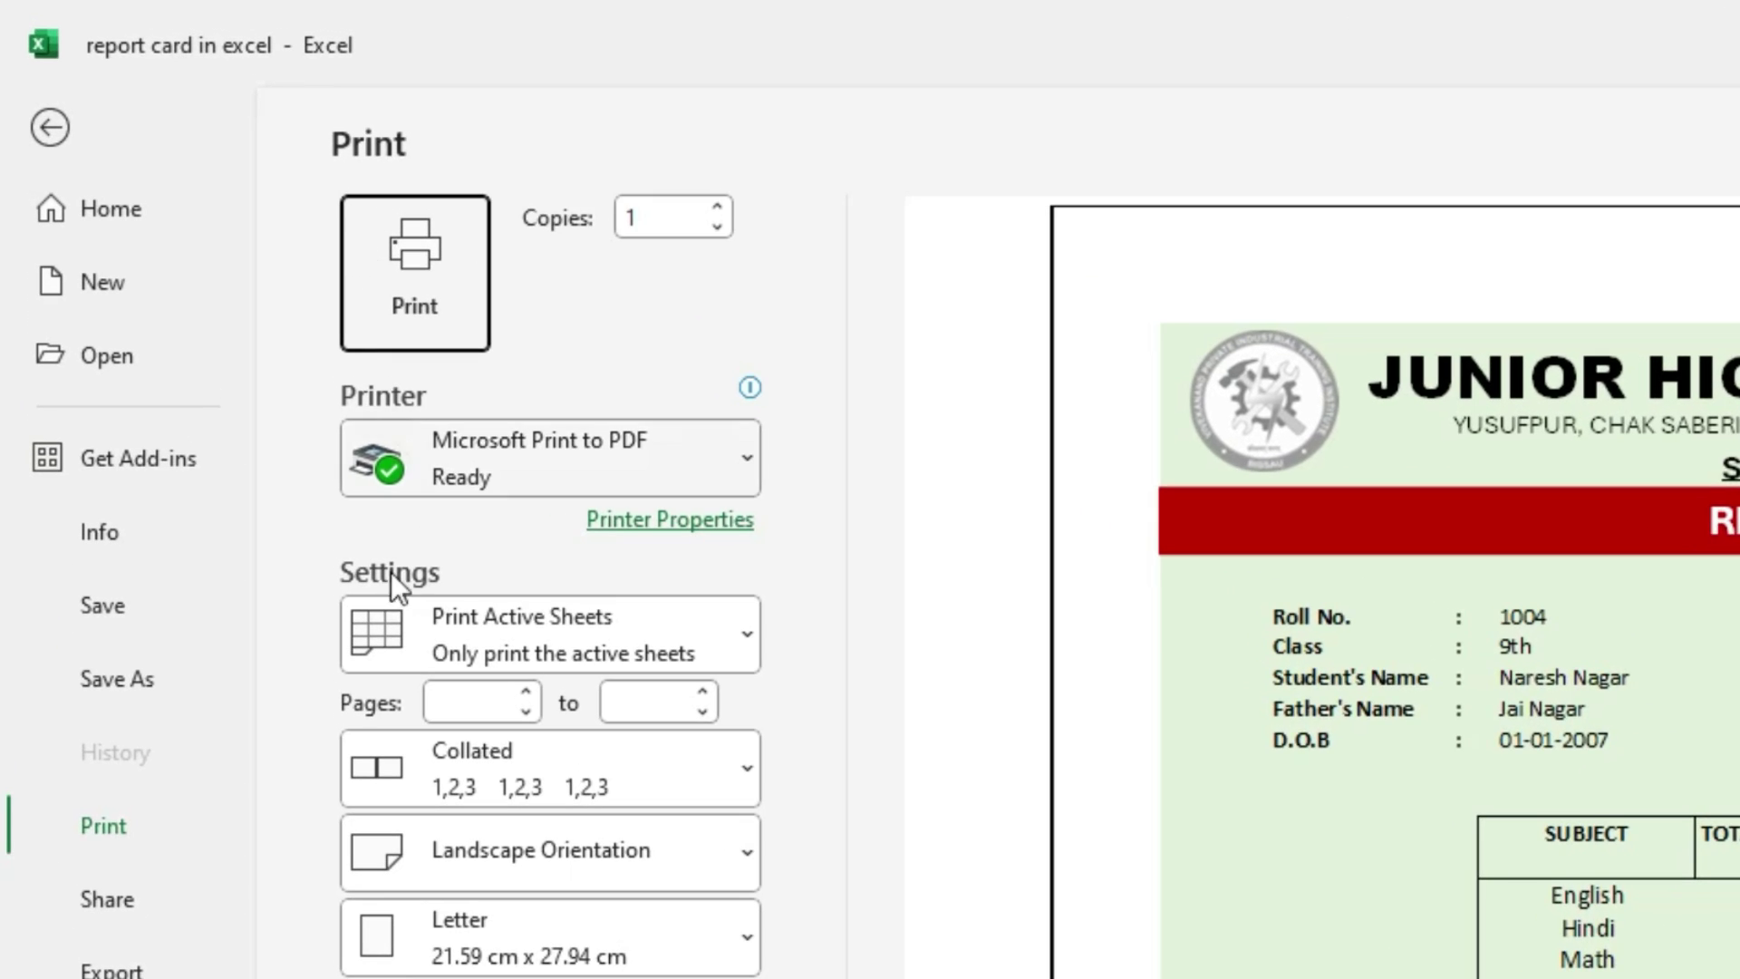
pyautogui.click(178, 694)
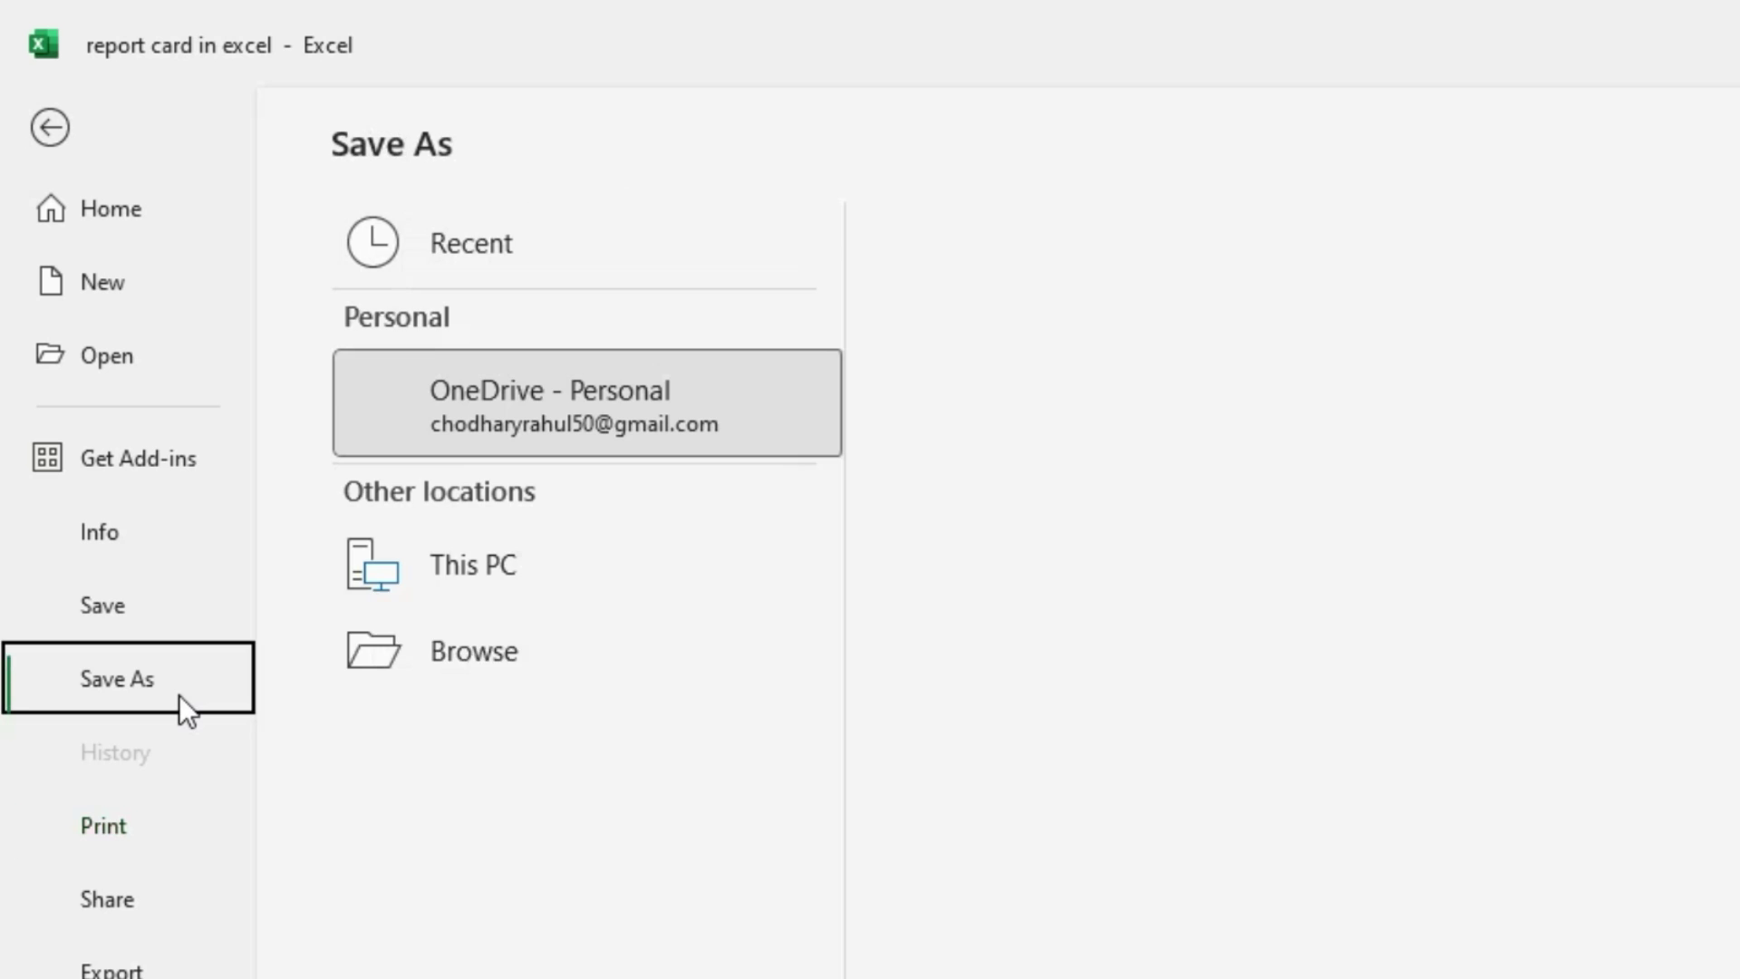
pyautogui.click(497, 736)
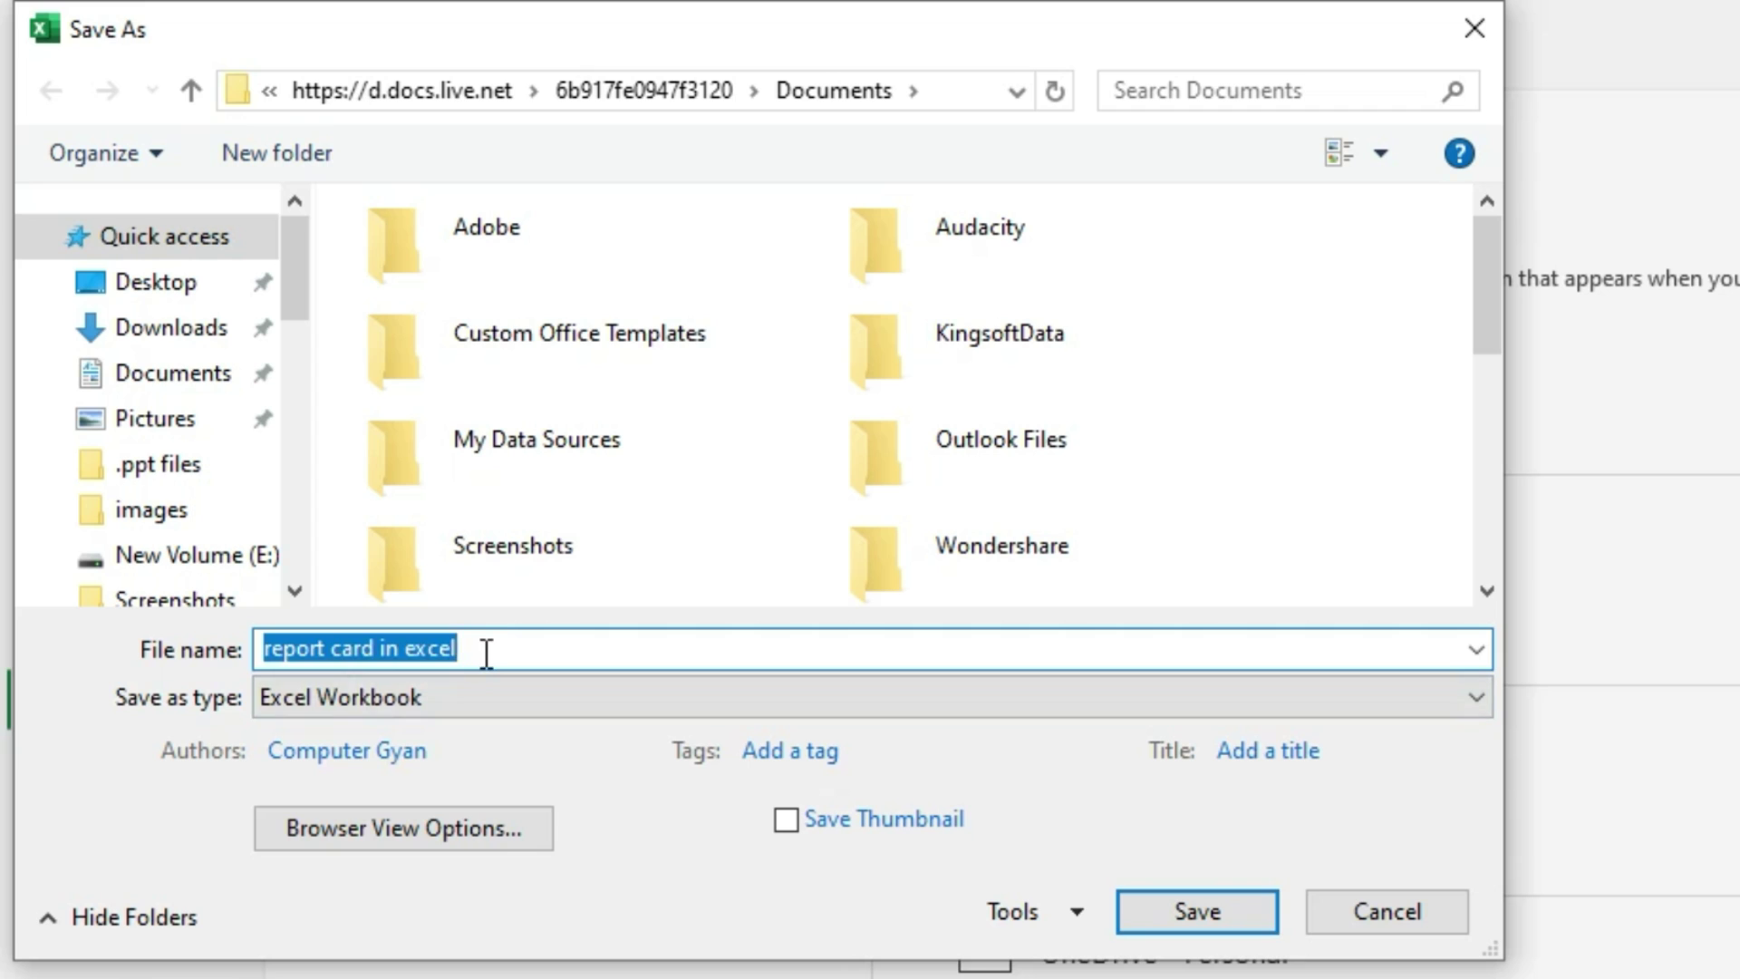
pyautogui.moveTo(487, 653); pyautogui.dragTo(174, 645)
pyautogui.write('10004')
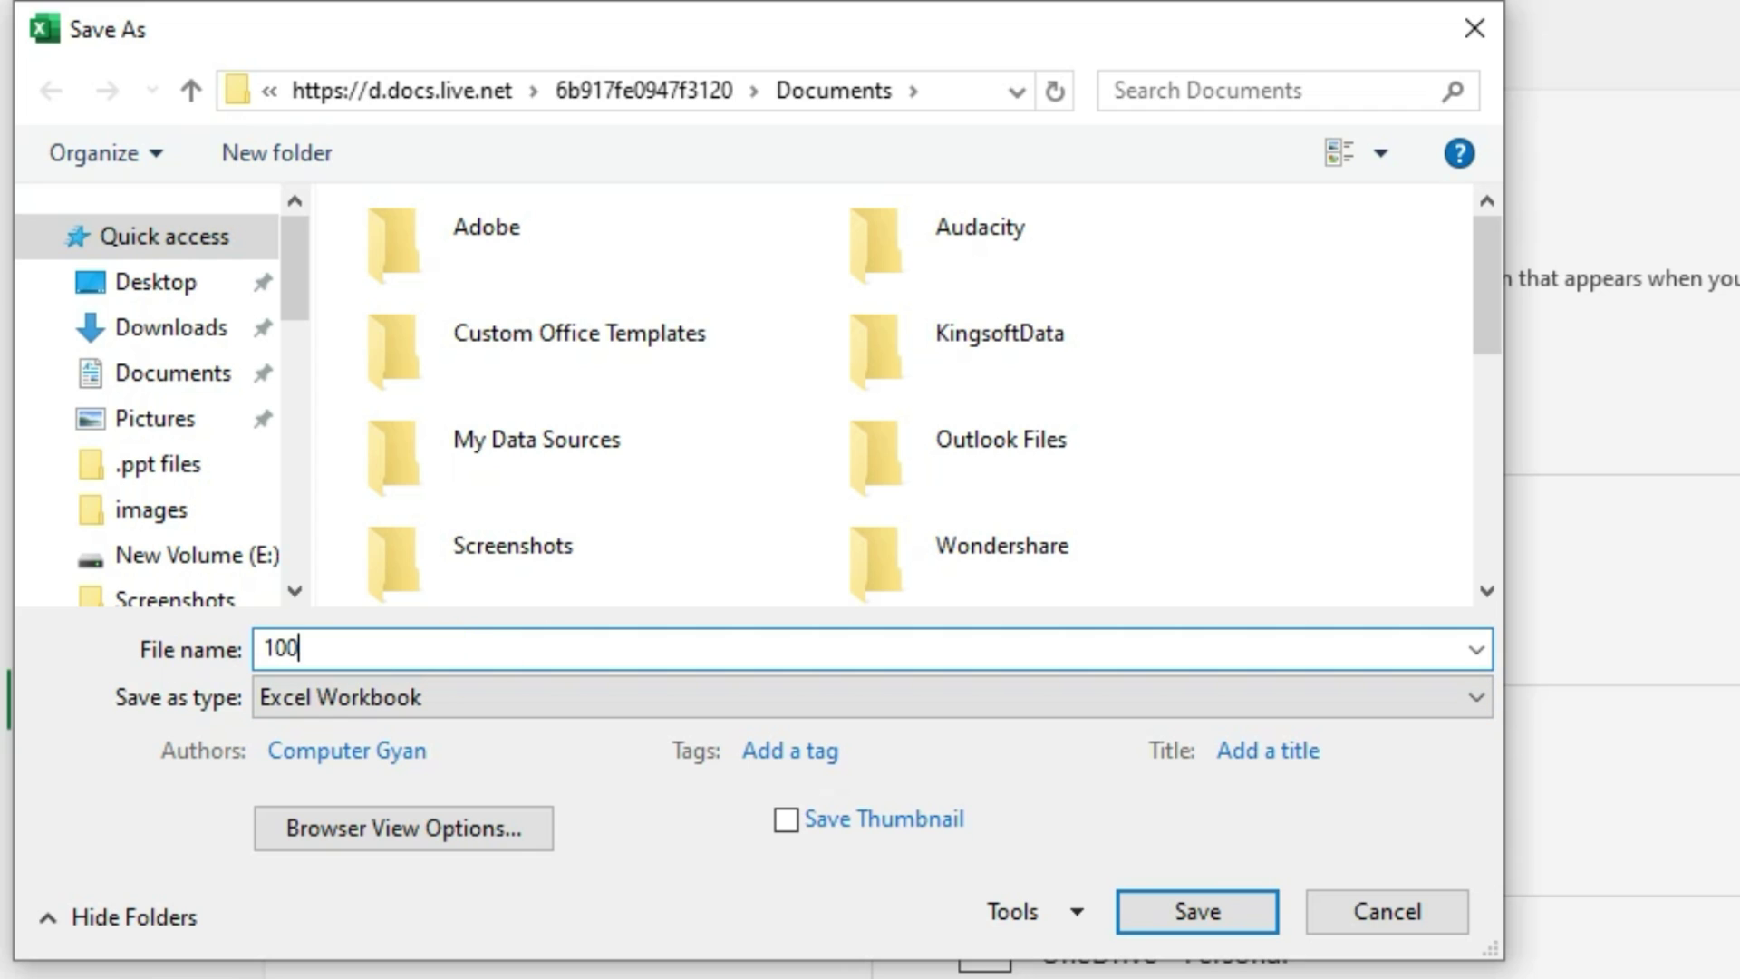
pyautogui.press('BackSpace')
pyautogui.press('BackSpace')
pyautogui.click(353, 697)
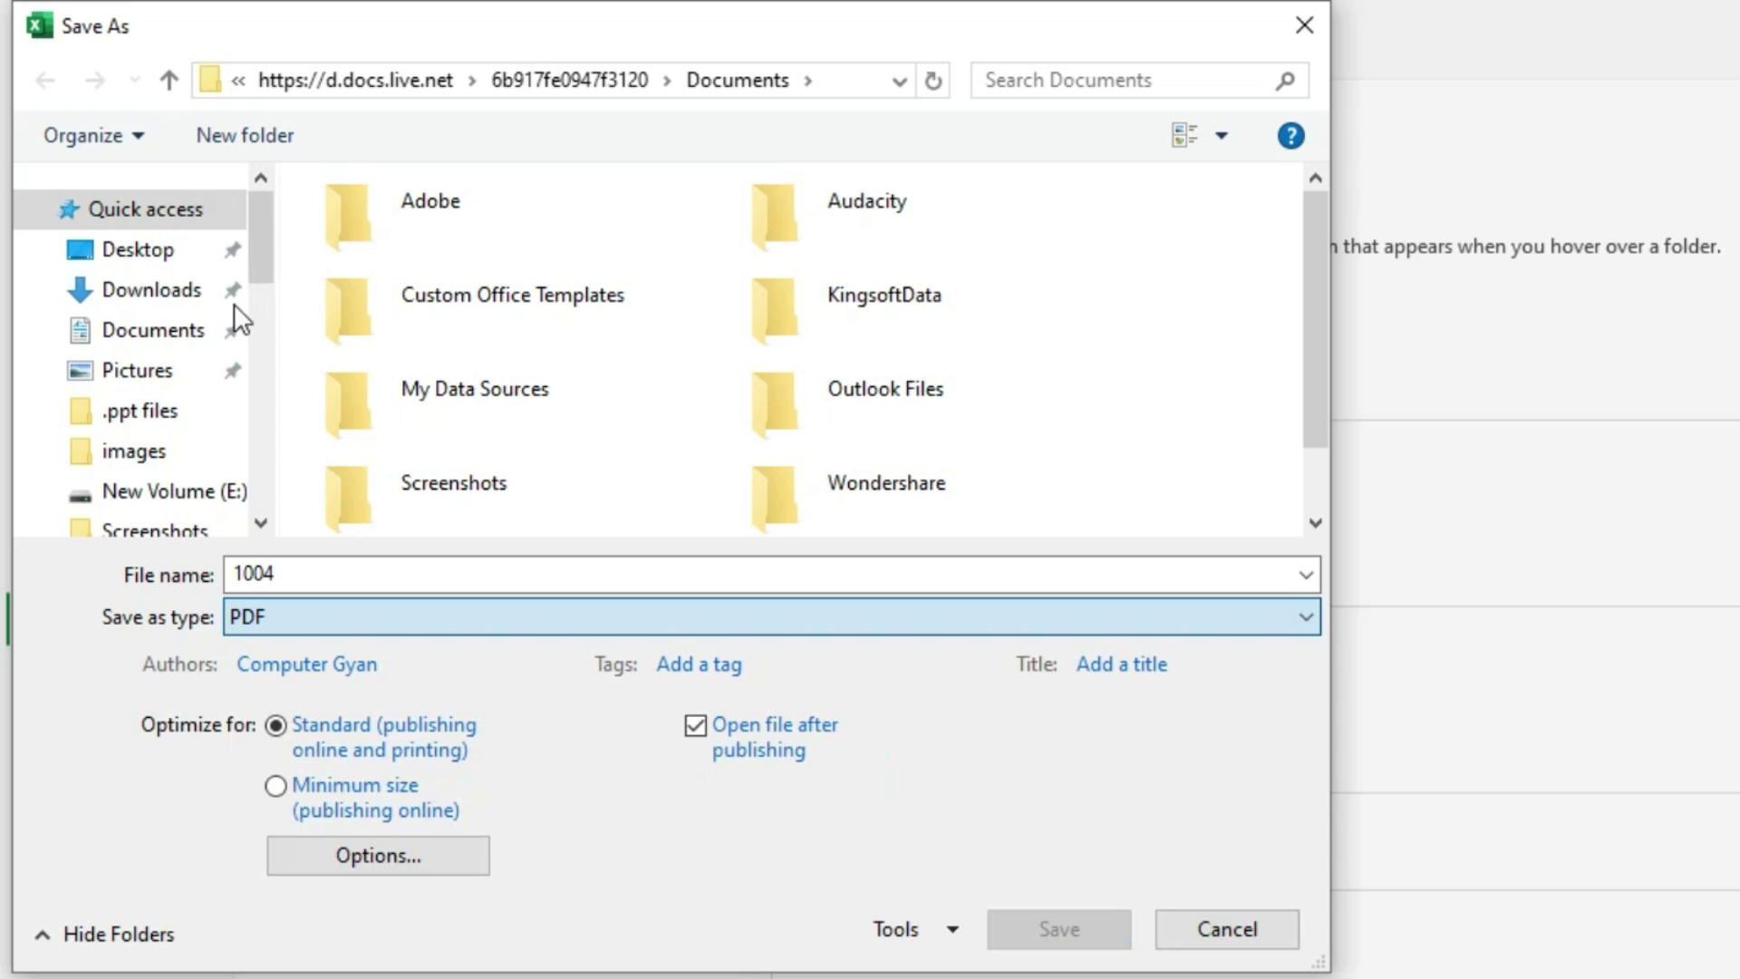
pyautogui.click(156, 288)
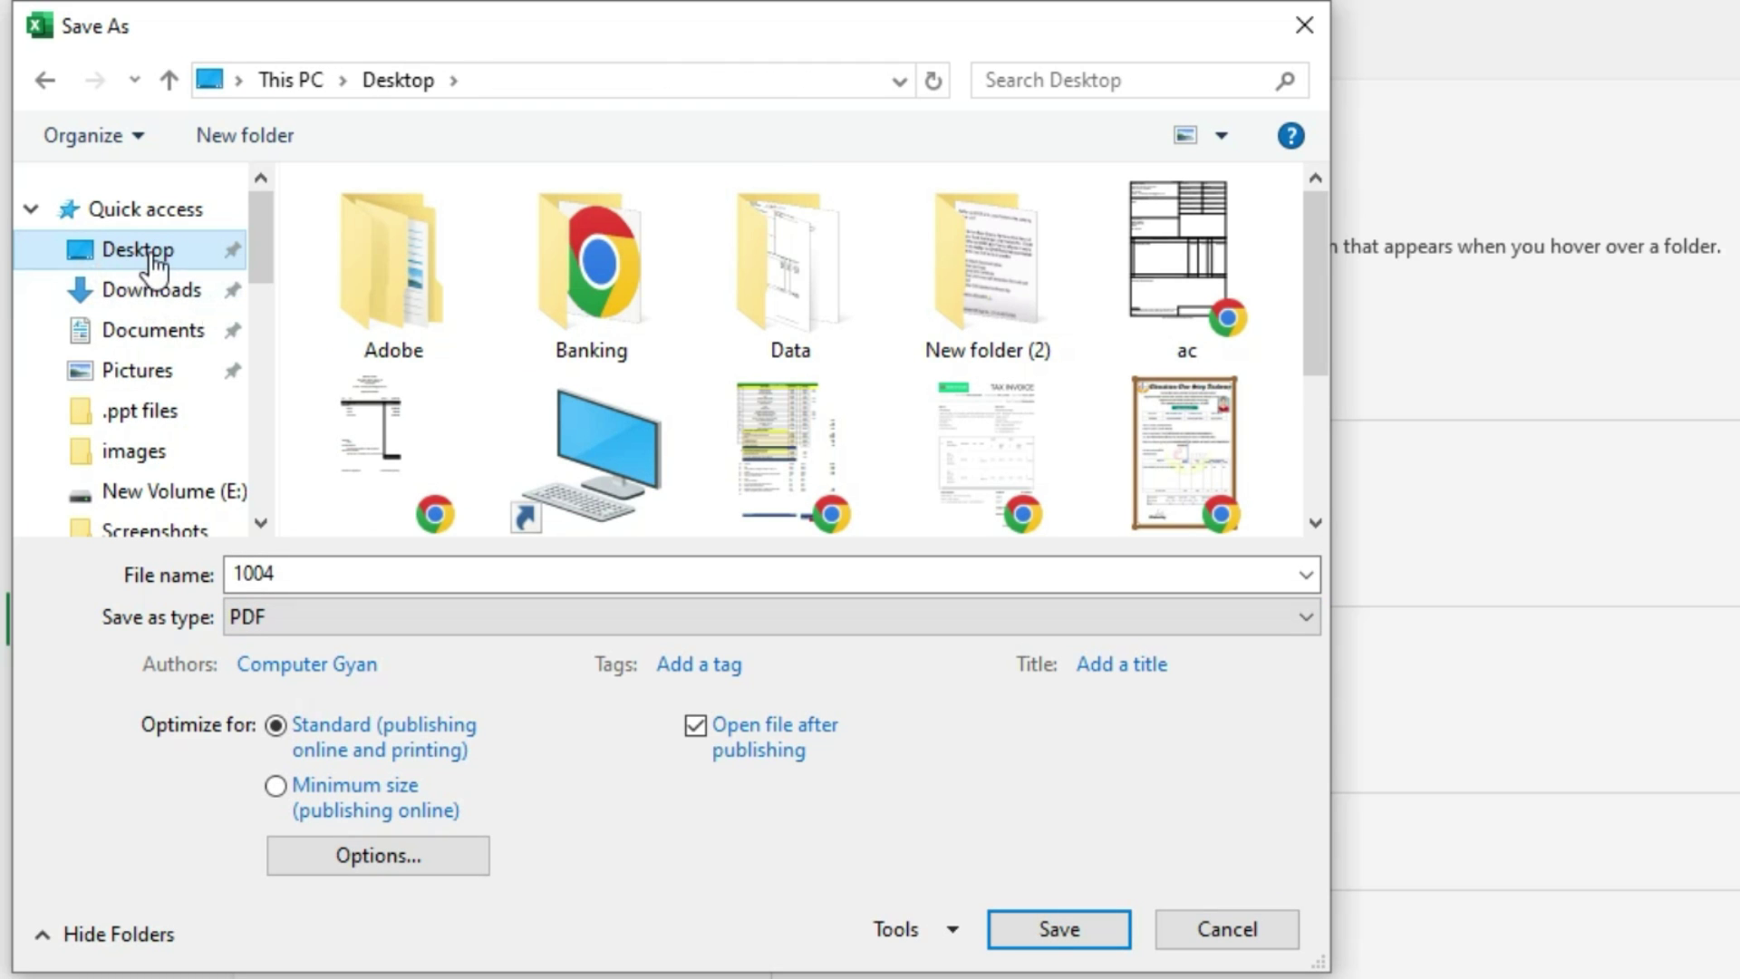
pyautogui.click(1057, 931)
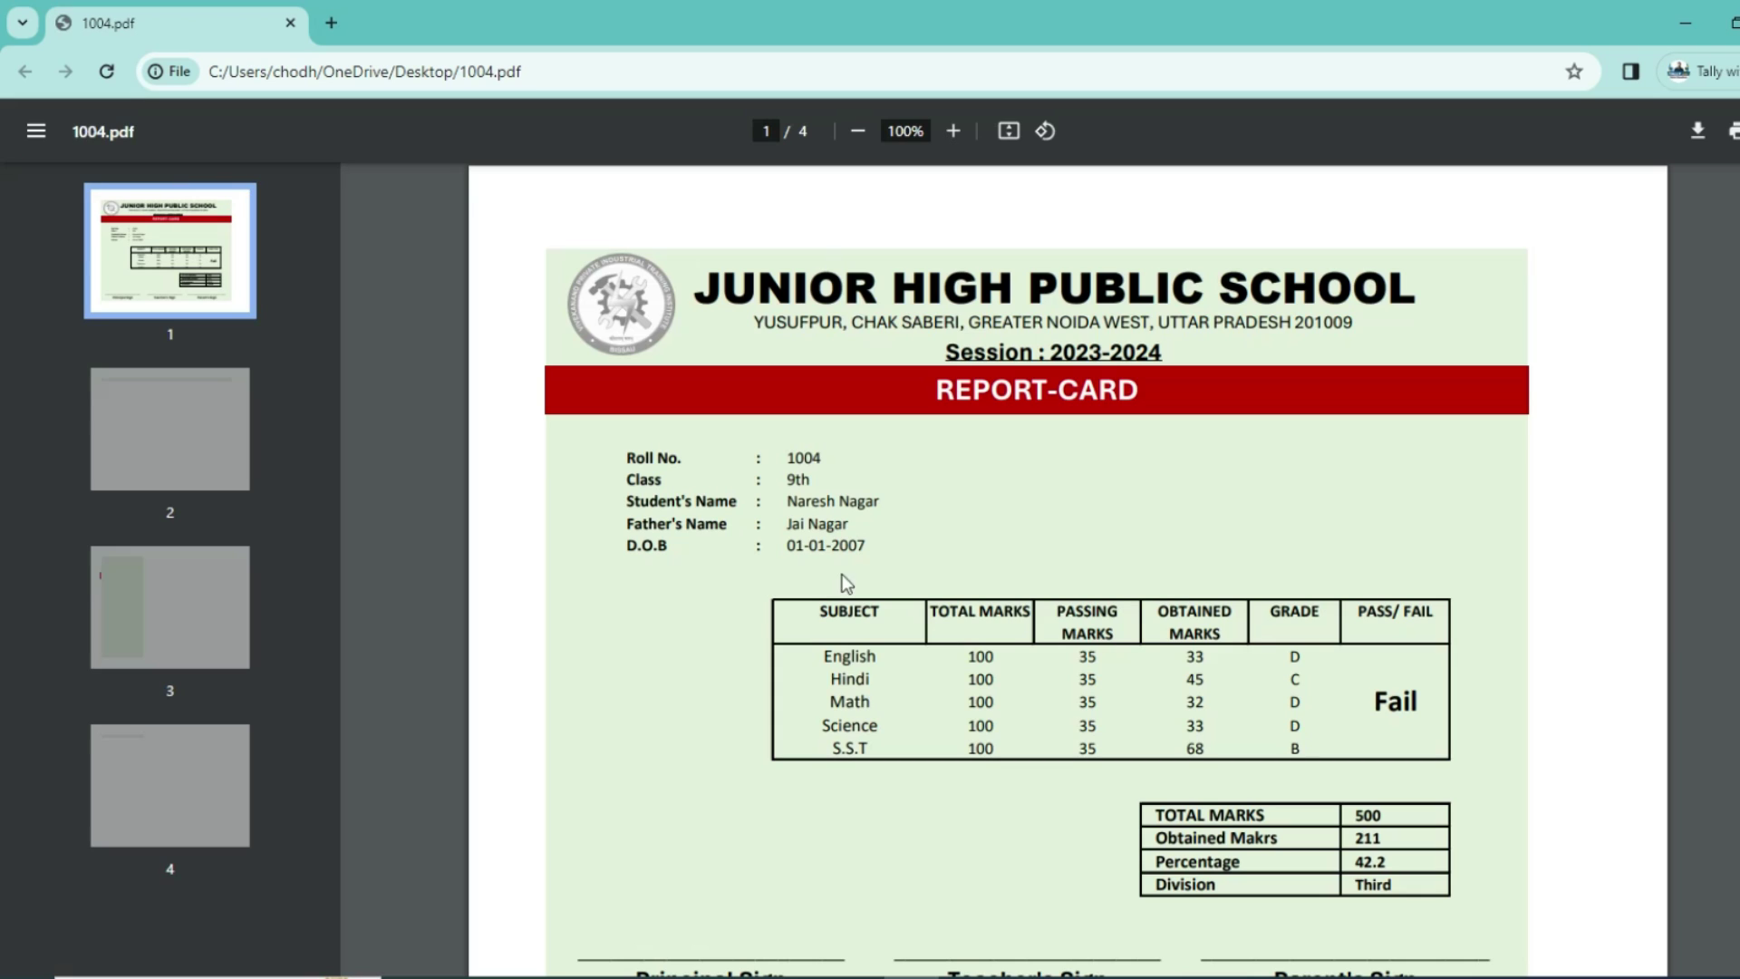
# Check the whole first page of the exported PDF at 75% zoom and switch back to the Excel workbook
pyautogui.scroll(-3, 1520, 628)
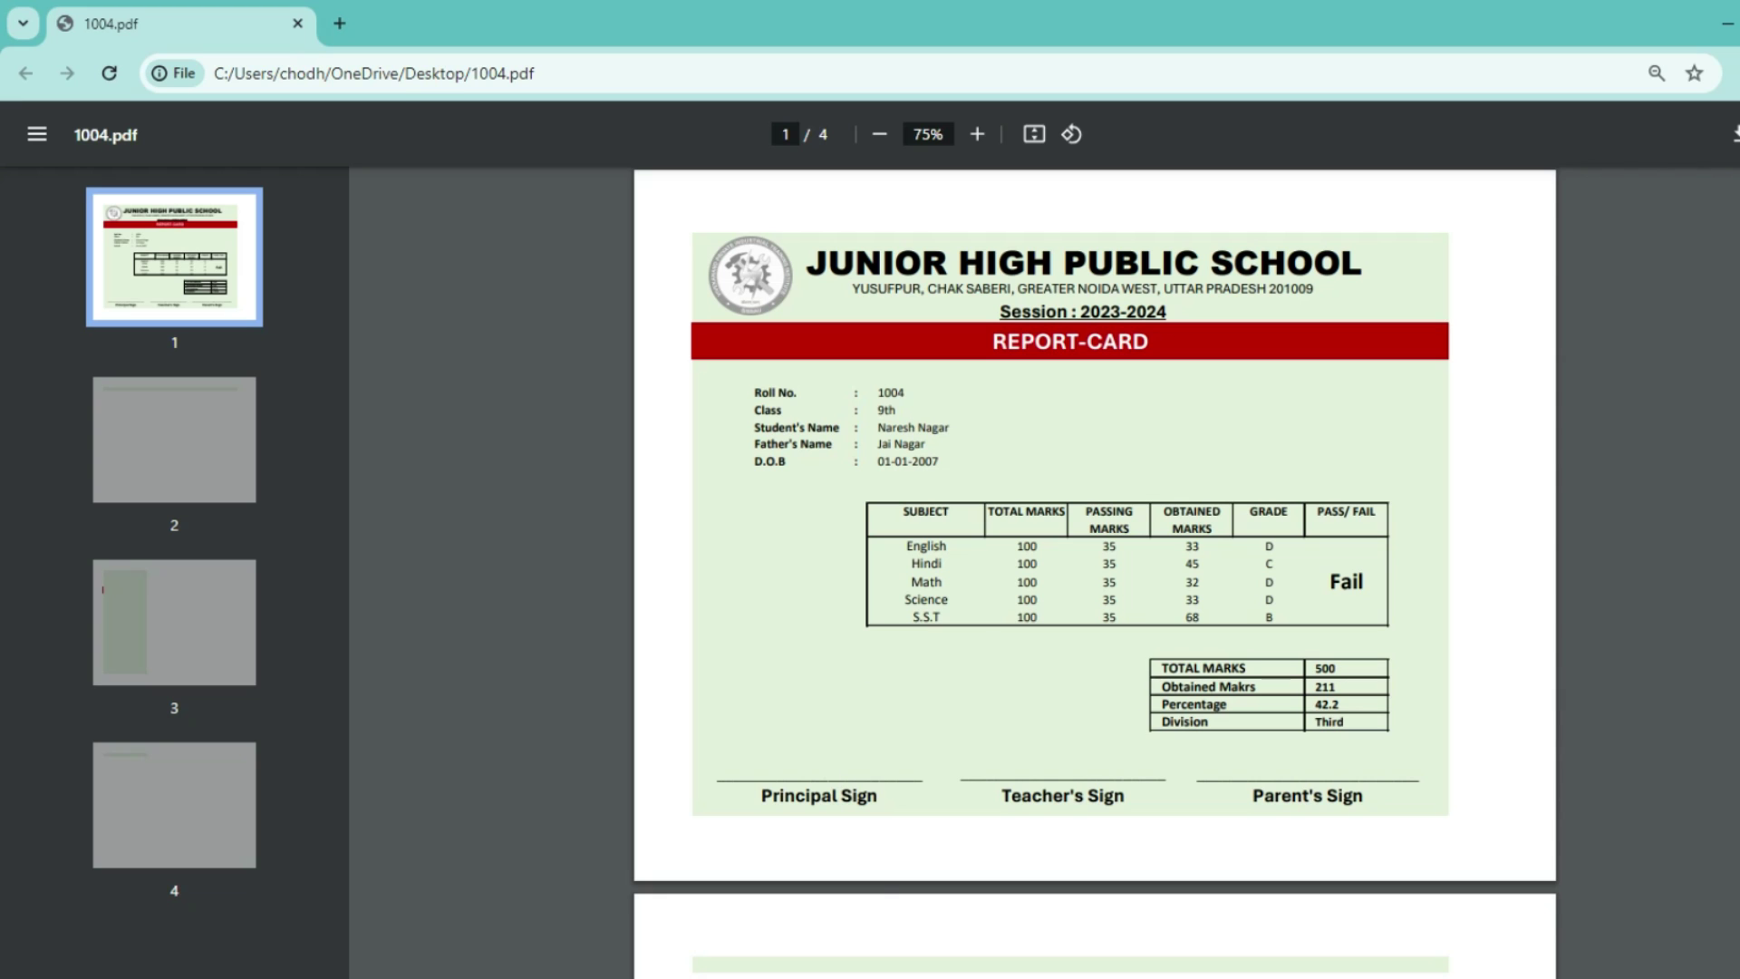
pyautogui.click(796, 974)
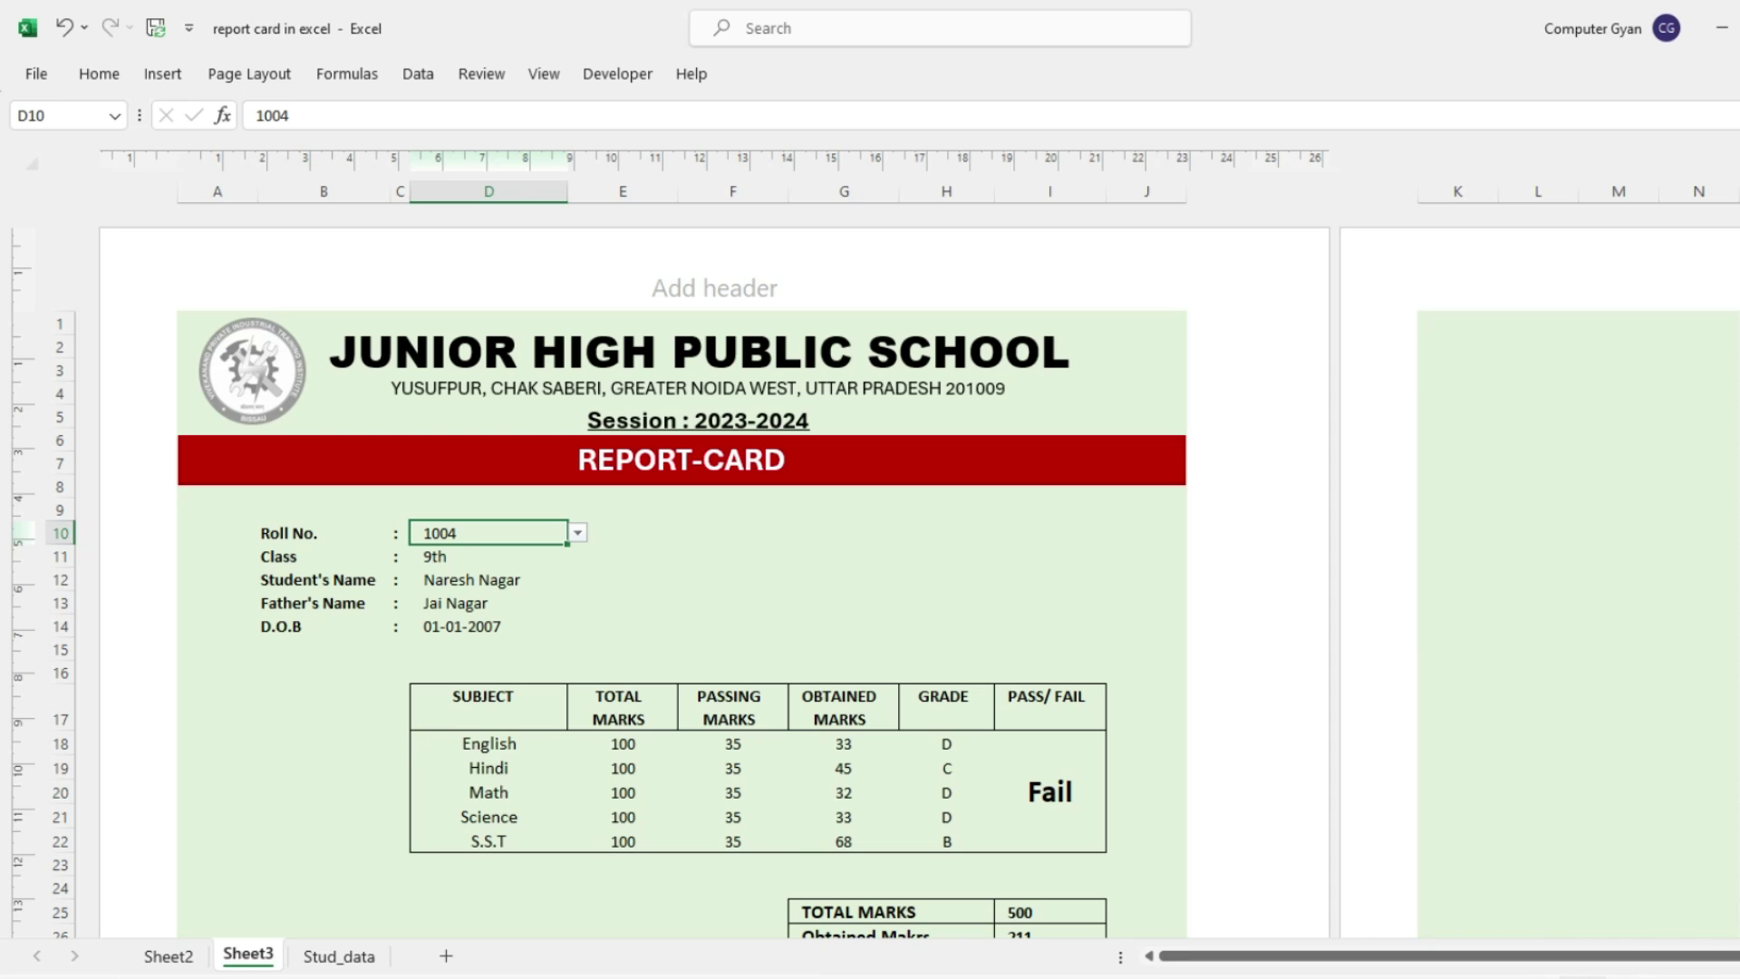
pyautogui.click(1537, 977)
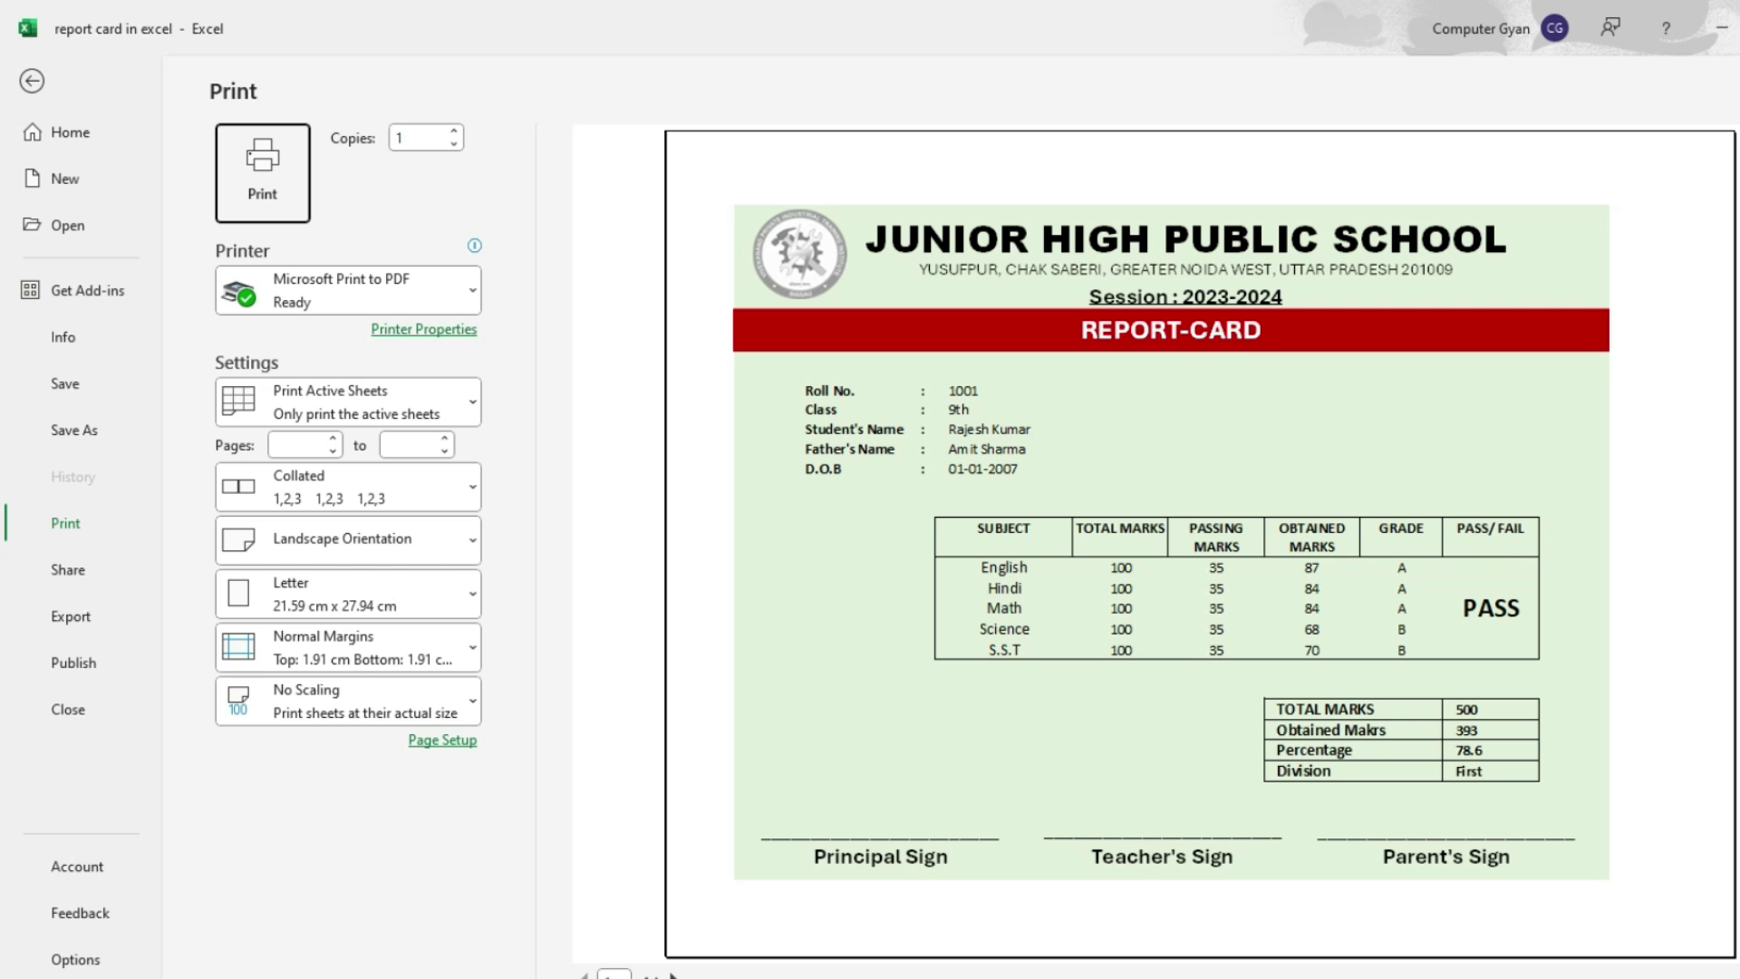